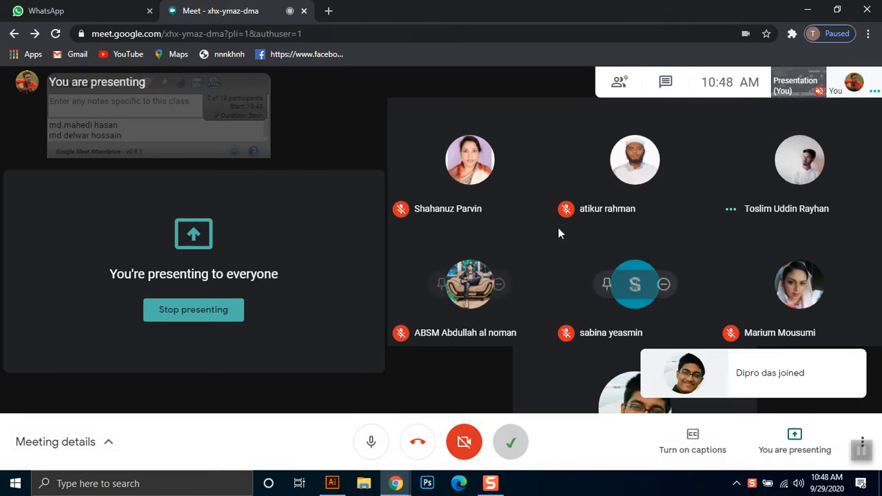
- Switch to Illustrator and create a new 1500 x 1500 px document in RGB color mode
click(332, 483)
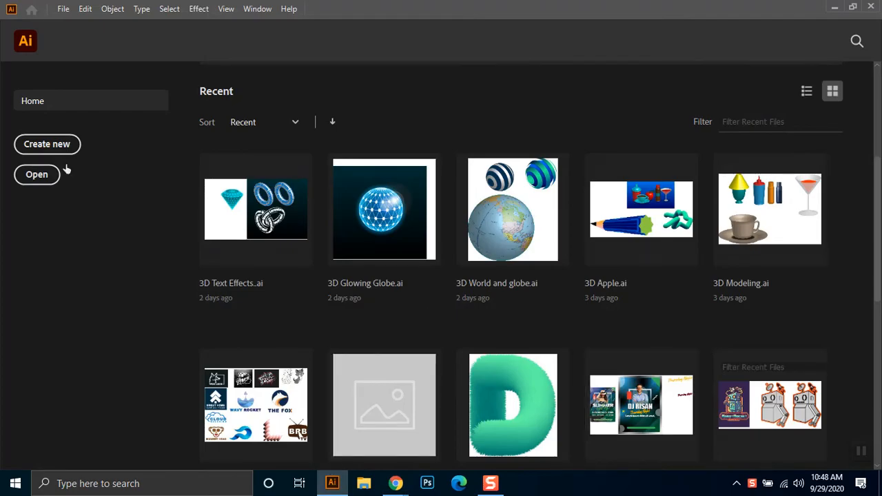
click(62, 9)
click(90, 24)
key(ctrl+n)
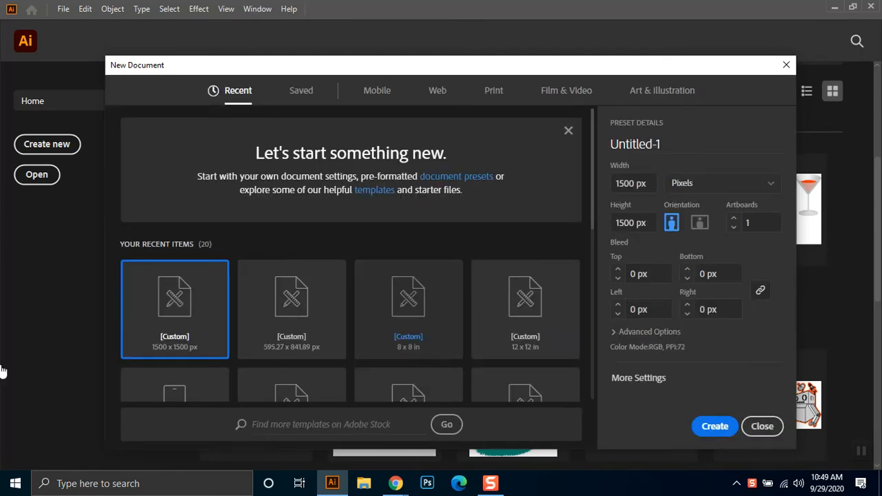
click(622, 376)
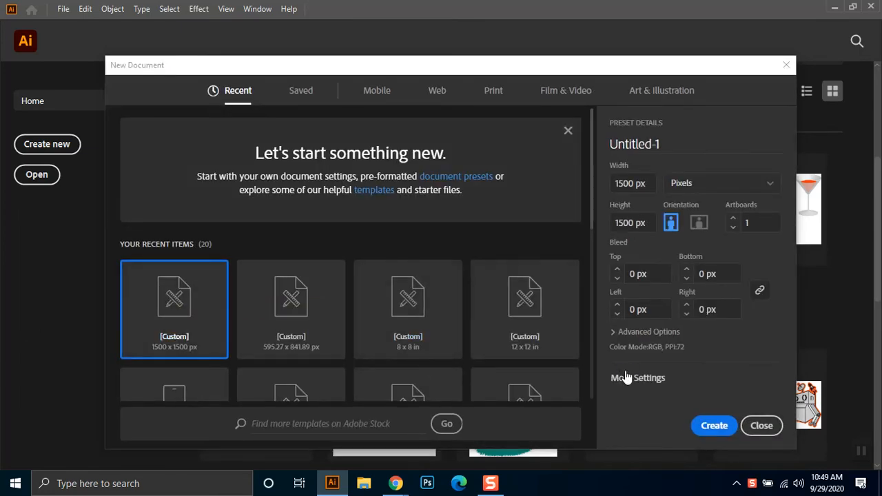
click(715, 426)
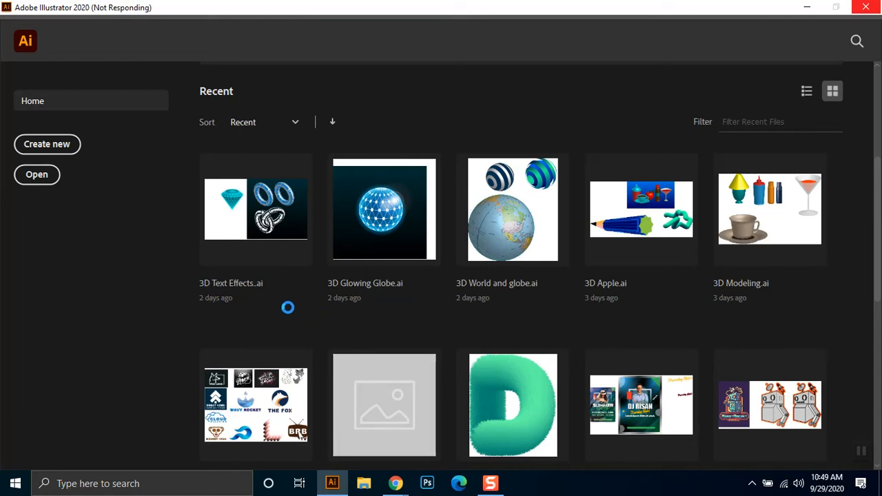
click(809, 7)
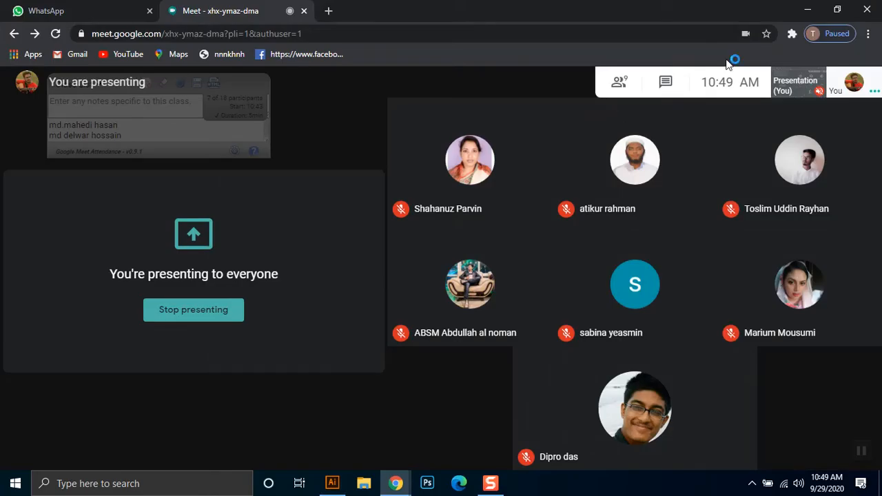
click(807, 7)
right_click(462, 110)
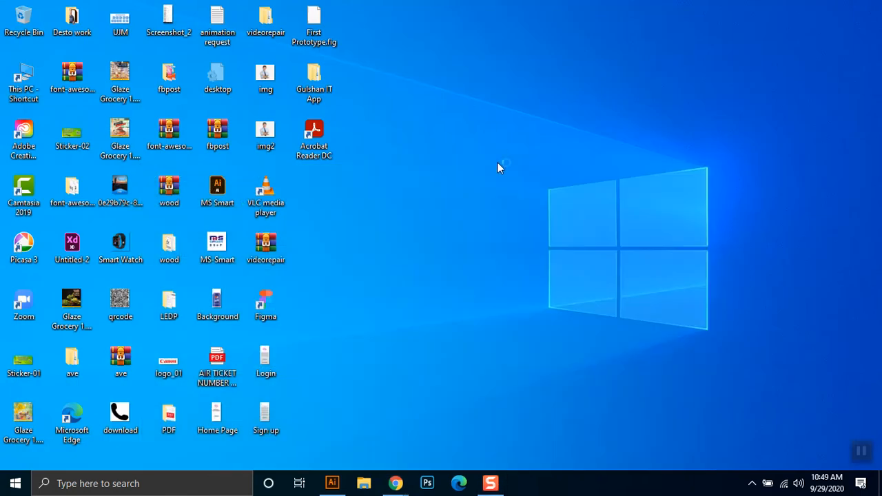
click(505, 147)
- Switch to the Chrome browser and close the WhatsApp tab
mouse_move(396, 483)
click(355, 441)
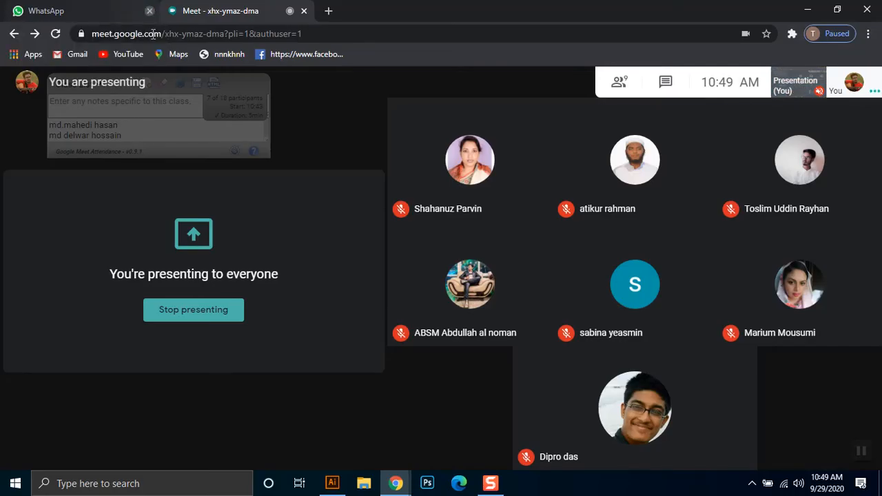
click(149, 10)
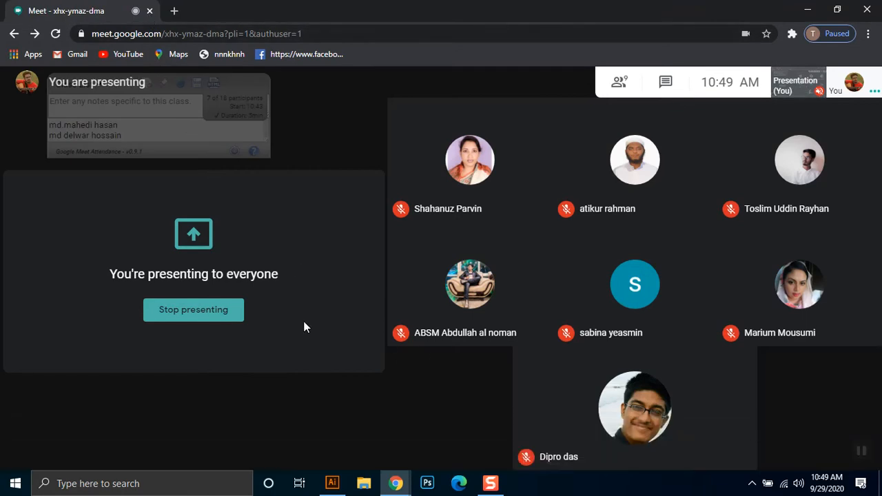
- Switch back to Illustrator and bring up the blank Untitled-1 document
click(334, 485)
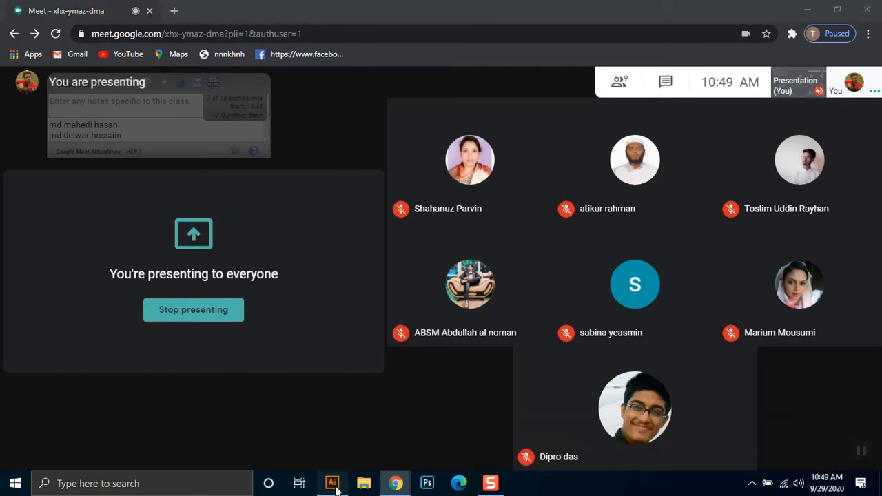
click(815, 7)
right_click(606, 112)
click(636, 151)
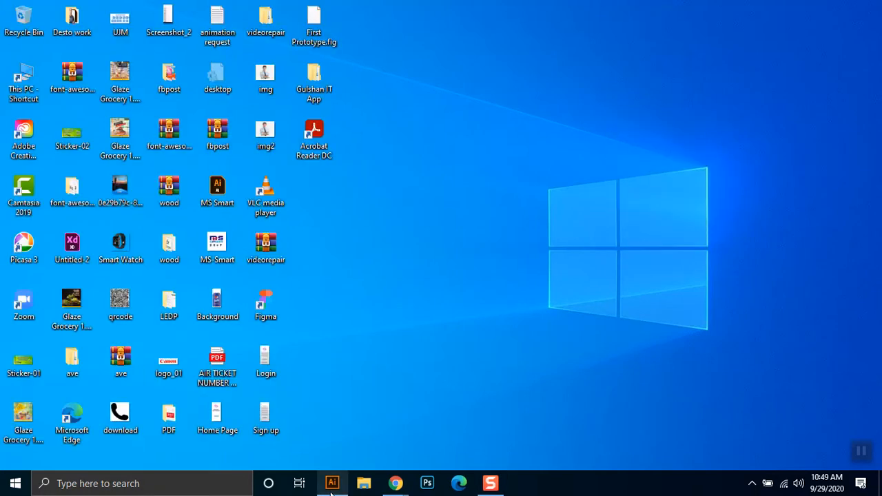
mouse_move(333, 485)
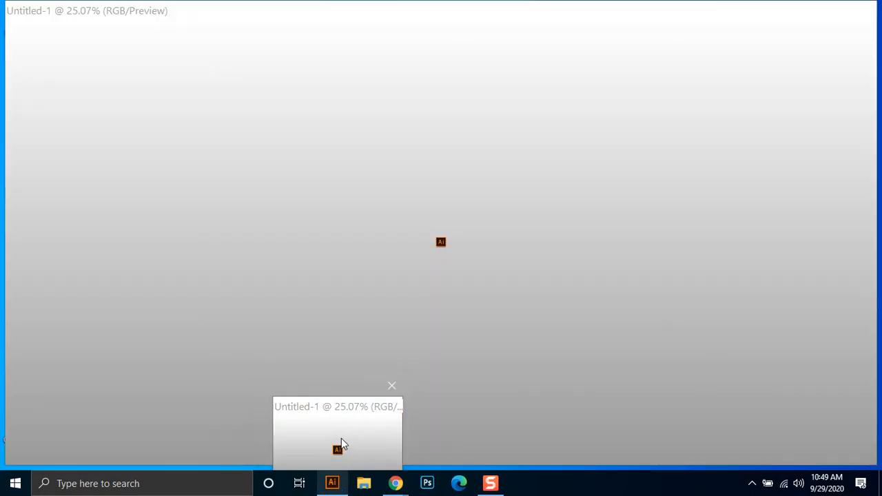
click(341, 438)
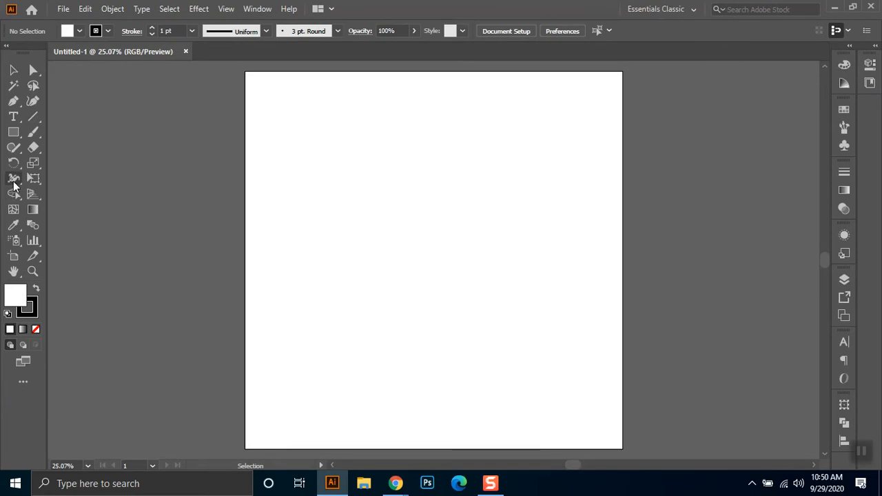
- Draw a wide, flat horizontal ellipse in the upper half of the artboard with the Ellipse tool
click(15, 133)
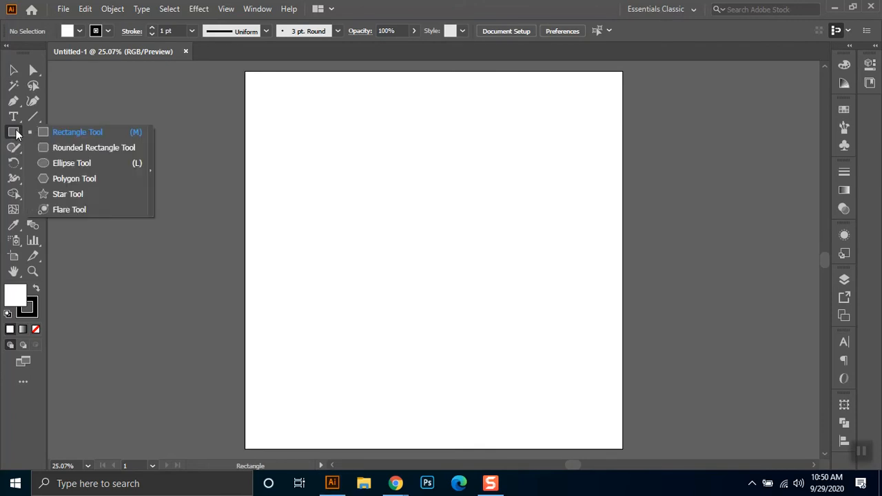
click(49, 166)
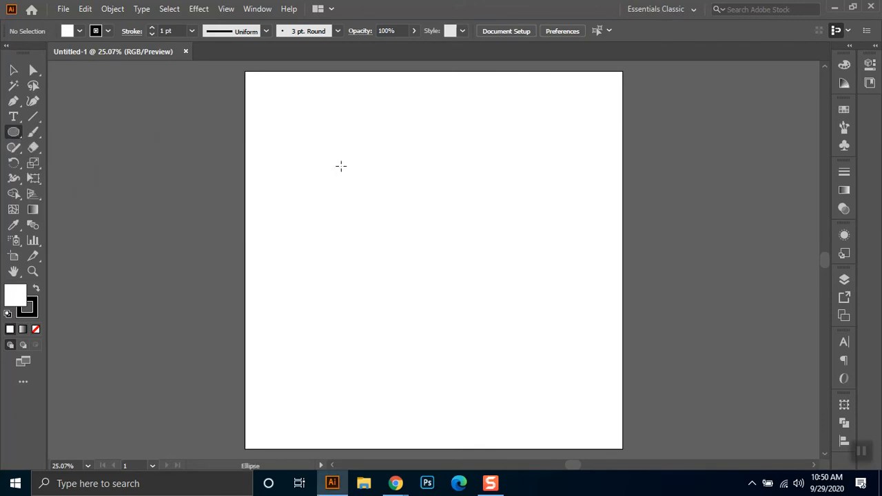
drag(324, 203, 556, 262)
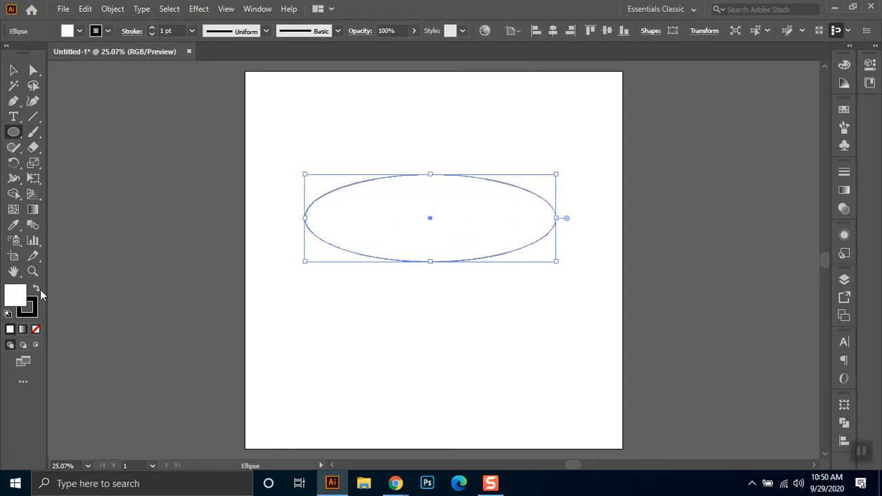
- Fill the ellipse with black and set its stroke to none
click(80, 31)
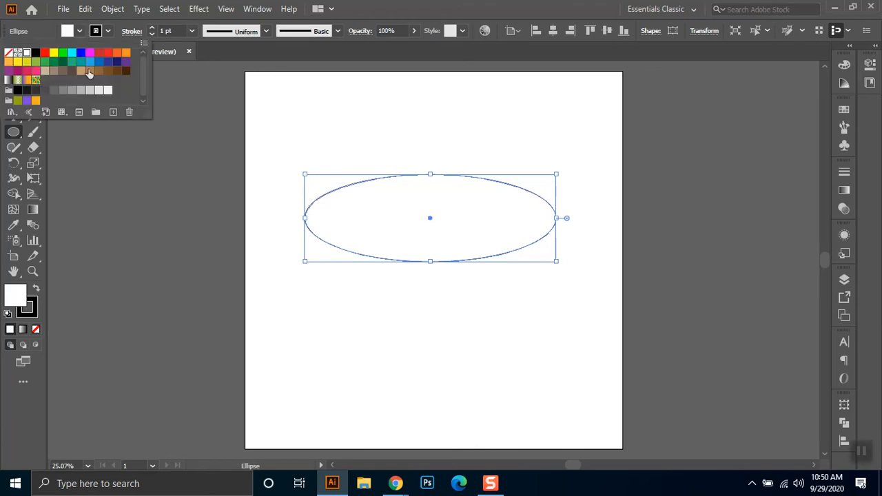
click(35, 52)
click(108, 32)
click(8, 52)
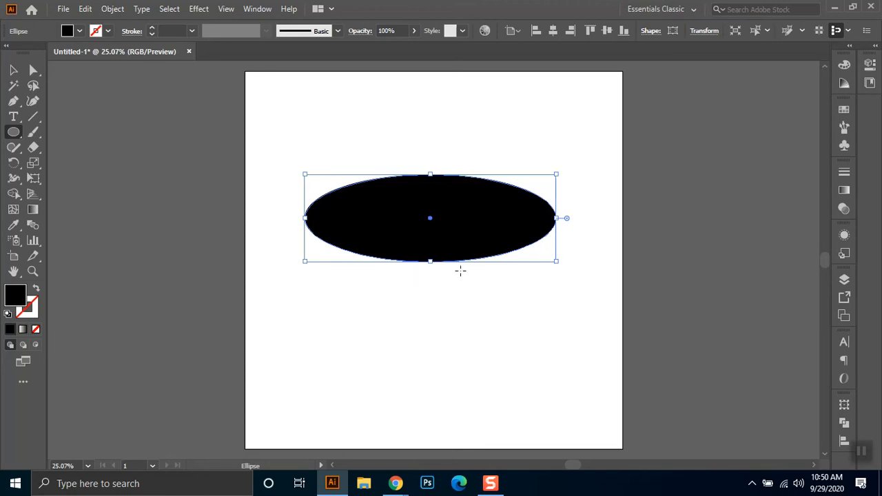
- Move the black ellipse slightly down and right, and narrow it a little from its left side
key(v)
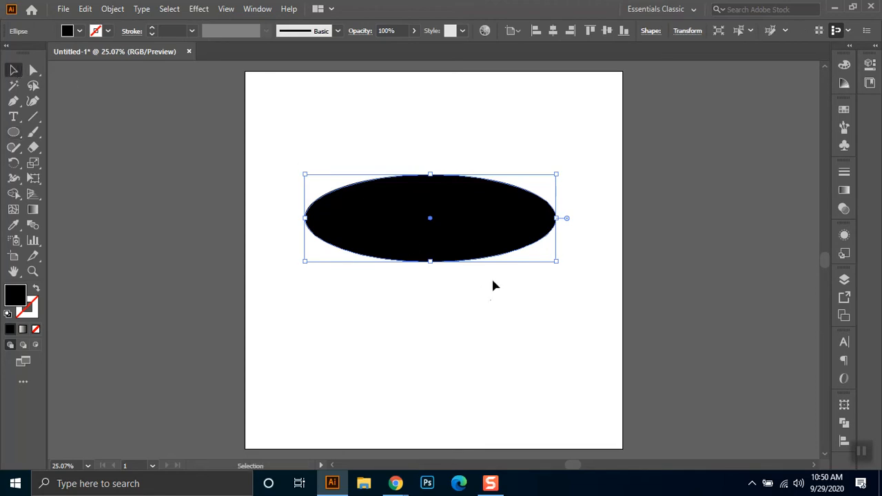
drag(481, 253, 492, 278)
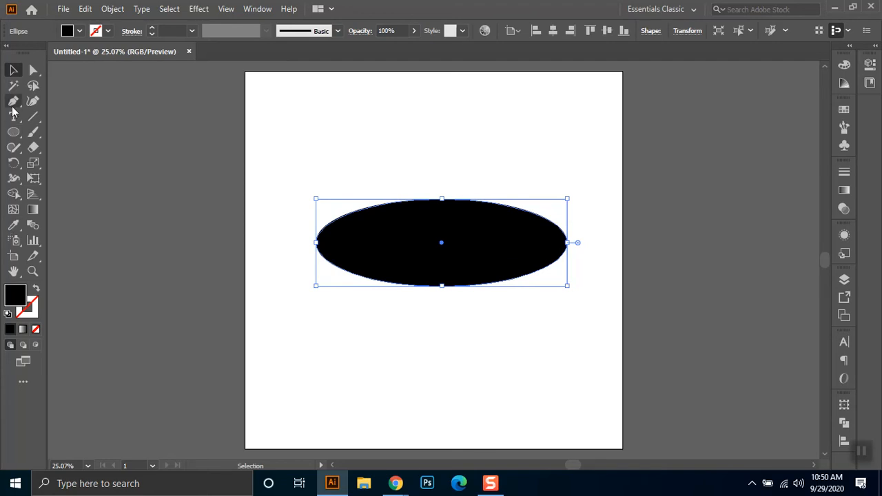
click(13, 102)
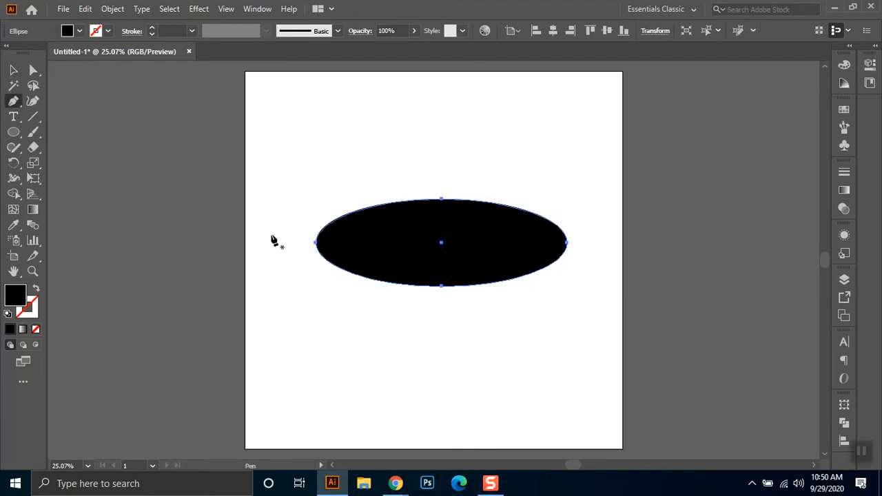
key(v)
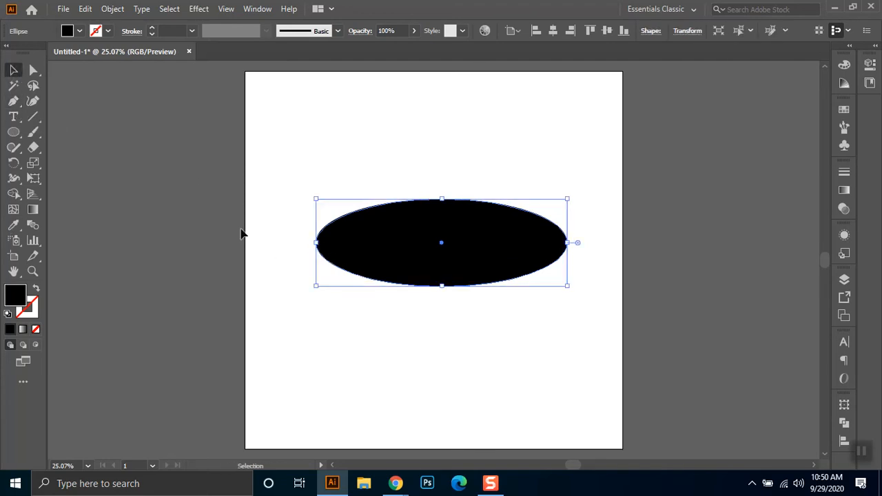
drag(311, 246, 340, 242)
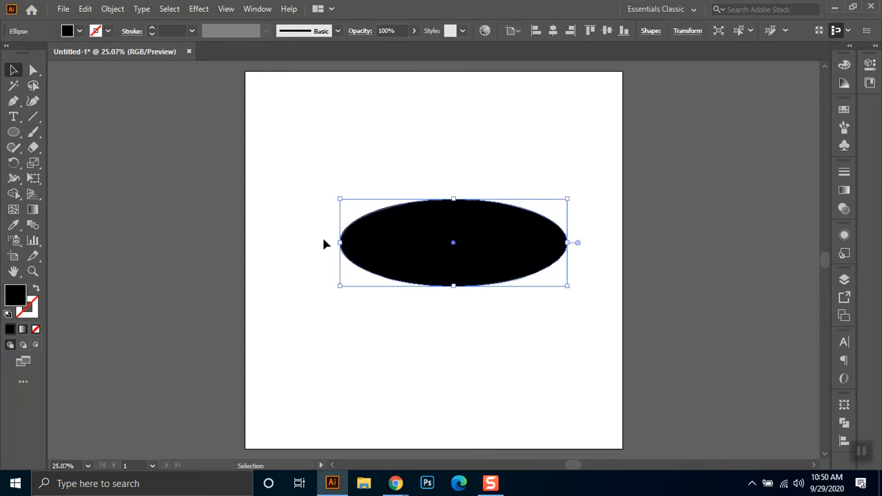
- Convert the ellipse's left and right anchor points to sharp corners with the Pen tool, forming a leaf shape
click(13, 101)
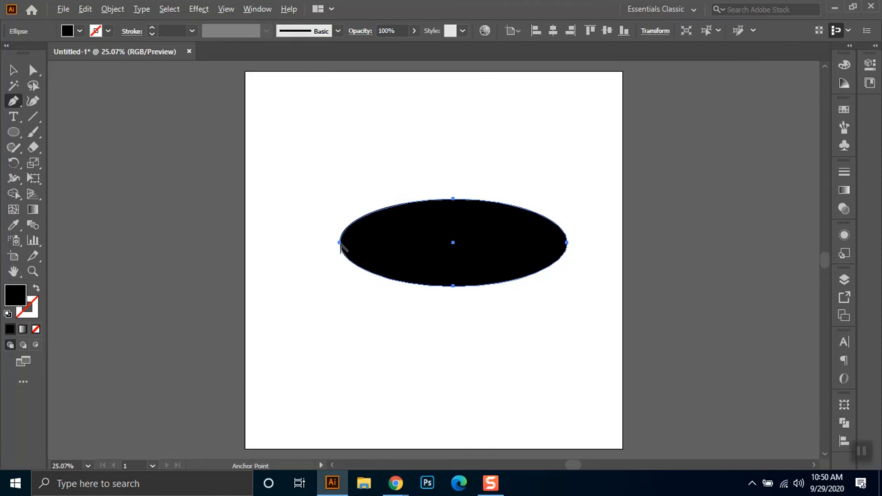
click(339, 243)
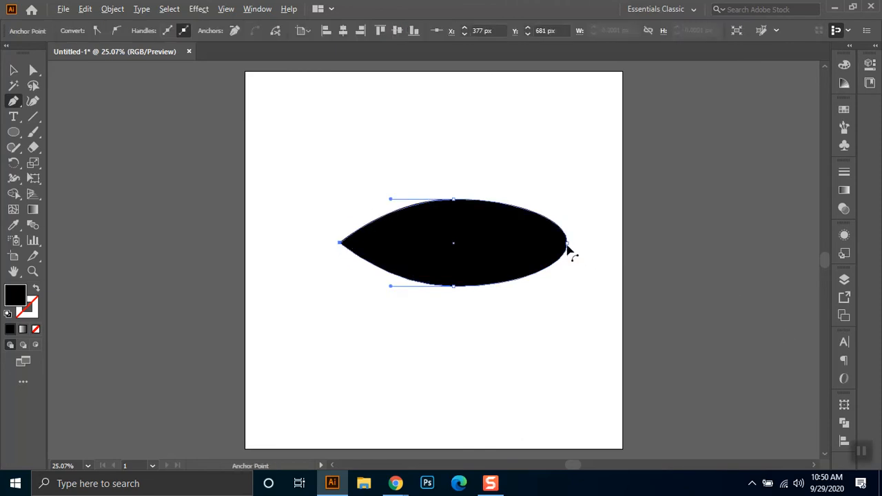
click(566, 243)
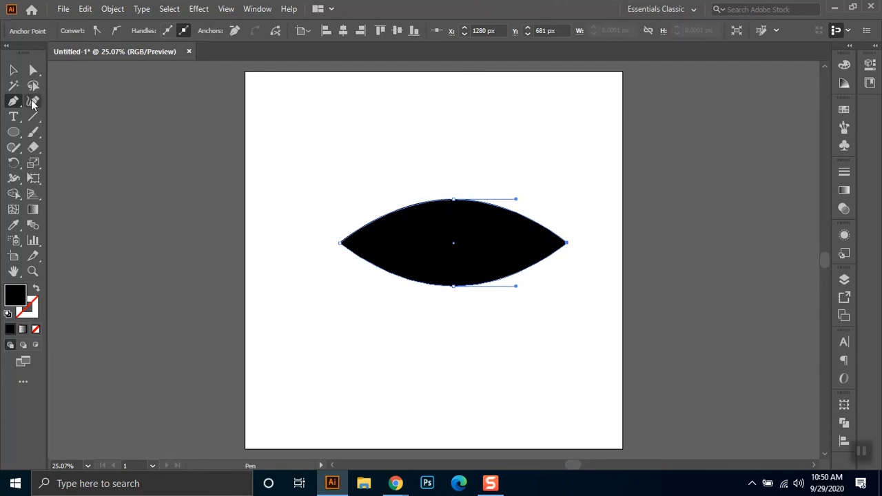
- Flatten the leaf shape into a thin horizontal sliver with pointed ends and stretch it wider across the artboard
click(14, 71)
drag(378, 239, 357, 236)
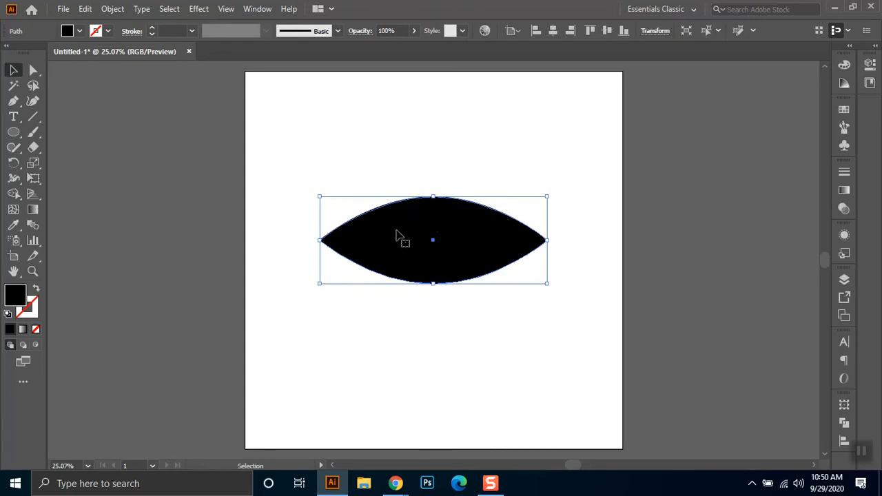
drag(433, 196, 434, 237)
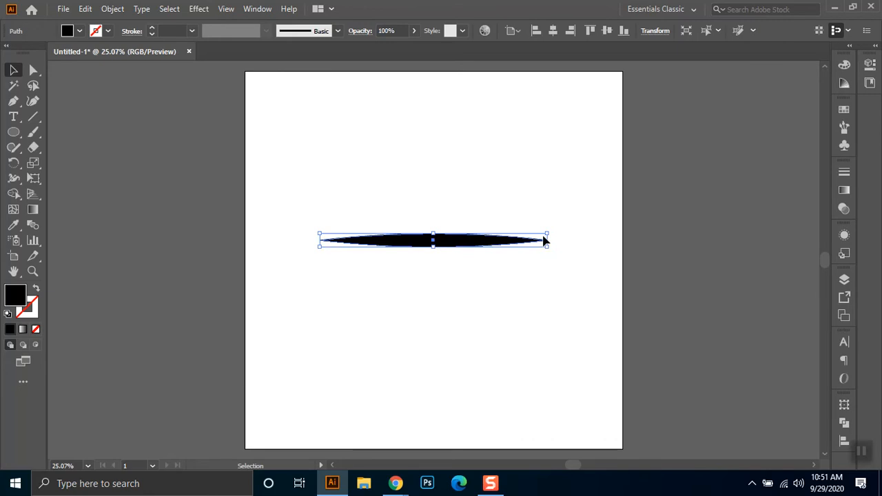
drag(548, 246, 501, 250)
click(498, 277)
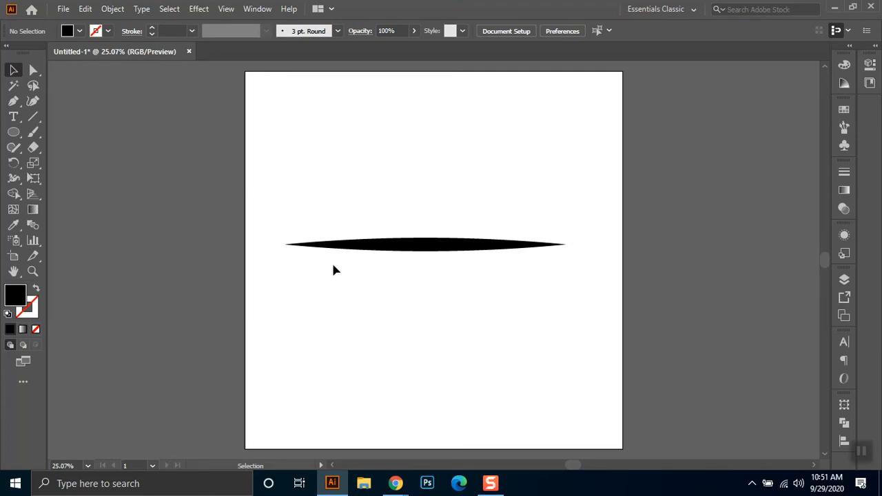
- Convert the anchor point at the sliver's right tip to a smooth point, giving that end a rounded bulge
click(564, 245)
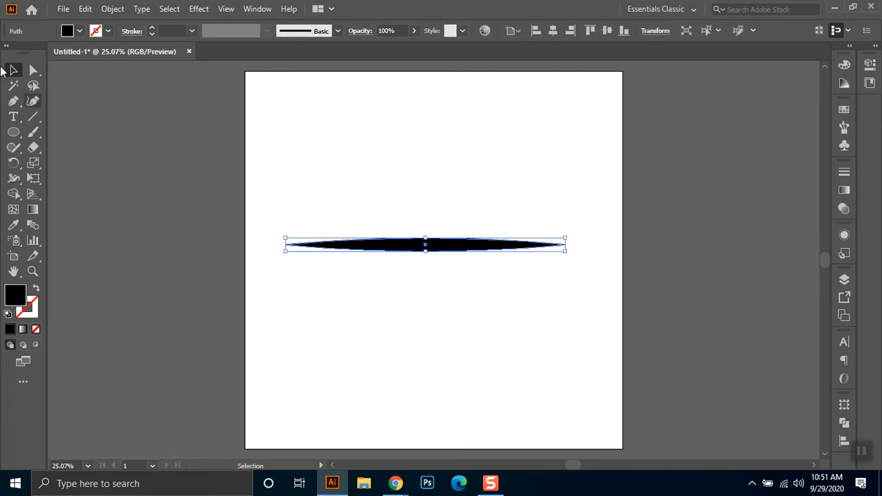
click(34, 70)
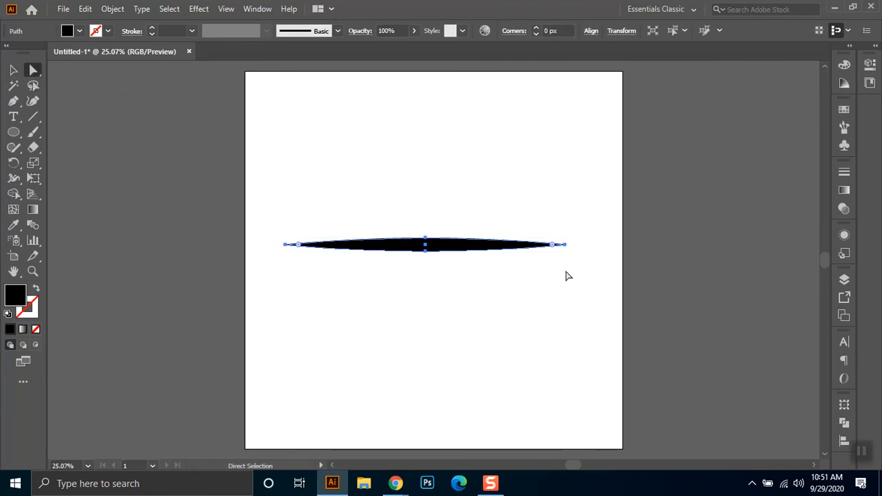
click(564, 247)
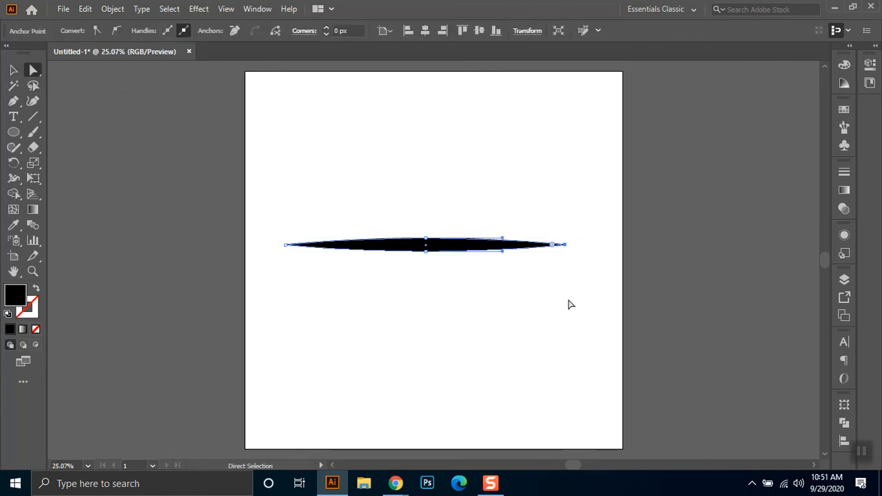
click(120, 29)
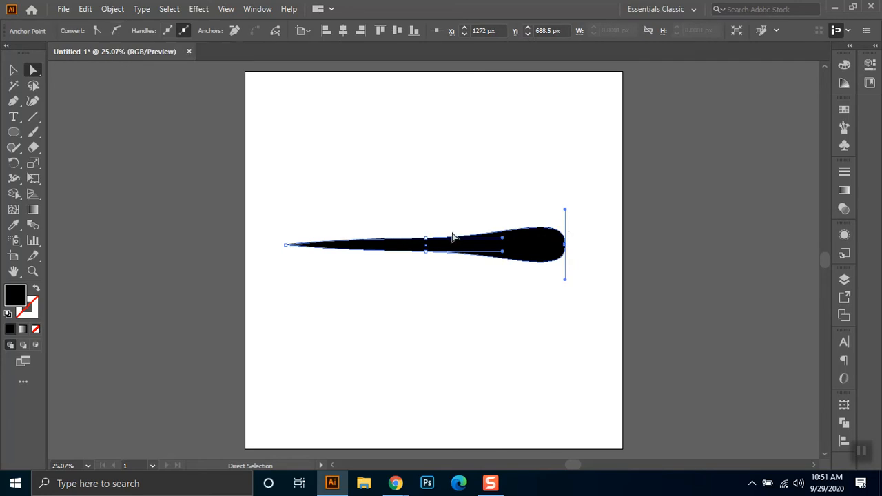
click(517, 323)
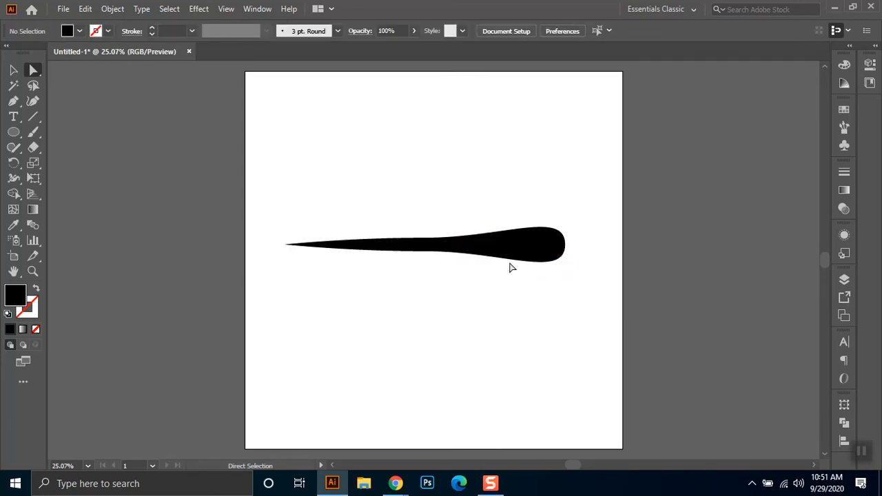
- Shorten both direction handles of the anchor point at the shape's rounded right end to slim the bulge
click(560, 262)
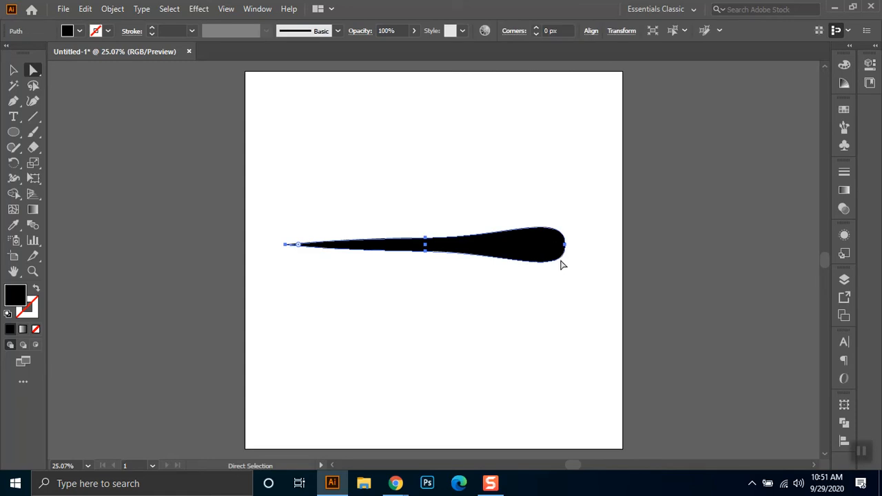
click(565, 244)
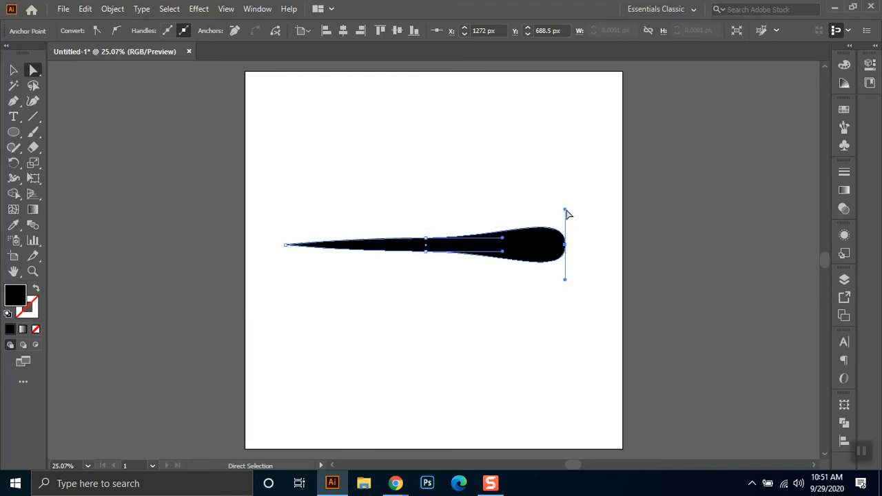
drag(564, 210, 565, 231)
drag(565, 280, 565, 260)
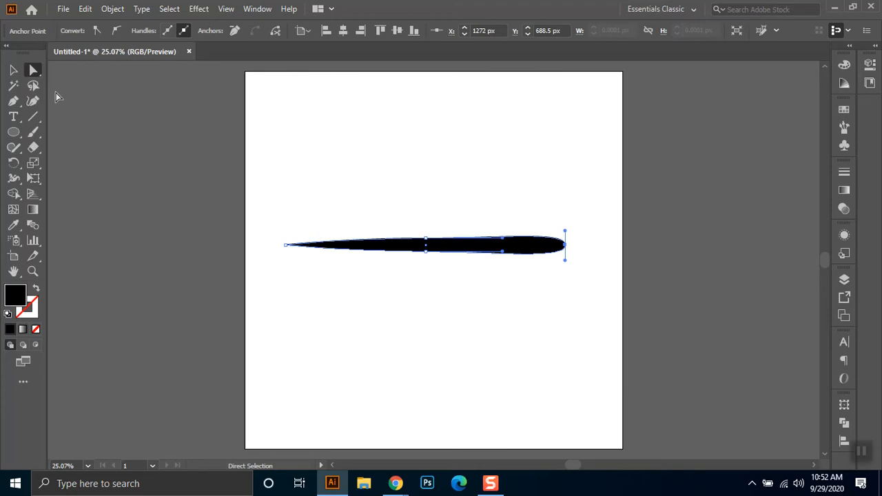
- Flatten the tapered shape slightly, stretch it wider, and reposition it across the middle of the artboard
click(12, 70)
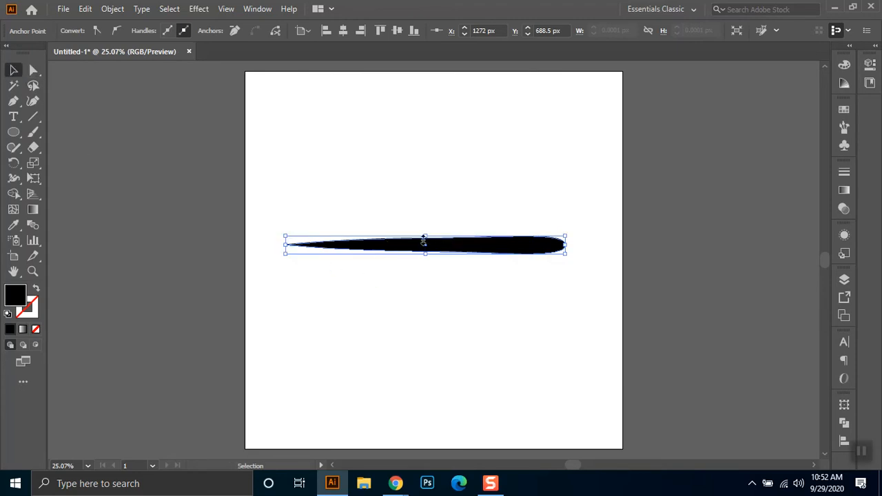
drag(426, 235, 426, 238)
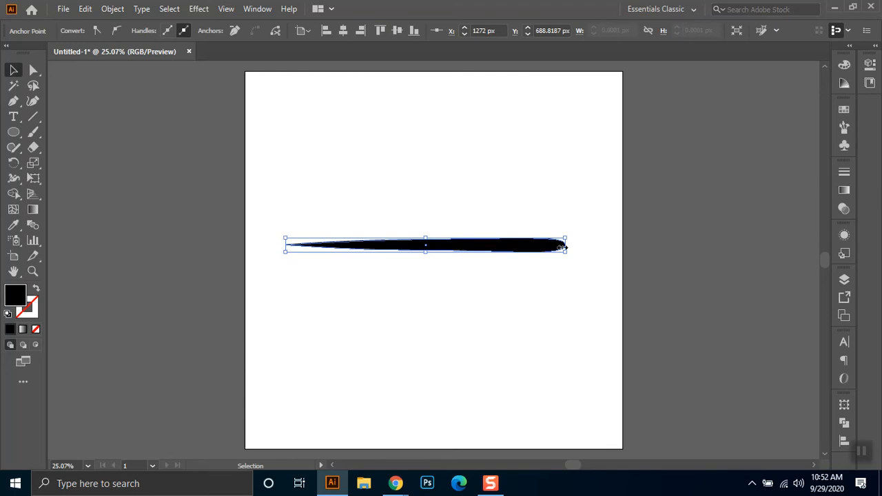
drag(566, 254, 596, 248)
click(569, 284)
drag(616, 220, 297, 293)
click(509, 283)
- Draw a straight horizontal two-point path with the Pen tool just below the tapered shape and select it
click(13, 101)
click(269, 286)
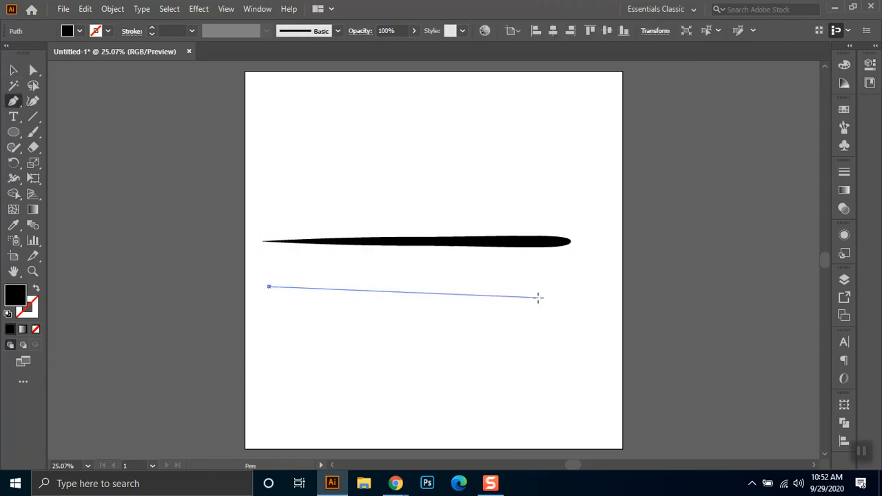
shift+click(571, 300)
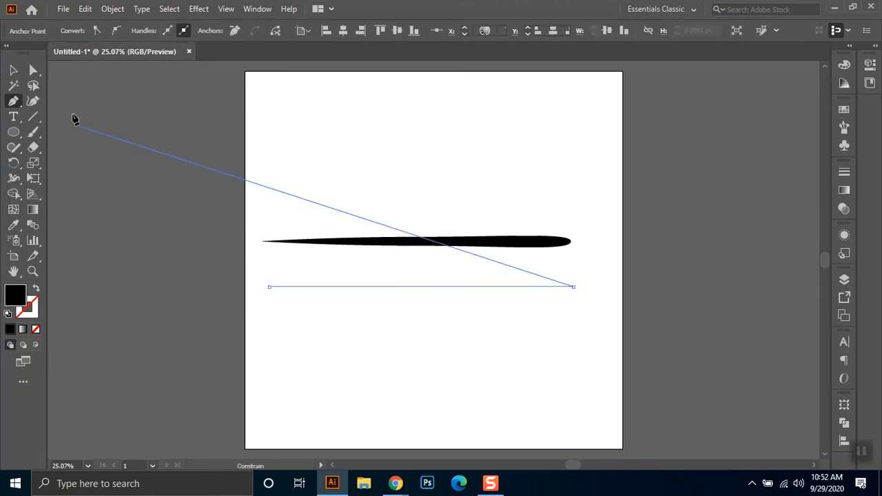
click(13, 70)
drag(614, 271, 460, 319)
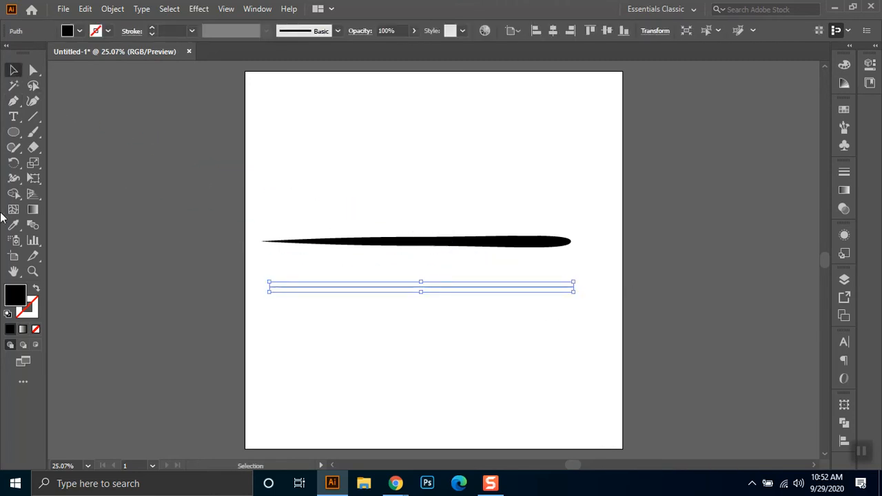
- Swap the path's fill and stroke to give it a black outline, and apply the triangular tapered width profile
click(36, 288)
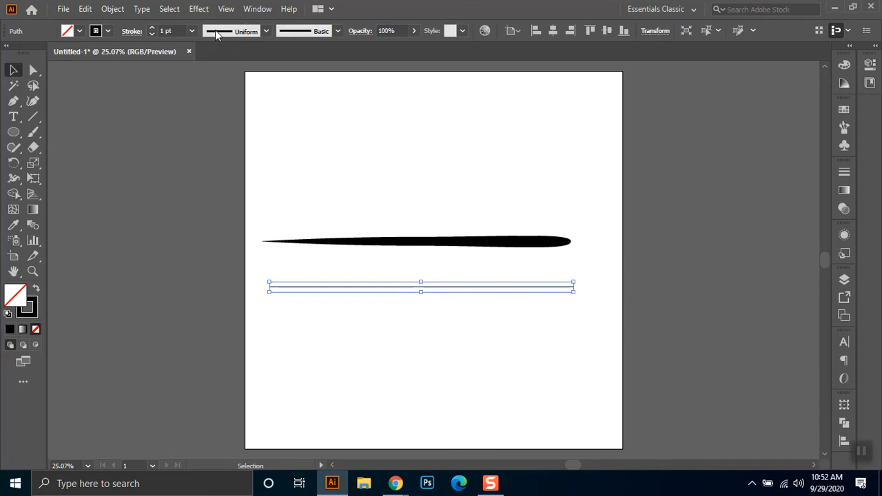
click(266, 31)
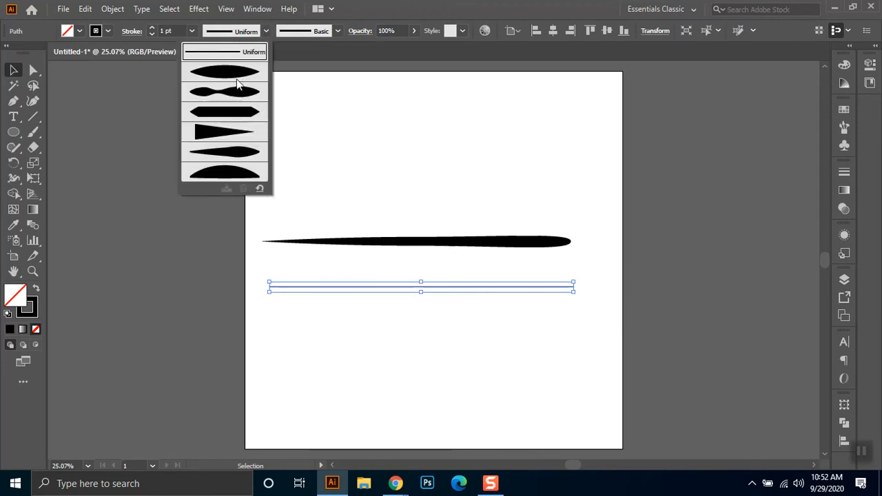
click(226, 135)
- Raise the tapered path's stroke weight to 70 pt and give it a round cap
click(186, 31)
key(Up)
key(Up)
key(Up)
key(Up)
key(Up)
key(Up)
key(Up)
key(Up)
key(Up)
key(Up)
key(Up)
key(Up)
key(Up)
key(Up)
key(Up)
key(Up)
key(Up)
key(Up)
key(Up)
key(Up)
key(Up)
key(Up)
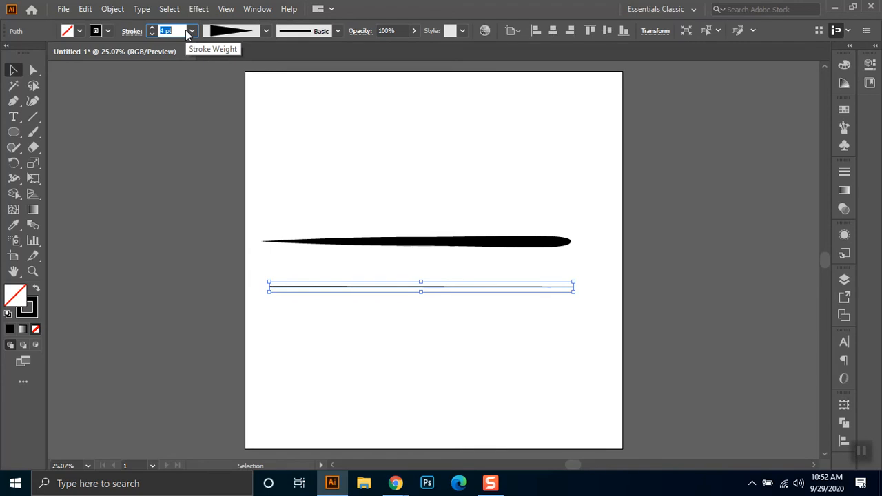
key(Up)
key(Up)
key(Up)
key(Up)
key(Up)
key(Up)
key(Up)
key(Up)
key(Up)
key(Up)
key(Up)
key(Up)
key(Up)
key(Up)
key(Up)
key(Up)
key(Up)
key(Up)
key(Up)
key(Up)
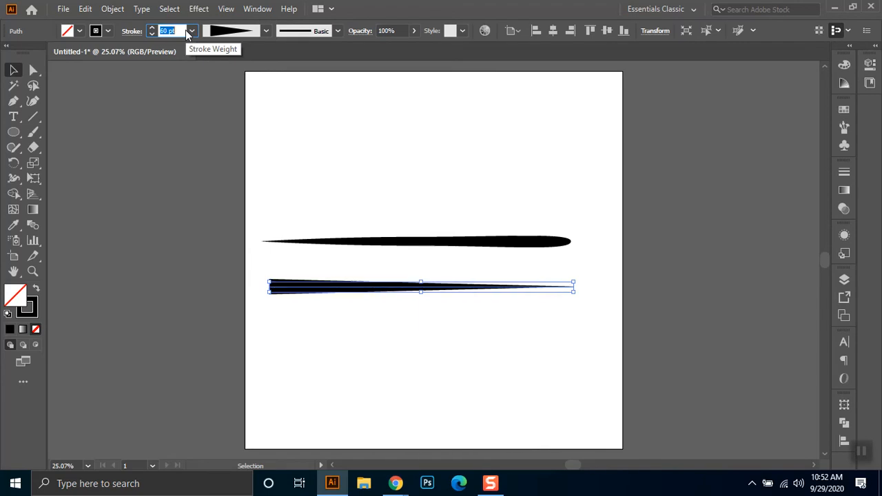
click(132, 31)
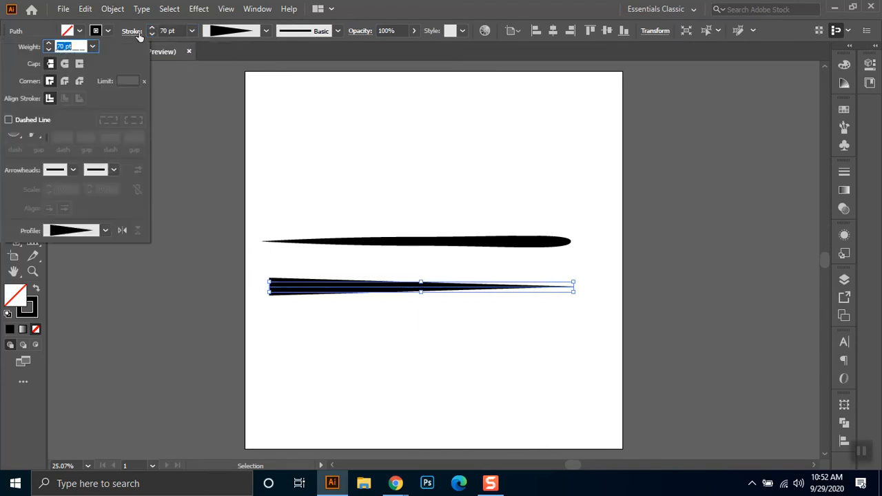
click(64, 63)
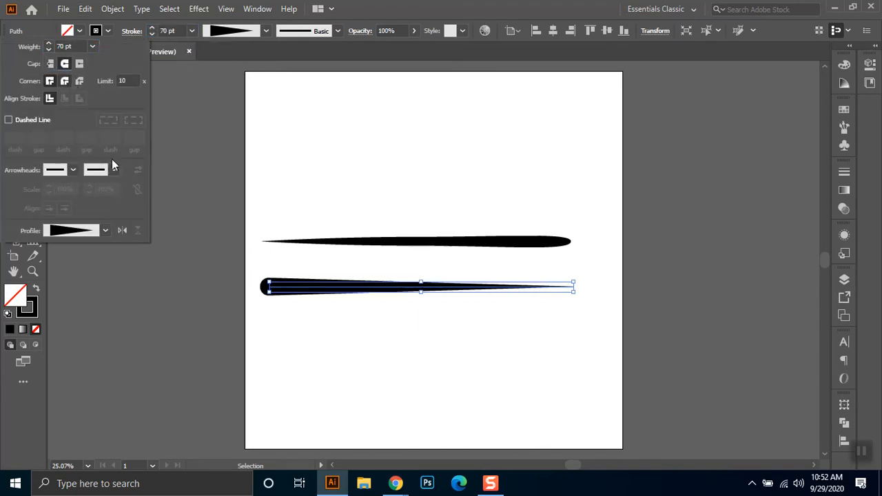
click(343, 334)
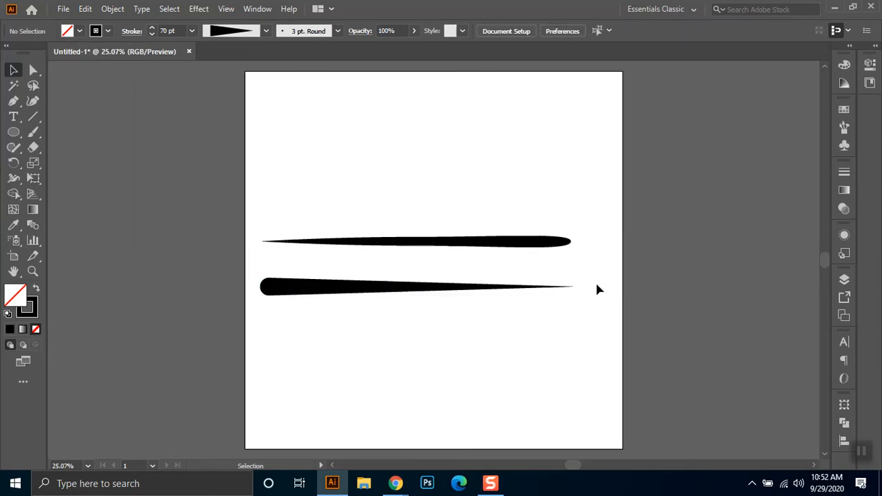
- Delete the tapered stroke path below the brush shape
drag(596, 280, 396, 333)
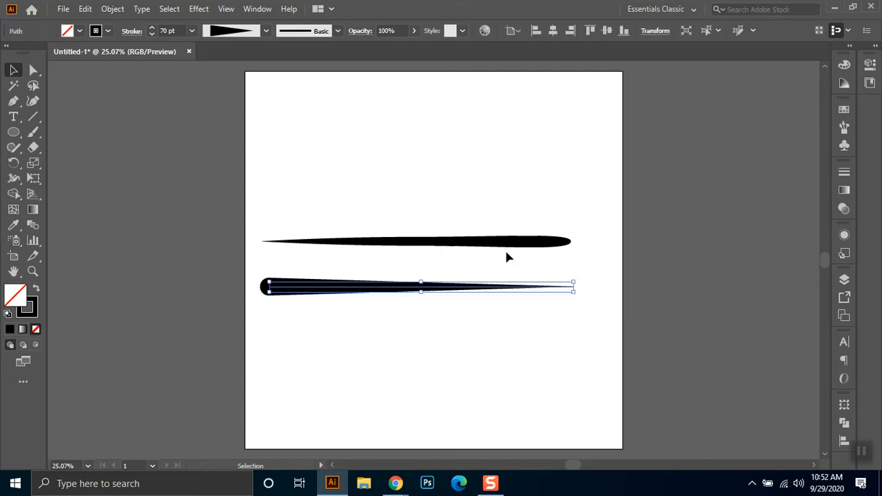
key(Delete)
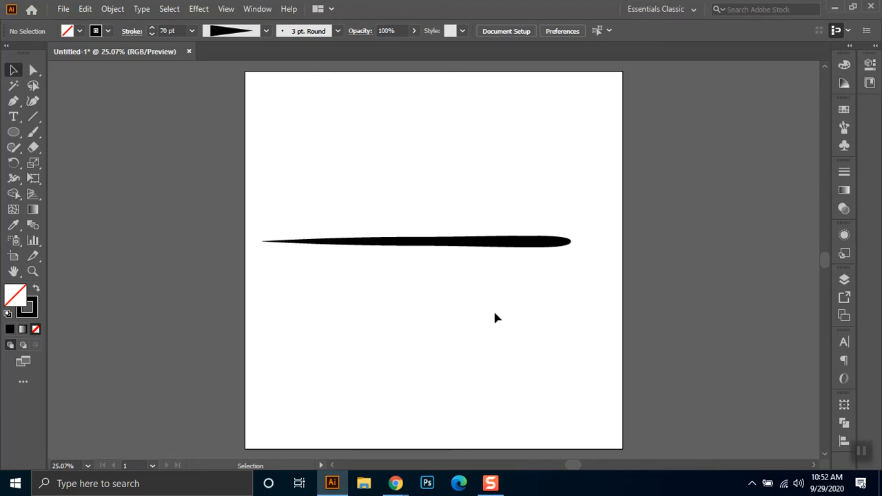
- Create an Art Brush from the tapered black shape, keeping the default name Art Brush 1 and default options
click(843, 146)
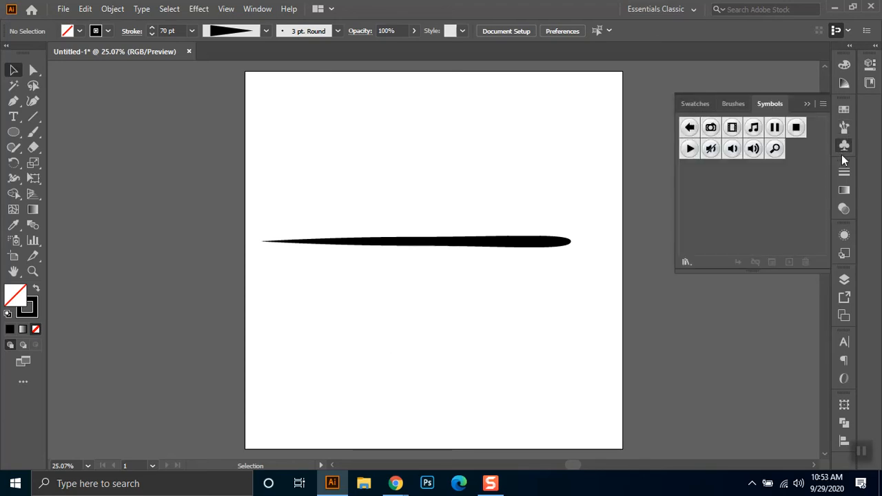
click(734, 104)
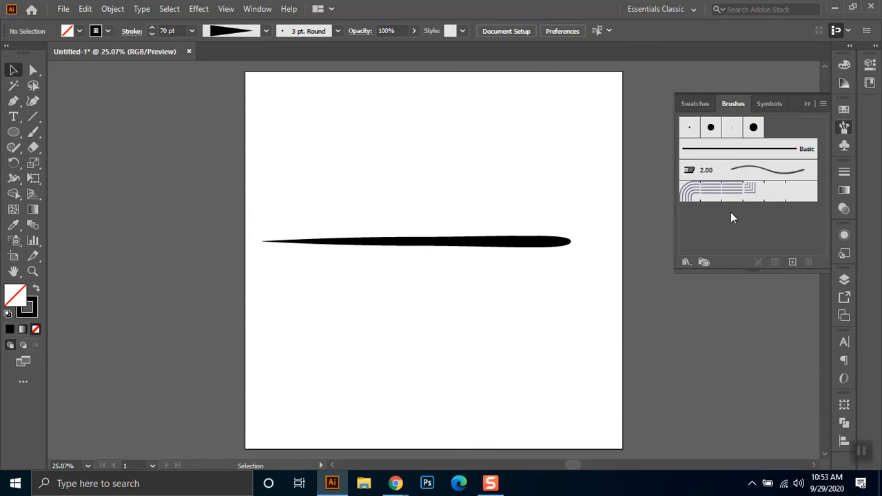
mouse_move(495, 250)
mouse_down()
mouse_move(515, 252)
mouse_move(789, 125)
mouse_up()
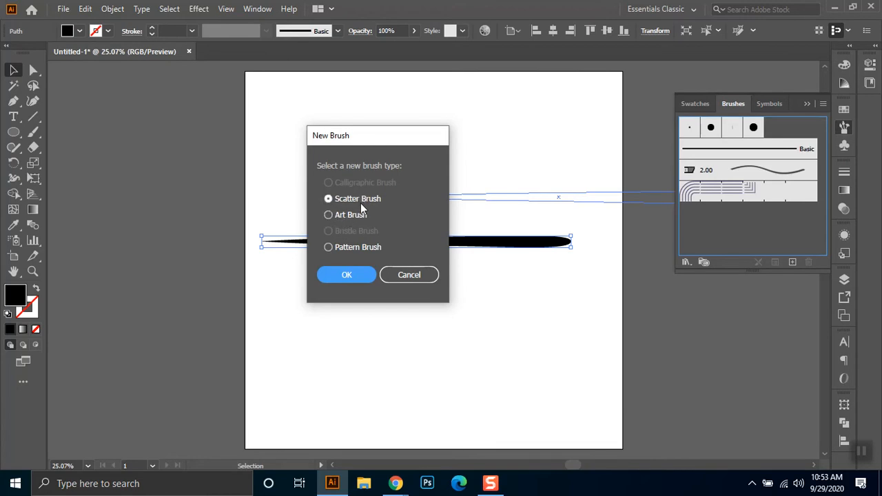
click(344, 219)
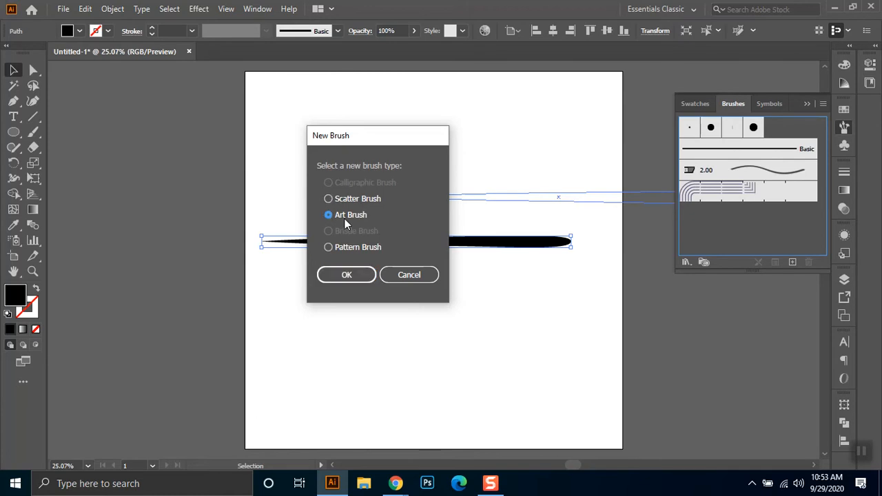
click(345, 277)
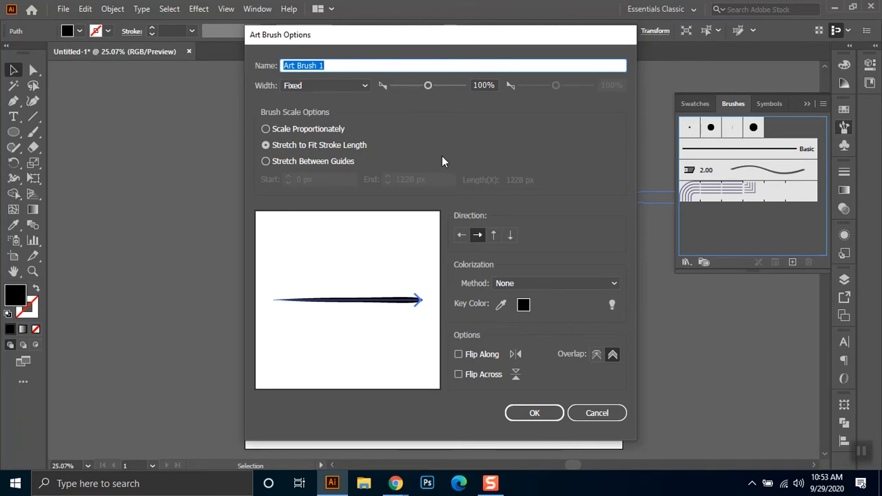
drag(384, 35, 375, 56)
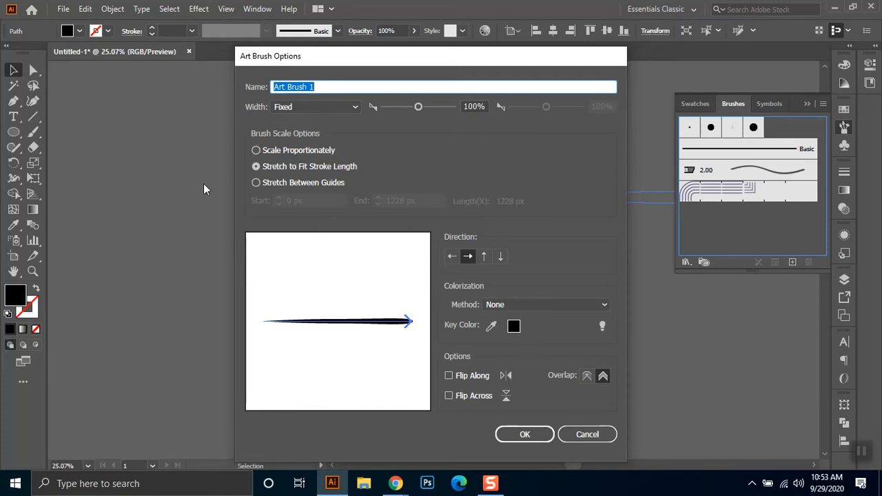
click(524, 434)
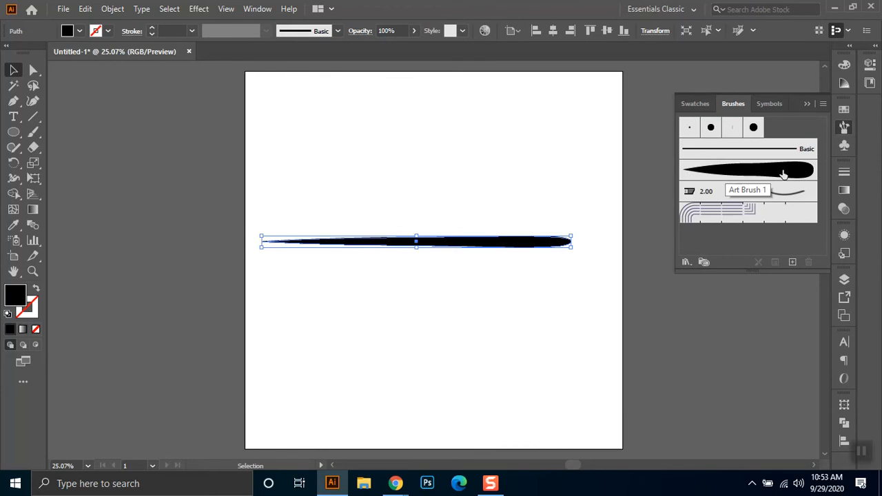
- Create a Scatter Brush from the same tapered shape with the default name Scatter Brush 1 and default options
mouse_move(443, 245)
mouse_down()
mouse_move(807, 167)
mouse_move(789, 139)
mouse_up()
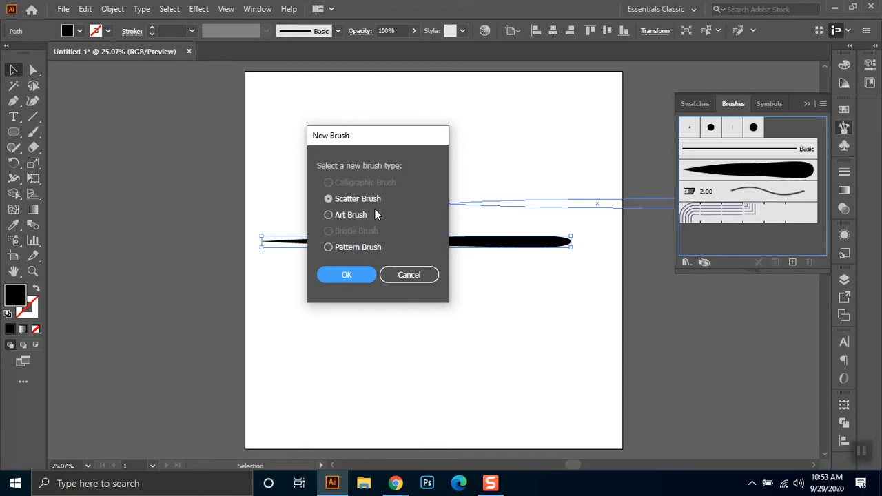
click(347, 275)
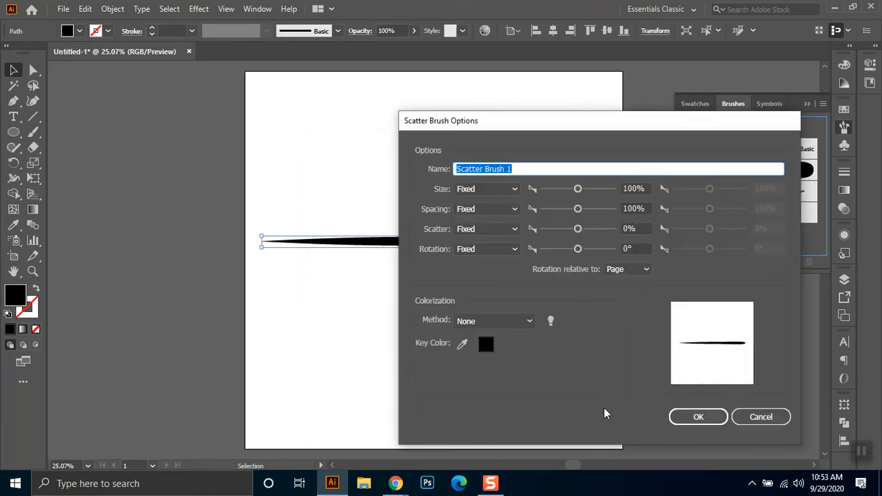
click(696, 414)
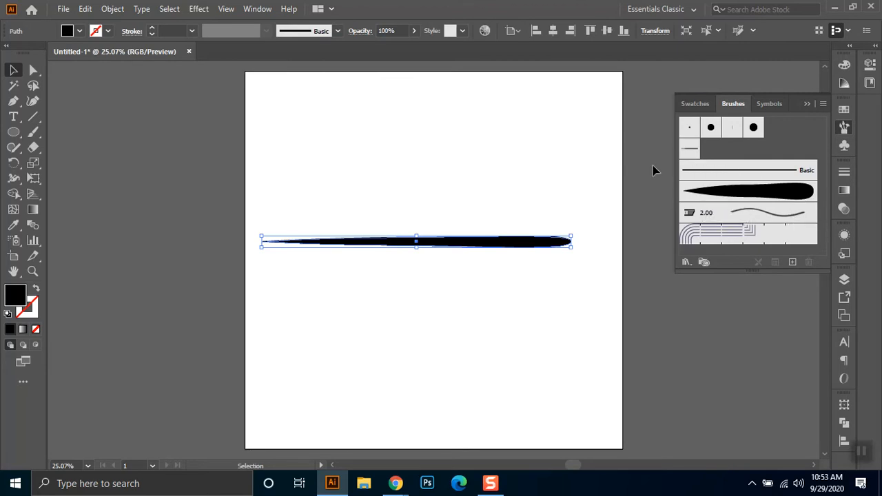
- Draw a nearly horizontal line about 1175 px long above the tapered shape and apply Scatter Brush 1 to it
click(33, 117)
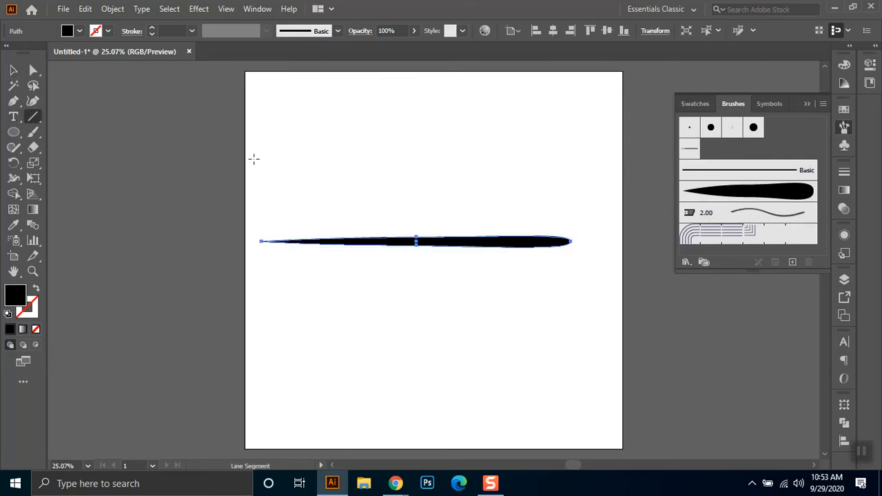
drag(263, 154, 560, 152)
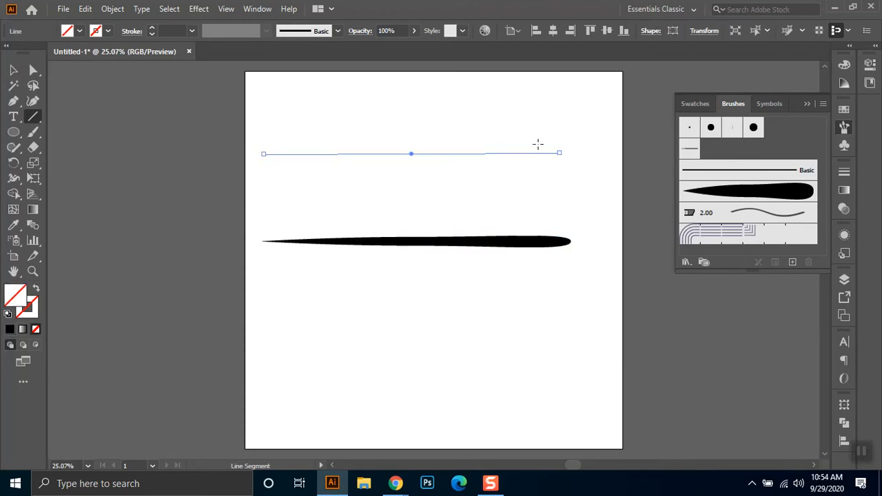
click(689, 148)
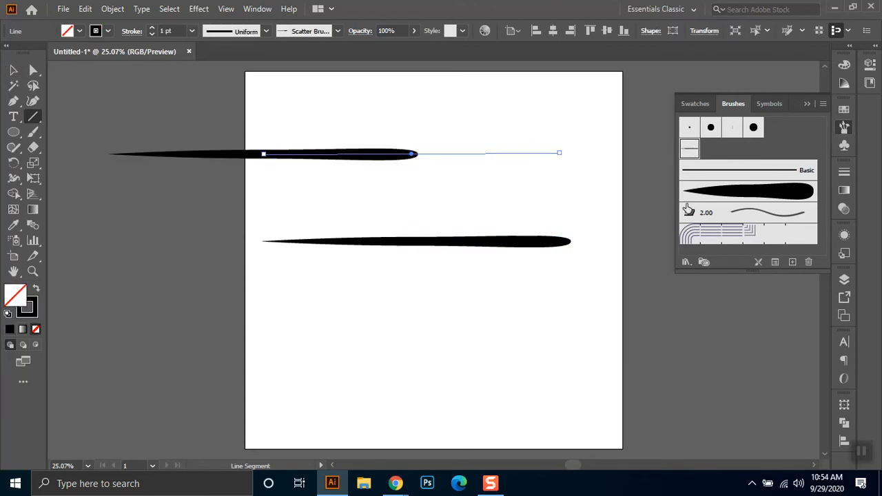
- Set Scatter Brush 1 to 20% size and 26% spacing, apply the changes to existing strokes, and deselect the line
double_click(687, 147)
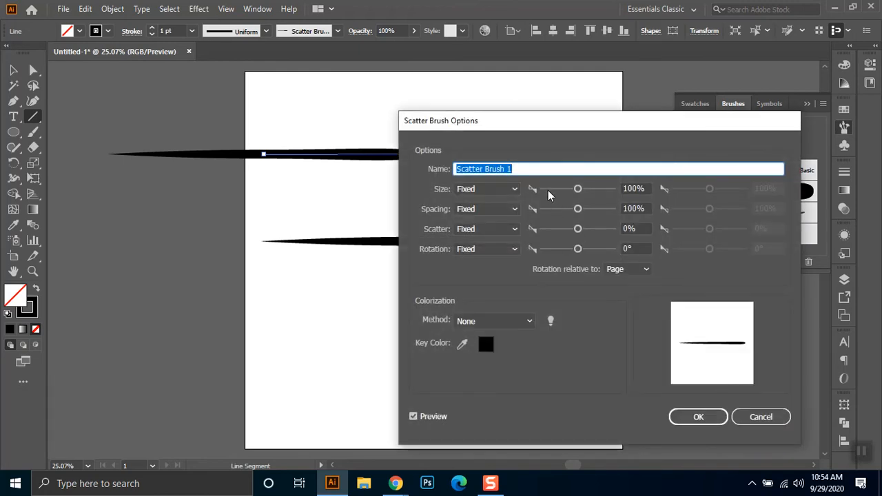
click(547, 189)
mouse_move(564, 131)
mouse_down()
mouse_move(697, 201)
mouse_move(688, 161)
mouse_up()
drag(681, 241, 674, 240)
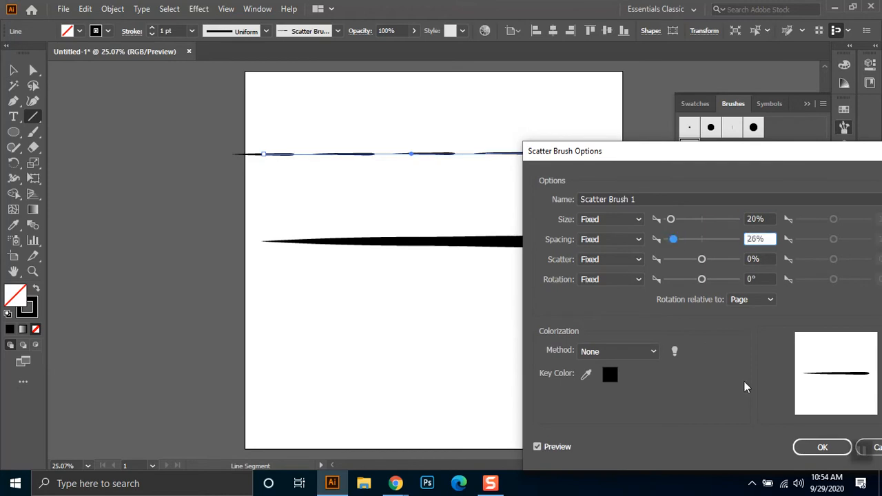
click(822, 447)
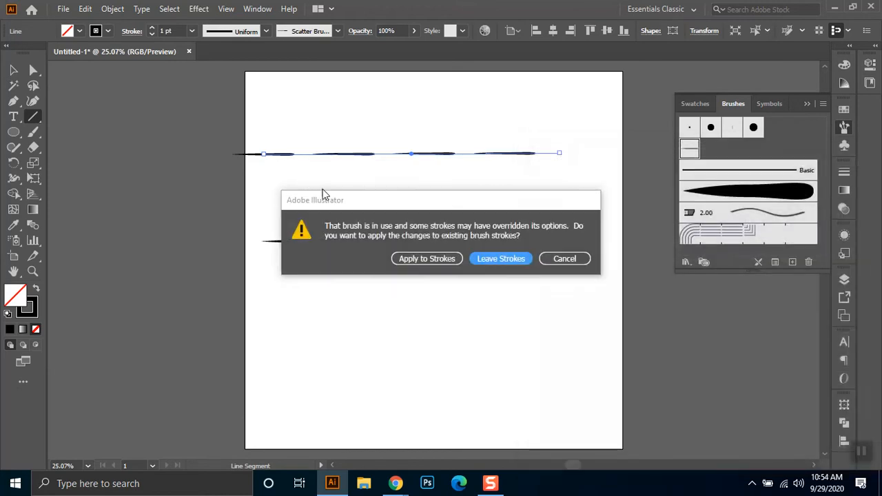
click(428, 258)
click(276, 168)
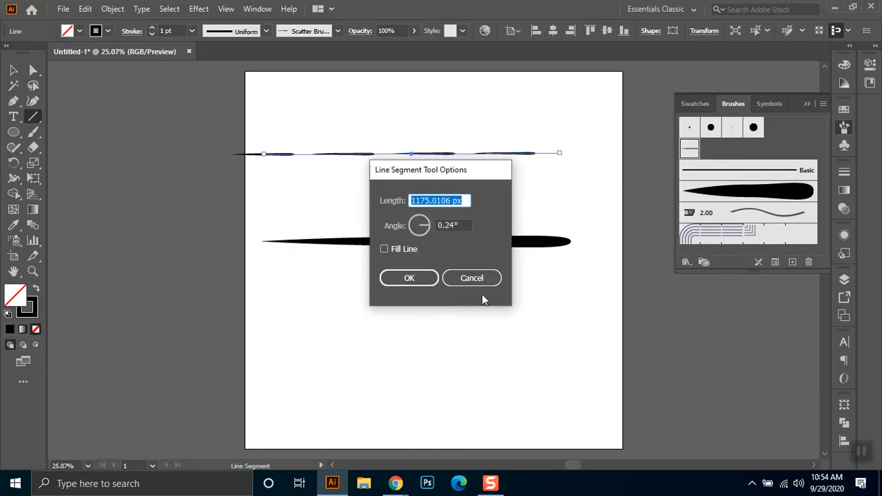
key(Escape)
key(v)
click(335, 190)
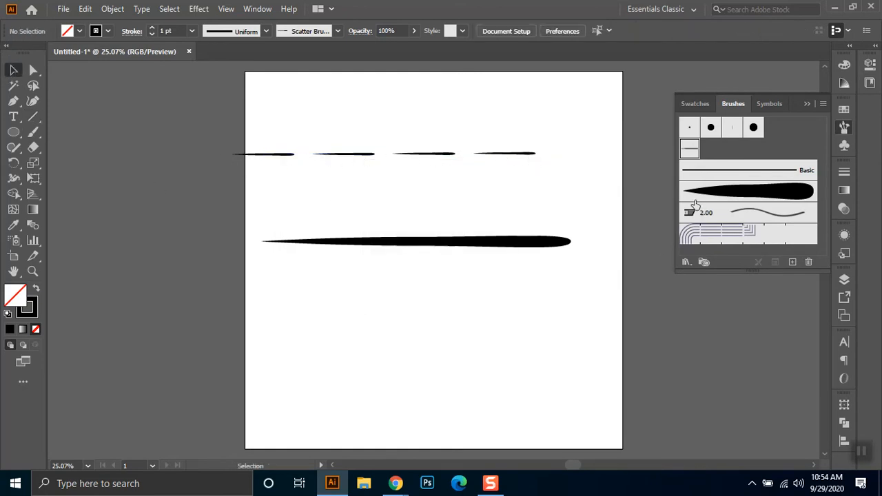
- Draw a nearly horizontal line across the artboard below the tapered shape
click(756, 196)
click(543, 243)
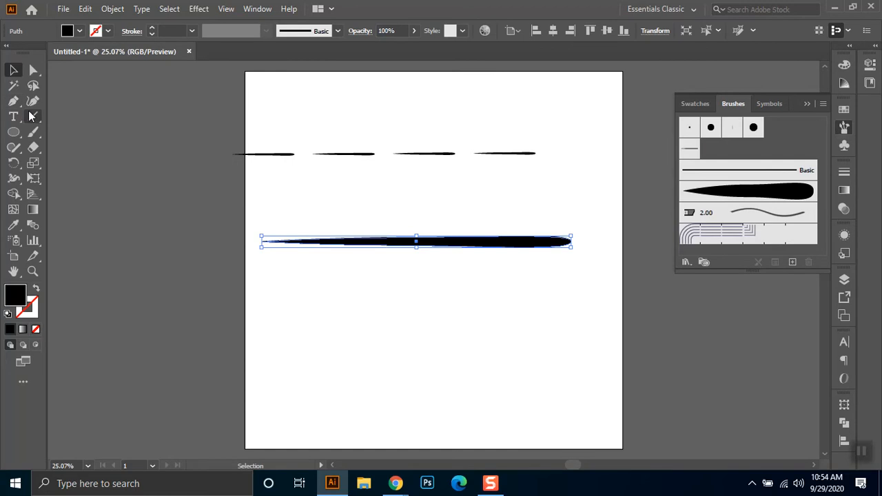
click(33, 117)
mouse_move(258, 307)
mouse_down()
mouse_move(521, 319)
mouse_move(613, 309)
mouse_move(595, 304)
mouse_up()
click(11, 72)
- Apply Art Brush 1 to the new line and move its right endpoint up and inward so the stroke is shorter and slanted
drag(496, 290, 417, 356)
click(784, 193)
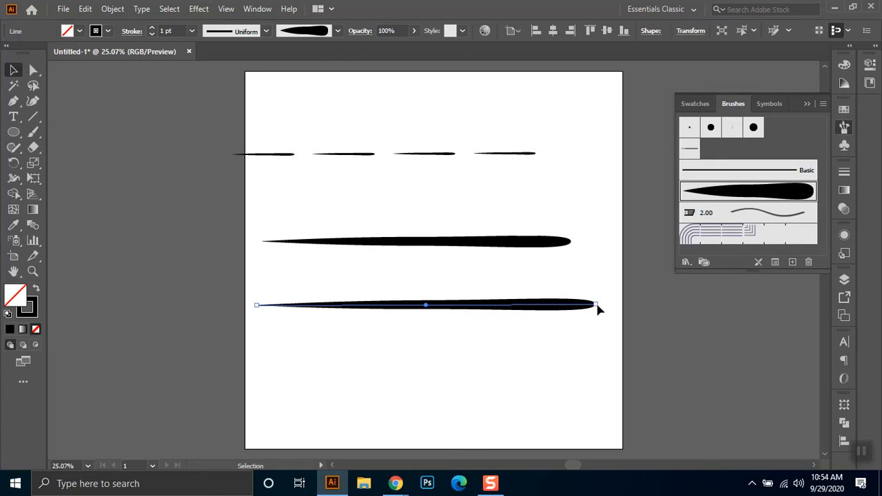
key(a)
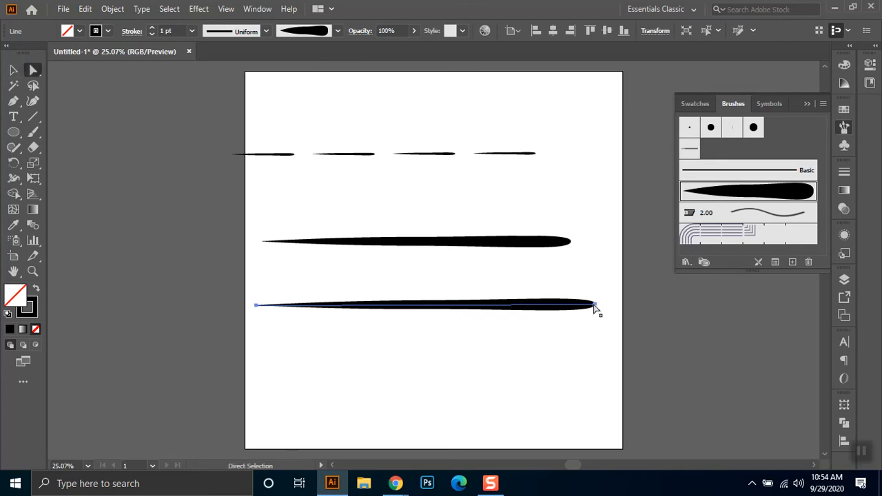
mouse_move(596, 306)
mouse_down()
mouse_move(772, 321)
mouse_move(421, 351)
mouse_move(405, 428)
mouse_move(462, 310)
mouse_move(462, 271)
mouse_up()
- Draw an upward-bowed arc below the slanted stroke with the Pen tool, apply Art Brush 1 to it, and deselect
click(13, 101)
click(296, 367)
drag(571, 368, 688, 404)
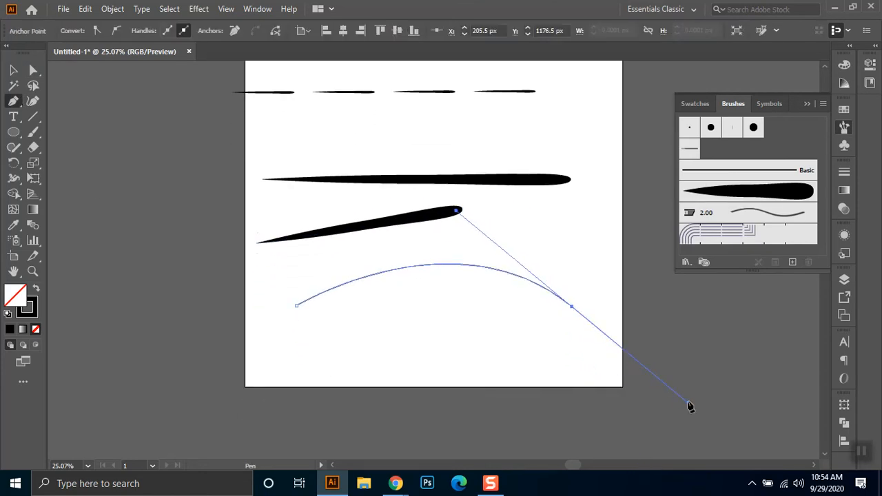
click(748, 192)
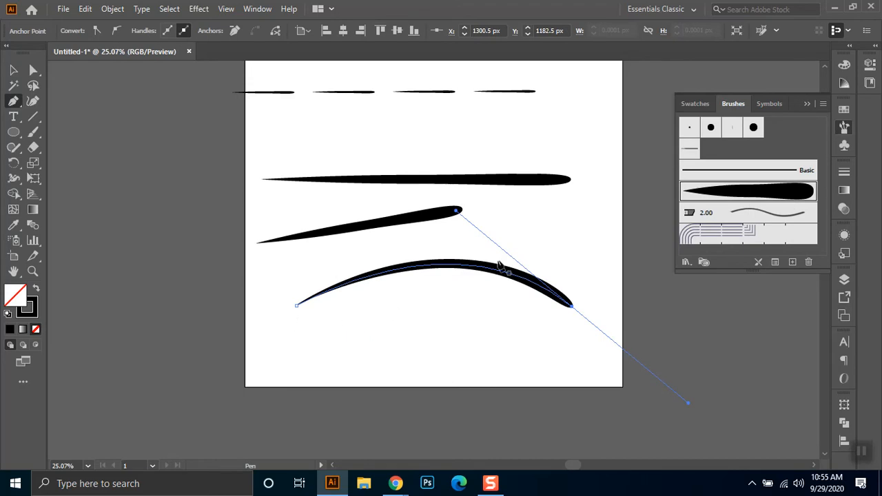
click(13, 69)
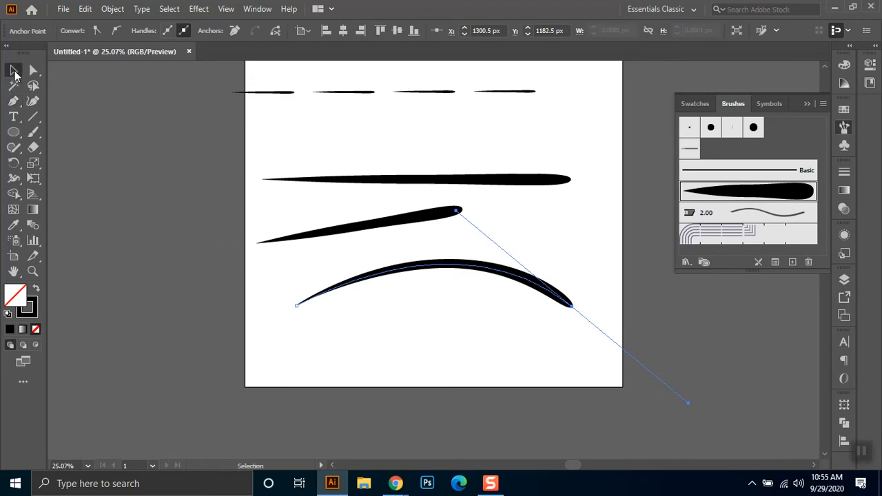
click(329, 347)
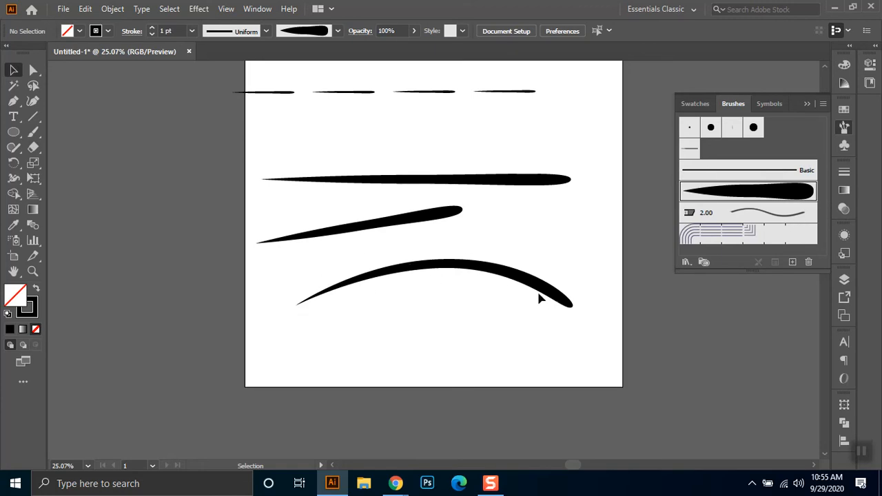
click(508, 96)
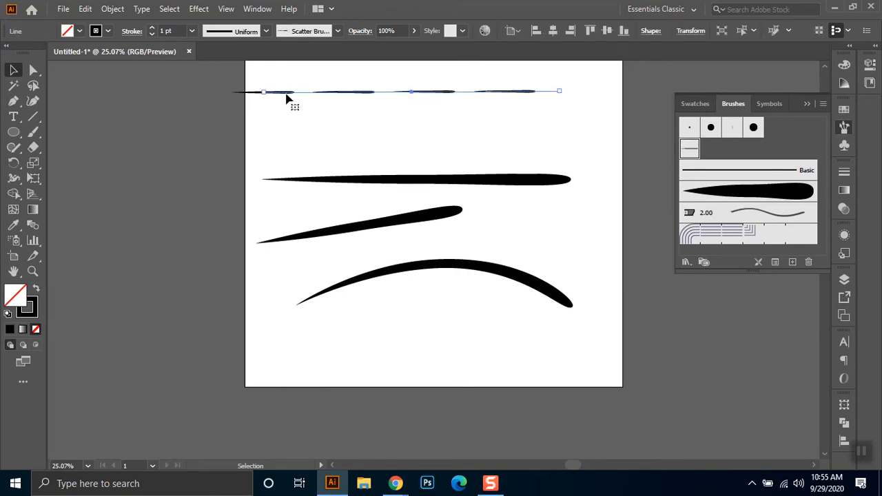
click(581, 152)
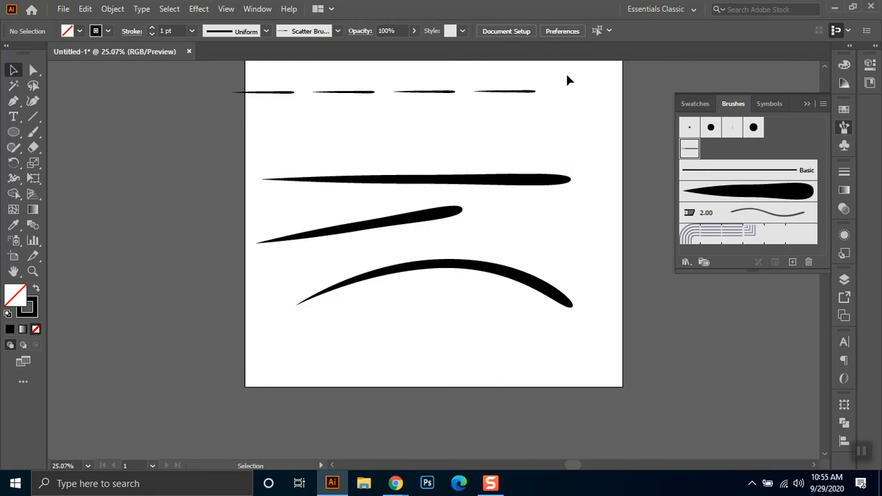
drag(572, 73, 326, 310)
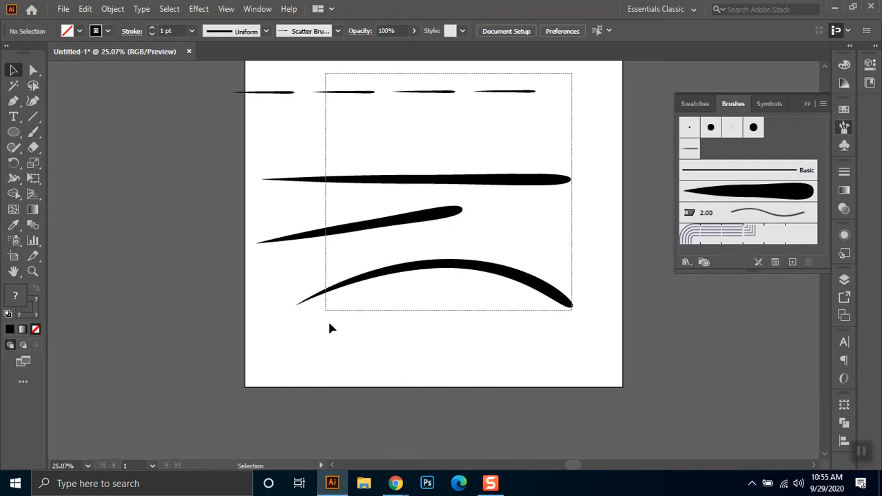
drag(386, 338, 393, 345)
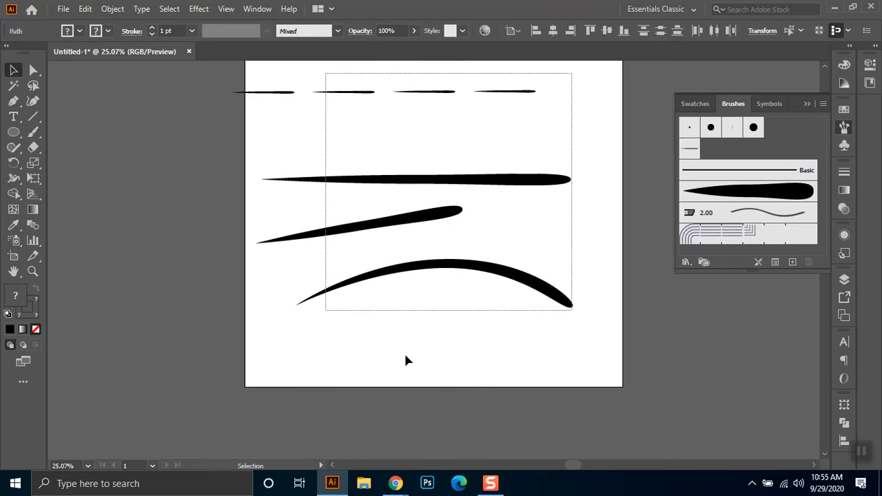
click(403, 366)
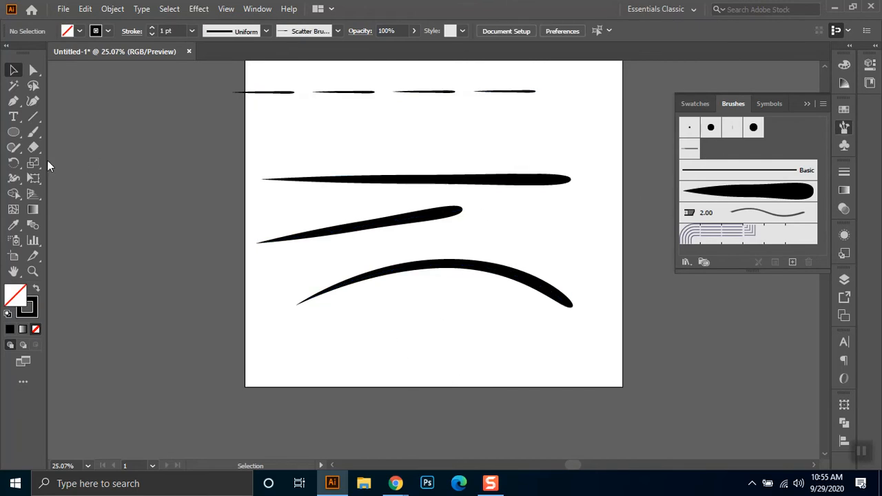
- Create a Pattern Brush from the original tapered shape with the default name Pattern Brush 1 and default options
mouse_move(416, 182)
mouse_down()
mouse_move(788, 168)
mouse_move(782, 144)
mouse_up()
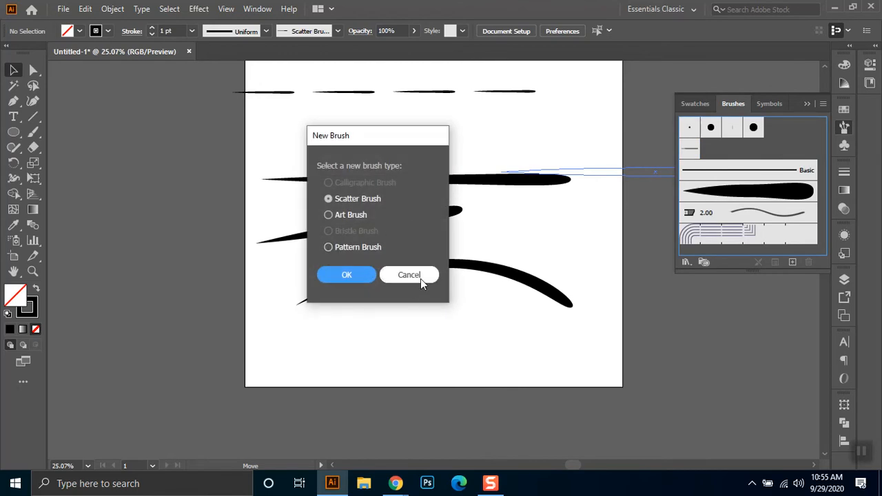
click(355, 248)
click(347, 275)
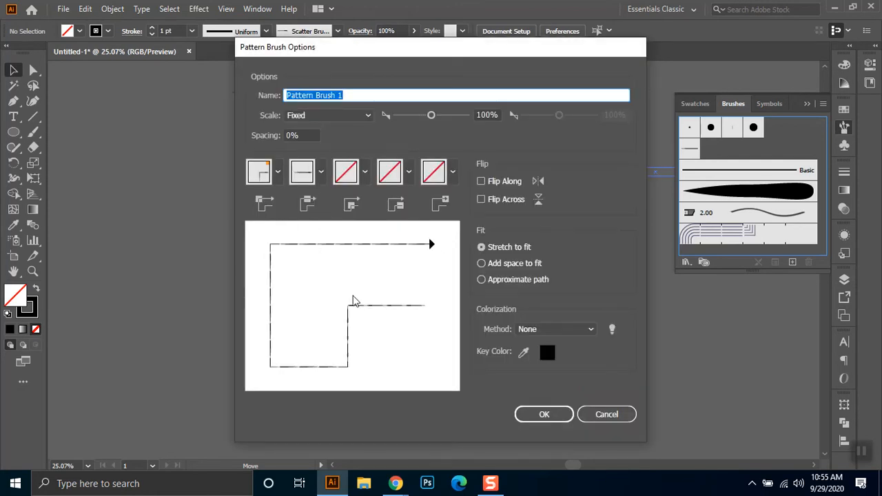
click(551, 417)
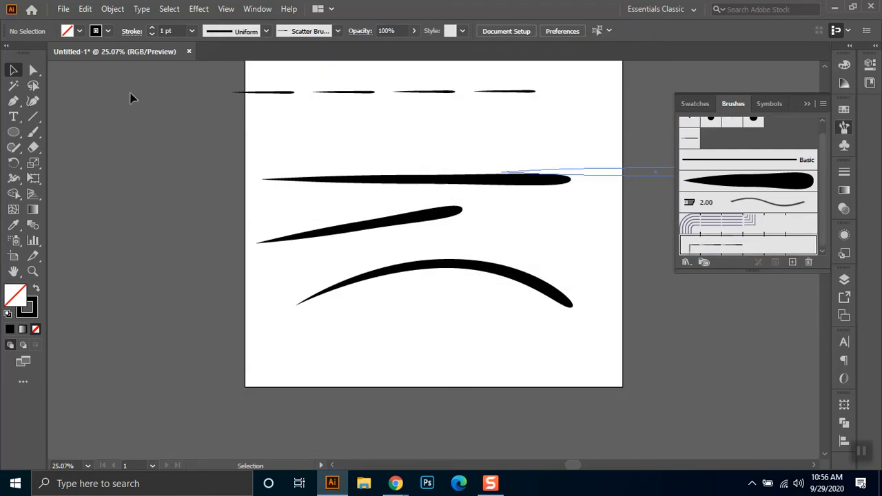
- Draw a wide black ellipse between the scatter-brushed line and the tapered shape, and try Scatter Brush 1 on it
click(13, 132)
drag(321, 115, 403, 157)
key(v)
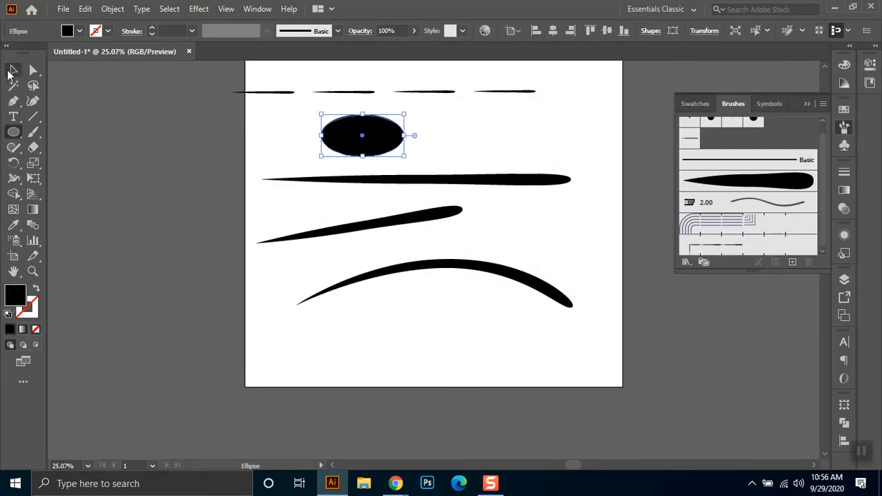
click(688, 138)
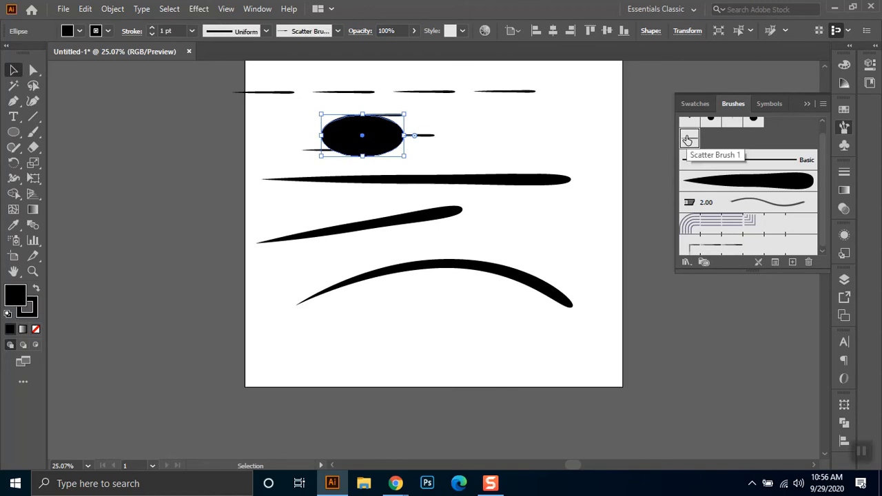
- Apply Pattern Brush 1 to the ellipse, set its fill to none, and deselect it
click(738, 250)
click(476, 131)
click(362, 137)
click(78, 29)
click(7, 60)
click(8, 53)
click(567, 135)
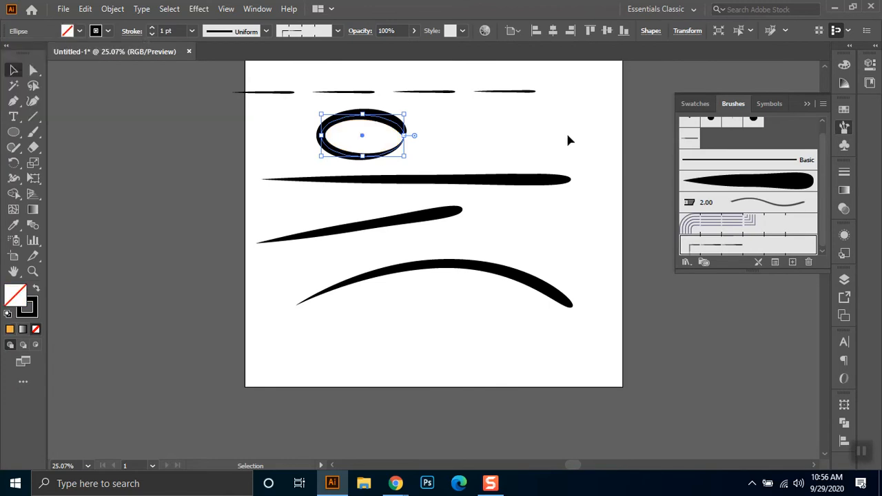
click(568, 141)
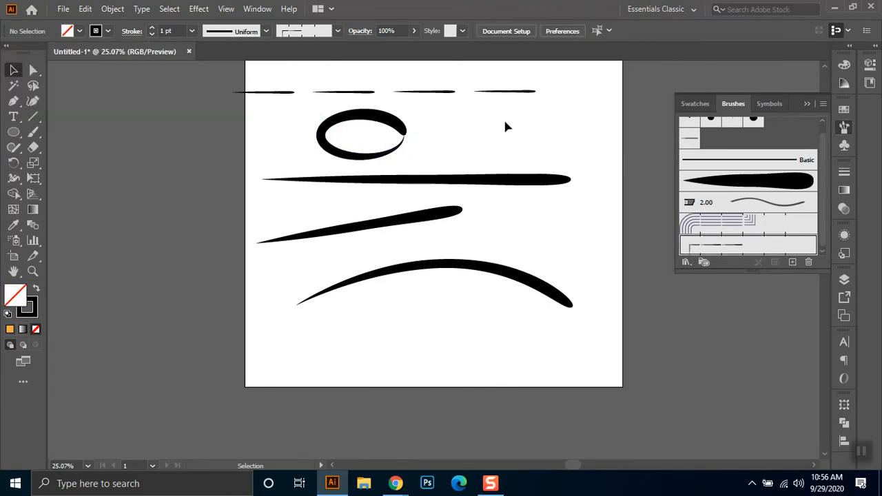
- Draw a horizontal line below the arc and try Scatter Brush 1 on it
click(33, 116)
drag(319, 345, 542, 346)
click(13, 69)
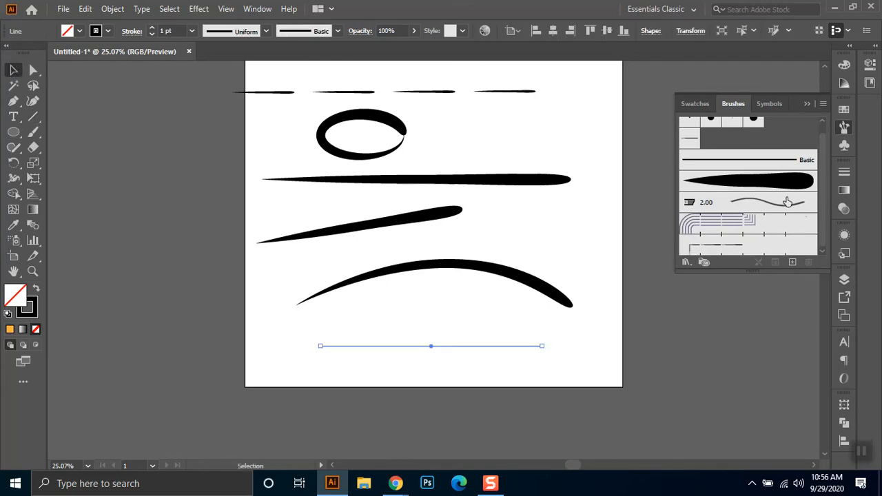
click(690, 141)
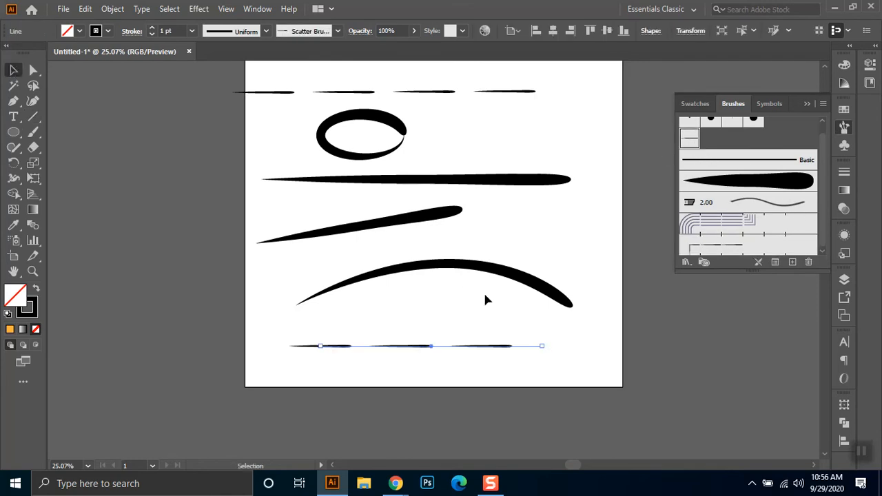
- Apply Pattern Brush 1 to the line below the arc and move it up and left, closer to the arc
scroll(750, 243, up, 1)
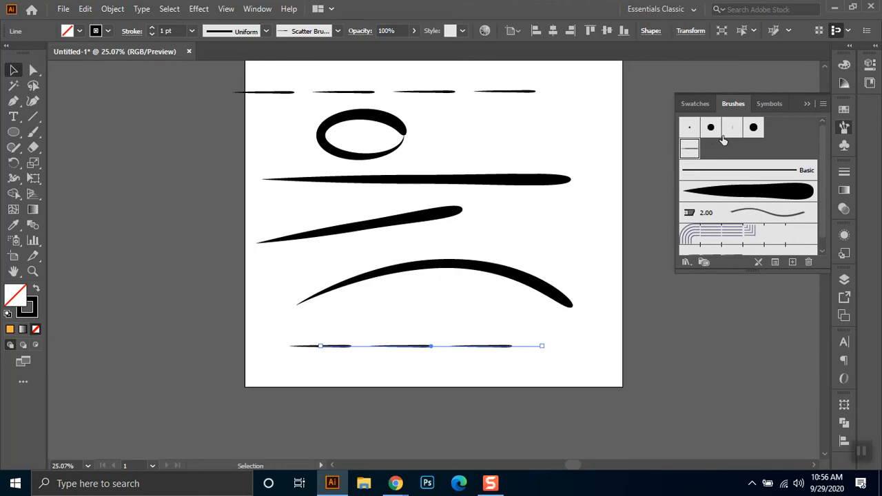
scroll(743, 194, down, 1)
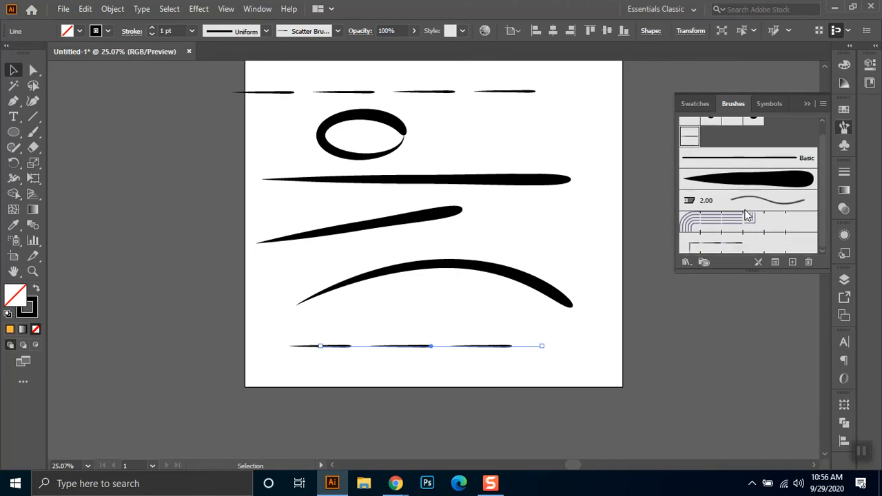
click(730, 245)
click(598, 346)
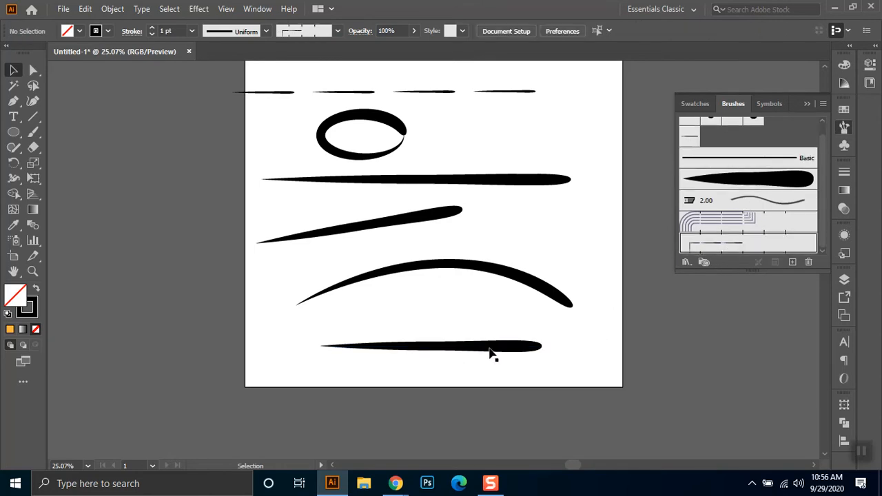
click(483, 349)
drag(502, 353, 474, 325)
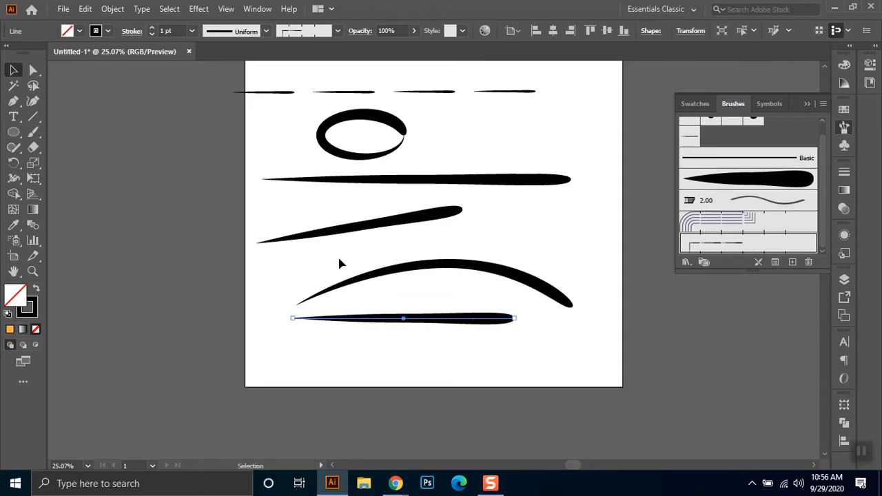
- Draw a three-sided open rectangular path across the artboard's bottom edge with the Pen tool and apply Pattern Brush 1 to it
click(13, 101)
click(314, 345)
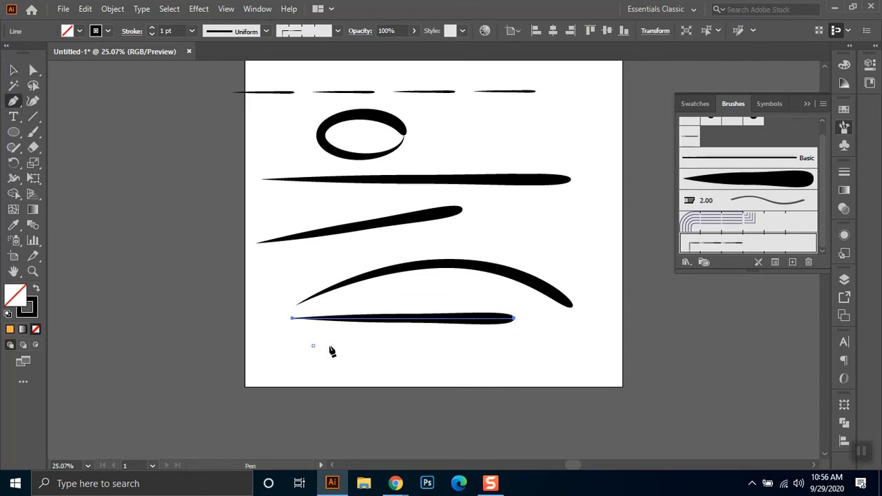
click(500, 345)
click(500, 431)
click(319, 431)
click(13, 69)
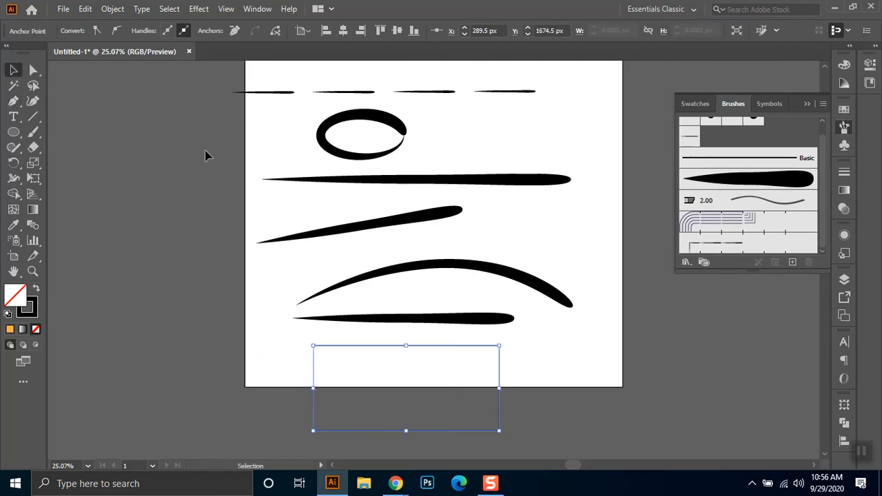
click(709, 244)
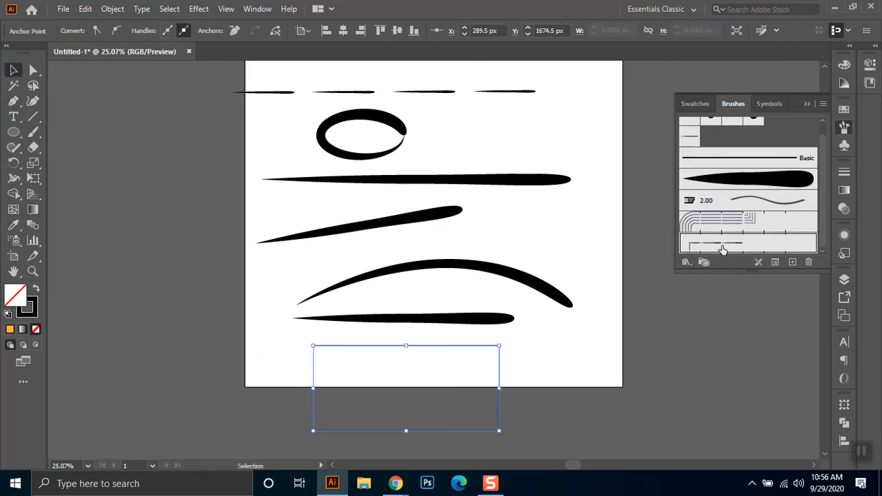
click(603, 448)
scroll(530, 365, down, 1)
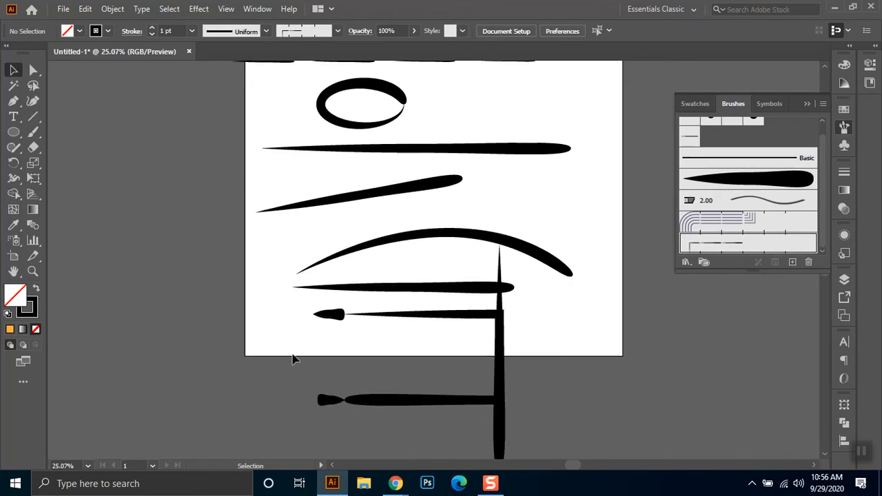
- Draw a smaller three-sided open rectangular path on the canvas left of the artboard with the Pen tool
click(12, 101)
click(75, 165)
shift+click(188, 165)
shift+click(188, 240)
shift+click(70, 241)
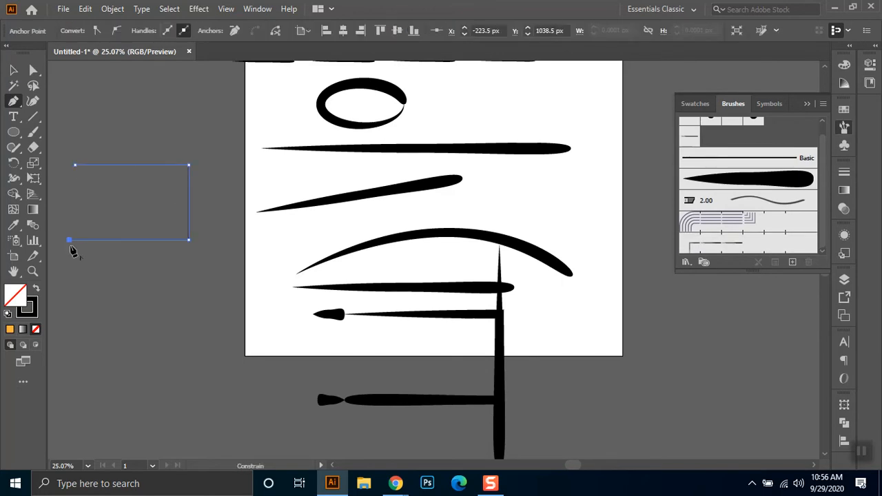
- Switch to Google Meet, admit the participant waiting to join, and return to Illustrator
mouse_move(395, 483)
click(322, 426)
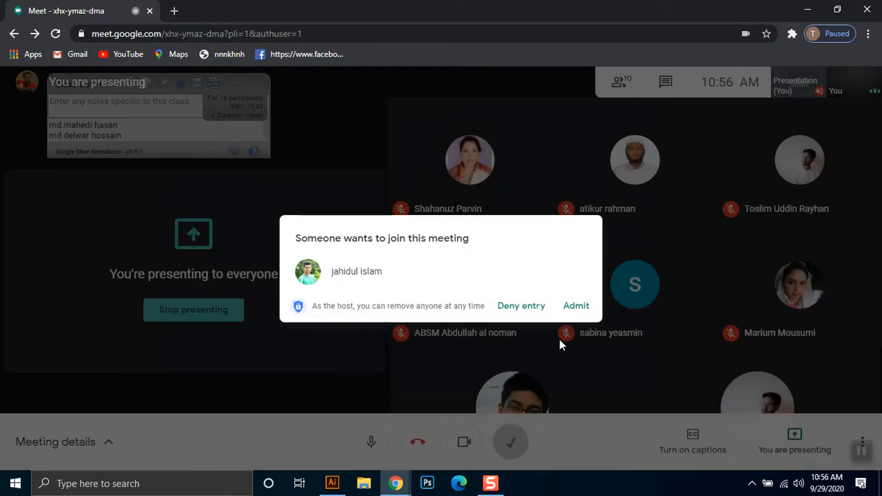
click(574, 304)
click(808, 9)
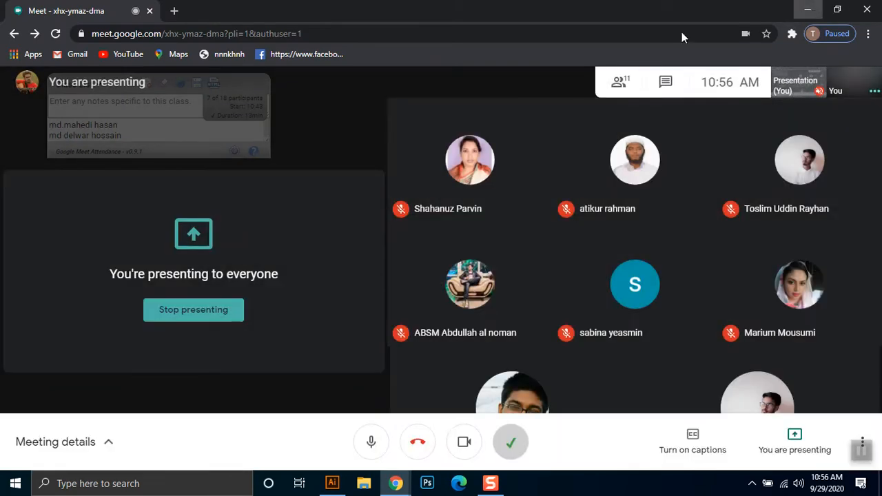
- Apply Art Brush 1 to the smaller open path and move the pattern-brushed open path off the artboard, beneath it
click(14, 69)
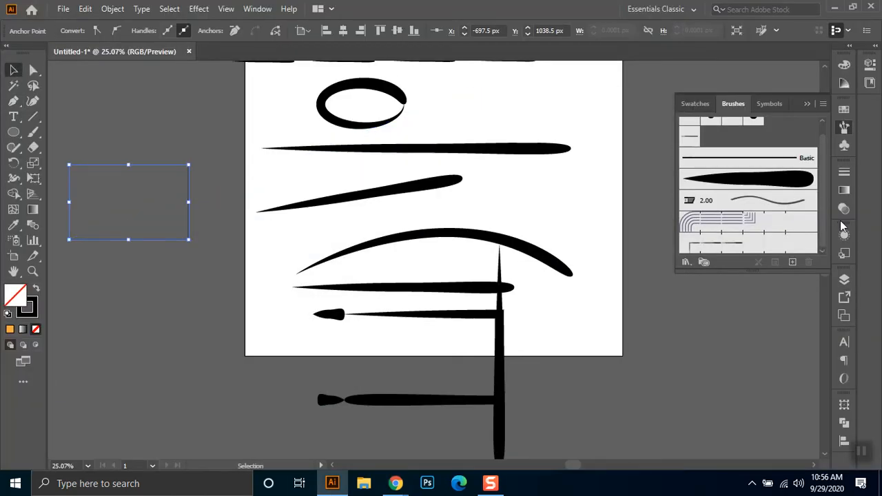
click(760, 181)
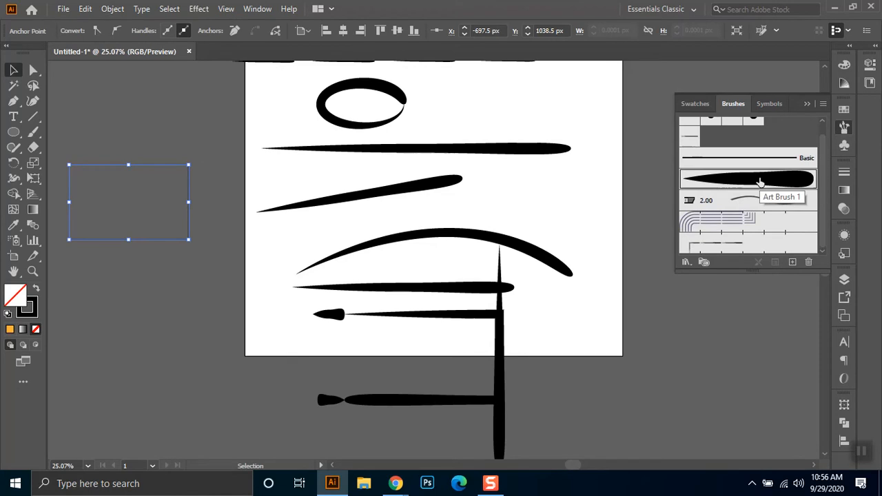
click(156, 288)
drag(137, 378, 160, 382)
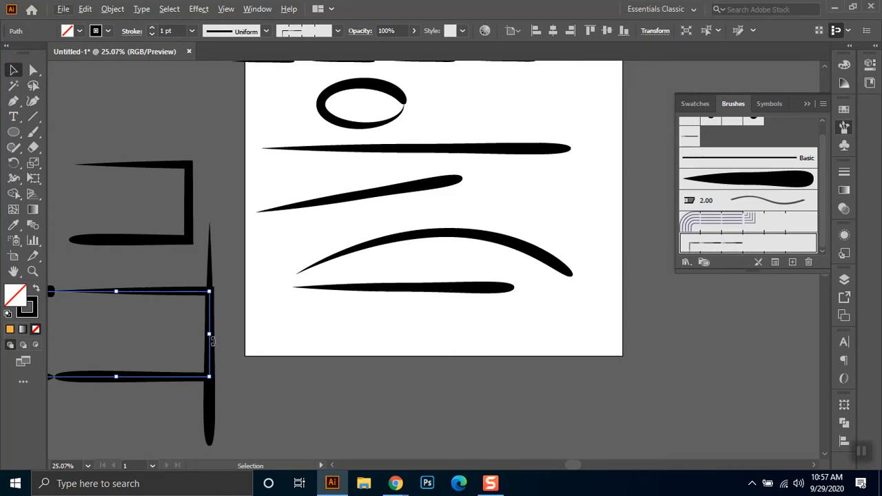
drag(275, 315, 354, 307)
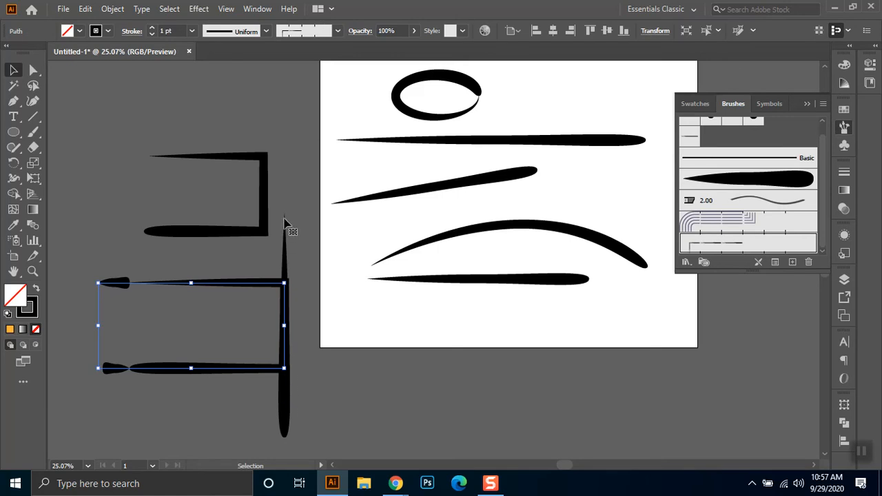
click(331, 390)
click(207, 232)
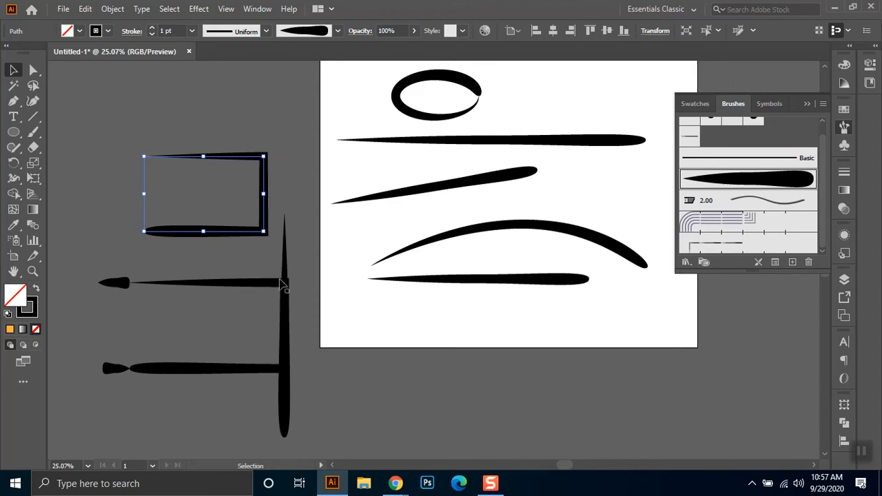
mouse_move(297, 153)
mouse_down()
mouse_move(261, 361)
mouse_move(128, 412)
mouse_up()
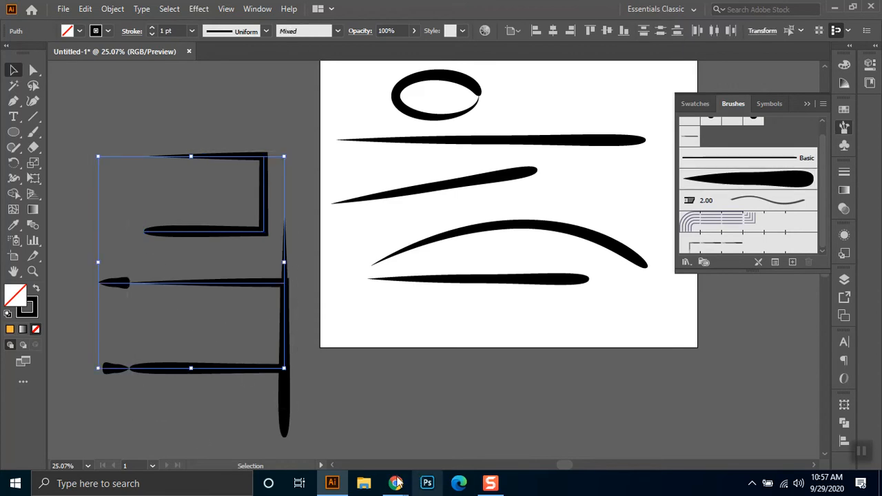
- Switch to Google Meet, admit the participant waiting to join, turn off the camera, return to Illustrator and deselect the open paths
mouse_move(396, 483)
click(354, 404)
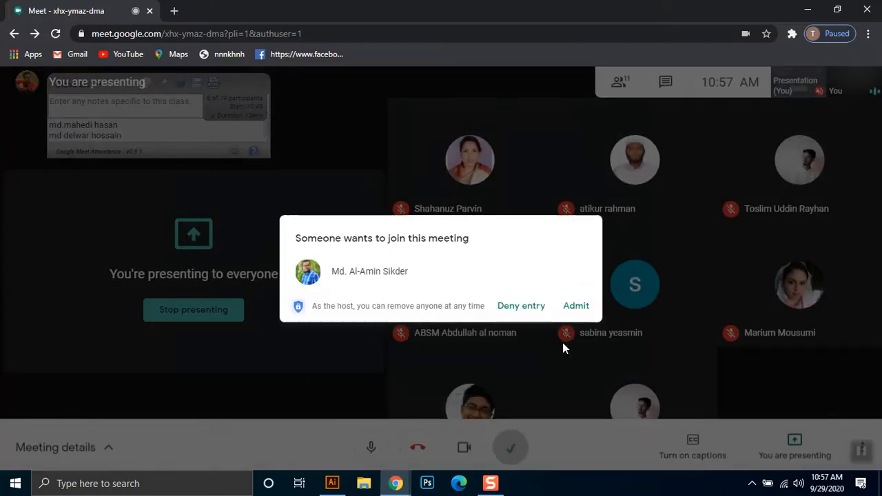
click(576, 305)
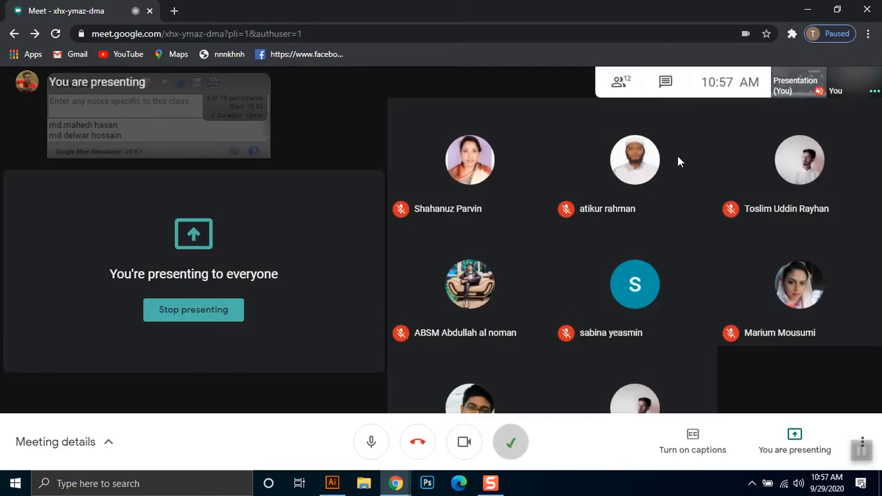
click(464, 442)
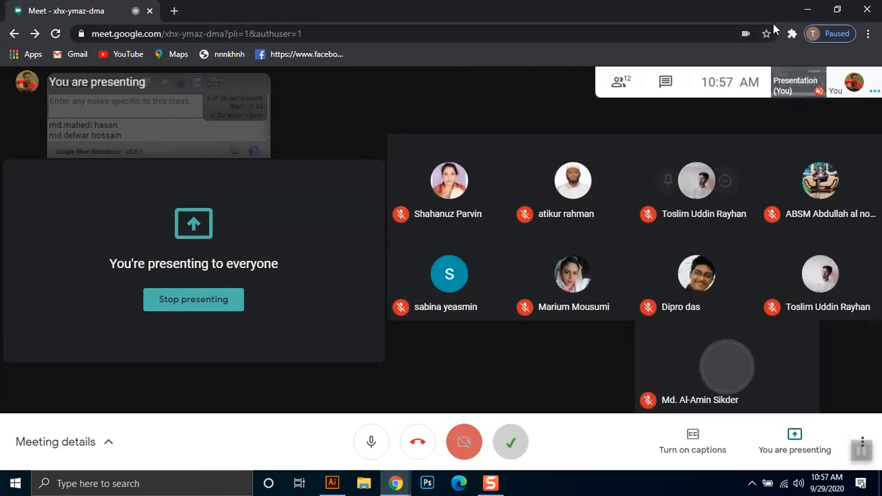
click(807, 9)
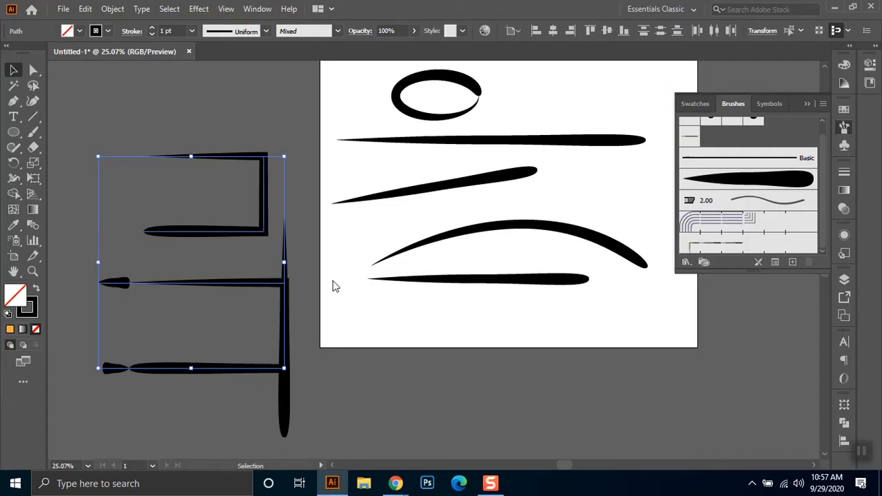
click(312, 308)
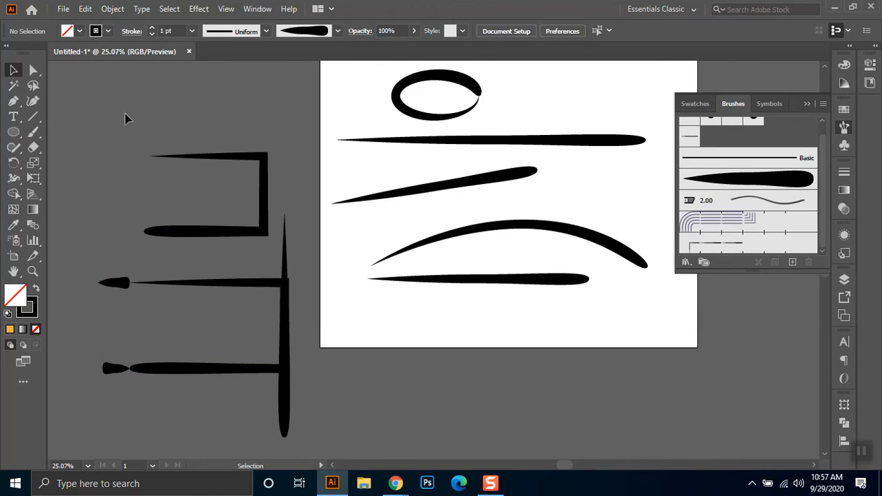
- Draw a long horizontal line above the open paths with the Line Segment tool and apply the tapered Scatter brush to it
click(32, 118)
drag(85, 99, 340, 98)
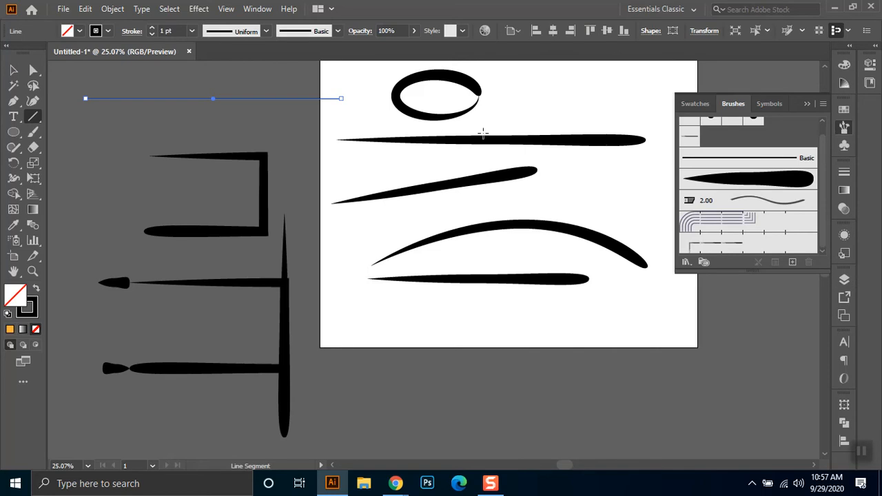
scroll(784, 131, up, 1)
click(688, 149)
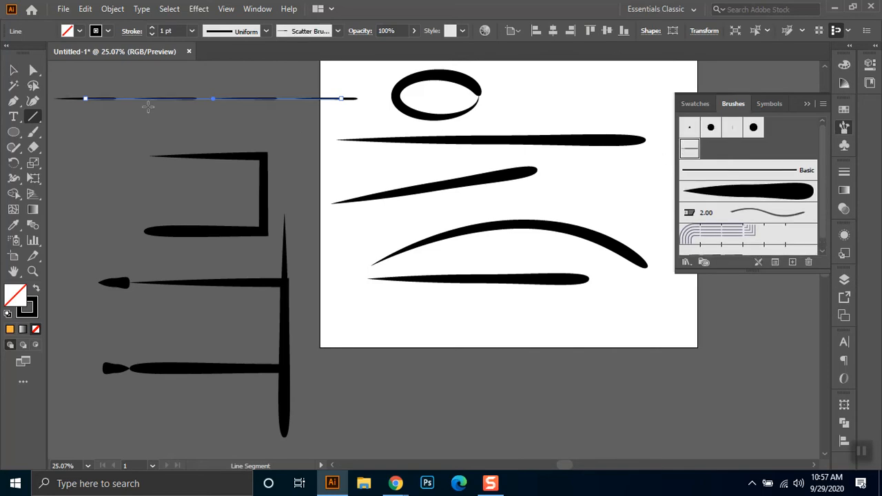
click(13, 70)
click(133, 140)
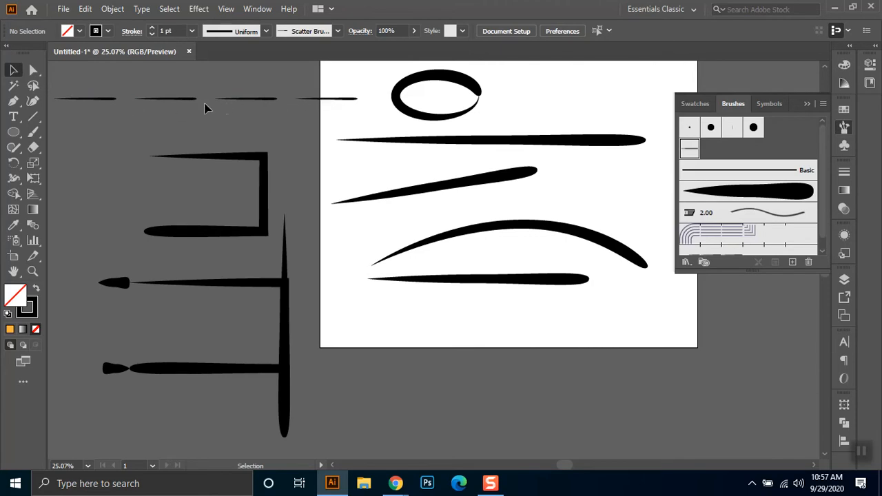
click(243, 157)
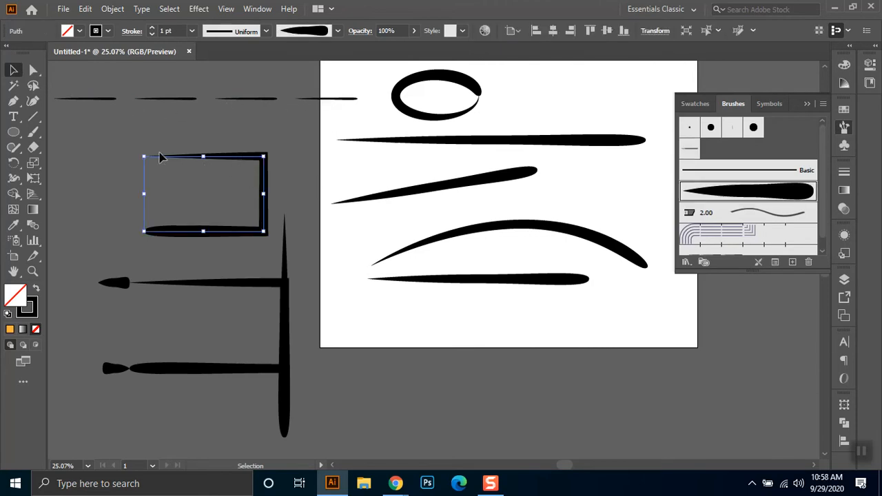
click(139, 156)
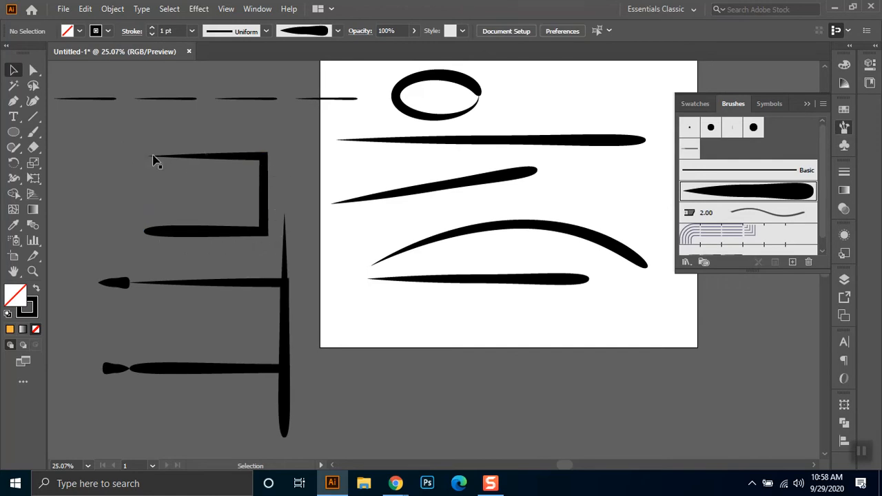
click(200, 157)
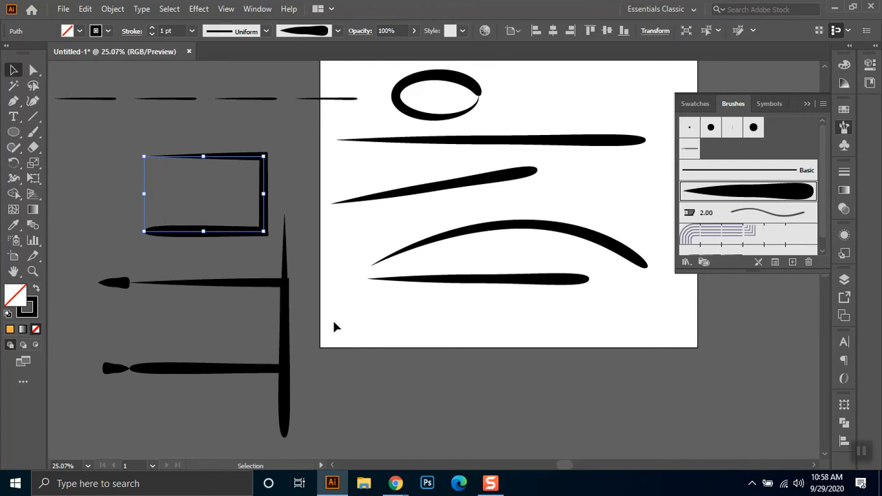
mouse_move(303, 280)
mouse_down()
mouse_move(182, 431)
mouse_move(143, 343)
mouse_up()
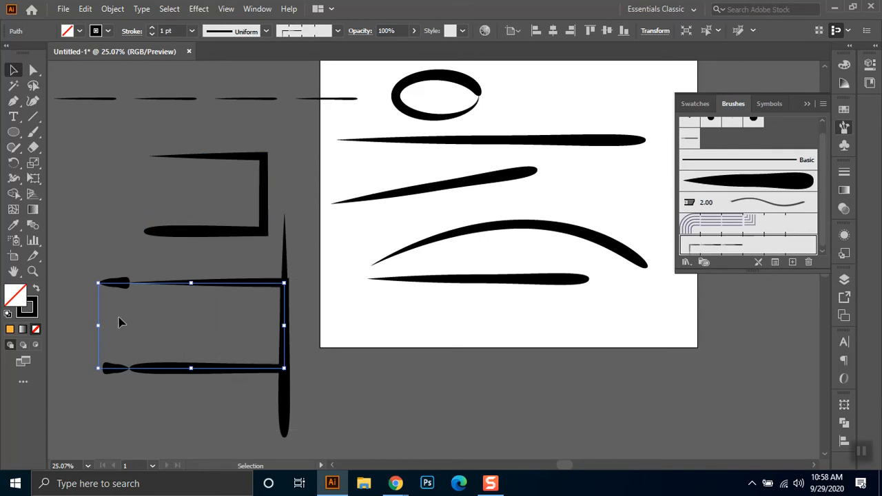
click(134, 311)
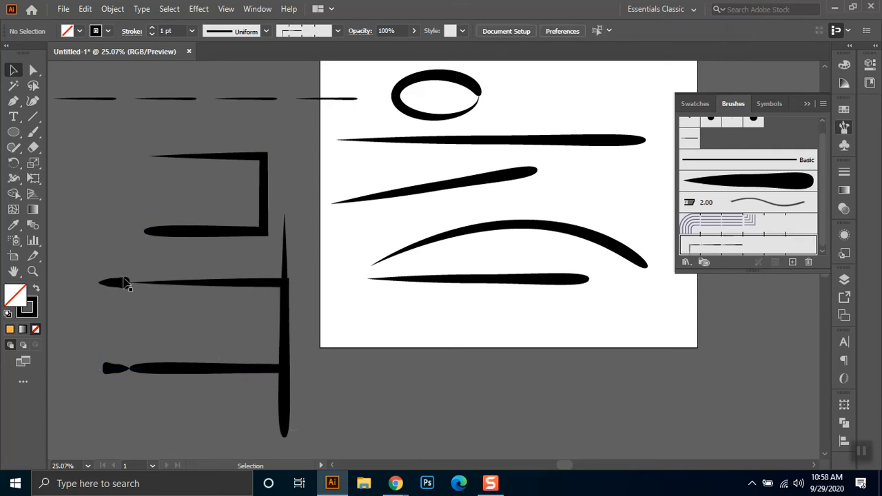
- Set the scale of Pattern Brush 1 to 63% and apply the change to the existing strokes
double_click(714, 246)
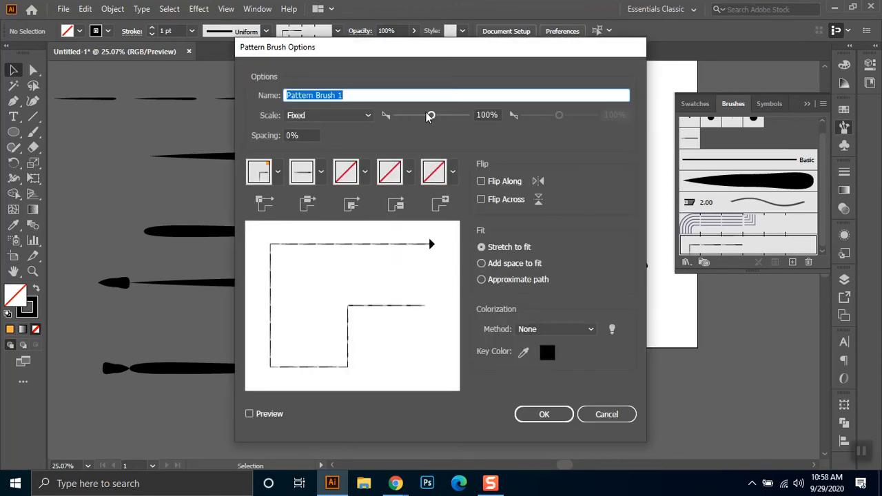
drag(432, 115, 418, 116)
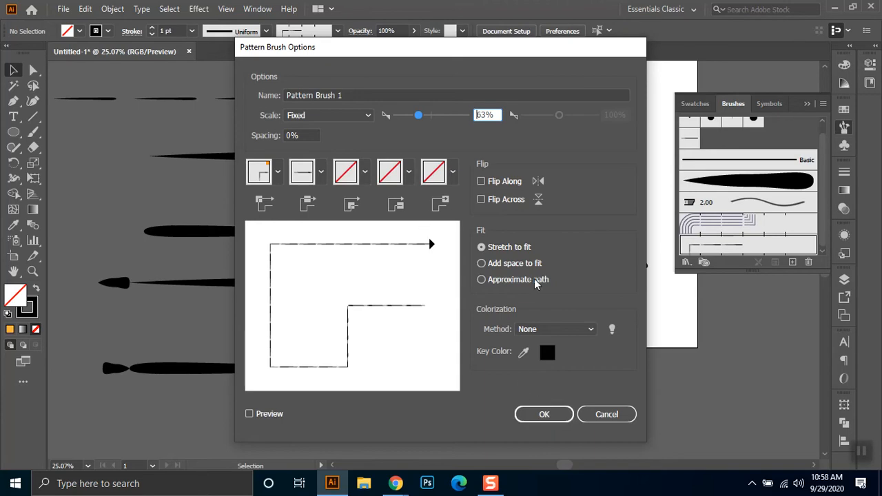
click(321, 172)
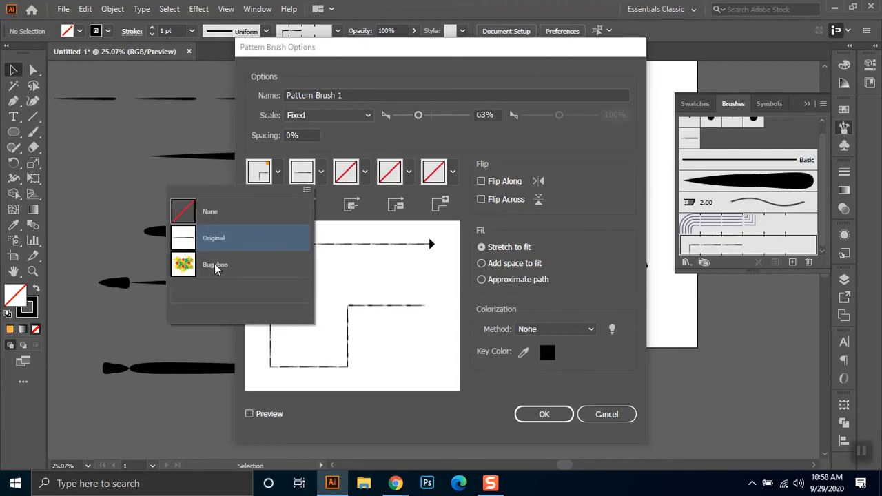
click(461, 377)
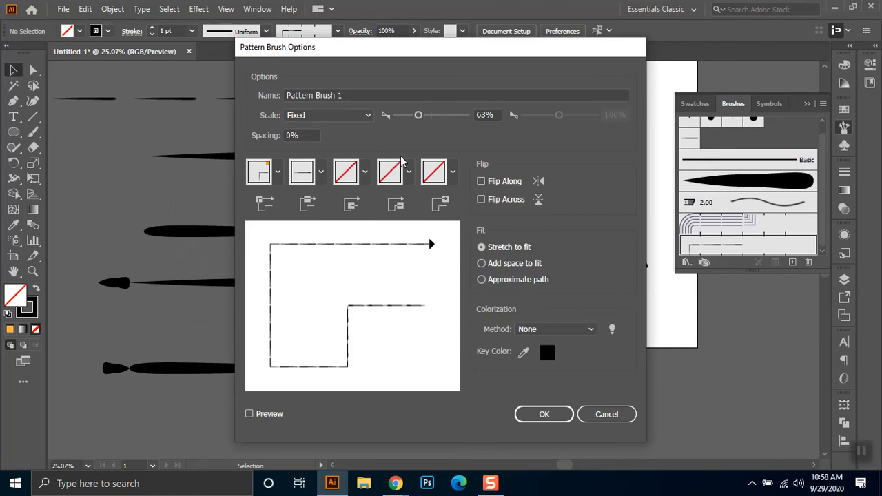
click(363, 175)
click(364, 175)
click(557, 416)
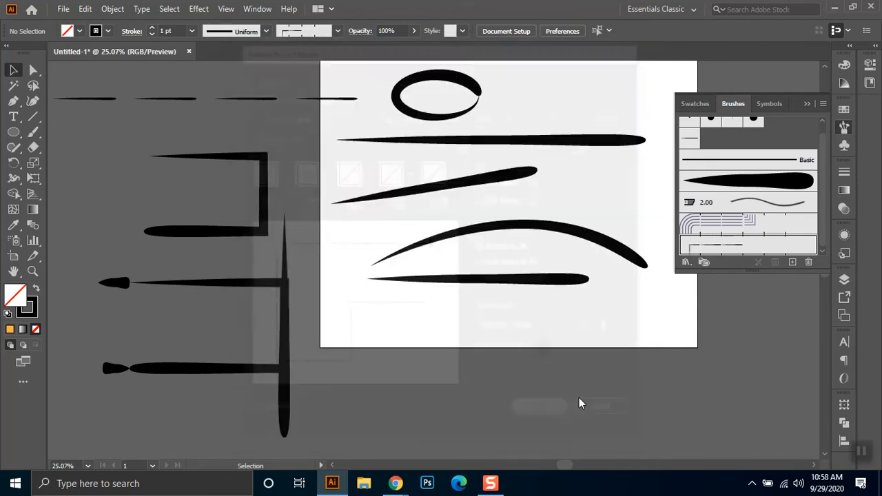
click(426, 257)
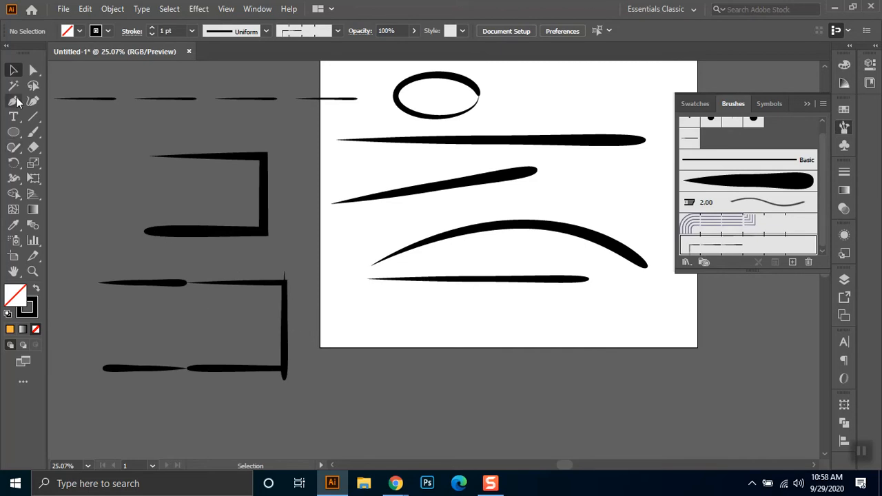
drag(293, 265, 134, 401)
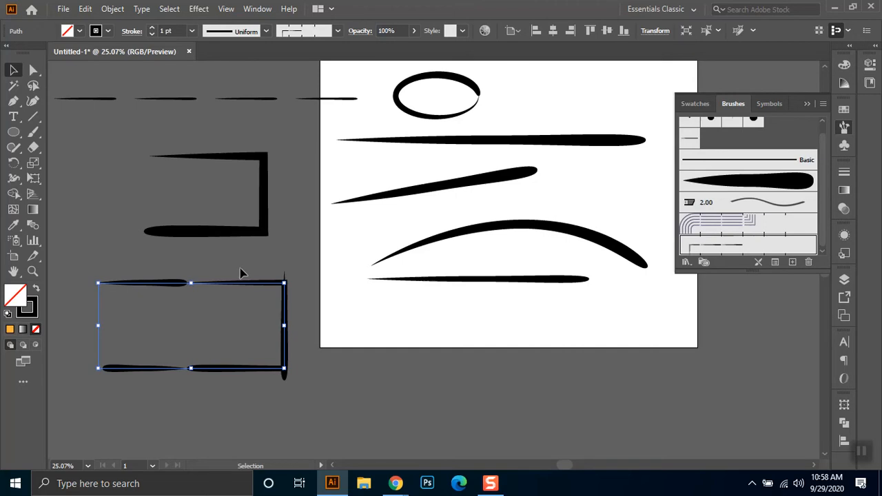
scroll(806, 183, up, 1)
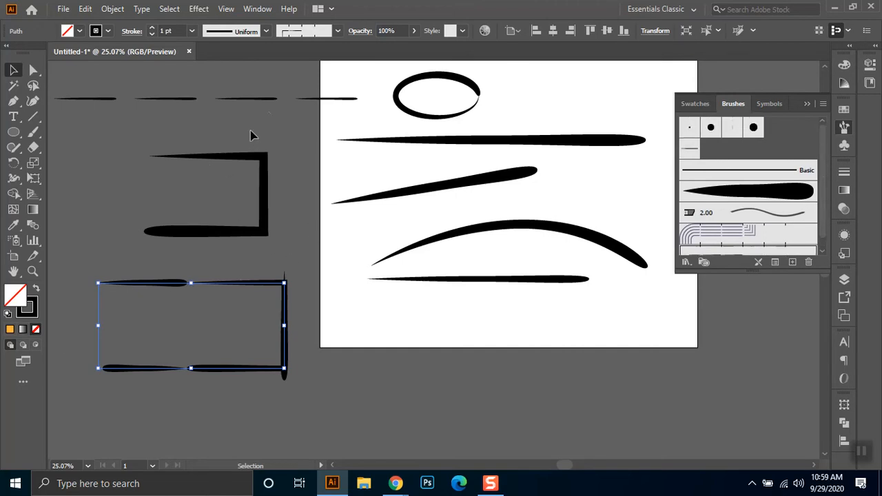
click(272, 100)
click(266, 217)
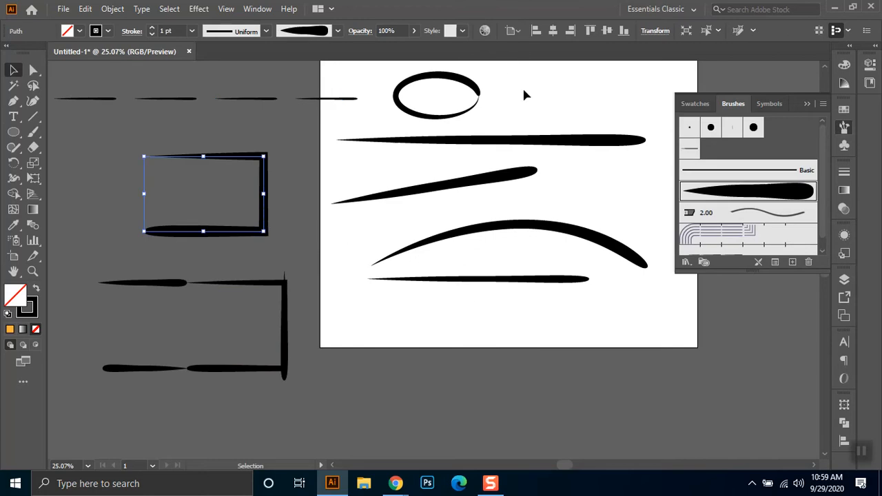
- Delete the brushed lines, curve, ellipse and both open paths in view on the artboard and the surrounding canvas
drag(530, 92, 177, 386)
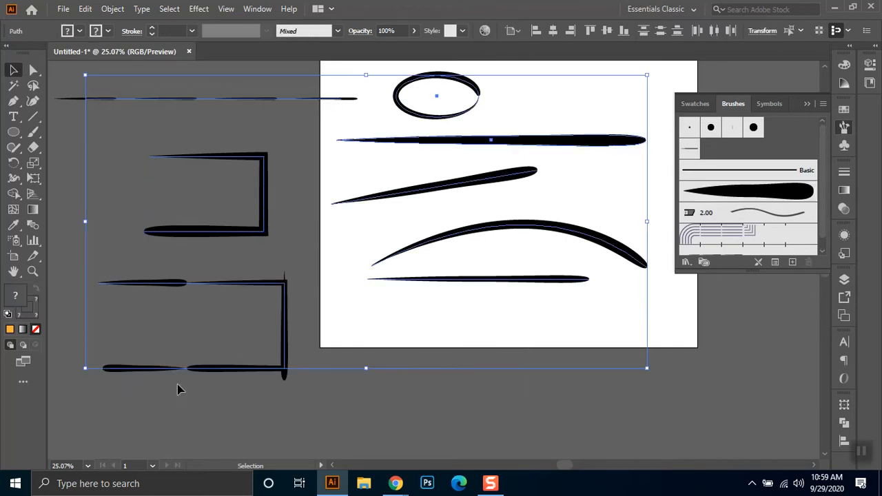
key(Delete)
- Delete Pattern Brush 1 from the document's brushes
scroll(758, 227, down, 1)
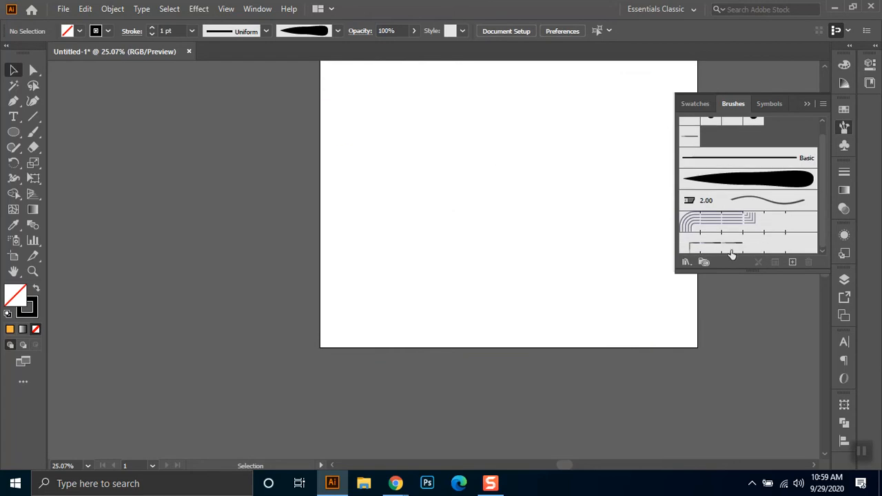
click(736, 244)
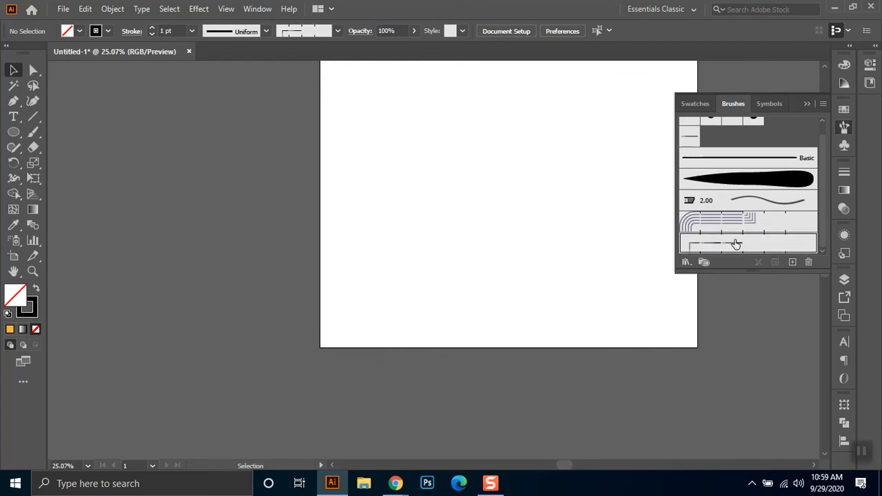
click(808, 262)
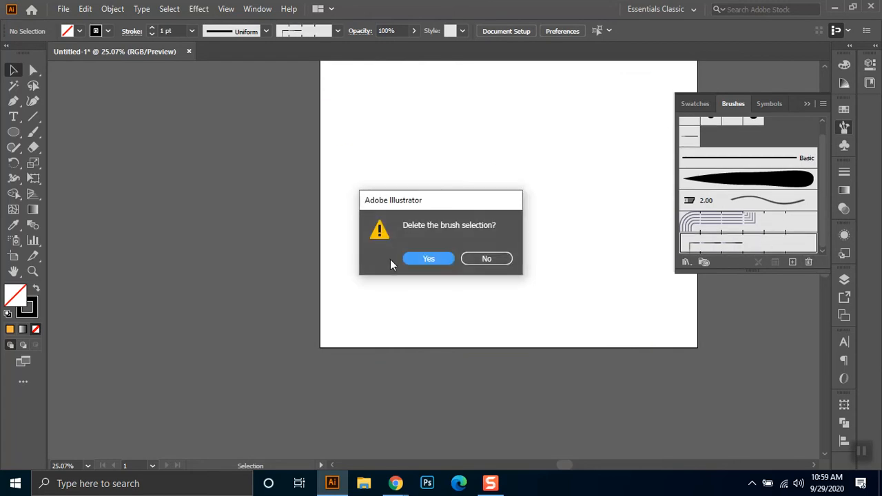
click(427, 258)
- Delete the tapered Scatter brush from the document's brushes, removing the strokes that still use it
click(690, 149)
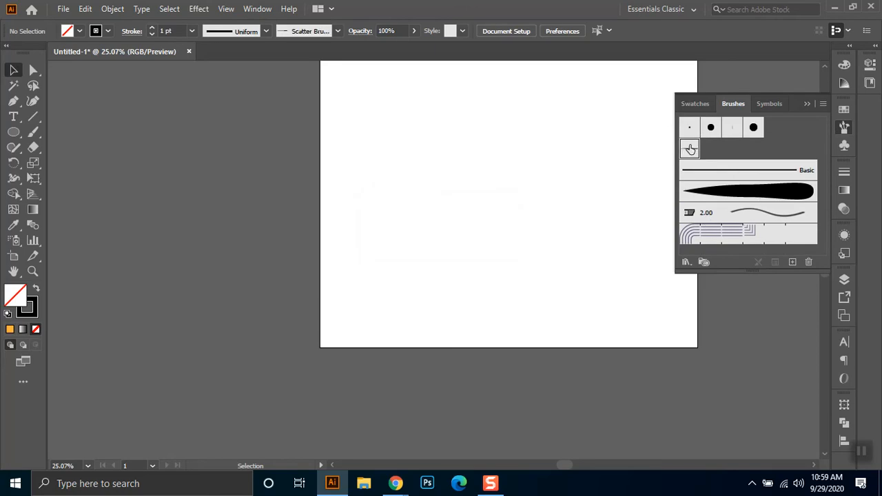
click(808, 262)
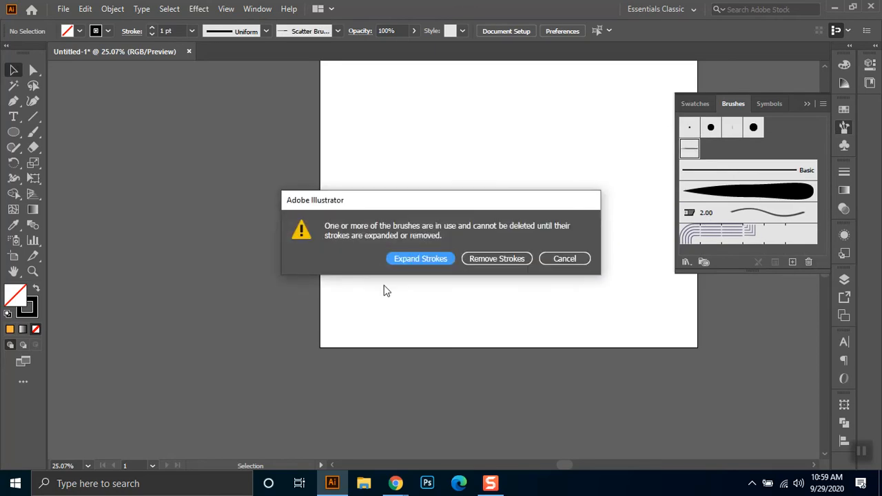
click(469, 259)
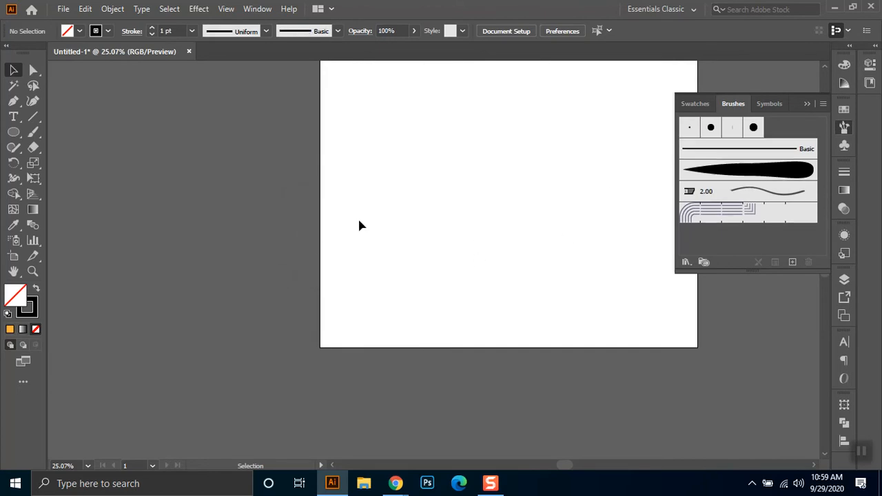
drag(473, 167, 388, 242)
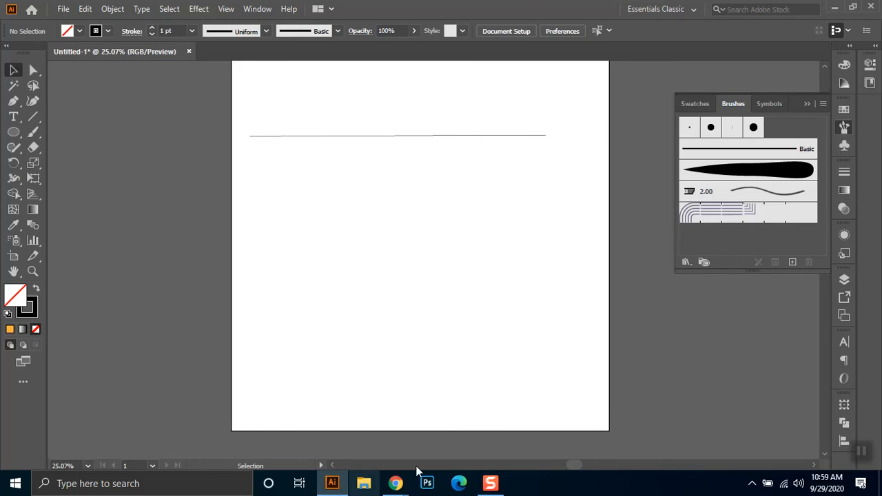
- Switch to Google Meet, admit the new participant waiting to join, and return to Illustrator
click(362, 449)
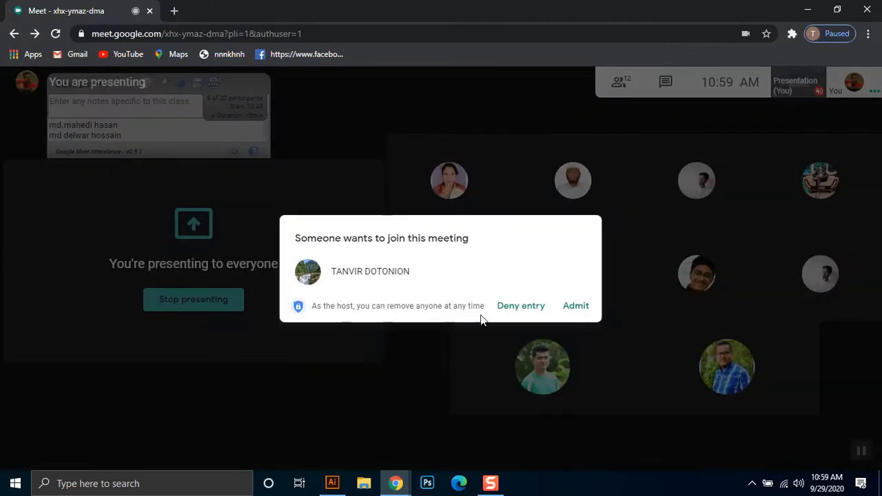
click(579, 304)
click(809, 9)
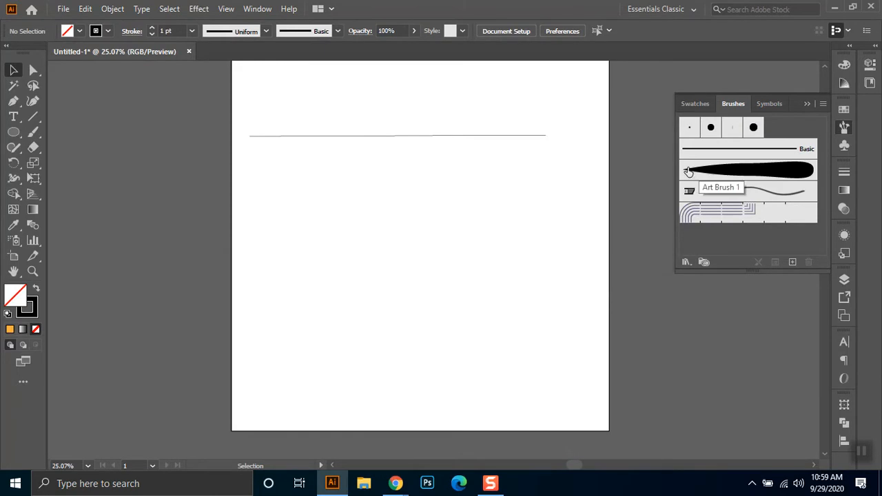
- Delete the thin horizontal line left near the top of the artboard
drag(571, 125, 337, 155)
key(Delete)
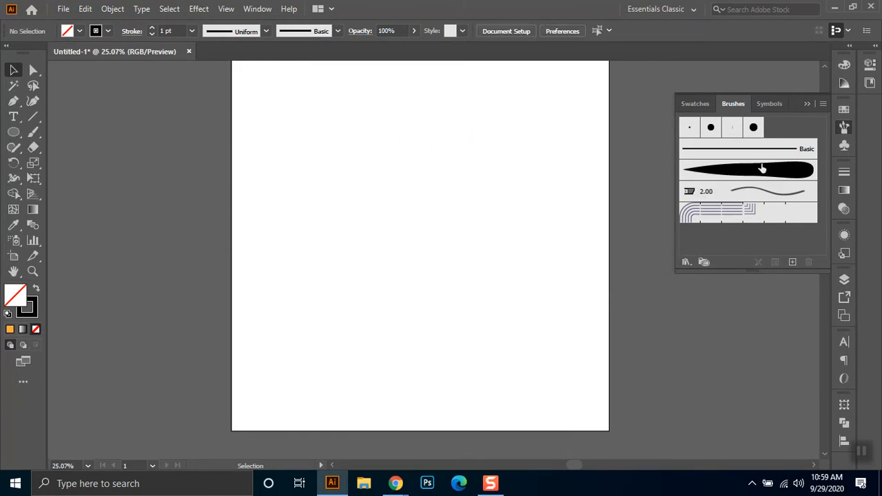
- Paint a short and a long curved stroke on the artboard with the Paintbrush tool using Art Brush 1
click(798, 173)
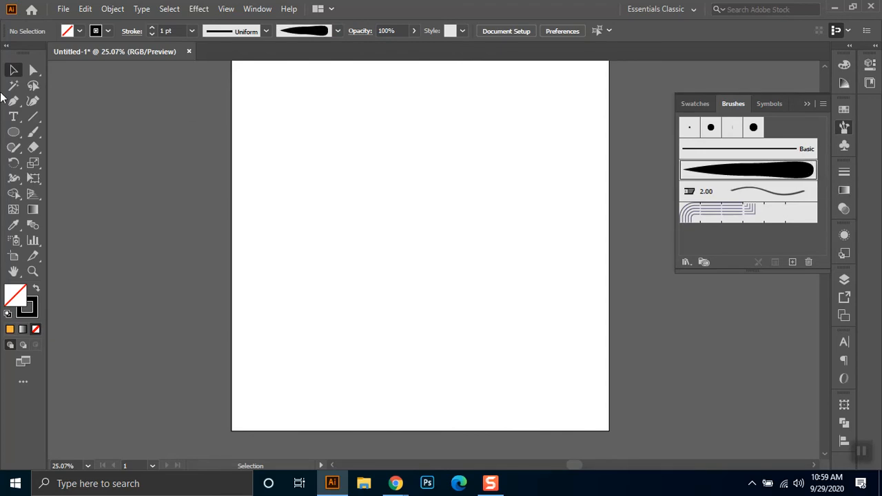
click(34, 132)
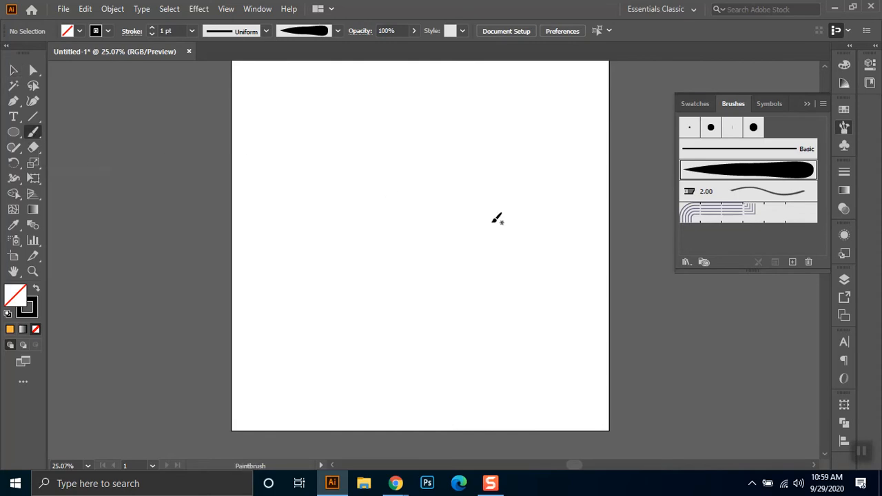
mouse_move(482, 184)
mouse_down()
mouse_move(442, 189)
mouse_move(414, 178)
mouse_move(391, 149)
mouse_up()
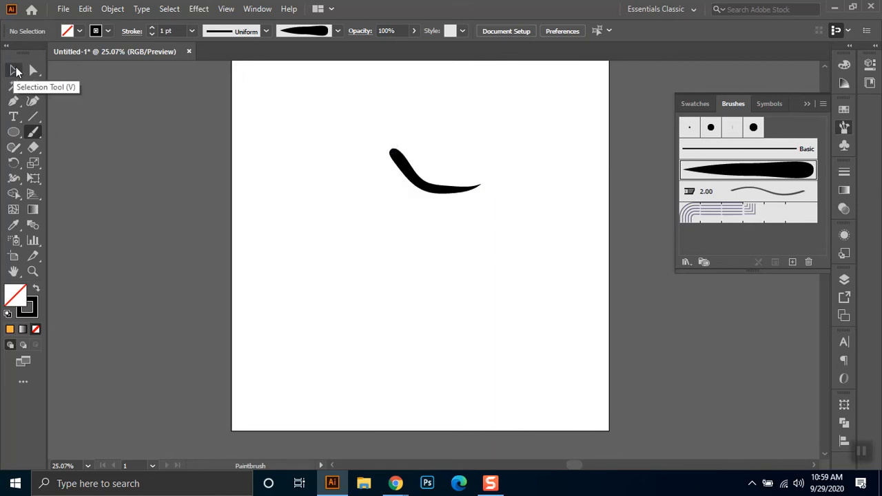
mouse_move(522, 274)
mouse_down()
mouse_move(377, 268)
mouse_move(303, 235)
mouse_up()
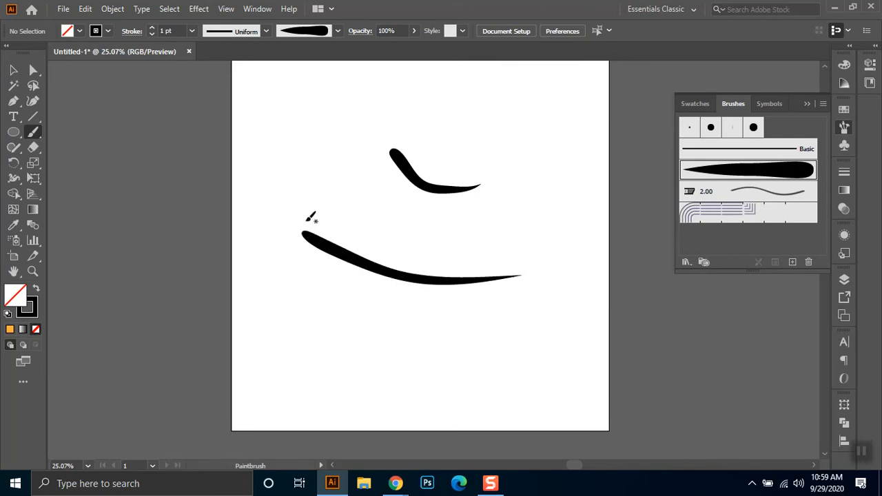
- Delete both painted curved strokes from the artboard
click(13, 69)
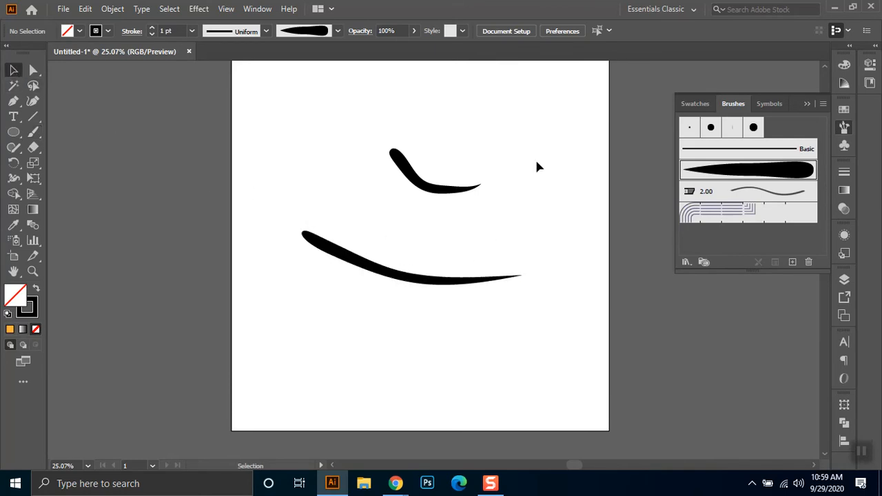
drag(506, 162, 359, 322)
key(Delete)
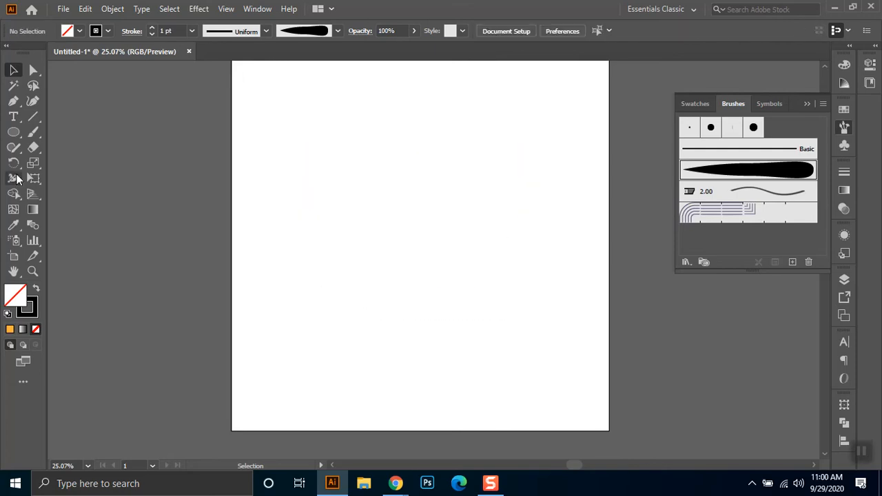
- Paint an arched stroke across the upper middle of the artboard and a second curved stroke below it with Art Brush 1
click(33, 132)
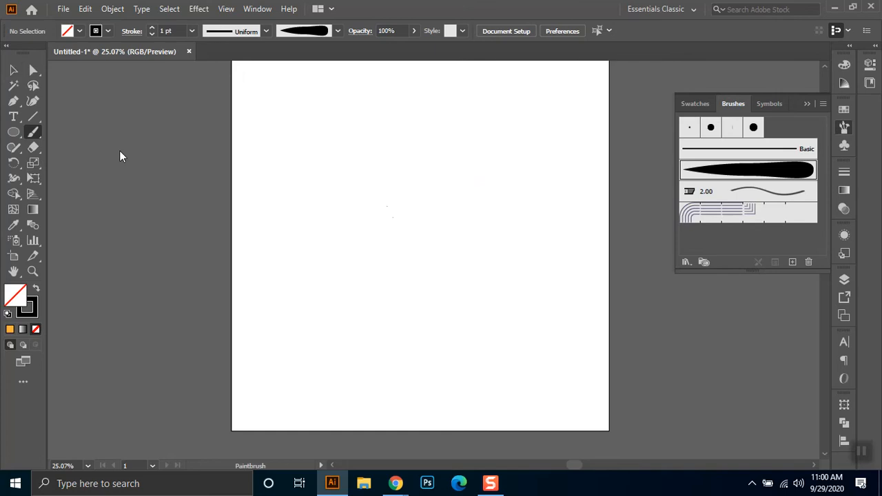
mouse_move(322, 196)
mouse_down()
mouse_move(414, 185)
mouse_move(529, 224)
mouse_up()
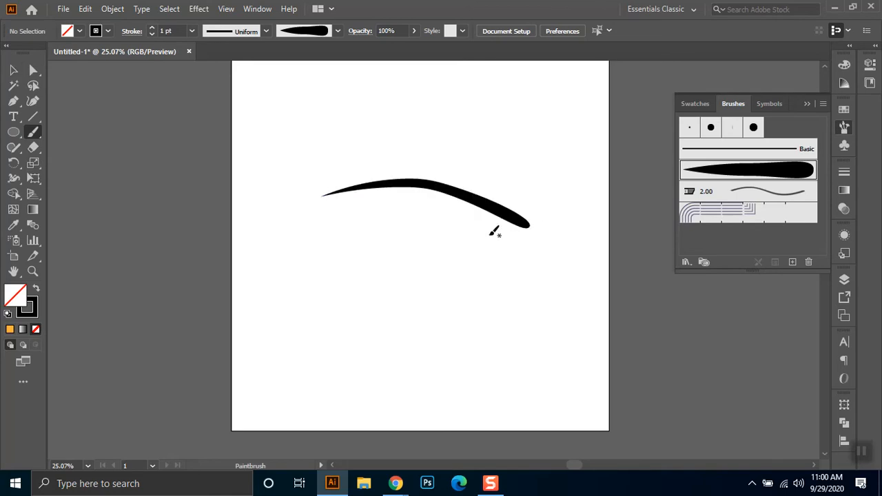
mouse_move(425, 271)
mouse_down()
mouse_move(357, 270)
mouse_move(281, 204)
mouse_up()
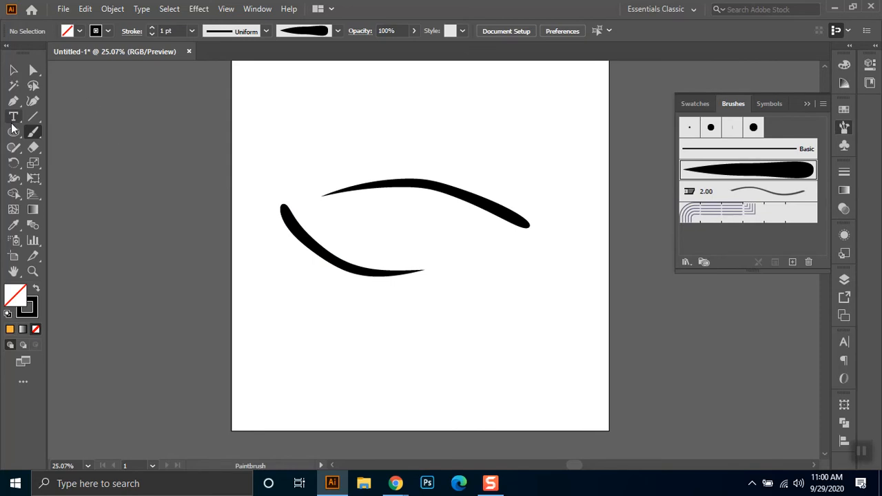
- Set the stroke weight of the lower curved stroke to 0.25 pt
click(13, 70)
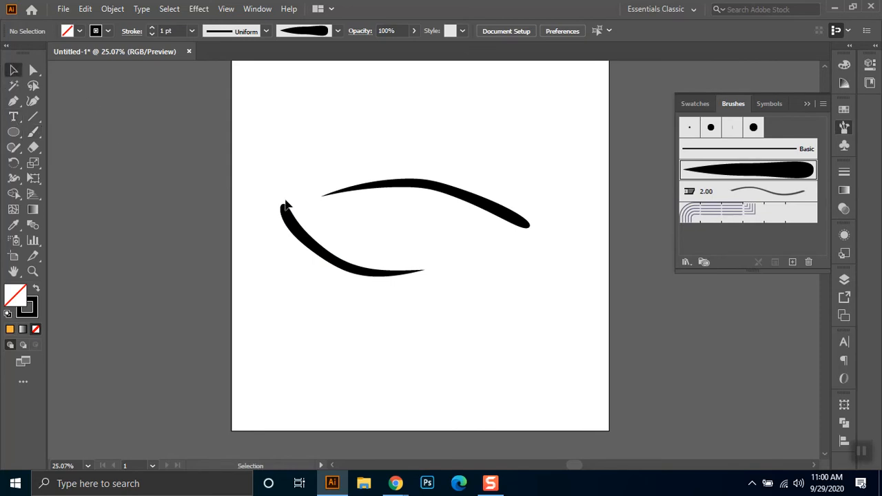
drag(316, 292, 317, 299)
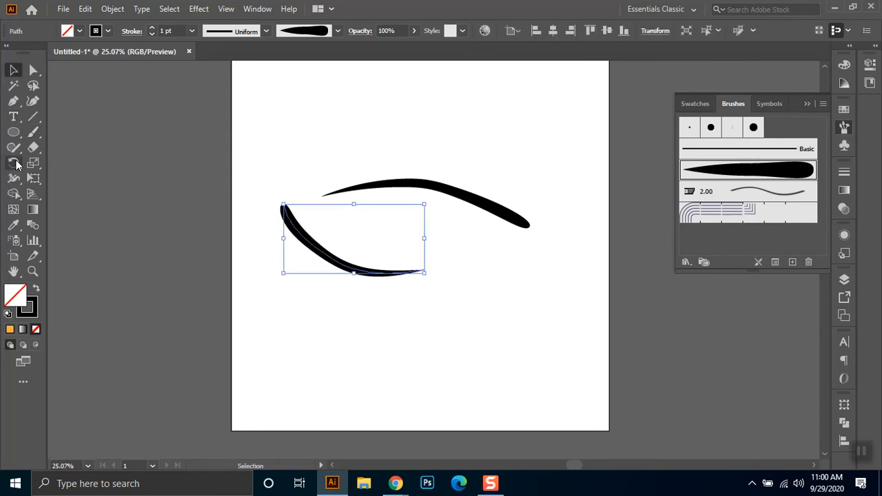
click(181, 30)
text(.25)
key(Return)
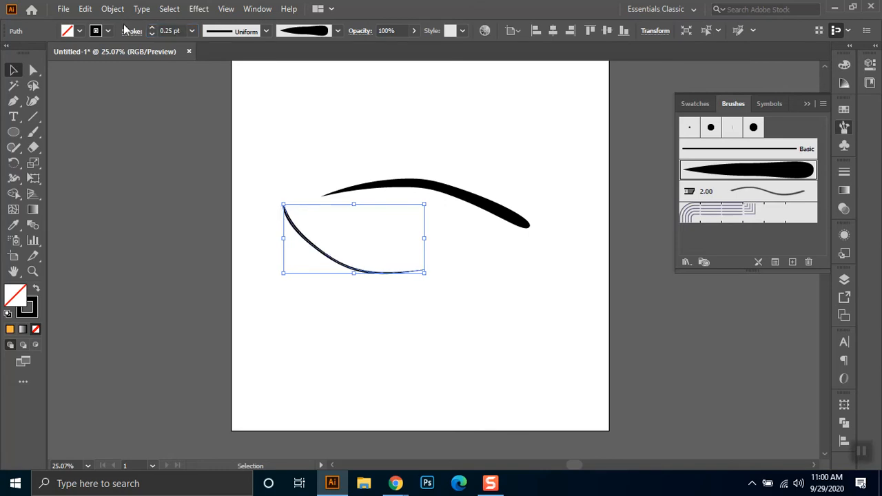
click(411, 408)
- Set the stroke weight of the lower curved stroke to 0.4 pt
drag(375, 252, 267, 288)
click(170, 31)
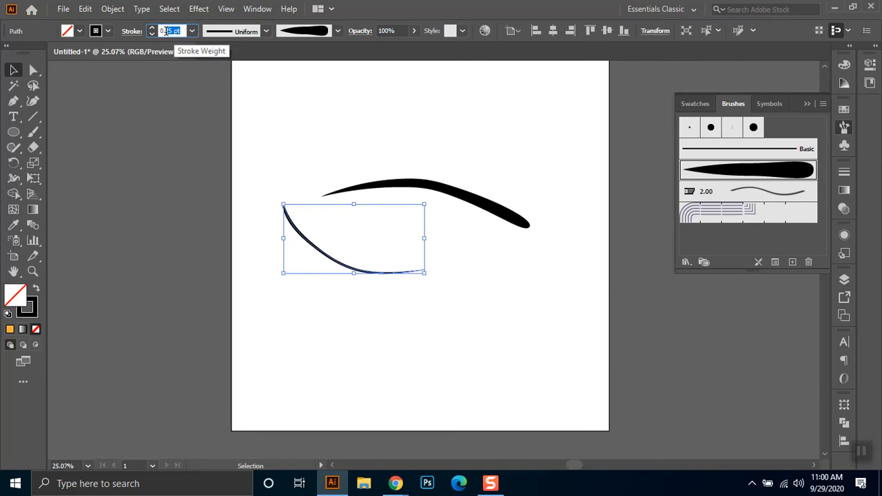
text(.4)
key(Return)
click(393, 342)
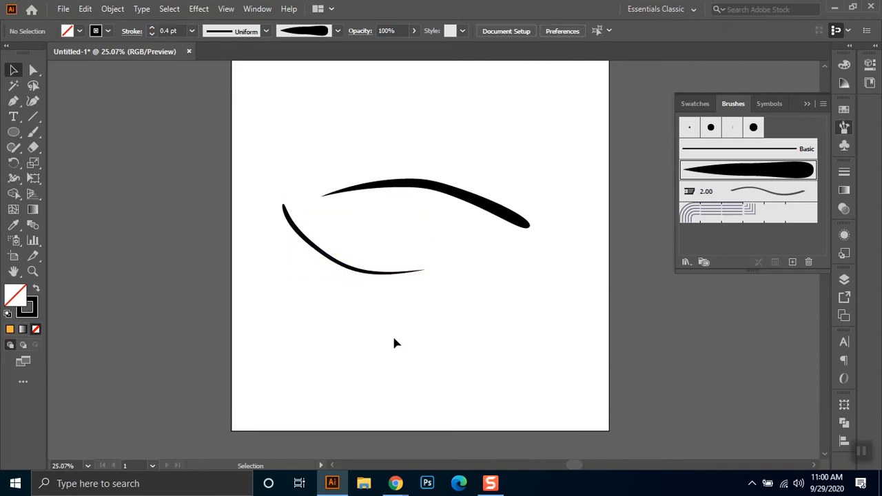
- Delete the upper arched stroke and move the remaining curve up and right toward the middle of the artboard
drag(413, 154, 461, 234)
key(Delete)
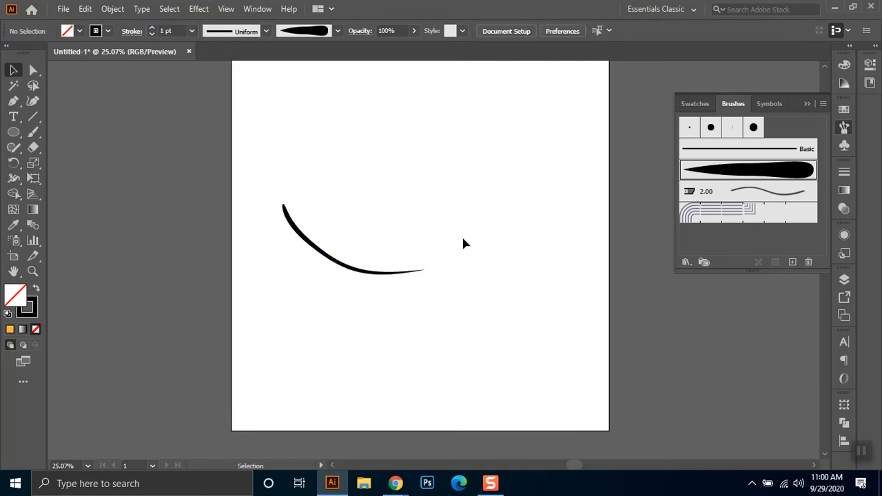
drag(388, 229, 359, 295)
drag(407, 274, 469, 253)
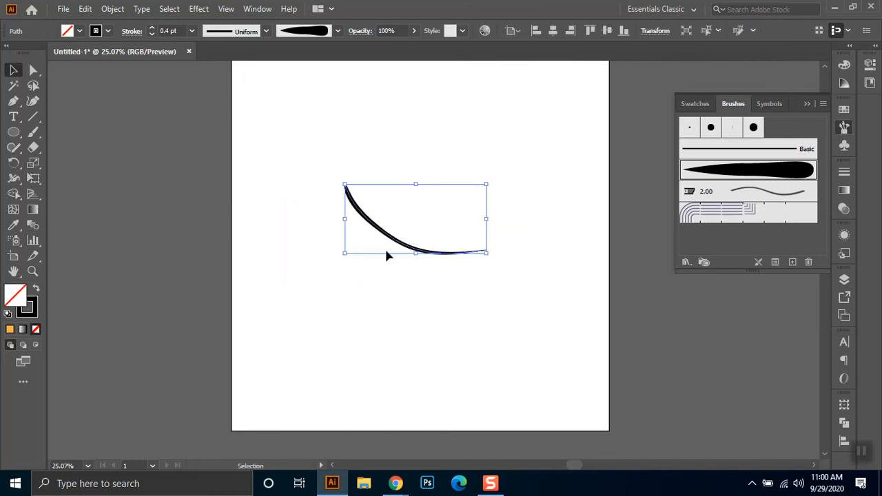
click(445, 294)
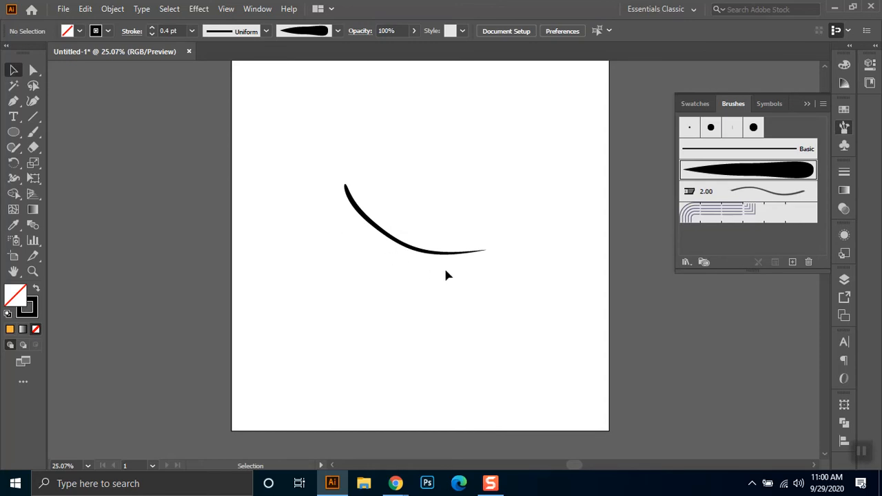
- Simplify the path of the curved stroke to 2 anchor points
drag(497, 193, 244, 308)
click(113, 10)
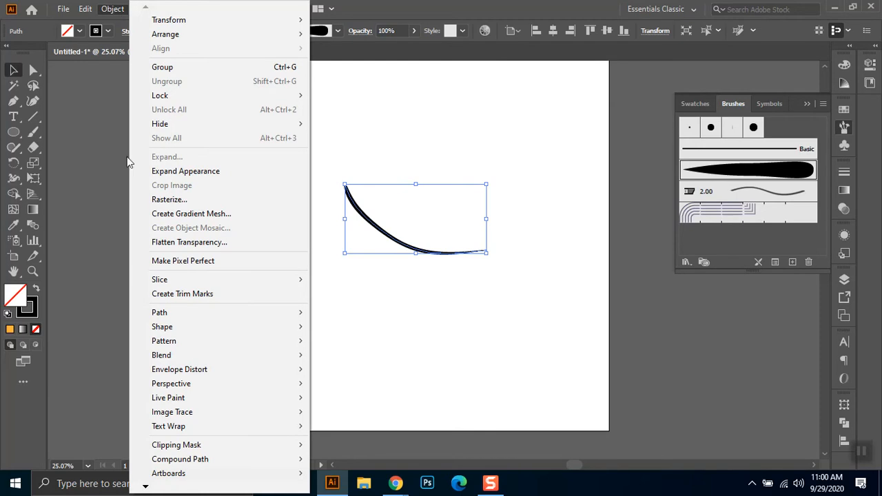
mouse_move(194, 320)
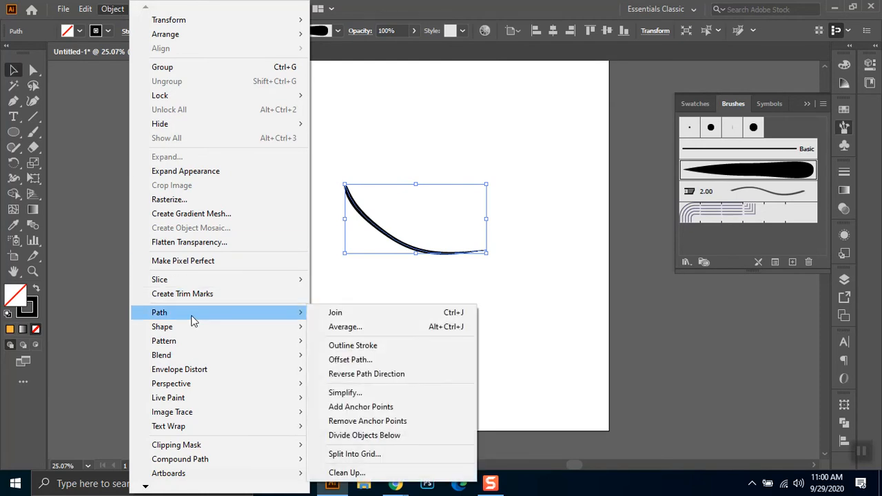
click(368, 393)
drag(413, 279, 401, 277)
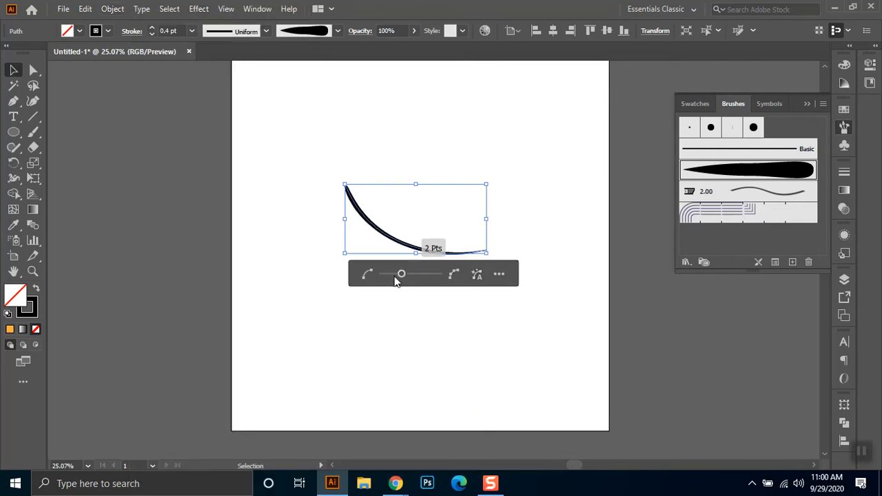
click(384, 330)
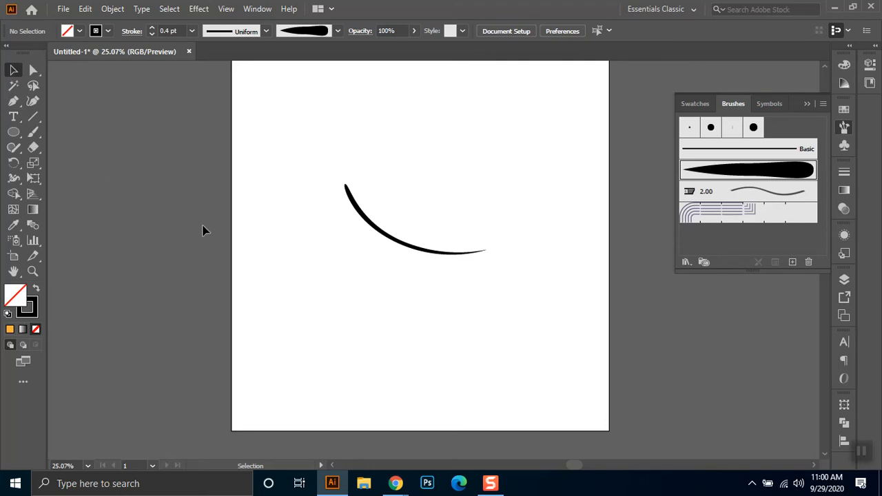
- Paint a smooth wavy stroke above the curve and a wobbly diagonal stroke below it with Art Brush 1
click(33, 132)
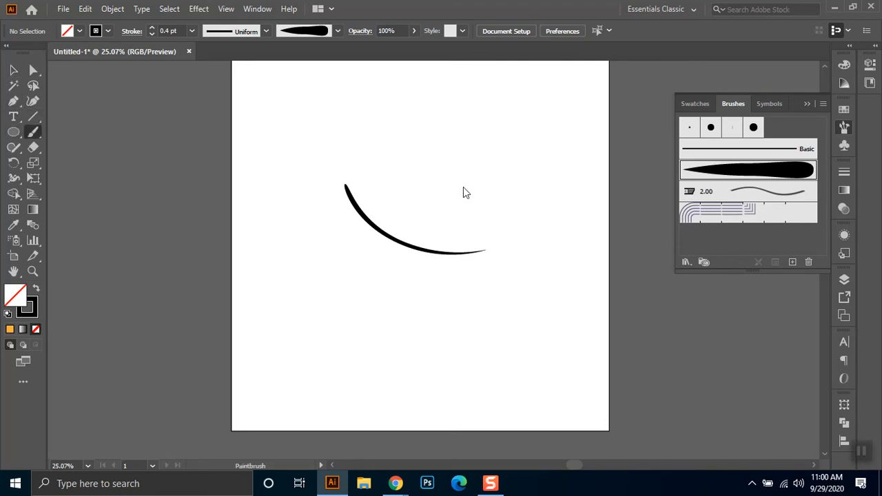
mouse_move(545, 136)
mouse_down()
mouse_move(428, 125)
mouse_move(352, 98)
mouse_up()
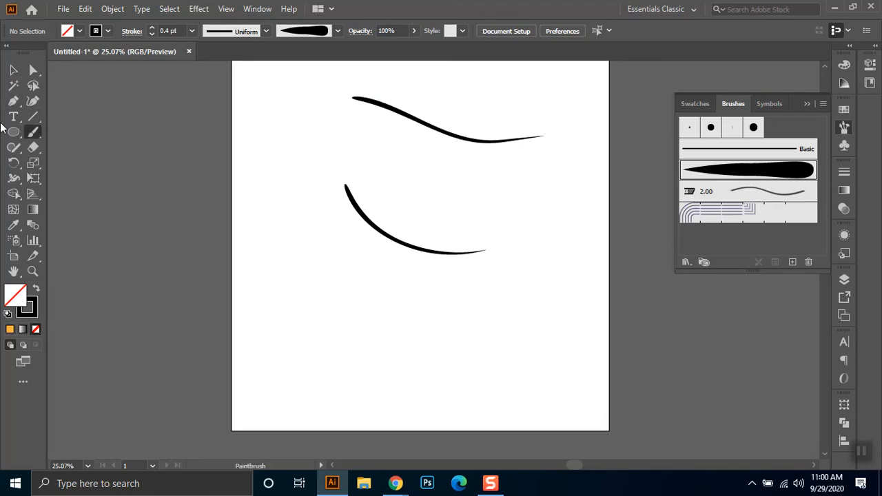
mouse_move(490, 357)
mouse_down()
mouse_move(380, 262)
mouse_move(377, 270)
mouse_up()
- Move the wobbly stroke slightly down and left, and simplify its path to 4 anchor points
click(14, 70)
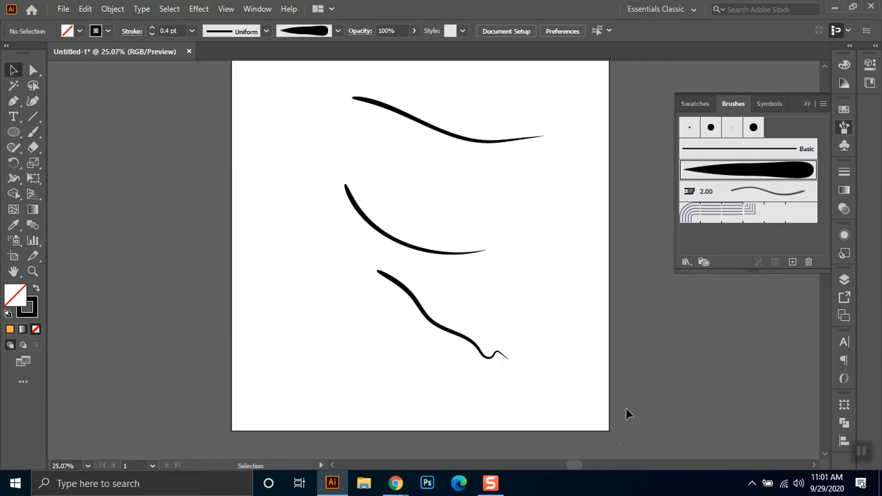
drag(529, 301, 406, 388)
drag(413, 298, 367, 312)
click(112, 8)
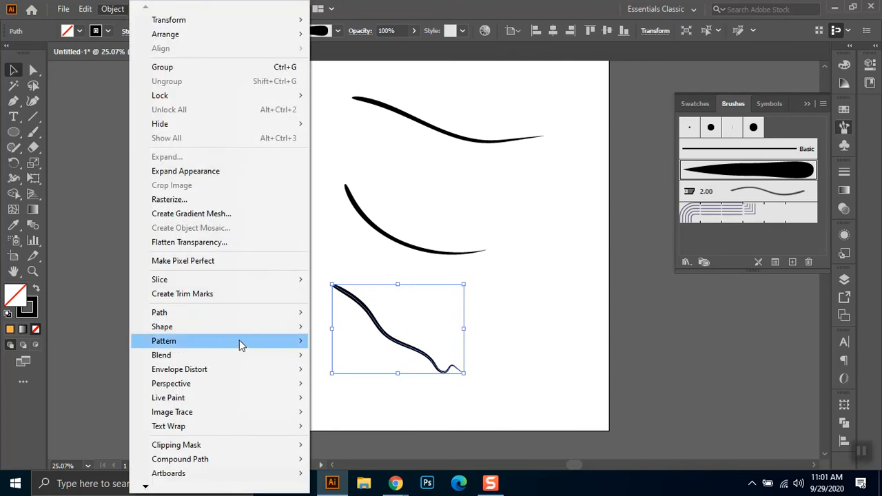
mouse_move(226, 316)
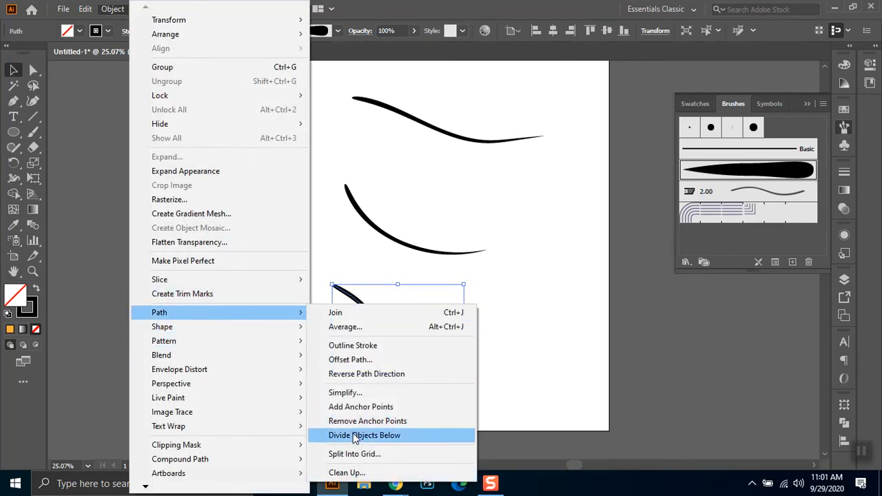
click(369, 391)
click(390, 274)
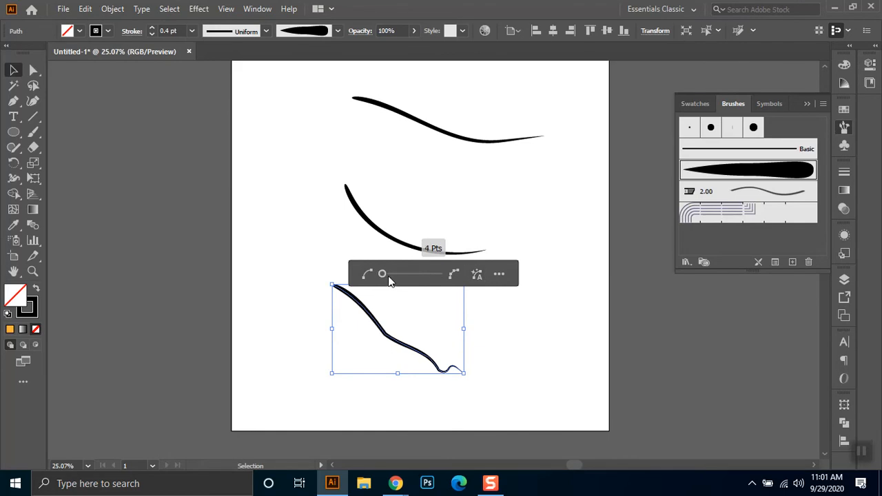
drag(440, 275, 358, 275)
click(507, 342)
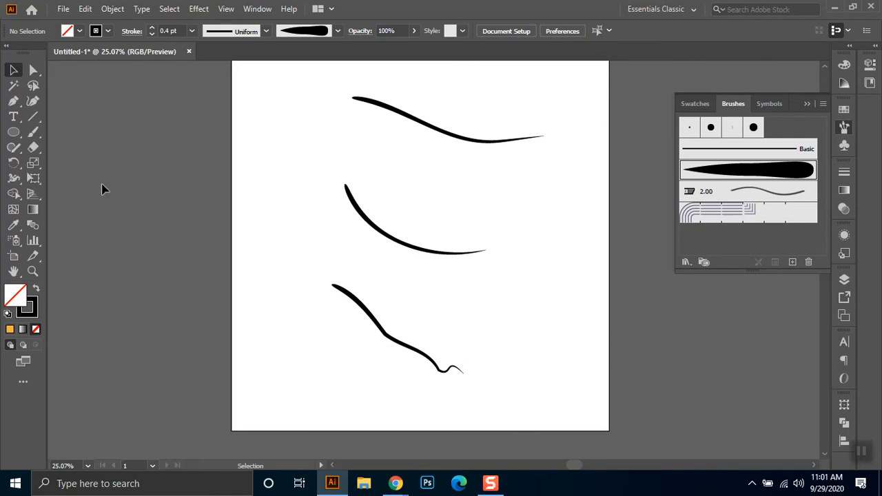
- Paint a long curved stroke between the middle curve and the wobbly stroke, and simplify its path to fewer anchor points
click(33, 131)
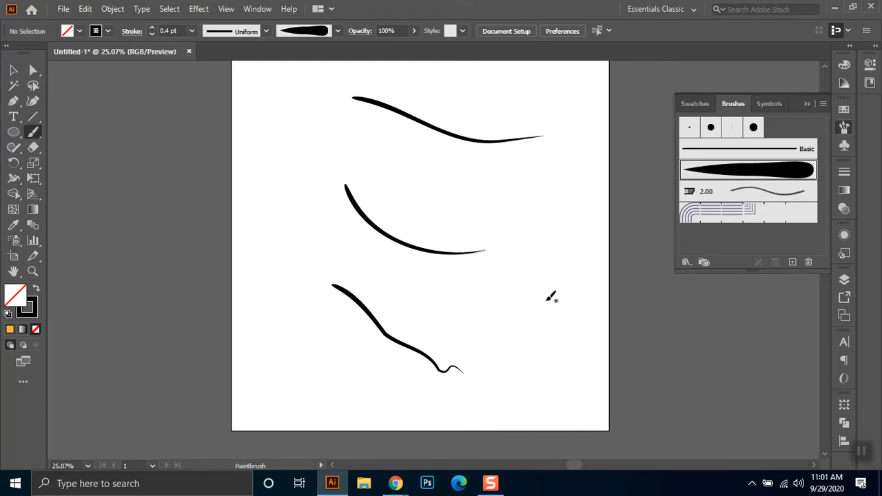
mouse_move(544, 298)
mouse_down()
mouse_move(397, 286)
mouse_move(327, 251)
mouse_up()
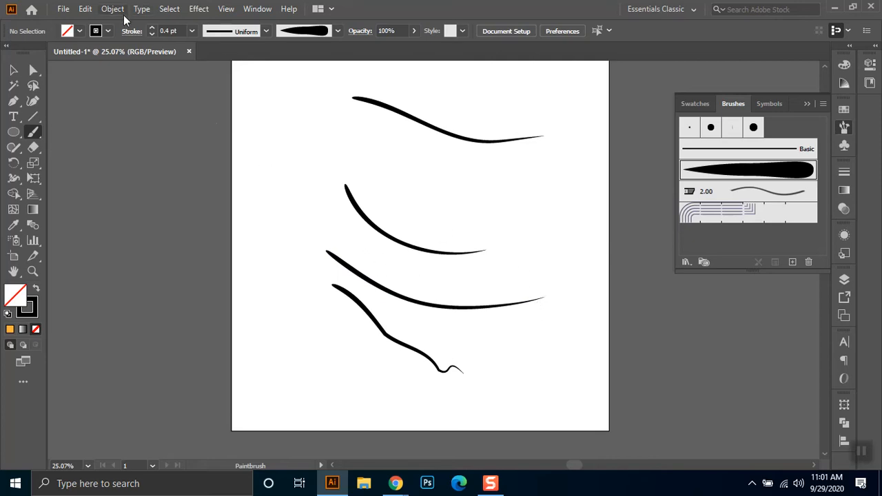
click(11, 71)
drag(439, 321, 439, 321)
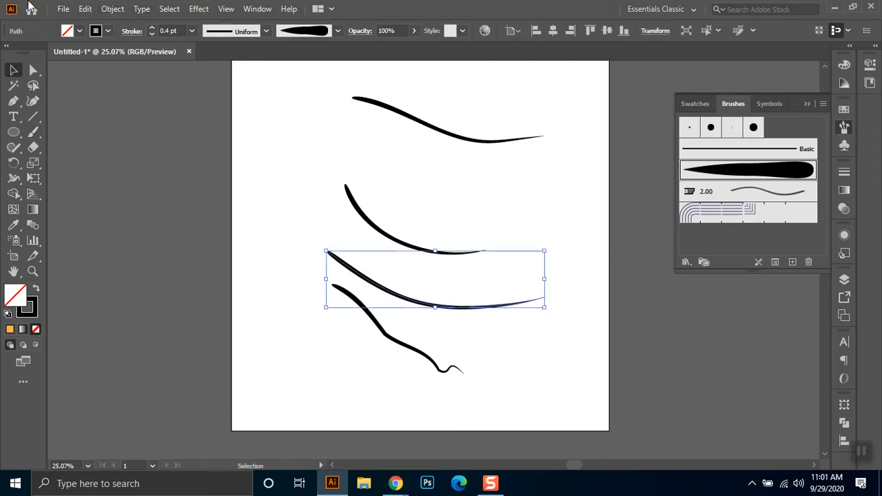
click(112, 8)
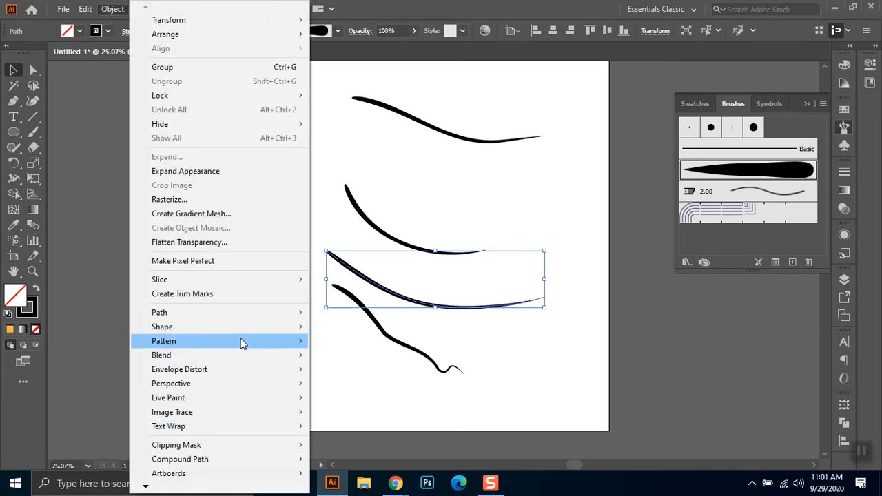
mouse_move(242, 315)
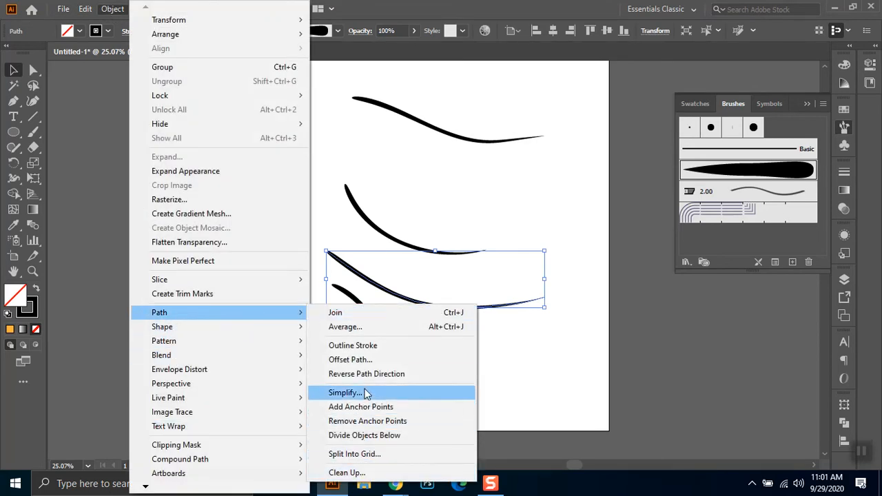
click(343, 392)
drag(420, 275, 388, 277)
click(438, 314)
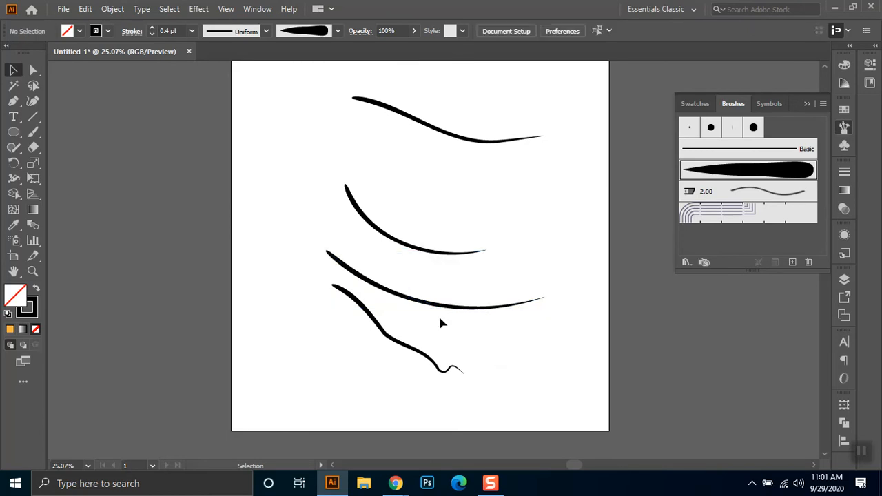
- Show the anchor points of the long curved stroke, and delete the wobbly stroke below it
click(339, 263)
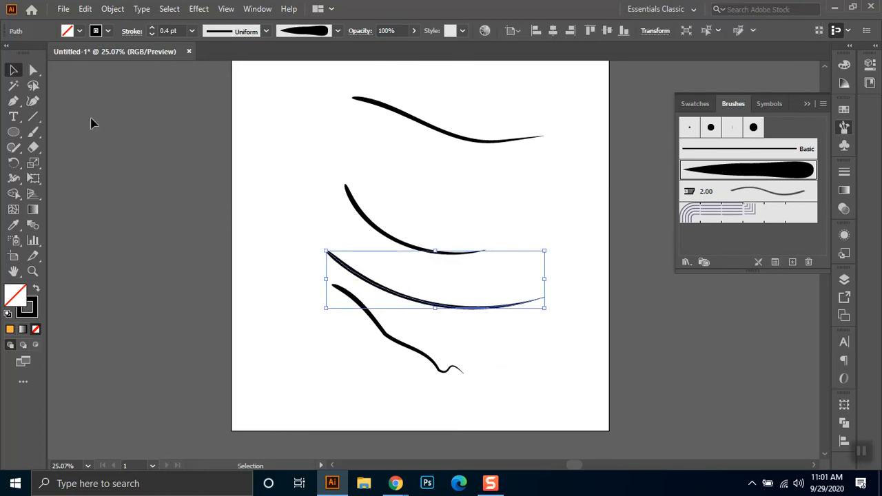
click(33, 70)
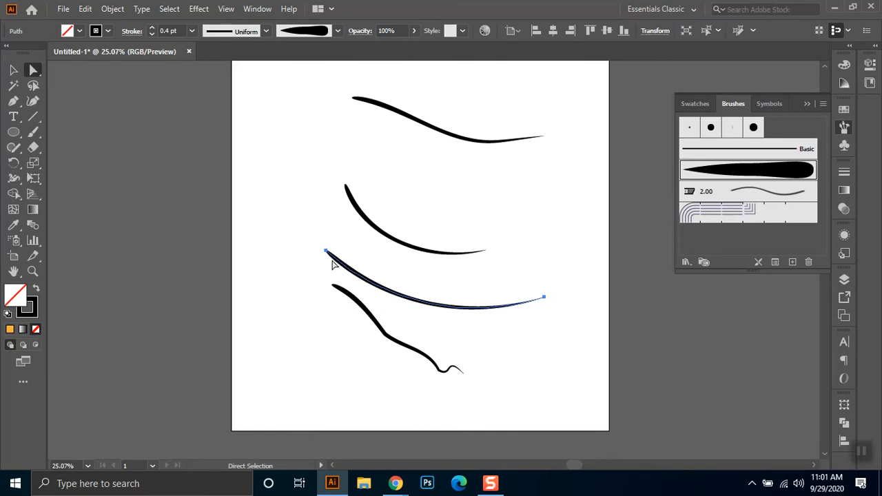
click(13, 69)
click(463, 368)
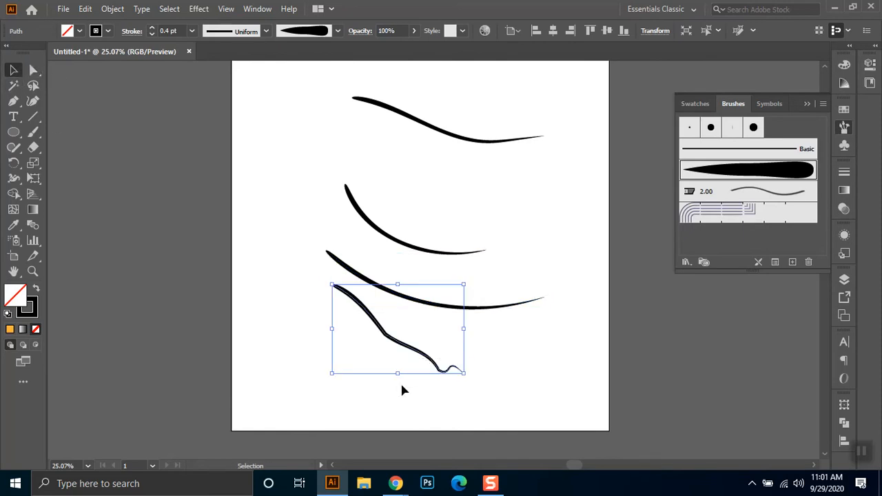
key(Delete)
- Draw a tall, rounded irregular outline with many closely spaced anchor points beside the curved strokes, using the Pen tool
click(13, 100)
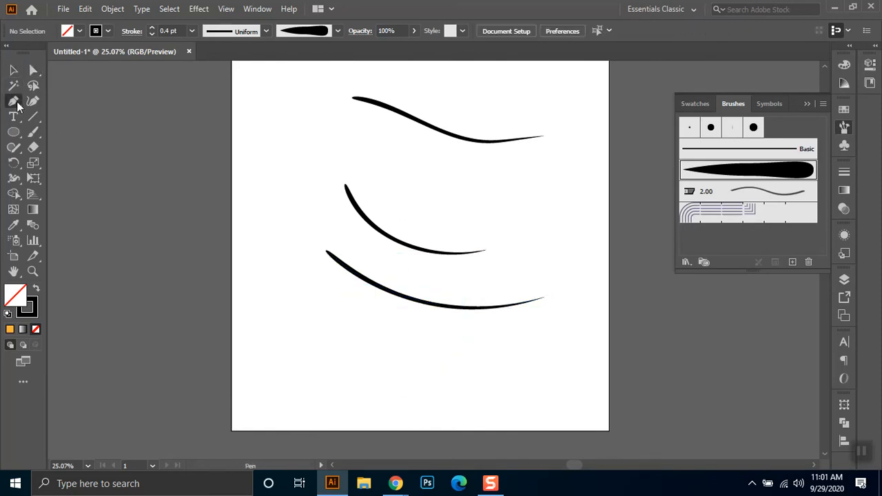
click(280, 172)
click(261, 187)
click(266, 201)
click(265, 213)
click(266, 223)
click(265, 247)
click(279, 256)
click(292, 256)
click(310, 248)
click(317, 223)
click(316, 200)
click(313, 181)
click(309, 169)
click(303, 165)
click(298, 164)
click(294, 166)
click(289, 170)
click(279, 173)
click(283, 172)
click(288, 170)
click(283, 172)
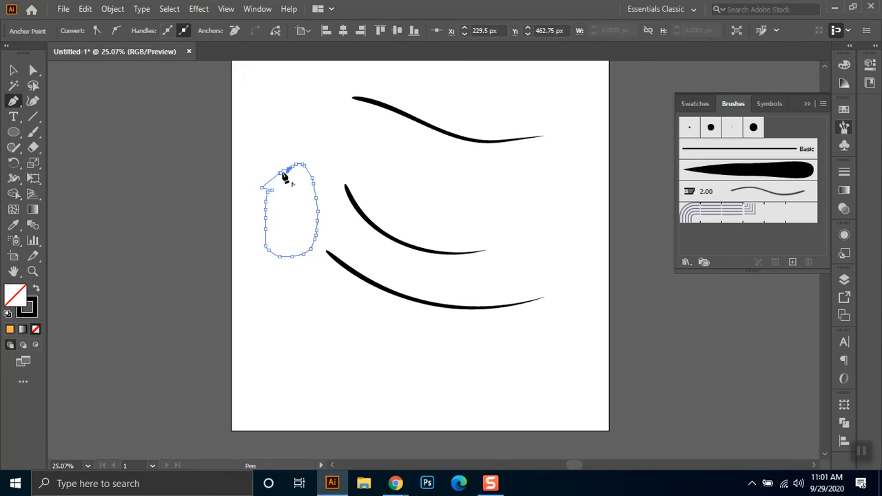
- Swap the fill and stroke of the pen-drawn outline to give it a solid black fill without a stroke
click(13, 69)
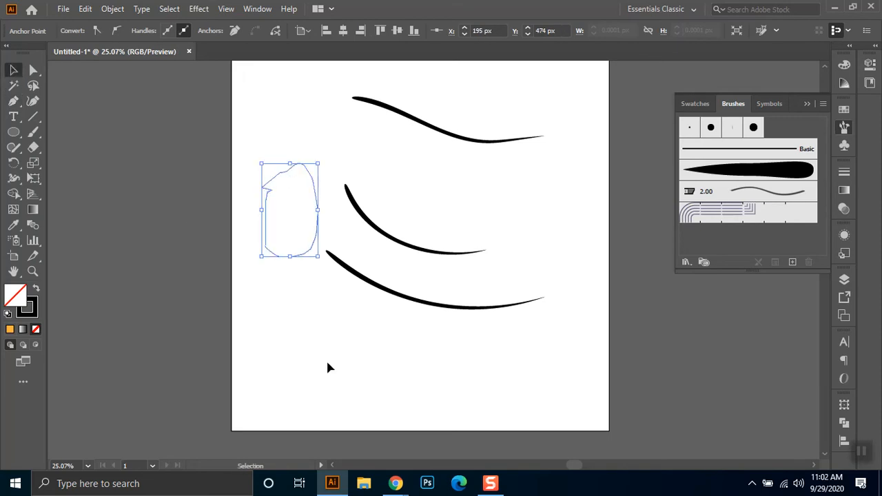
click(326, 359)
drag(252, 137, 309, 267)
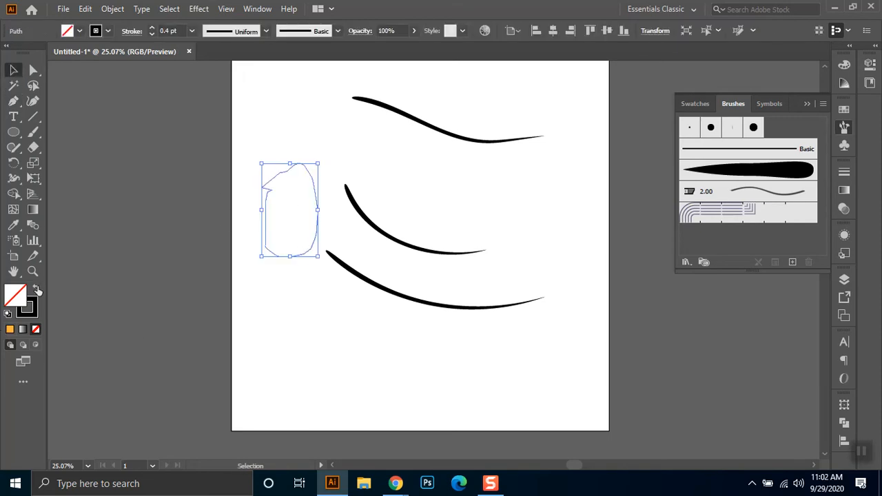
click(36, 288)
- Simplify the path of the black shape to 9 anchor points
click(33, 70)
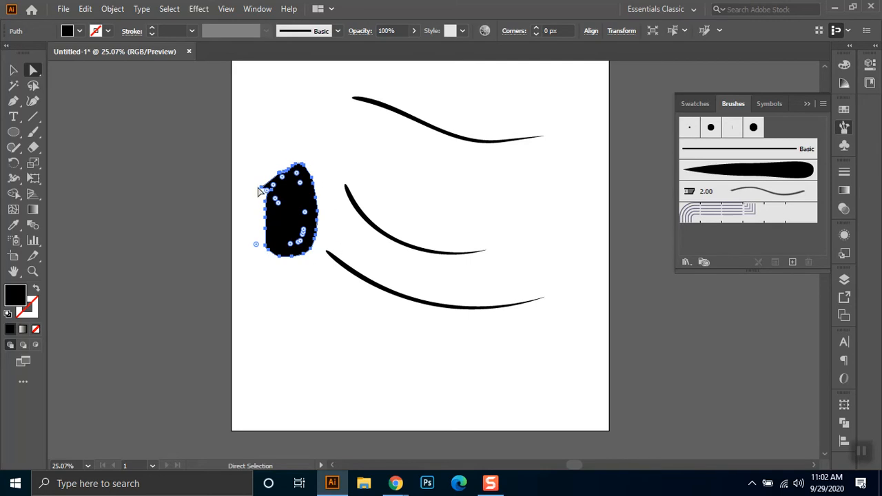
click(110, 9)
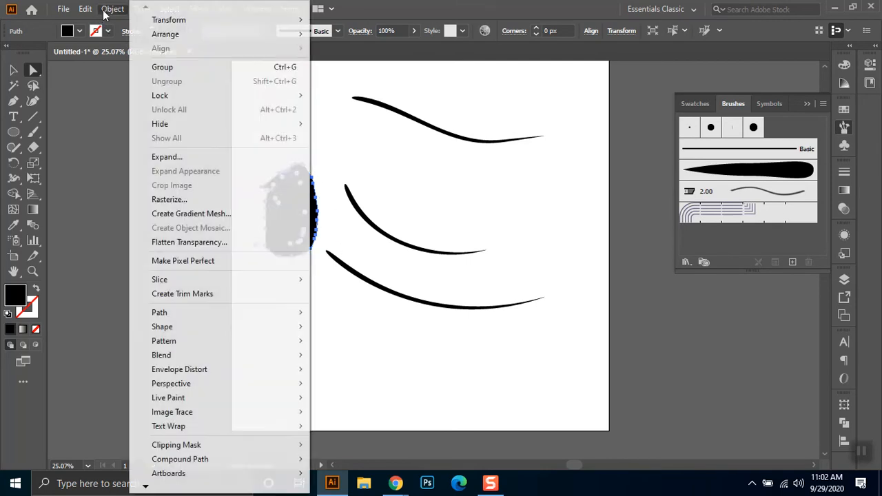
mouse_move(215, 311)
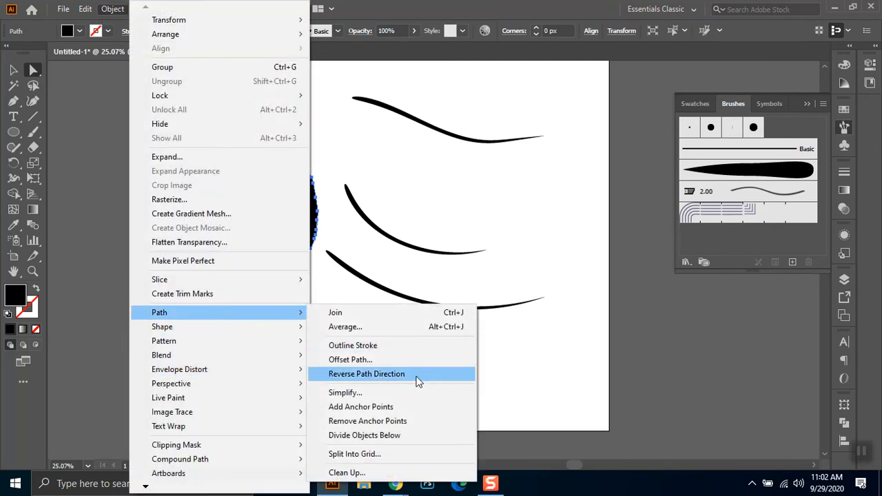
click(403, 392)
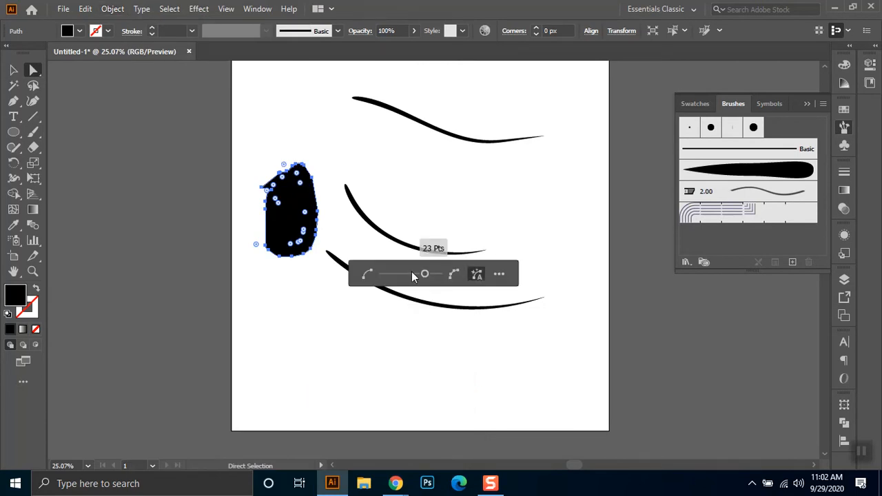
drag(409, 271, 342, 278)
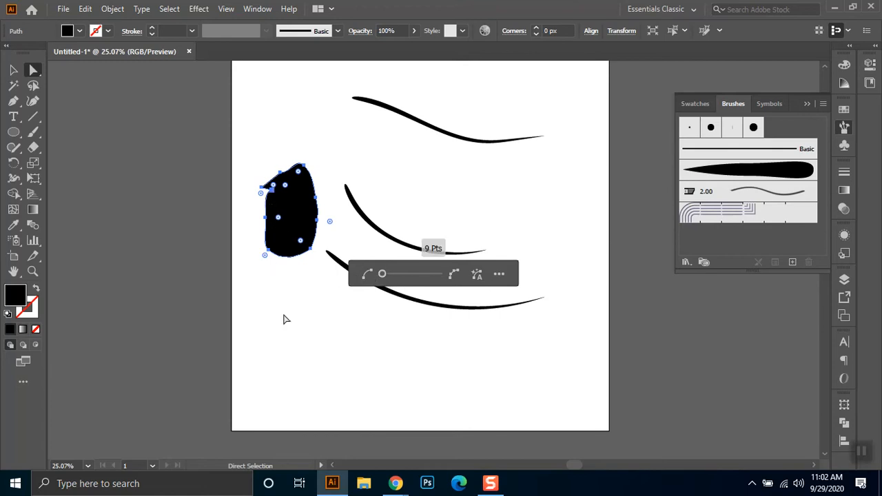
click(321, 338)
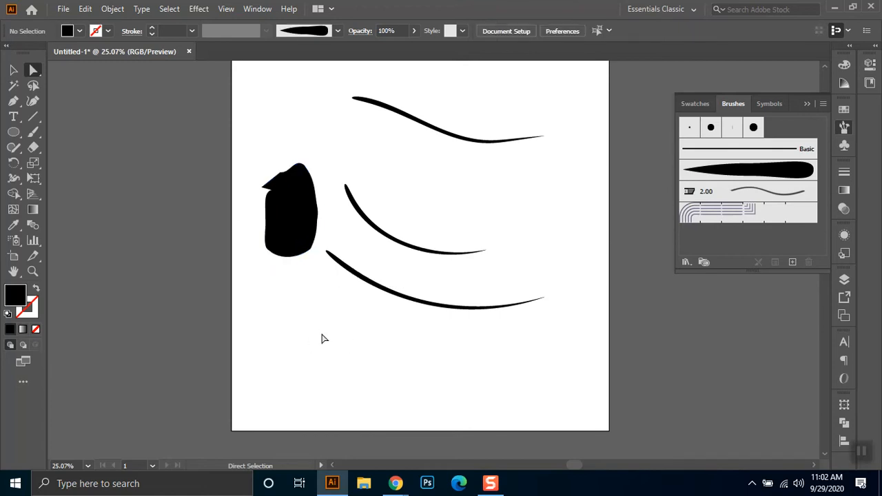
- Move the black shape down and slightly left, and simplify its path again to 6 anchor points
click(292, 232)
drag(291, 224, 280, 299)
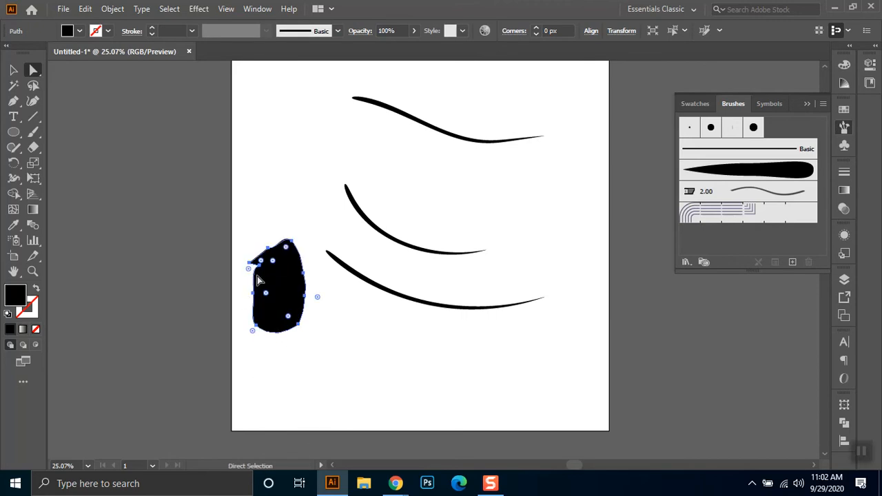
click(115, 9)
mouse_move(206, 313)
click(393, 391)
mouse_move(409, 281)
drag(424, 278, 382, 276)
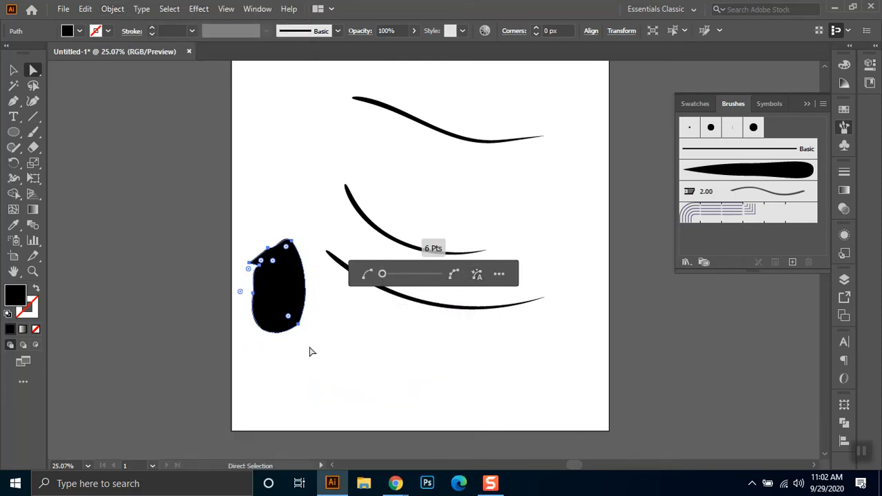
click(313, 350)
- Delete the black shape and the two upper strokes, keeping only the long curved stroke
click(288, 291)
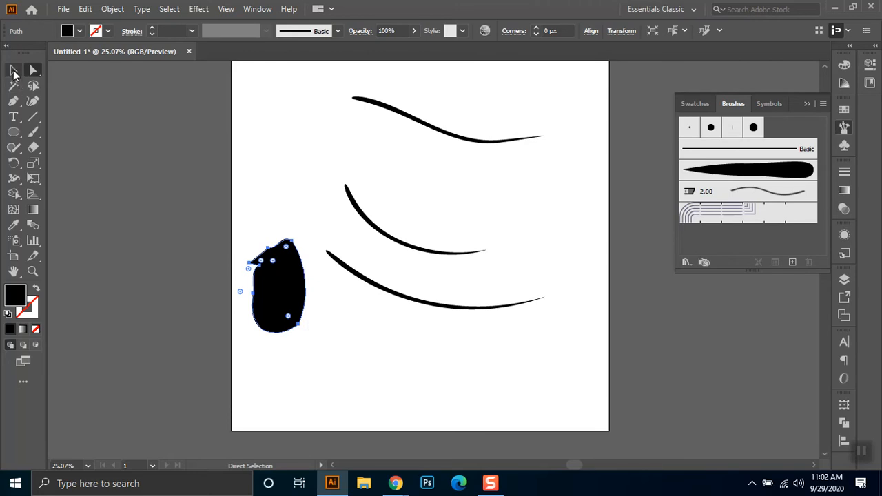
key(v)
drag(240, 201, 309, 348)
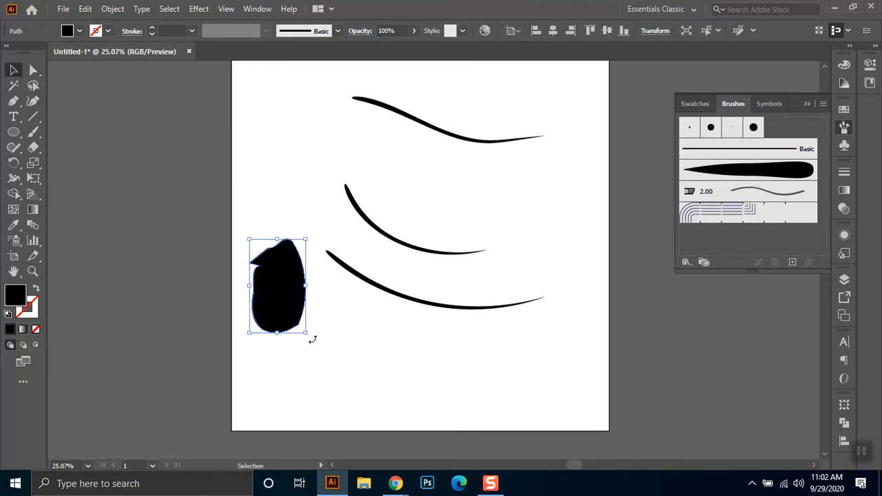
key(Delete)
drag(469, 94, 311, 219)
key(Delete)
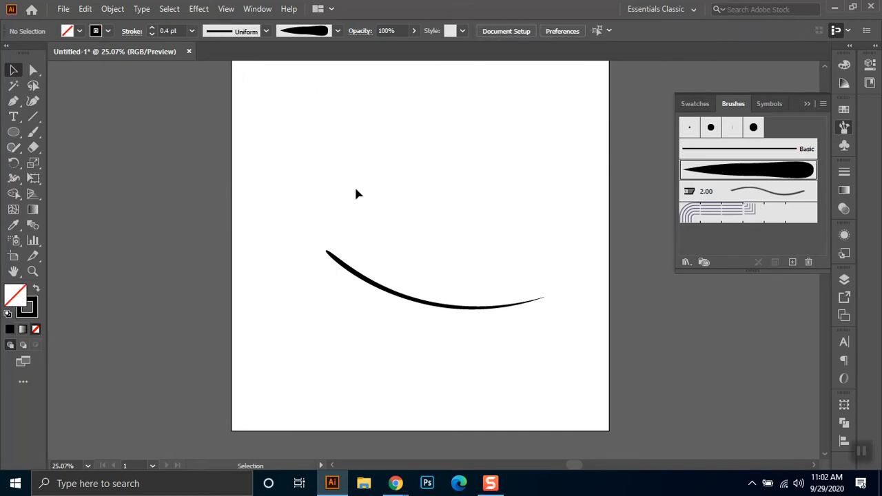
- Move the remaining curved stroke up the artboard and scale it down proportionally with its stroke weight
click(396, 296)
mouse_move(396, 296)
mouse_down()
mouse_move(370, 173)
mouse_move(389, 188)
mouse_up()
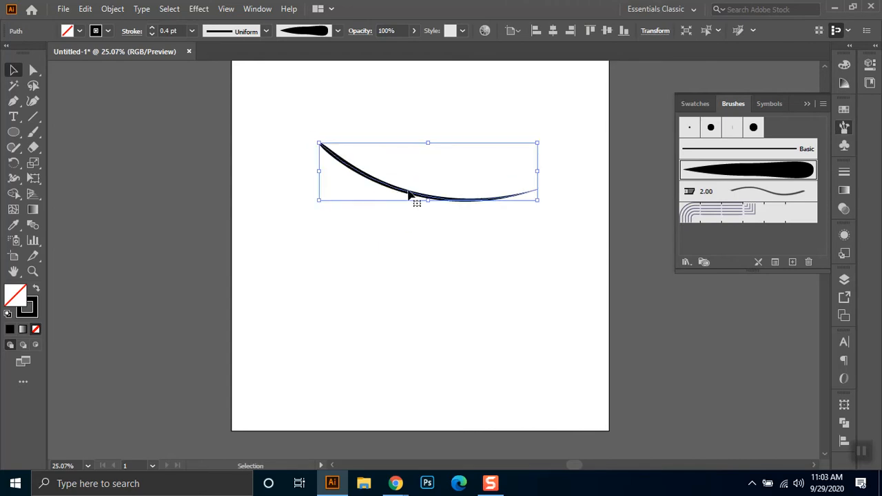
drag(537, 205, 502, 186)
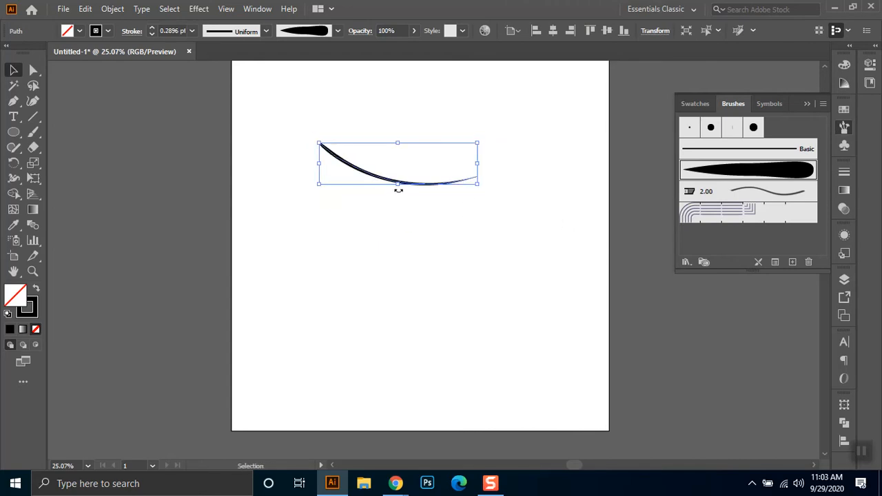
- Switch to the Google Meet window to check the call, and return to Illustrator
mouse_move(395, 483)
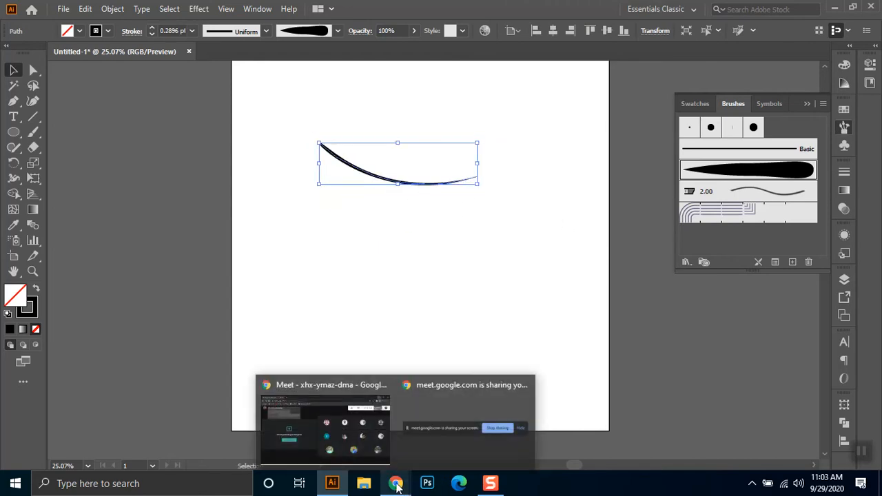
click(387, 436)
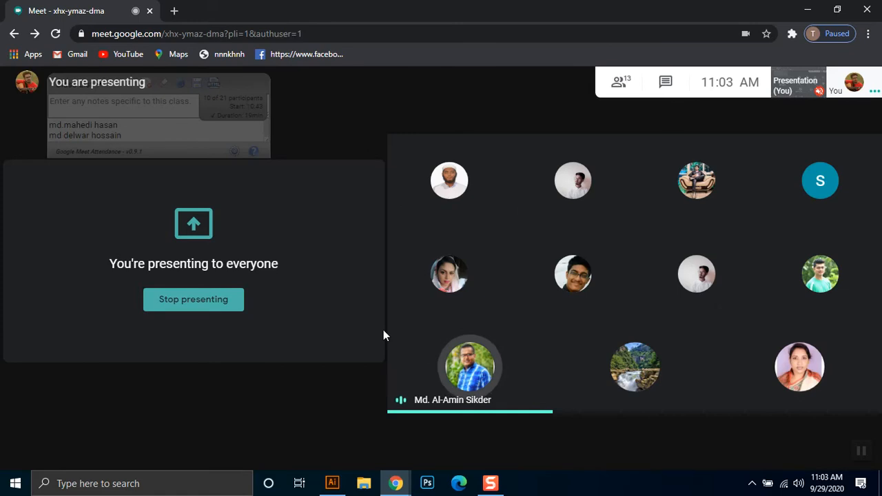
click(810, 9)
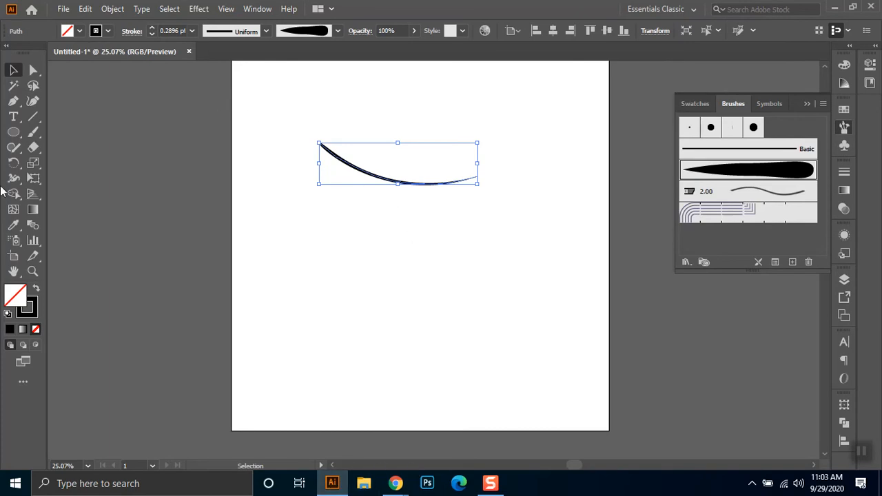
- Mirror the curve left to right with the Reflect tool, and rotate it clockwise so its thin end is the higher one
drag(13, 163, 62, 178)
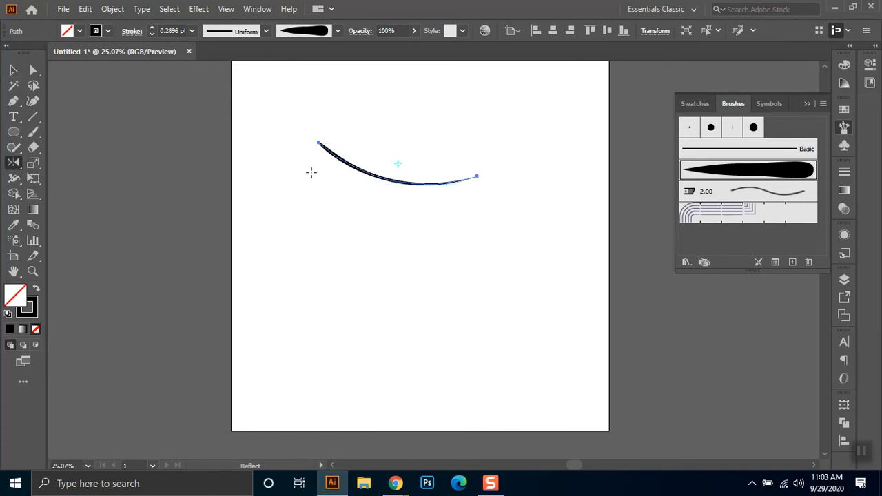
drag(336, 150, 401, 165)
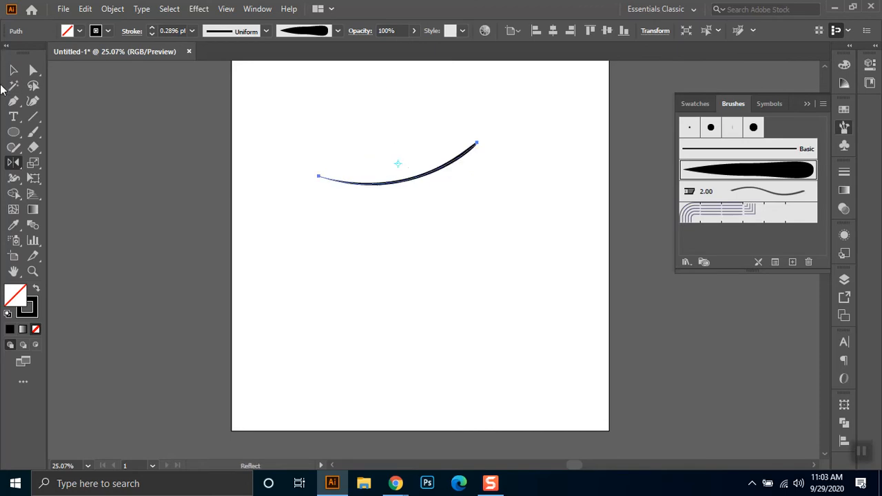
click(15, 71)
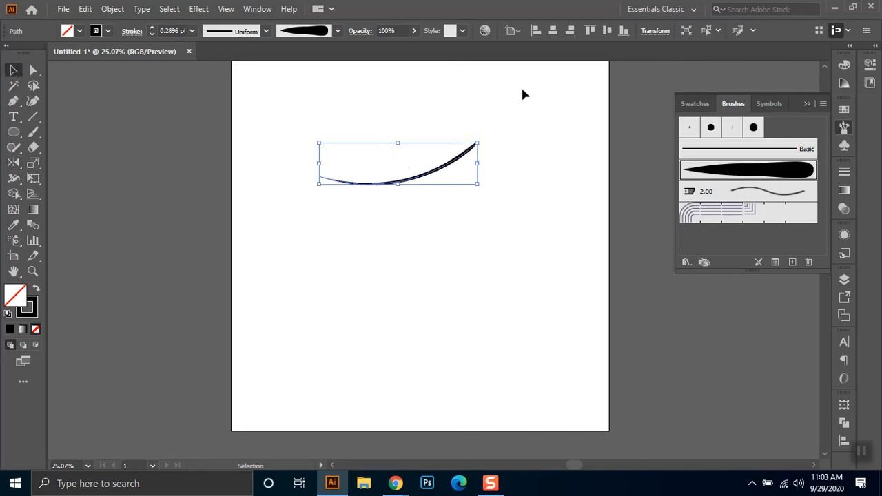
drag(483, 136, 488, 177)
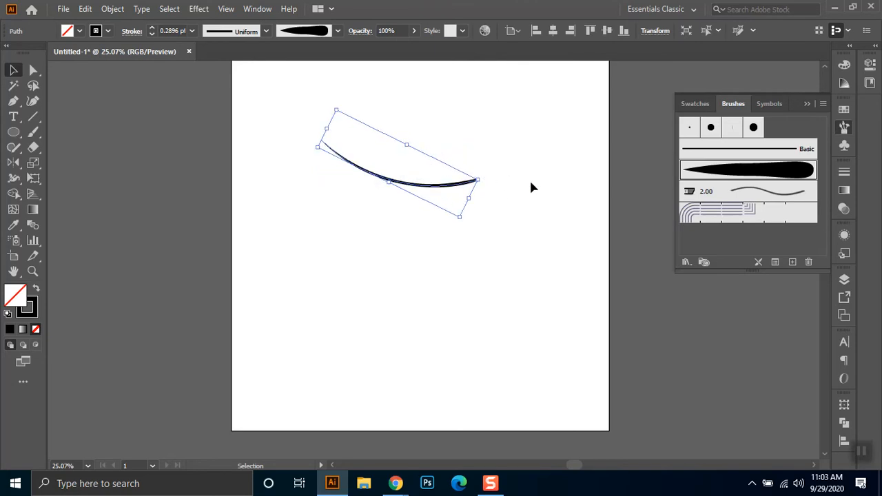
click(524, 151)
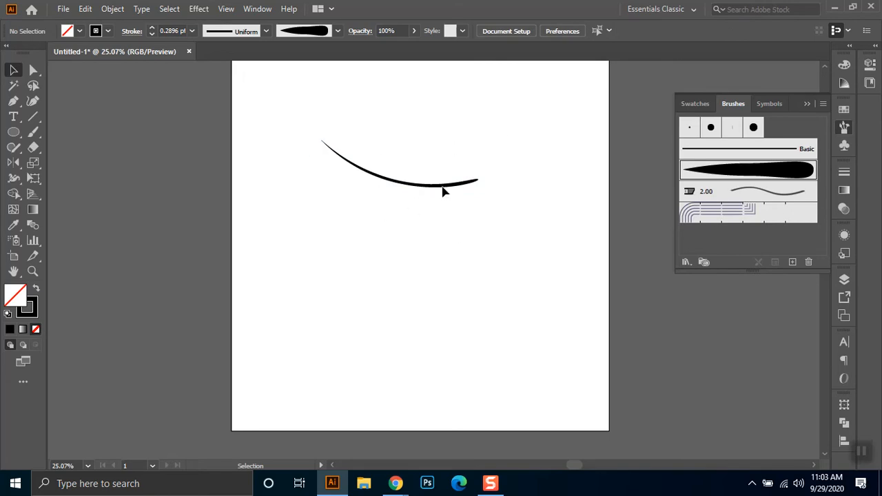
- Try placing a copy of the curve straight below the original with a small gap, and delete that copy
drag(444, 193, 444, 197)
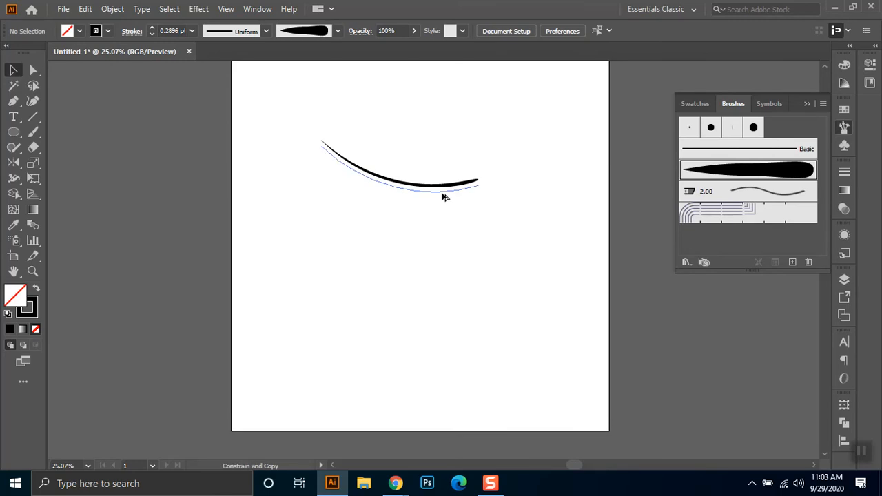
drag(444, 197, 445, 197)
click(480, 191)
click(512, 203)
click(435, 191)
scroll(435, 194, up, 6)
drag(441, 173, 443, 205)
scroll(450, 199, down, 3)
scroll(452, 192, down, 4)
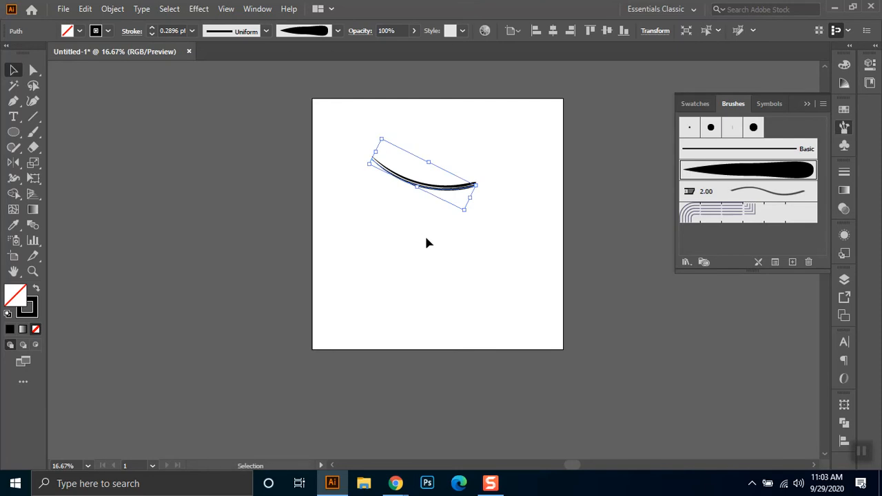
scroll(433, 221, up, 4)
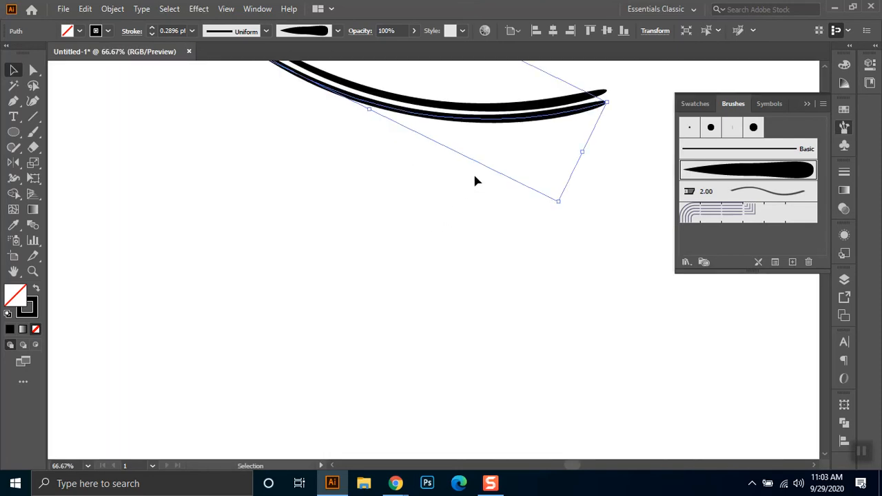
key(Delete)
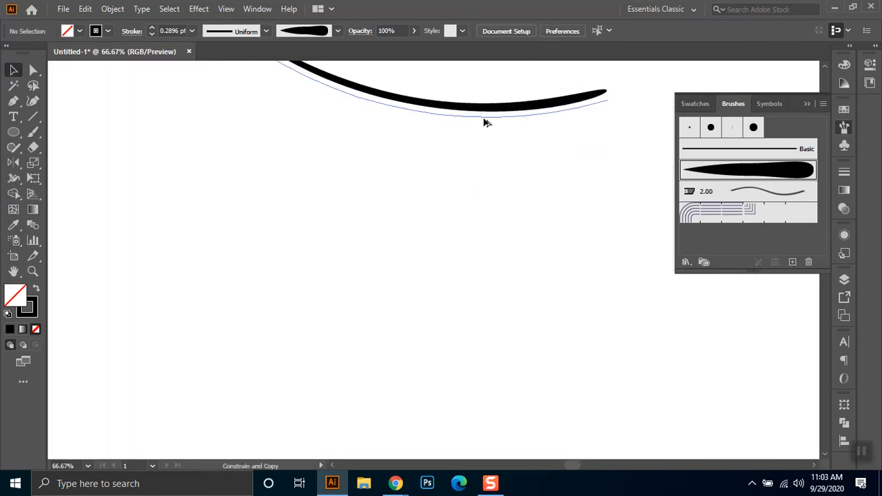
- Duplicate the curve straight down, just below the original, leaving a narrow gap between the two strokes
click(485, 122)
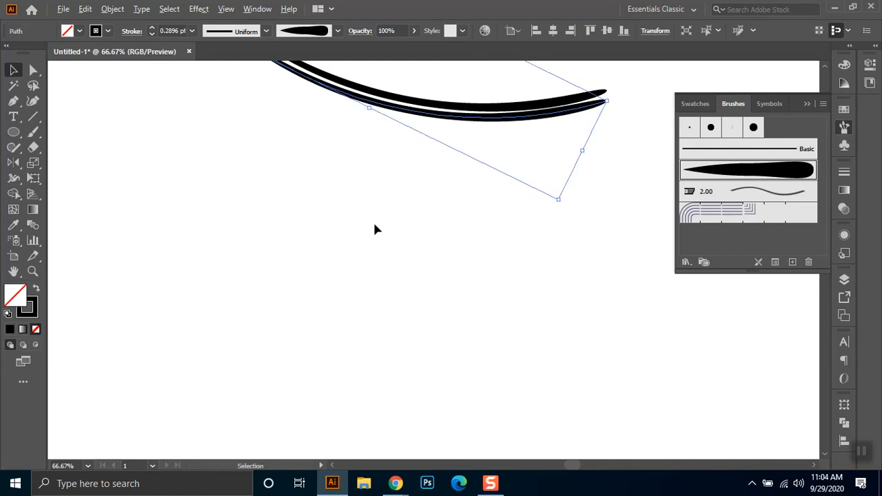
scroll(374, 223, down, 4)
scroll(374, 228, down, 2)
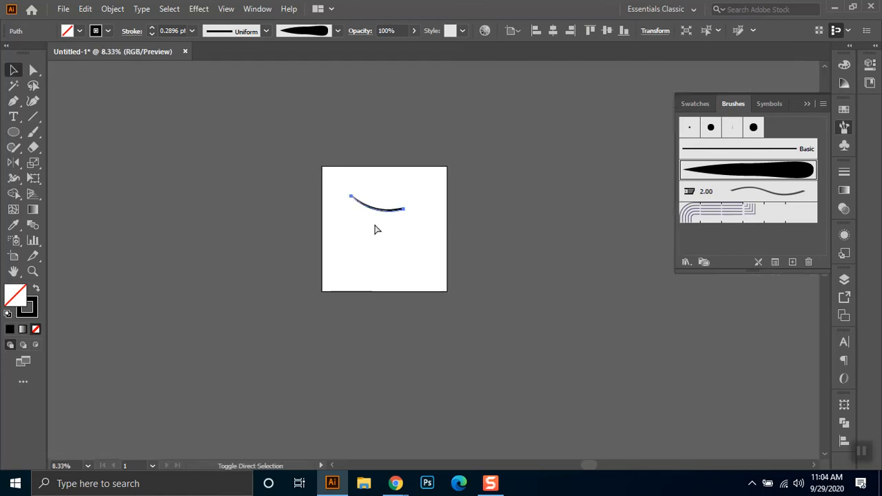
scroll(380, 227, up, 2)
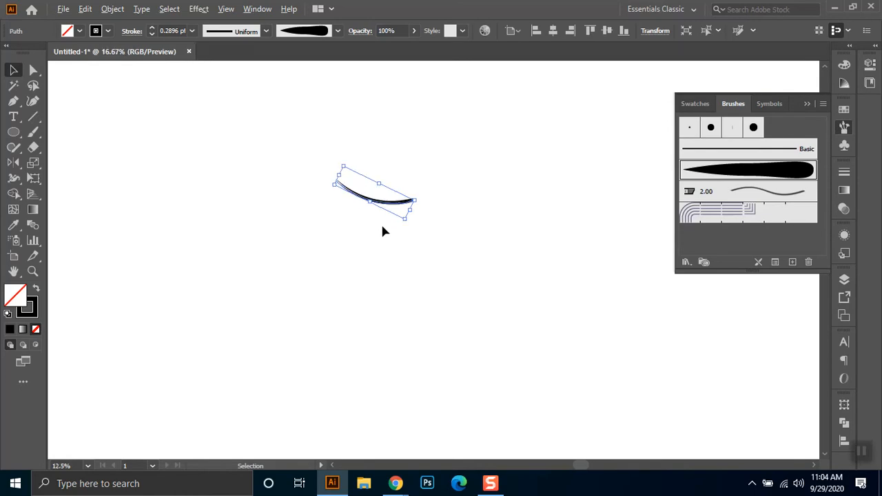
- Repeat the downward duplication of the curve until the closely spaced strokes build a tall column
key(a)
key(ctrl+d)
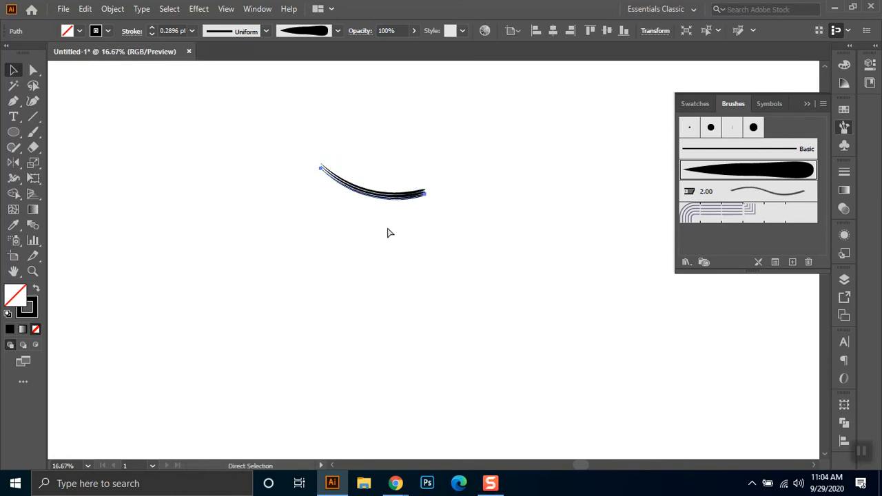
key(ctrl+d)
key(ctrl+d)
key(ctrl+d)
key(ctrl+d)
key(ctrl+d)
key(ctrl+d)
key(ctrl+d)
key(ctrl+d)
key(ctrl+d)
key(ctrl+d)
key(ctrl+d)
key(ctrl+d)
key(ctrl+d)
key(ctrl+d)
key(ctrl+d)
key(ctrl+d)
key(ctrl+d)
key(ctrl+d)
key(ctrl+d)
key(ctrl+d)
key(ctrl+d)
key(ctrl+d)
key(ctrl+d)
key(ctrl+d)
key(ctrl+d)
key(ctrl+d)
key(ctrl+d)
key(ctrl+d)
key(ctrl+d)
key(ctrl+d)
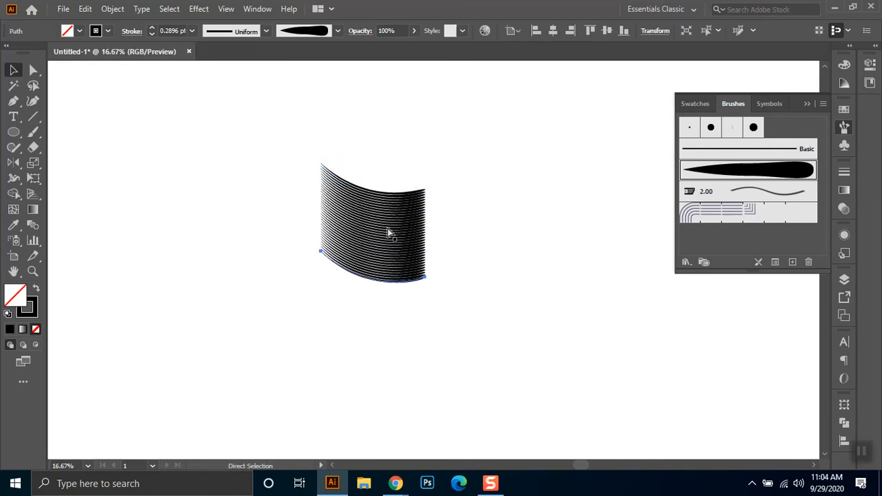
key(ctrl+d)
key(ctrl+d)
key(ctrl+d)
key(ctrl+d)
key(ctrl+d)
key(ctrl+d)
key(ctrl+d)
key(ctrl+d)
key(ctrl+d)
key(ctrl+d)
key(ctrl+d)
key(ctrl+d)
key(ctrl+d)
key(ctrl+d)
key(ctrl+d)
key(ctrl+d)
key(ctrl+d)
key(ctrl+d)
key(ctrl+d)
key(ctrl+d)
key(ctrl+d)
key(ctrl+d)
key(ctrl+d)
key(ctrl+d)
key(ctrl+d)
key(ctrl+d)
key(ctrl+d)
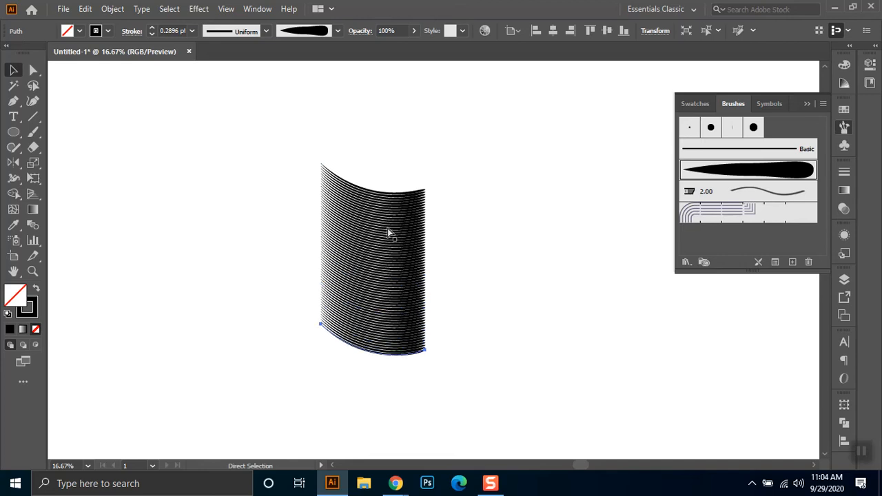
key(ctrl+d)
key(ctrl+d)
key(ctrl+d)
key(ctrl+d)
key(ctrl+d)
key(ctrl+d)
key(ctrl+d)
key(ctrl+d)
key(ctrl+d)
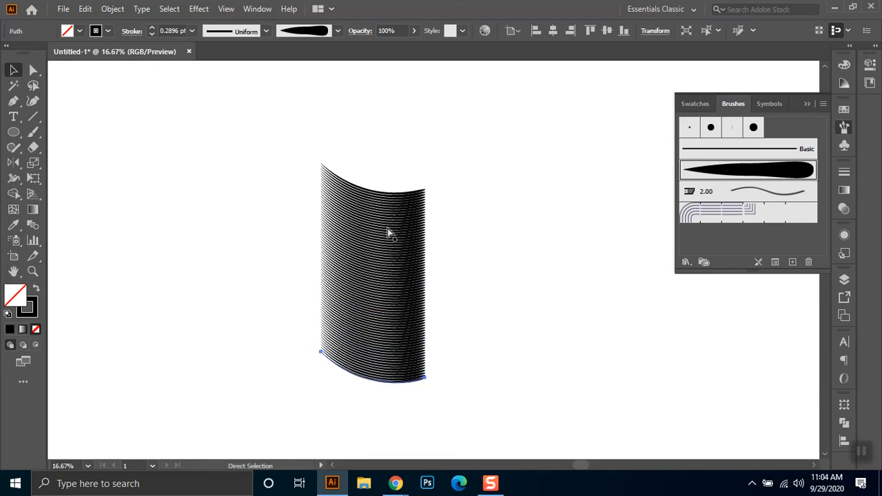
key(ctrl+d)
key(ctrl+d)
key(ctrl+d)
key(ctrl+d)
key(ctrl+d)
key(ctrl+d)
key(ctrl+d)
key(ctrl+d)
key(ctrl+d)
key(ctrl+d)
key(ctrl+d)
key(ctrl+d)
key(ctrl+d)
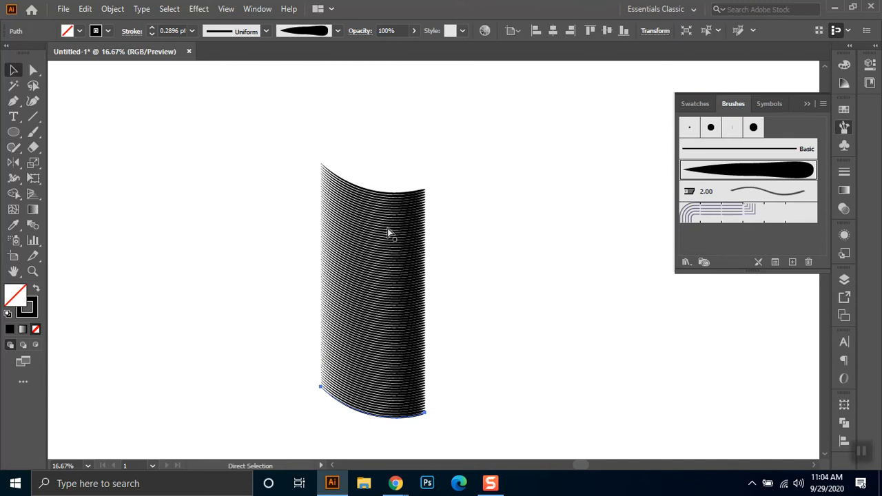
key(ctrl+d)
key(ctrl+d)
key(ctrl+d)
key(ctrl+d)
key(ctrl+d)
key(ctrl+d)
key(ctrl+d)
key(ctrl+d)
key(ctrl+d)
key(ctrl+d)
key(ctrl+d)
key(ctrl+d)
key(ctrl+d)
key(ctrl+d)
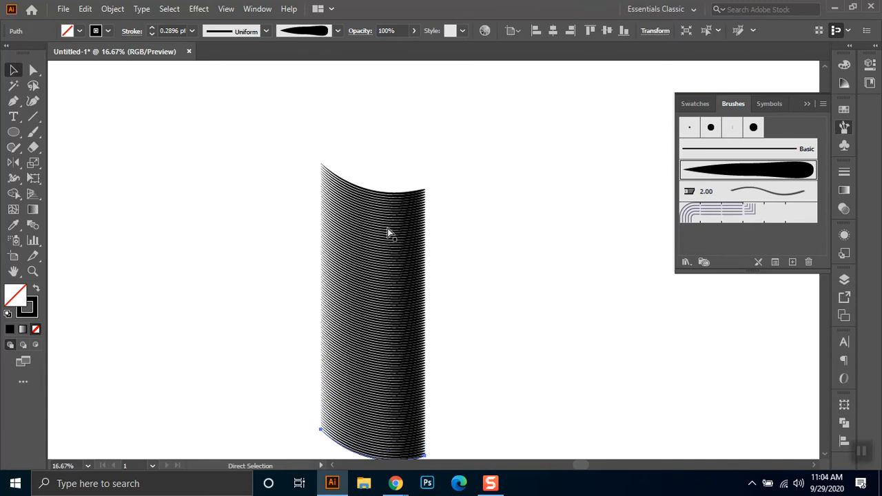
drag(489, 268, 463, 201)
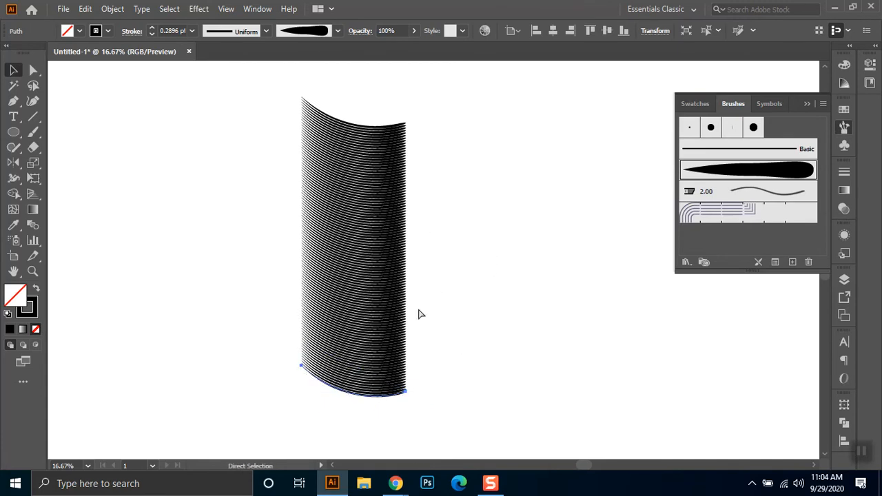
key(ctrl+d)
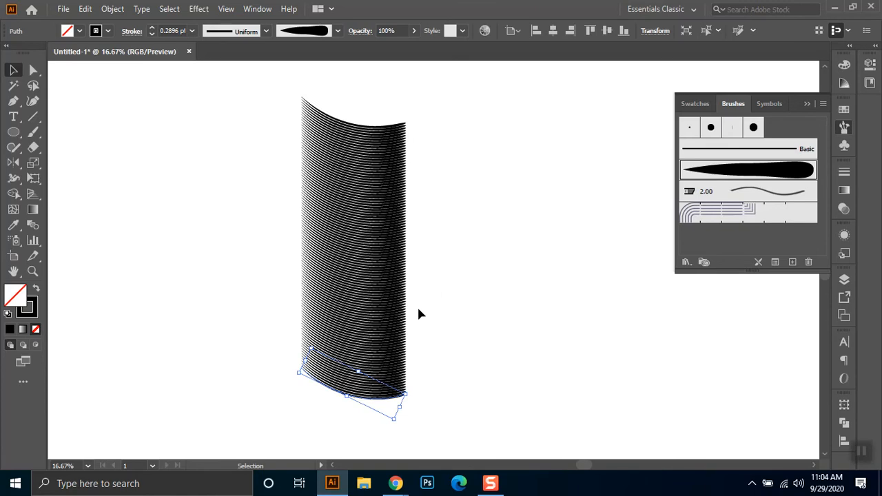
- Select all the strokes in the column and create a mirrored copy with Reflect across the vertical axis, using the preview to compare both axes
drag(434, 105, 282, 395)
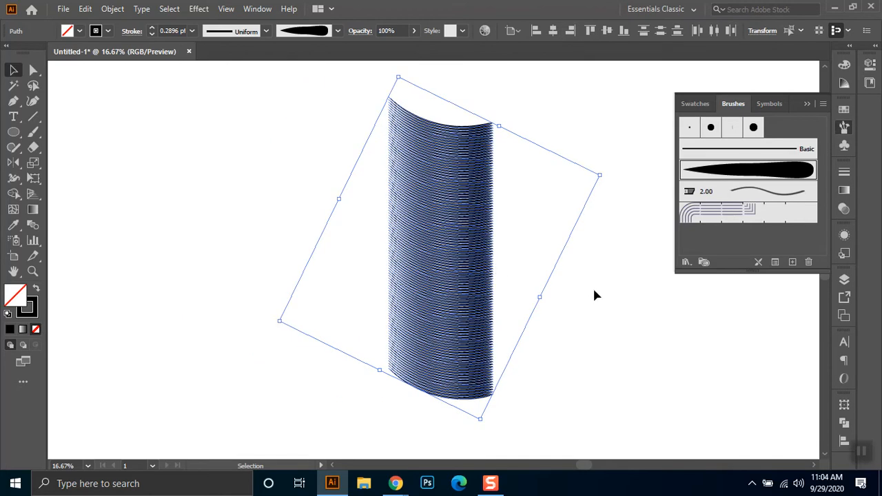
right_click(406, 205)
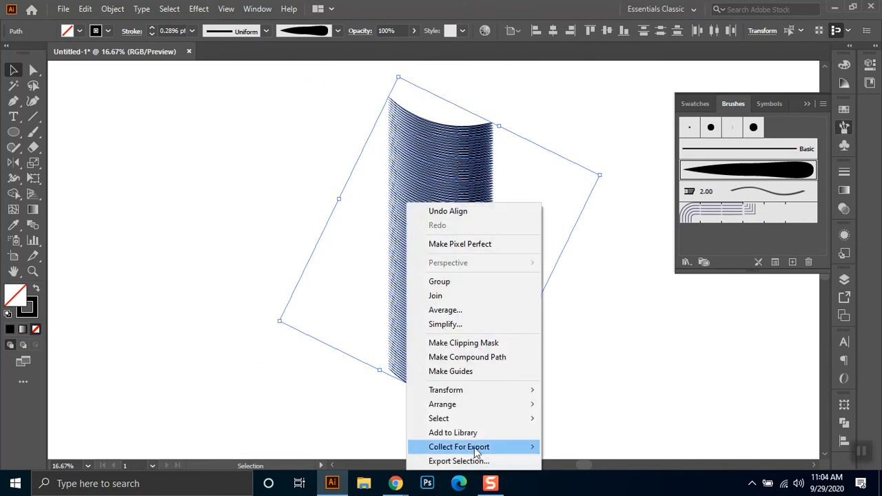
mouse_move(484, 393)
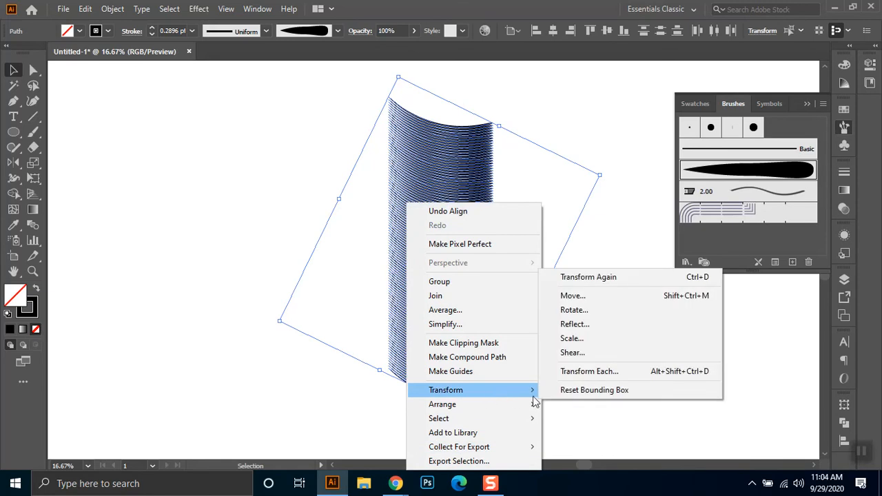
click(598, 328)
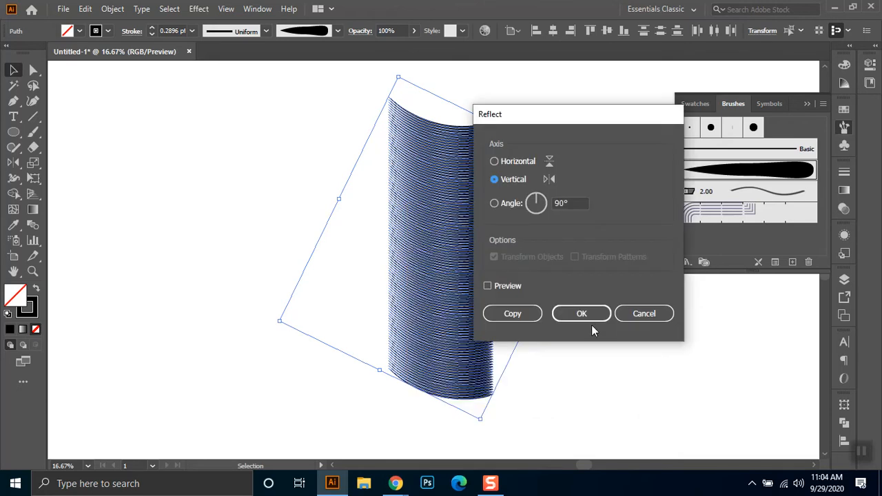
drag(569, 117, 652, 112)
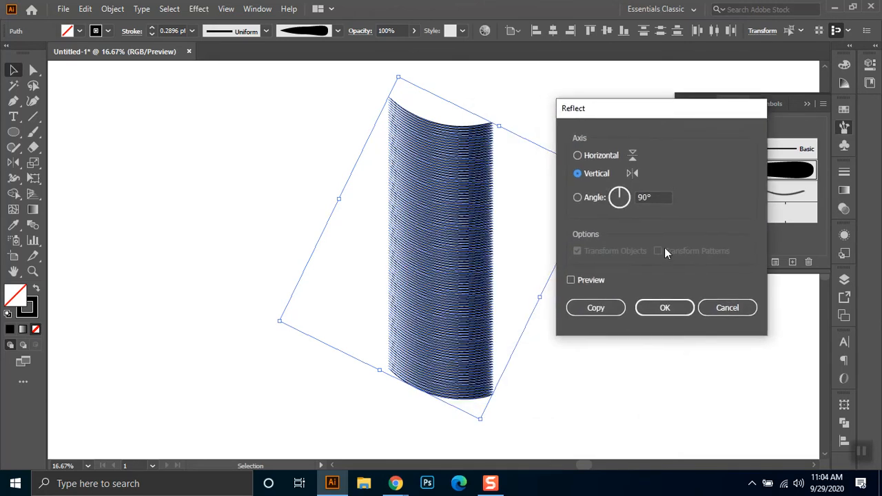
click(598, 280)
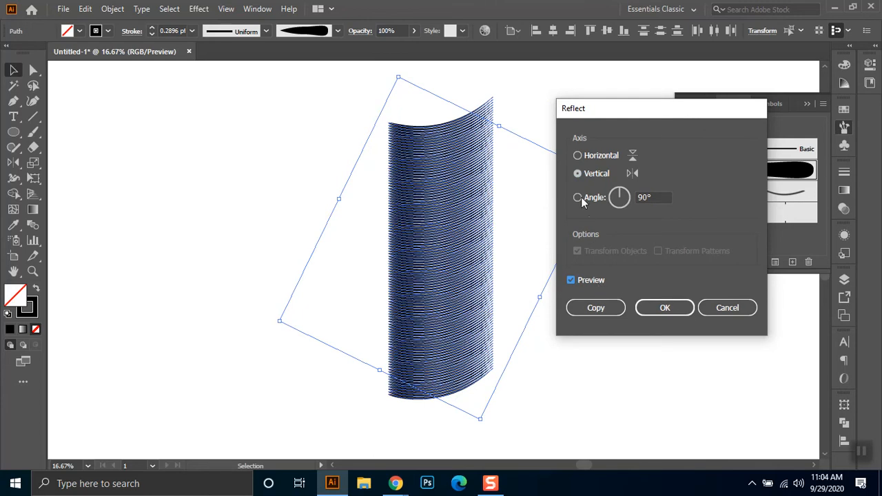
click(594, 156)
click(583, 176)
click(591, 157)
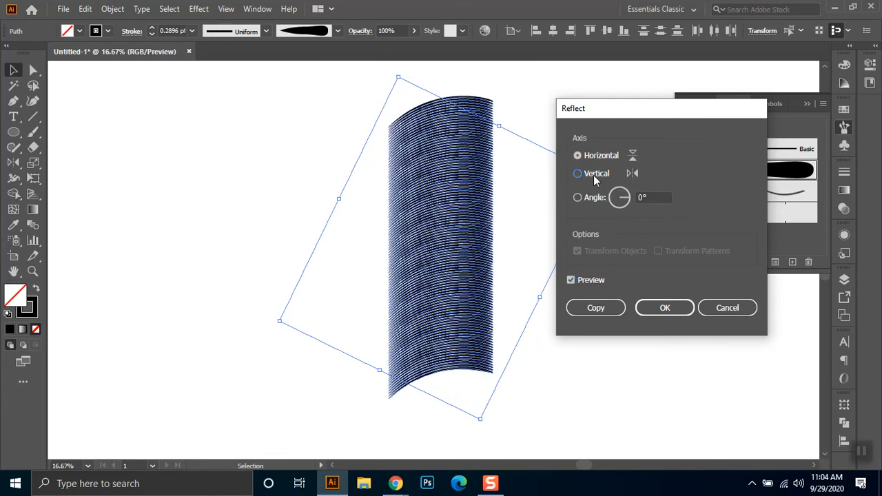
click(593, 175)
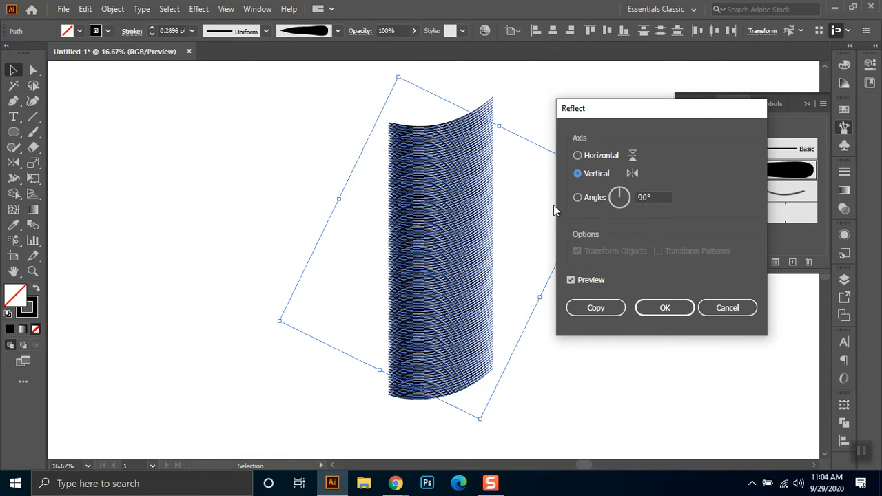
click(594, 307)
drag(586, 349, 600, 322)
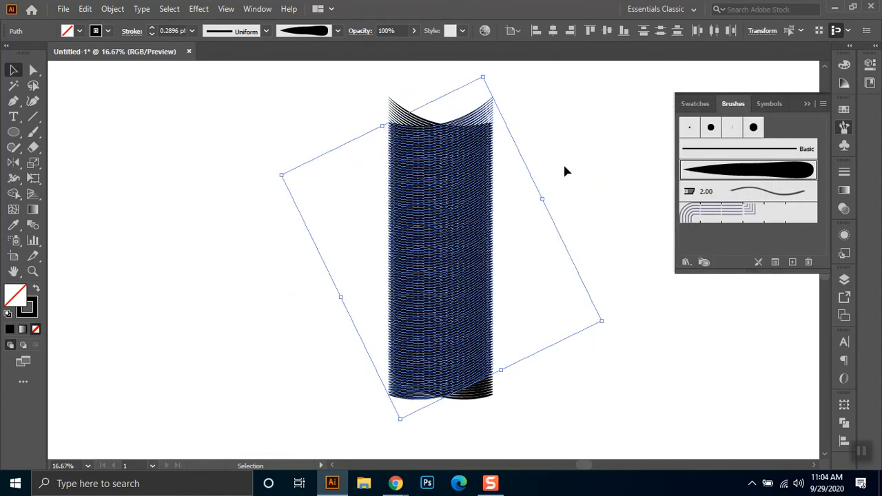
- Group the strokes of the mirrored copy, and group the original column's strokes separately
key(ctrl+g)
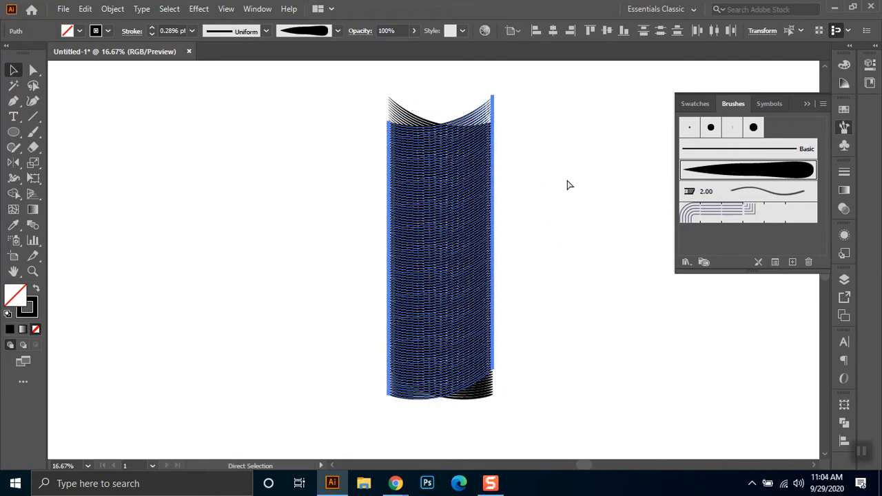
drag(368, 78, 448, 444)
shift+click(486, 120)
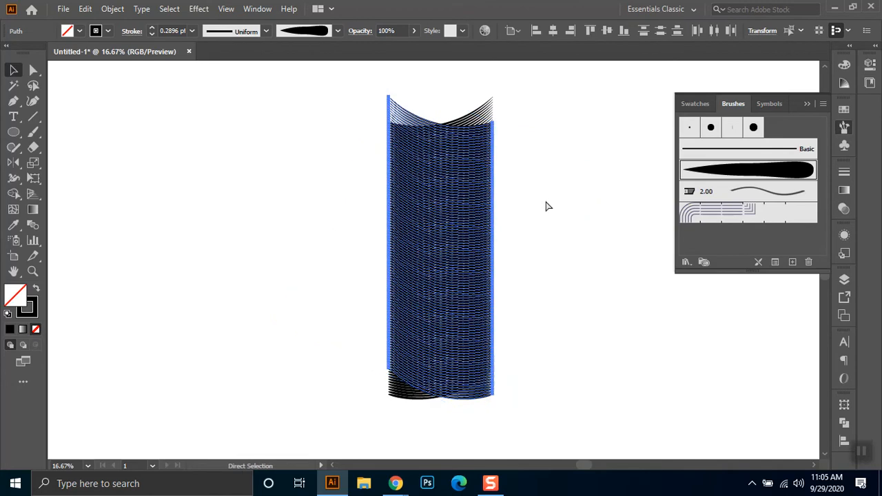
key(ctrl+g)
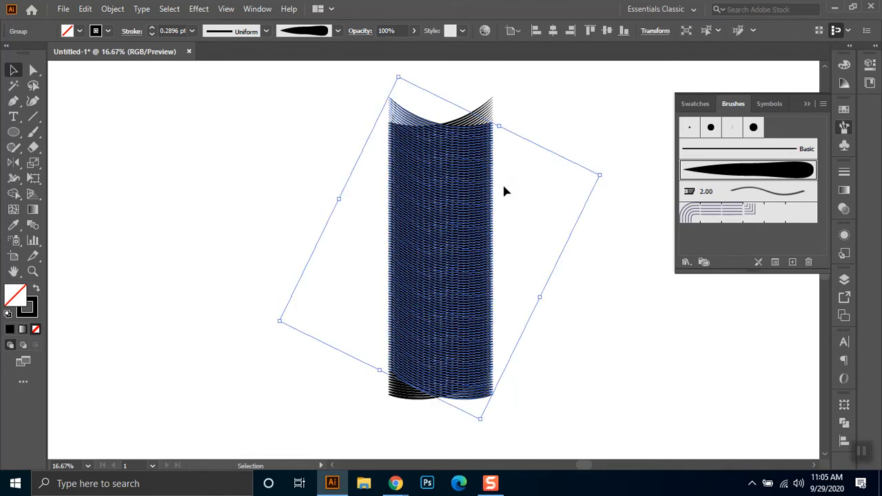
- Move the mirrored group horizontally to the right until its thick edge meets the thick edge of the original group
click(546, 114)
click(487, 119)
drag(474, 122, 576, 123)
click(230, 255)
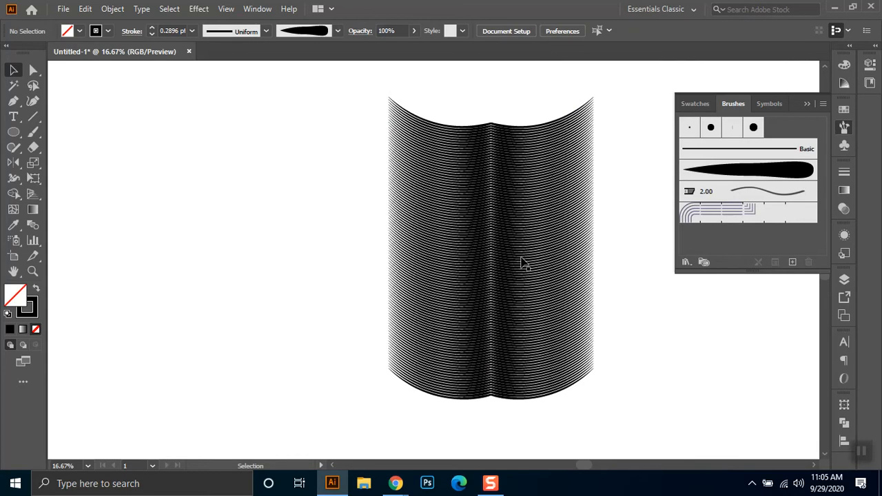
- Duplicate the two joined groups together to the left of the original, leaving a gap between the two shapes
drag(629, 115, 394, 398)
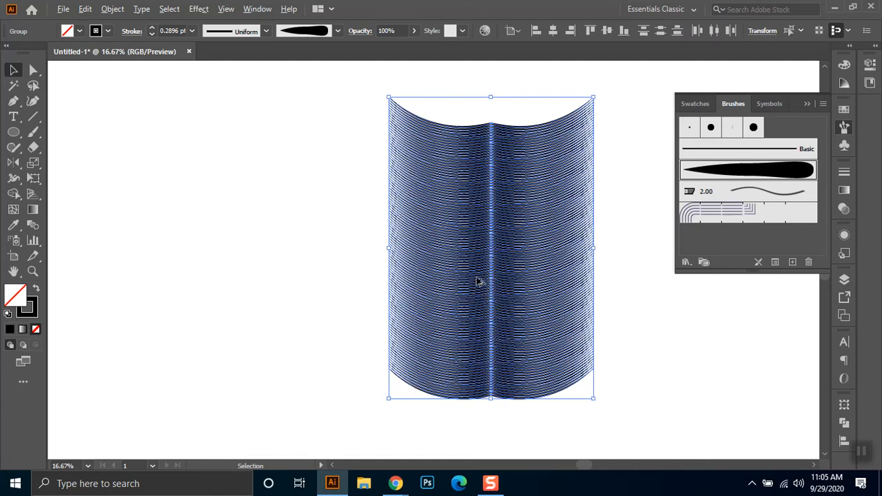
drag(461, 272, 217, 278)
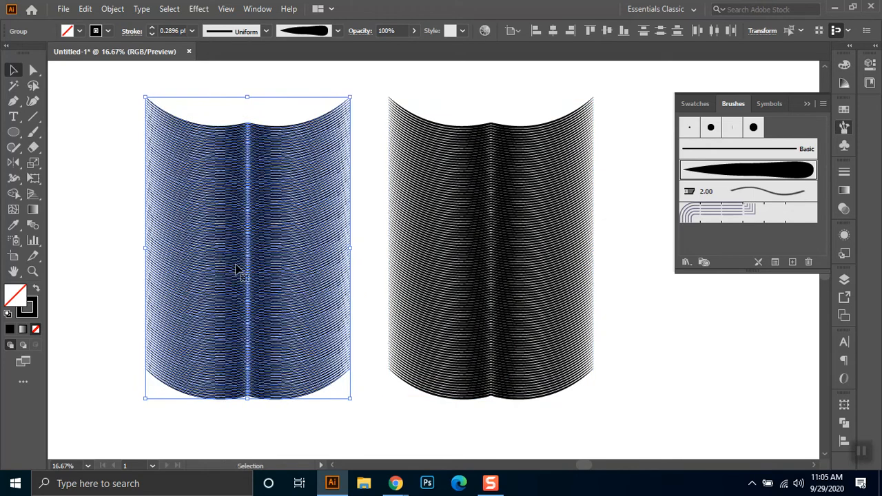
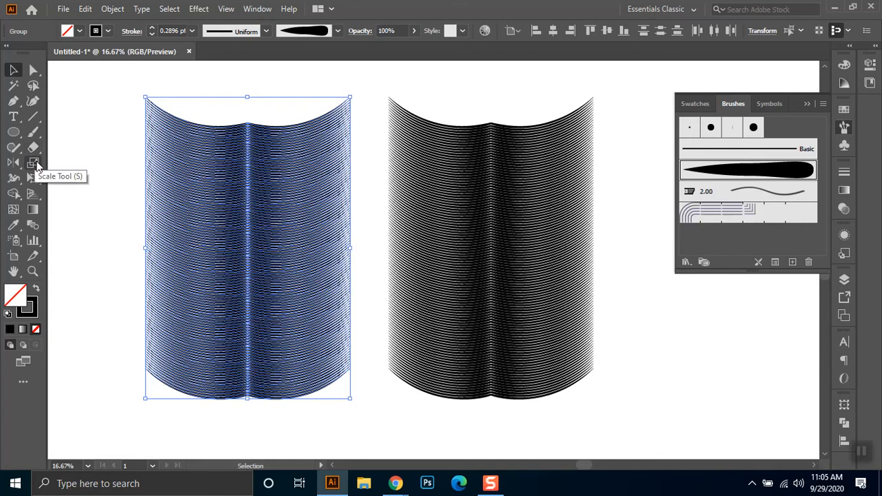
- Draw a circle about 1172 px wide and centre it over the lower part of the right-hand striped shape
click(13, 132)
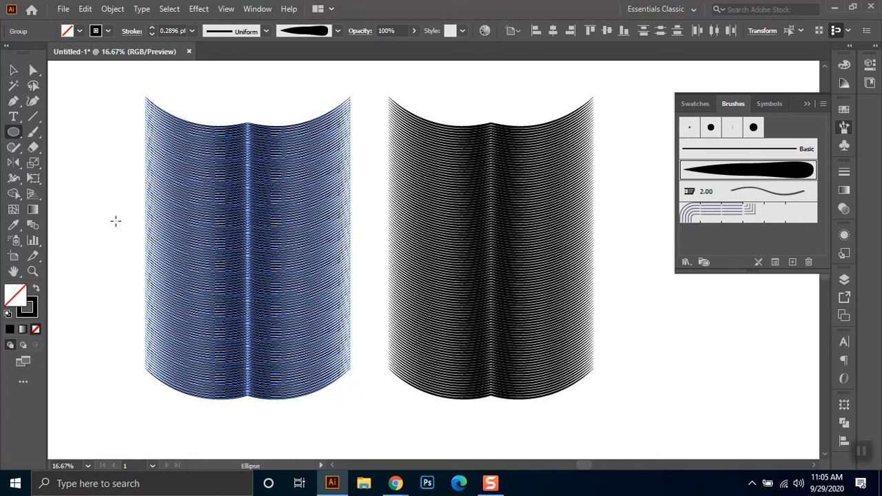
drag(74, 188, 270, 385)
click(14, 69)
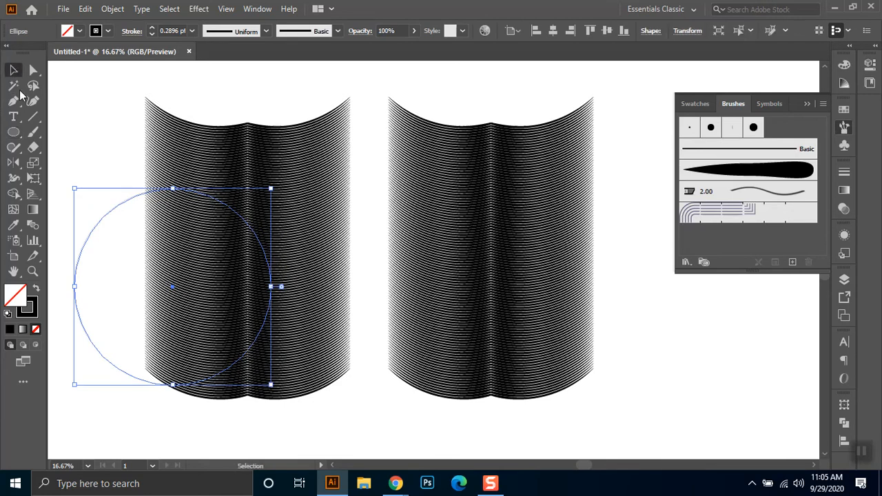
drag(113, 207, 416, 271)
drag(591, 332, 591, 332)
drag(386, 331, 394, 333)
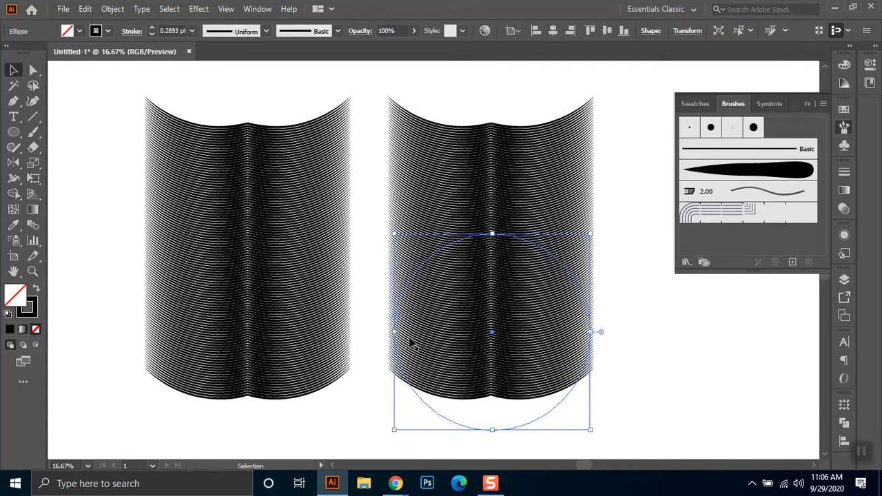
- Convert the circle's top anchor to a corner point and raise it slightly to form a pointed dome outline
key(a)
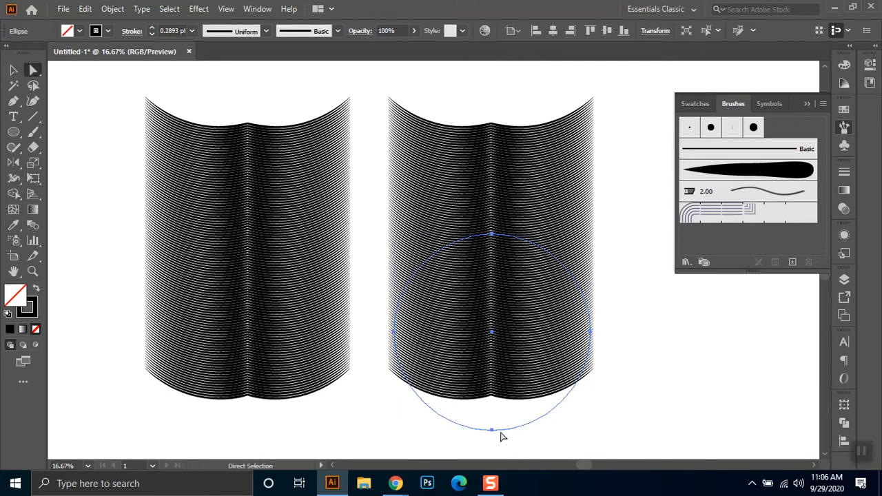
click(493, 236)
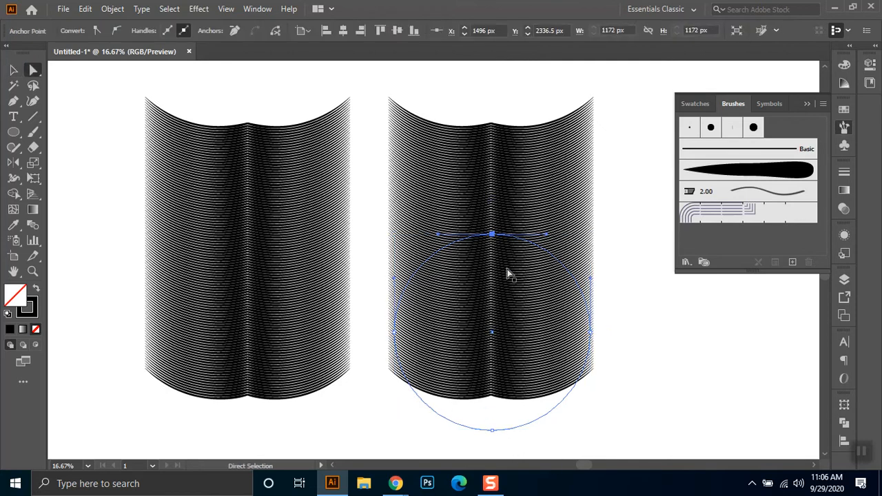
click(11, 107)
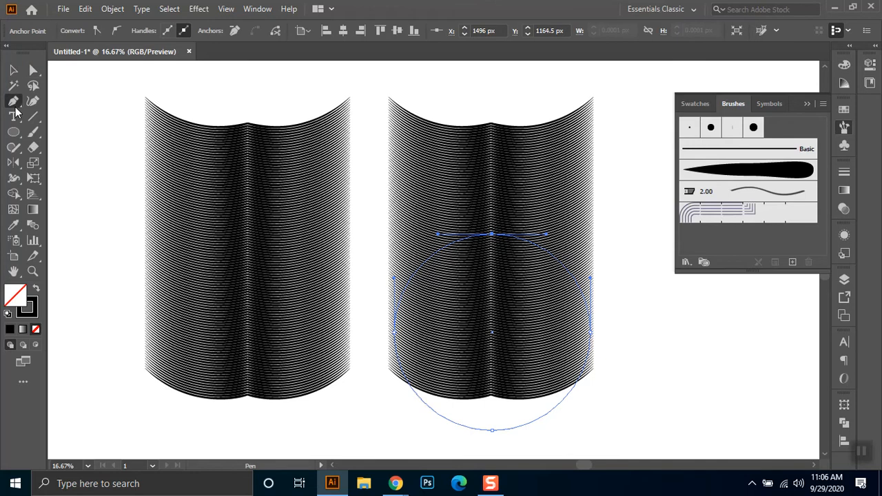
click(34, 73)
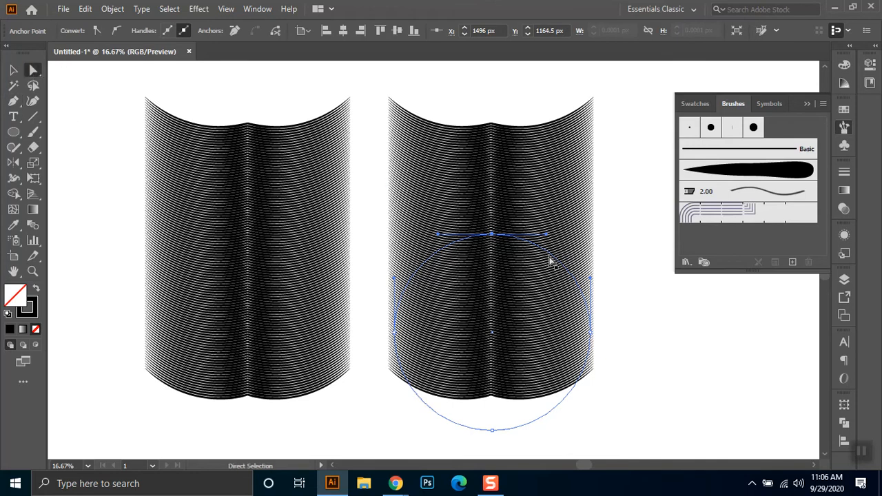
click(97, 31)
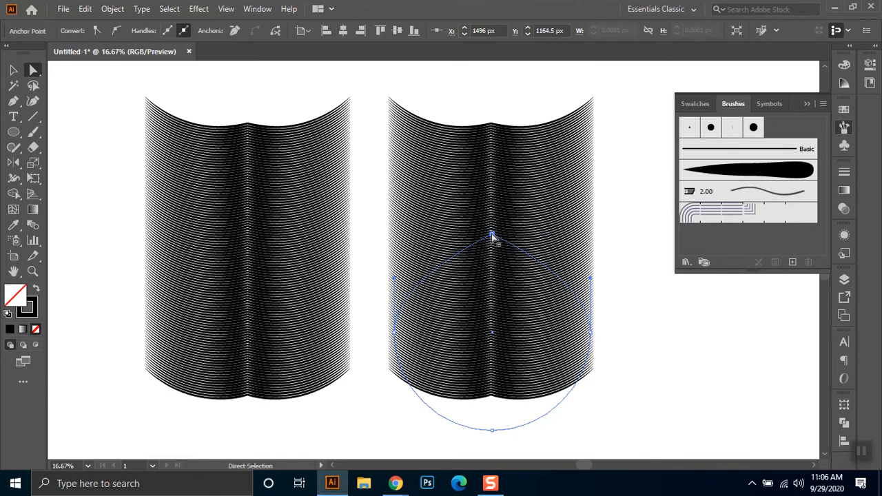
drag(492, 235, 492, 222)
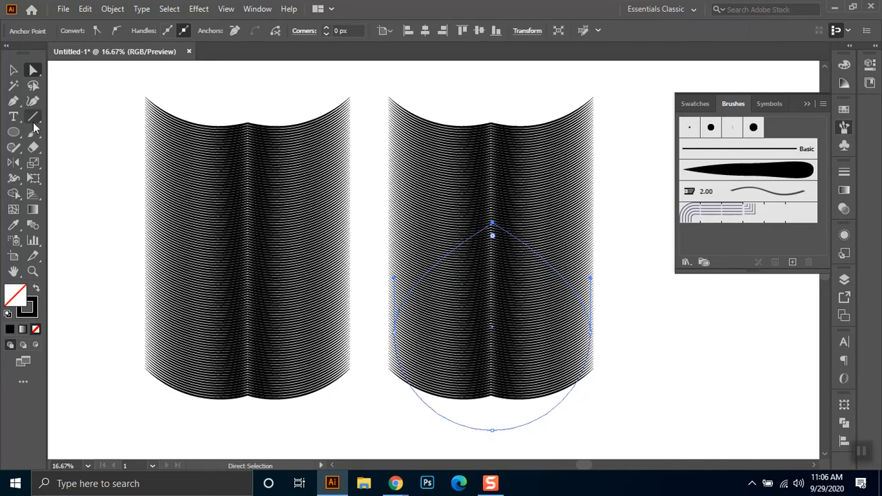
click(11, 69)
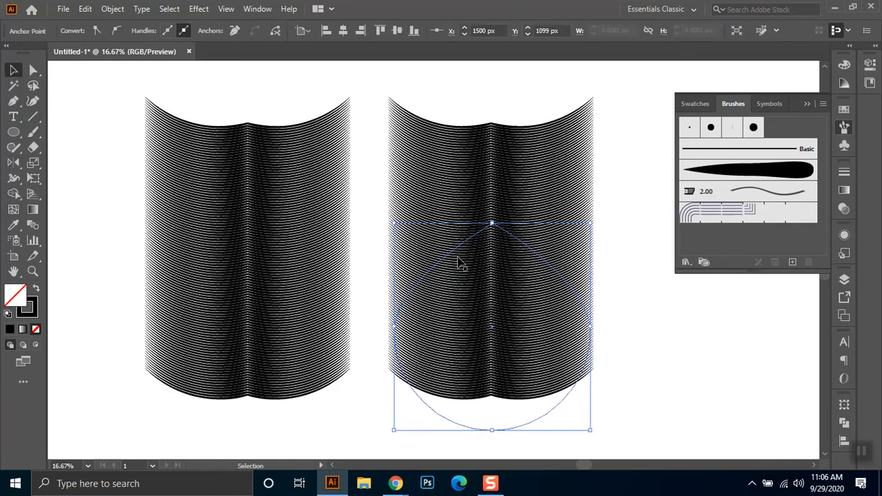
- Select the dome outline with the striped shape and remove the left half's strokes outside the outline with Shape Builder
mouse_move(616, 213)
mouse_down()
mouse_move(473, 404)
mouse_move(374, 422)
mouse_move(427, 364)
mouse_up()
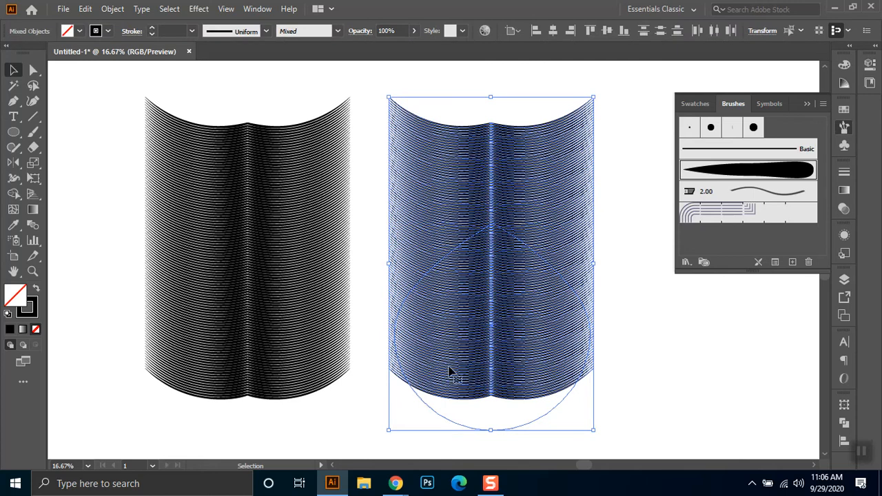
click(15, 195)
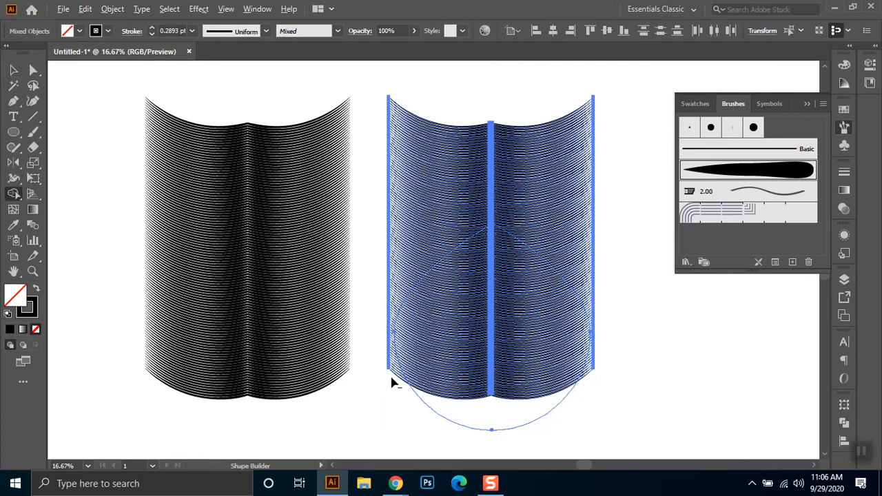
mouse_move(388, 334)
mouse_down()
mouse_move(393, 278)
mouse_move(472, 113)
mouse_up()
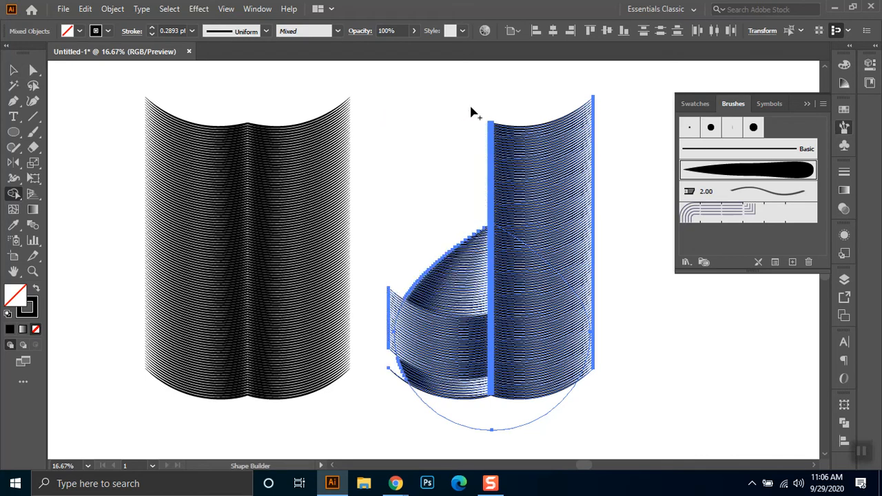
mouse_move(403, 398)
mouse_down()
mouse_move(394, 336)
mouse_move(409, 240)
mouse_up()
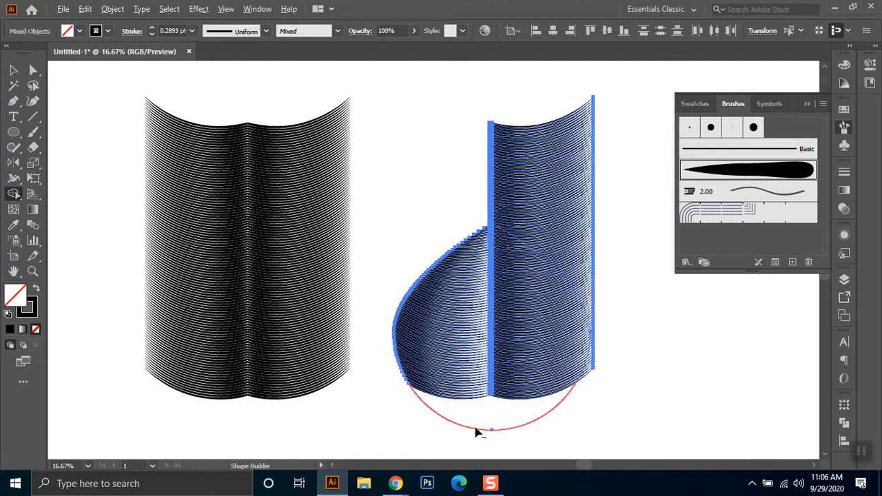
- Remove the outline's bottom arc and the right half's strokes outside the dome with Shape Builder
alt+click(561, 408)
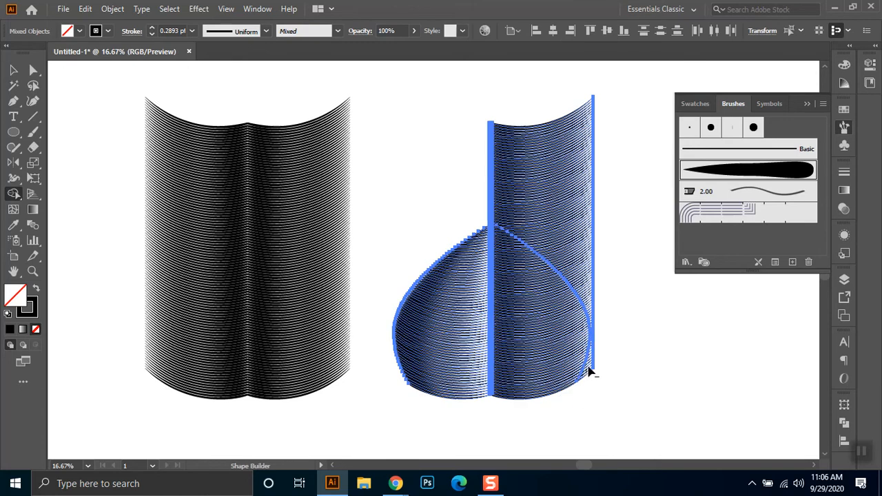
mouse_move(597, 321)
mouse_down()
mouse_move(581, 274)
mouse_move(545, 222)
mouse_move(481, 170)
mouse_up()
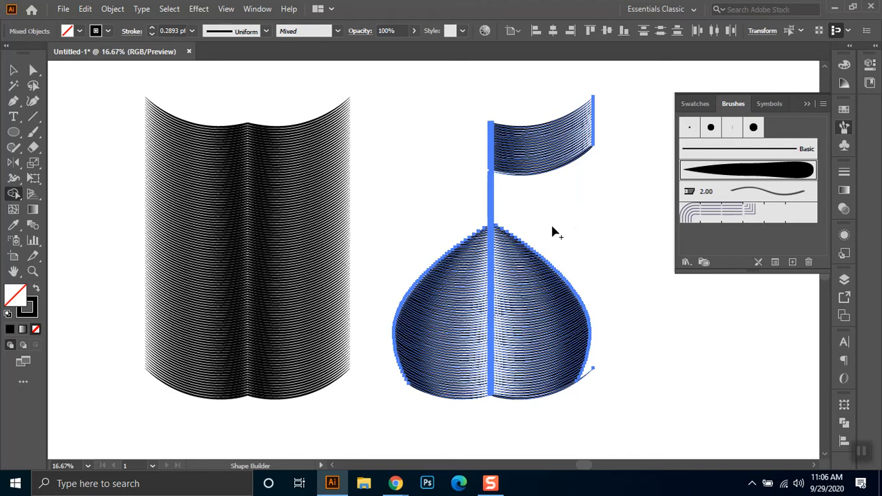
alt+click(517, 106)
mouse_move(490, 215)
mouse_down()
mouse_move(510, 175)
mouse_move(472, 147)
mouse_move(517, 111)
mouse_move(481, 166)
mouse_move(481, 195)
mouse_move(481, 219)
mouse_up()
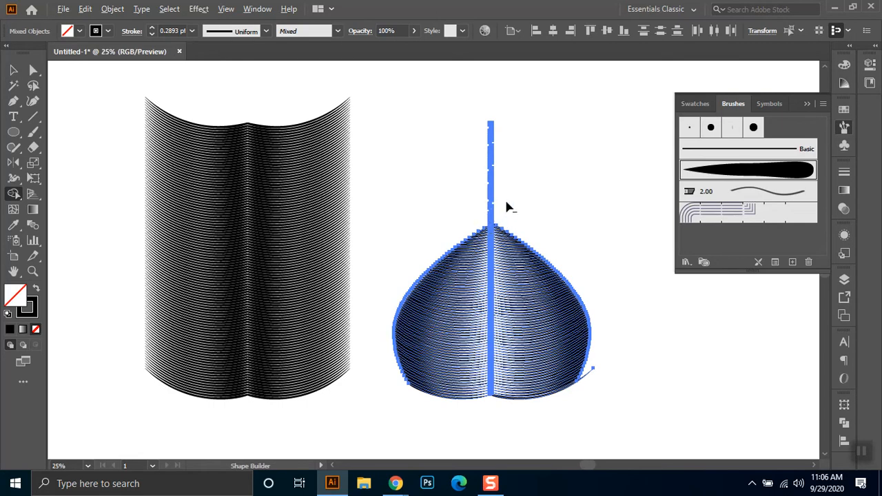
- Erase the small stroke fragments along the centre line above the dome's tip with Shape Builder
scroll(507, 207, up, 2)
drag(472, 288, 474, 171)
mouse_move(473, 97)
mouse_down()
mouse_move(473, 71)
mouse_move(478, 142)
mouse_up()
drag(470, 265, 474, 107)
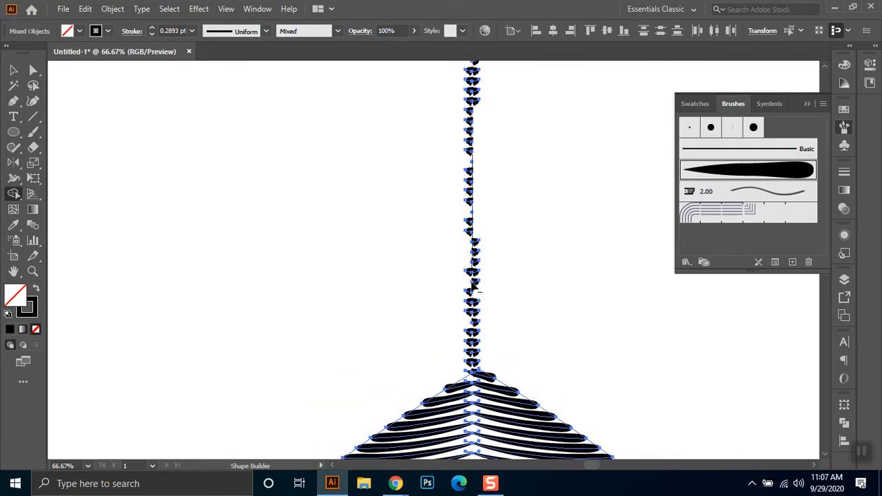
drag(468, 322, 475, 103)
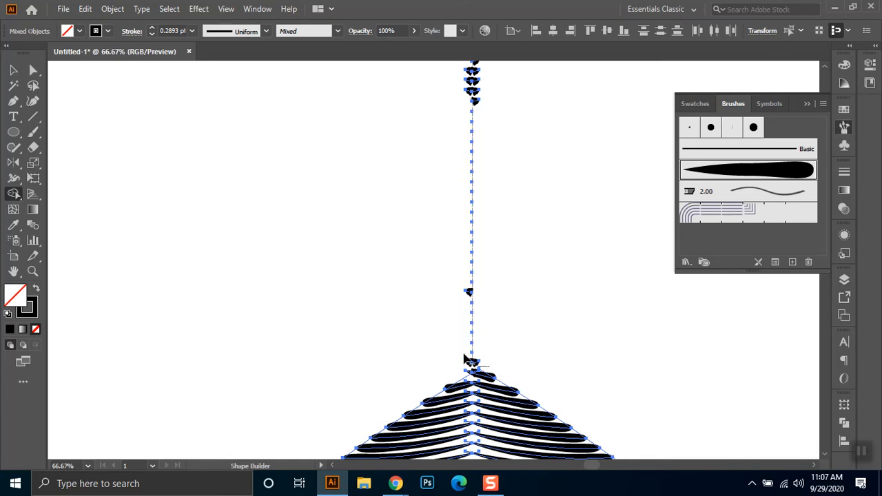
drag(476, 363, 473, 348)
mouse_move(473, 275)
mouse_down()
mouse_move(460, 257)
mouse_move(461, 304)
mouse_move(482, 357)
mouse_move(466, 363)
mouse_move(473, 369)
mouse_move(452, 366)
mouse_move(491, 360)
mouse_move(447, 352)
mouse_move(446, 332)
mouse_move(521, 322)
mouse_move(505, 296)
mouse_move(503, 249)
mouse_move(444, 149)
mouse_move(505, 114)
mouse_move(525, 83)
mouse_move(470, 90)
mouse_move(453, 71)
mouse_move(469, 69)
mouse_move(499, 102)
mouse_move(462, 78)
mouse_move(488, 97)
mouse_move(450, 103)
mouse_up()
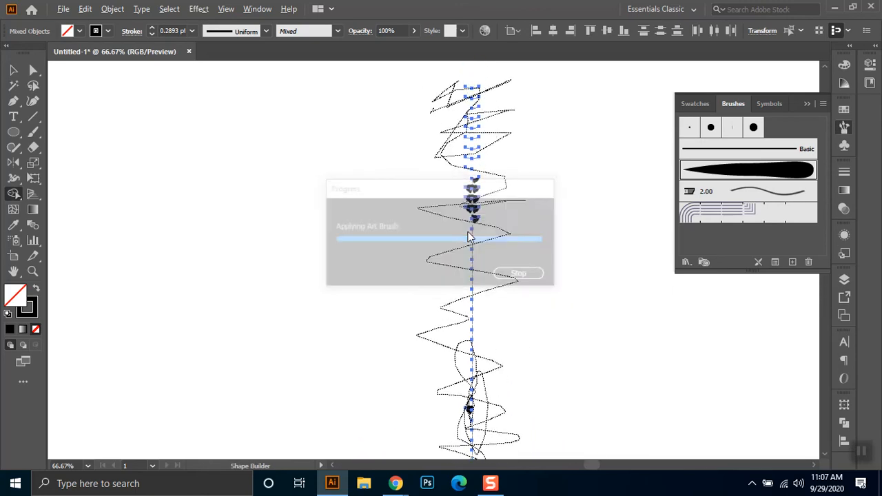
- Directly select the remaining stroke fragments above the dome's tip and delete them
scroll(501, 261, down, 2)
key(a)
drag(522, 142, 459, 375)
click(564, 367)
drag(491, 347, 479, 372)
key(Delete)
- Trim the stroke end that sticks out past the dome's lower right edge with Shape Builder, and deselect the artwork
scroll(596, 379, down, 2)
scroll(531, 419, up, 3)
click(13, 69)
drag(616, 344, 412, 439)
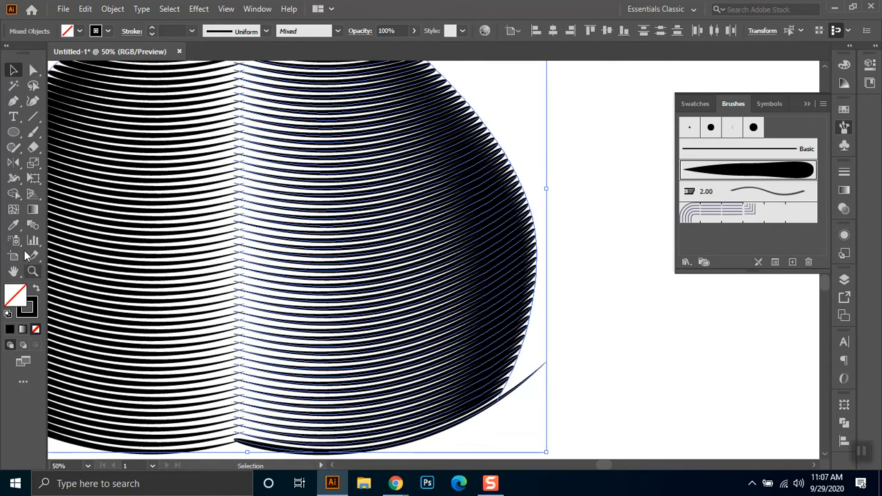
click(13, 194)
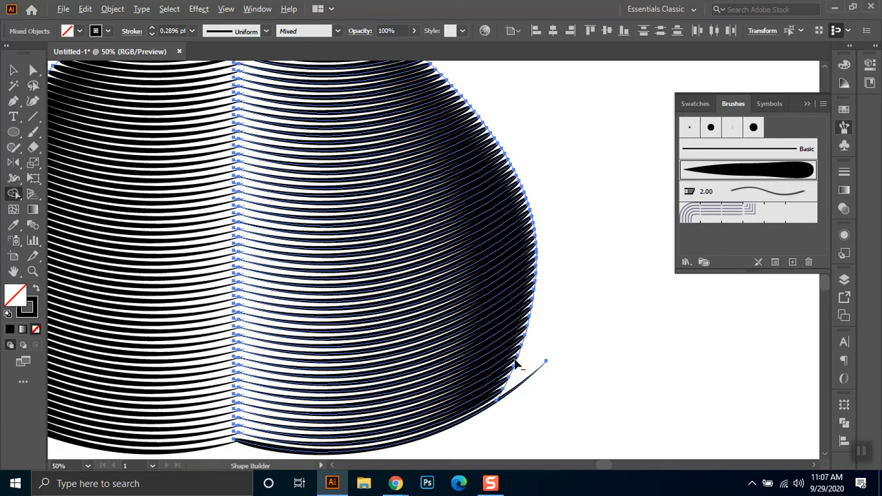
drag(515, 422, 516, 405)
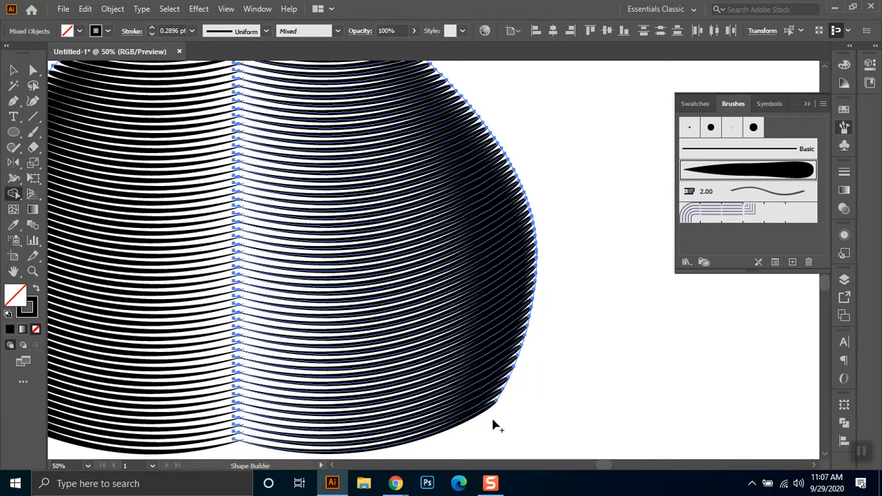
click(13, 70)
click(579, 187)
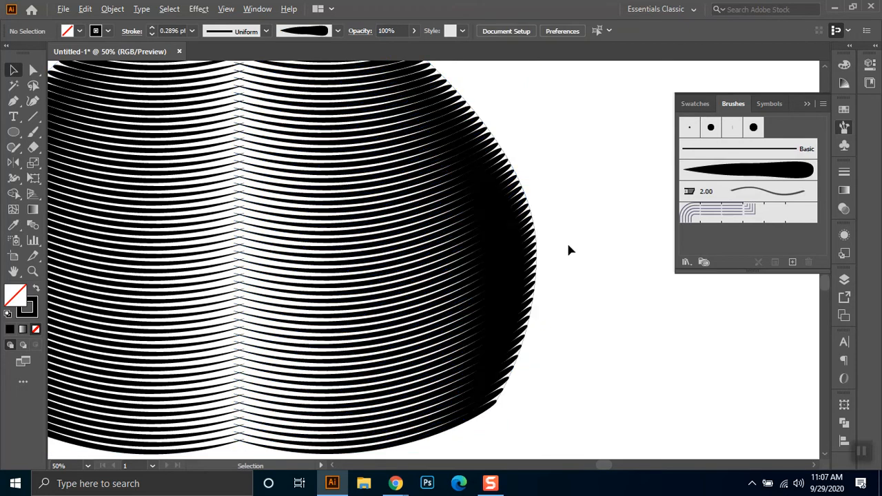
- Select all strokes of the finished dome and group them
scroll(566, 242, down, 2)
scroll(580, 255, down, 2)
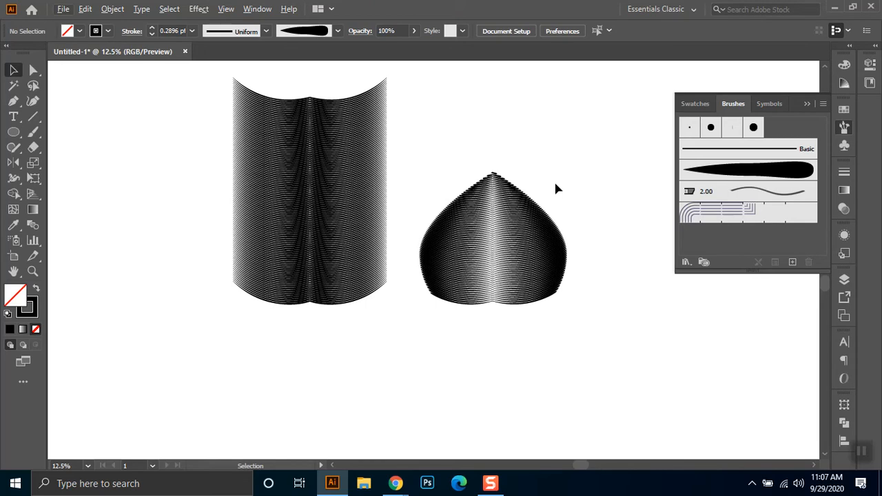
drag(599, 139, 415, 370)
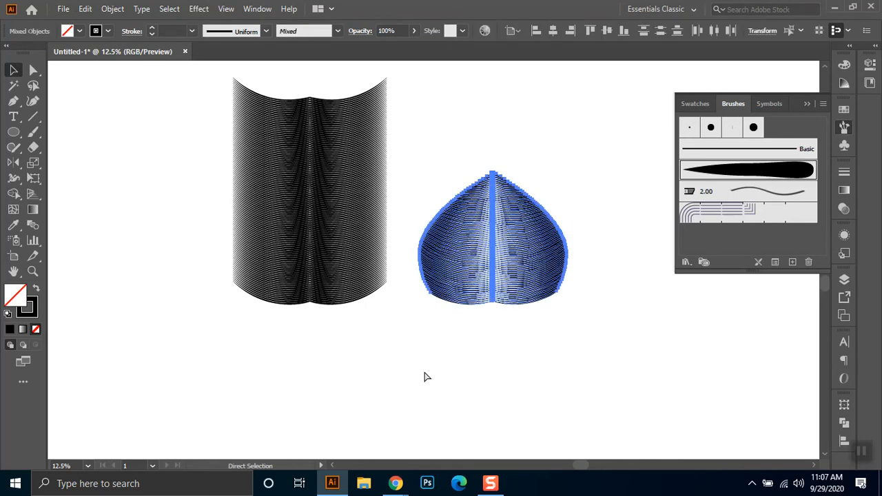
key(ctrl+g)
click(508, 348)
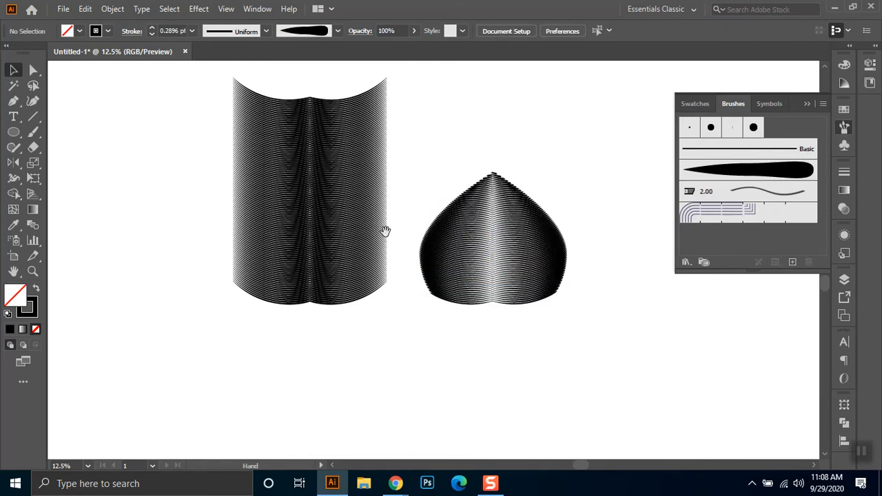
- Move the dome group onto the upper end of the striped column, centred on its middle line
drag(384, 230, 489, 321)
click(604, 338)
drag(634, 388, 436, 157)
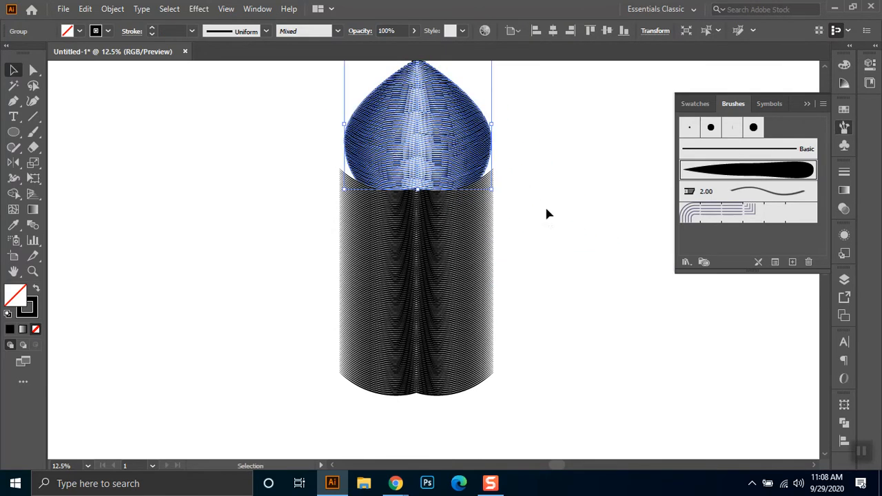
- Enlarge the dome slightly wider than the column and nudge it down to cover the column's upper edge
drag(545, 213, 535, 333)
drag(406, 180, 407, 157)
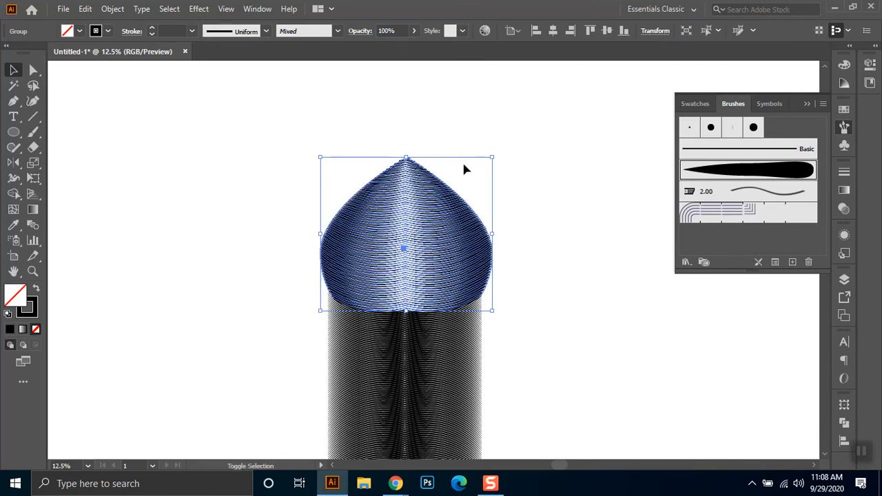
key(shift+Down)
key(shift+Down)
key(shift+Down)
key(shift+Down)
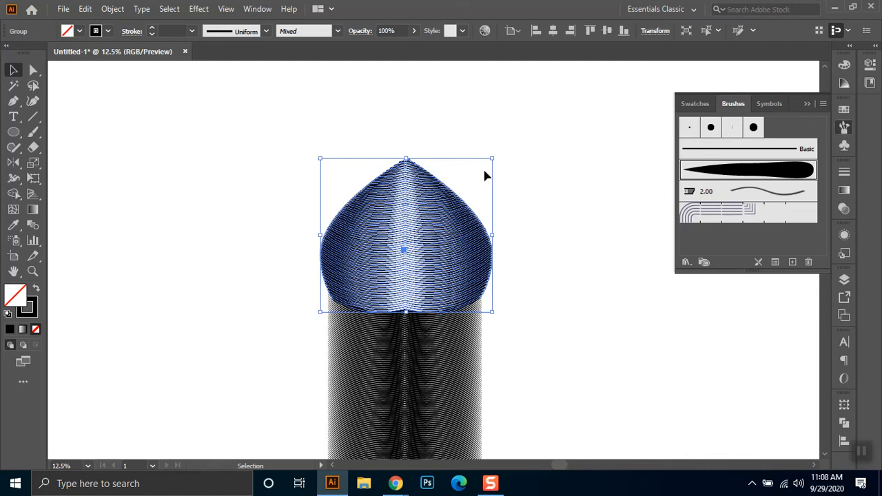
- Select the dome and column together, apply Expand Appearance to them, and deselect the artwork
scroll(482, 199, down, 1)
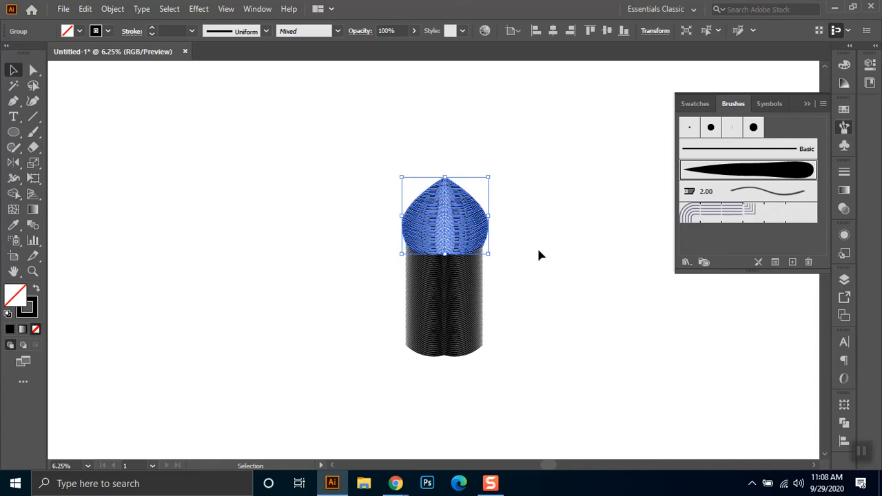
drag(528, 145, 363, 384)
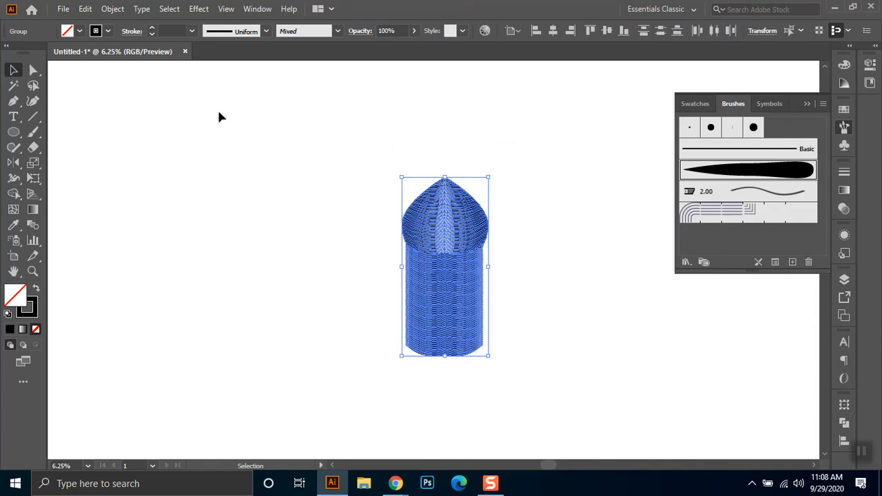
click(112, 8)
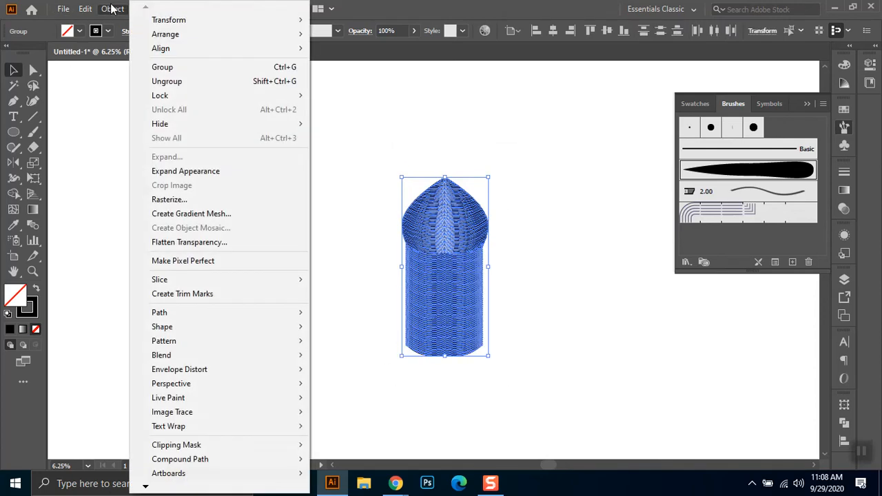
click(192, 172)
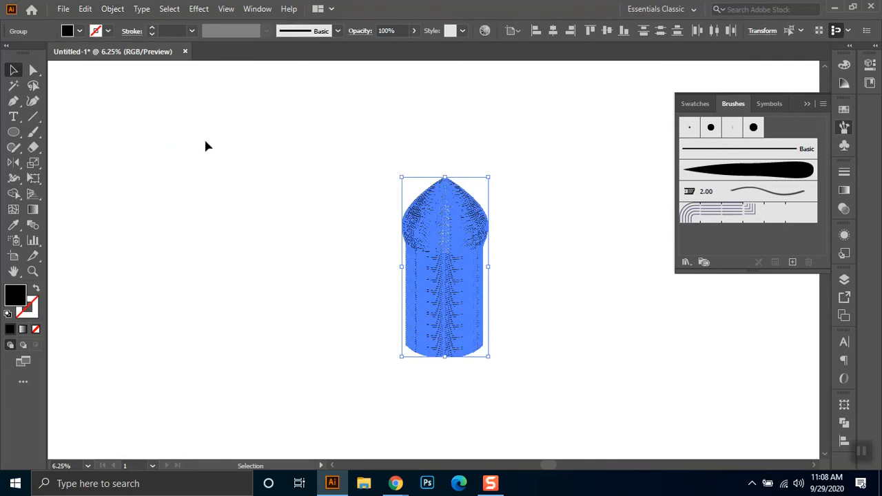
click(383, 371)
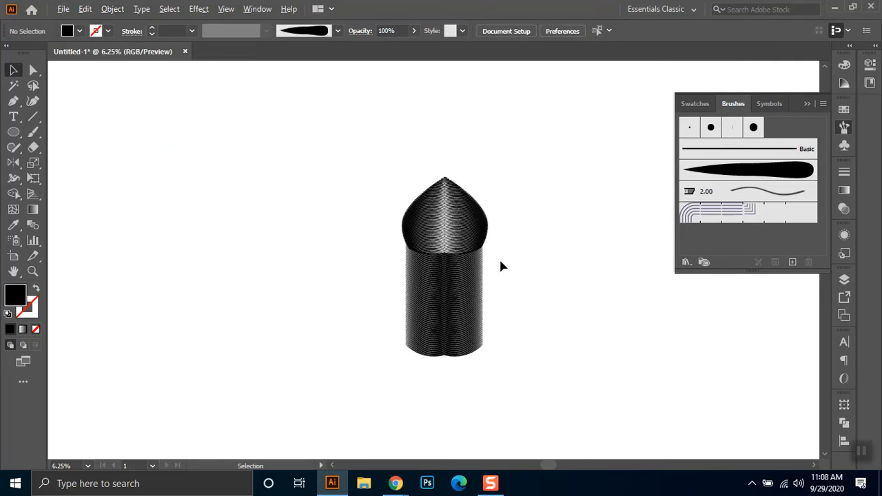
- Nudge the dome up and back down so its lower edge sits flush on the column's upper edge, then deselect it
scroll(496, 257, up, 2)
click(433, 195)
key(shift+Up)
key(shift+Up)
key(shift+Up)
key(shift+Up)
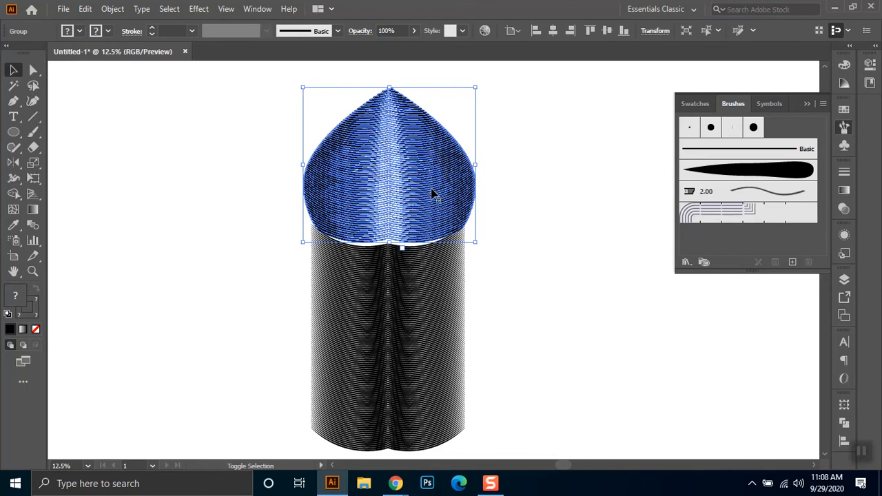
key(shift+Down)
key(shift+Down)
key(shift+Down)
key(shift+Down)
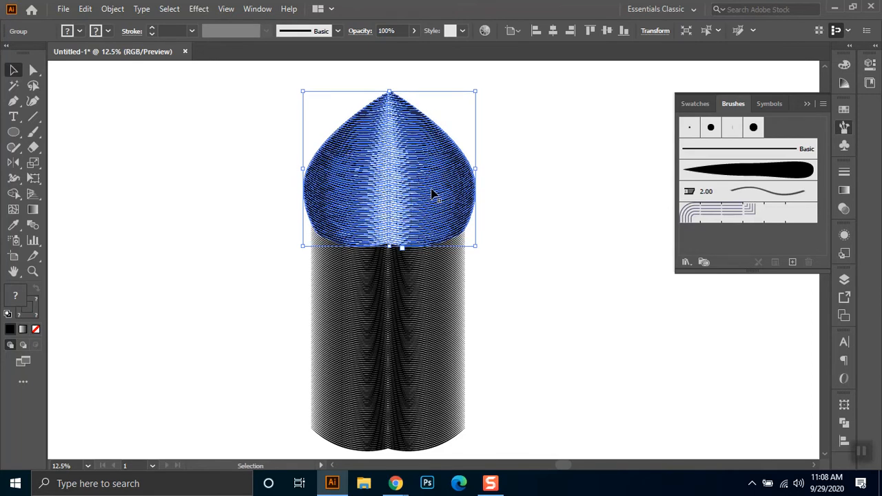
click(525, 140)
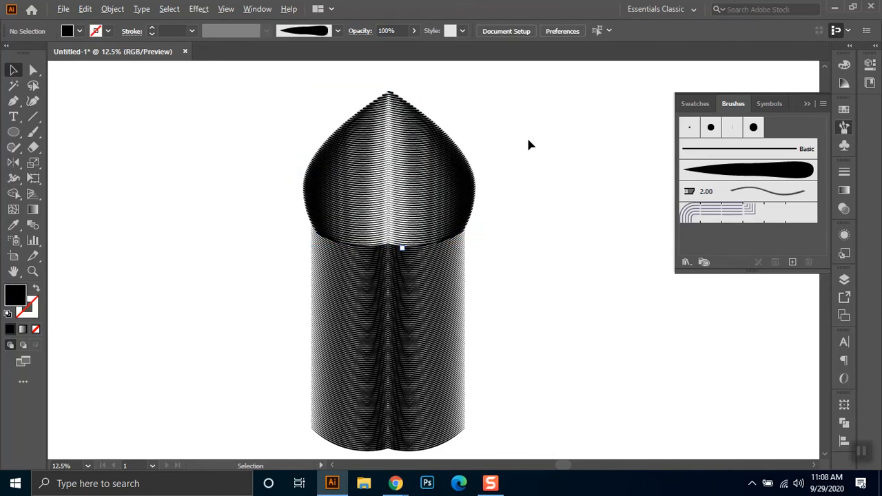
- Activate the Warp tool and set its brush to 300 px wide and 300 px high
scroll(527, 139, down, 3)
scroll(529, 141, down, 1)
drag(461, 211, 437, 315)
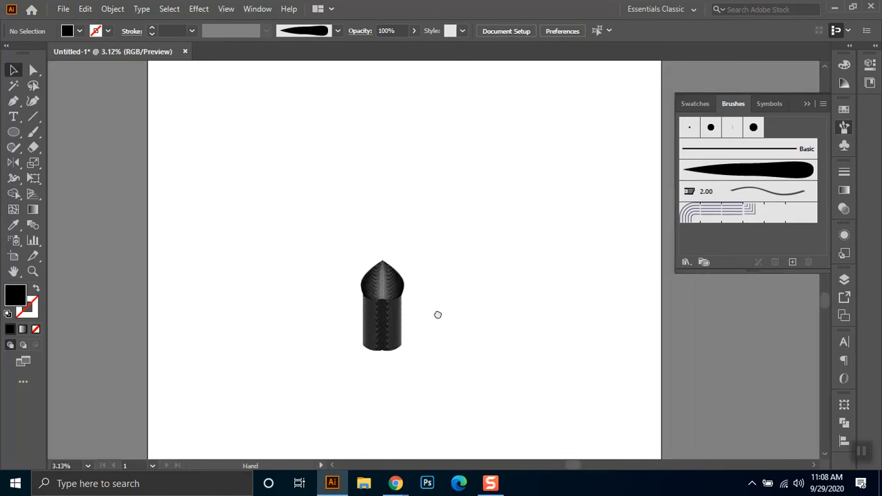
scroll(422, 301, up, 1)
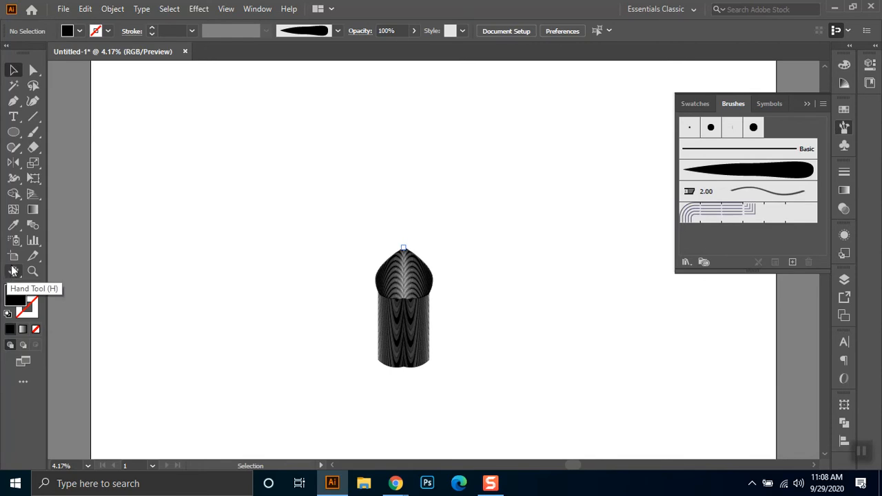
click(15, 179)
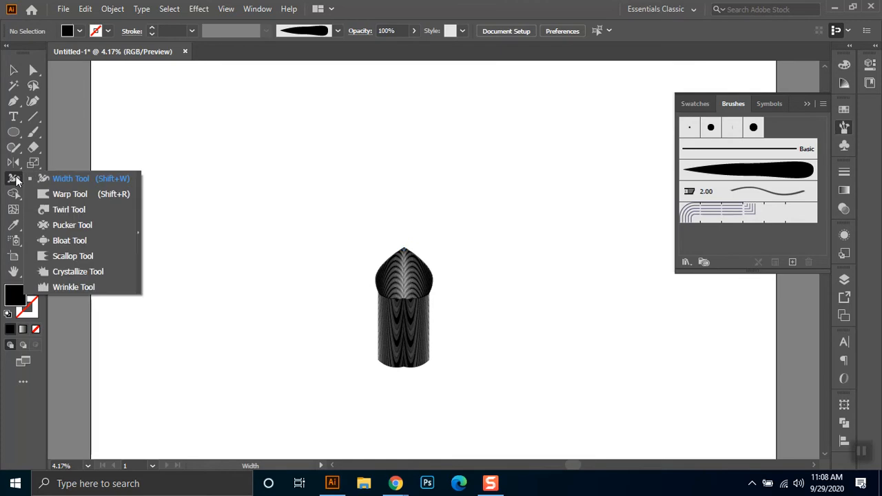
click(84, 194)
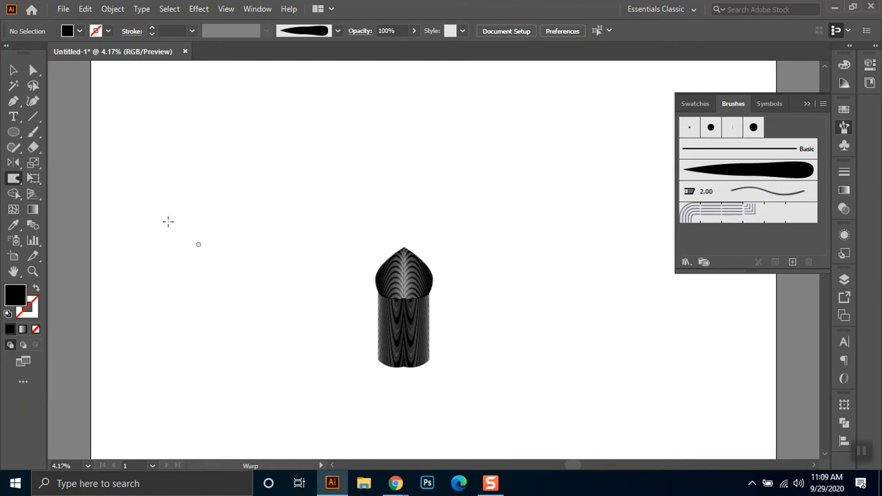
double_click(13, 180)
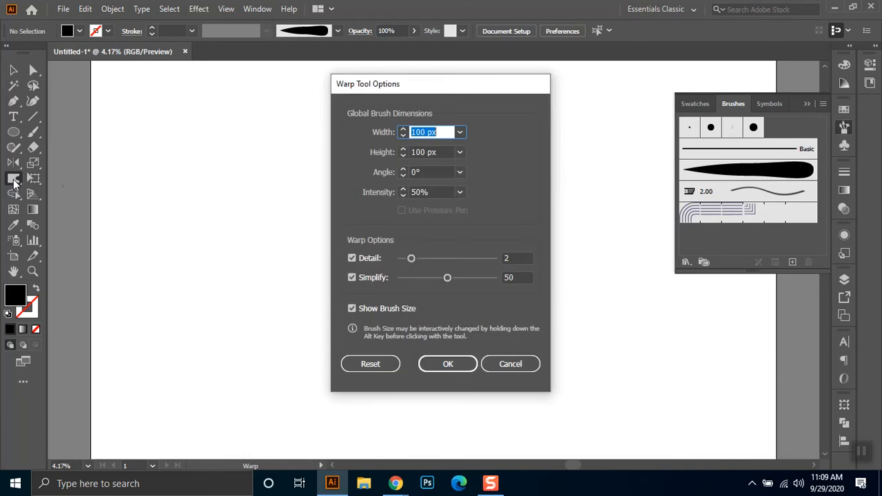
drag(421, 84, 556, 82)
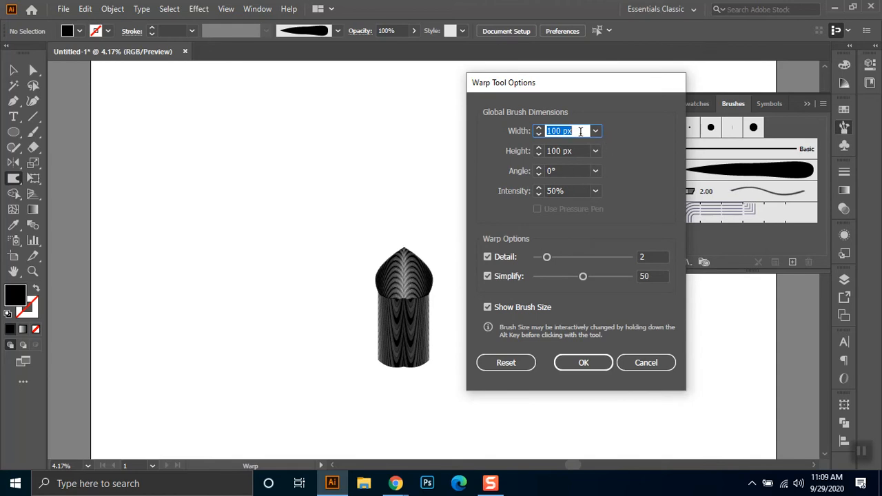
text(330)
key(Tab)
text(300)
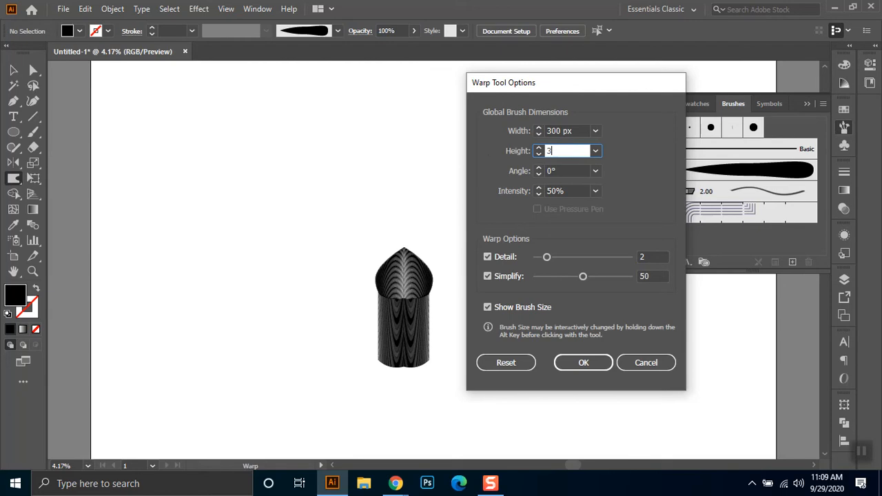
click(587, 362)
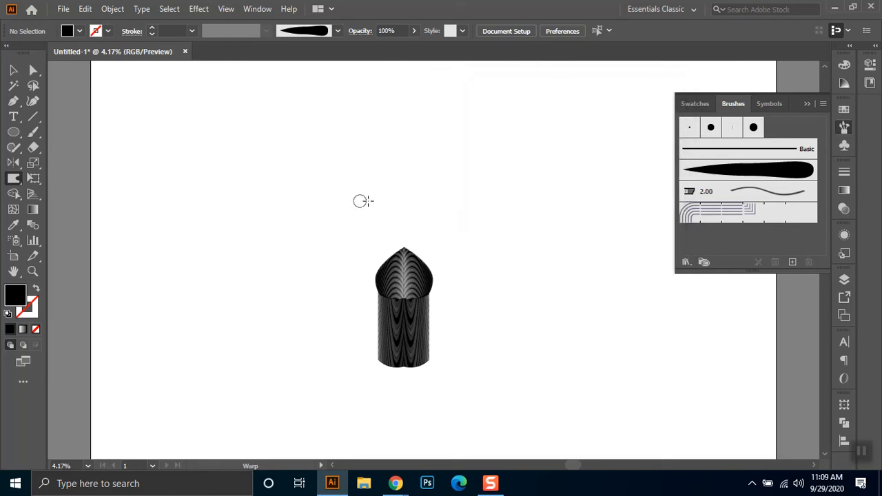
- Enlarge the Warp brush to 600 px wide and 600 px high
right_click(387, 199)
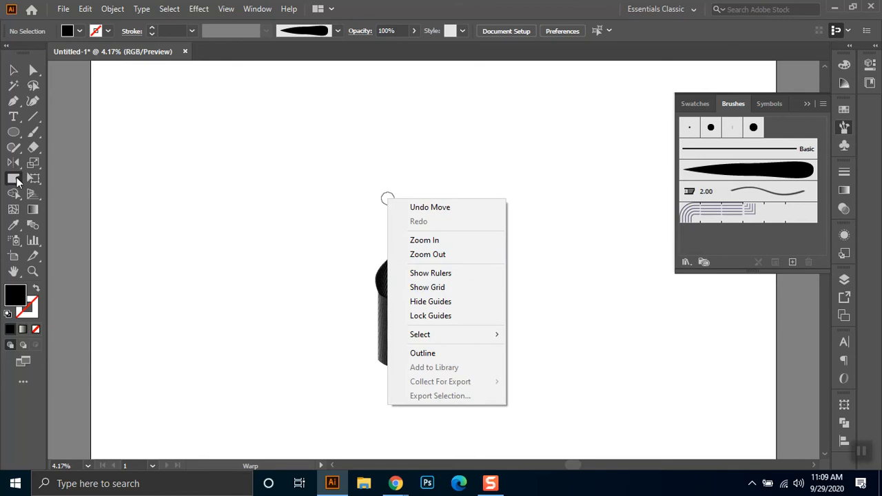
click(17, 180)
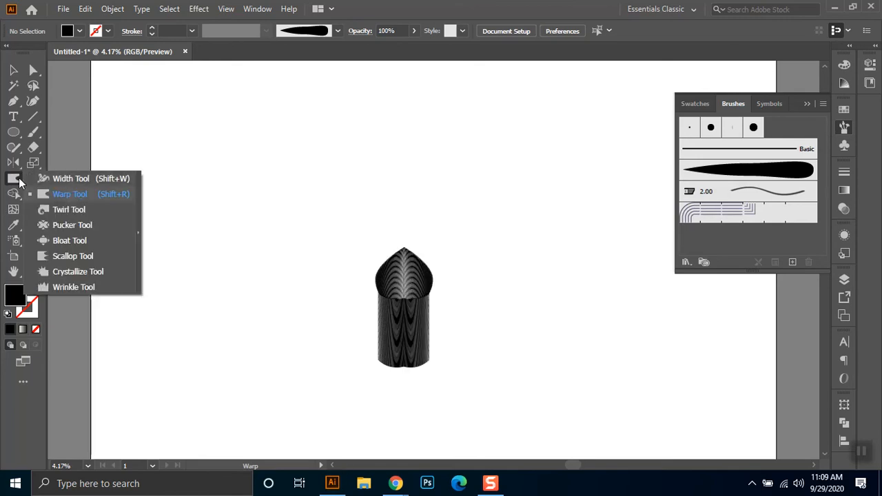
double_click(14, 179)
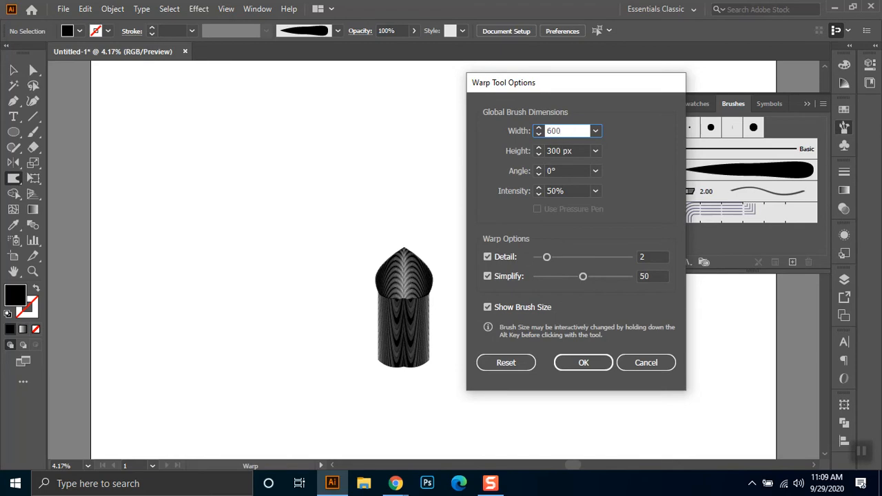
key(Tab)
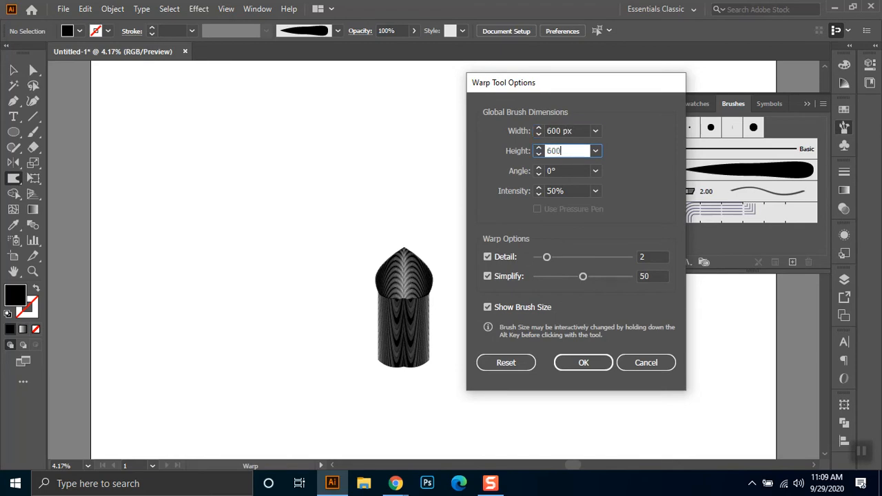
key(Return)
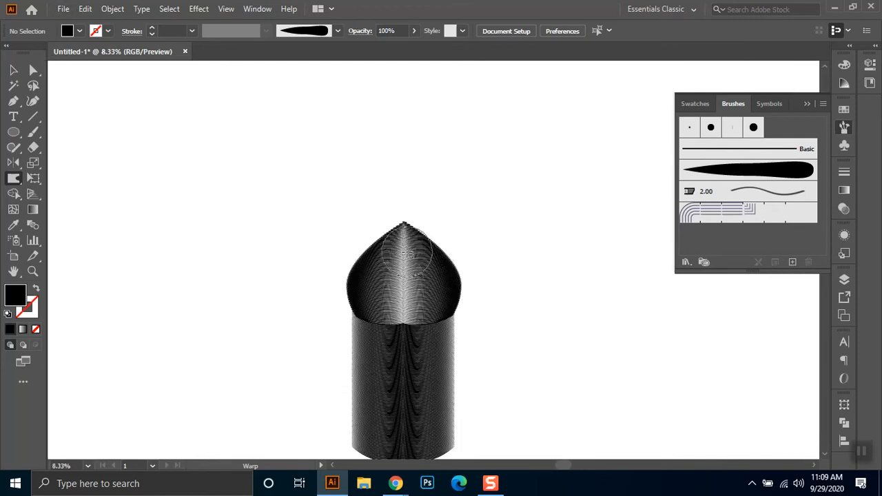
- Warp the lines on the left half of the dome and the column's upper left part with short vertical strokes
scroll(466, 243, up, 1)
key(space)
drag(475, 338, 503, 208)
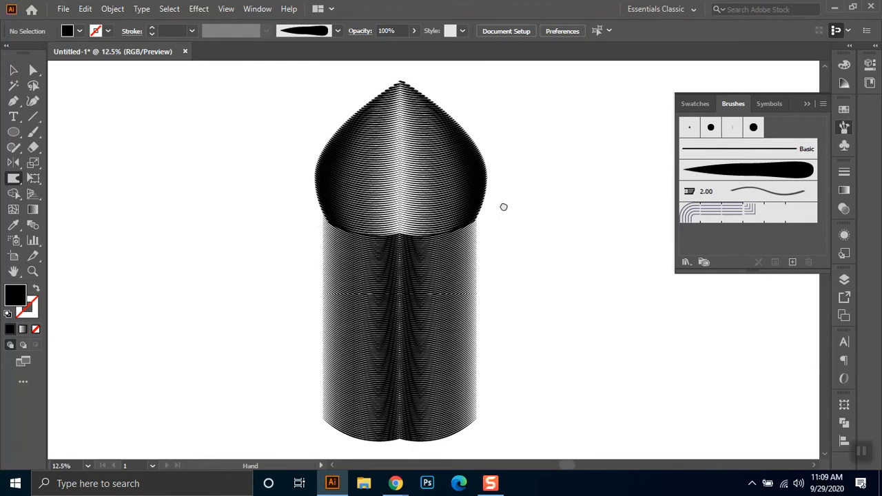
mouse_move(338, 170)
mouse_down()
mouse_move(330, 164)
mouse_move(375, 98)
mouse_move(374, 121)
mouse_move(355, 112)
mouse_up()
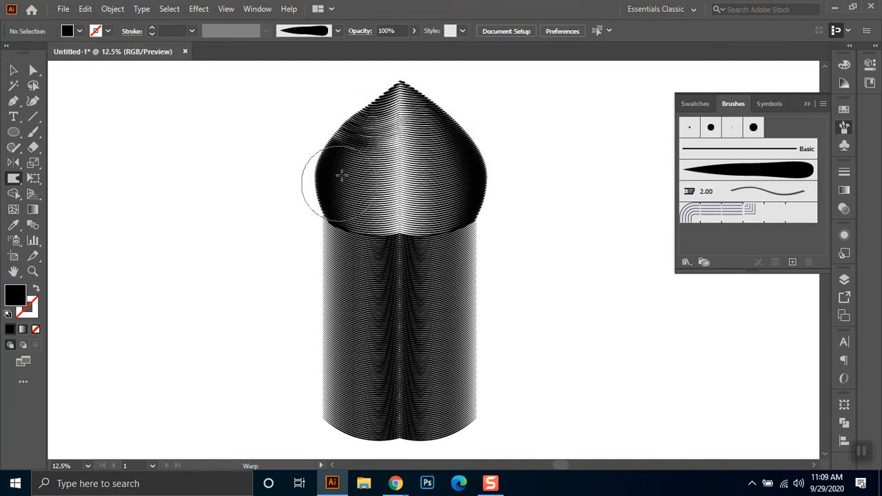
drag(345, 153, 342, 232)
drag(350, 264, 349, 281)
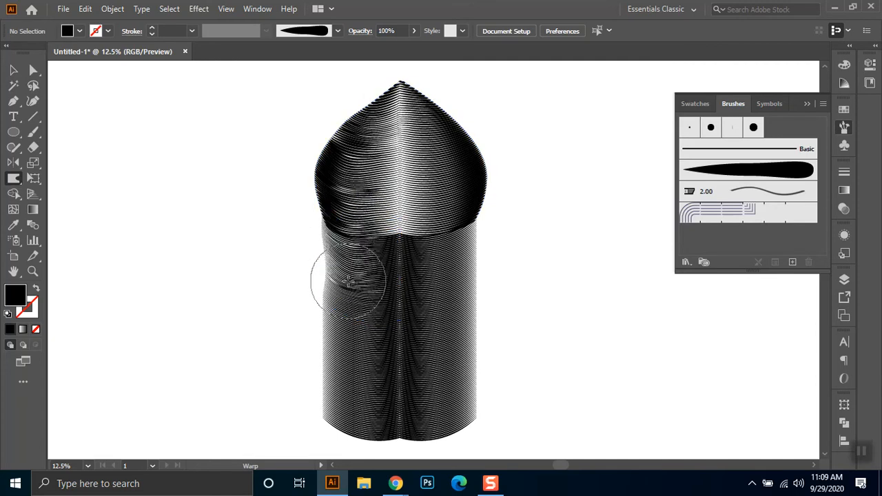
- Pull the dome's tip up into a sharper point and ripple the lines on the right half of the dome and upper column
drag(399, 82, 399, 62)
drag(426, 205, 436, 200)
drag(432, 249, 439, 259)
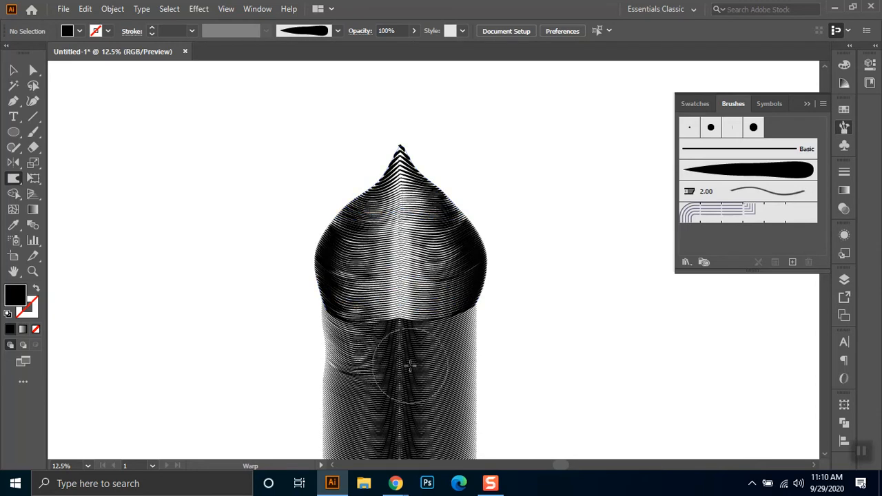
drag(463, 288, 450, 307)
mouse_move(434, 343)
mouse_down()
mouse_move(436, 384)
mouse_move(476, 366)
mouse_move(462, 354)
mouse_move(463, 334)
mouse_up()
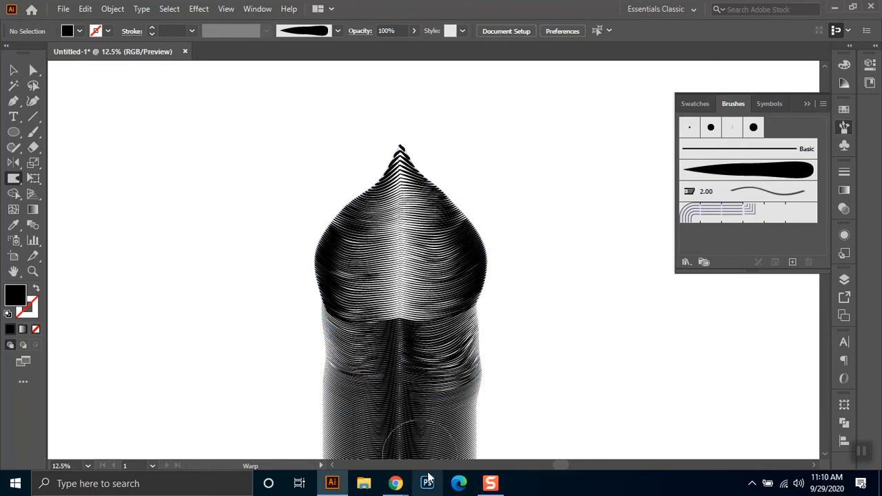
- Push the column's right half outward with several warp strokes down its length to give it a wavy edge
drag(429, 418, 478, 411)
key(space)
drag(437, 347, 423, 219)
mouse_move(419, 309)
mouse_down()
mouse_move(463, 305)
mouse_move(472, 317)
mouse_up()
drag(417, 360, 456, 365)
- Warp the tower's left edge outward, stretch the dome's tip into a tall spike, and distort the lines along the centre
mouse_move(338, 356)
mouse_down()
mouse_move(305, 367)
mouse_move(296, 344)
mouse_move(286, 305)
mouse_move(293, 226)
mouse_up()
mouse_move(306, 207)
mouse_down()
mouse_move(308, 162)
mouse_move(298, 150)
mouse_up()
mouse_move(320, 141)
mouse_down()
mouse_move(308, 87)
mouse_move(315, 60)
mouse_move(332, 82)
mouse_up()
mouse_move(375, 107)
mouse_down()
mouse_move(377, 69)
mouse_move(390, 83)
mouse_up()
mouse_move(387, 225)
mouse_down()
mouse_move(381, 112)
mouse_move(388, 122)
mouse_move(355, 162)
mouse_move(385, 140)
mouse_move(394, 145)
mouse_move(384, 109)
mouse_up()
drag(378, 292, 380, 307)
drag(384, 406, 384, 423)
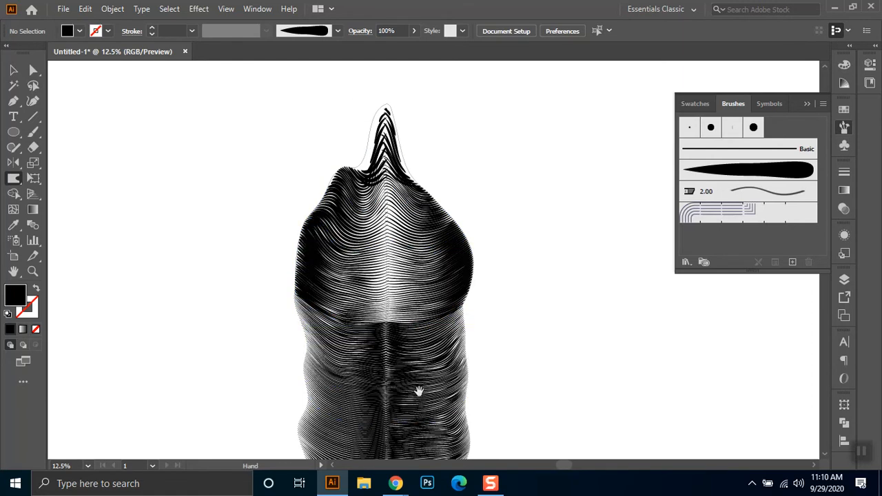
- Pull the right edges of the column and dome outward and up into pointed lobes
scroll(415, 325, down, 2)
mouse_move(467, 355)
mouse_down()
mouse_move(466, 333)
mouse_move(516, 324)
mouse_up()
drag(454, 265, 511, 233)
mouse_move(432, 252)
mouse_down()
mouse_move(463, 214)
mouse_move(401, 207)
mouse_move(410, 195)
mouse_move(388, 163)
mouse_move(432, 126)
mouse_move(428, 98)
mouse_up()
- Pull the left edges of the dome and column outward into a series of pointed lobes down the tower
mouse_move(331, 165)
mouse_down()
mouse_move(315, 147)
mouse_move(303, 96)
mouse_up()
mouse_move(313, 204)
mouse_down()
mouse_move(294, 195)
mouse_move(260, 151)
mouse_up()
mouse_move(303, 272)
mouse_down()
mouse_move(278, 269)
mouse_move(261, 249)
mouse_up()
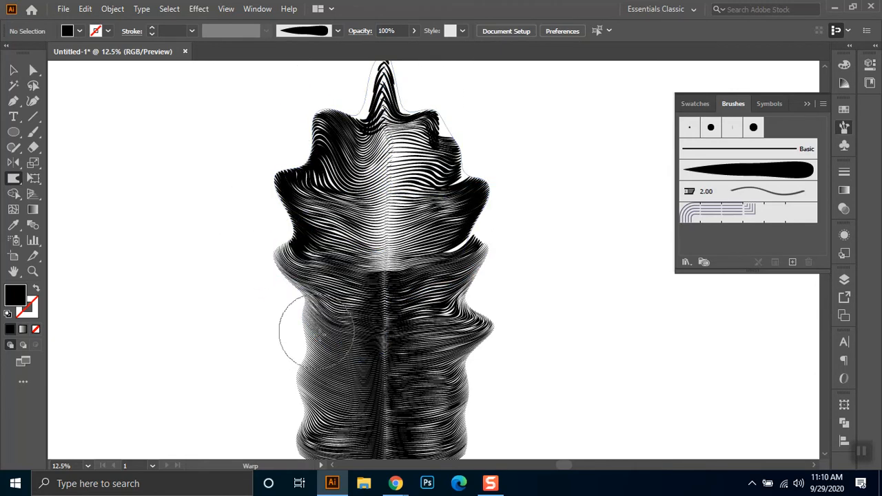
drag(313, 336, 253, 313)
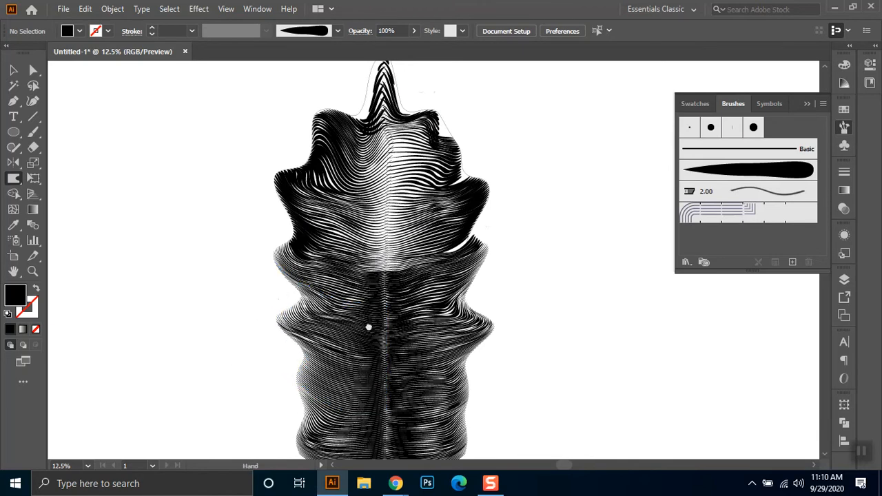
scroll(367, 297, down, 3)
mouse_move(355, 308)
mouse_down()
mouse_move(272, 268)
mouse_move(267, 276)
mouse_up()
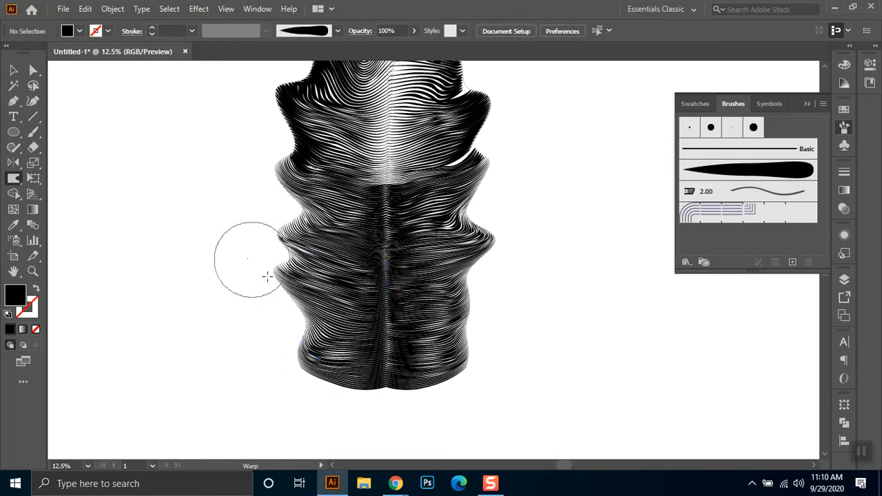
mouse_move(326, 208)
mouse_down()
mouse_move(298, 186)
mouse_move(278, 190)
mouse_move(259, 164)
mouse_up()
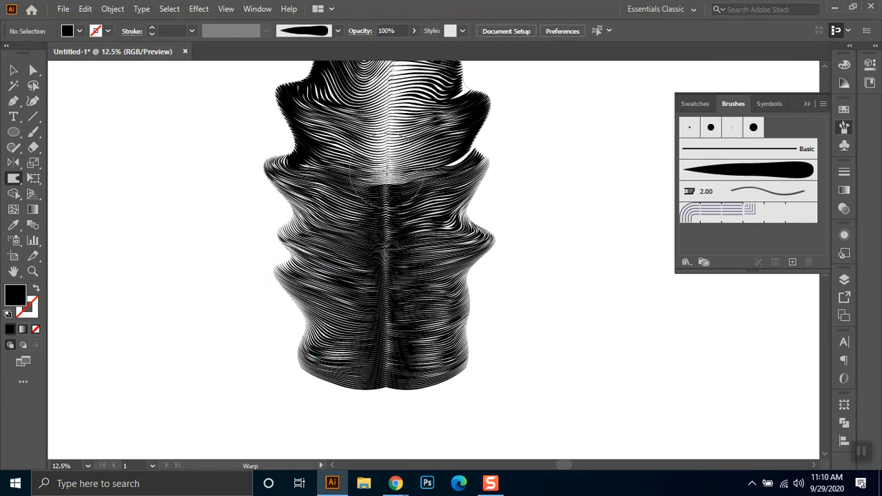
- Reshape the lobes on the dome's left side upward and warp the lines along the tower's centre
drag(371, 148, 372, 265)
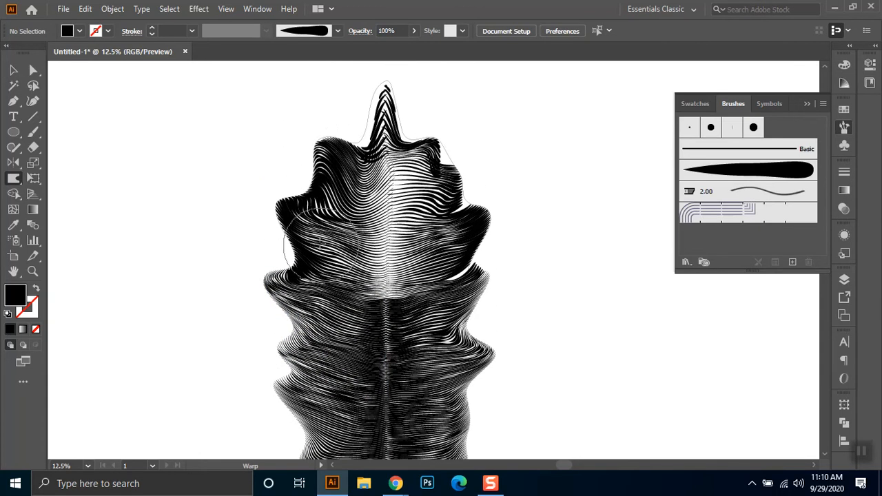
mouse_move(279, 203)
mouse_down()
mouse_move(255, 174)
mouse_move(289, 184)
mouse_up()
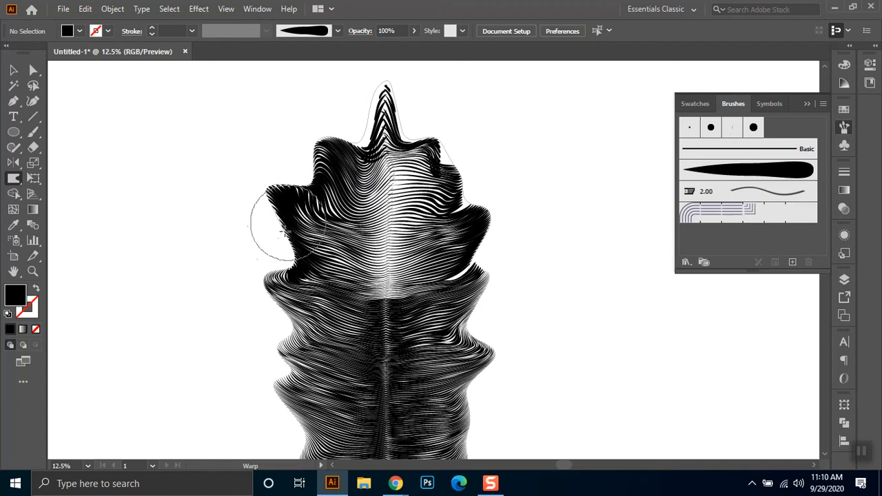
mouse_move(284, 233)
mouse_down()
mouse_move(274, 228)
mouse_move(316, 201)
mouse_up()
mouse_move(305, 148)
mouse_down()
mouse_move(319, 135)
mouse_move(357, 138)
mouse_move(370, 95)
mouse_up()
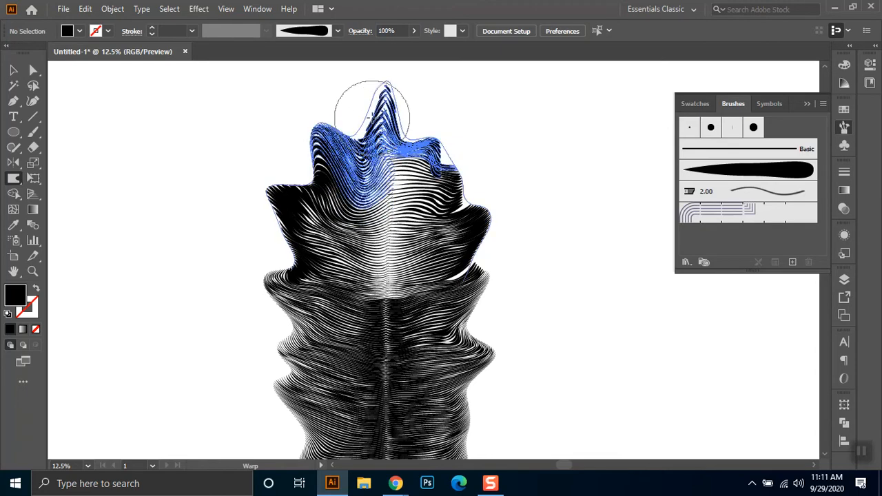
mouse_move(370, 196)
mouse_down()
mouse_move(387, 190)
mouse_move(390, 200)
mouse_up()
drag(384, 269, 391, 259)
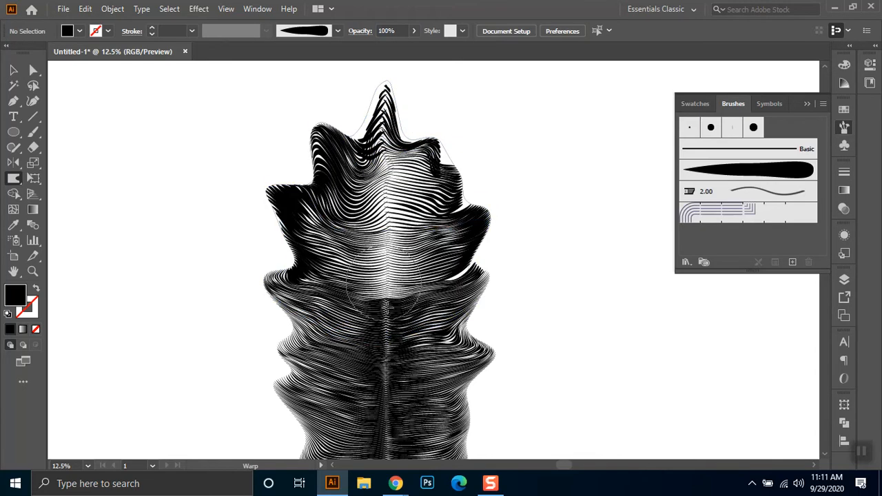
drag(391, 339, 387, 360)
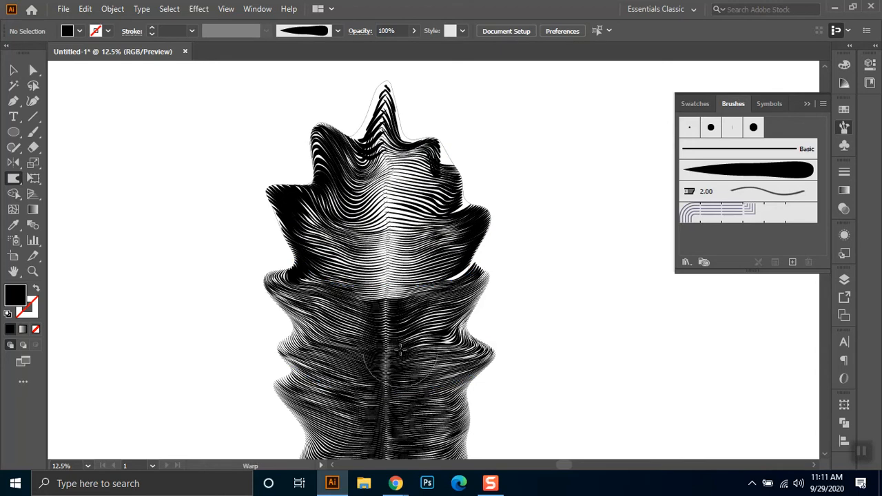
- Warp the right side of the dome and column further, swirling the lines near the column's middle right edge
drag(498, 218, 502, 235)
drag(476, 376, 471, 418)
mouse_move(434, 379)
mouse_down()
mouse_move(452, 411)
mouse_move(449, 383)
mouse_up()
drag(445, 415, 487, 428)
mouse_move(441, 398)
mouse_down()
mouse_move(452, 378)
mouse_move(487, 374)
mouse_move(499, 343)
mouse_move(482, 382)
mouse_up()
- Pull the column's lower corners out into pointed feet and stretch the dome's shoulders and tip upward
key(ctrl+minus)
key(ctrl+minus)
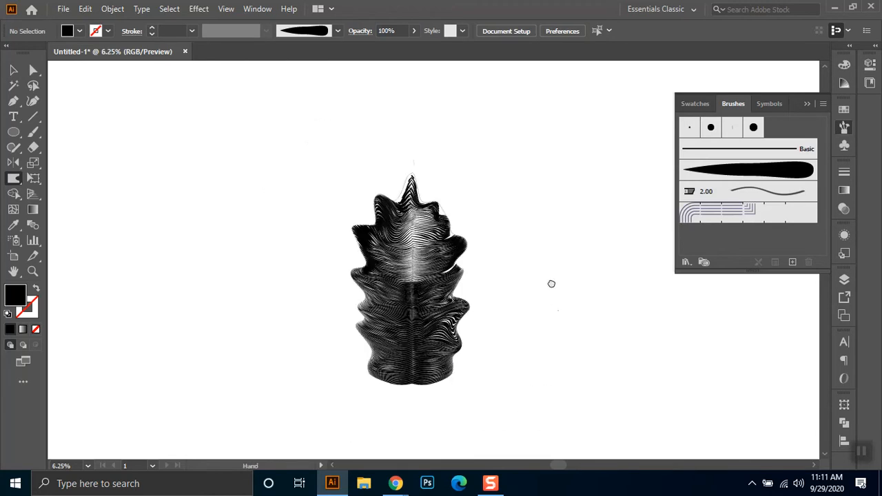
mouse_move(370, 347)
mouse_down()
mouse_move(381, 354)
mouse_move(345, 370)
mouse_move(366, 350)
mouse_move(347, 378)
mouse_move(358, 354)
mouse_move(448, 365)
mouse_move(459, 388)
mouse_move(434, 370)
mouse_move(464, 398)
mouse_move(428, 348)
mouse_up()
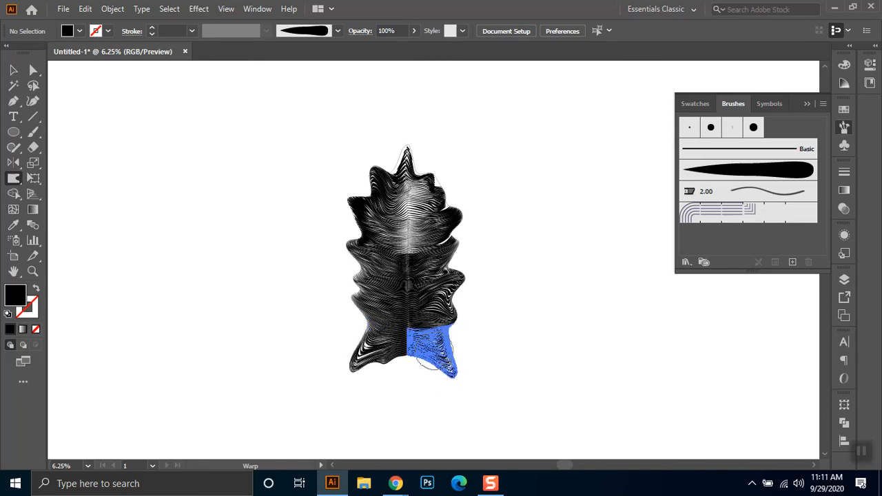
drag(358, 360, 351, 378)
mouse_move(373, 322)
mouse_down()
mouse_move(345, 299)
mouse_move(351, 292)
mouse_move(330, 255)
mouse_move(341, 263)
mouse_up()
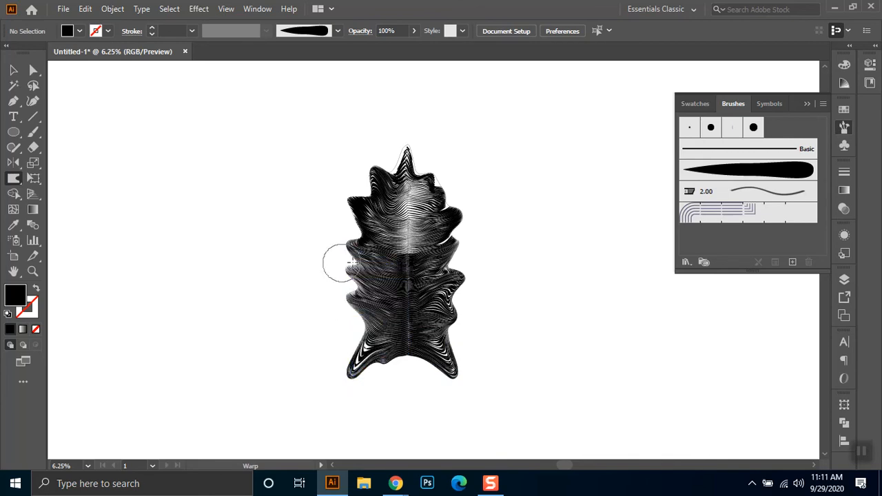
mouse_move(441, 193)
mouse_down()
mouse_move(453, 167)
mouse_move(429, 159)
mouse_move(360, 172)
mouse_move(380, 163)
mouse_move(407, 125)
mouse_up()
mouse_move(399, 172)
mouse_down()
mouse_move(409, 127)
mouse_move(382, 161)
mouse_move(379, 152)
mouse_move(389, 165)
mouse_move(409, 164)
mouse_up()
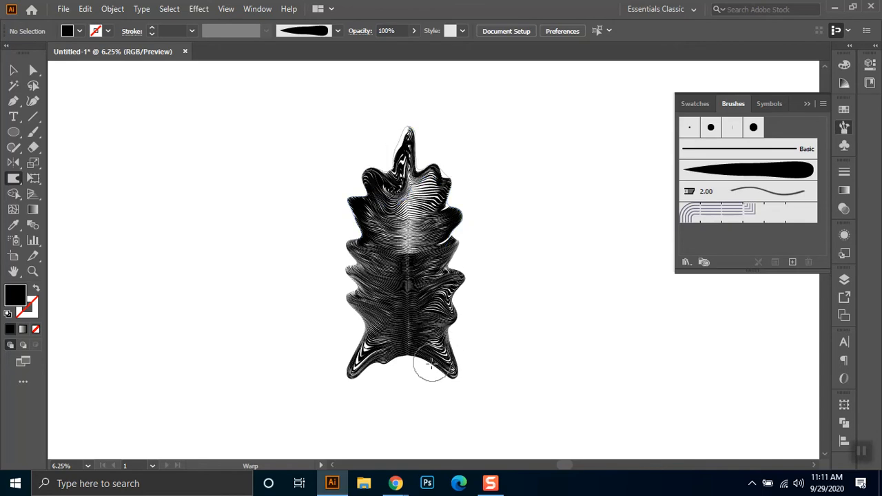
- Nudge the lines along the tower's right side outward and pull the left lobes out into points slanting upward
mouse_move(379, 260)
mouse_down()
mouse_move(371, 273)
mouse_move(391, 319)
mouse_move(460, 314)
mouse_up()
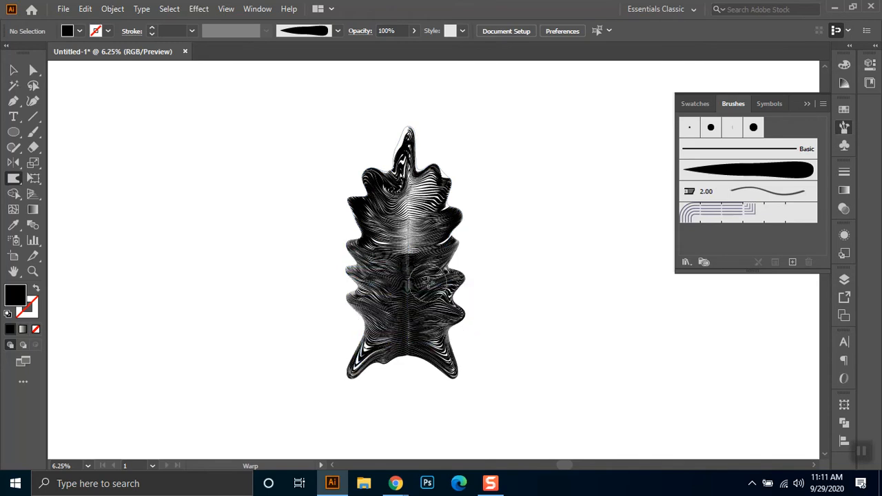
drag(470, 232, 452, 219)
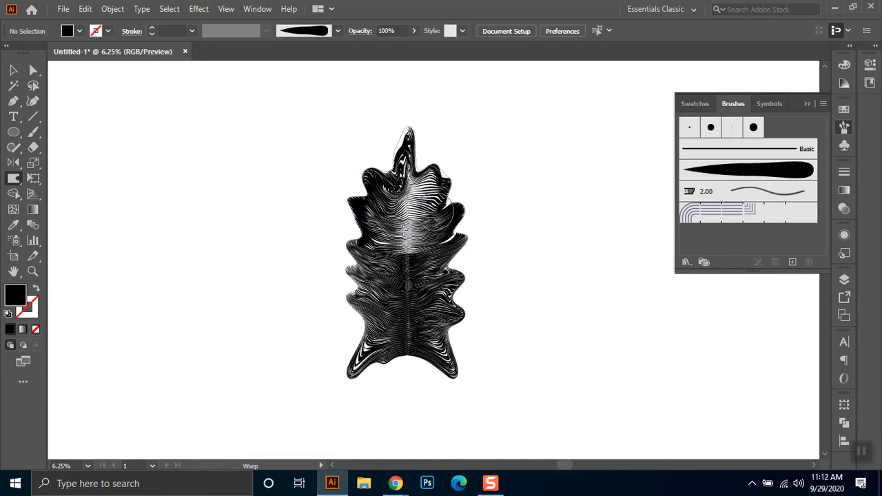
drag(353, 209, 331, 186)
drag(348, 251, 331, 230)
drag(351, 280, 325, 262)
drag(364, 303, 348, 300)
- Reshape the inner edges of the column's pointed feet and the arch between them
scroll(379, 365, down, 1)
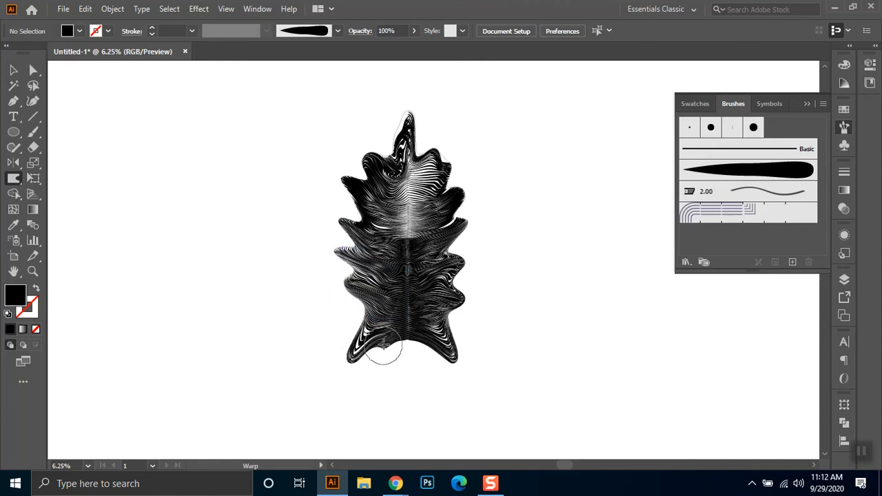
drag(384, 343, 365, 352)
drag(364, 353, 334, 355)
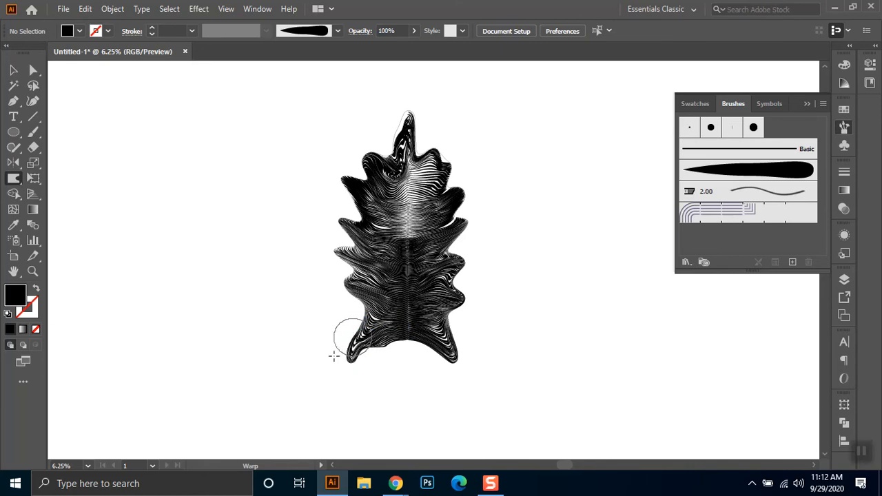
mouse_move(425, 352)
mouse_down()
mouse_move(466, 363)
mouse_move(452, 328)
mouse_move(436, 318)
mouse_up()
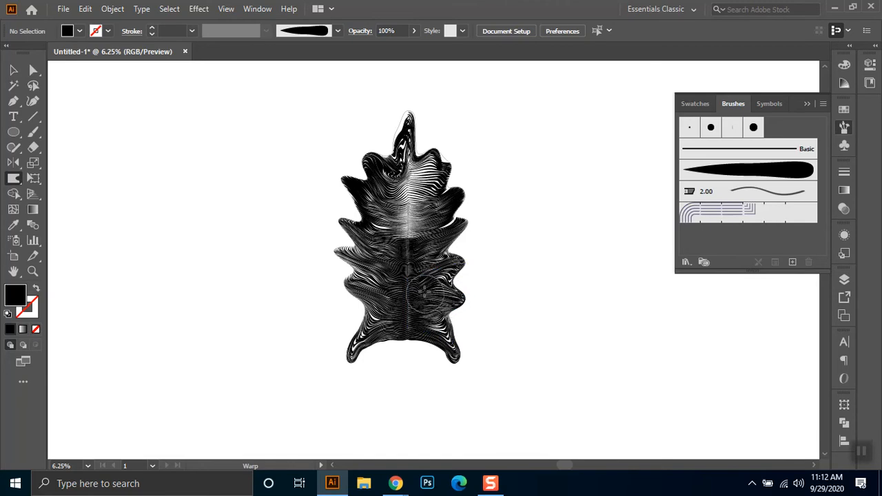
mouse_move(367, 285)
mouse_down()
mouse_move(353, 288)
mouse_move(337, 256)
mouse_move(353, 224)
mouse_up()
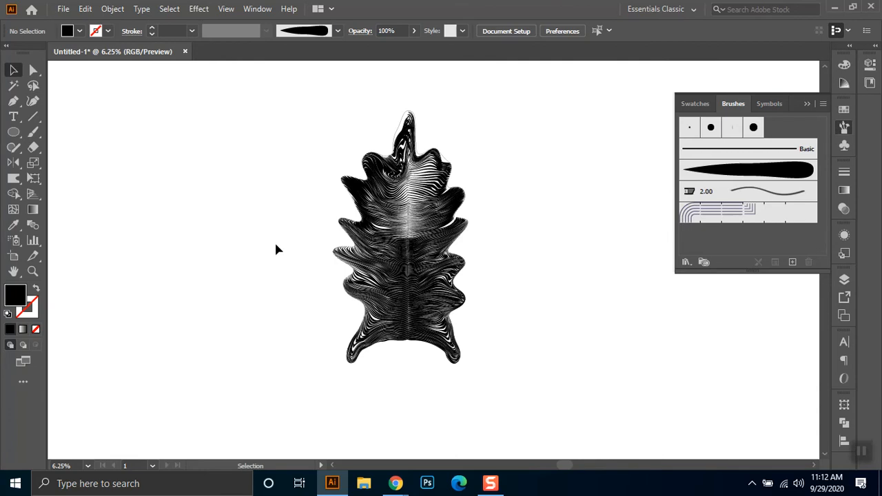
- Try to delete the stray outline around the dome from the selected artwork, and undo the deletion
click(418, 208)
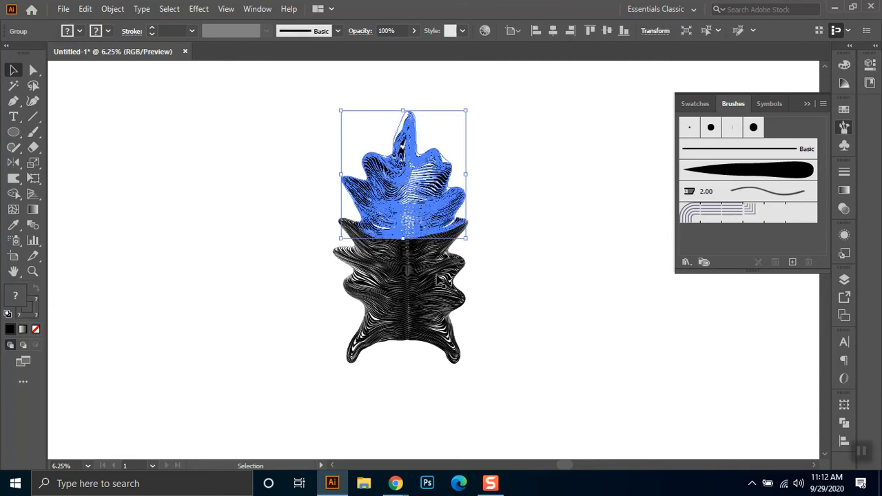
drag(312, 387, 310, 386)
click(514, 233)
scroll(492, 144, up, 2)
click(310, 112)
click(305, 107)
click(308, 110)
key(Delete)
key(ctrl+z)
key(ctrl+z)
- Isolate the dome group, delete its thin outline path, and leave isolation mode
click(300, 120)
click(302, 120)
double_click(303, 121)
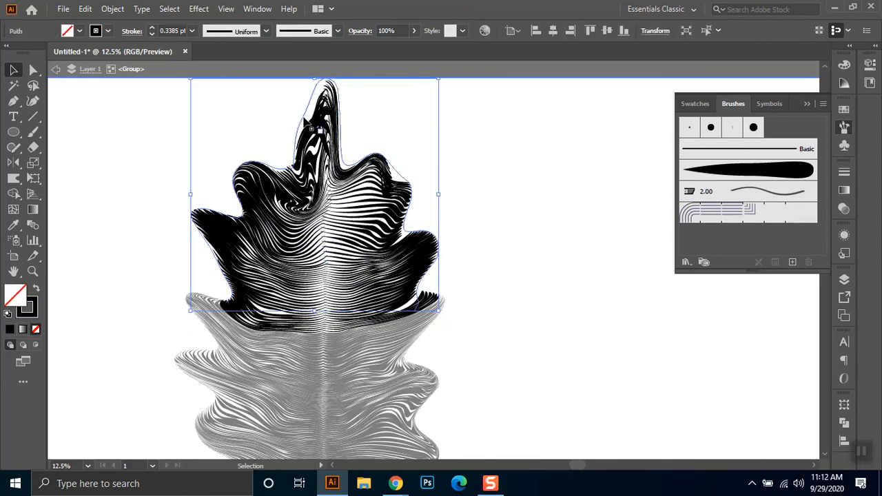
key(Delete)
double_click(490, 199)
scroll(501, 219, down, 2)
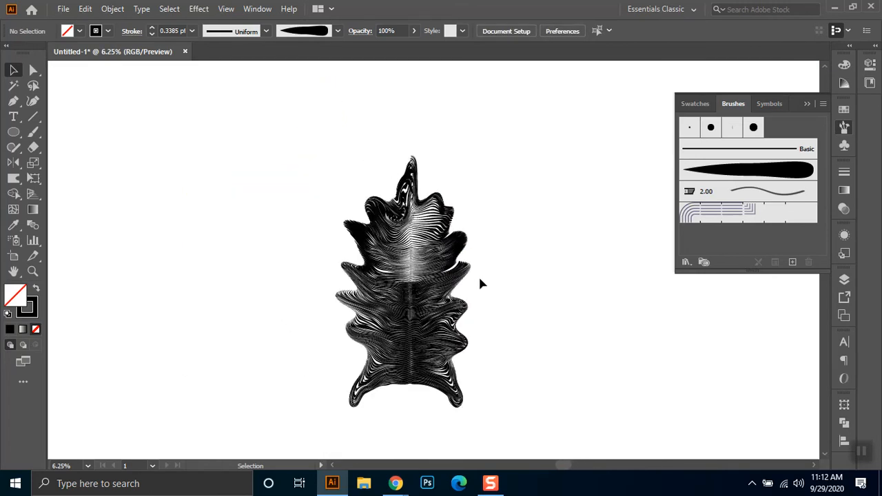
drag(531, 207, 465, 197)
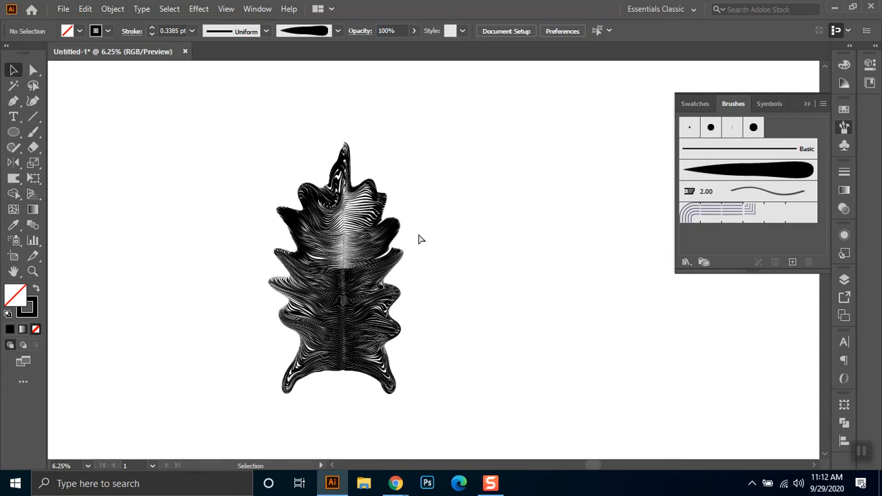
key(shift+x)
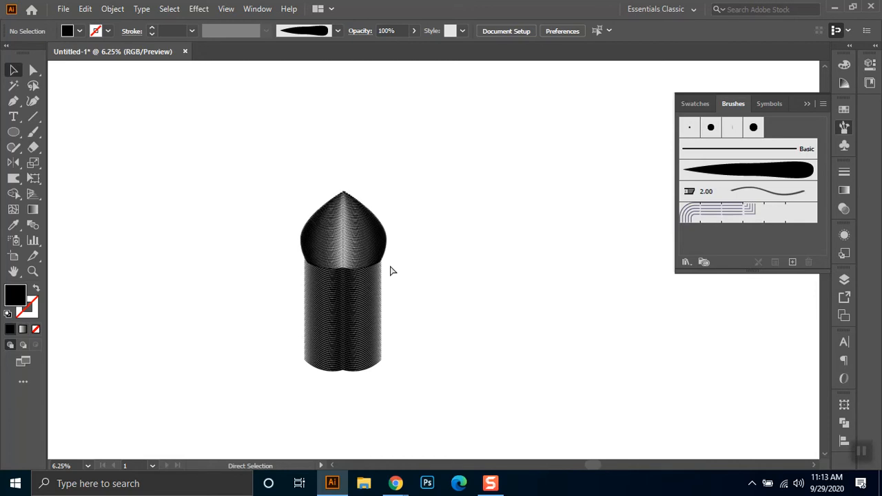
- Isolate the unwarped dome's group, delete the thin outline path around its edge, and exit the group
scroll(358, 223, up, 1)
scroll(357, 213, up, 4)
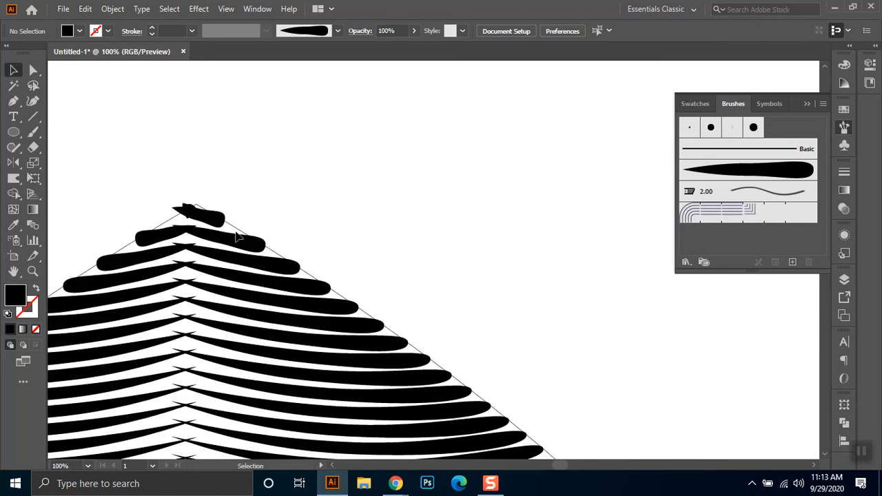
click(237, 233)
double_click(237, 235)
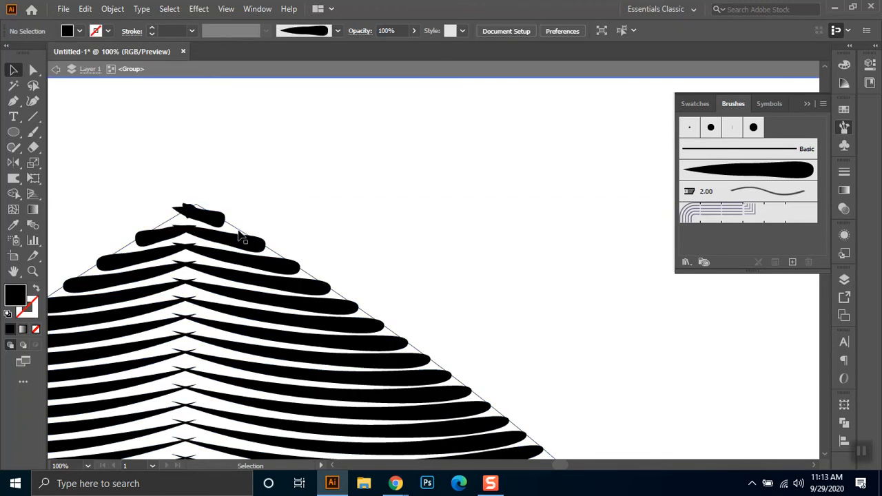
click(239, 235)
key(Delete)
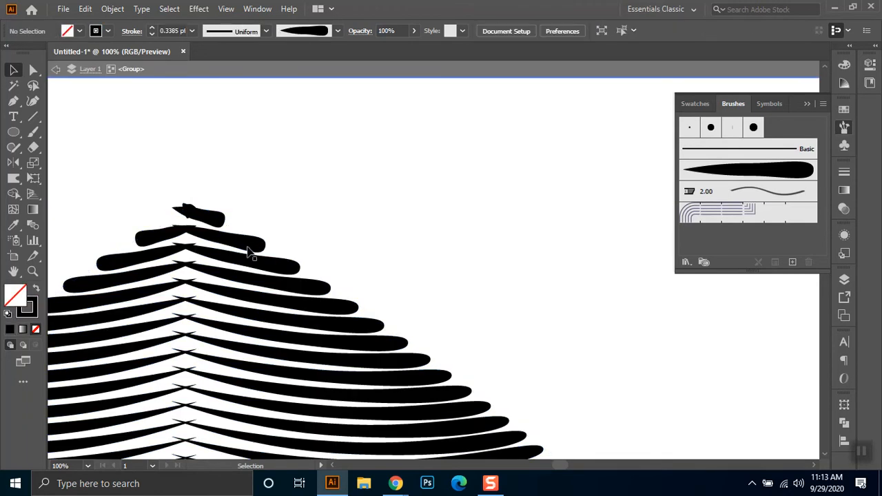
scroll(249, 252, down, 2)
scroll(252, 253, down, 6)
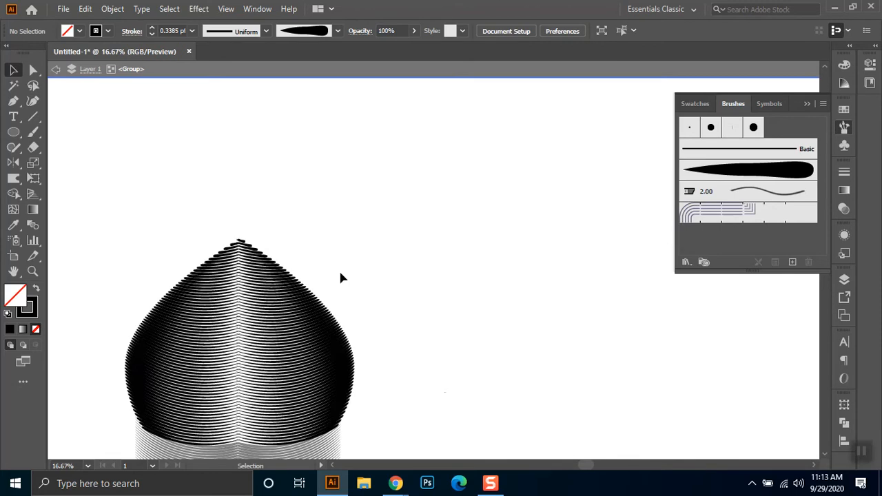
key(Escape)
drag(444, 324, 435, 255)
- Keep the Warp brush at 600 px wide and high and pull the dome's left edge outward into rounded, rising lobes
double_click(13, 181)
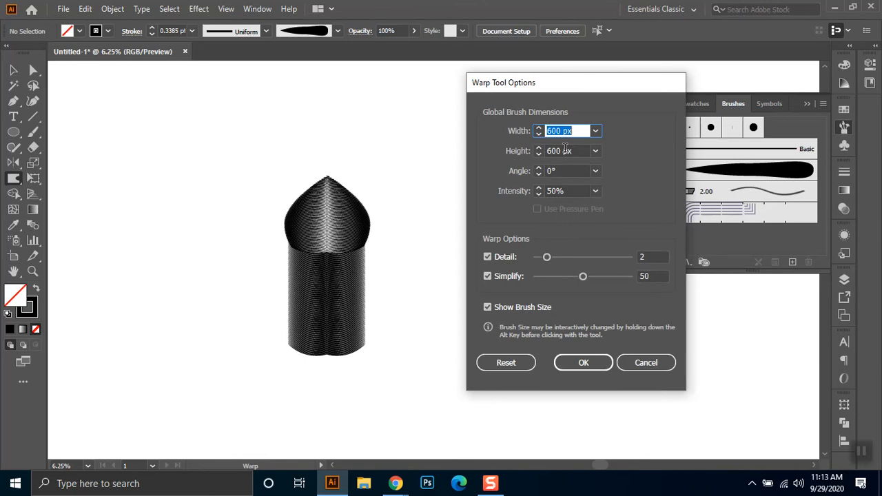
click(573, 363)
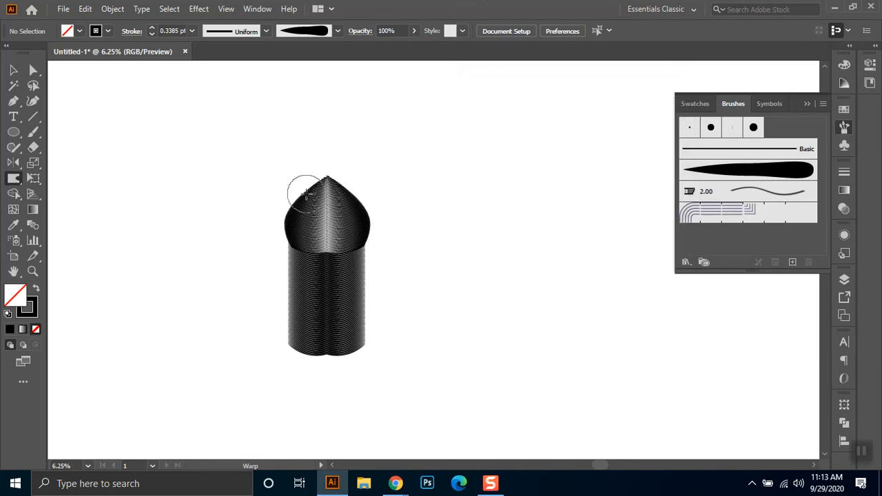
scroll(287, 213, up, 3)
drag(344, 143, 343, 83)
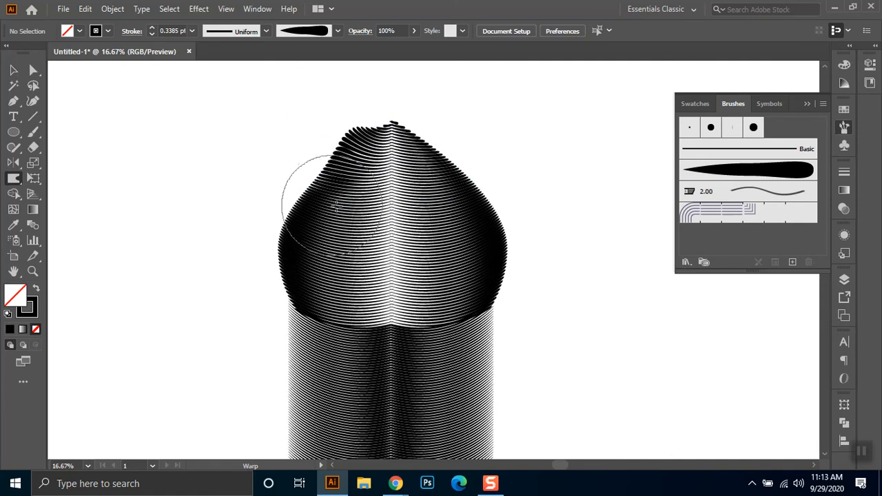
drag(343, 206, 300, 158)
mouse_move(310, 248)
mouse_down()
mouse_move(275, 197)
mouse_move(262, 200)
mouse_up()
mouse_move(310, 299)
mouse_down()
mouse_move(324, 315)
mouse_move(250, 275)
mouse_up()
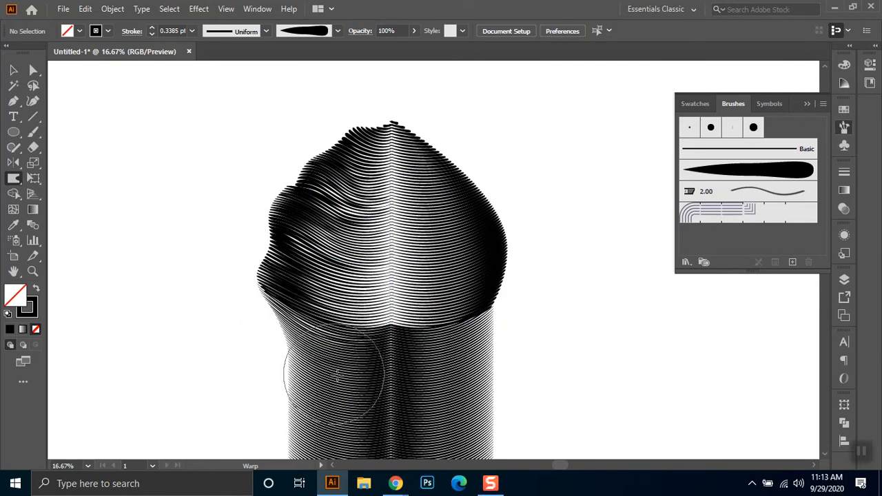
- Pull the column's left edge outward into a series of pointed lobes and draw its lower-left corner into a foot
mouse_move(327, 386)
mouse_down()
mouse_move(307, 386)
mouse_move(231, 358)
mouse_up()
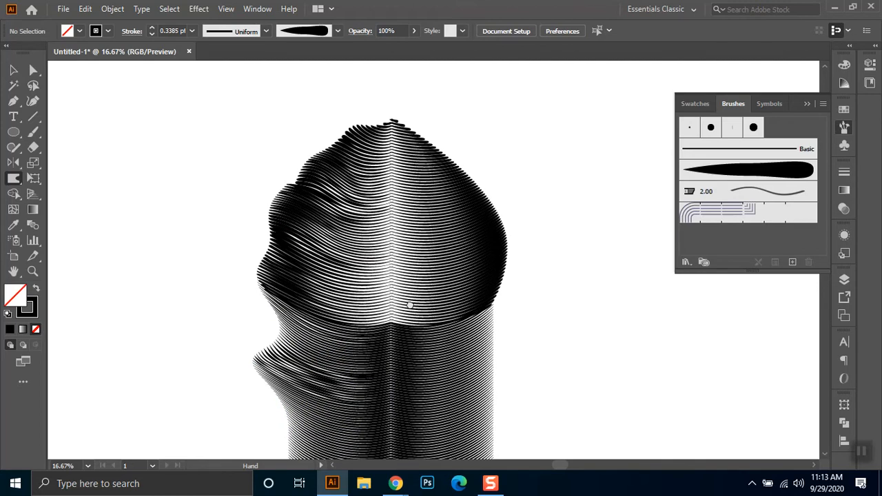
drag(403, 341, 420, 216)
mouse_move(354, 309)
mouse_down()
mouse_move(321, 311)
mouse_move(229, 275)
mouse_up()
drag(386, 337, 385, 267)
drag(366, 312, 173, 354)
drag(438, 372, 437, 327)
mouse_move(355, 324)
mouse_down()
mouse_move(297, 331)
mouse_move(237, 372)
mouse_up()
drag(255, 320, 205, 363)
drag(313, 307, 284, 352)
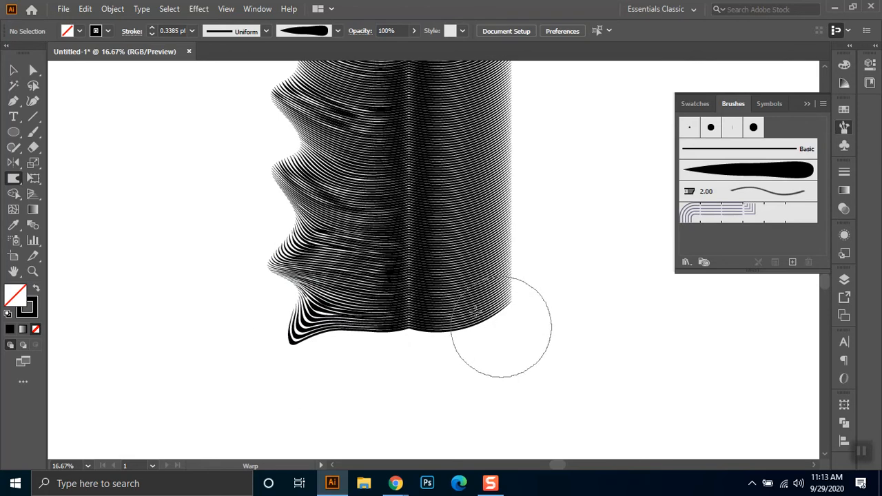
- Draw the column's lower-right corner out into a foot and pull its right edge into lobes
mouse_move(459, 341)
mouse_down()
mouse_move(482, 338)
mouse_move(579, 404)
mouse_move(540, 361)
mouse_move(596, 385)
mouse_move(586, 378)
mouse_up()
mouse_move(518, 322)
mouse_down()
mouse_move(606, 381)
mouse_move(538, 344)
mouse_move(590, 362)
mouse_move(573, 338)
mouse_up()
mouse_move(454, 268)
mouse_down()
mouse_move(544, 261)
mouse_move(584, 236)
mouse_up()
drag(463, 348, 420, 367)
mouse_move(443, 327)
mouse_down()
mouse_move(514, 272)
mouse_move(525, 251)
mouse_up()
mouse_move(439, 270)
mouse_down()
mouse_move(433, 378)
mouse_move(500, 333)
mouse_move(552, 271)
mouse_up()
- Warp the upper column's right edge and the dome's right side outward into upward-pointing lobes
mouse_move(441, 310)
mouse_down()
mouse_move(433, 366)
mouse_move(429, 330)
mouse_move(558, 236)
mouse_move(438, 360)
mouse_up()
drag(538, 273, 566, 247)
drag(417, 351, 407, 408)
drag(383, 331, 434, 296)
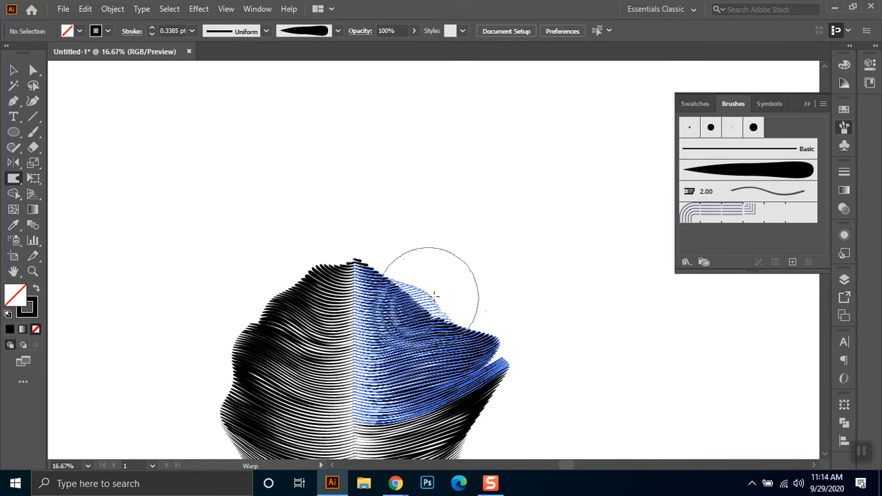
drag(476, 262, 482, 256)
drag(400, 395, 394, 430)
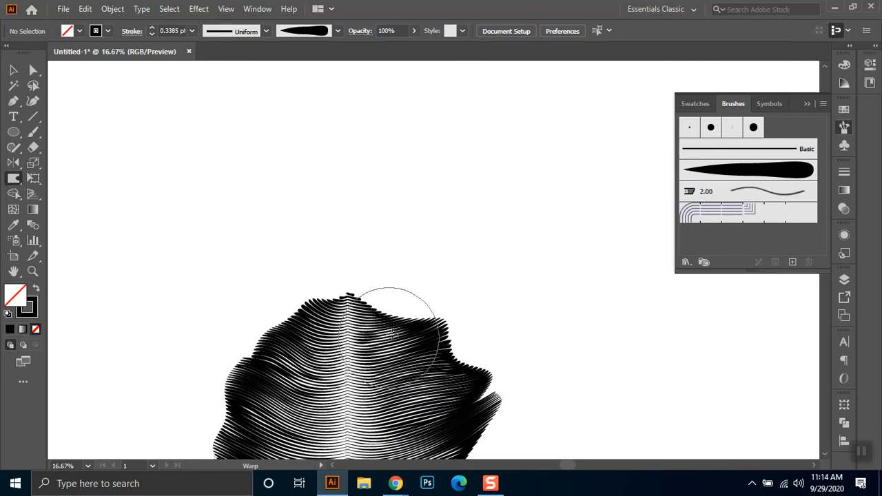
drag(393, 332, 410, 302)
drag(433, 259, 432, 257)
- Pull the dome's shoulders and sides outward on both sides below the tip
drag(361, 320, 359, 201)
drag(321, 323, 246, 226)
drag(414, 299, 458, 228)
drag(281, 359, 191, 336)
drag(437, 372, 469, 350)
- Widen the lobes around the dome's base and the top of the column on both sides
key(space)
mouse_move(523, 370)
mouse_down()
mouse_move(526, 283)
mouse_move(542, 216)
mouse_up()
drag(236, 271, 175, 292)
mouse_move(449, 299)
mouse_down()
mouse_move(546, 279)
mouse_move(583, 293)
mouse_up()
key(space)
drag(538, 355, 535, 252)
mouse_move(311, 275)
mouse_down()
mouse_move(258, 235)
mouse_move(207, 237)
mouse_up()
mouse_move(447, 260)
mouse_down()
mouse_move(523, 240)
mouse_move(606, 242)
mouse_up()
- Stretch the column's middle and lower lobes outward on both sides and extend the lower-right foot
key(space)
drag(344, 272, 386, 183)
drag(290, 270, 204, 266)
mouse_move(286, 231)
mouse_down()
mouse_move(303, 218)
mouse_move(237, 203)
mouse_up()
mouse_move(485, 261)
mouse_down()
mouse_move(527, 228)
mouse_move(600, 252)
mouse_up()
drag(514, 193, 561, 167)
drag(266, 364, 199, 320)
drag(476, 337, 557, 315)
drag(264, 420, 186, 437)
drag(473, 428, 605, 428)
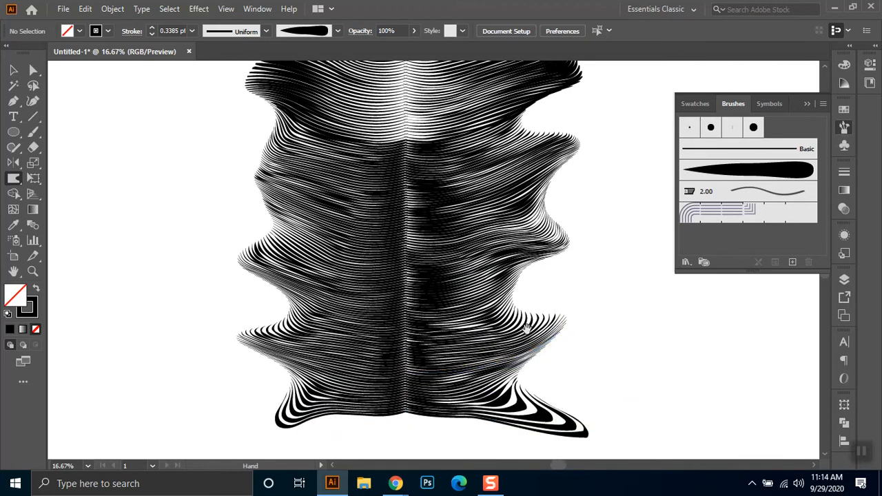
- Pull out the left lobe at the column's top and stretch the lobes on the dome's right edge
drag(526, 329, 525, 396)
mouse_move(307, 267)
mouse_down()
mouse_move(246, 211)
mouse_move(198, 234)
mouse_up()
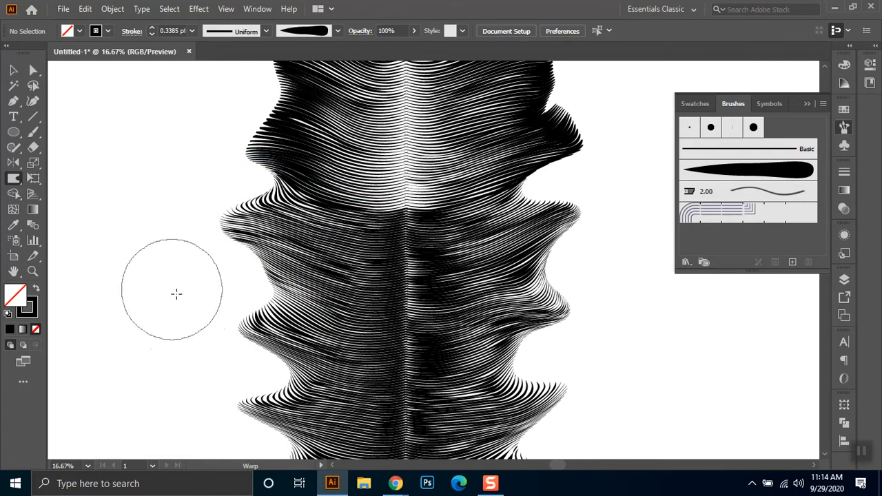
drag(378, 362, 365, 467)
mouse_move(207, 232)
mouse_down()
mouse_move(197, 209)
mouse_move(183, 234)
mouse_move(189, 217)
mouse_move(175, 213)
mouse_up()
mouse_move(221, 172)
mouse_down()
mouse_move(238, 142)
mouse_move(225, 138)
mouse_move(228, 128)
mouse_move(248, 118)
mouse_move(236, 92)
mouse_move(250, 137)
mouse_move(218, 112)
mouse_up()
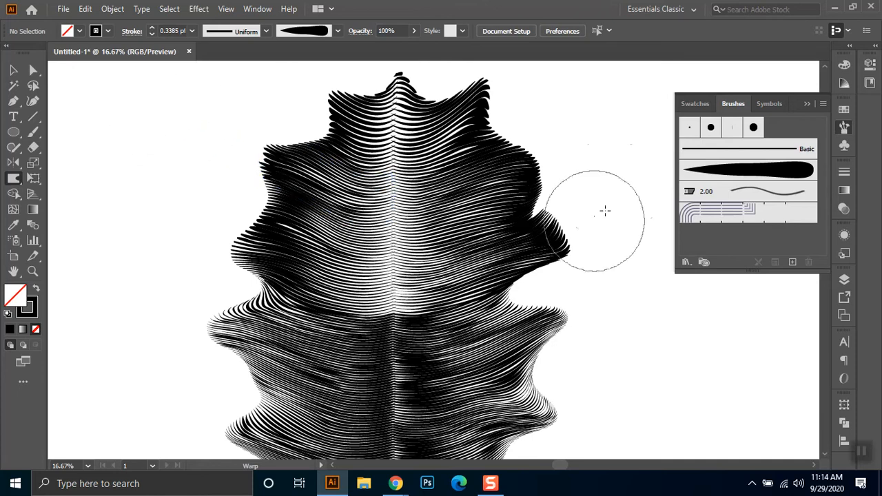
drag(589, 219, 628, 227)
mouse_move(556, 147)
mouse_down()
mouse_move(585, 132)
mouse_move(616, 92)
mouse_up()
mouse_move(565, 132)
mouse_down()
mouse_move(573, 118)
mouse_move(587, 118)
mouse_up()
drag(552, 182, 604, 313)
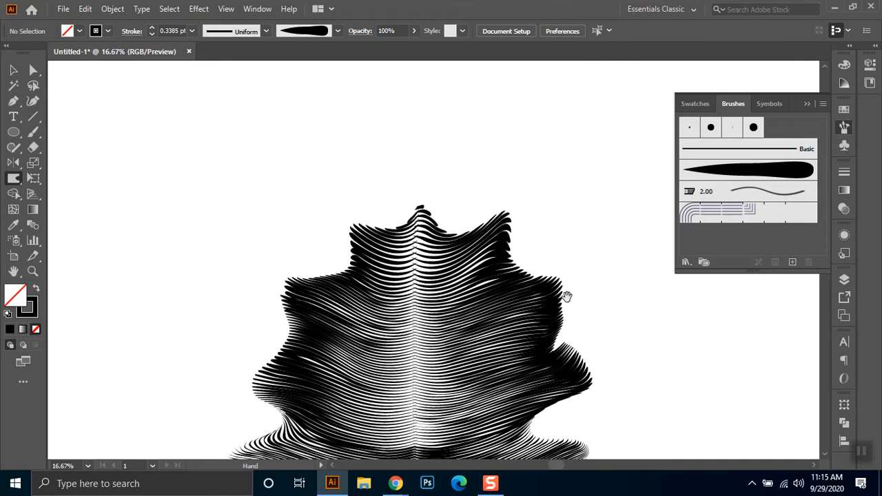
- Pull the dome's two upper shoulders up and outward into long, pointed horns beside the tip
drag(429, 204, 417, 132)
mouse_move(417, 177)
mouse_down()
mouse_move(411, 172)
mouse_move(423, 159)
mouse_move(406, 181)
mouse_move(351, 208)
mouse_move(309, 148)
mouse_up()
drag(344, 197, 301, 142)
drag(540, 224, 576, 154)
drag(531, 199, 586, 134)
drag(522, 215, 552, 135)
scroll(574, 221, down, 3)
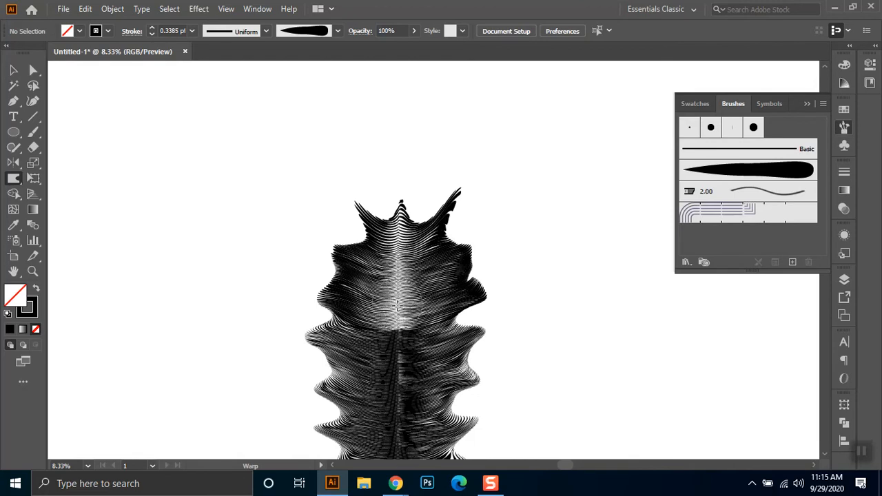
- Try pushing the lines upward along the tower's central axis, and undo the strokes
drag(392, 372, 399, 289)
drag(397, 336, 396, 243)
drag(408, 290, 395, 173)
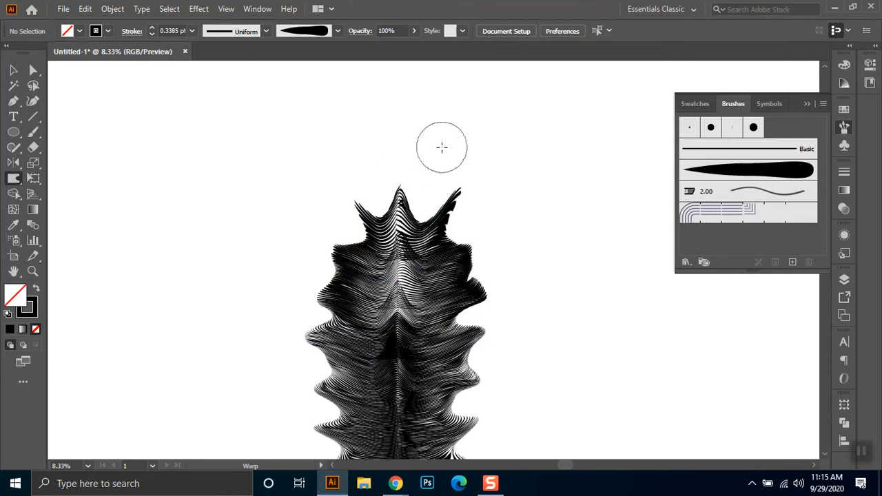
key(ctrl+z)
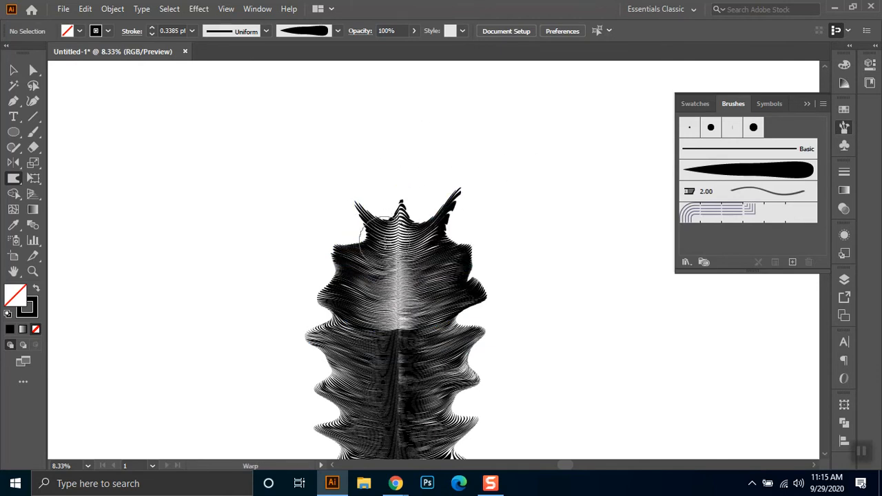
- Stretch the dome's central tip upward between the two horns and review the whole figure
drag(396, 233, 398, 156)
key(ctrl+0)
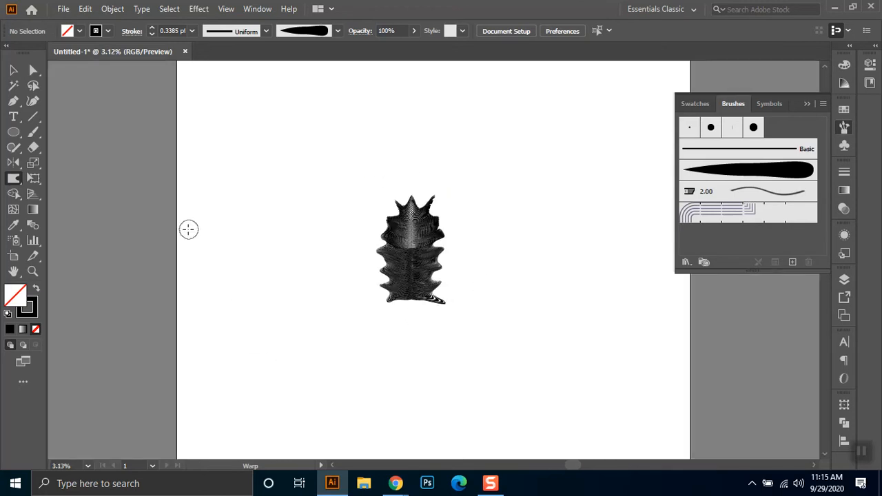
click(13, 70)
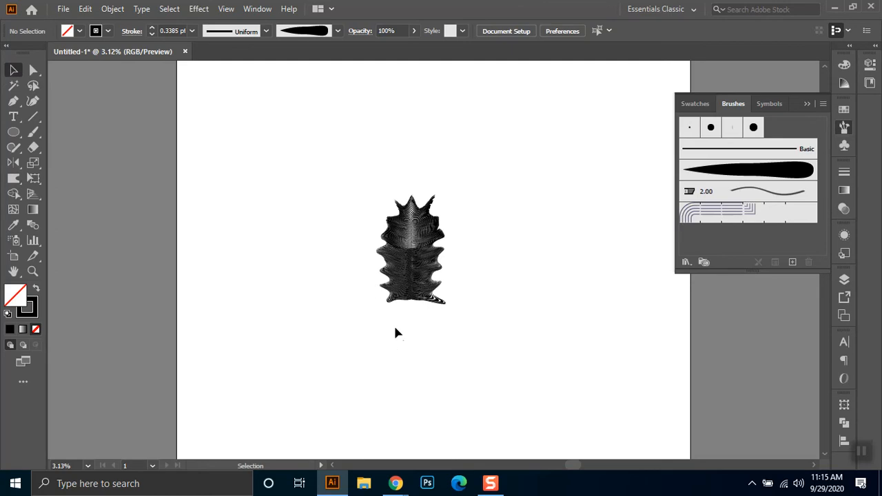
scroll(395, 324, up, 2)
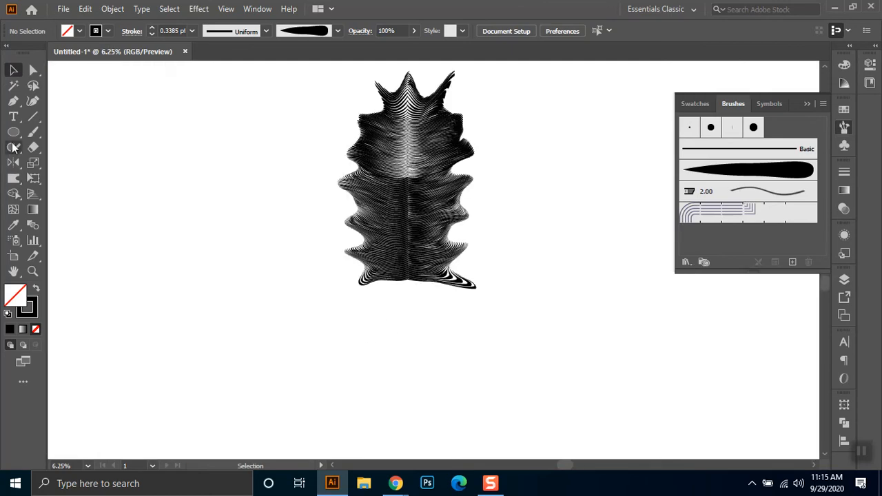
- Warp the column's side lobes farther outward on both sides and extend its lower-left foot into a point
click(13, 177)
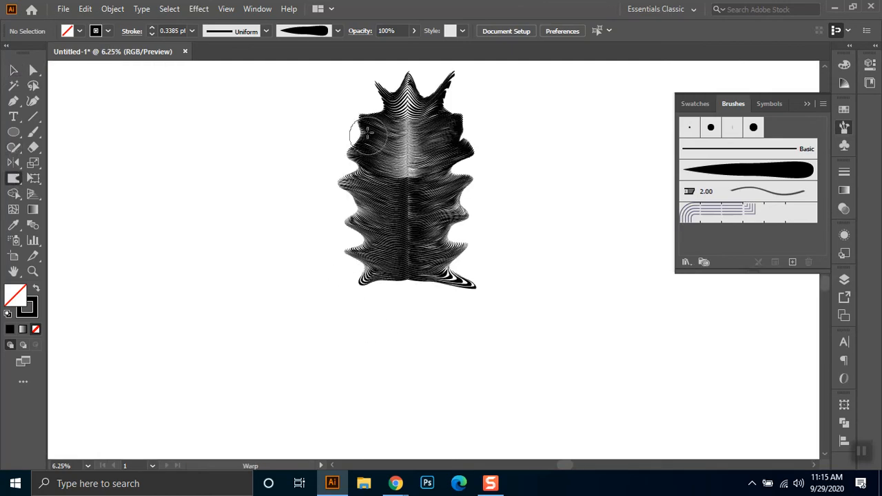
drag(362, 226, 321, 228)
drag(374, 253, 319, 270)
mouse_move(384, 281)
mouse_down()
mouse_move(301, 295)
mouse_move(323, 299)
mouse_up()
drag(433, 265, 519, 242)
drag(435, 240, 524, 209)
drag(439, 217, 496, 193)
drag(434, 195, 522, 158)
drag(367, 215, 236, 190)
drag(353, 180, 290, 144)
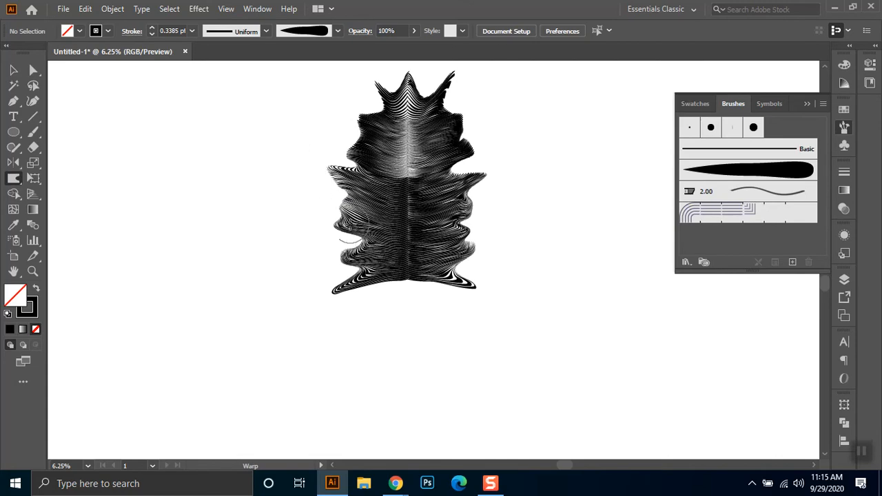
- Try pulling the column's lower-left lobe farther outward, and undo the stroke
mouse_move(362, 255)
mouse_down()
mouse_move(321, 248)
mouse_move(315, 259)
mouse_move(325, 253)
mouse_up()
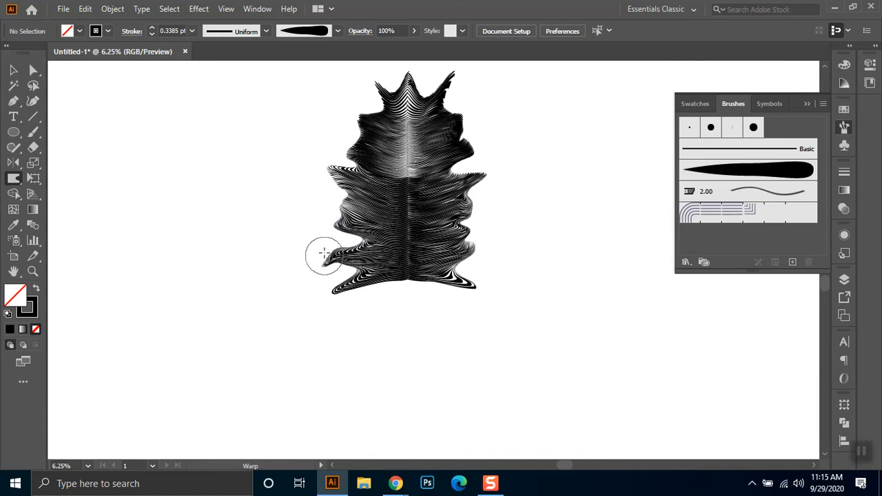
key(ctrl+z)
key(ctrl+z)
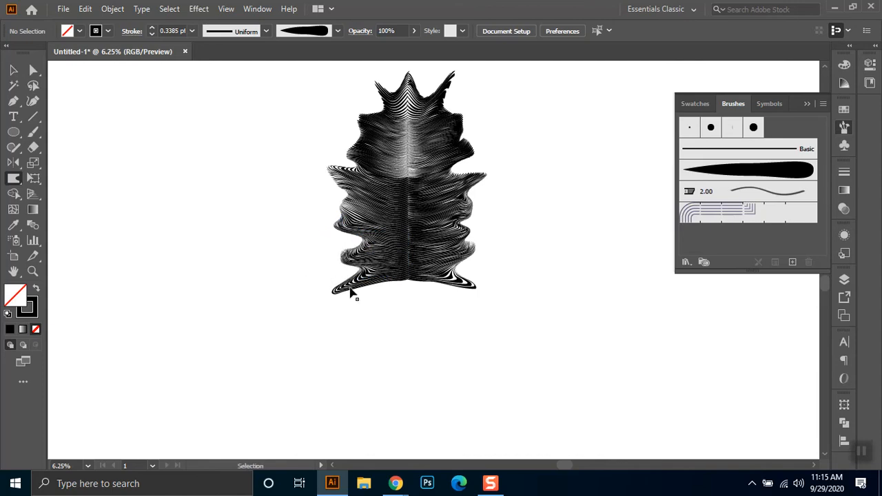
drag(349, 243, 350, 243)
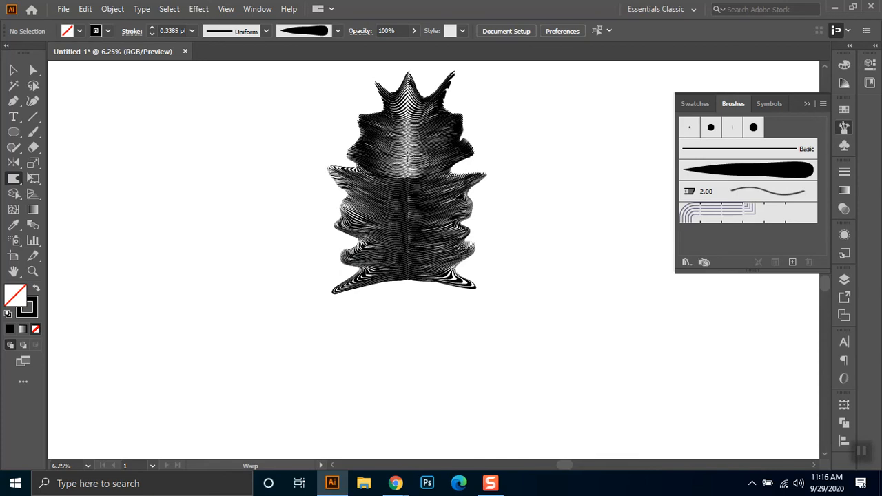
- Warp the dome's left shoulder up and outward and reshape the lobes low on both sides of the dome
drag(384, 131, 341, 81)
mouse_move(347, 114)
mouse_down()
mouse_move(337, 92)
mouse_move(324, 98)
mouse_move(376, 128)
mouse_move(333, 105)
mouse_up()
key(ctrl+z)
key(ctrl+z)
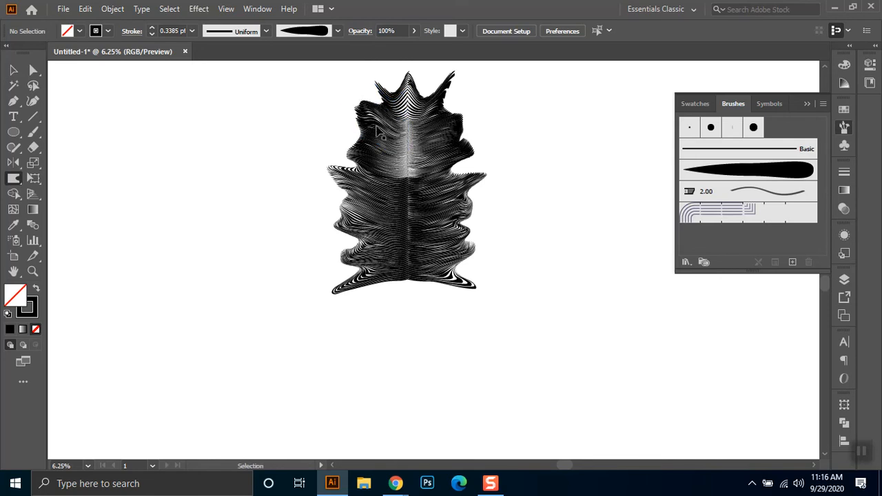
mouse_move(370, 158)
mouse_down()
mouse_move(346, 149)
mouse_move(342, 158)
mouse_up()
mouse_move(448, 174)
mouse_down()
mouse_move(465, 166)
mouse_move(455, 166)
mouse_up()
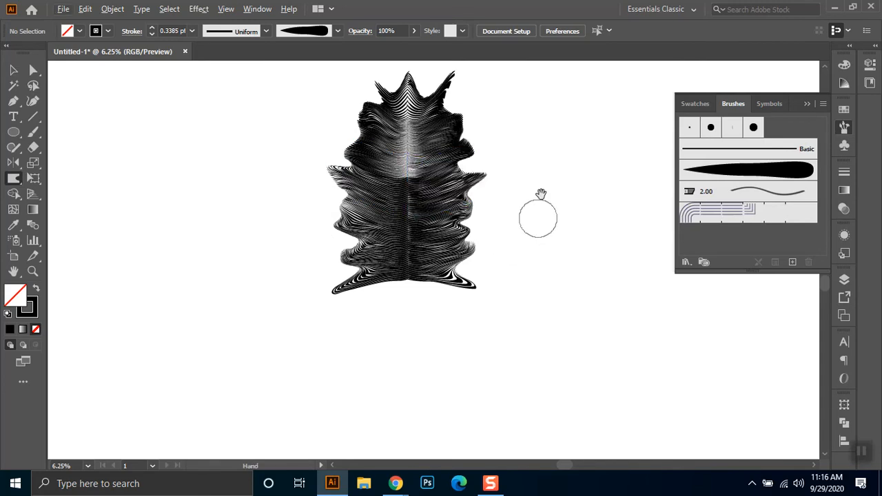
- Select the whole warped figure and place a duplicate beside it on the right
drag(549, 156, 524, 216)
click(14, 70)
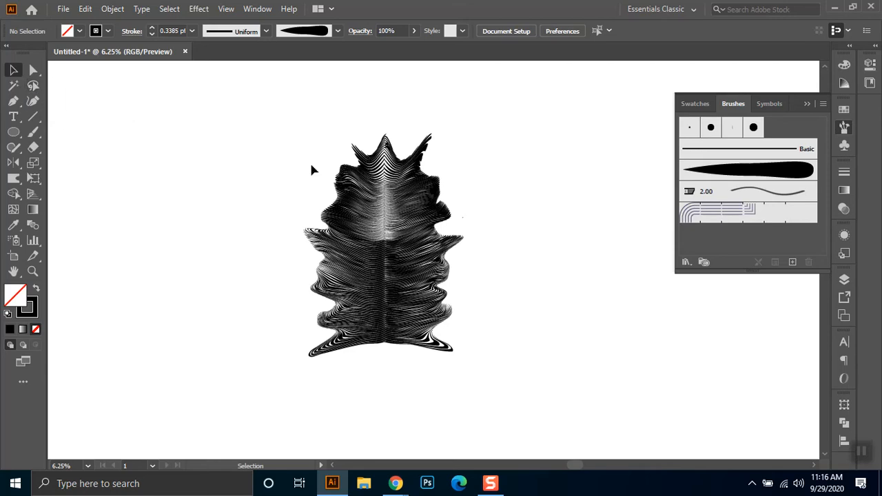
drag(448, 226, 288, 412)
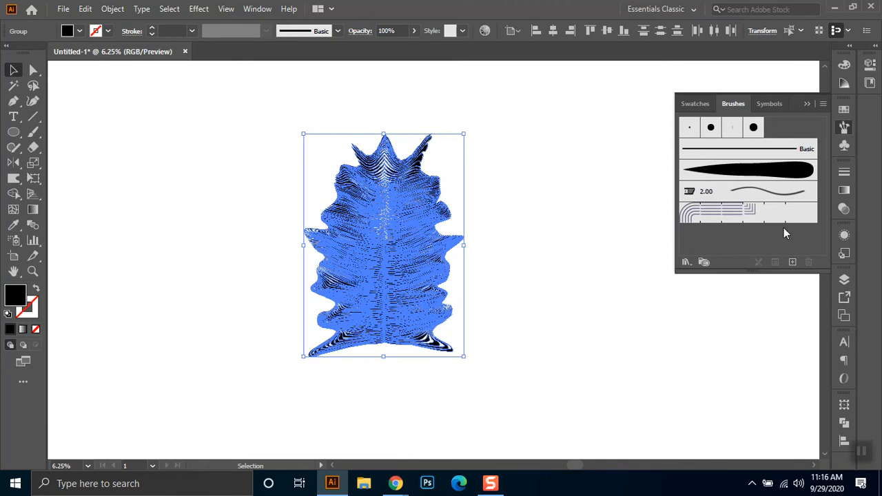
click(844, 190)
click(580, 124)
drag(345, 281, 561, 250)
drag(484, 177, 316, 215)
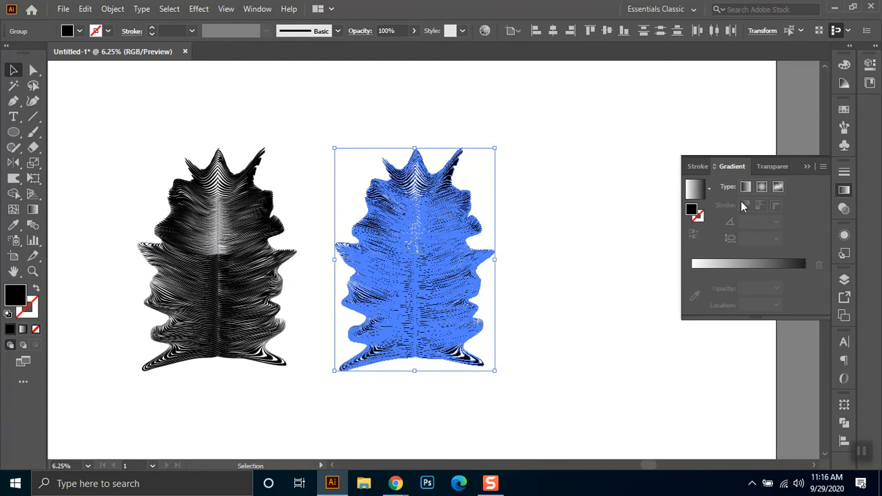
- Apply the linear white-to-black gradient to the copy's fill and add colour stops at about 27% and 72%
click(843, 191)
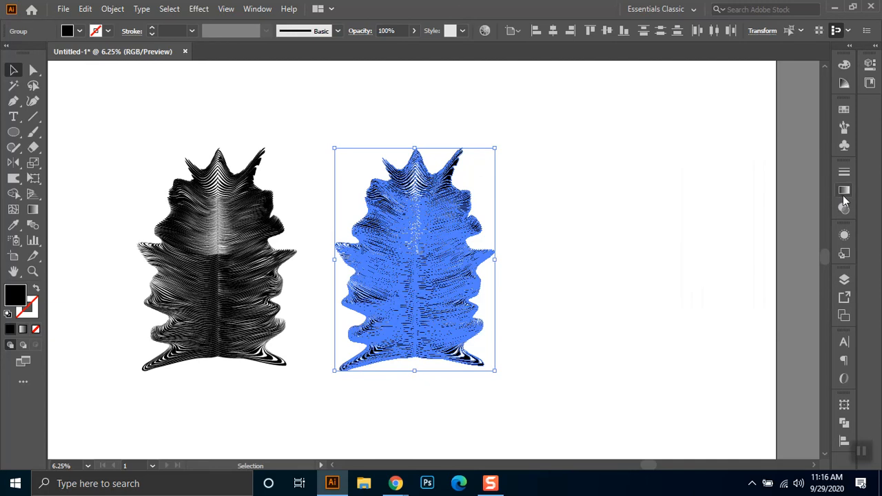
click(845, 191)
click(694, 194)
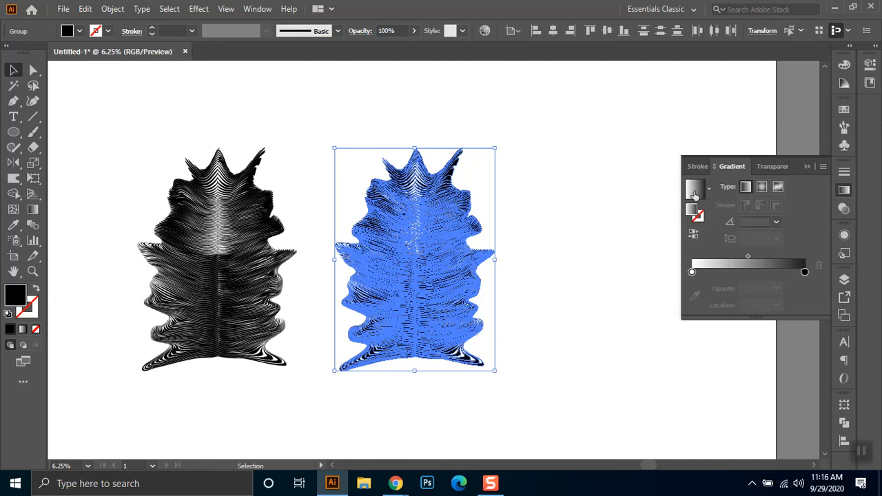
click(692, 272)
mouse_move(694, 272)
mouse_down()
mouse_move(755, 273)
mouse_move(700, 277)
mouse_up()
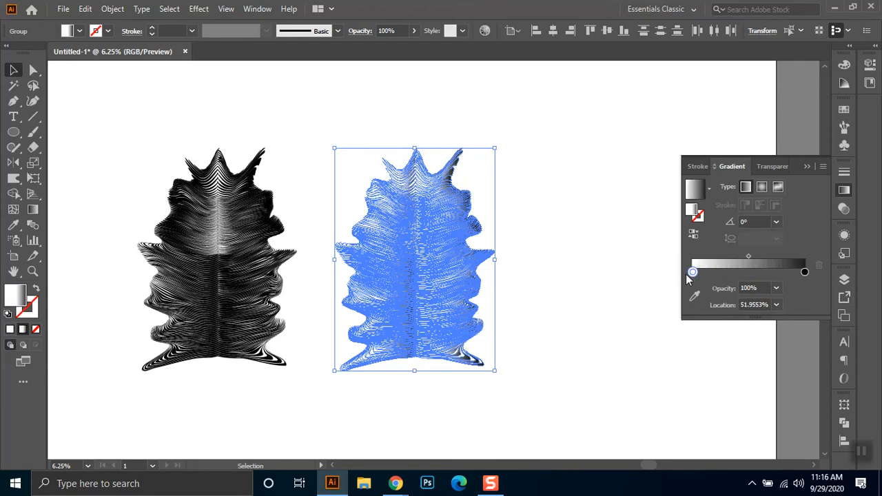
click(722, 272)
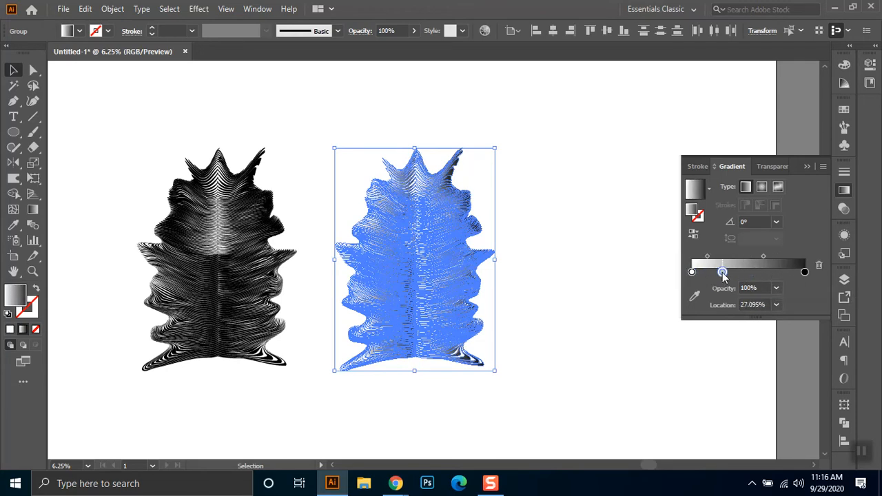
click(773, 273)
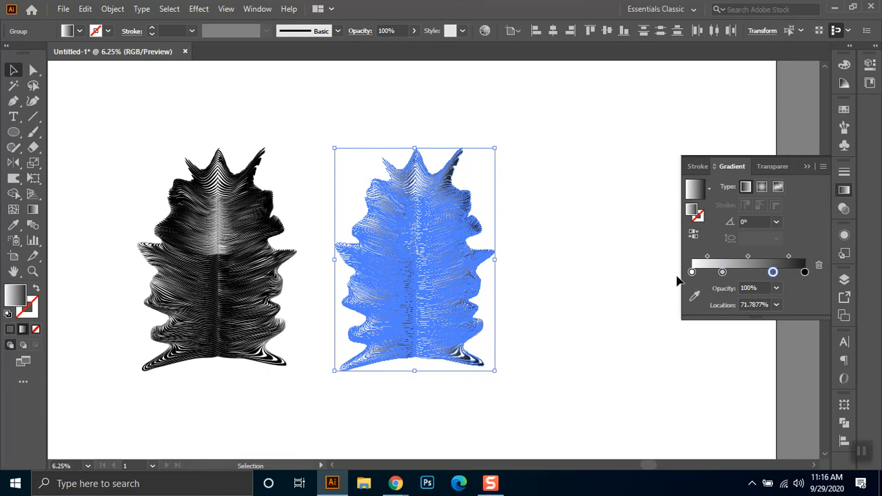
- Set the gradient's colour stop at about 27% to the cyan swatch
click(721, 271)
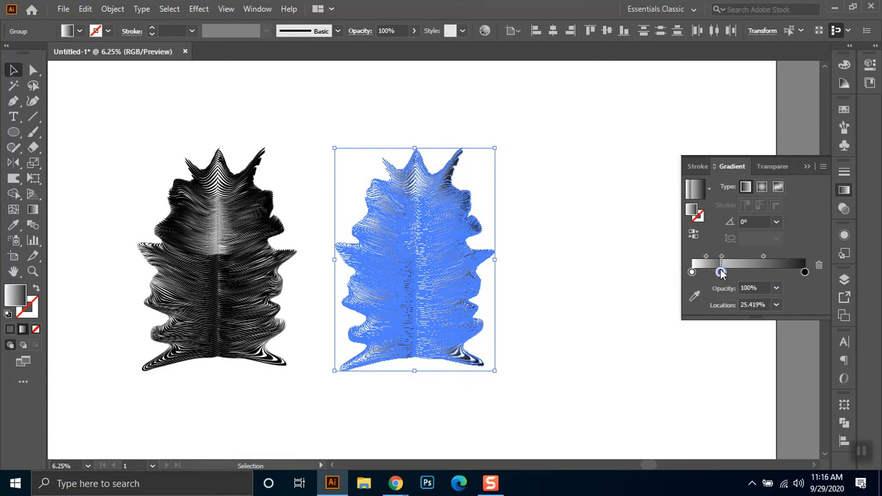
double_click(721, 274)
key(Escape)
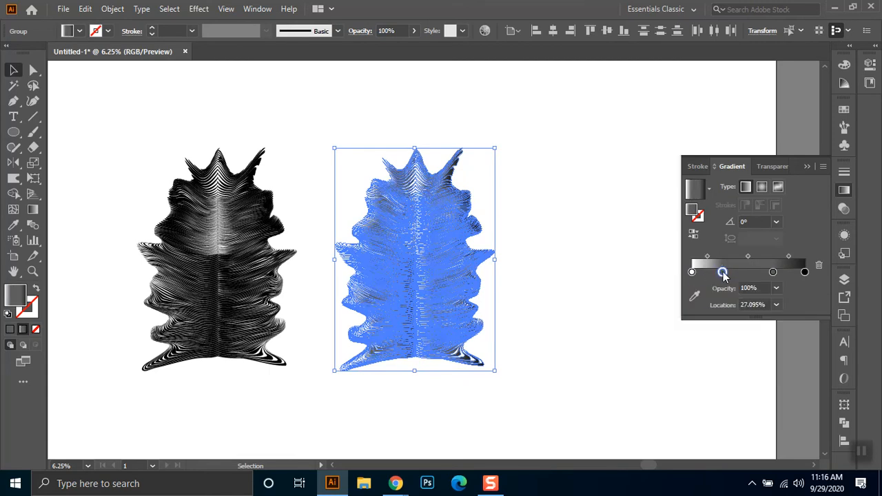
double_click(728, 274)
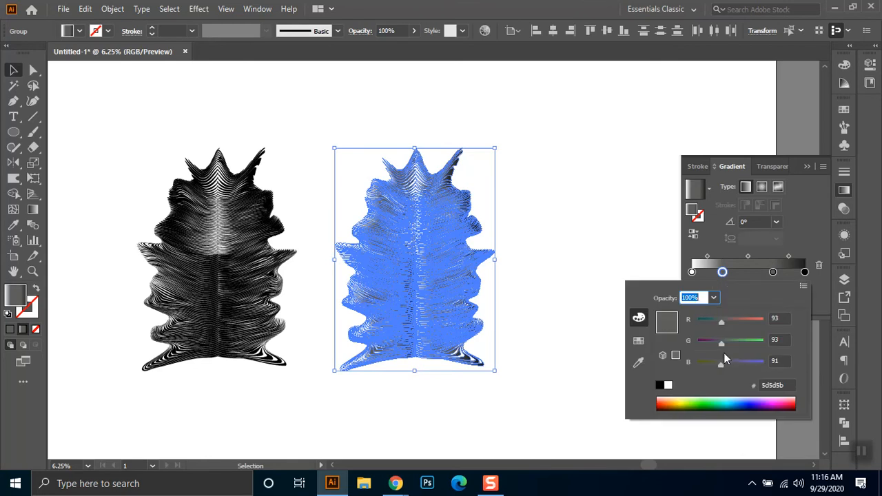
click(638, 341)
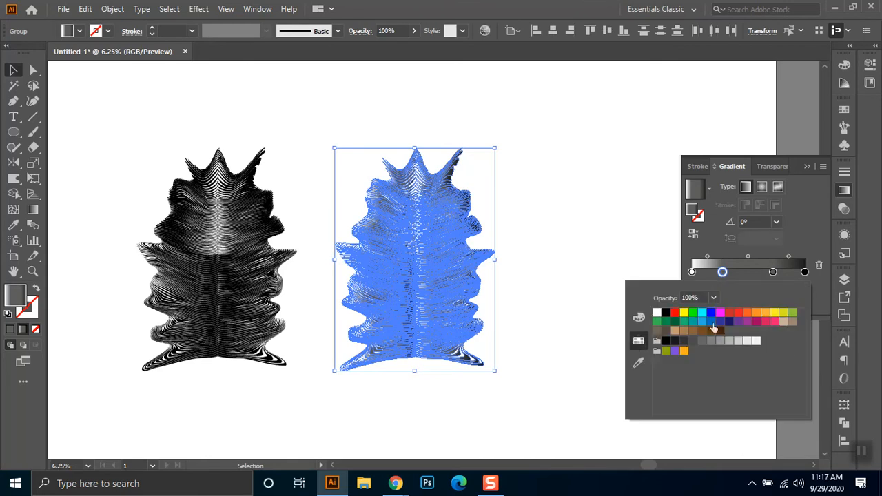
click(701, 313)
- Set the gradient stop at about 72% to yellow and the end stop to red
click(772, 271)
double_click(772, 272)
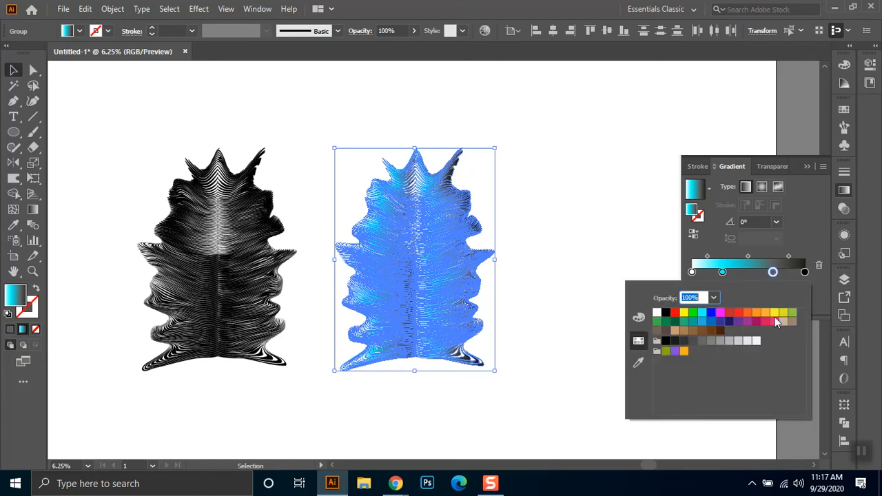
click(774, 313)
click(804, 272)
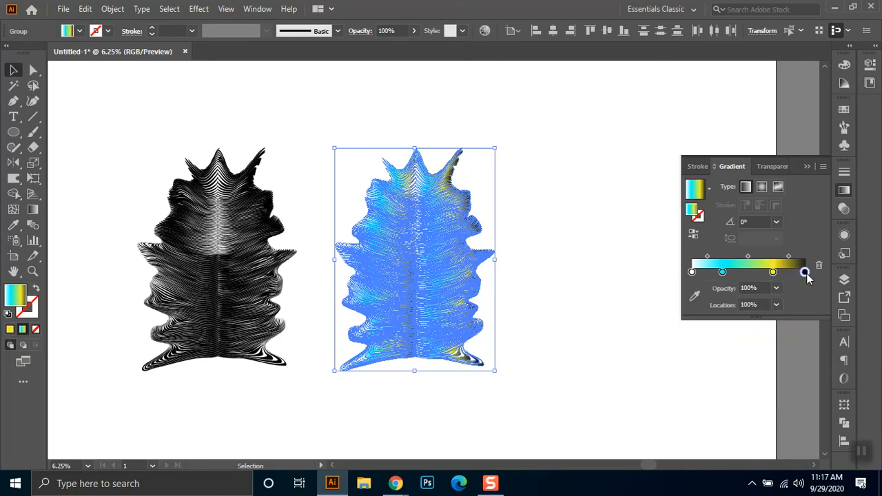
double_click(804, 272)
click(738, 313)
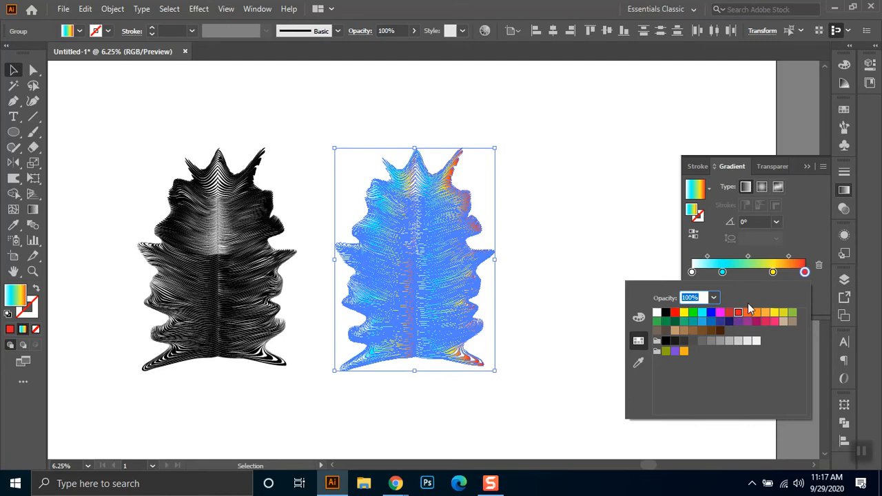
- Try removing the yellow colour stop from the gradient
click(772, 272)
drag(772, 271, 749, 283)
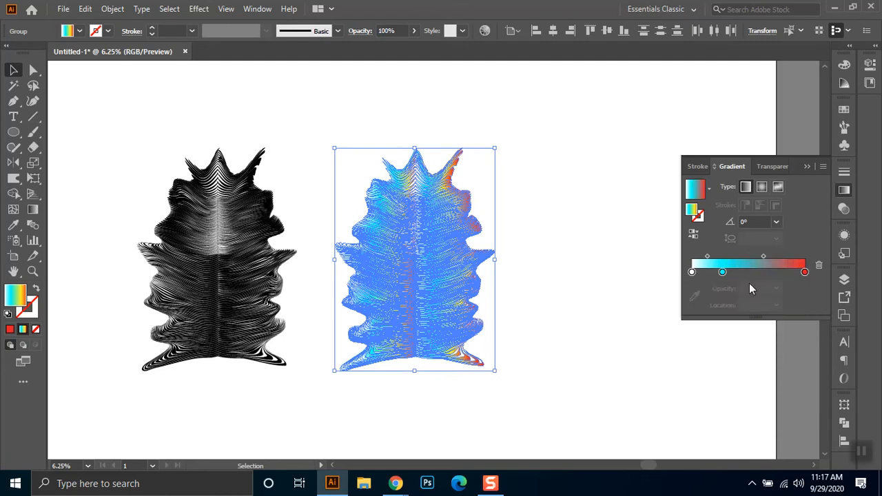
click(750, 271)
key(Delete)
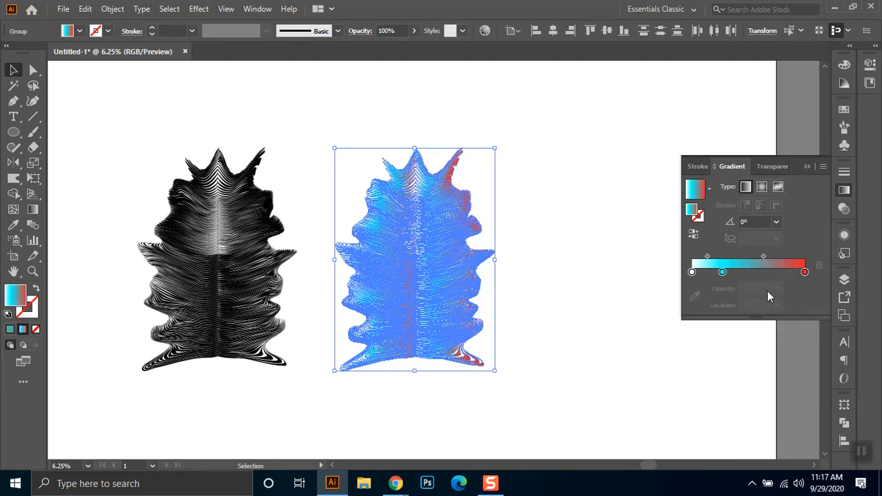
- Shift the yellow and red stops toward the gradient's start and add a black stop at about 98%
click(773, 272)
drag(773, 273, 745, 273)
drag(804, 272, 773, 273)
click(803, 273)
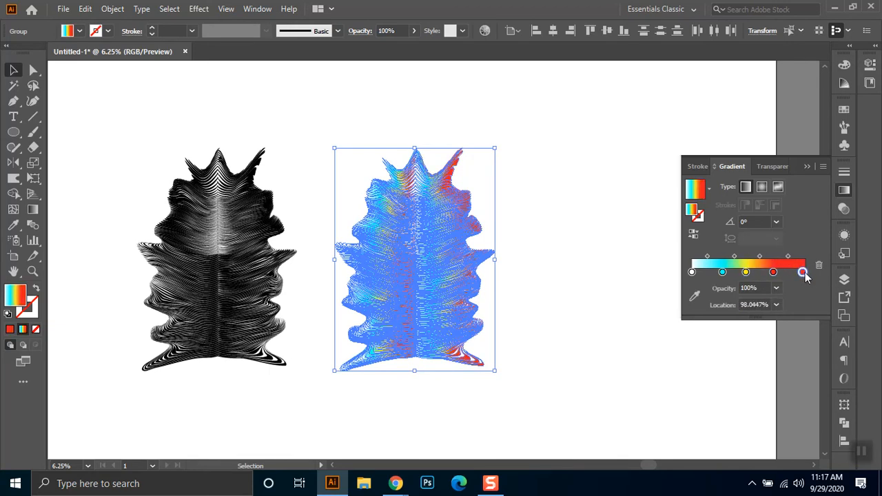
double_click(808, 273)
click(685, 331)
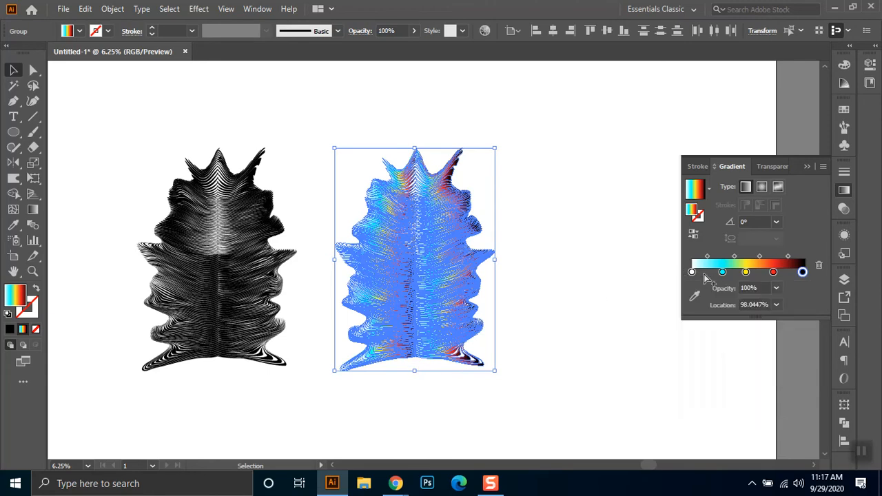
- Add a dark blue stop at about 12.6%, set the first stop to dark green, and deselect the copy
click(706, 273)
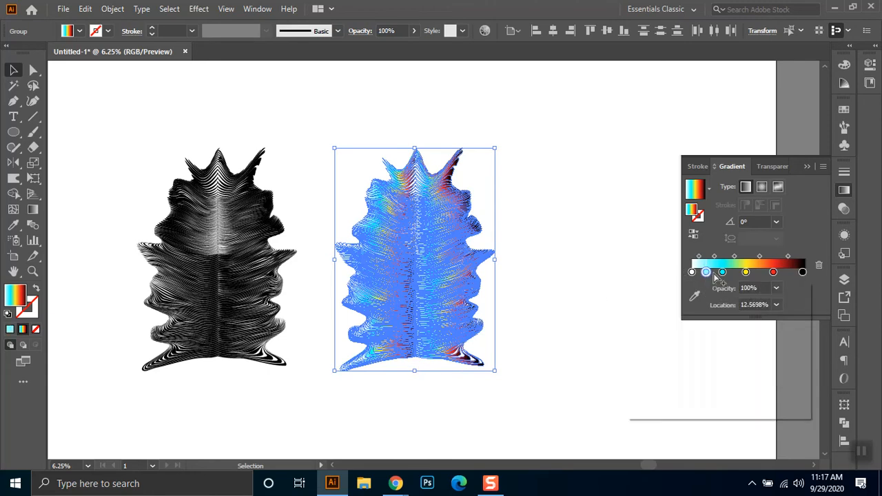
double_click(707, 273)
click(728, 319)
double_click(692, 273)
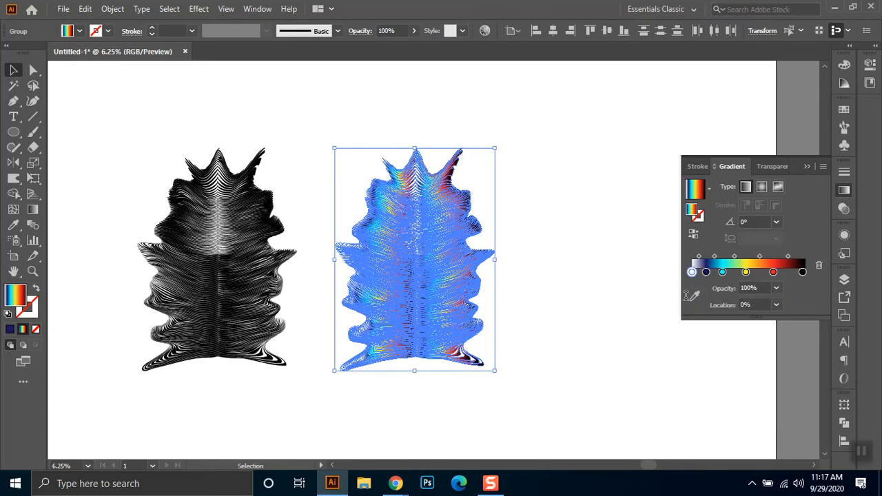
click(665, 321)
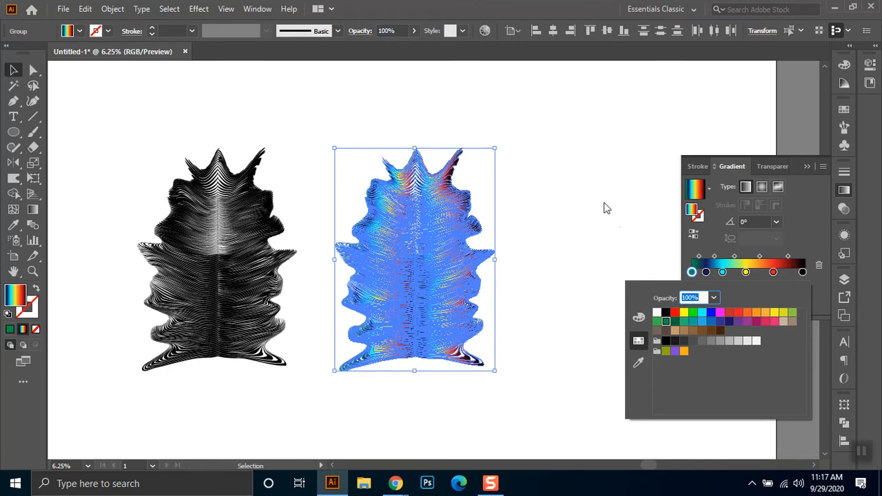
click(555, 132)
click(578, 141)
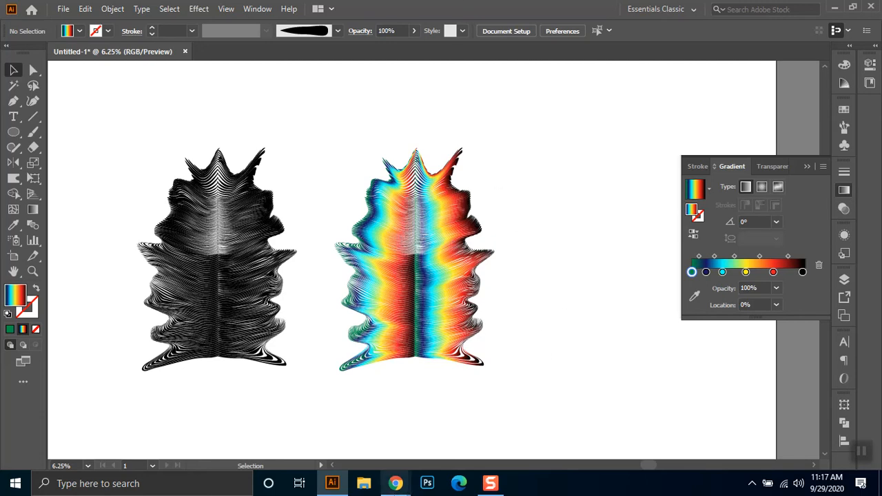
- Switch to Google Meet in Chrome, respond to the pending join request, and return to Illustrator
mouse_move(396, 483)
click(338, 441)
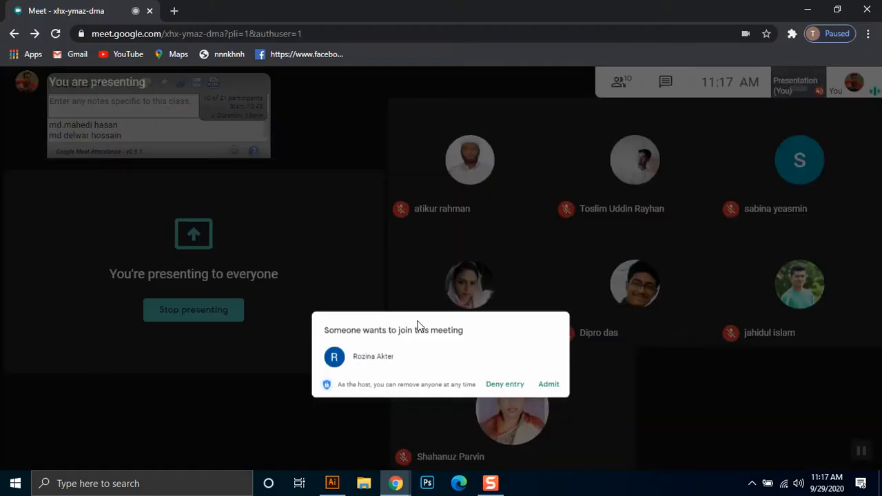
click(576, 308)
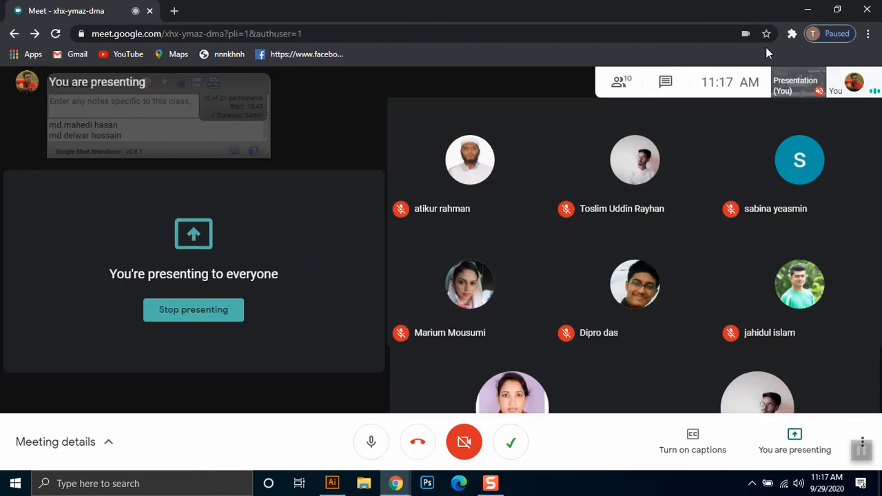
click(807, 9)
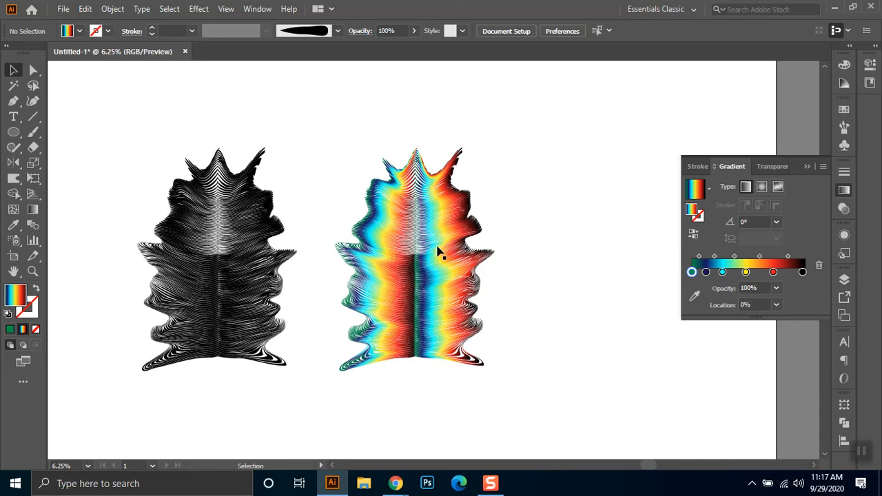
- Change the coloured copy's gradient type to radial and deselect it
drag(344, 137, 468, 373)
click(761, 187)
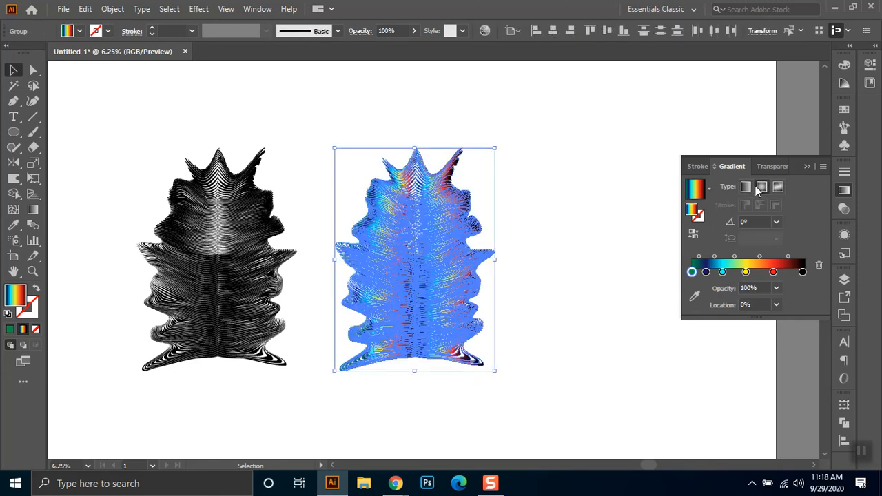
click(532, 183)
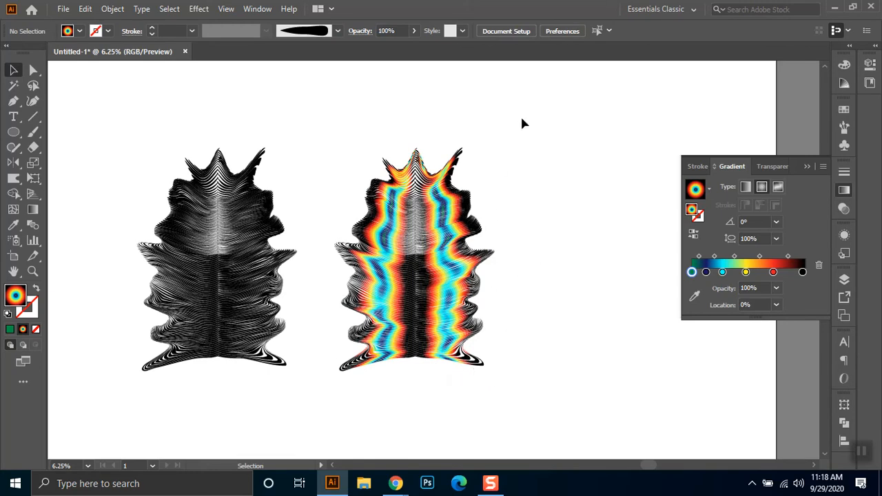
- Select the coloured copy and spread one radial gradient across the whole shape with the Gradient tool
drag(521, 119, 332, 410)
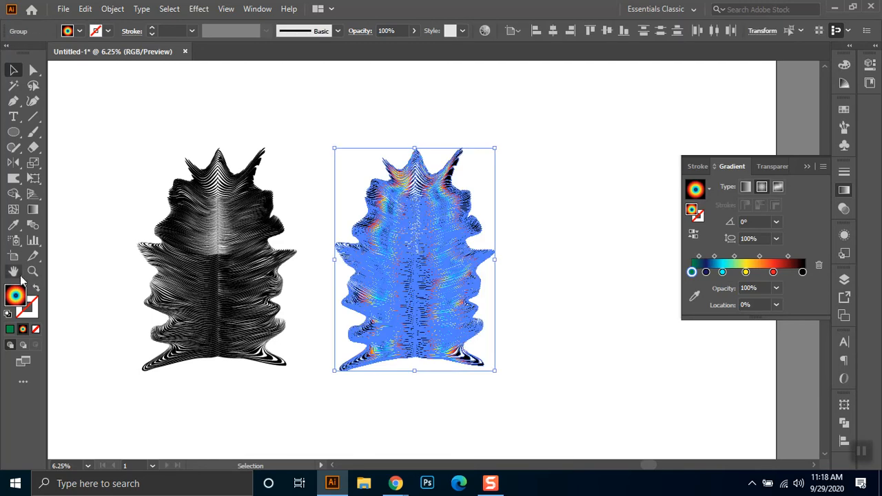
click(32, 210)
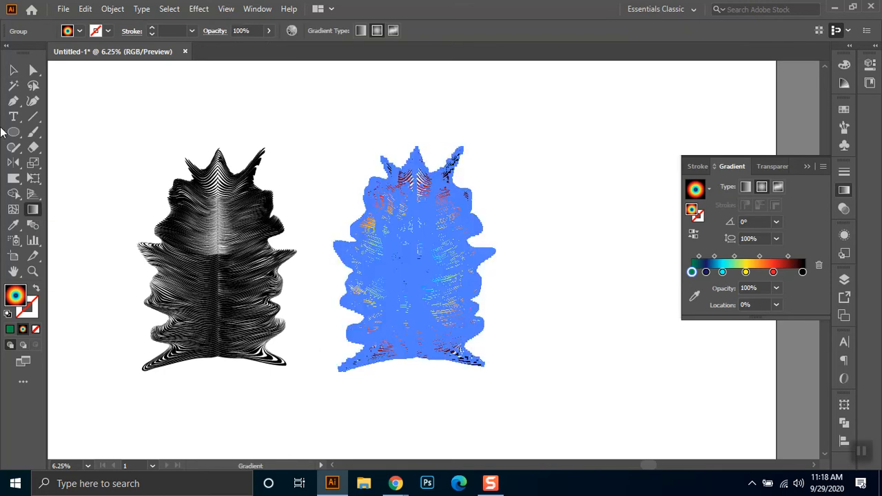
click(13, 69)
click(33, 209)
- Hide the gradient annotator, show it again, and deselect the coloured copy
click(226, 8)
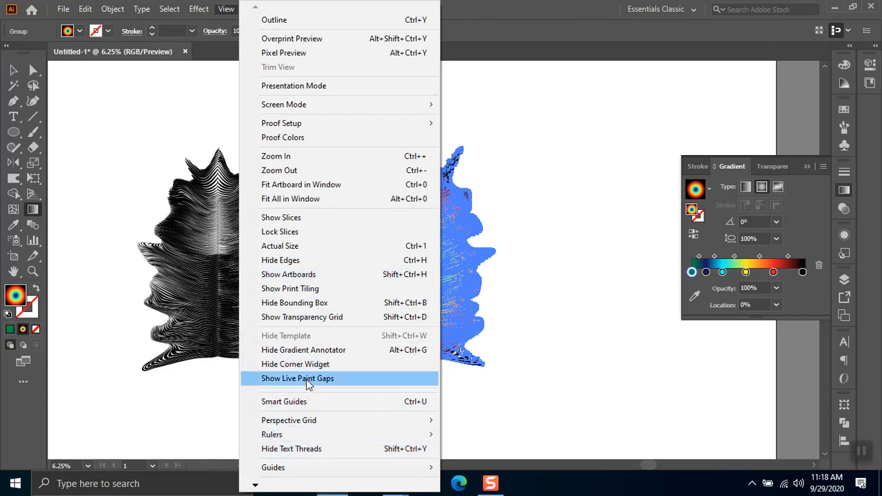
click(308, 352)
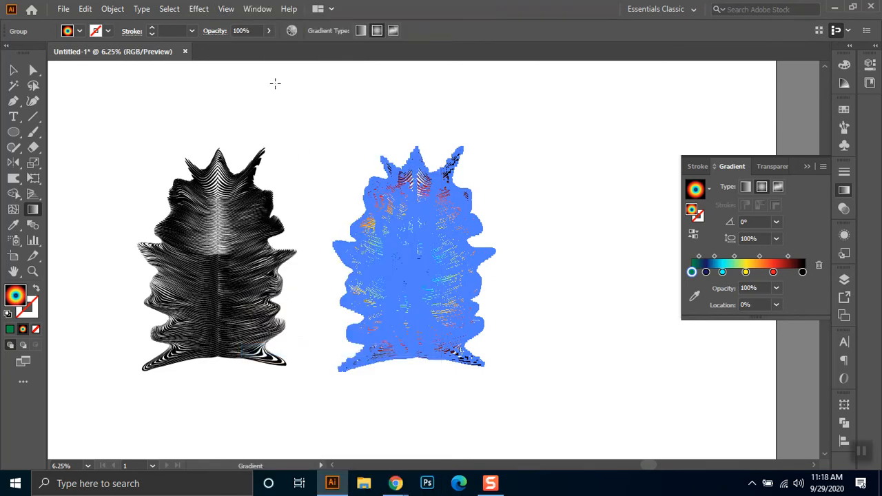
click(196, 8)
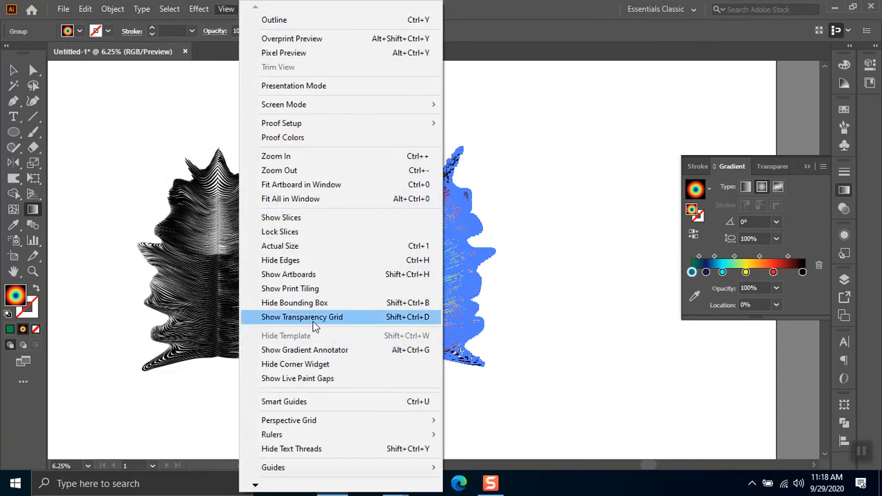
click(308, 350)
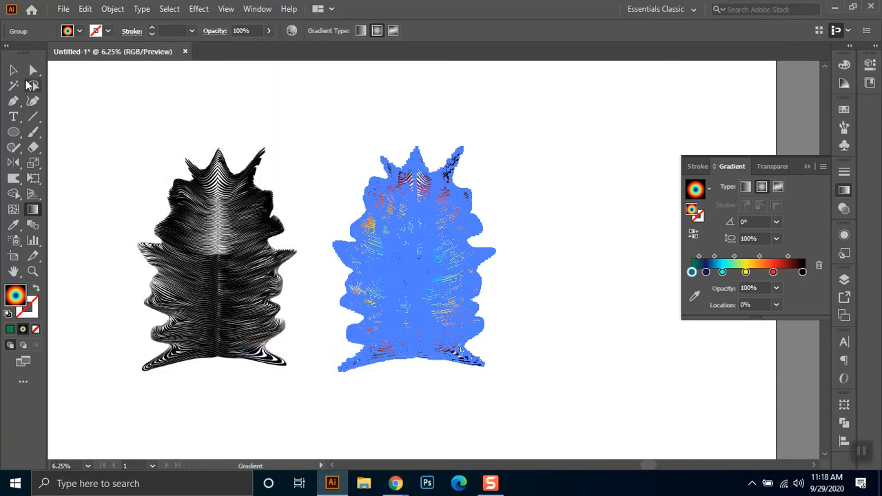
click(13, 70)
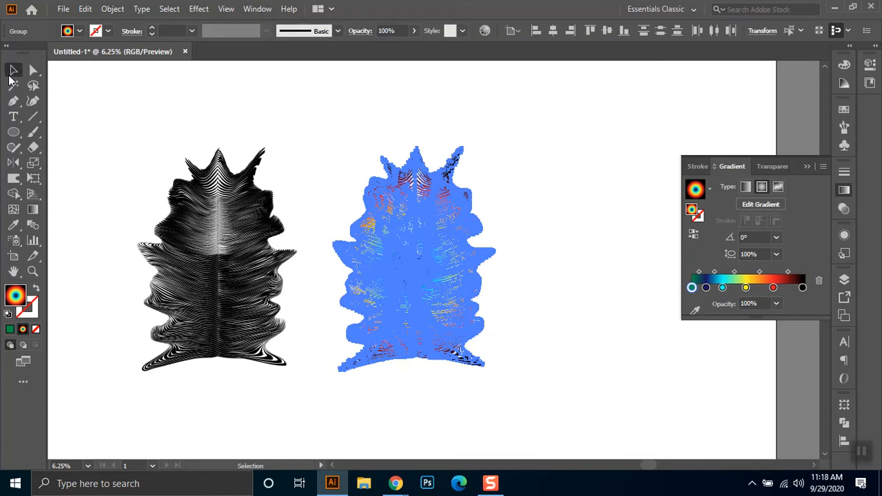
click(494, 198)
click(582, 209)
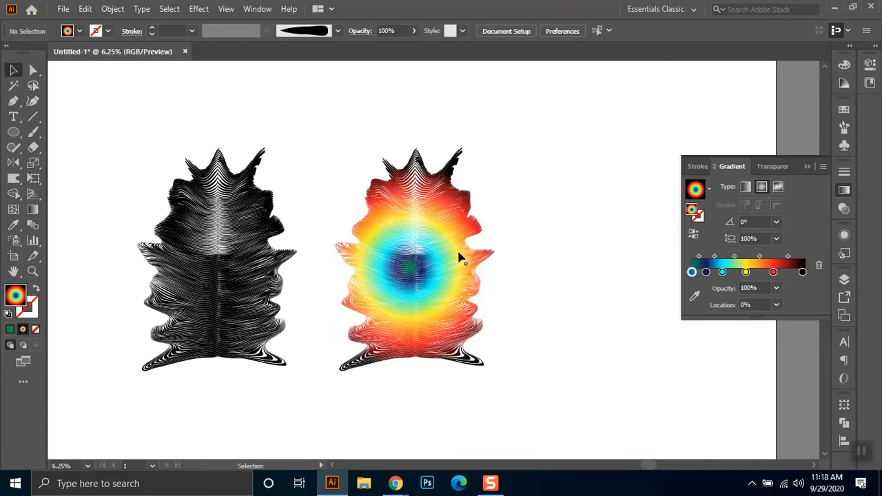
- Redraw the coloured copy's radial gradient horizontally from its centre to well beyond its side edge, and deselect it
click(448, 300)
drag(504, 137, 320, 417)
click(31, 211)
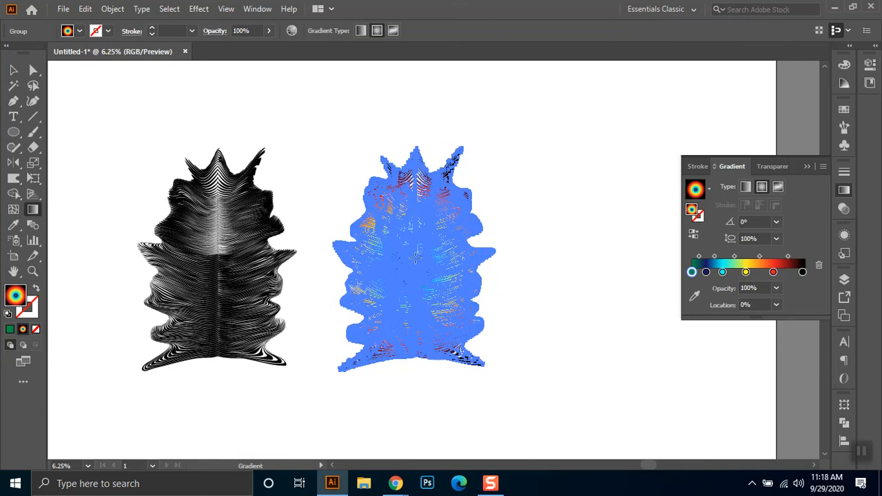
drag(416, 256, 452, 261)
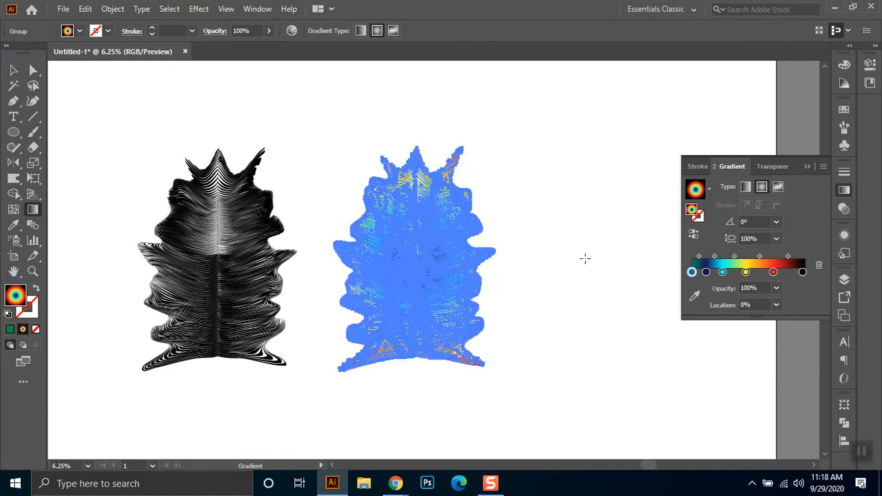
click(13, 70)
click(371, 113)
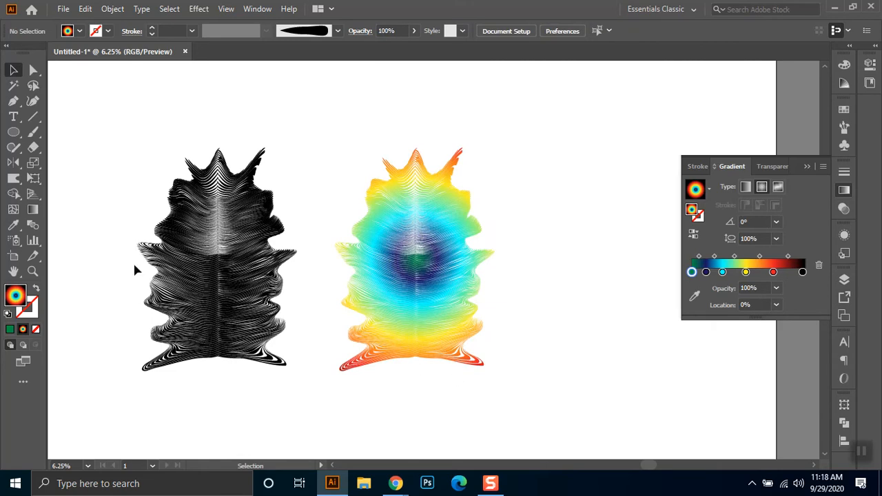
- Reselect the coloured copy and redraw its radial gradient from the centre straight down to just below its bottom edge
drag(319, 131, 505, 397)
click(33, 208)
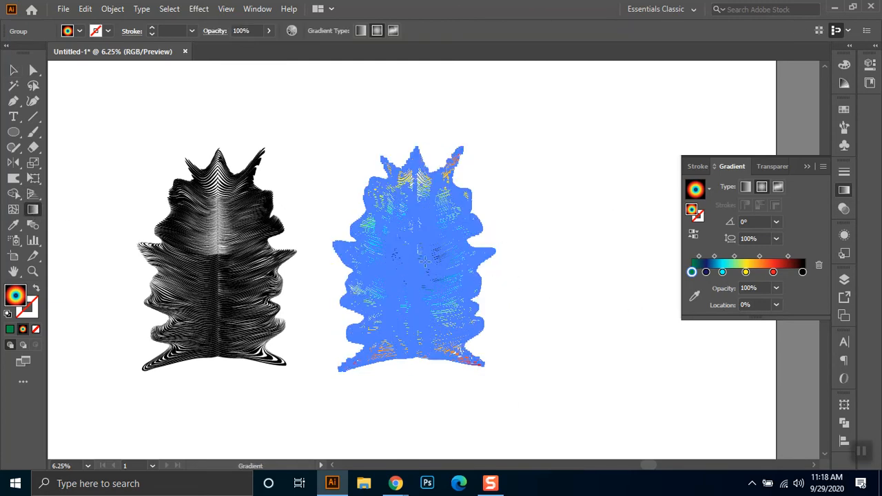
drag(417, 265, 522, 265)
drag(417, 265, 417, 276)
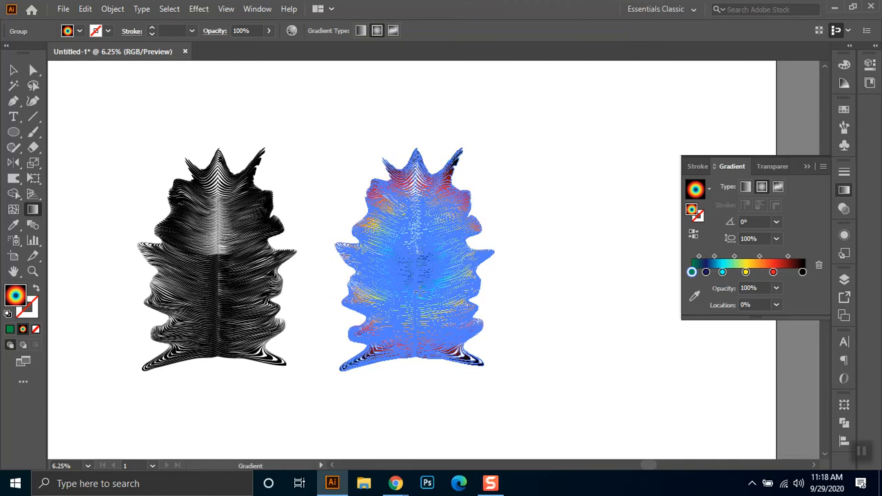
drag(425, 374, 424, 372)
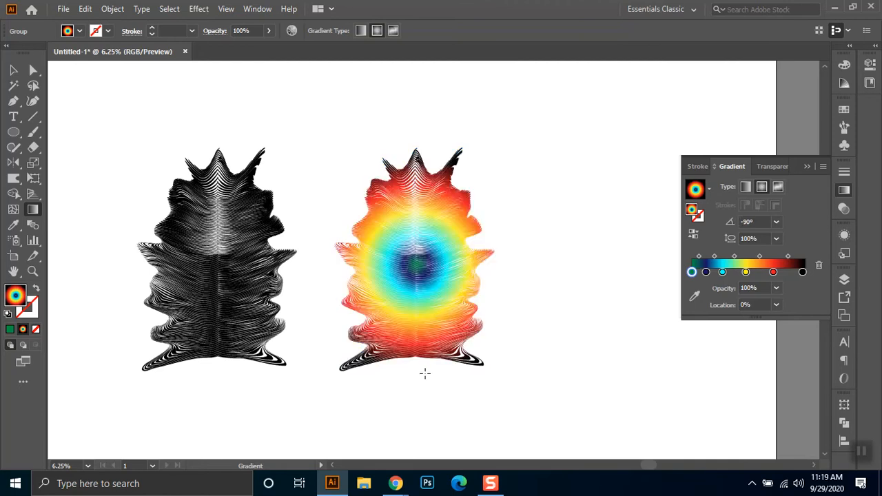
- Redraw the radial gradient at -90° from the copy's centre to well below its bottom edge, and deselect it
drag(416, 258, 416, 298)
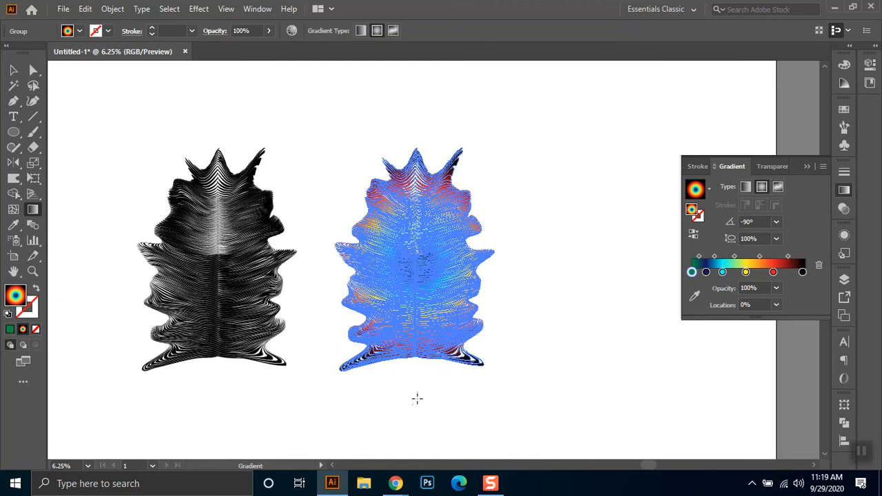
drag(417, 411, 414, 404)
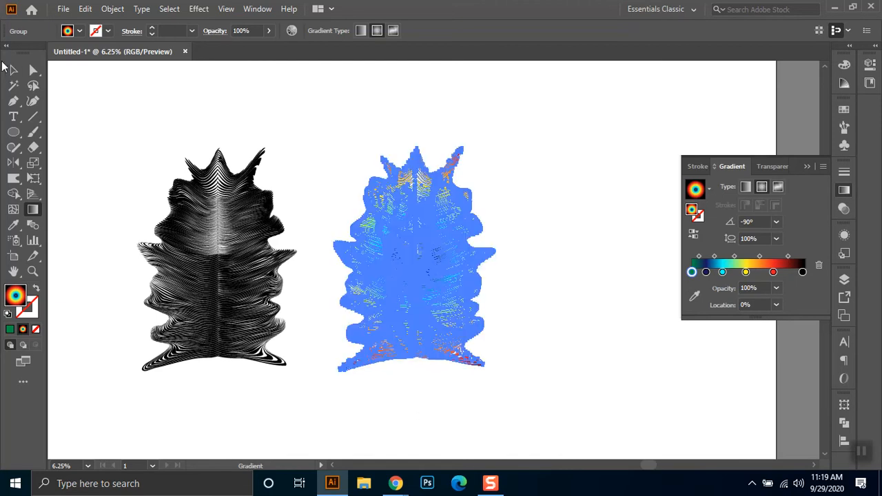
key(v)
click(377, 125)
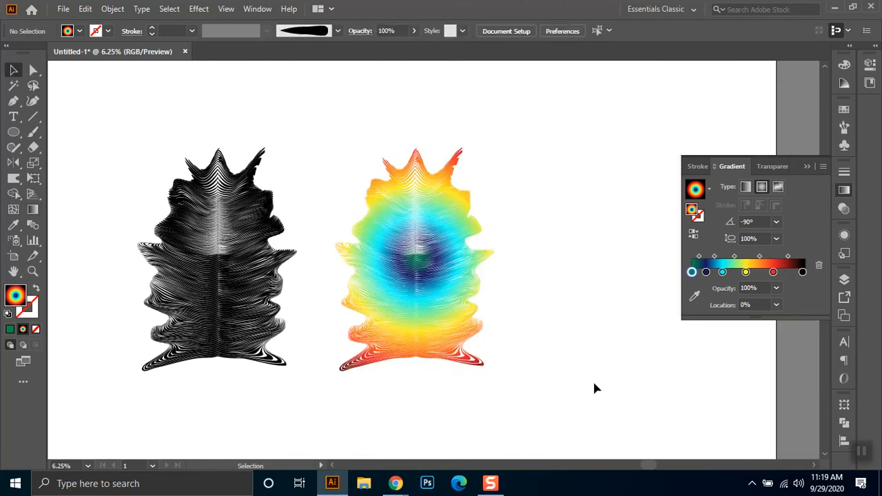
- Select the coloured copy, change its cyan gradient stop to a medium blue swatch, and deselect it
drag(569, 115, 323, 417)
click(722, 272)
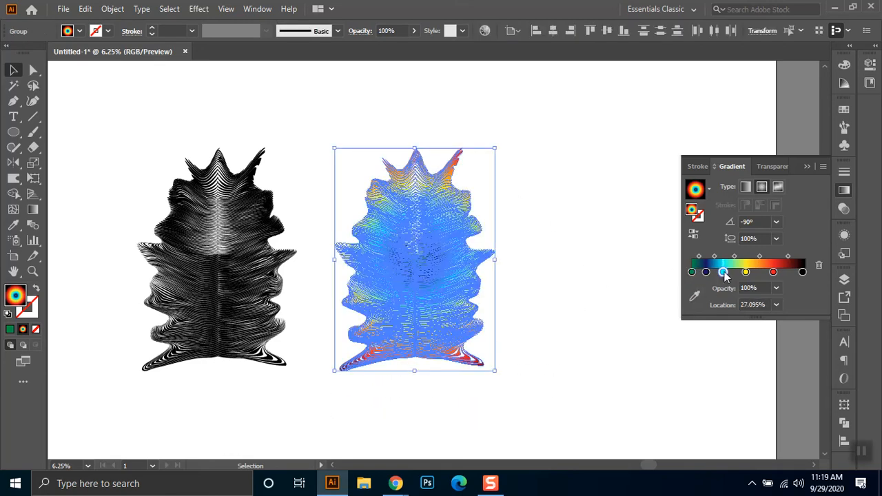
double_click(722, 272)
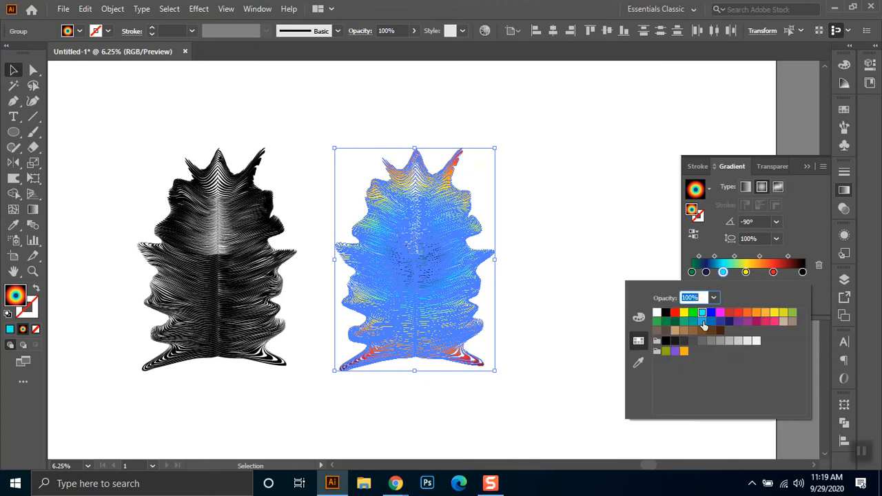
click(554, 217)
click(568, 210)
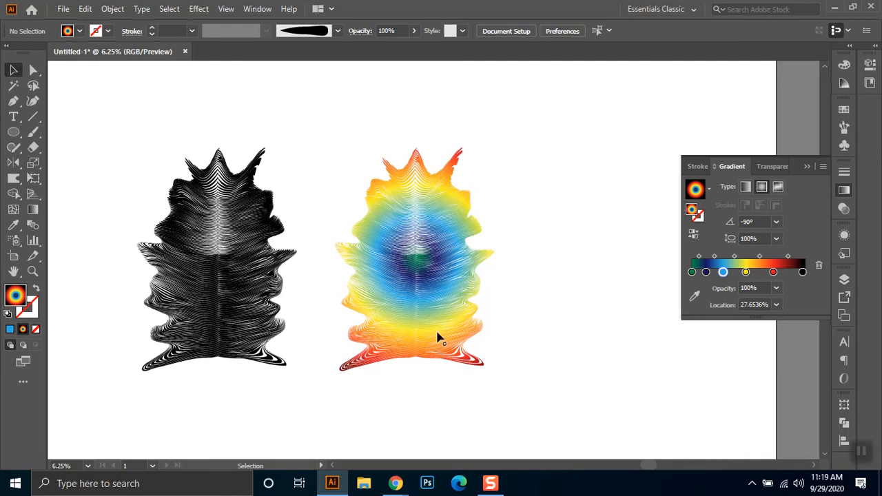
- Shift the medium blue stop toward yellow, move the dark blue stop to about 15.4%, and deselect the copy
drag(519, 130, 327, 396)
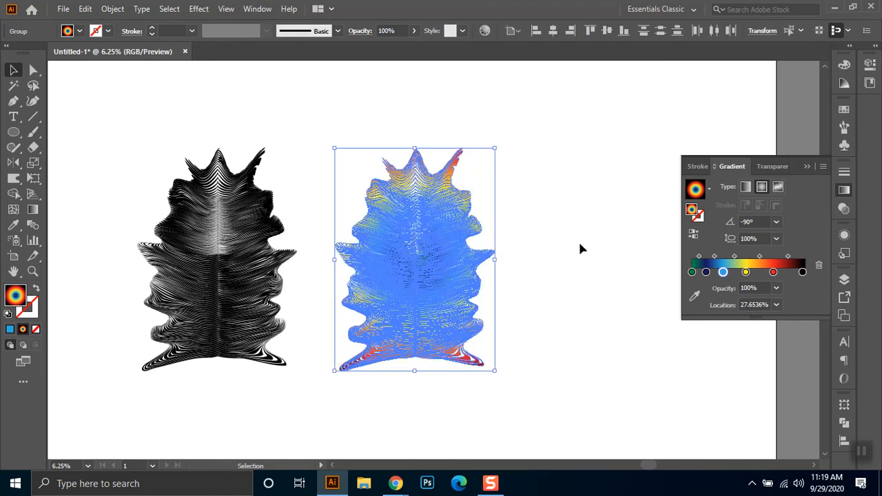
drag(722, 272, 709, 272)
click(705, 272)
click(506, 238)
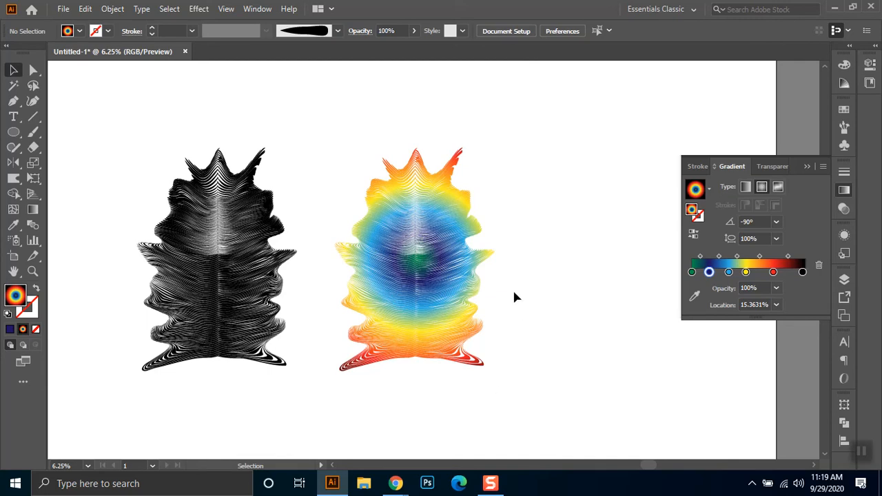
- Duplicate the whole black creature to the far side of the coloured copy
click(199, 255)
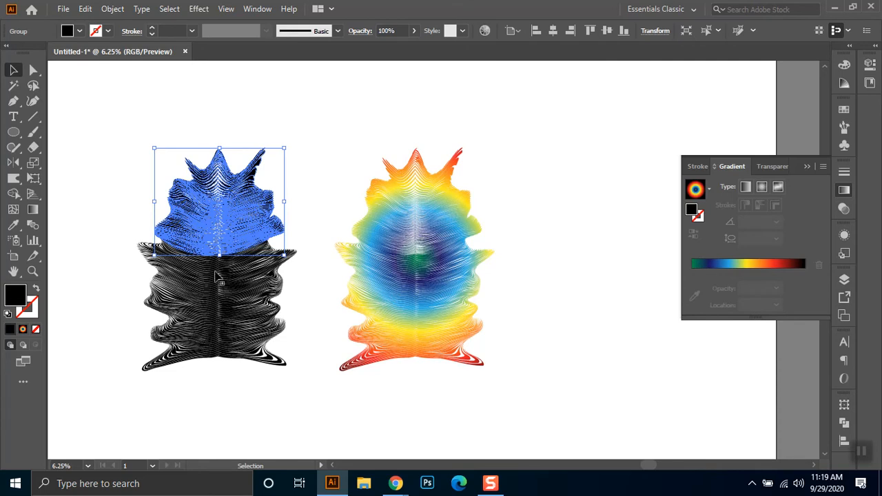
drag(296, 136, 148, 394)
drag(205, 300, 558, 293)
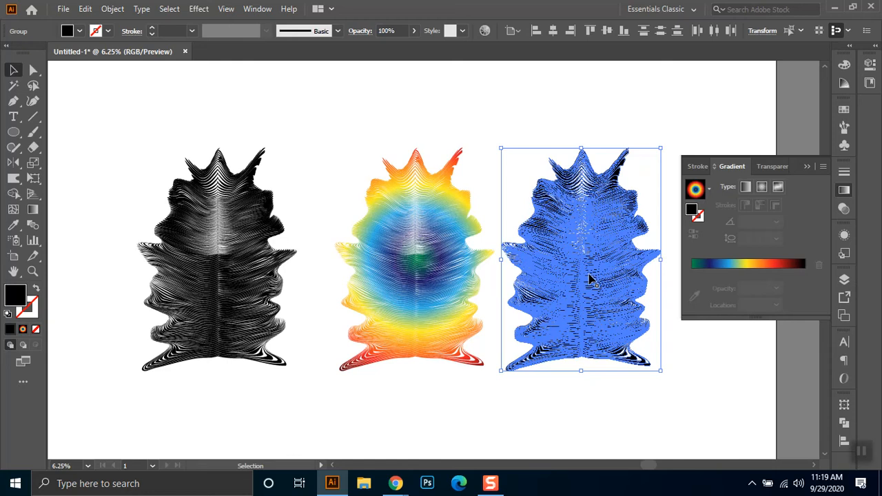
- Apply the multicolour gradient to the new copy, confine it to a small radial spot on its upper-left side, and deselect it
drag(347, 132, 460, 362)
drag(544, 123, 640, 394)
click(704, 192)
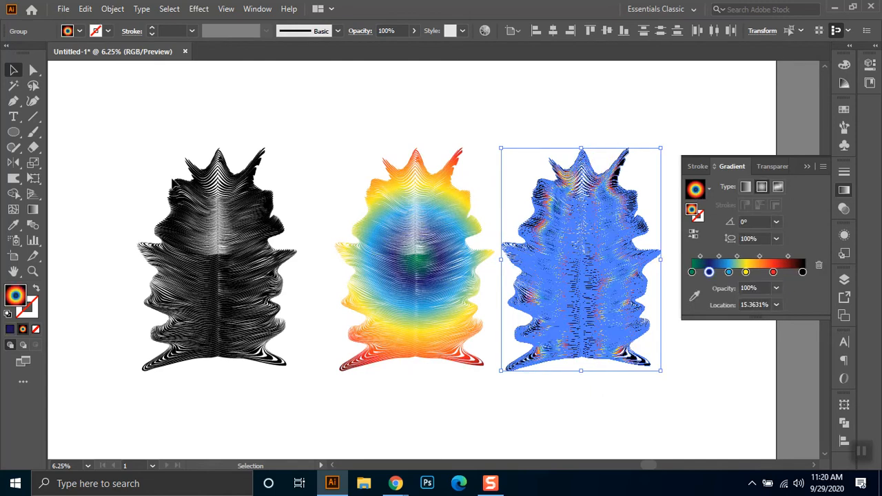
click(33, 209)
drag(540, 231, 567, 253)
click(14, 70)
click(253, 112)
- Duplicate the original black creature into the empty area below and beyond the copy with the small radial spot
key(space)
drag(630, 134, 534, 122)
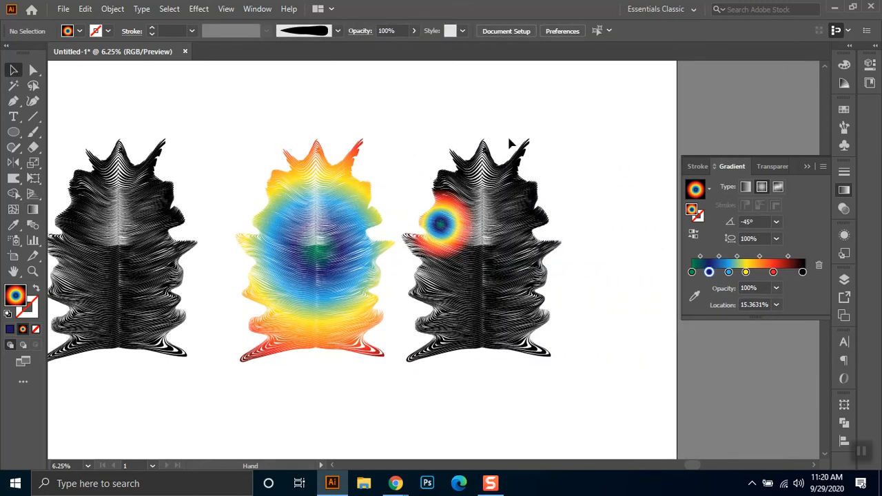
drag(192, 119, 89, 390)
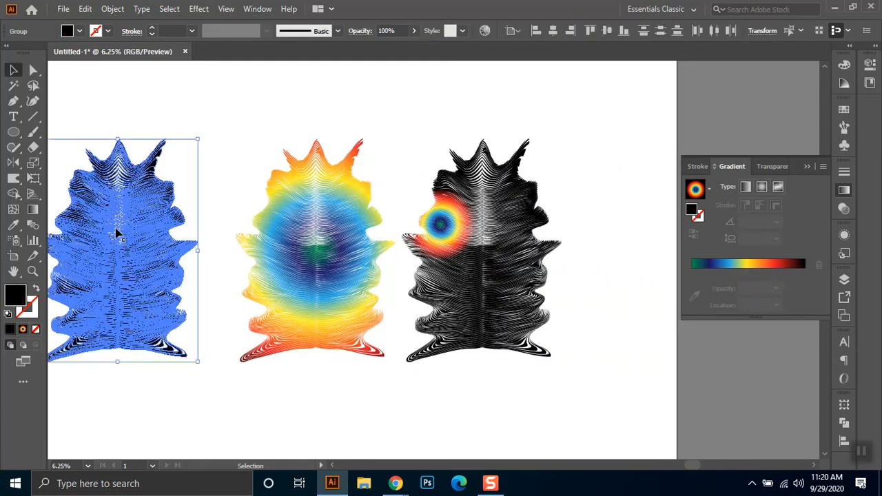
drag(128, 226, 603, 395)
scroll(604, 396, down, 3)
drag(560, 80, 422, 285)
key(v)
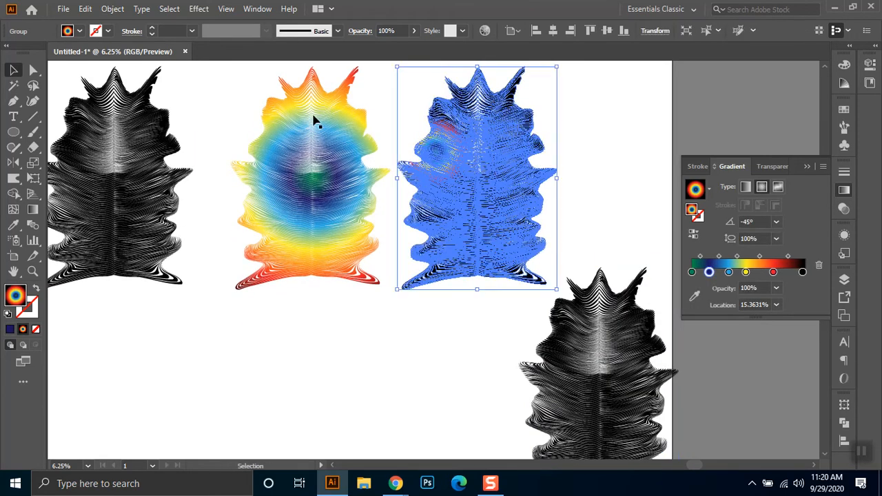
key(a)
drag(245, 77, 353, 306)
key(v)
- Fill the lower copy with the multicolour gradient, draw it at 180° as a radial spot on its lower-right side, and deselect it
key(space)
drag(476, 297, 391, 223)
drag(490, 171, 585, 421)
click(696, 190)
key(g)
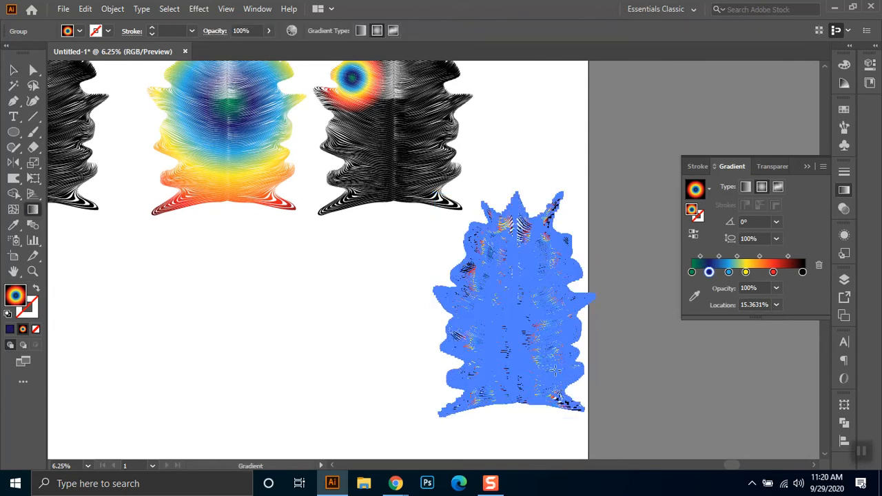
drag(550, 368, 481, 368)
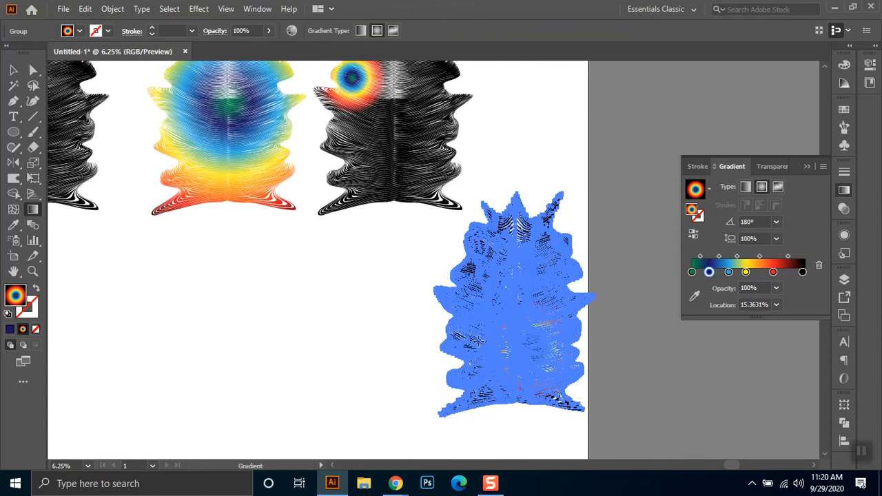
key(v)
click(415, 403)
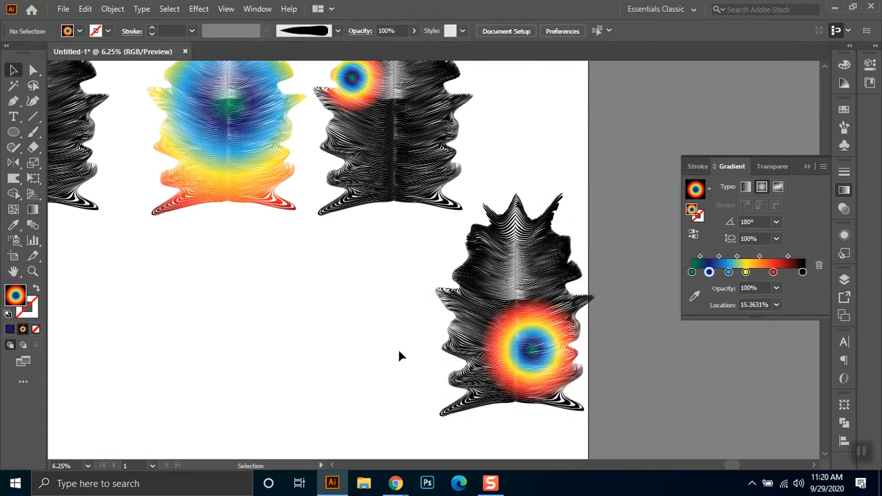
- Select all parts of the original black creature and group them
key(ctrl+minus)
drag(561, 306, 399, 269)
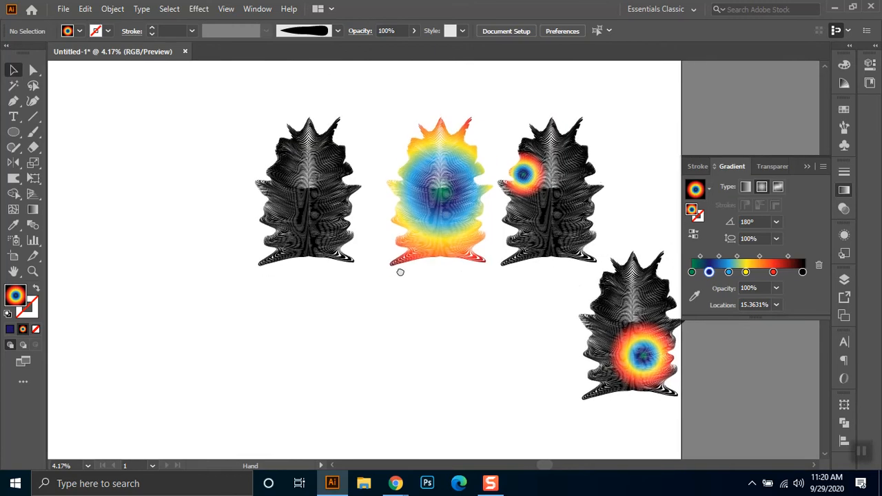
click(322, 116)
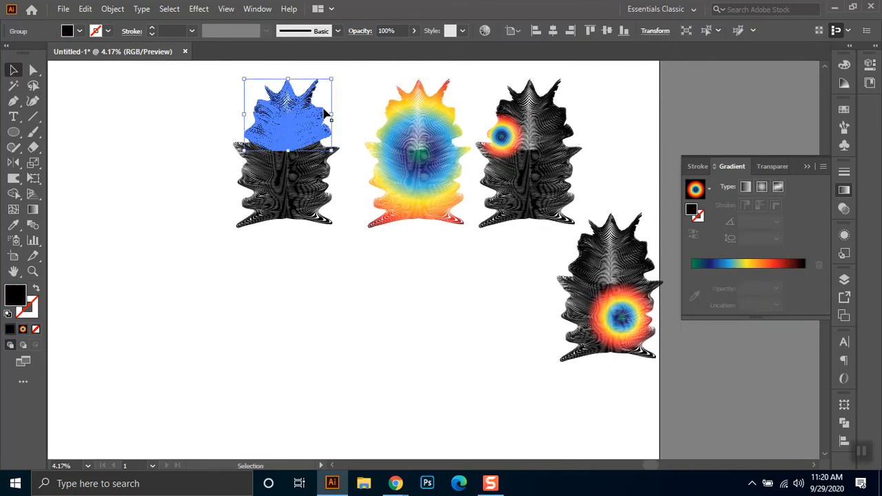
drag(343, 108, 260, 251)
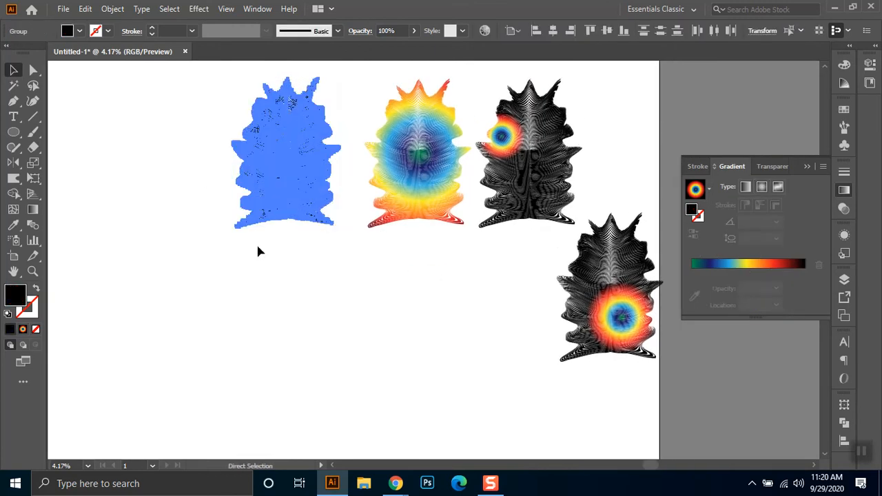
- Try to align the three coloured copies on top of each other, undo the alignment, and deselect them
click(407, 190)
shift+click(532, 181)
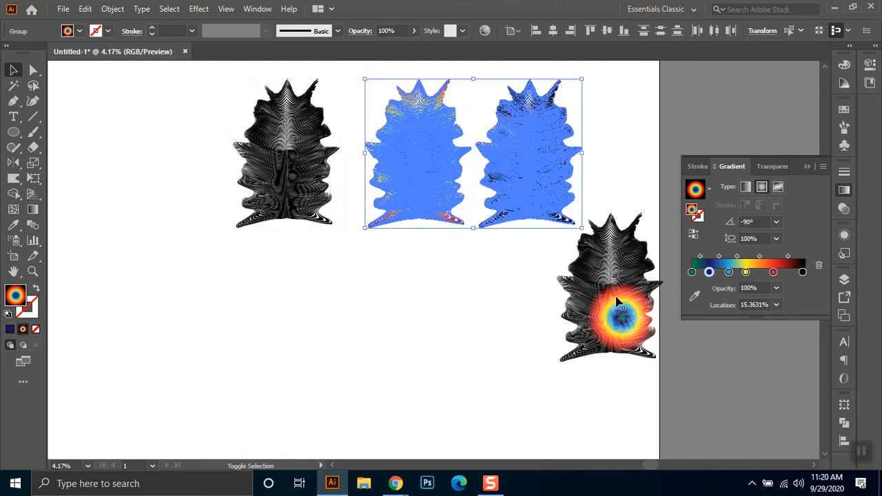
shift+click(618, 302)
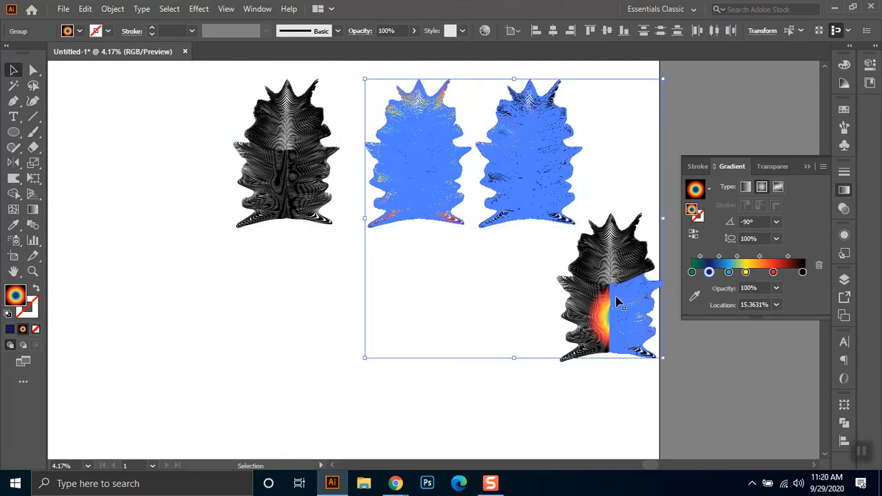
click(570, 31)
click(607, 31)
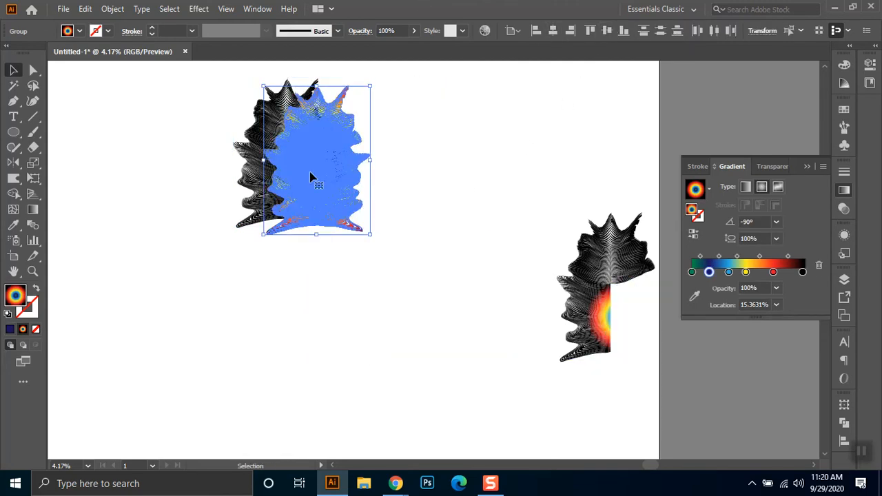
key(ctrl+z)
key(ctrl+z)
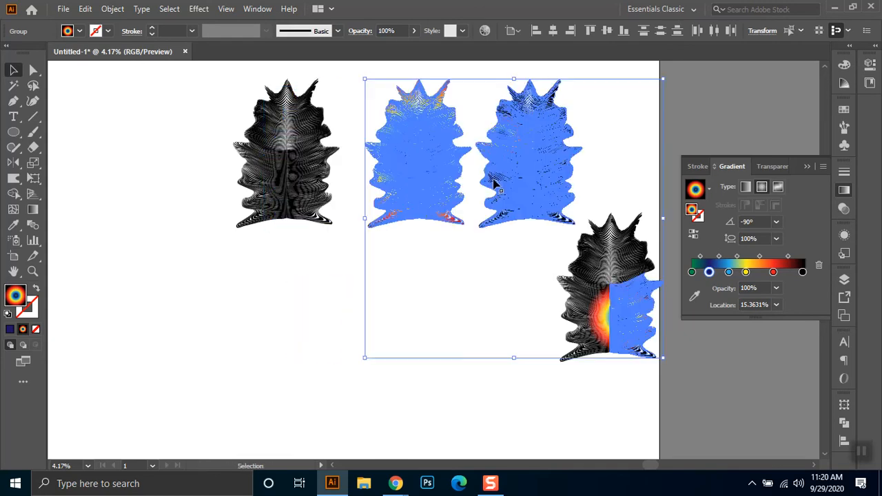
click(594, 164)
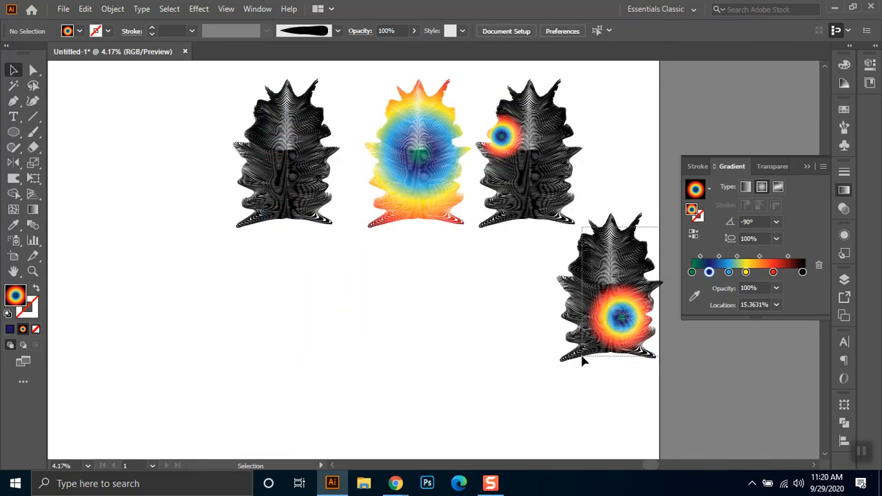
- Group the parts of the lower copy, stack all three coloured copies centred on the fully coloured one, and deselect them
click(584, 334)
key(ctrl+g)
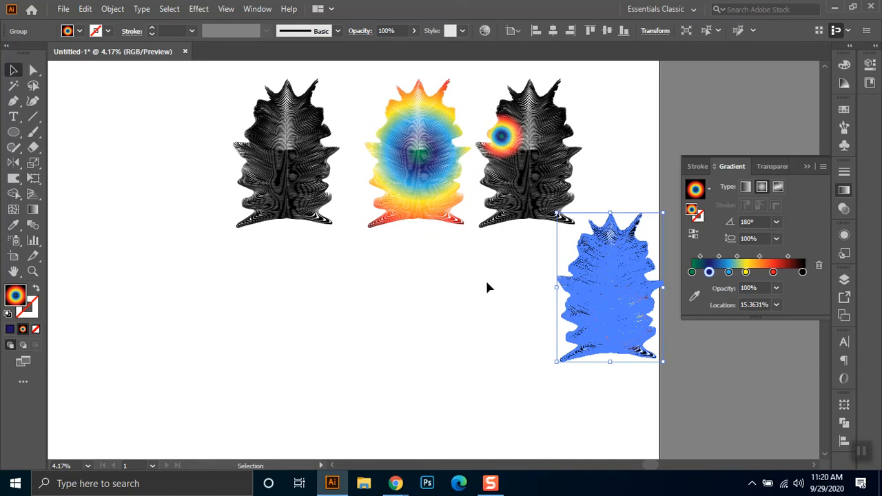
shift+click(428, 158)
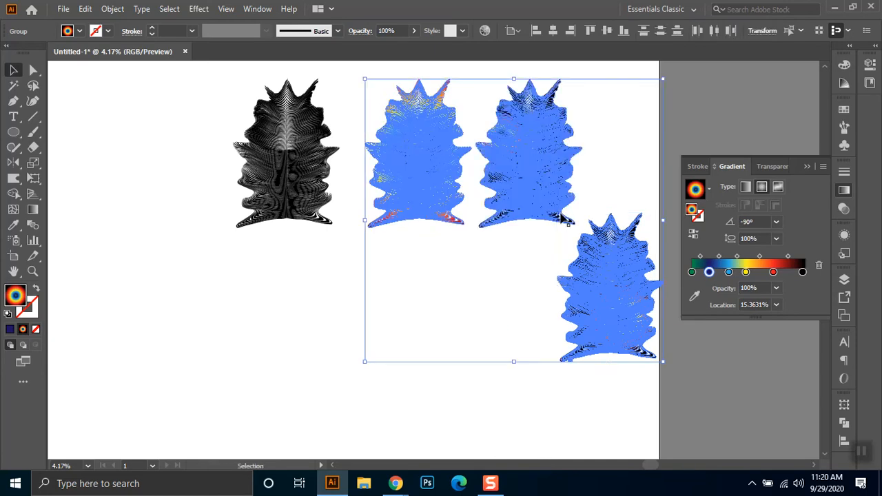
click(553, 31)
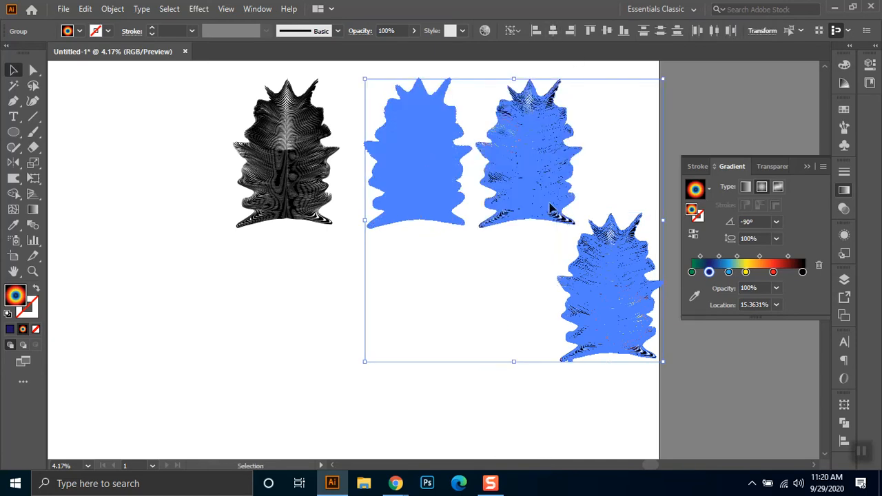
click(577, 235)
key(space)
drag(513, 191, 530, 276)
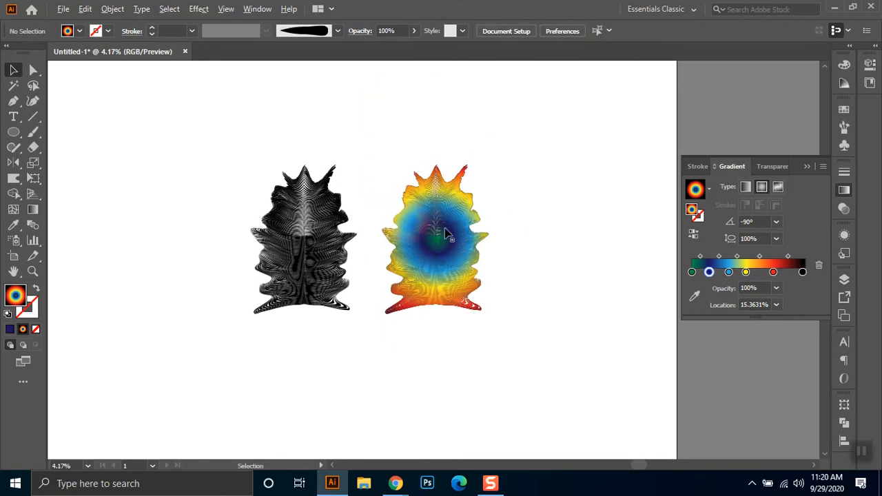
- Set the opacity of the stacked coloured copies to 50% and deselect them
scroll(445, 230, up, 1)
drag(654, 130, 528, 383)
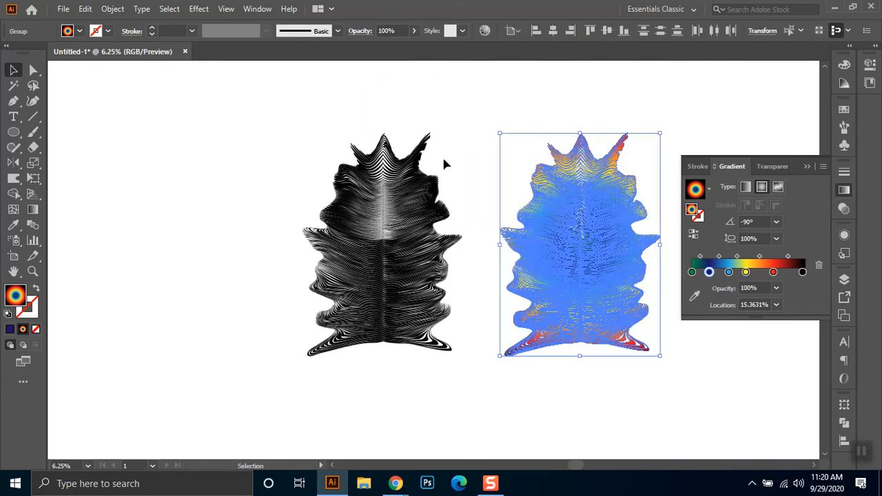
click(390, 30)
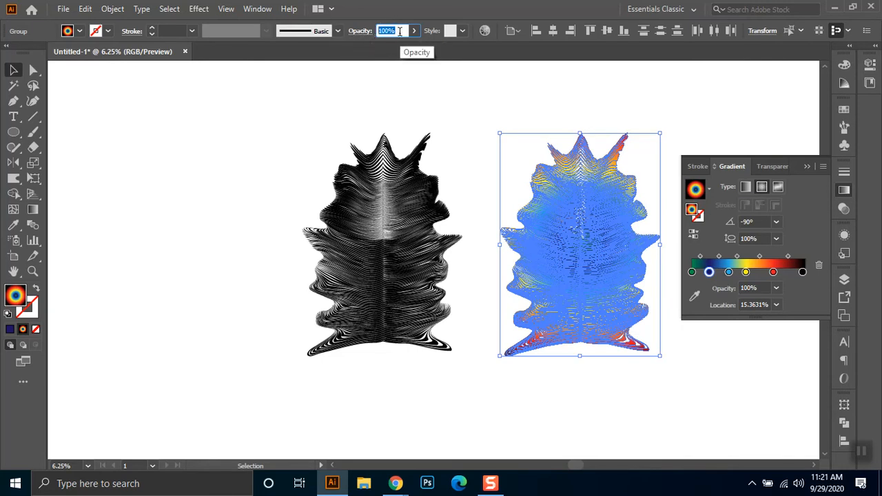
text(50)
key(Return)
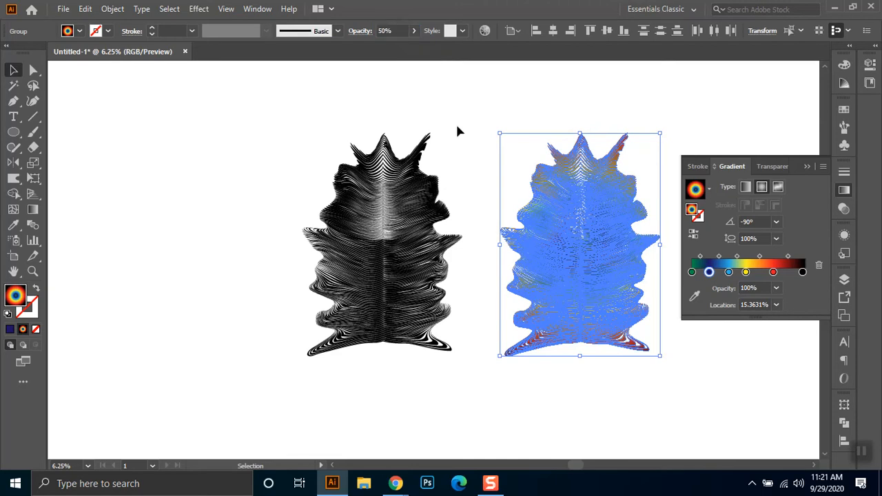
click(483, 88)
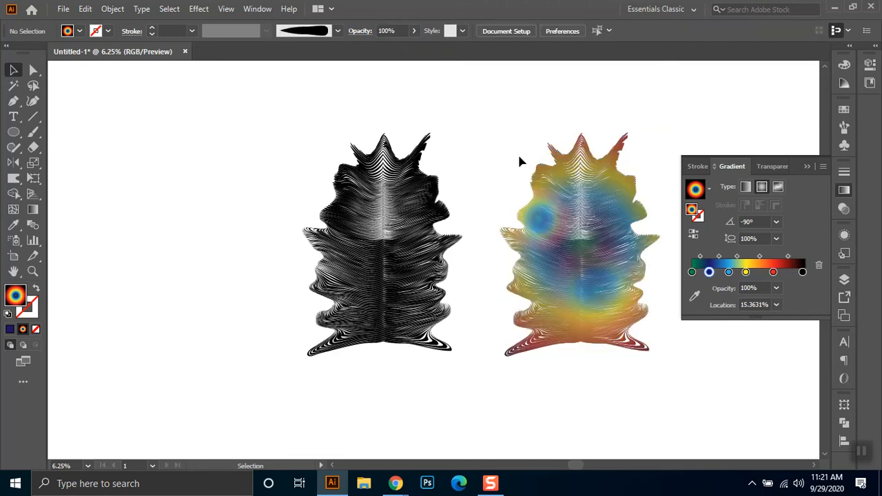
- Set the blending mode of the stacked coloured copies to Screen and deselect them
click(359, 32)
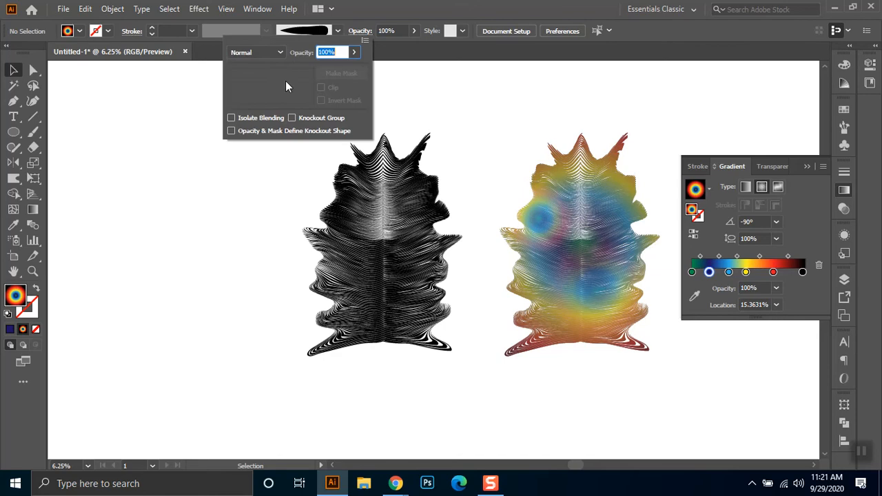
click(245, 55)
click(253, 138)
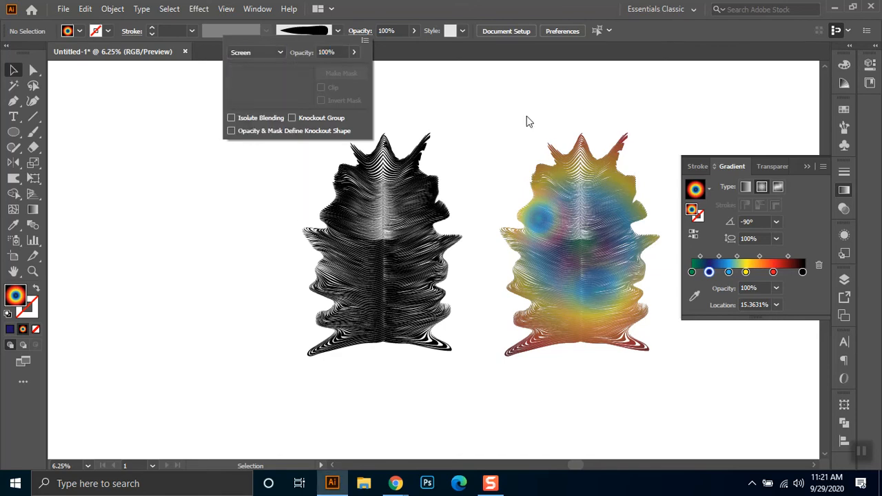
drag(496, 107, 616, 302)
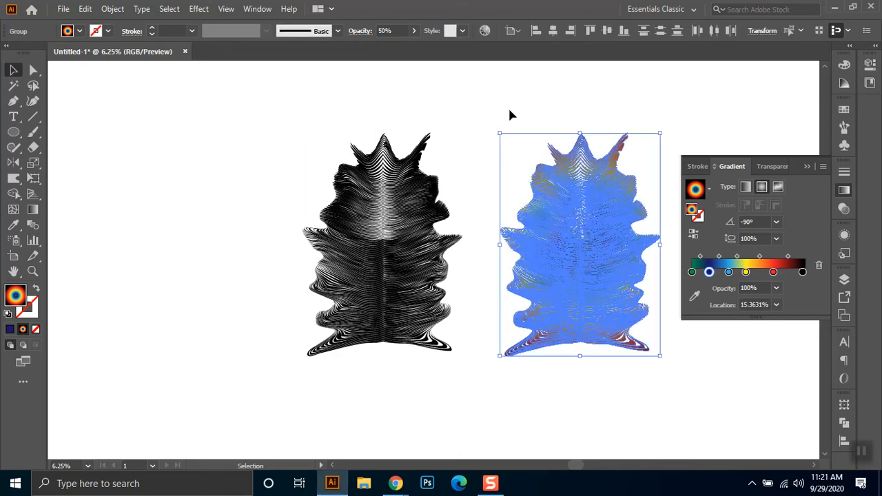
click(359, 32)
click(256, 53)
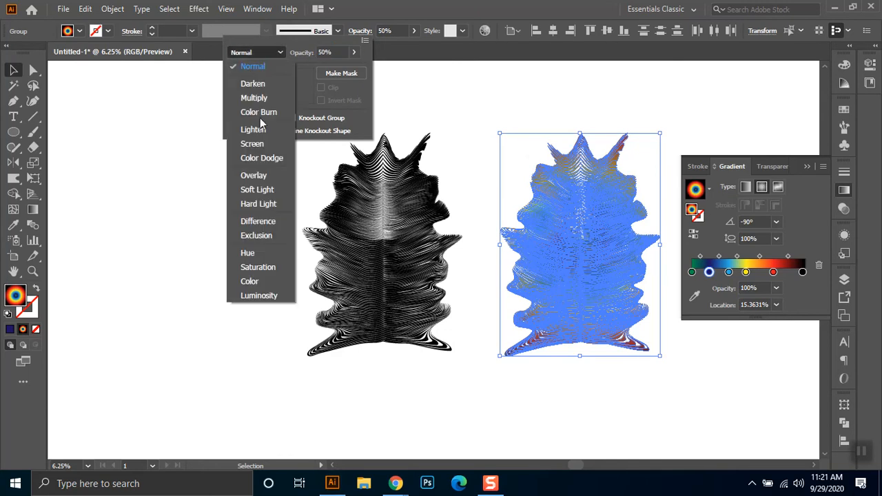
click(252, 143)
click(590, 92)
click(607, 112)
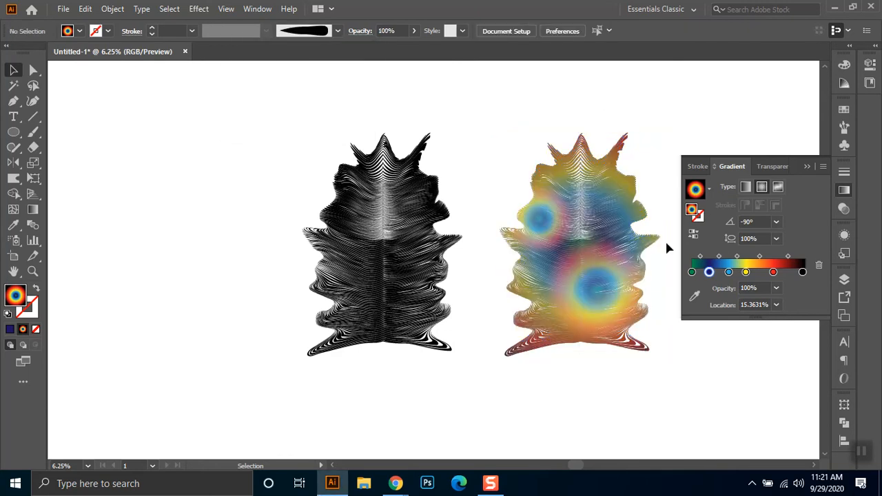
- Move the stacked coloured copies exactly over the original black creature and deselect them
drag(504, 124, 620, 376)
drag(611, 301, 420, 286)
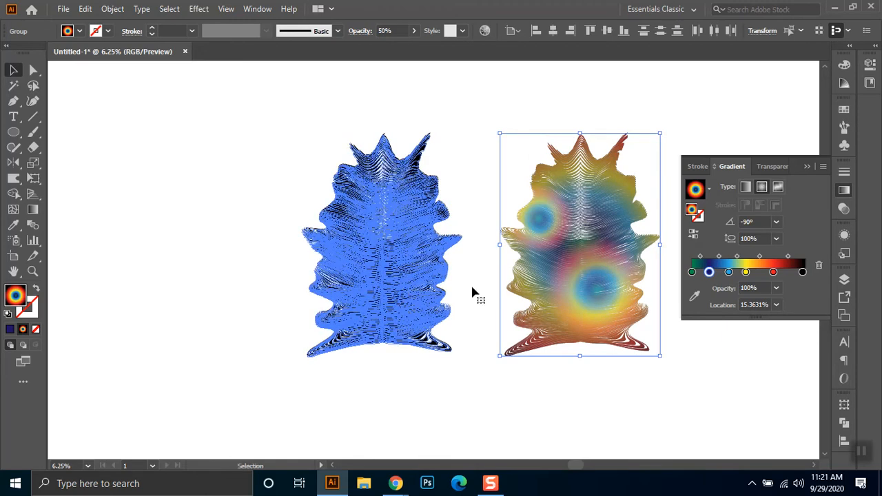
click(594, 259)
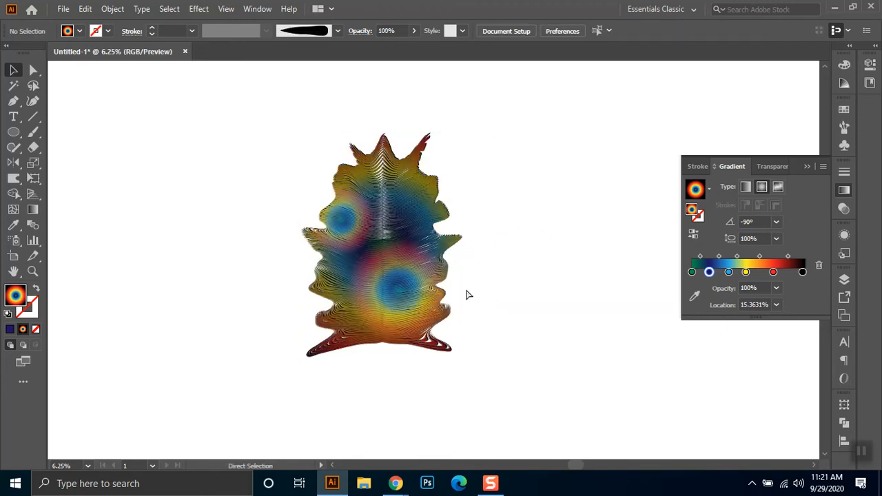
- Raise the opacity of the topmost, fully coloured copy to 90% and deselect it
click(388, 241)
click(402, 30)
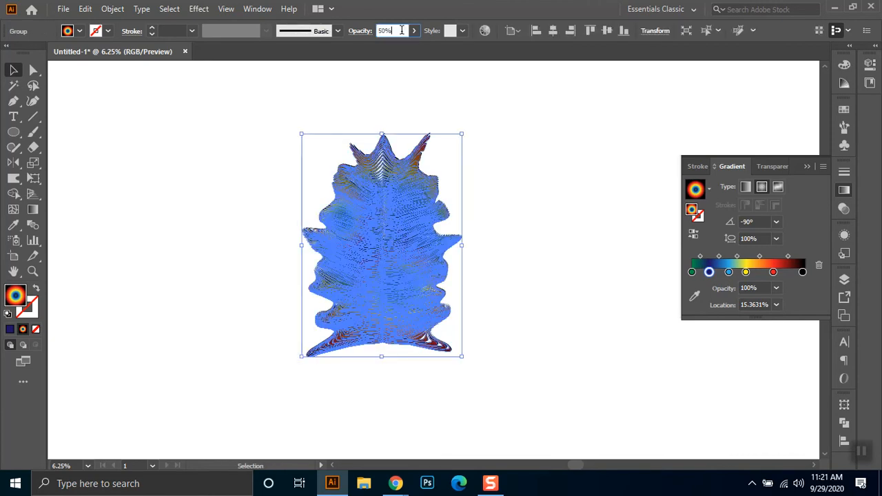
scroll(402, 31, up, 5)
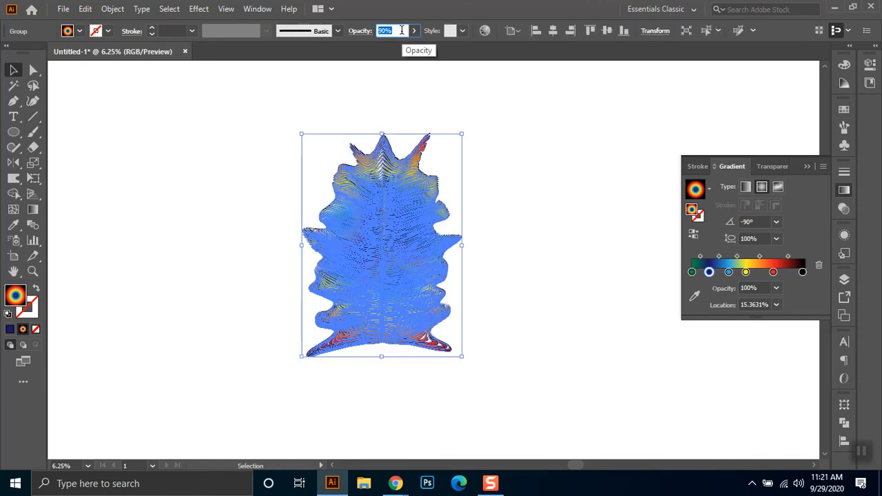
click(648, 162)
- Try the topmost coloured copy at 70% opacity, and undo the opacity reduction
click(411, 269)
click(399, 30)
scroll(399, 28, down, 2)
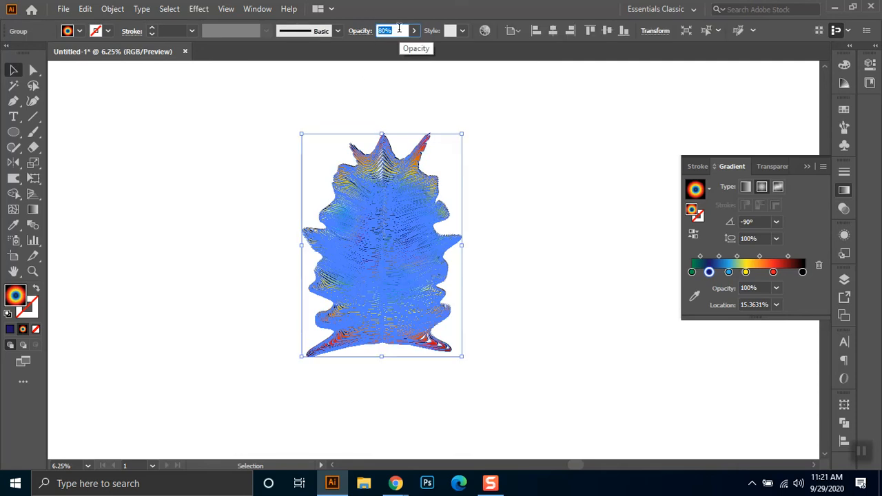
scroll(399, 28, down, 1)
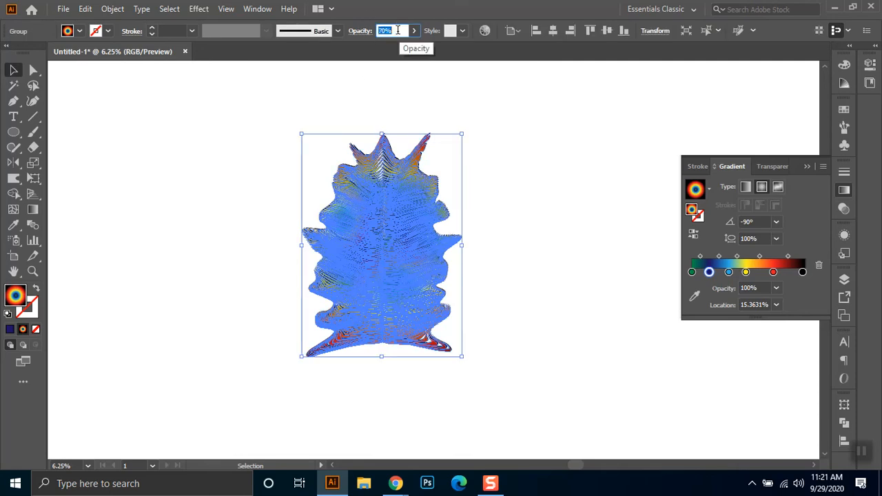
click(533, 216)
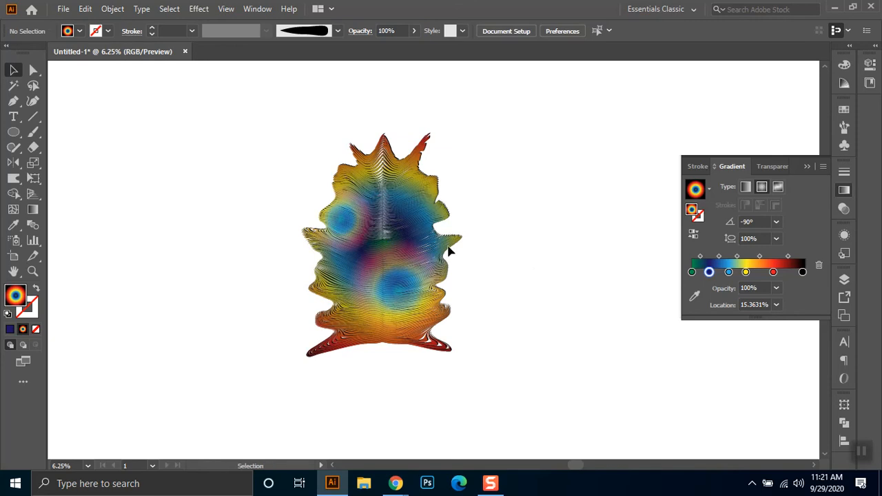
click(423, 236)
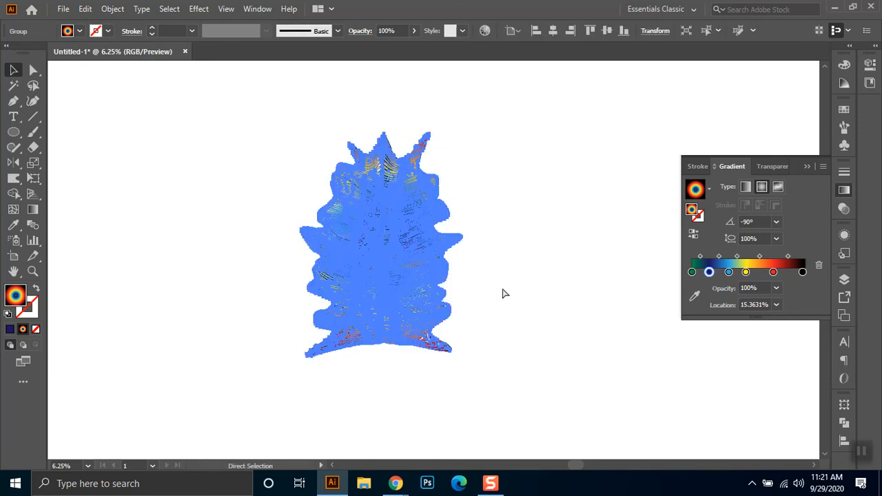
key(ctrl+z)
- Move the fully coloured copy off the stack into the empty area beside it and collapse the gradient settings
drag(375, 243, 691, 248)
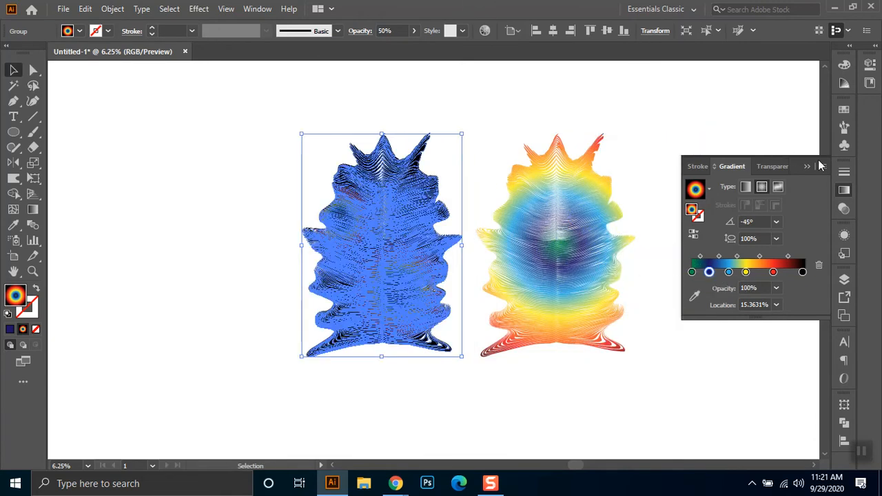
click(806, 166)
key(space)
drag(759, 175, 657, 176)
- Move the small-spot and large-spot copies off the black creature, lining them up in a row beyond the fully coloured copy
drag(252, 240, 620, 228)
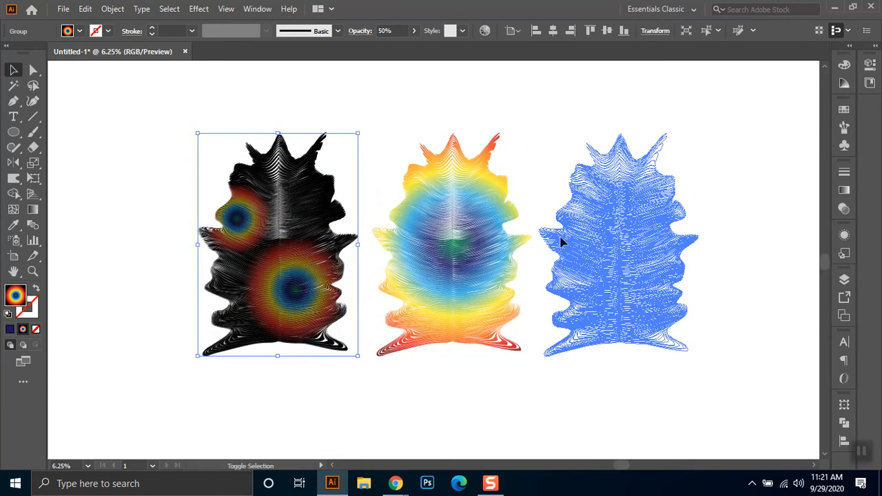
drag(277, 229, 786, 222)
click(525, 364)
key(space)
drag(550, 353, 446, 354)
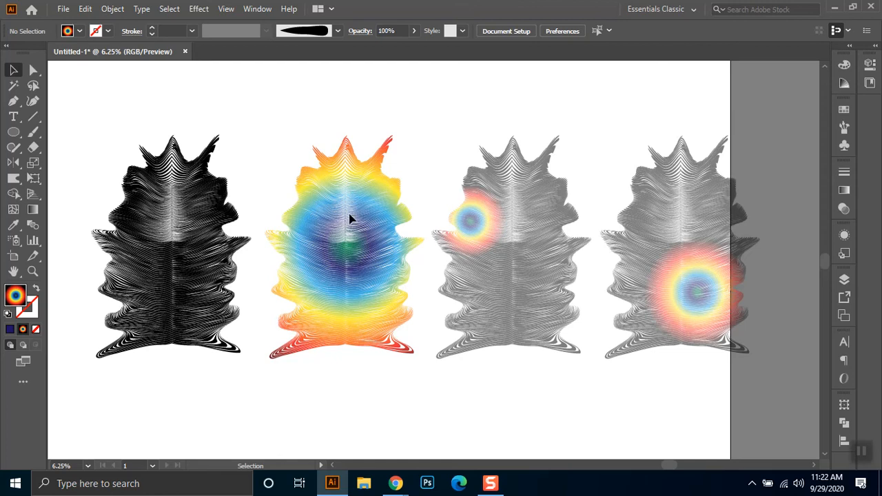
- Set the fully coloured copy's opacity to 100% and place it on top of the original black creature
click(321, 212)
click(386, 29)
scroll(386, 30, up, 1)
click(439, 87)
drag(335, 288, 298, 275)
- Warp the stacked coloured copy's left side, foot, right side and upper spikes inward so its outline separates from the black original, and deselect it
click(261, 228)
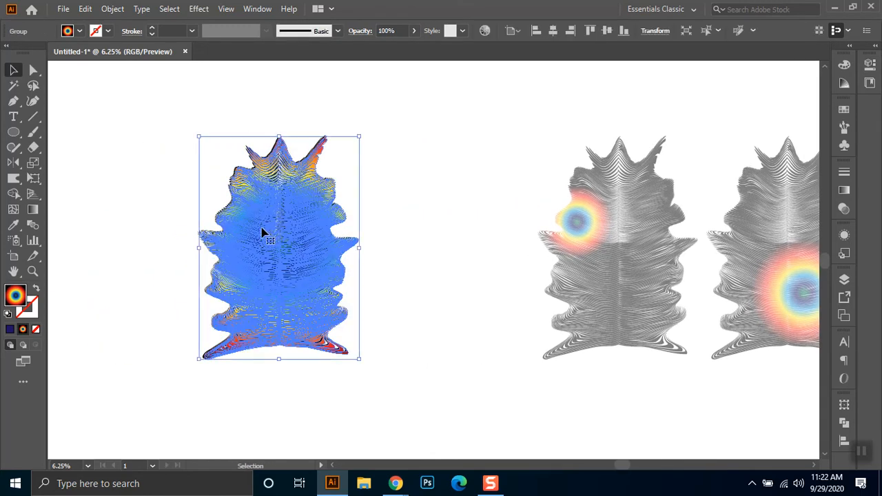
click(13, 181)
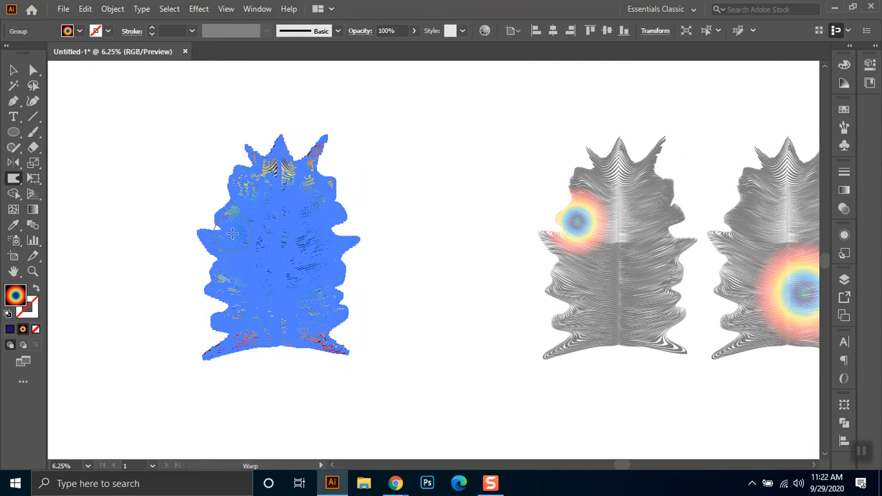
mouse_move(232, 223)
mouse_down()
mouse_move(255, 213)
mouse_move(232, 253)
mouse_move(221, 241)
mouse_move(251, 250)
mouse_up()
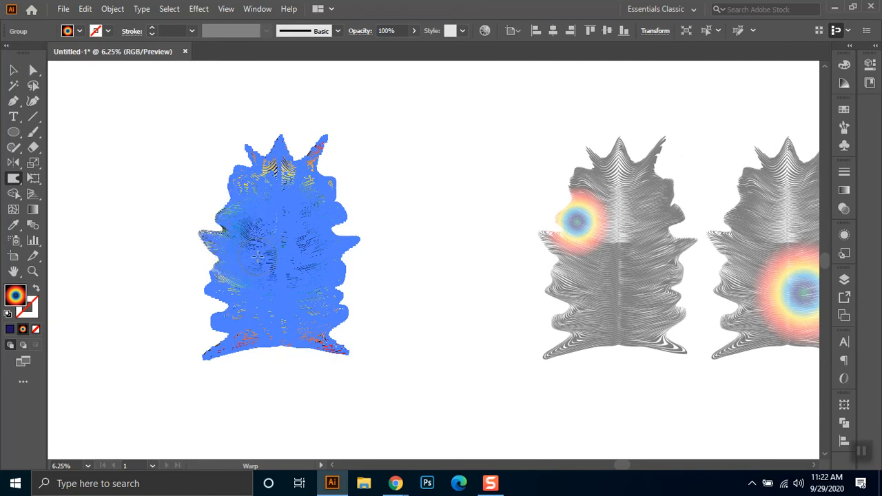
mouse_move(217, 292)
mouse_down()
mouse_move(255, 287)
mouse_move(254, 335)
mouse_up()
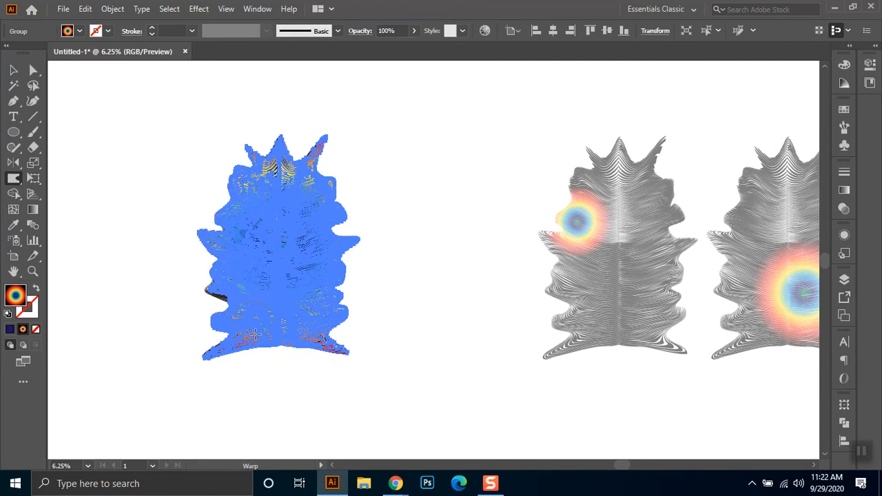
drag(208, 356, 240, 336)
mouse_move(333, 308)
mouse_down()
mouse_move(304, 315)
mouse_move(329, 284)
mouse_move(290, 285)
mouse_move(316, 257)
mouse_move(334, 201)
mouse_move(313, 212)
mouse_up()
drag(313, 152, 295, 170)
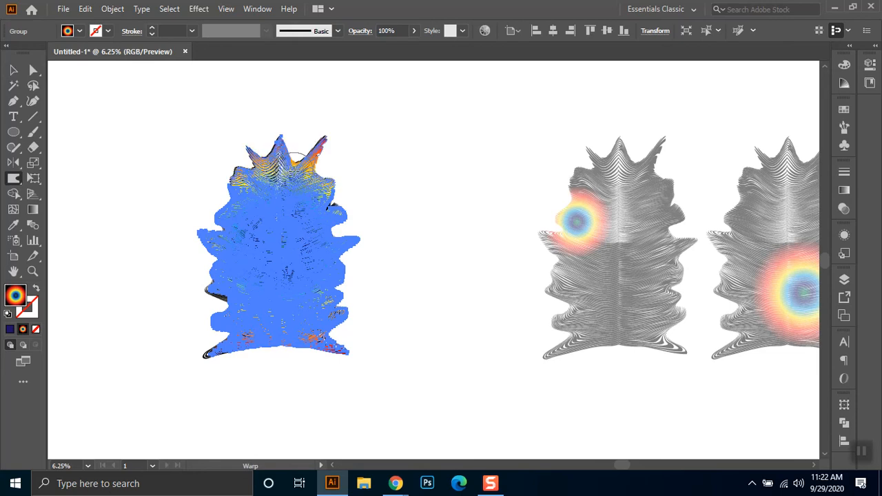
drag(235, 172, 255, 184)
click(15, 70)
click(115, 126)
- Reselect the coloured copy and warp its strands across the shoulders, centre and both flanks to offset them further from the black strands
scroll(363, 364, up, 2)
drag(381, 339, 517, 409)
drag(443, 381, 418, 459)
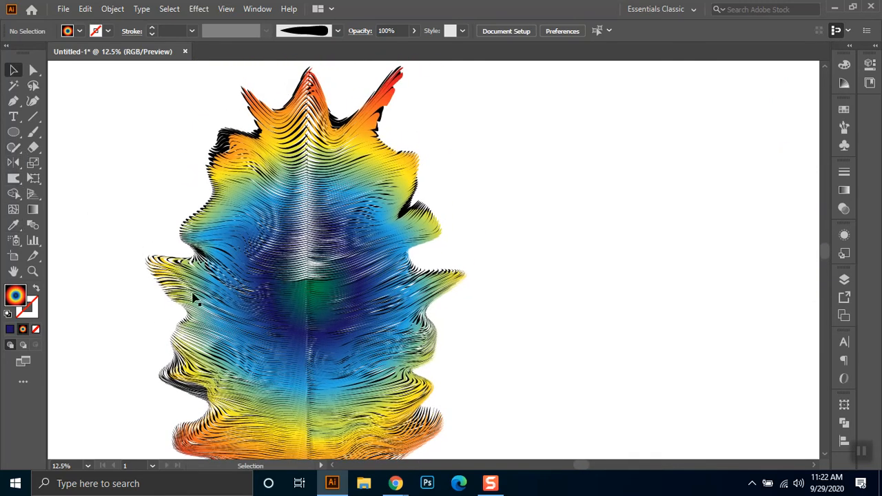
key(ctrl+a)
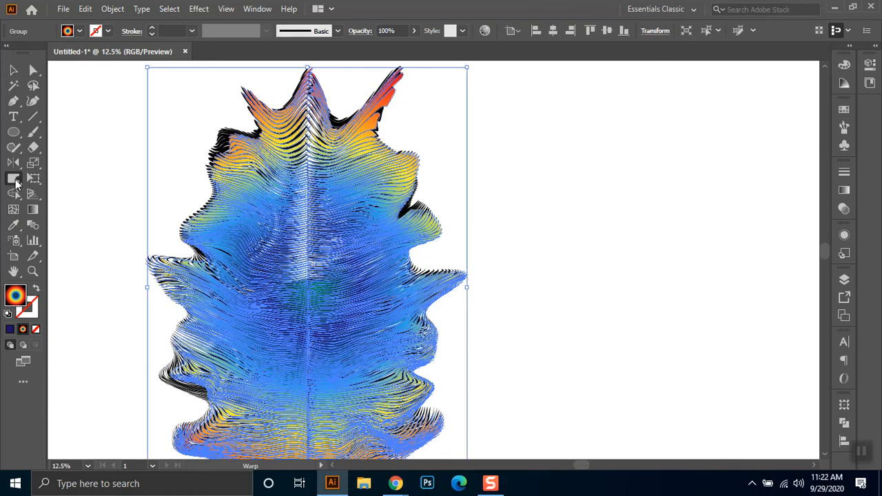
click(13, 178)
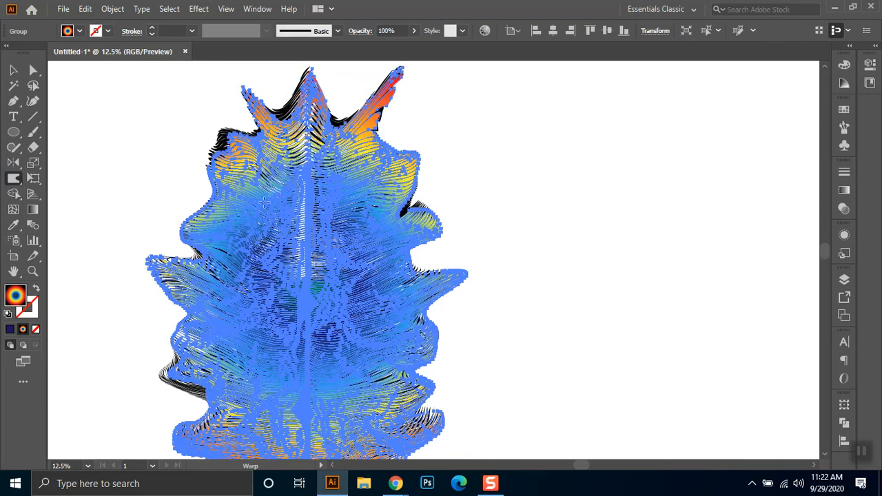
mouse_move(234, 145)
mouse_down()
mouse_move(213, 142)
mouse_move(203, 217)
mouse_move(248, 262)
mouse_move(267, 243)
mouse_move(311, 280)
mouse_up()
mouse_move(323, 339)
mouse_down()
mouse_move(372, 276)
mouse_move(297, 290)
mouse_move(331, 288)
mouse_move(324, 292)
mouse_move(342, 264)
mouse_move(355, 281)
mouse_move(337, 248)
mouse_up()
drag(352, 203, 344, 191)
mouse_move(392, 170)
mouse_down()
mouse_move(416, 158)
mouse_move(404, 171)
mouse_move(388, 167)
mouse_move(418, 215)
mouse_move(399, 348)
mouse_move(390, 339)
mouse_move(421, 375)
mouse_move(428, 405)
mouse_move(410, 390)
mouse_move(380, 393)
mouse_move(436, 422)
mouse_move(401, 432)
mouse_up()
mouse_move(206, 370)
mouse_down()
mouse_move(177, 377)
mouse_move(173, 276)
mouse_move(180, 251)
mouse_move(217, 219)
mouse_move(215, 201)
mouse_move(239, 154)
mouse_up()
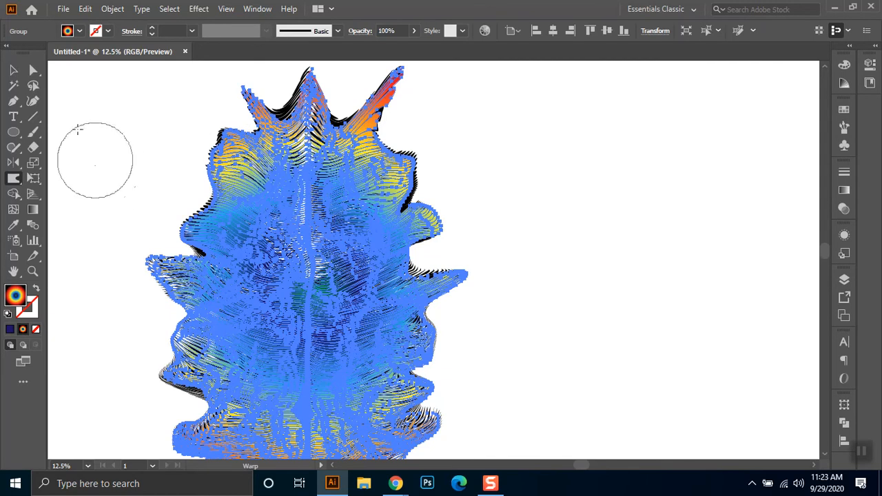
click(14, 73)
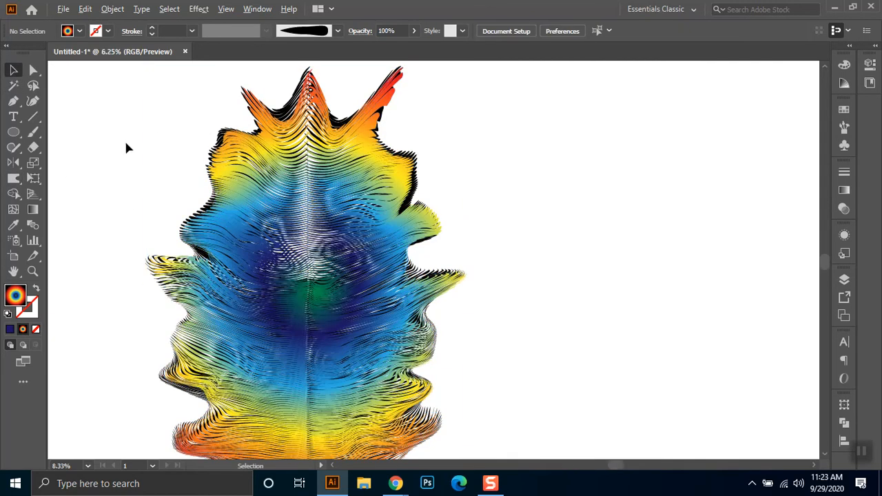
- Set the Warp tool's Simplify value to 59, keeping the 600 px brush and Detail at 2
scroll(124, 139, down, 2)
scroll(183, 250, up, 1)
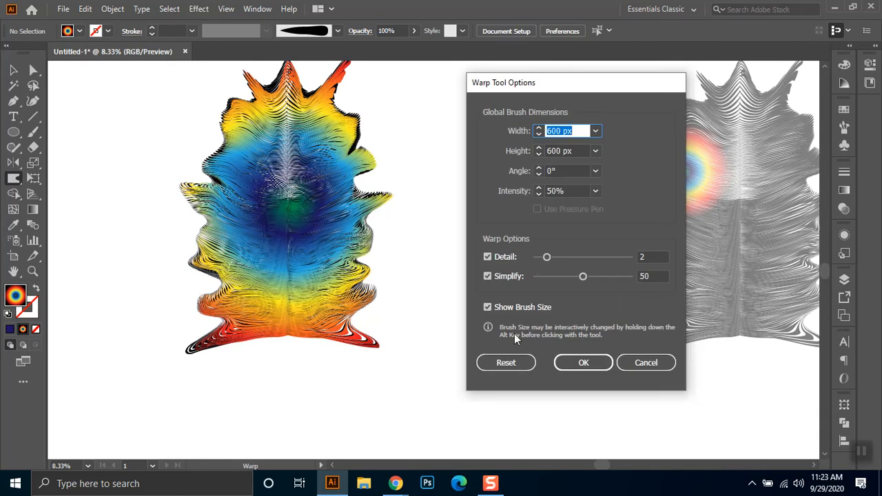
drag(601, 274, 592, 280)
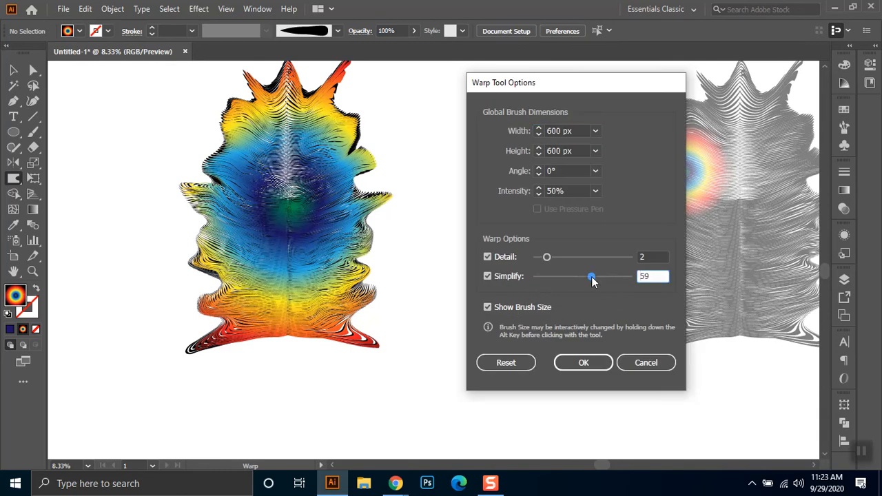
click(547, 258)
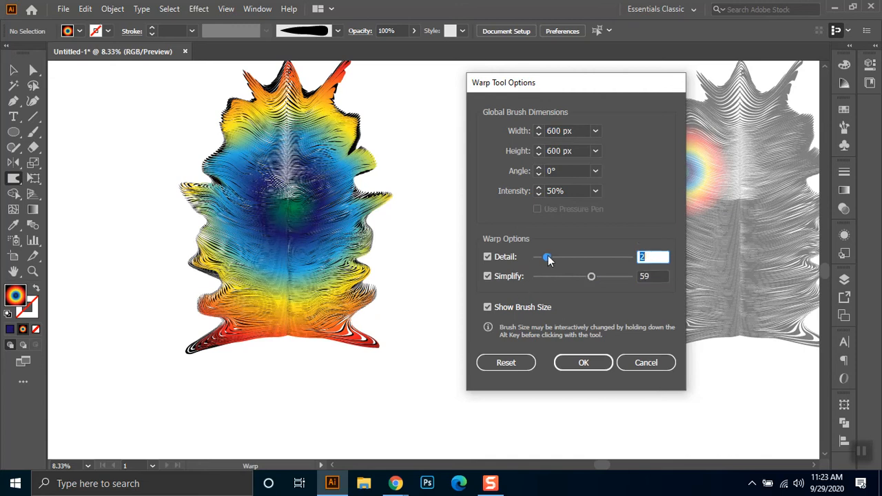
click(582, 363)
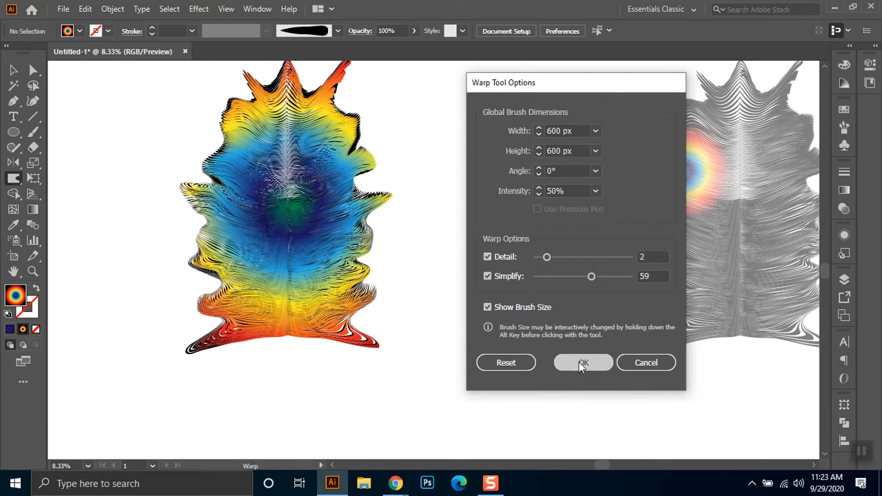
- With nothing selected, warp the coloured and black strands together, working down the right edge of the stacked shape
mouse_move(232, 150)
mouse_down()
mouse_move(225, 147)
mouse_move(255, 152)
mouse_move(337, 265)
mouse_up()
scroll(221, 170, up, 2)
drag(471, 122, 470, 106)
mouse_move(513, 158)
mouse_down()
mouse_move(535, 158)
mouse_move(534, 165)
mouse_up()
mouse_move(528, 285)
mouse_down()
mouse_move(536, 240)
mouse_move(522, 226)
mouse_move(535, 217)
mouse_up()
mouse_move(522, 314)
mouse_down()
mouse_move(531, 301)
mouse_move(515, 303)
mouse_up()
drag(481, 366, 513, 236)
key(space)
- Warp the strands along the lower central spine of the stacked shape, and undo the last warp near the dark blue centre
mouse_move(377, 267)
mouse_down()
mouse_move(375, 237)
mouse_move(380, 248)
mouse_up()
drag(375, 335, 382, 290)
drag(374, 207, 398, 281)
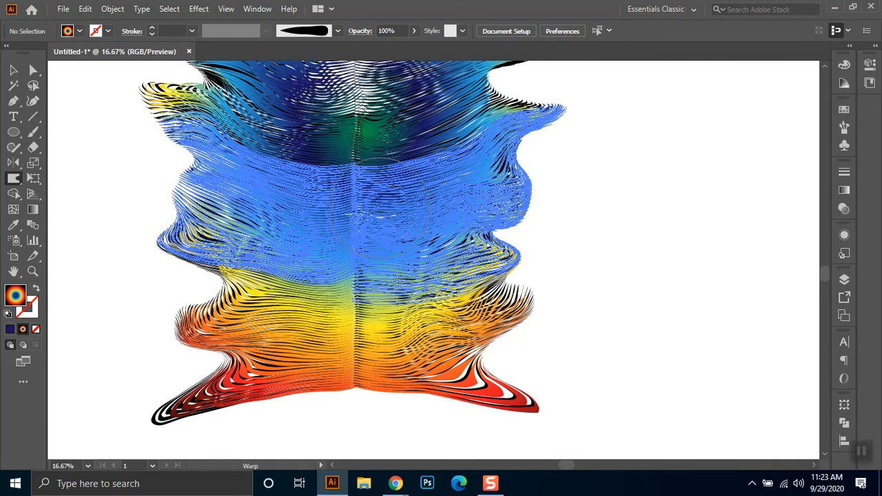
drag(332, 122, 334, 105)
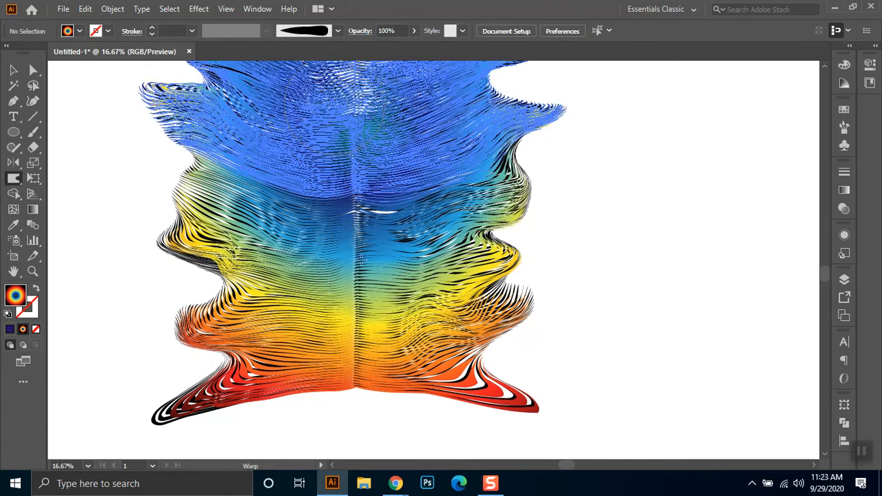
key(ctrl+z)
- Warp the strands above both feet and pull the tips of the lower side flaps outward on the stacked shape
drag(455, 350, 448, 335)
mouse_move(247, 360)
mouse_down()
mouse_move(245, 334)
mouse_move(279, 335)
mouse_up()
drag(228, 291, 213, 291)
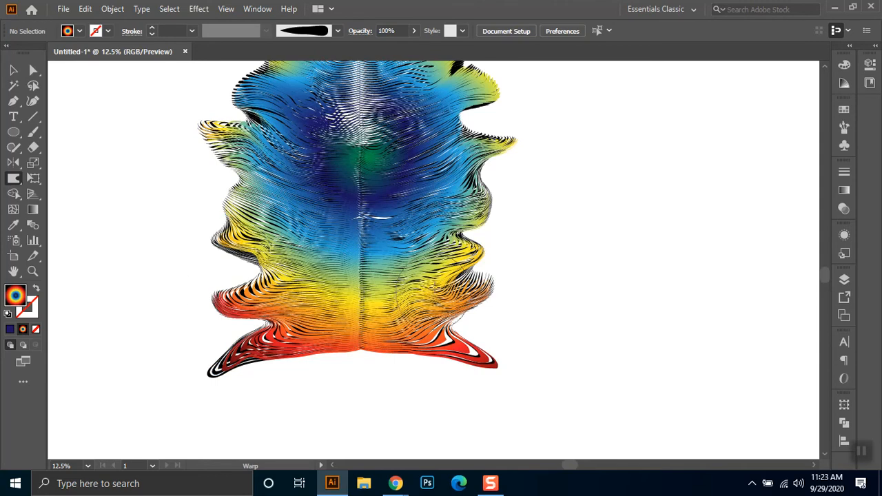
drag(504, 282, 519, 307)
mouse_move(518, 306)
mouse_down()
mouse_move(526, 322)
mouse_move(516, 299)
mouse_move(530, 327)
mouse_up()
drag(529, 327, 524, 329)
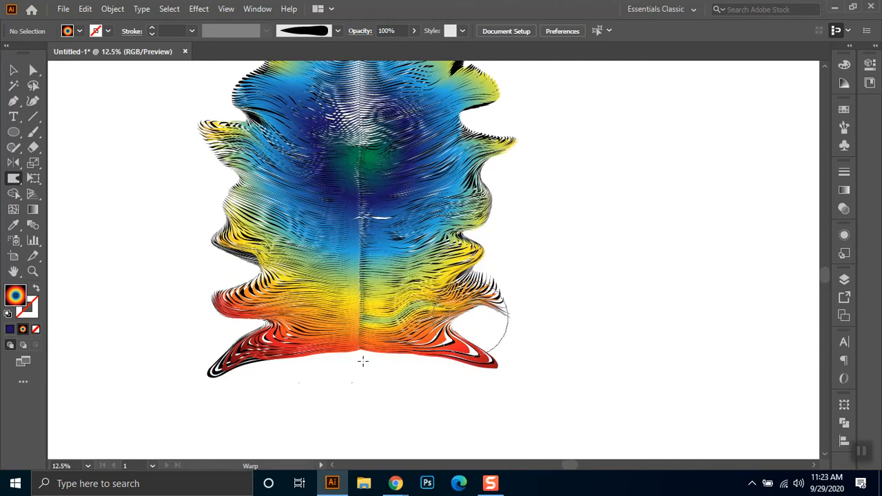
mouse_move(198, 305)
mouse_down()
mouse_move(171, 289)
mouse_move(186, 279)
mouse_up()
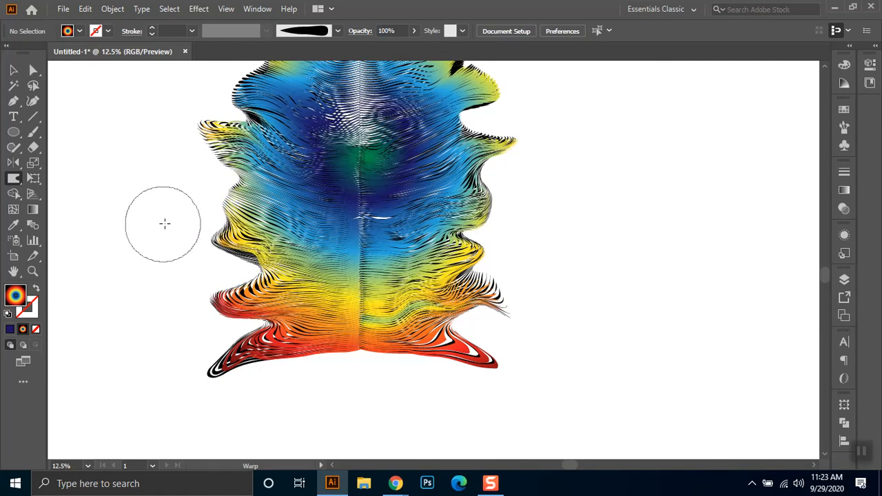
mouse_move(193, 228)
mouse_down()
mouse_move(179, 248)
mouse_move(176, 229)
mouse_move(186, 225)
mouse_move(183, 260)
mouse_move(181, 230)
mouse_move(169, 240)
mouse_move(183, 219)
mouse_move(173, 245)
mouse_up()
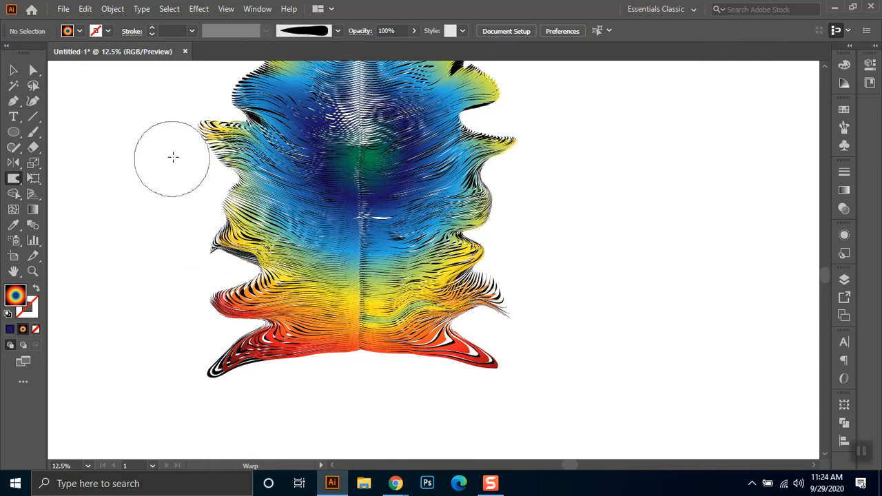
- Warp the pointed fins along the middle and upper sides of the stacked shape, bending the right-hand tips downward
mouse_move(175, 151)
mouse_down()
mouse_move(169, 172)
mouse_move(197, 178)
mouse_up()
mouse_move(549, 170)
mouse_down()
mouse_move(544, 182)
mouse_move(541, 153)
mouse_move(539, 201)
mouse_move(533, 148)
mouse_move(554, 216)
mouse_move(539, 195)
mouse_up()
drag(611, 218, 602, 355)
mouse_move(516, 216)
mouse_down()
mouse_move(530, 239)
mouse_move(506, 212)
mouse_move(531, 246)
mouse_move(516, 221)
mouse_up()
drag(476, 156, 478, 154)
drag(280, 146, 202, 142)
drag(265, 160, 217, 146)
- Warp the head of the stacked shape, stretching the spikes upward and the left shoulder outward
scroll(285, 99, down, 1)
scroll(477, 305, down, 3)
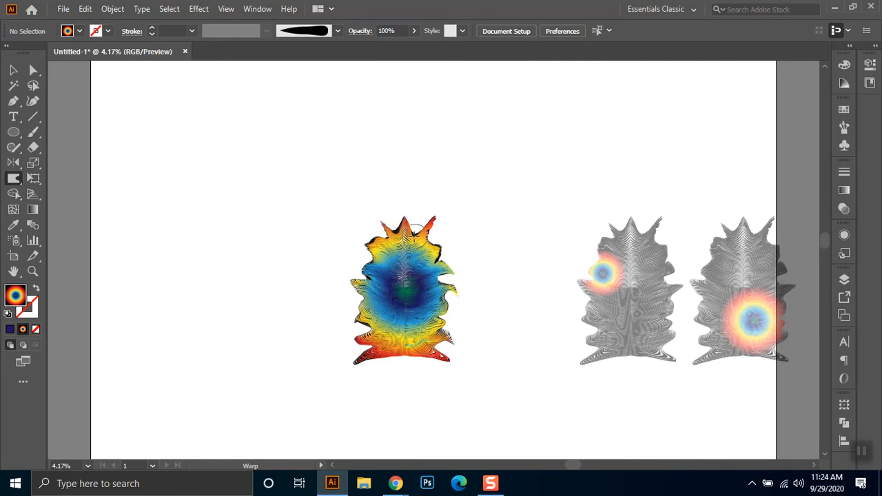
mouse_move(416, 230)
mouse_down()
mouse_move(403, 207)
mouse_move(419, 219)
mouse_move(421, 210)
mouse_move(393, 214)
mouse_up()
drag(393, 229, 389, 218)
drag(390, 248, 373, 231)
drag(383, 268, 367, 267)
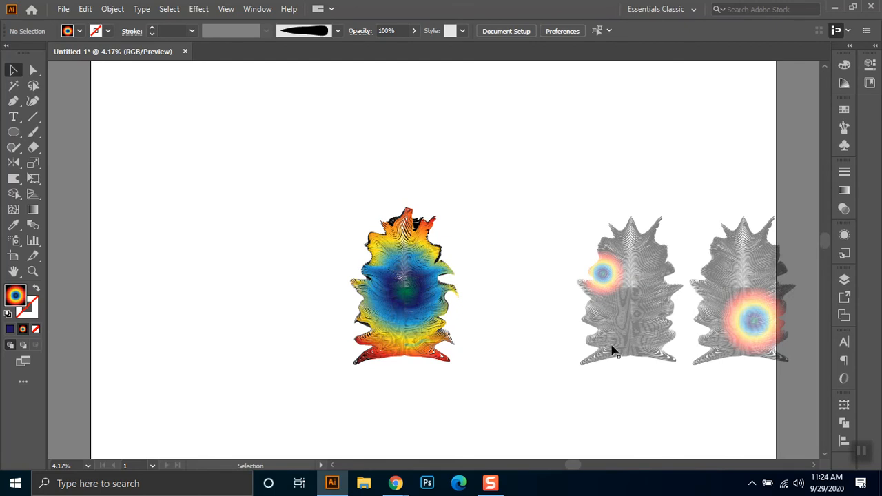
- Move the fully coloured copy off the black original into the empty area on its left, and deselect it
click(418, 303)
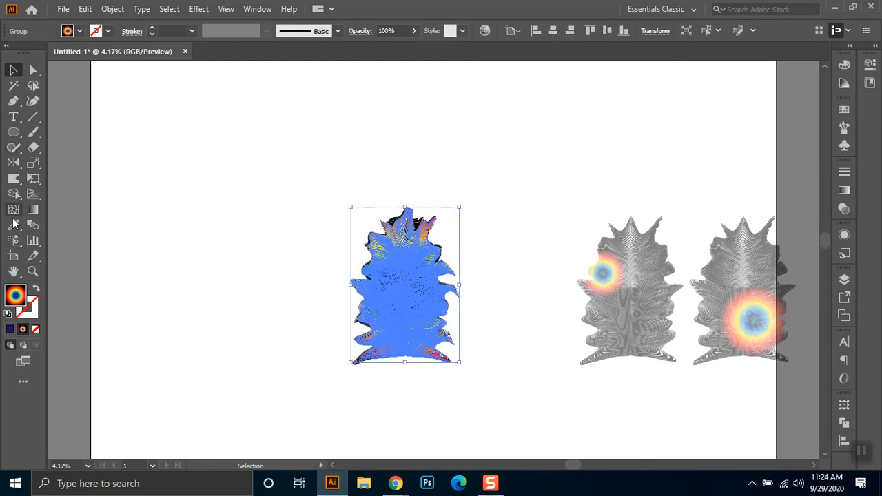
drag(394, 287, 247, 285)
click(313, 149)
- Select the separated coloured copy and warp its upper body, pulling the left shoulder out into a pointed spike
click(266, 295)
click(13, 178)
alt+scroll(315, 306, up, 3)
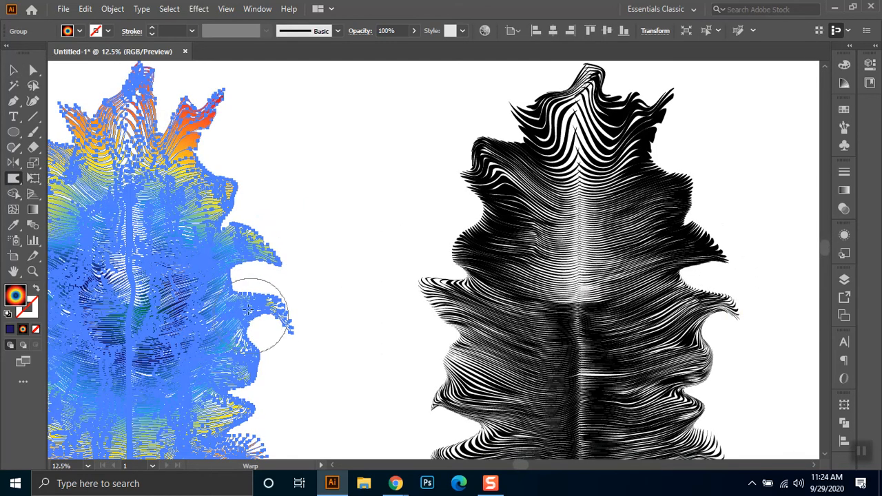
mouse_move(222, 293)
mouse_down()
mouse_move(141, 297)
mouse_move(225, 299)
mouse_move(169, 324)
mouse_move(205, 355)
mouse_move(124, 338)
mouse_move(220, 255)
mouse_move(214, 233)
mouse_move(227, 198)
mouse_move(190, 182)
mouse_move(206, 168)
mouse_move(138, 169)
mouse_move(179, 172)
mouse_up()
scroll(66, 149, left, 4)
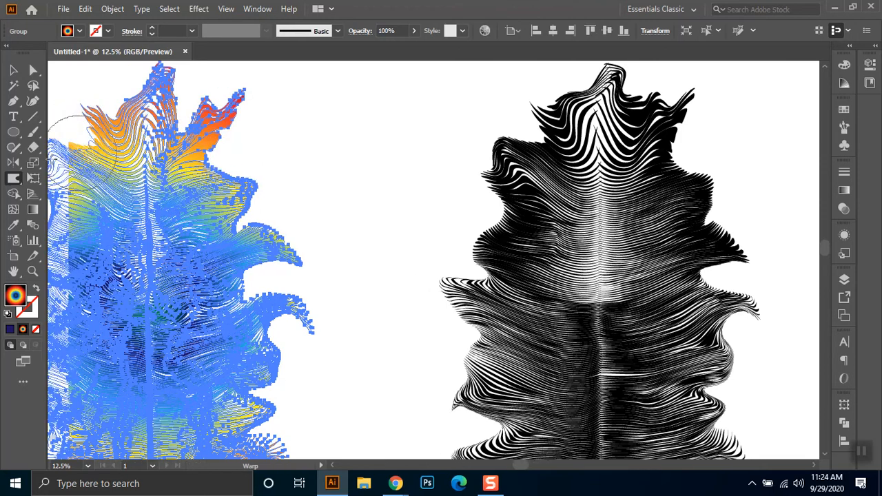
mouse_move(108, 141)
mouse_down()
mouse_move(98, 138)
mouse_move(83, 160)
mouse_up()
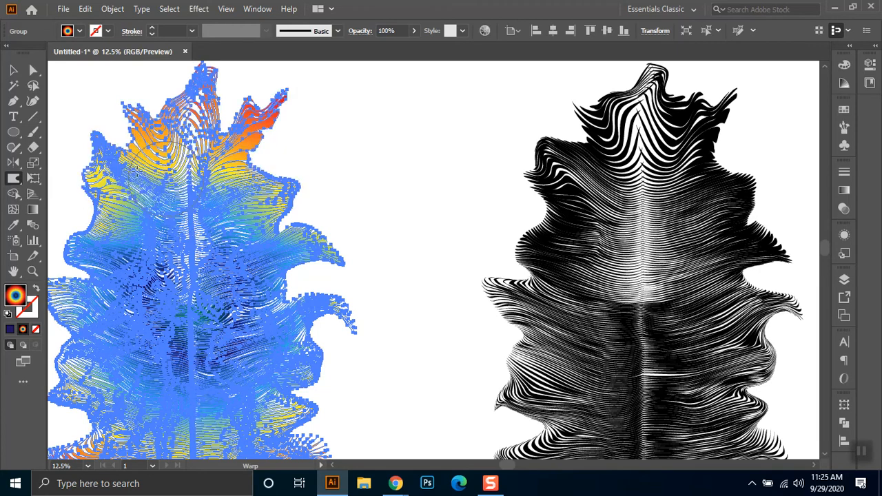
- Set the Warp tool's brush width and height to 300 px each
right_click(317, 170)
right_click(254, 235)
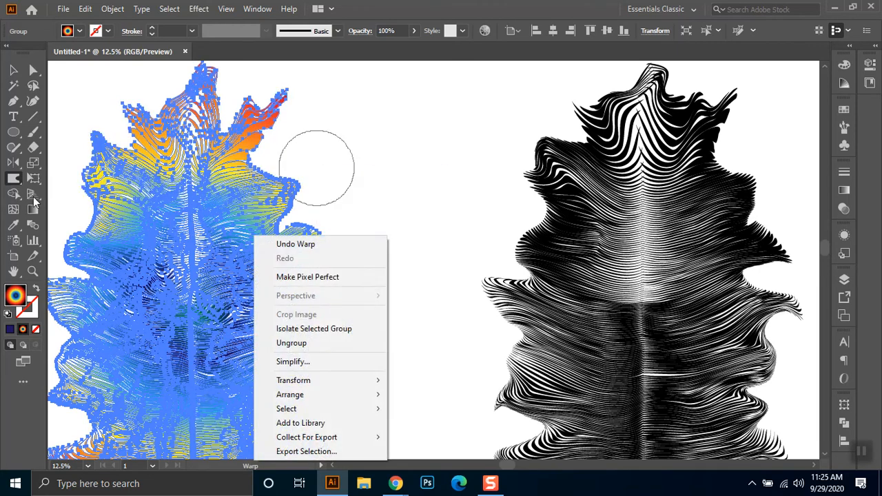
double_click(15, 178)
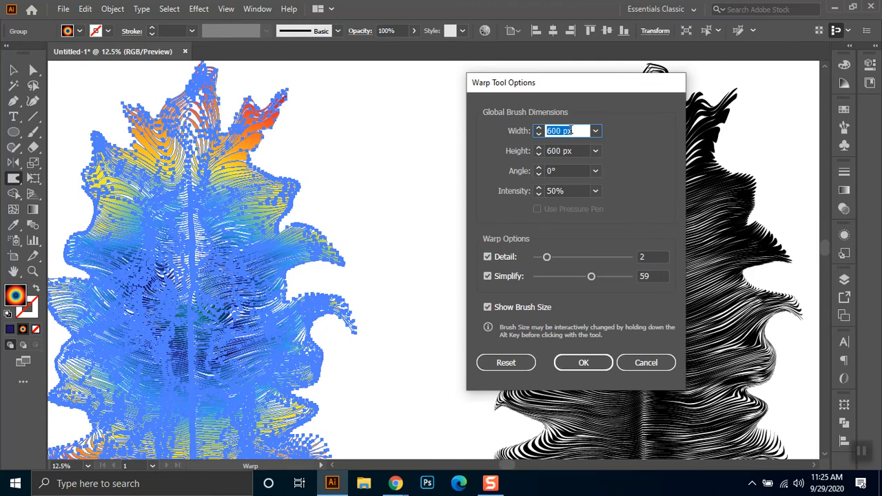
key(Tab)
text(300)
key(Return)
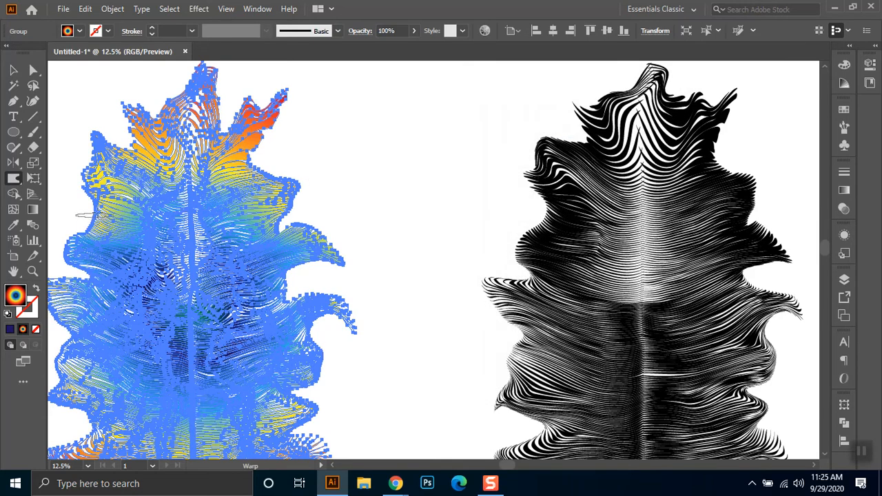
right_click(314, 183)
double_click(14, 178)
key(Tab)
text(300)
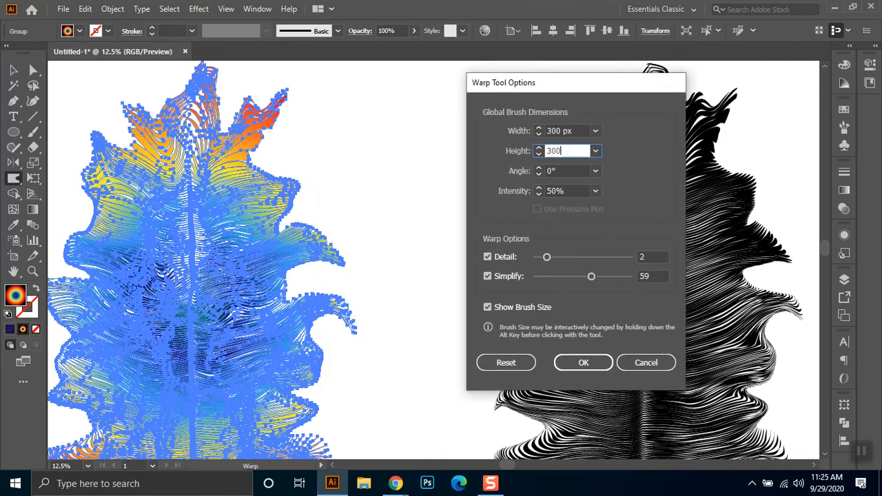
key(Return)
- With the smaller brush, indent the coloured copy's left side below the shoulder and reshape the fin beneath it
drag(83, 221, 118, 222)
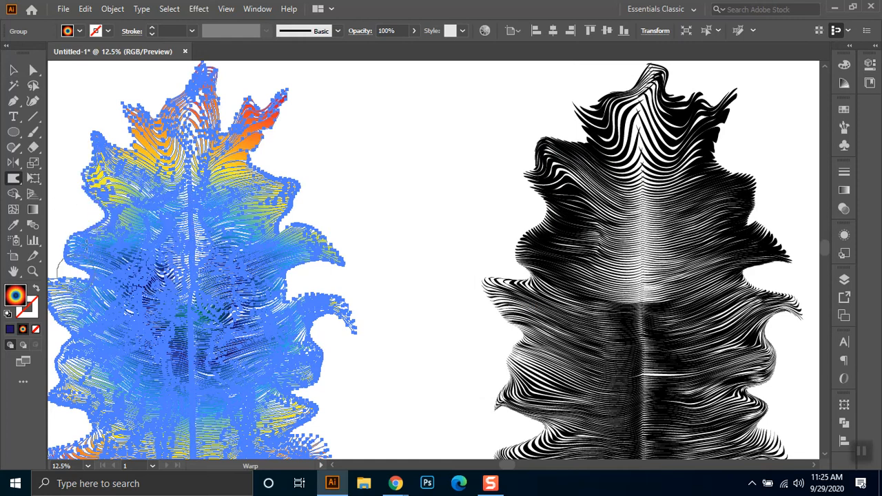
drag(72, 244, 75, 221)
drag(67, 256, 63, 266)
- Warp the fins down the coloured copy's right side into squarer, more ragged tips, bulging the edge between them outward
mouse_move(324, 261)
mouse_down()
mouse_move(321, 283)
mouse_move(309, 276)
mouse_move(350, 288)
mouse_up()
mouse_move(328, 245)
mouse_down()
mouse_move(343, 232)
mouse_move(318, 215)
mouse_up()
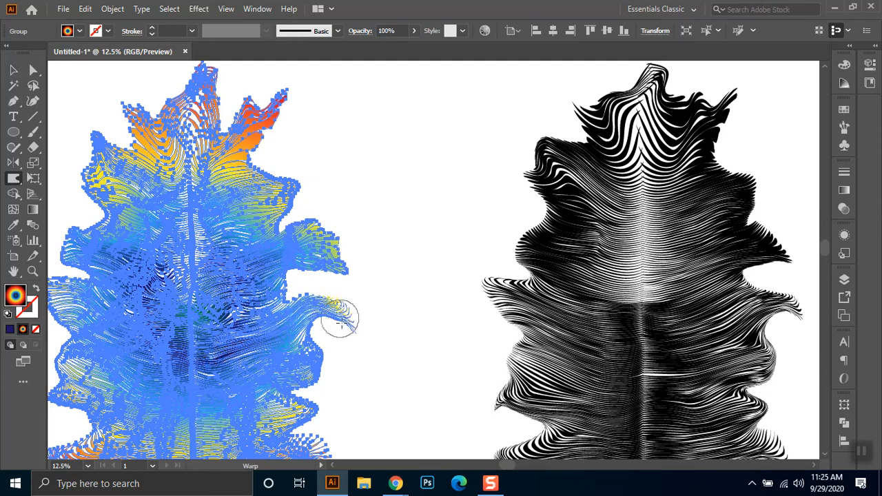
mouse_move(340, 295)
mouse_down()
mouse_move(307, 306)
mouse_move(324, 279)
mouse_move(307, 298)
mouse_move(317, 281)
mouse_move(341, 330)
mouse_move(335, 296)
mouse_move(344, 284)
mouse_move(328, 296)
mouse_move(335, 282)
mouse_move(292, 304)
mouse_move(288, 285)
mouse_move(332, 314)
mouse_move(338, 301)
mouse_move(261, 332)
mouse_move(342, 323)
mouse_up()
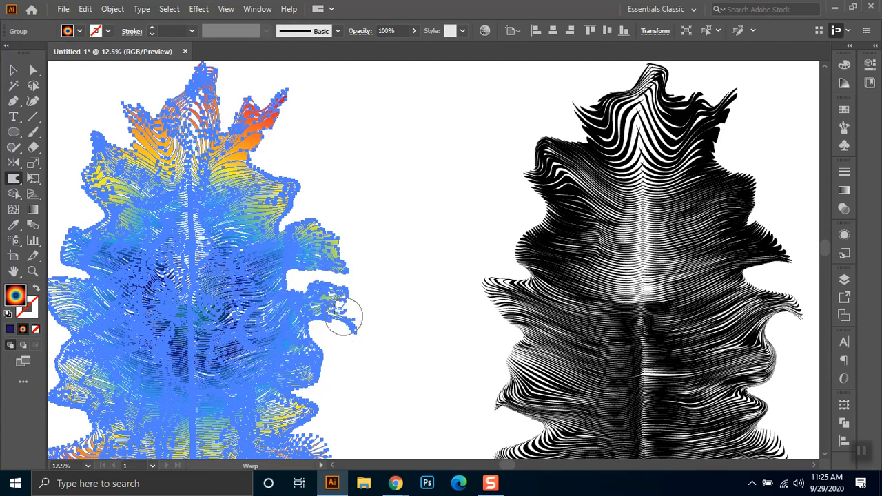
drag(310, 365, 338, 380)
drag(309, 346, 331, 343)
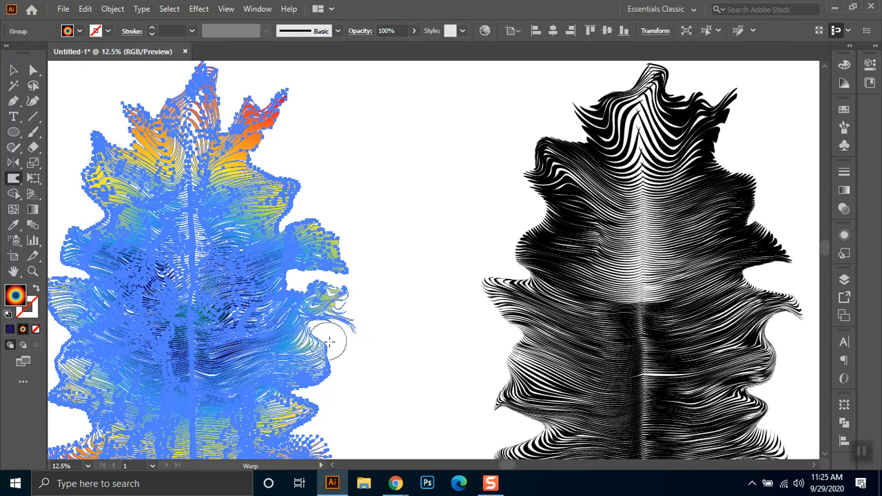
mouse_move(317, 432)
mouse_down()
mouse_move(332, 433)
mouse_move(323, 407)
mouse_up()
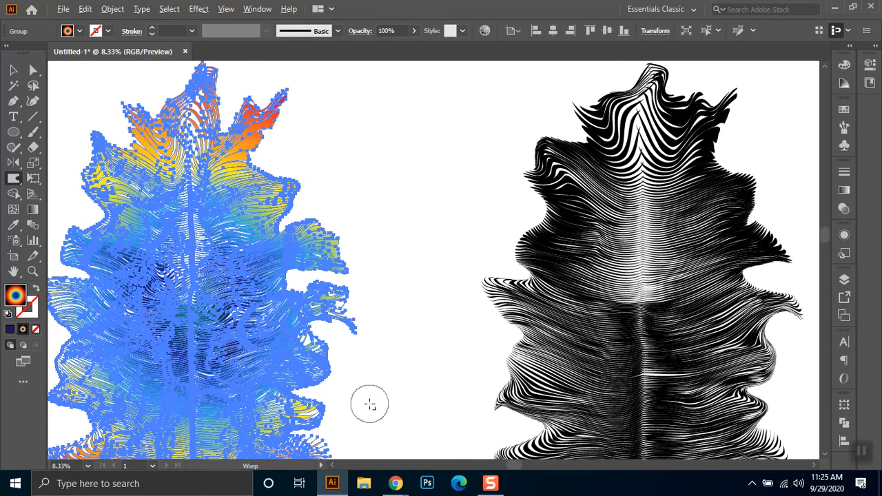
- Move the warped coloured copy onto the black original so the two shapes overlap
key(ctrl+minus)
key(ctrl+minus)
key(ctrl+minus)
click(13, 70)
click(269, 407)
click(254, 401)
drag(265, 373, 259, 371)
click(288, 326)
drag(234, 399, 369, 366)
drag(402, 328, 403, 328)
click(434, 277)
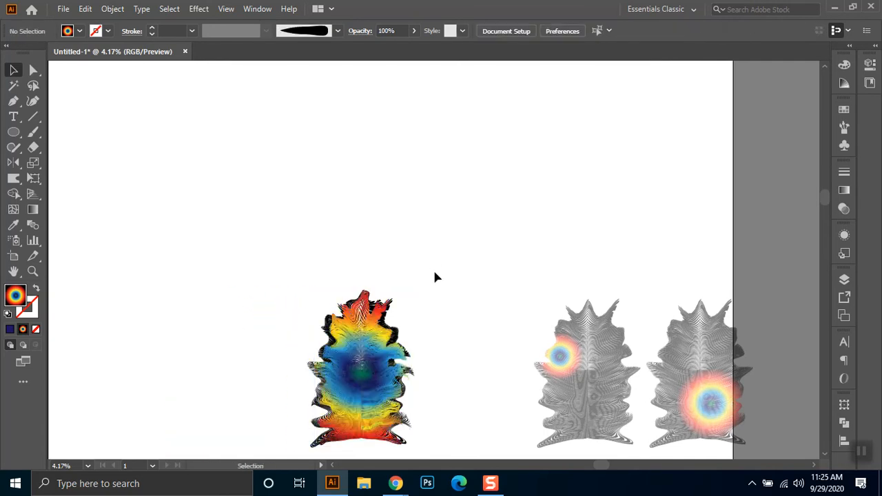
- Set the overlaid coloured copy's blend mode to Multiply
scroll(422, 349, up, 1)
scroll(416, 311, down, 3)
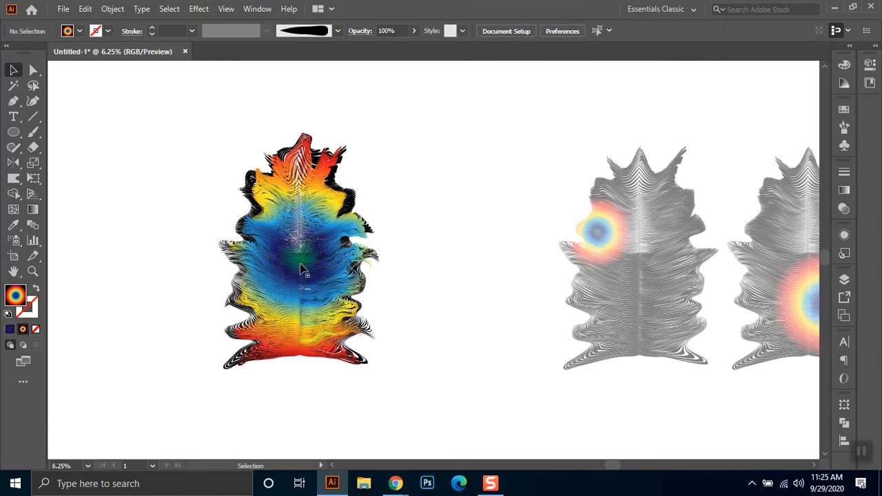
click(304, 268)
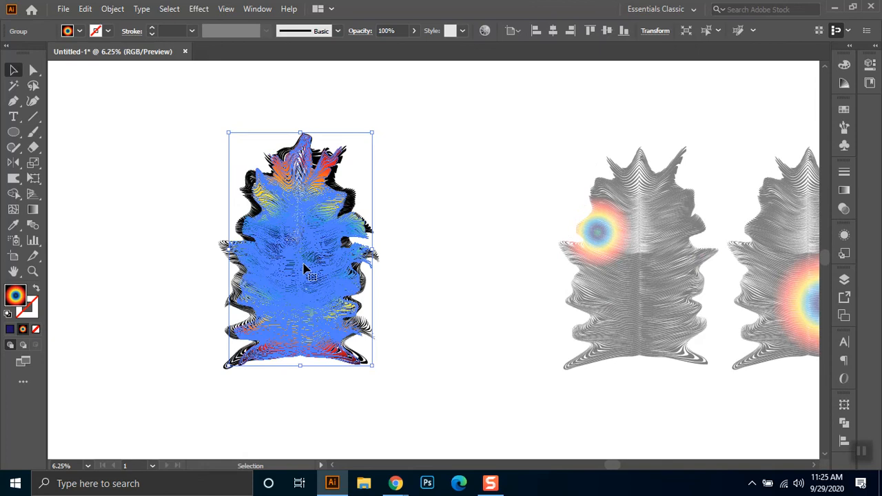
click(364, 33)
click(255, 52)
click(267, 96)
key(Escape)
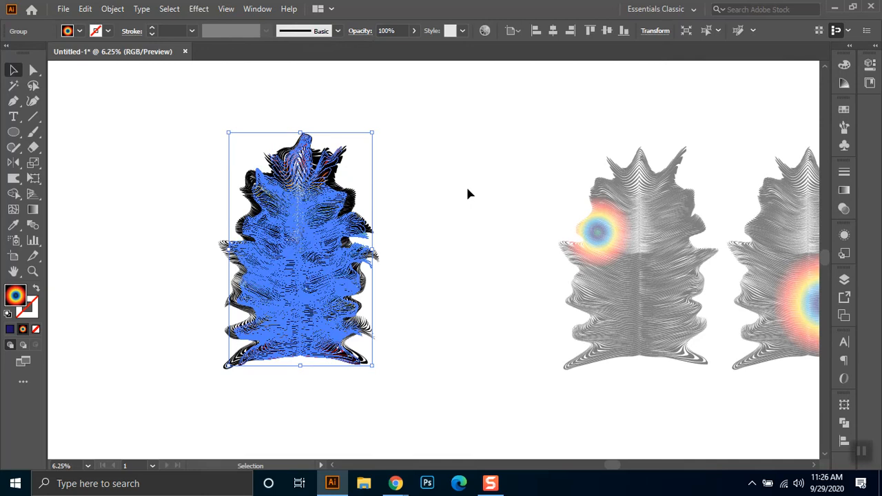
click(467, 194)
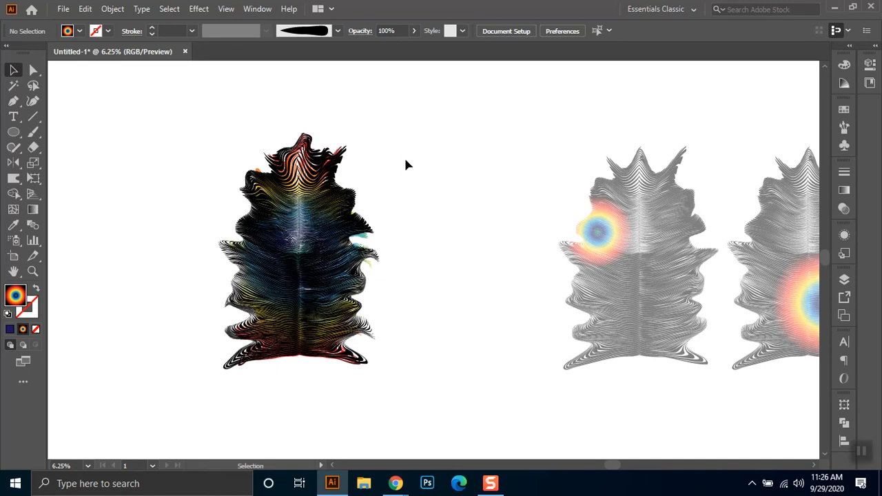
- Move the faded copy with the small gradient circle onto the layered stack and raise its opacity to 100%
click(337, 159)
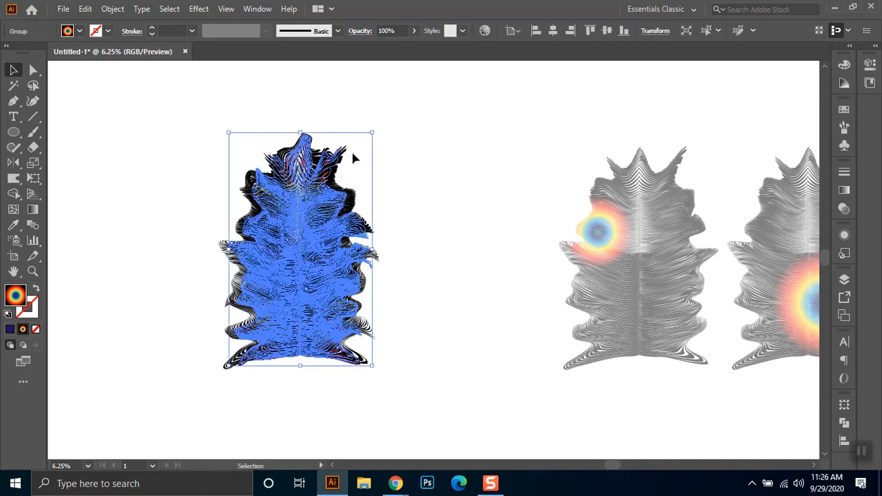
click(445, 171)
click(648, 258)
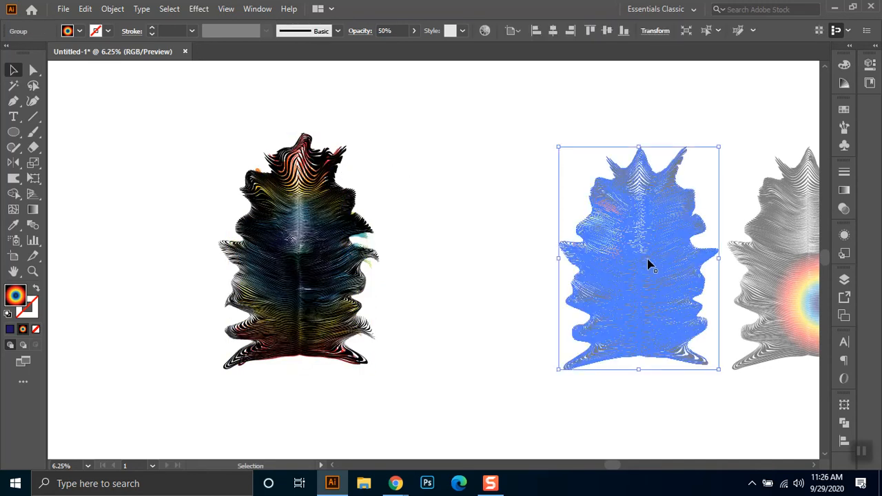
drag(654, 264, 326, 245)
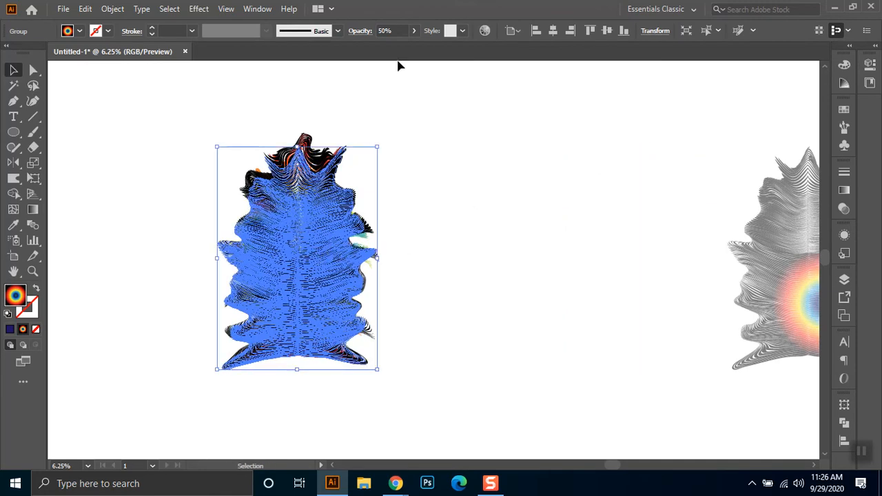
scroll(397, 31, up, 3)
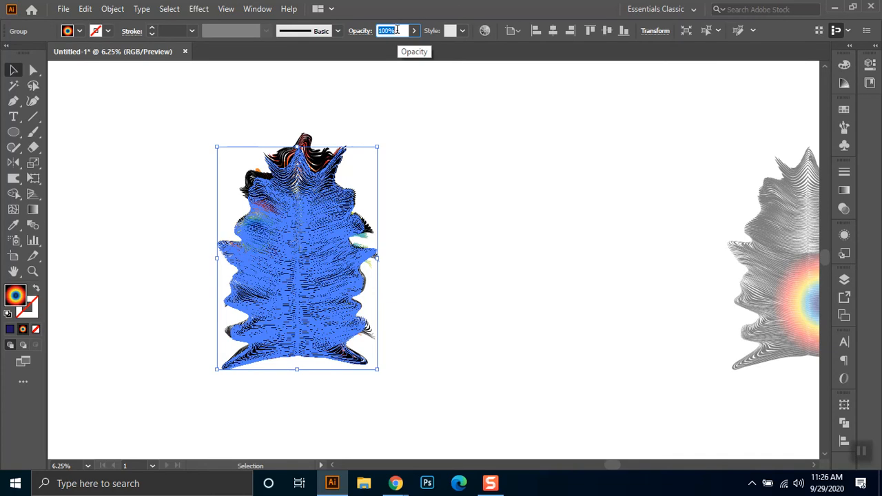
click(457, 113)
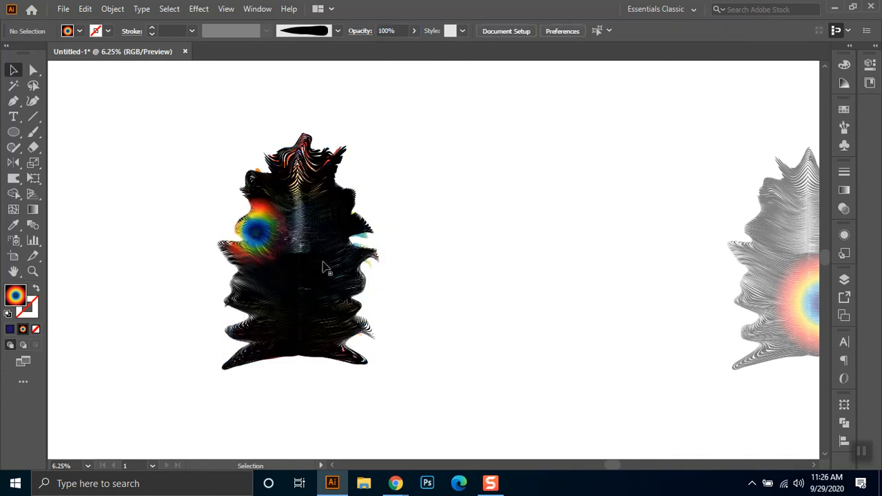
- Change the blend mode of the fully coloured copy in the stack to Screen
click(275, 240)
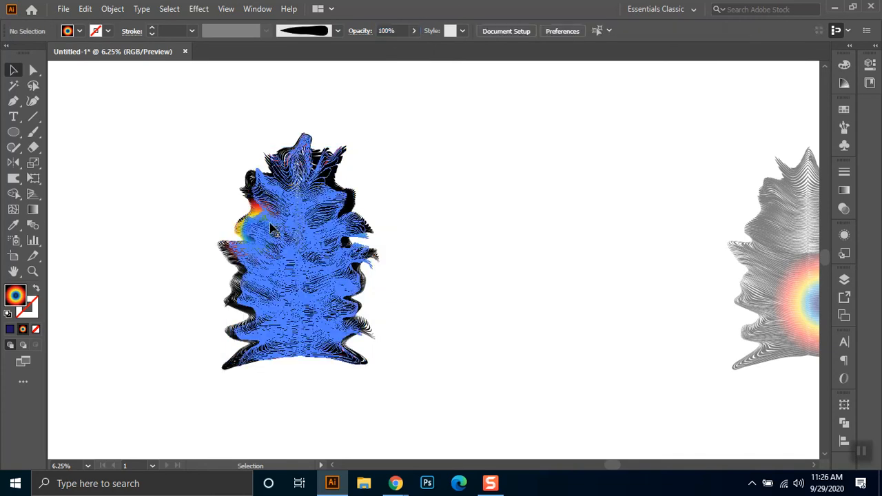
click(365, 34)
click(248, 55)
click(273, 146)
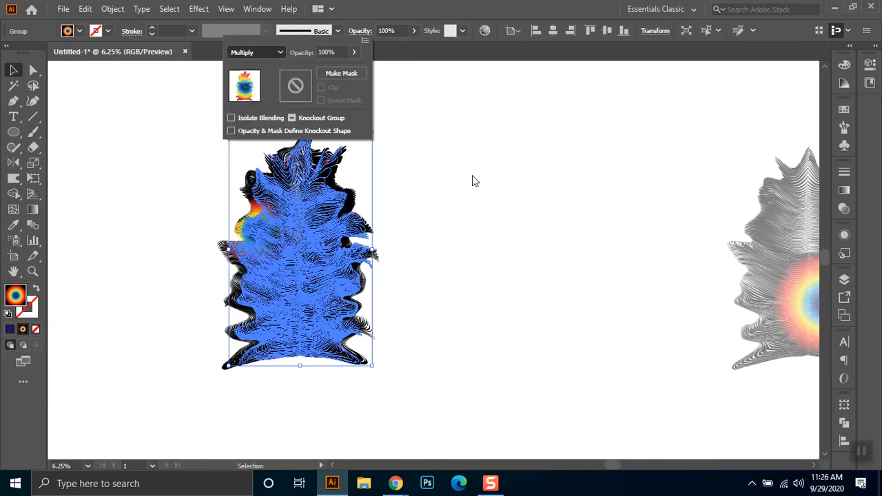
click(462, 184)
click(415, 310)
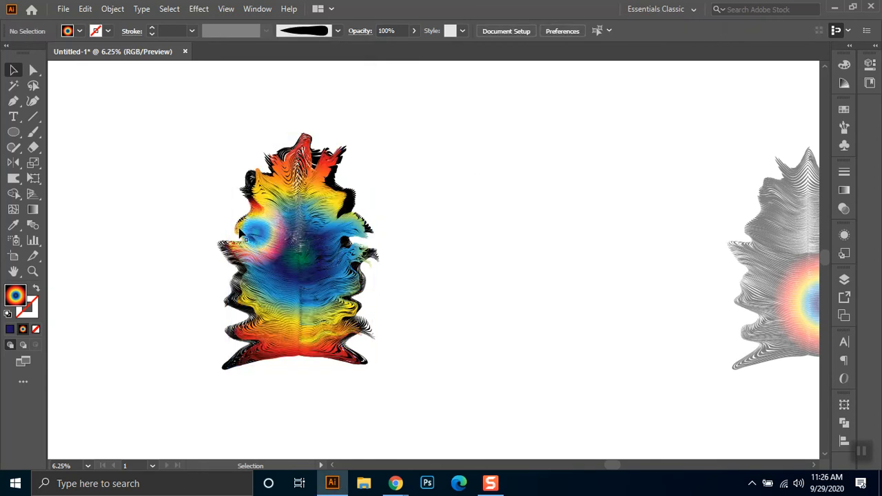
- Try moving the remaining faded copy onto the layered stack, and undo the attempt
scroll(453, 258, right, 3)
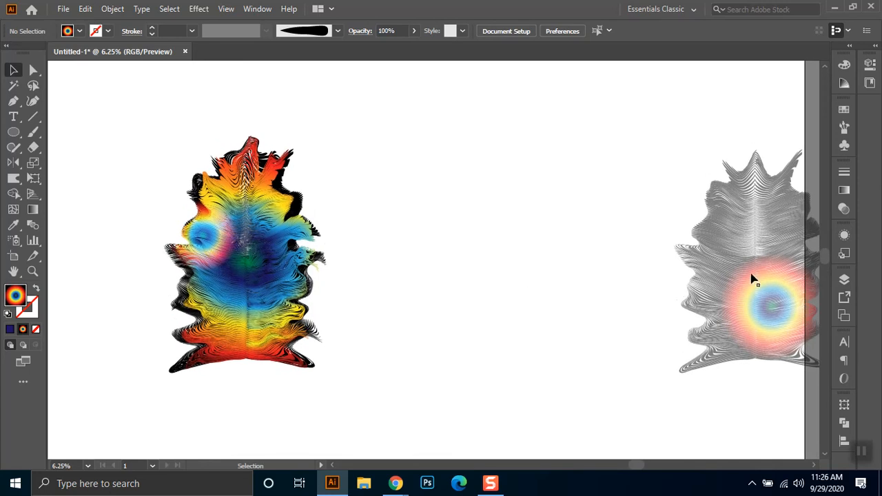
click(785, 305)
drag(785, 305, 251, 244)
click(373, 228)
click(256, 305)
key(ctrl+z)
key(ctrl+z)
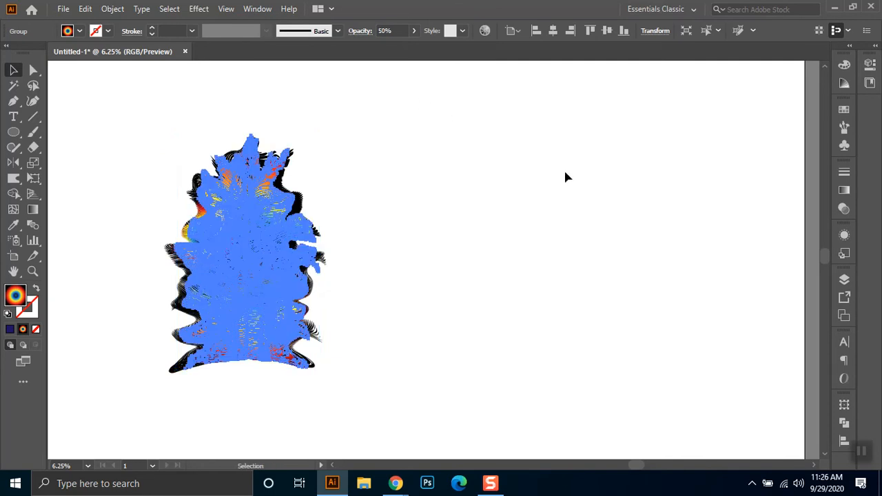
- Bring the remaining faded copy with the large lower gradient circle beside the stack and set its opacity to 100%
drag(750, 281, 385, 263)
click(381, 257)
click(352, 279)
click(397, 30)
text(100)
key(Return)
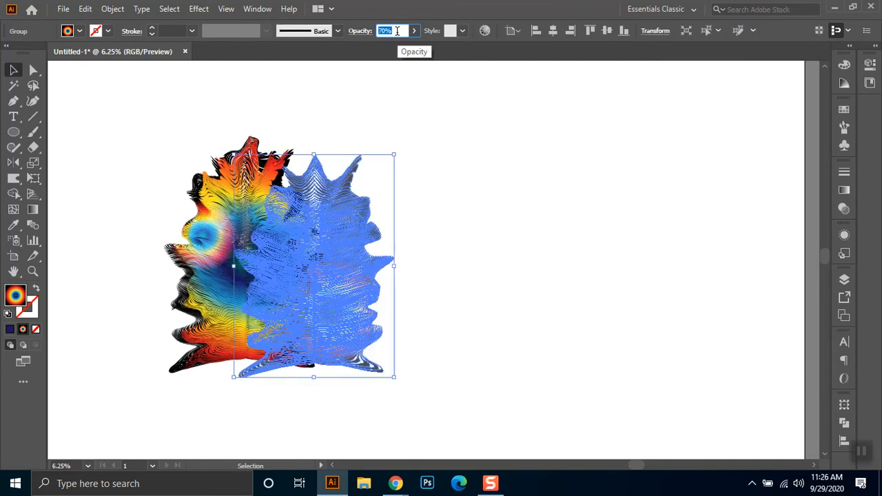
click(441, 185)
drag(342, 303, 461, 305)
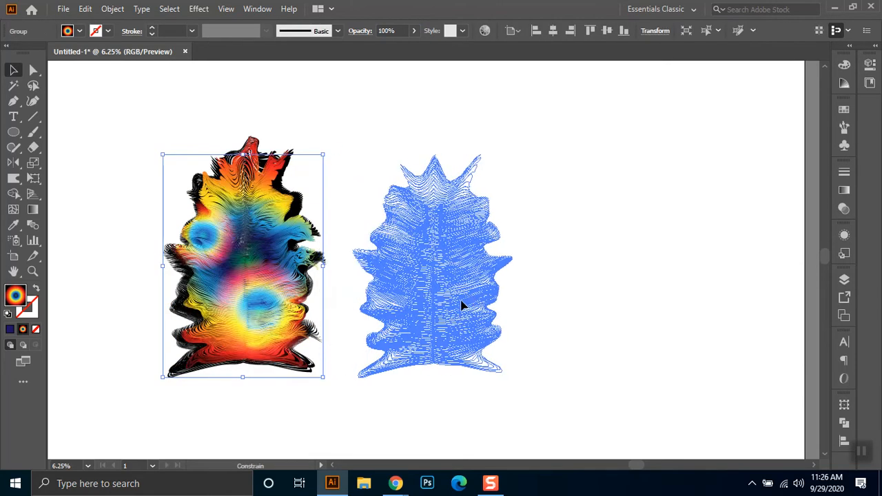
click(625, 381)
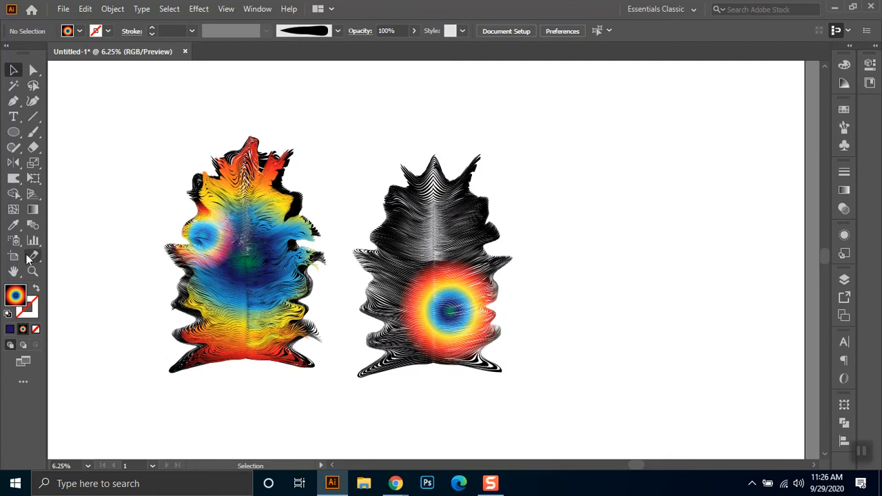
- Warp the separate copy, pushing in its left side and pulling the gradient circle's edges out into a squarish patch
click(14, 180)
mouse_move(372, 236)
mouse_down()
mouse_move(377, 210)
mouse_move(368, 206)
mouse_move(391, 177)
mouse_up()
drag(415, 277, 403, 251)
drag(415, 303, 391, 281)
drag(409, 319, 376, 300)
drag(430, 332, 376, 333)
mouse_move(425, 344)
mouse_down()
mouse_move(371, 362)
mouse_move(369, 371)
mouse_move(477, 376)
mouse_move(492, 350)
mouse_up()
mouse_move(460, 339)
mouse_down()
mouse_move(501, 331)
mouse_move(476, 312)
mouse_move(493, 303)
mouse_move(490, 288)
mouse_move(472, 283)
mouse_move(501, 264)
mouse_up()
mouse_move(444, 275)
mouse_down()
mouse_move(366, 269)
mouse_move(470, 247)
mouse_up()
drag(465, 282, 469, 250)
drag(463, 283, 490, 258)
mouse_move(424, 285)
mouse_down()
mouse_move(399, 260)
mouse_move(375, 269)
mouse_up()
drag(430, 308, 399, 314)
drag(432, 318, 390, 329)
mouse_move(458, 313)
mouse_down()
mouse_move(489, 316)
mouse_move(439, 328)
mouse_move(445, 318)
mouse_move(479, 338)
mouse_move(447, 336)
mouse_move(444, 318)
mouse_move(450, 350)
mouse_move(454, 291)
mouse_move(493, 284)
mouse_move(446, 311)
mouse_move(479, 308)
mouse_move(431, 335)
mouse_move(442, 299)
mouse_move(403, 257)
mouse_up()
drag(426, 288, 396, 253)
mouse_move(415, 277)
mouse_down()
mouse_move(387, 243)
mouse_move(246, 230)
mouse_up()
- Move the newly warped copy onto the layered stack, aligned with the body of the other copies
click(14, 71)
click(397, 248)
drag(332, 266, 323, 267)
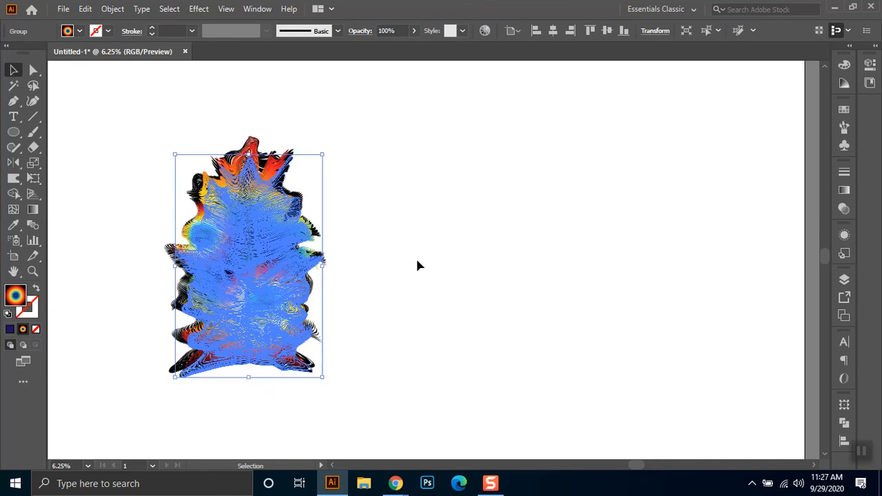
click(416, 264)
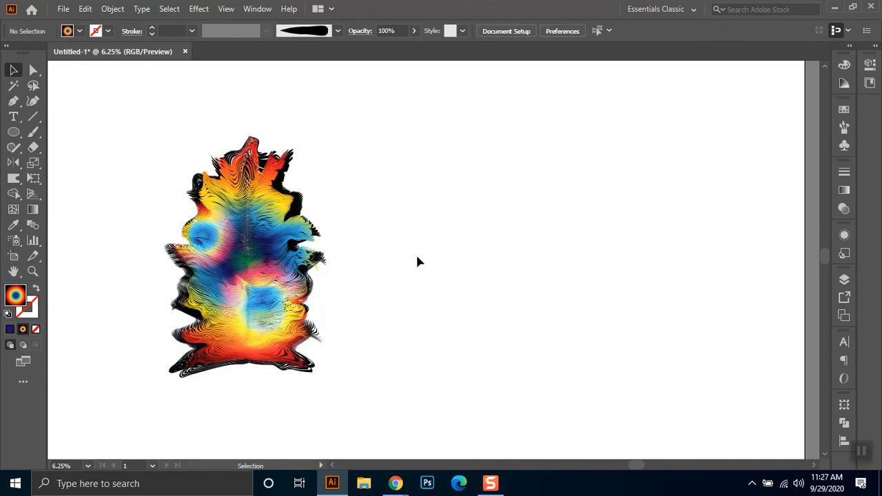
- Set the blend mode of the copy with the squarish gradient patch to Multiply
click(262, 305)
click(358, 31)
click(254, 53)
key(Escape)
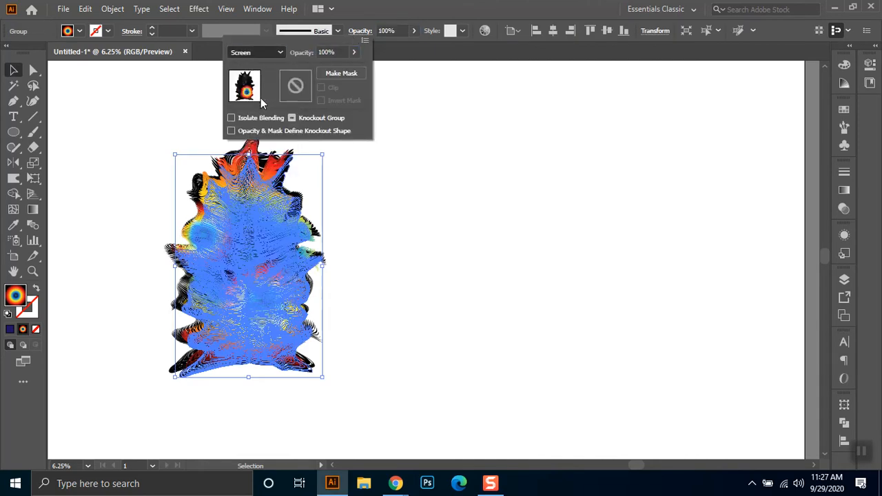
click(456, 234)
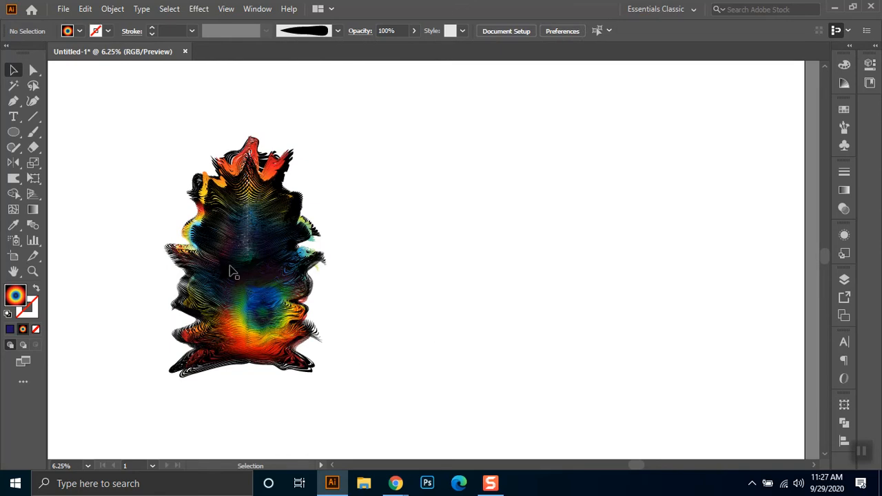
- Change the blend mode of the copy with the squarish gradient patch to Overlay
click(297, 315)
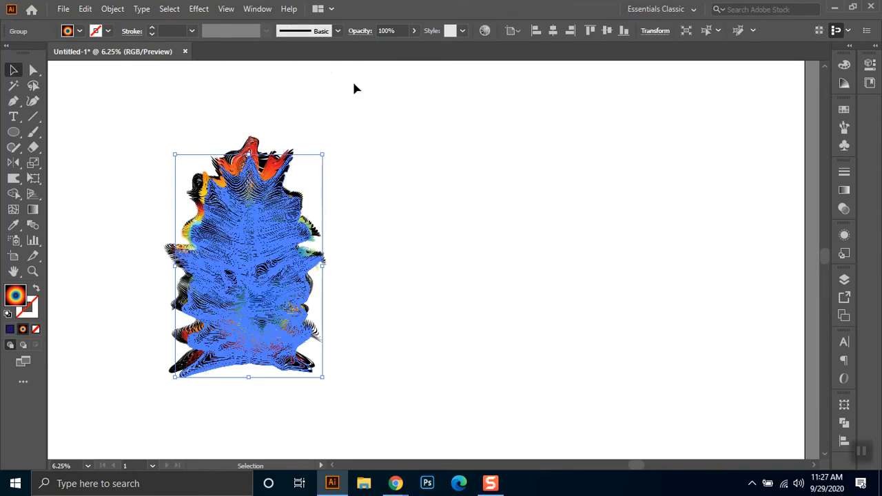
click(359, 31)
click(241, 53)
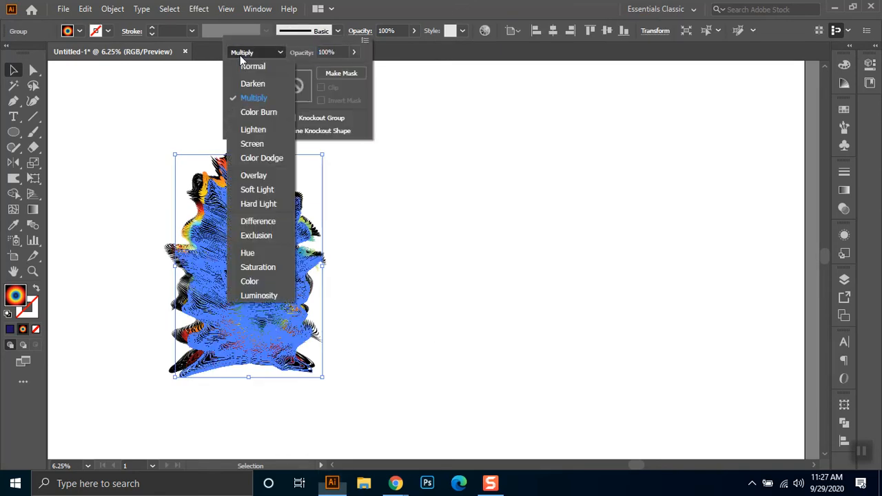
click(256, 176)
click(469, 231)
click(471, 244)
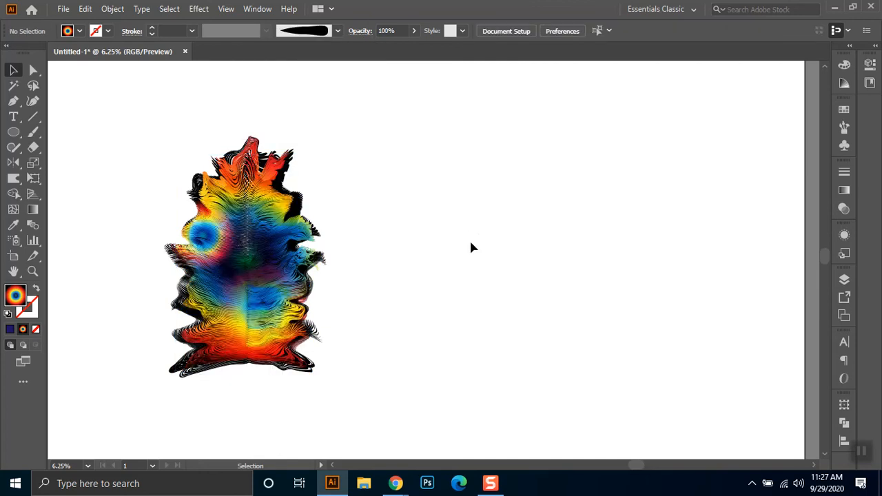
- Select the black original in the stack and lower its opacity to 40%
click(303, 200)
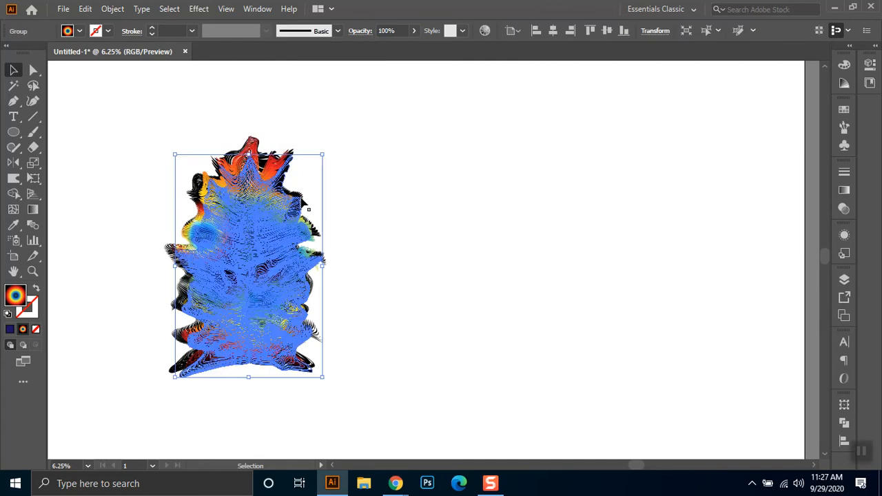
click(229, 155)
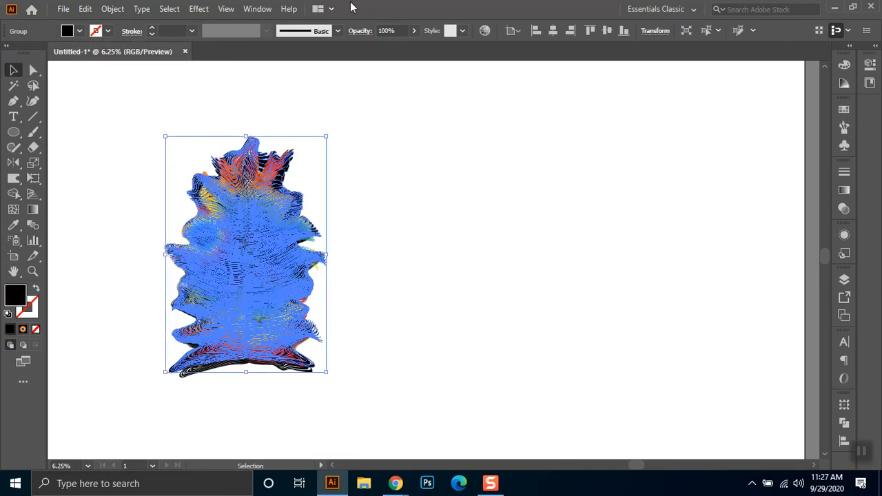
click(399, 29)
key(shift+Down)
key(shift+Down)
key(shift+Down)
key(shift+Down)
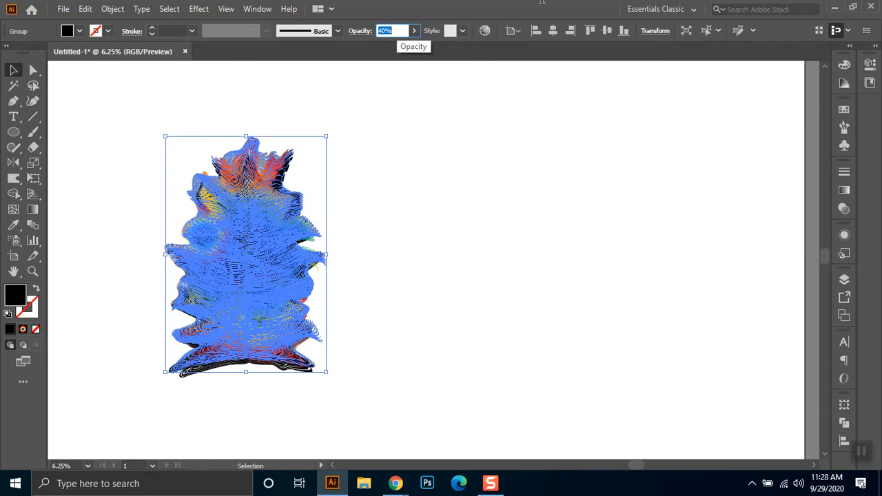
click(551, 324)
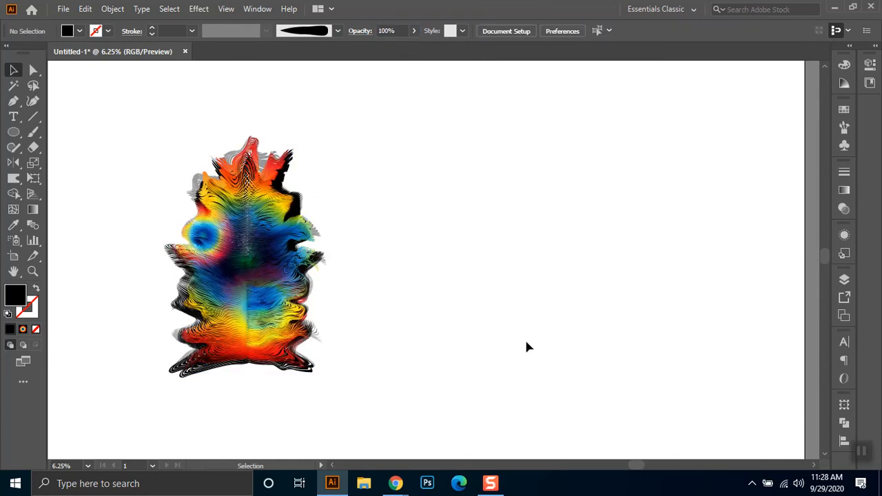
- Undo the last opacity change and raise the black original's opacity to 90%
key(ctrl+z)
click(400, 31)
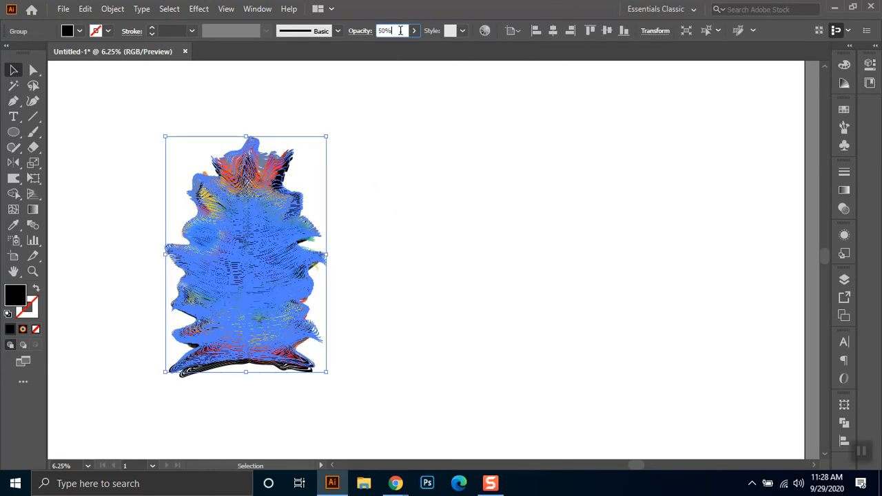
key(shift+Up)
key(shift+Up)
key(shift+Up)
key(shift+Up)
key(shift+Up)
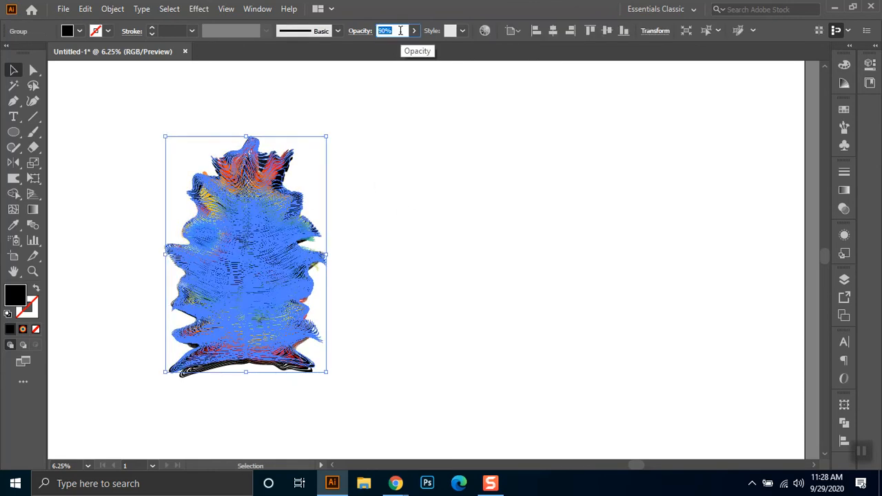
click(422, 84)
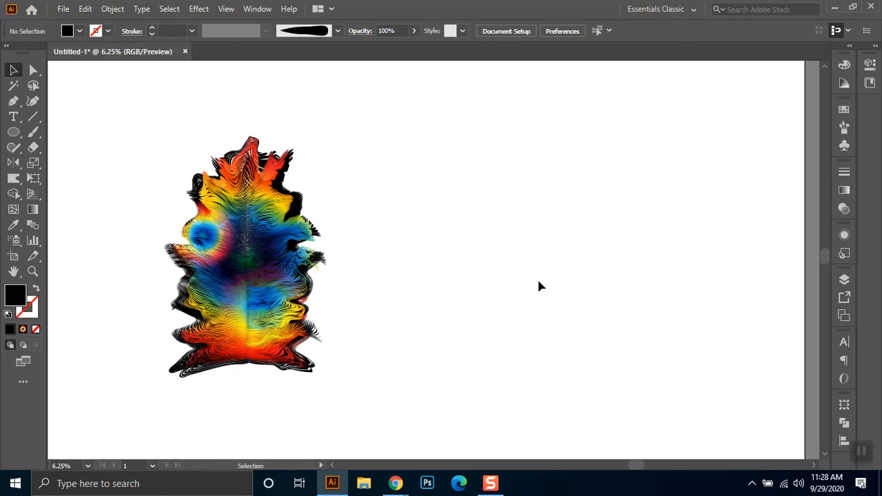
- Select the Soft Light gradient copy in the stack and nudge it slightly upward over the black original
click(253, 178)
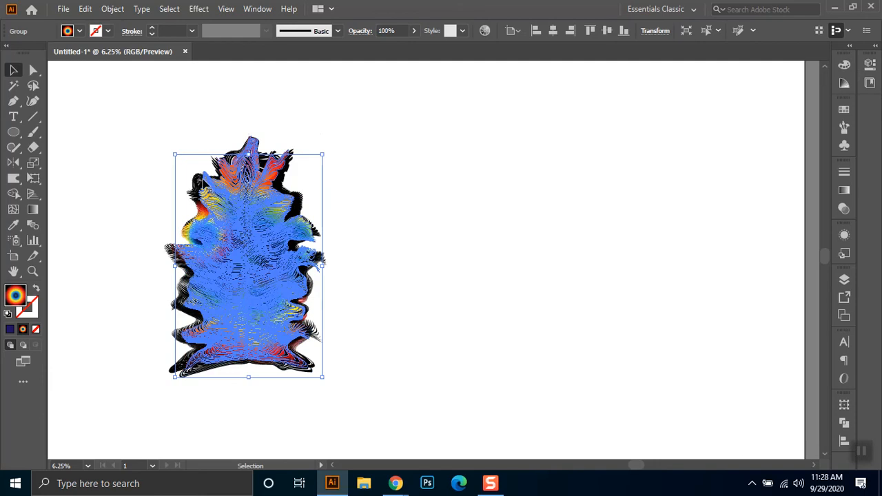
click(202, 185)
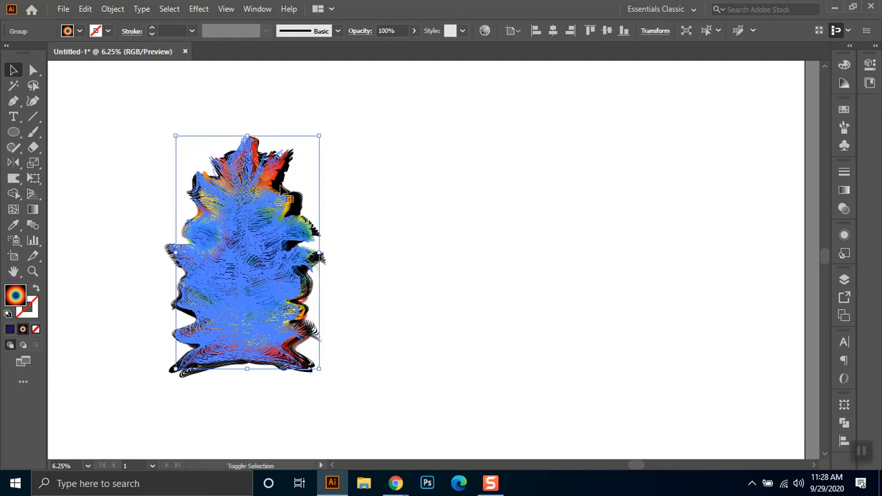
click(349, 200)
click(280, 217)
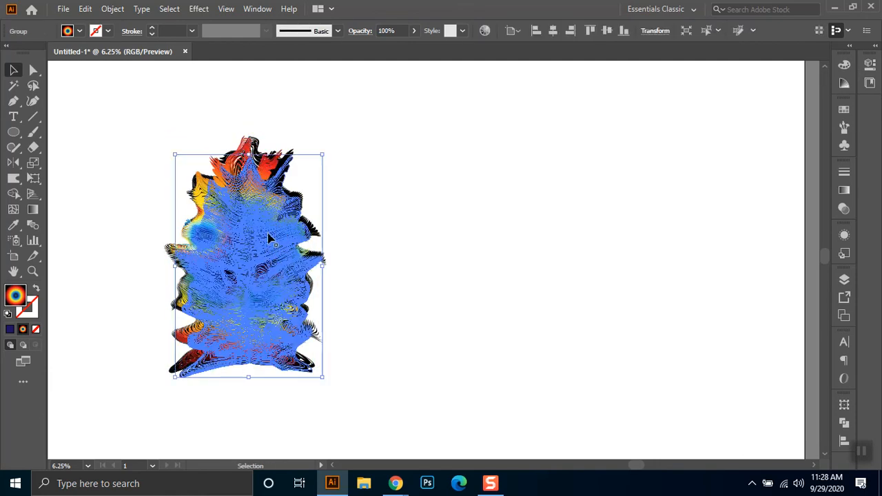
drag(271, 233, 273, 229)
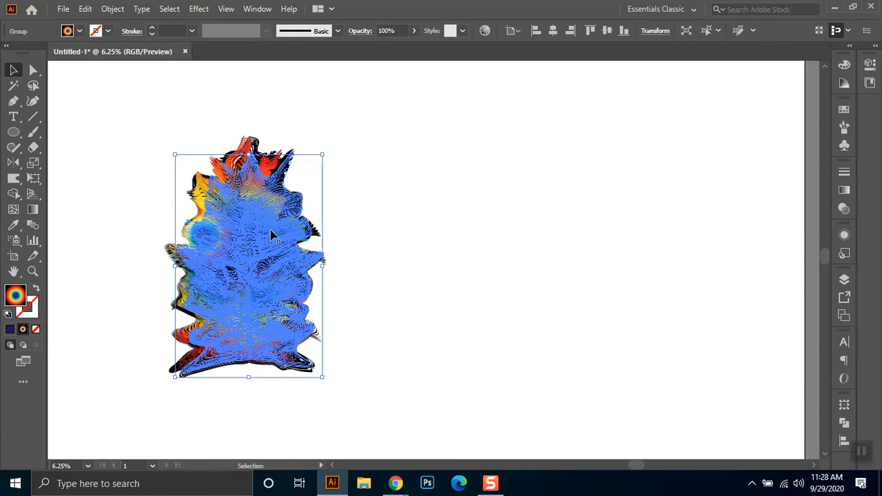
- Try the Screen blend mode on the Soft Light gradient copy, then undo the change
click(357, 34)
click(276, 52)
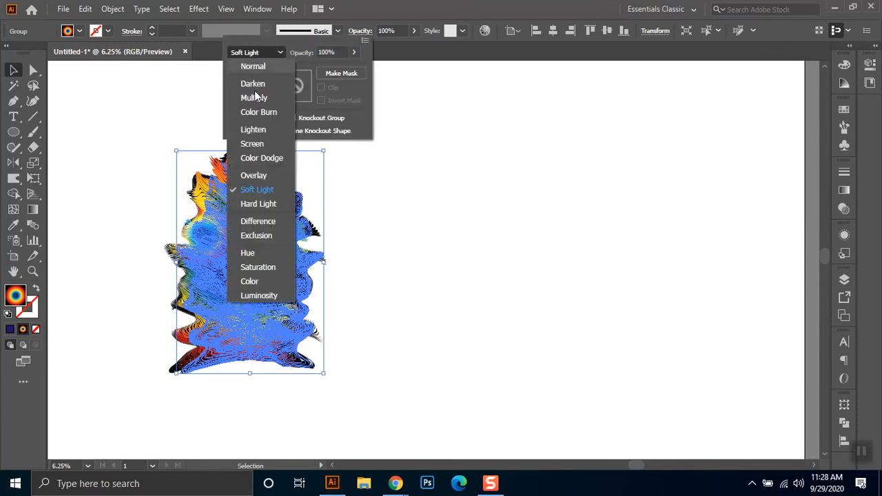
click(263, 143)
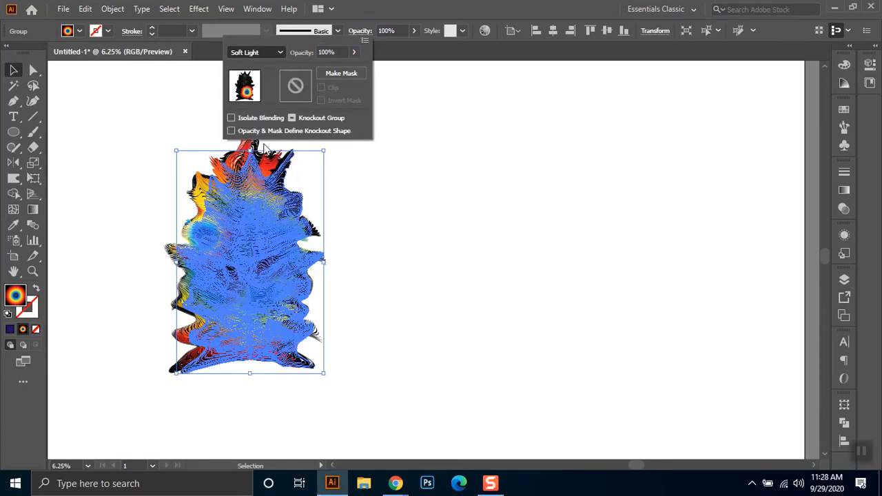
click(415, 189)
click(438, 231)
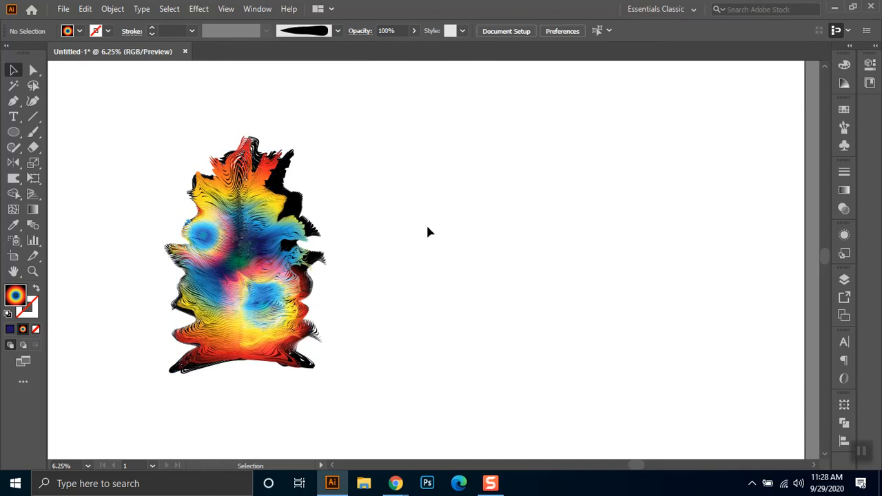
key(ctrl+z)
click(439, 224)
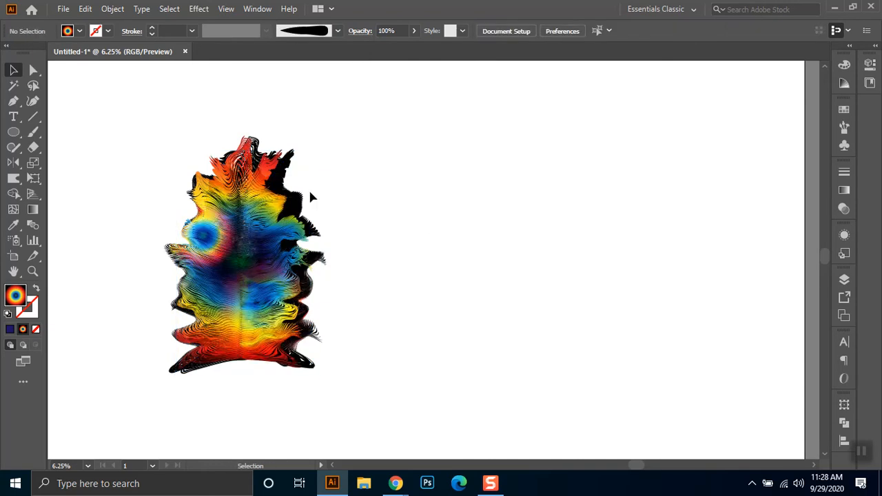
- Shift the Soft Light gradient copy slightly to the left and narrow it evenly about its centre
click(286, 180)
drag(286, 181, 273, 180)
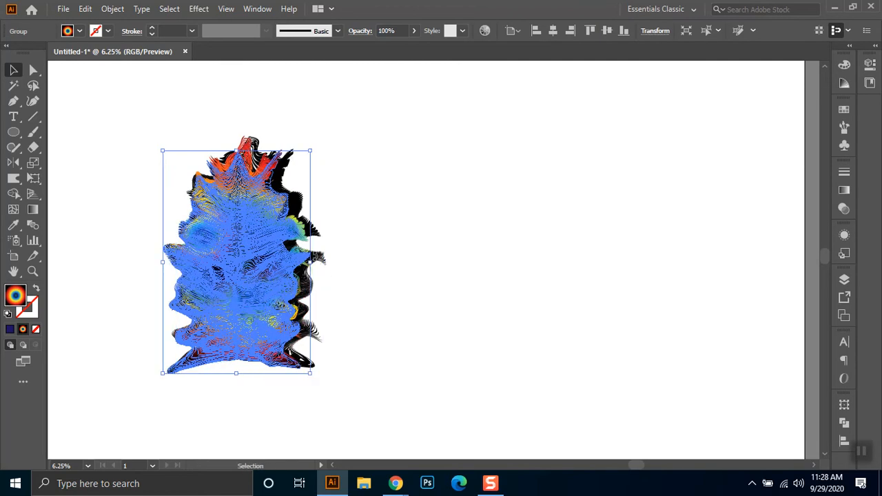
drag(311, 263, 301, 265)
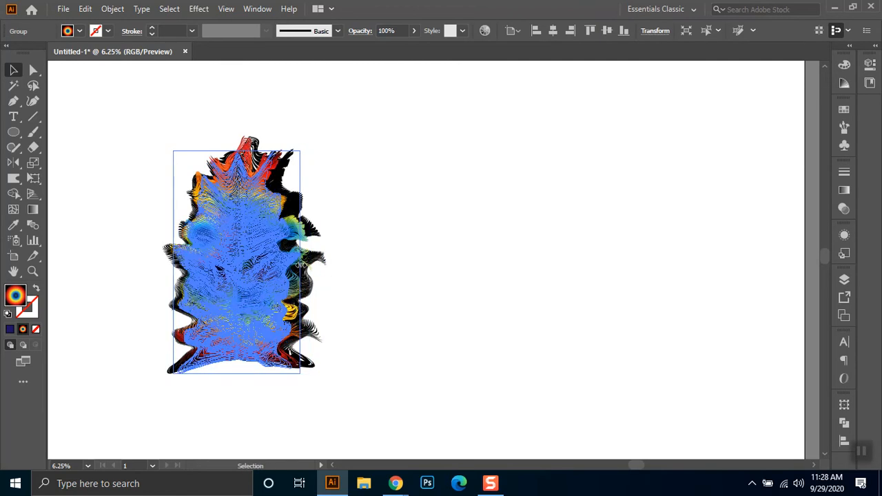
click(358, 235)
- Narrow the black original and the Soft Light copy from their sides so their edges fit the other layers
click(315, 235)
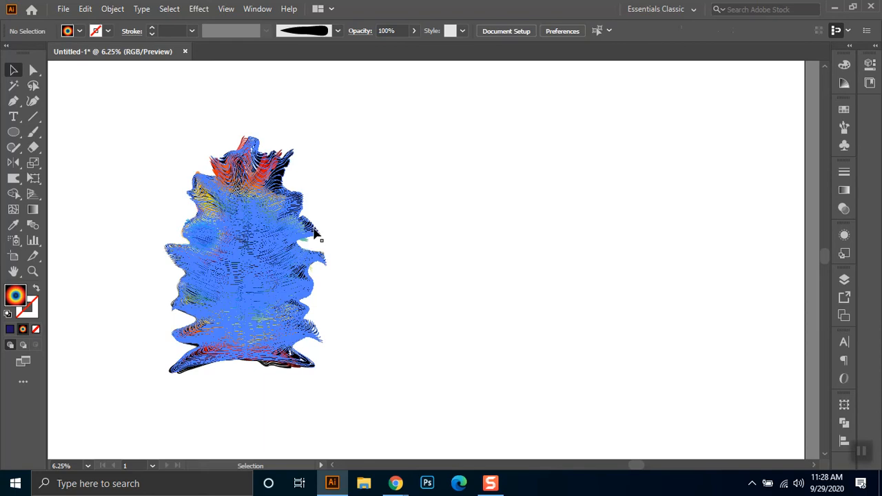
drag(327, 253, 312, 255)
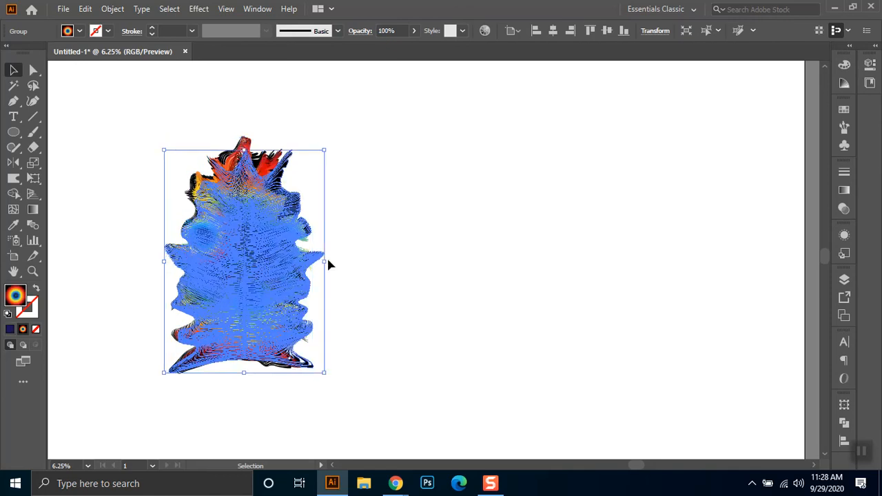
drag(324, 261, 306, 260)
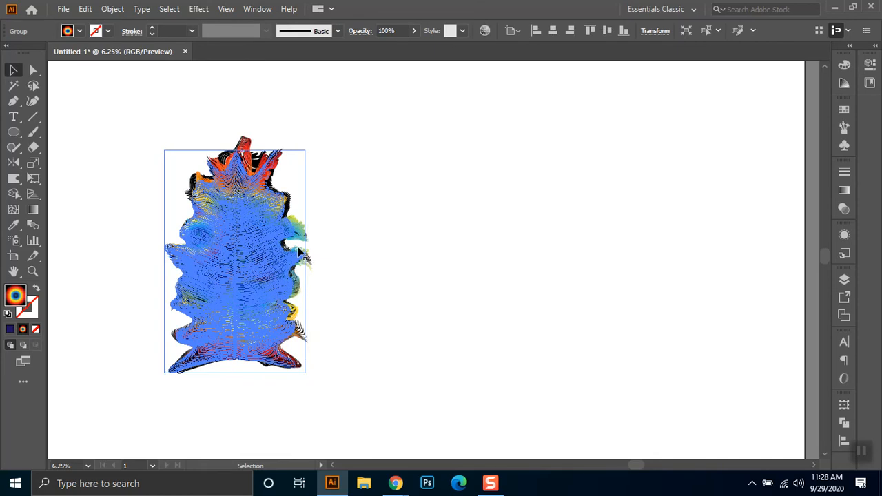
drag(165, 261, 167, 261)
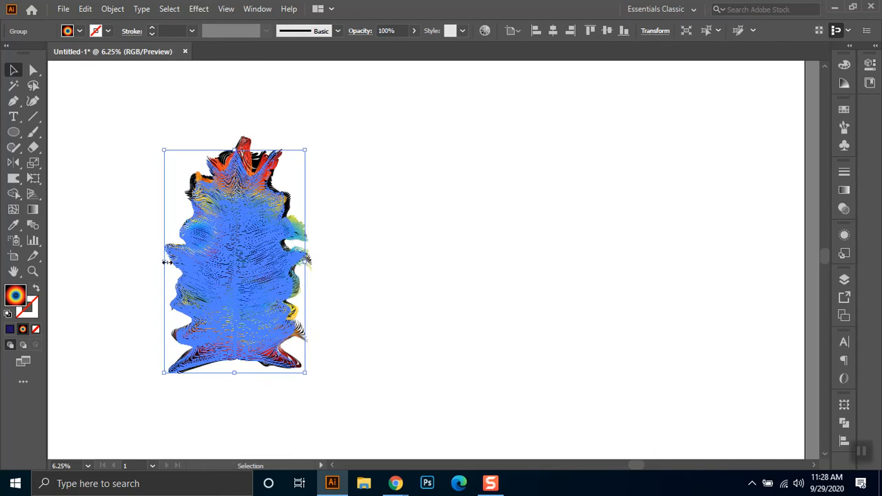
click(367, 227)
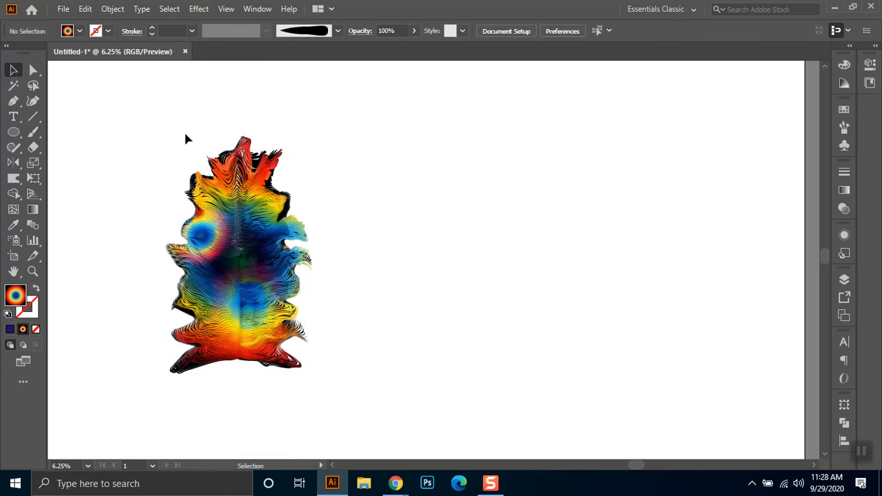
- Select the whole stack of layered shapes and move it to the middle of the canvas
drag(150, 116, 322, 398)
drag(236, 249, 410, 219)
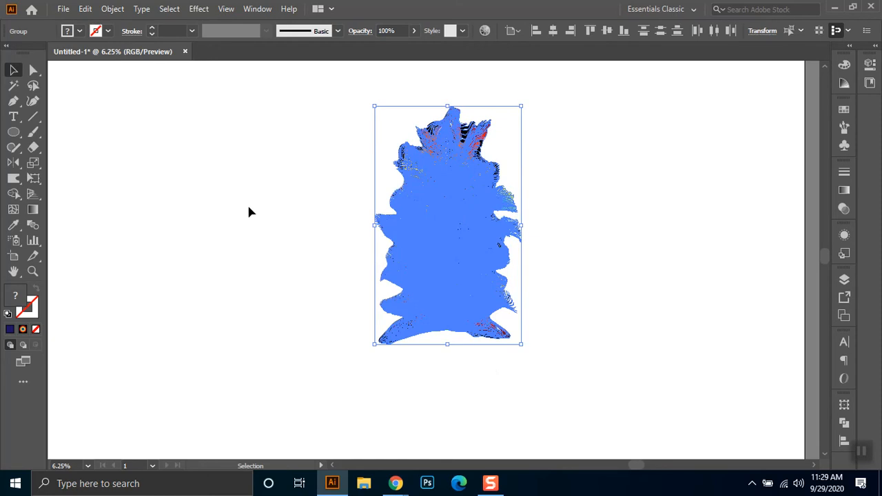
click(246, 204)
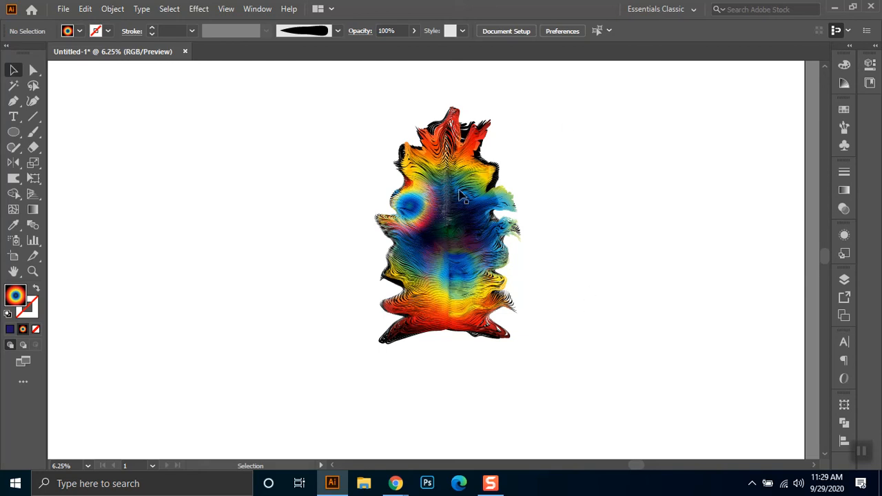
click(416, 203)
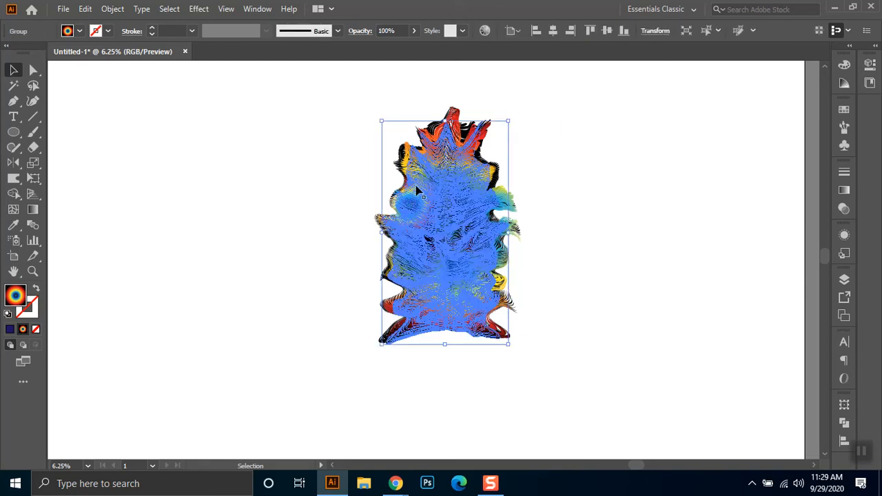
click(329, 155)
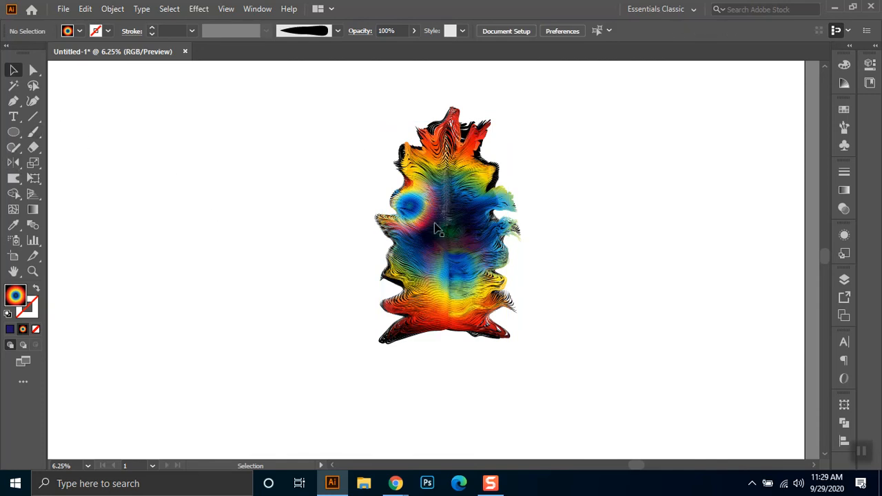
drag(354, 93, 525, 373)
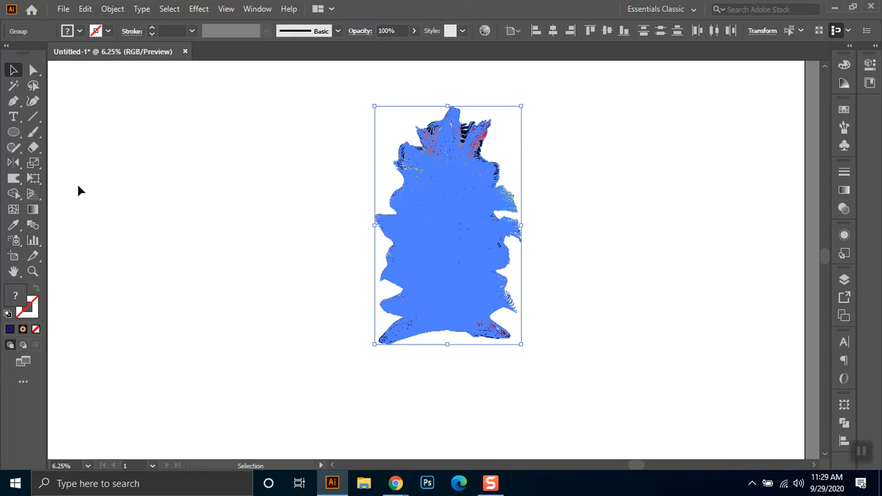
click(37, 102)
click(261, 149)
click(577, 388)
click(13, 70)
drag(208, 106, 327, 233)
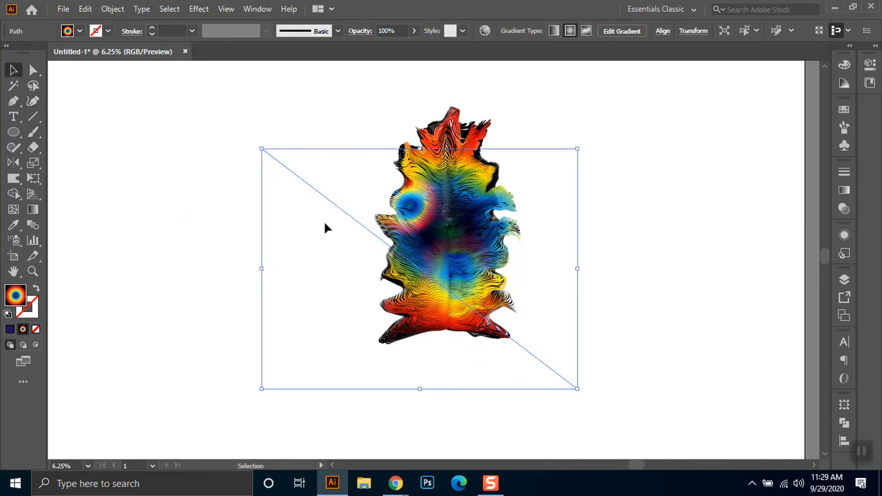
key(Delete)
- Try Recolor Artwork on the whole stack, shifting yellow toward orange, green toward yellow-green, light blue toward teal and navy toward purple
drag(349, 95, 542, 347)
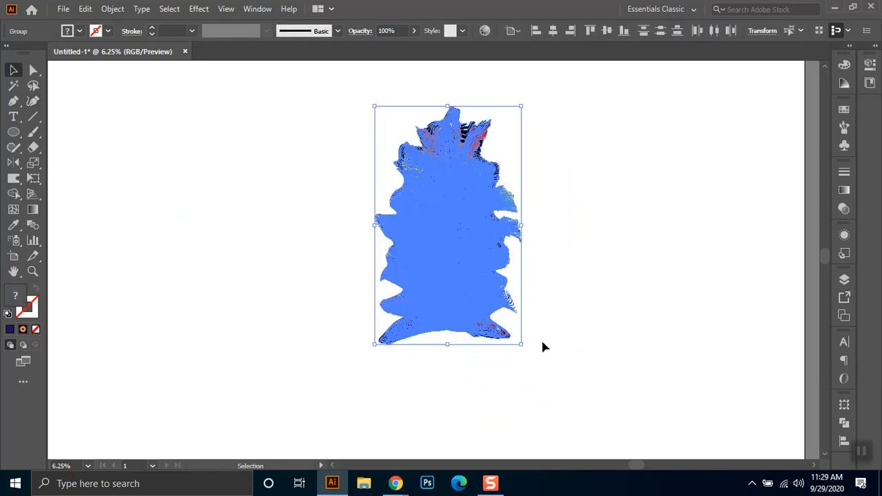
click(486, 32)
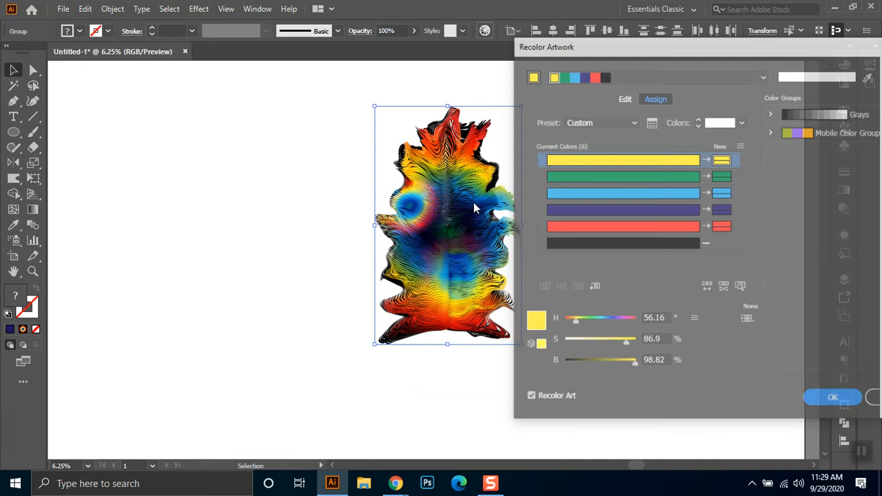
drag(653, 55, 705, 55)
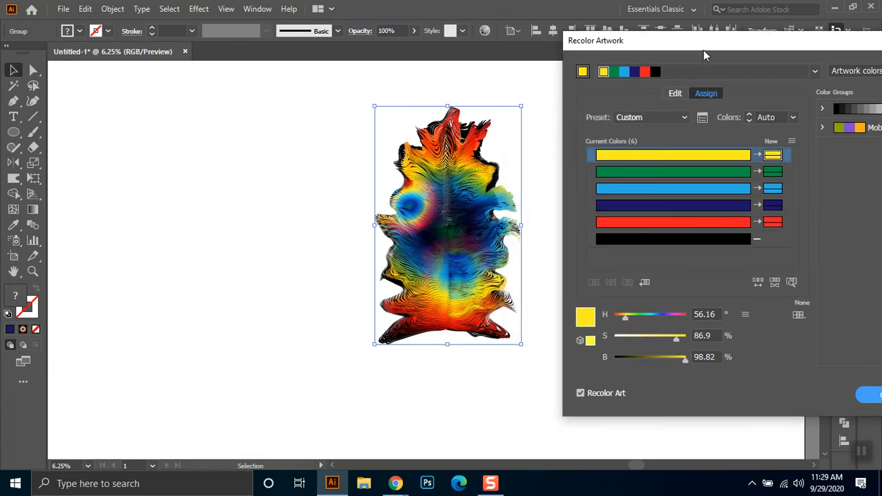
click(676, 94)
drag(674, 136, 697, 143)
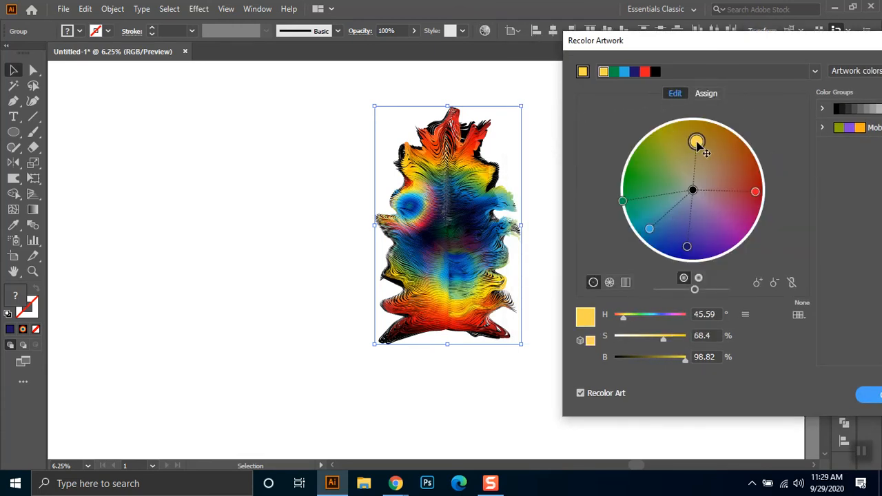
drag(623, 202, 650, 174)
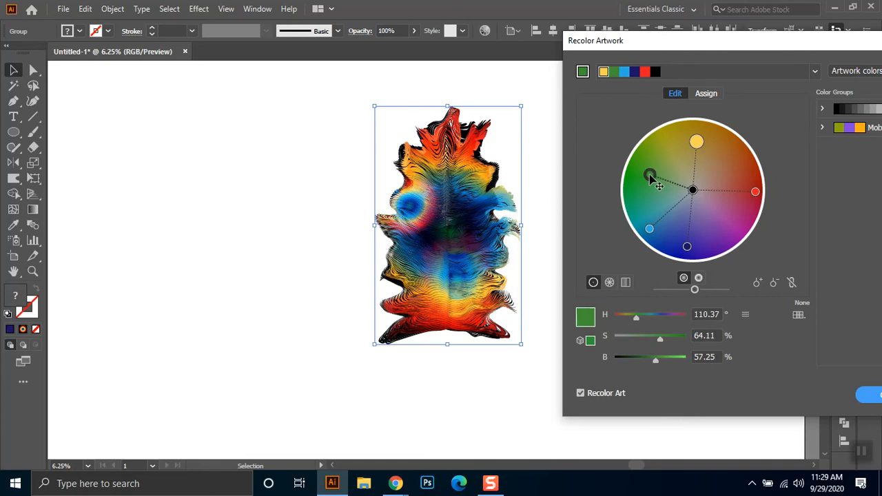
drag(649, 229, 644, 204)
drag(687, 246, 719, 217)
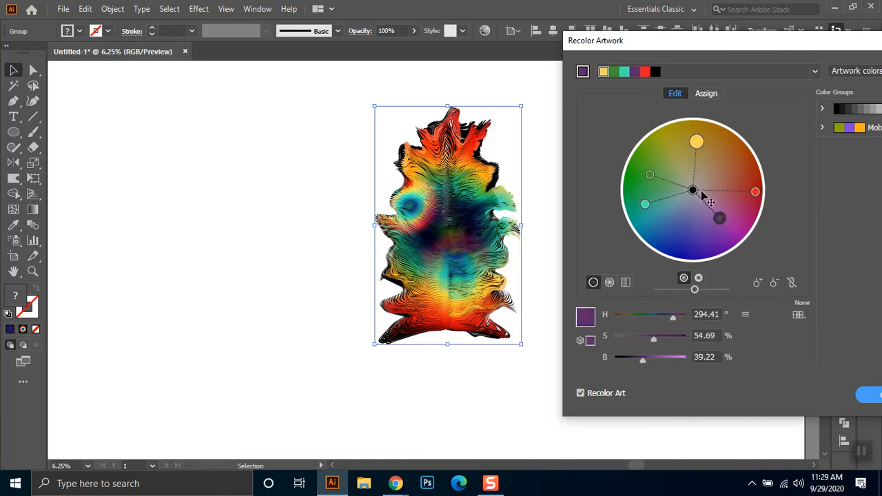
mouse_move(755, 192)
mouse_down()
mouse_move(723, 168)
mouse_move(755, 195)
mouse_up()
- Try shifting the green swatch to brown, the purple toward magenta and the teal back to blue on the colour wheel
drag(649, 174, 672, 159)
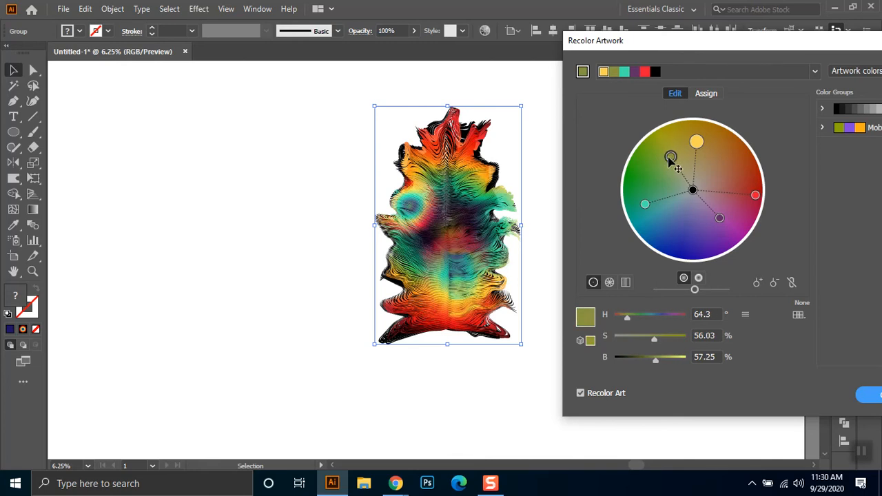
drag(670, 158, 745, 159)
drag(718, 218, 731, 232)
drag(645, 203, 660, 230)
drag(692, 190, 687, 236)
- Try turning the black swatch dark red at hue 360, saturation 100% and brightness 40%, mute the purple, and cancel the recolouring
drag(658, 314, 681, 315)
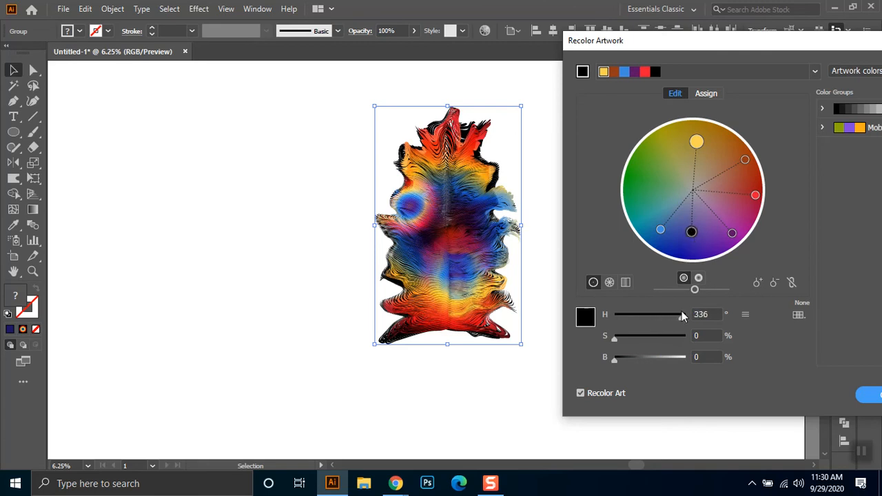
click(675, 337)
drag(651, 357, 642, 358)
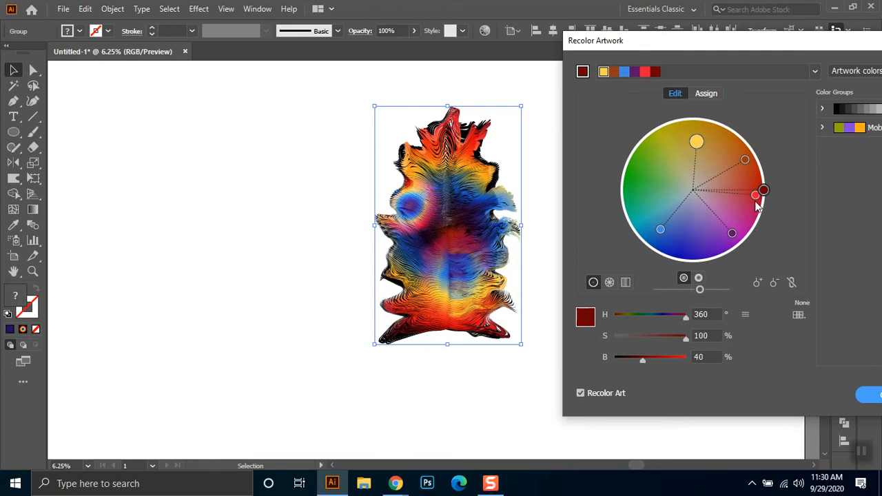
click(732, 233)
mouse_move(702, 237)
mouse_down()
mouse_move(712, 232)
mouse_move(655, 193)
mouse_move(709, 222)
mouse_up()
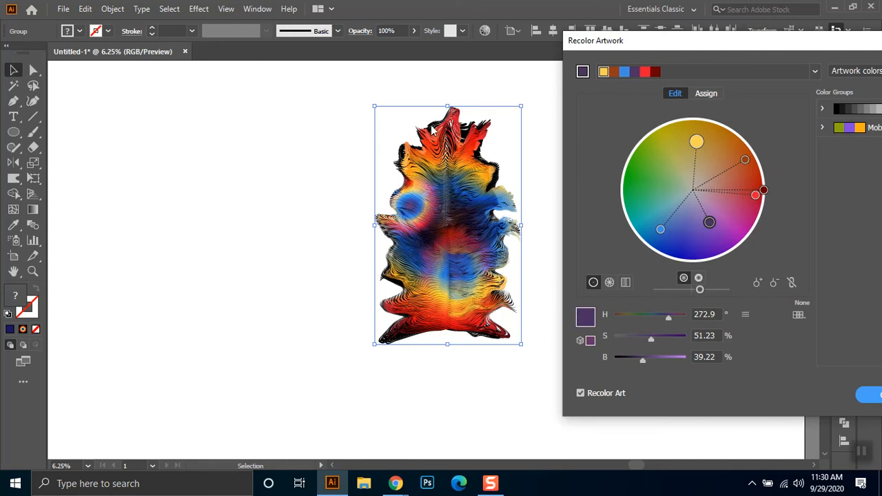
drag(645, 46, 635, 49)
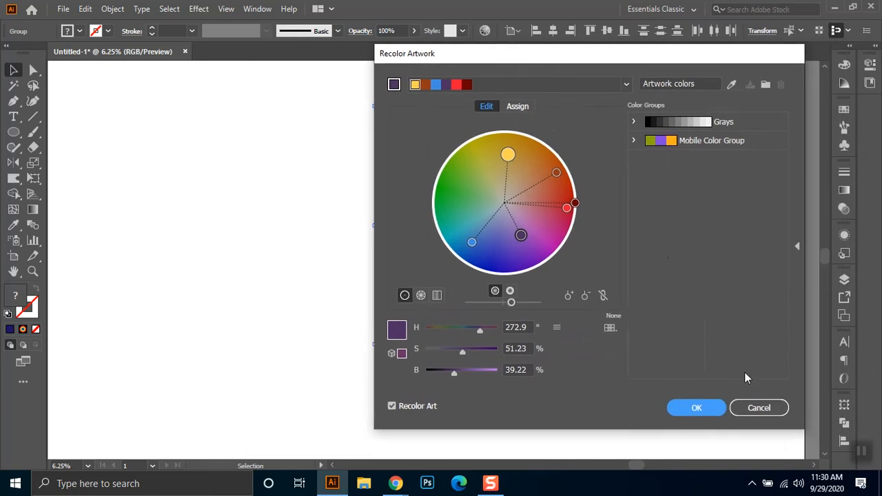
click(756, 413)
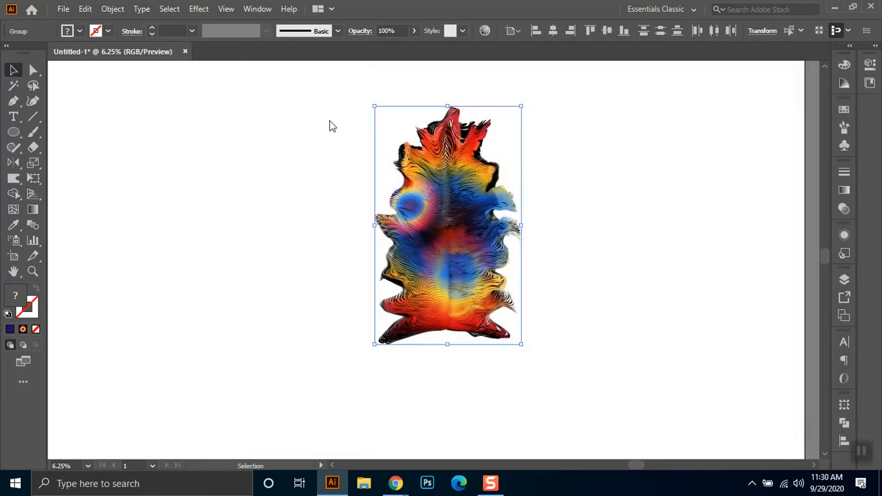
- Reselect the whole stack and turn the black swatch pink in Recolor Artwork, with brightness 88%
click(285, 110)
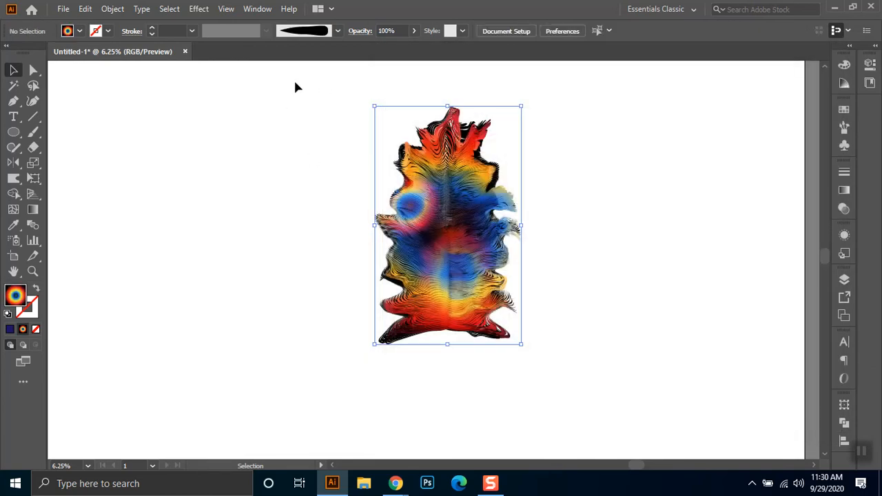
drag(274, 86, 556, 378)
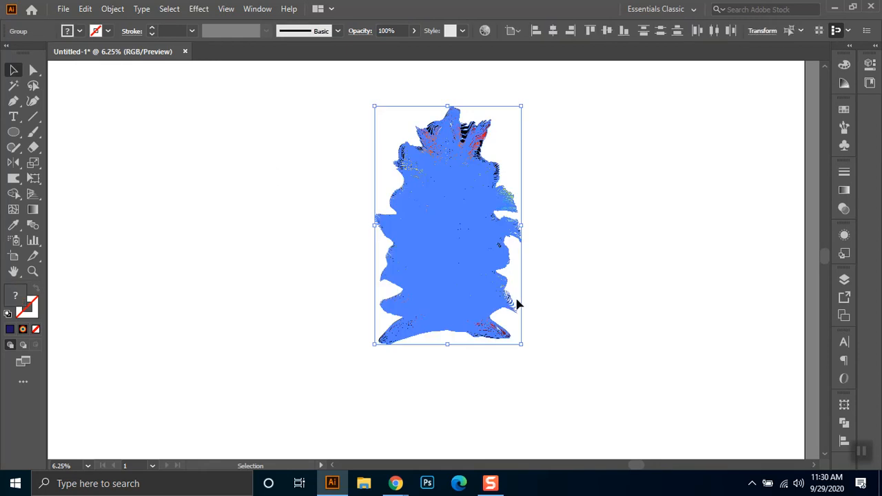
click(485, 31)
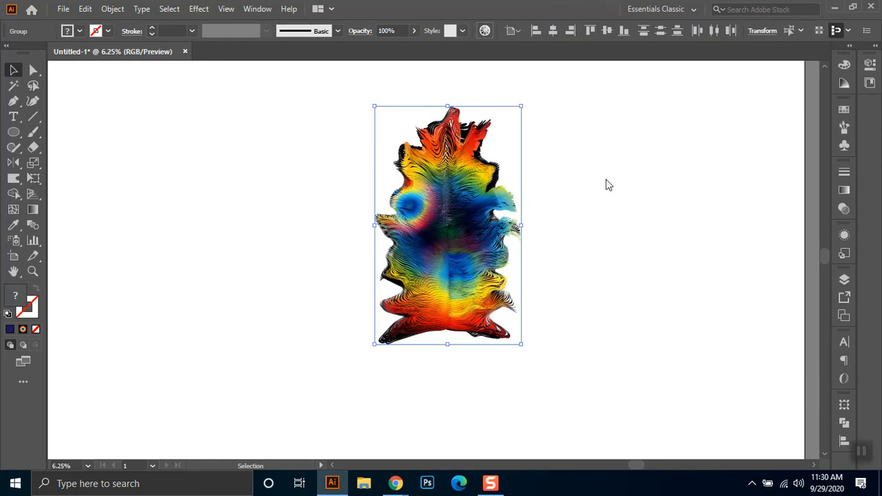
drag(554, 58, 741, 52)
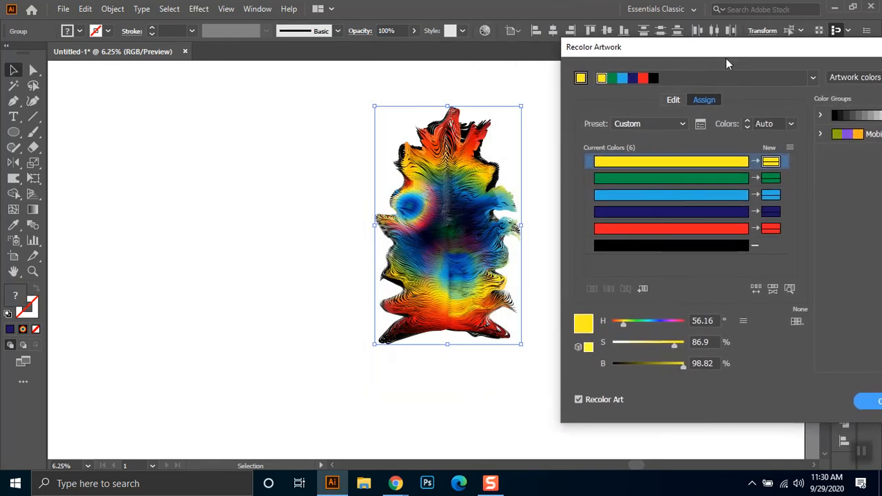
click(673, 100)
drag(691, 197, 711, 220)
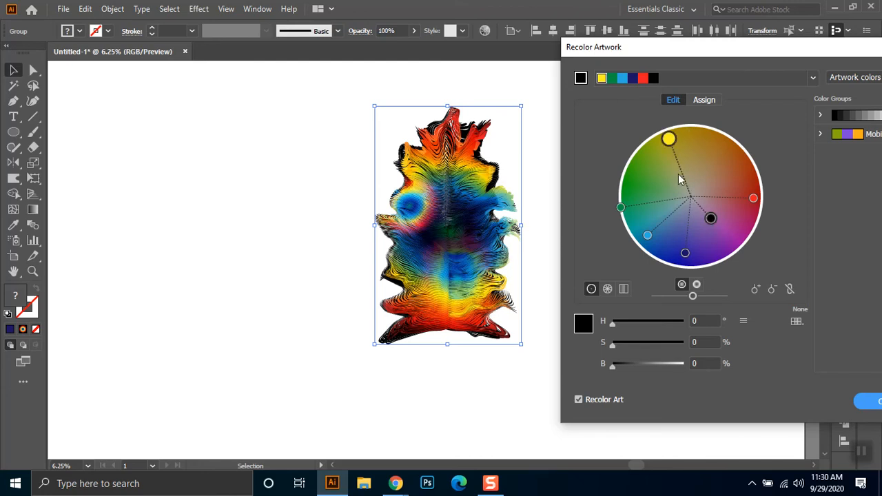
drag(632, 322, 685, 363)
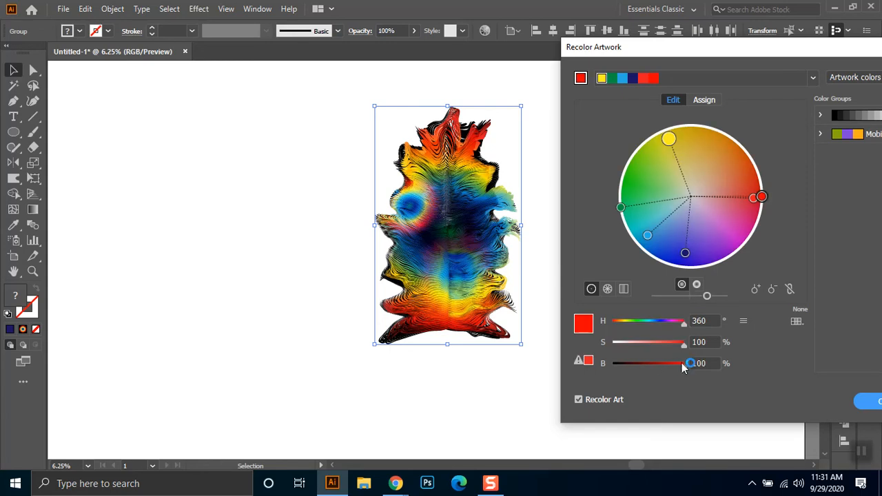
drag(761, 197, 717, 219)
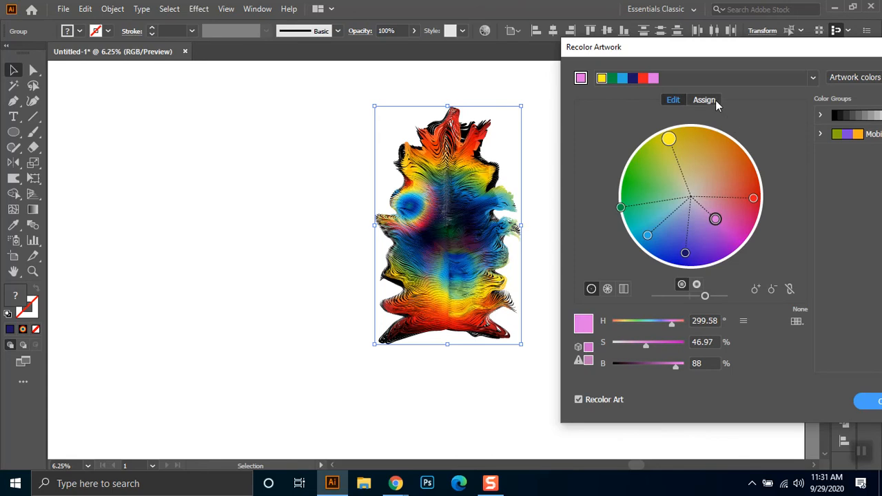
- Include the artwork's black in the recolouring with its own new colour, and move the extra black marker to the orange edge of the wheel
click(714, 100)
click(703, 247)
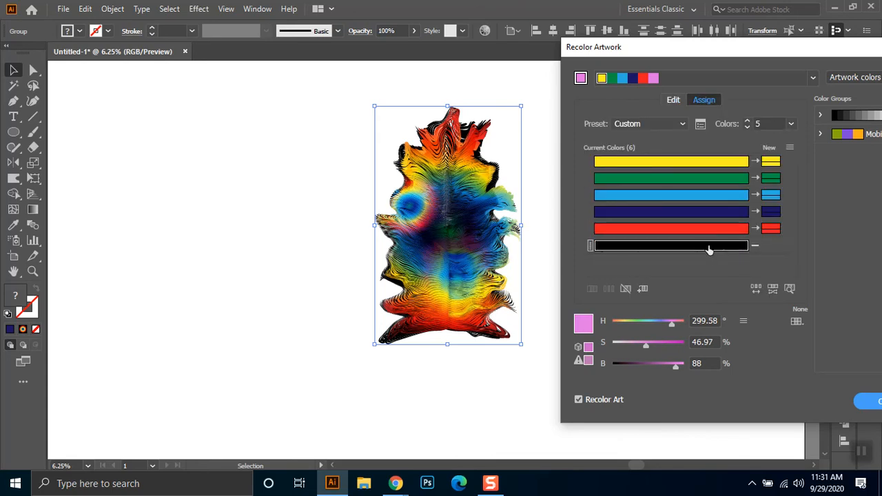
drag(610, 246, 766, 246)
click(478, 257)
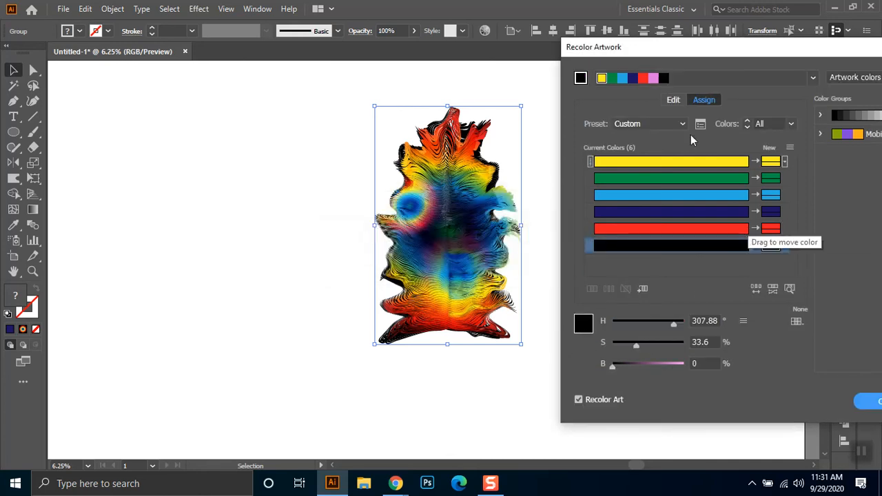
click(675, 101)
drag(690, 198, 737, 142)
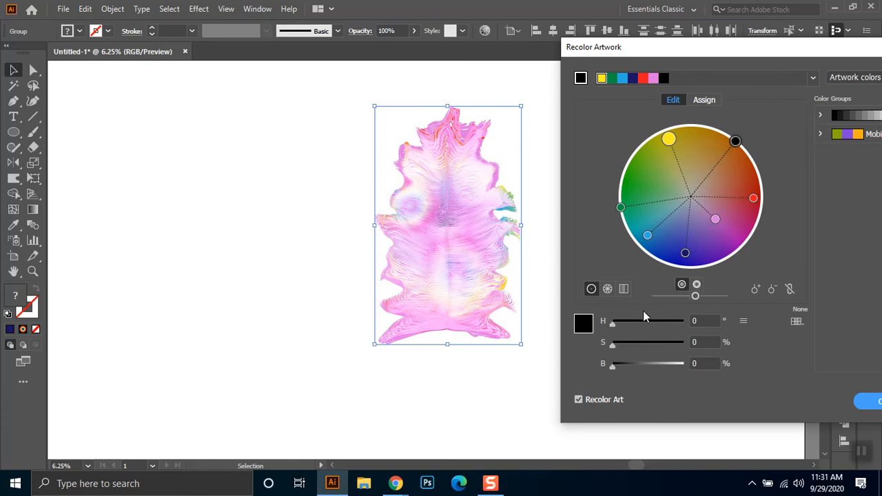
- Darken the replacement colour assigned to black to a near-black tone with 10% brightness, adjusting its hue and saturation
click(703, 99)
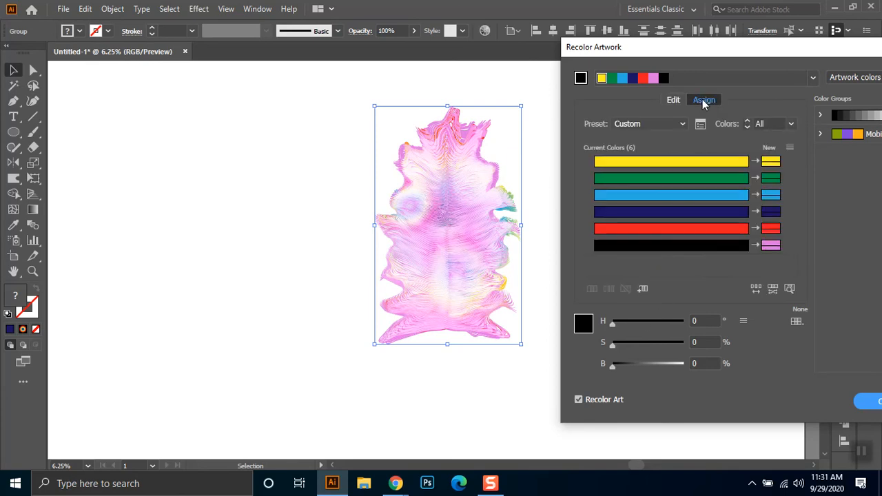
click(770, 246)
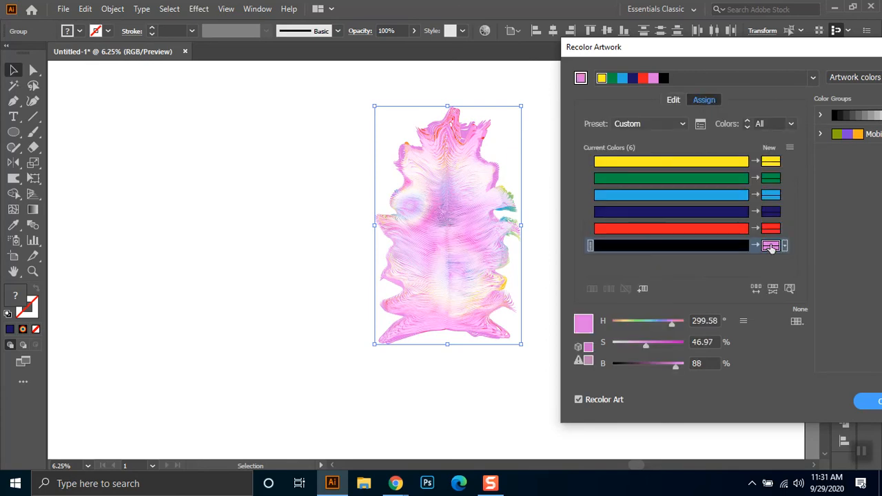
click(622, 363)
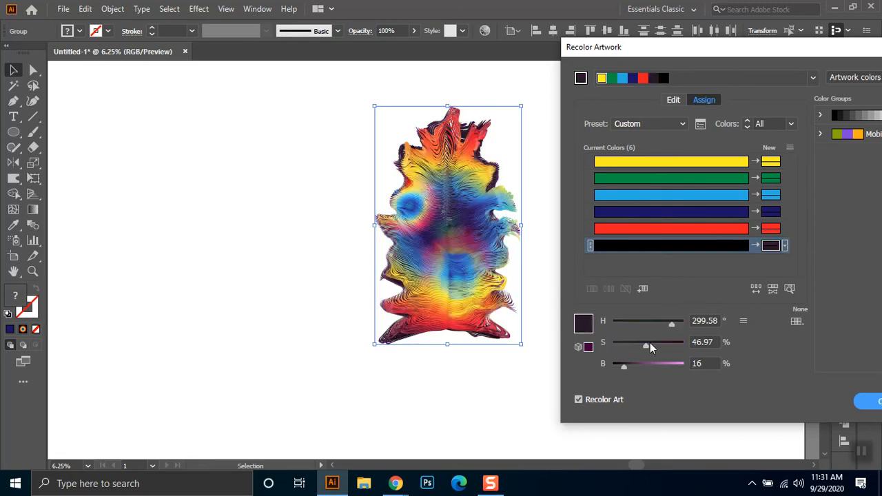
drag(644, 342, 631, 346)
click(655, 324)
click(639, 322)
click(629, 326)
click(627, 326)
click(673, 319)
click(628, 325)
drag(632, 345, 579, 321)
drag(620, 347, 618, 366)
- Shift the yellow toward orange and the near-black tone toward violet on the colour wheel, and move the black marker inward
click(670, 100)
drag(667, 140, 685, 140)
drag(715, 197, 718, 232)
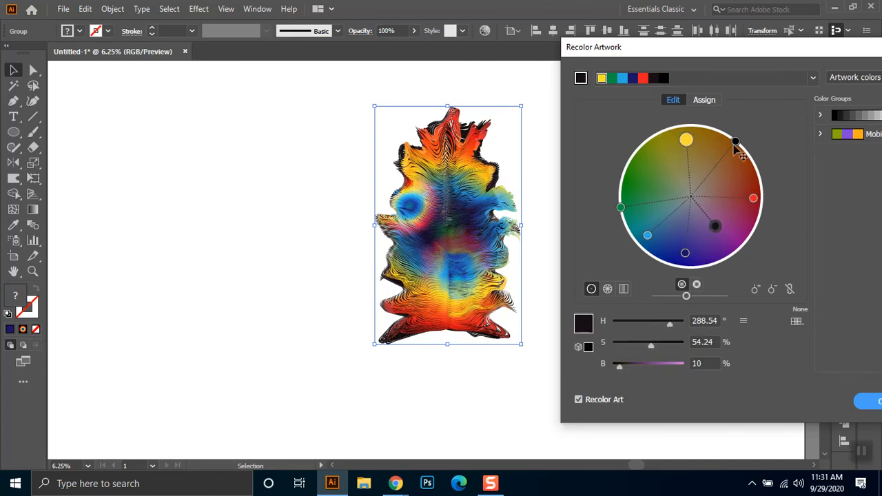
drag(737, 143, 720, 173)
- Mute the green, shift the light blue to deep blue, fine-tune the red and near-black tones, and apply the recolouring
drag(620, 207, 648, 185)
click(648, 236)
drag(653, 236, 694, 258)
drag(750, 201, 758, 190)
drag(717, 225, 722, 238)
click(870, 402)
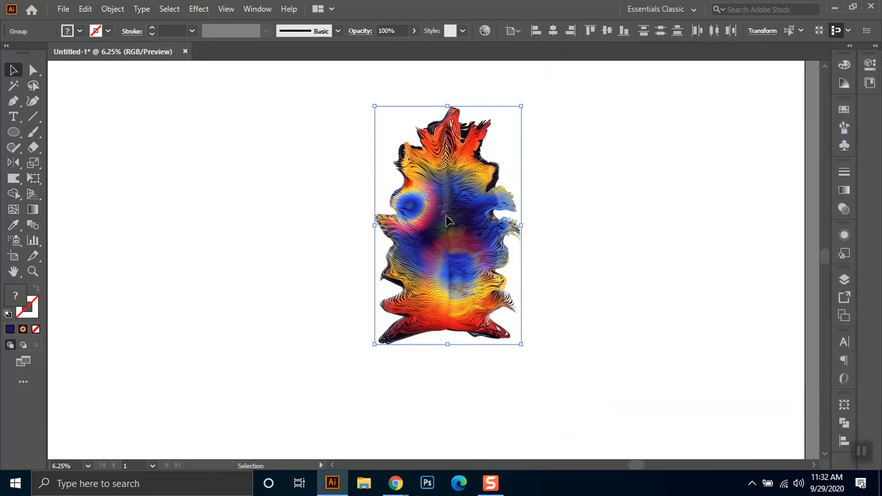
click(615, 207)
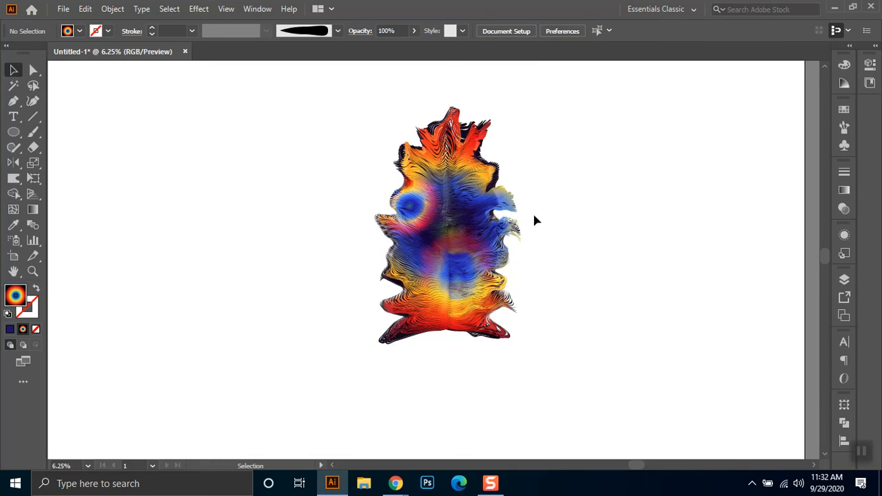
- Draw a curved spine over the creature with the Pen tool, from its top tip down past its base
drag(338, 111, 554, 357)
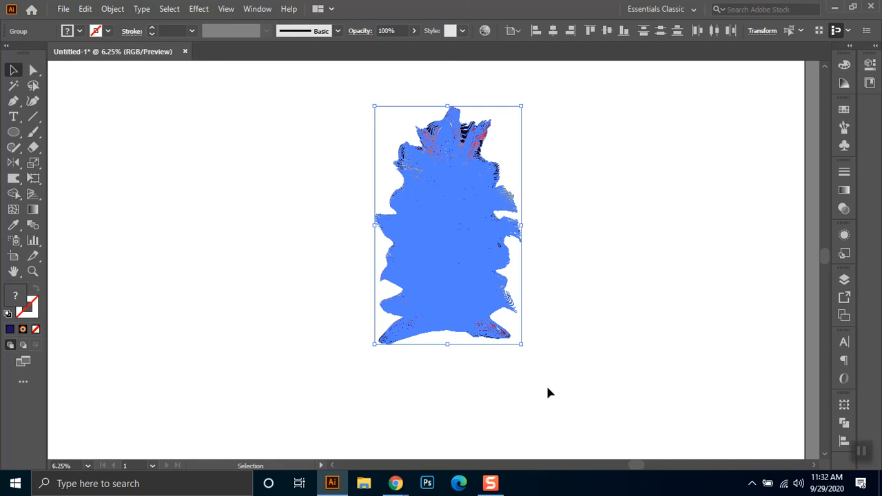
click(628, 317)
click(13, 100)
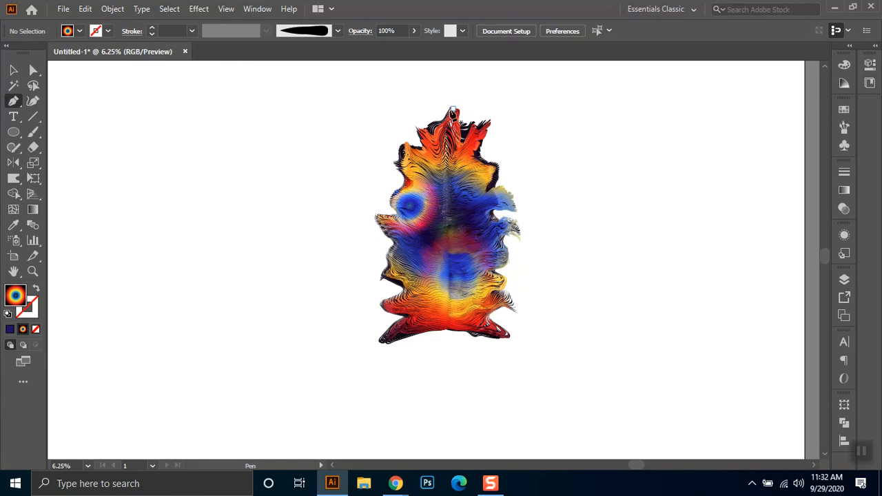
click(452, 109)
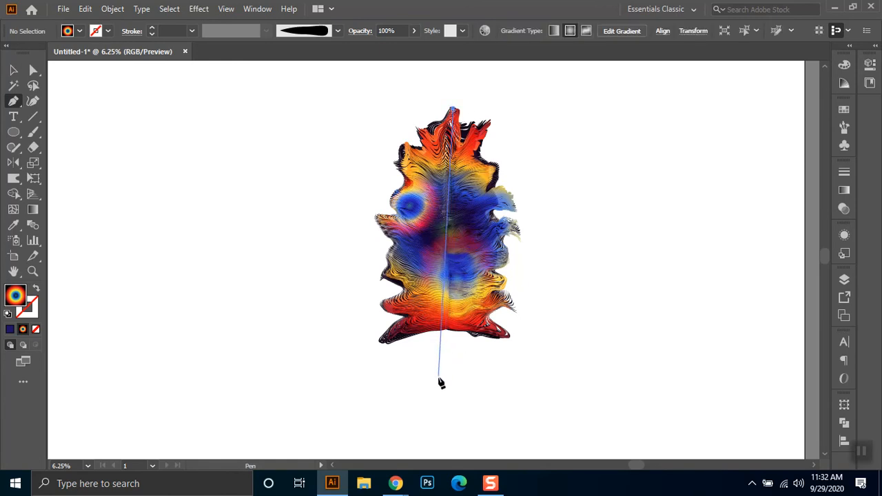
drag(422, 417, 391, 448)
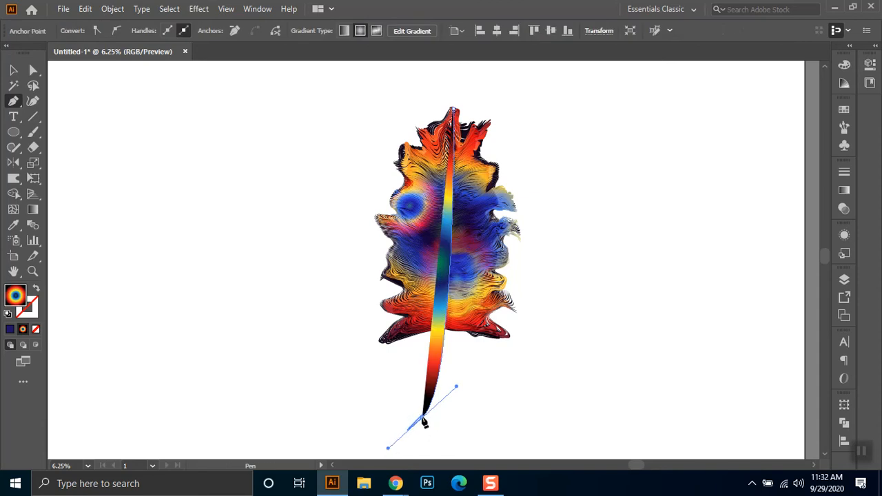
key(alt)
drag(422, 417, 356, 377)
click(14, 70)
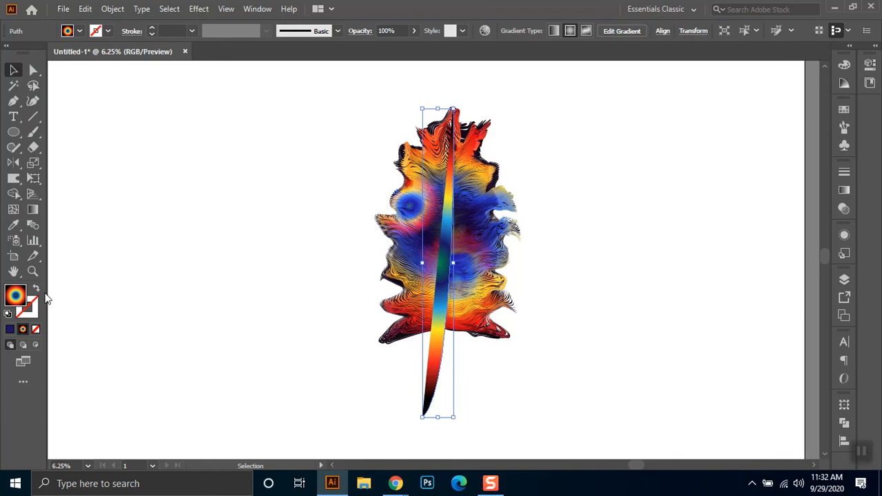
- Remove the spine path's fill and give it a white stroke with a weight of 7 pt
click(108, 31)
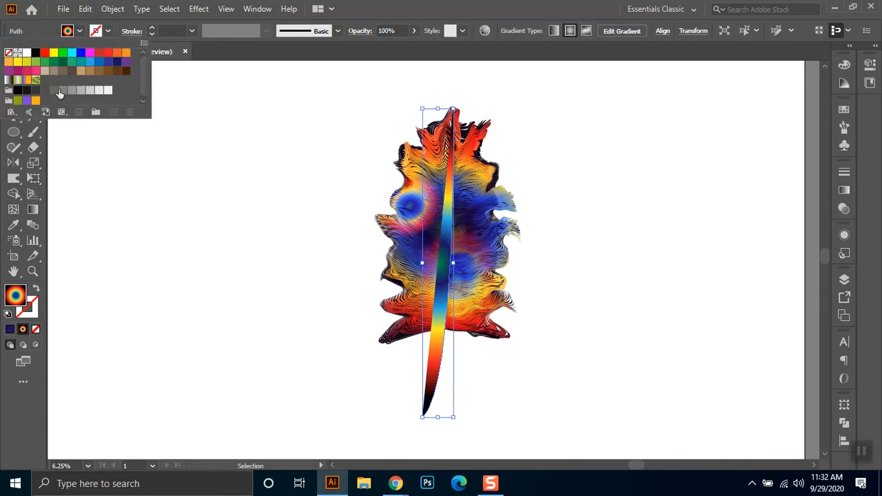
click(28, 54)
click(81, 32)
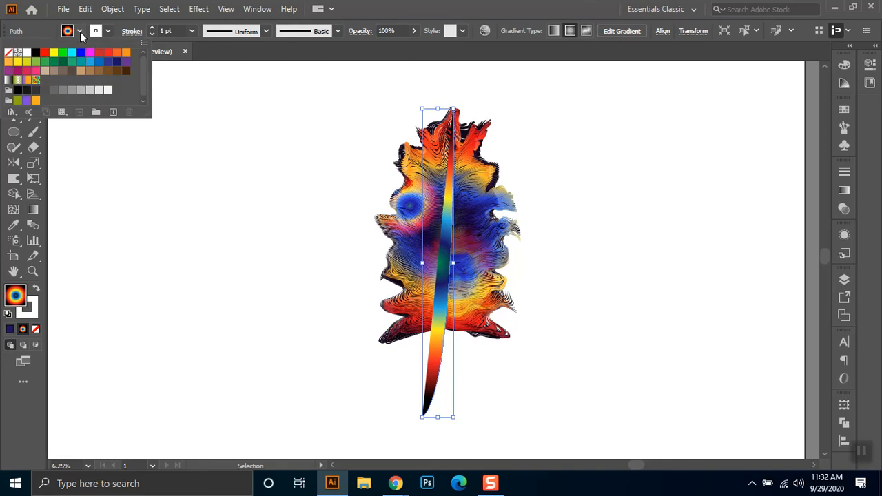
click(9, 54)
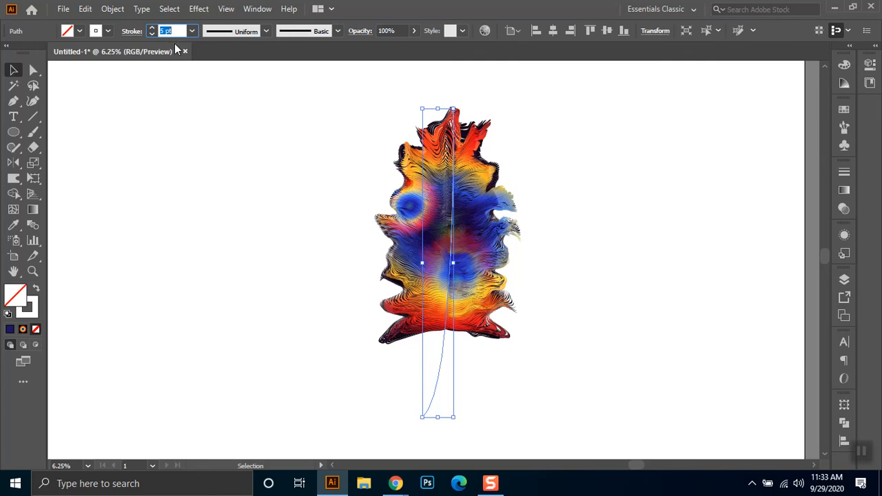
text(7)
key(Return)
- Recolour the spine's stroke blue and raise its weight to 140 pt
click(107, 32)
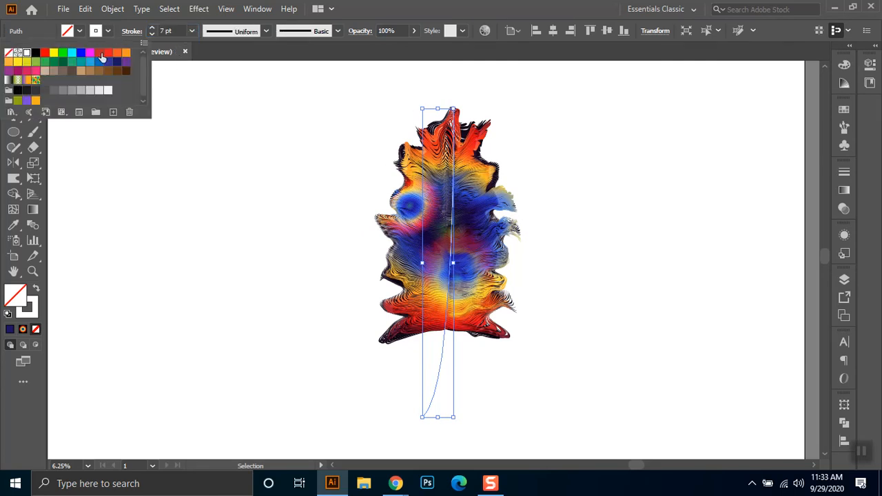
click(99, 63)
click(172, 32)
text(20)
key(Return)
text(110)
key(Return)
key(shift+Up)
key(shift+Up)
key(shift+Up)
- Apply the triangular width profile to the blue spine so it tapers toward the lower end
click(532, 386)
drag(497, 381, 346, 448)
click(266, 31)
click(240, 133)
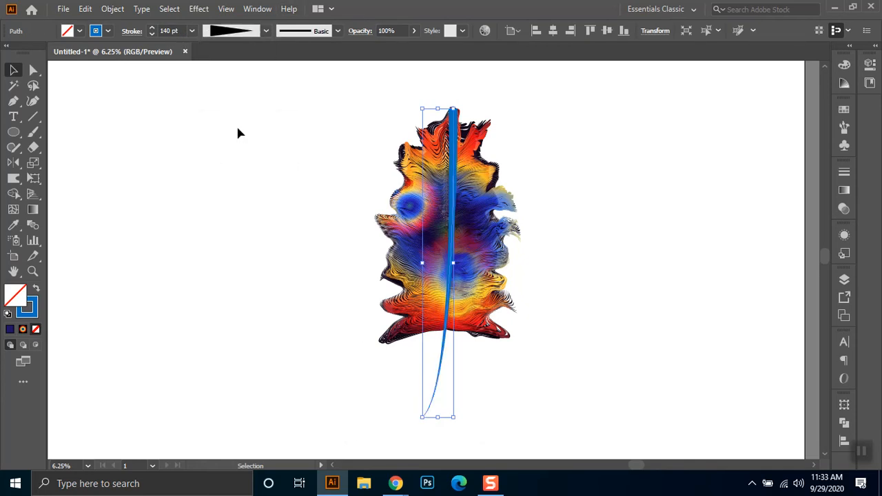
click(241, 232)
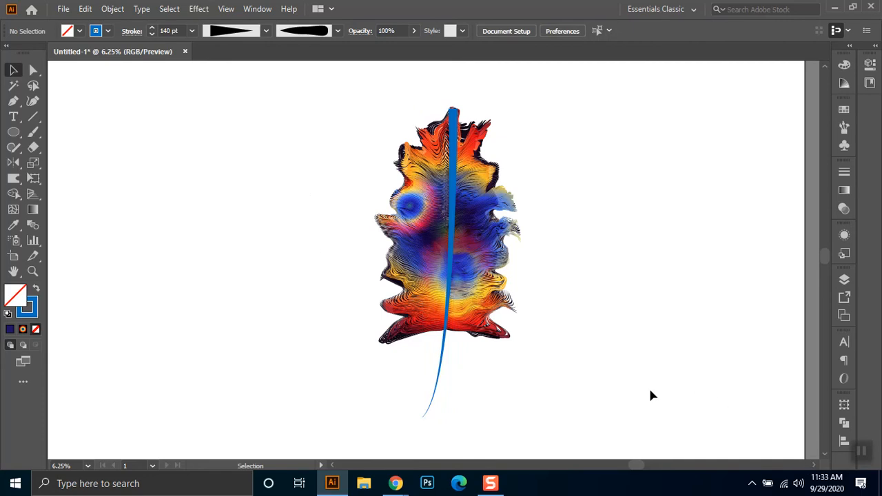
- Try to flip the spine vertically and move it back over the creature, and undo both changes
click(453, 113)
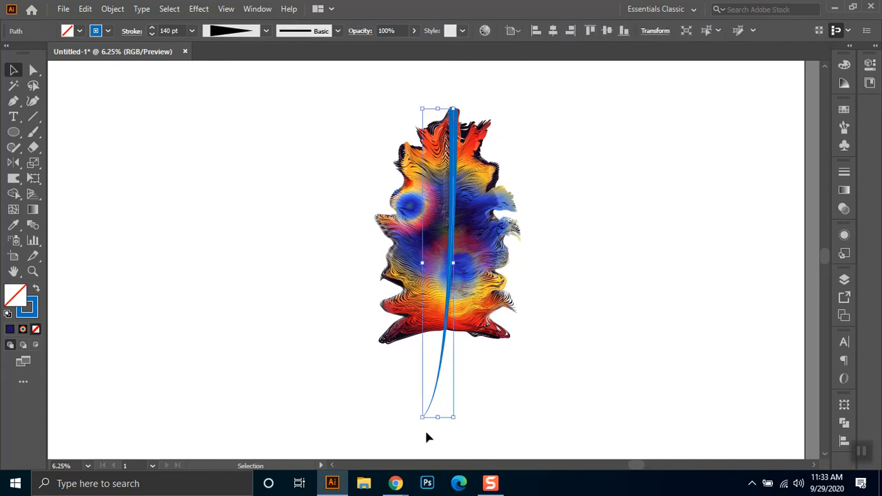
drag(517, 384, 317, 445)
click(870, 65)
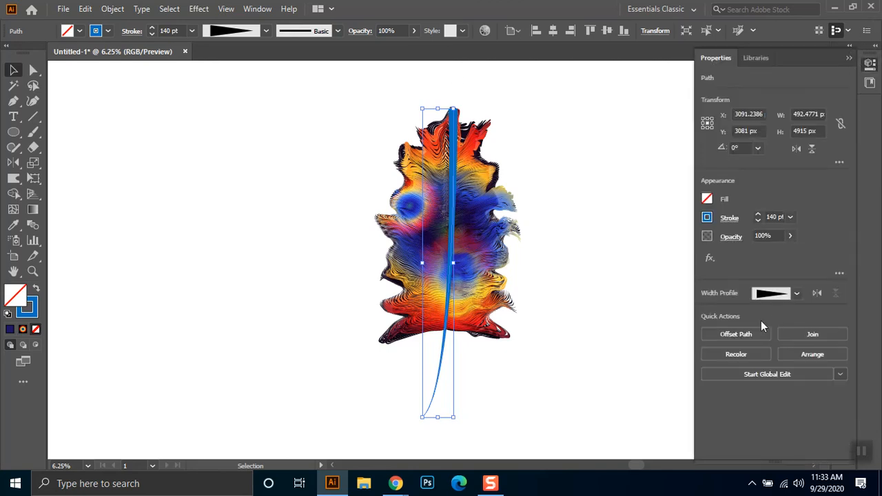
click(799, 153)
click(799, 152)
click(810, 151)
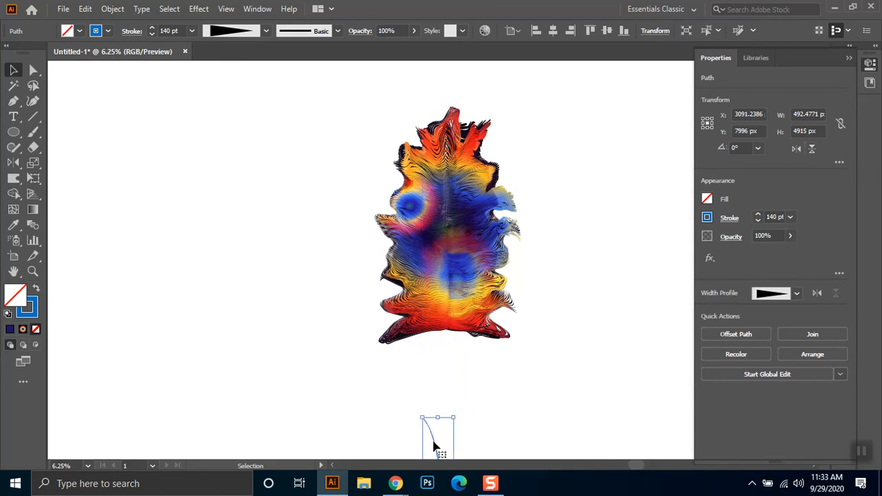
drag(434, 439, 439, 122)
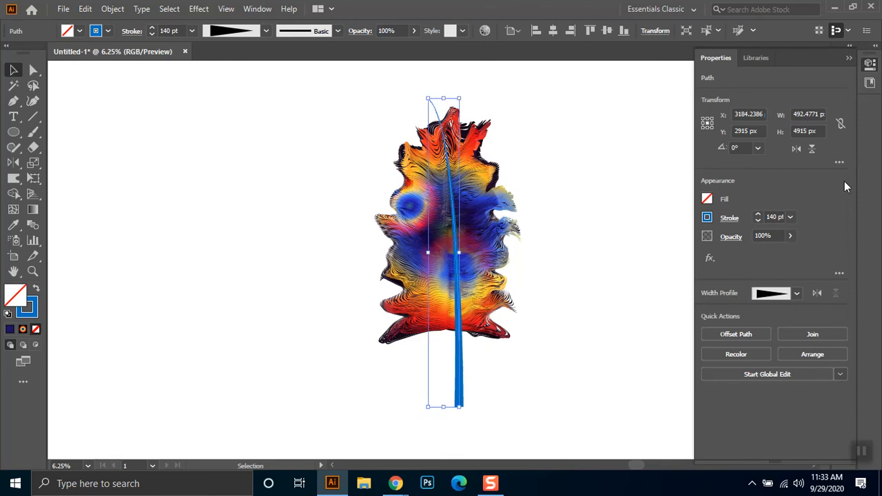
key(ctrl+z)
key(ctrl+z)
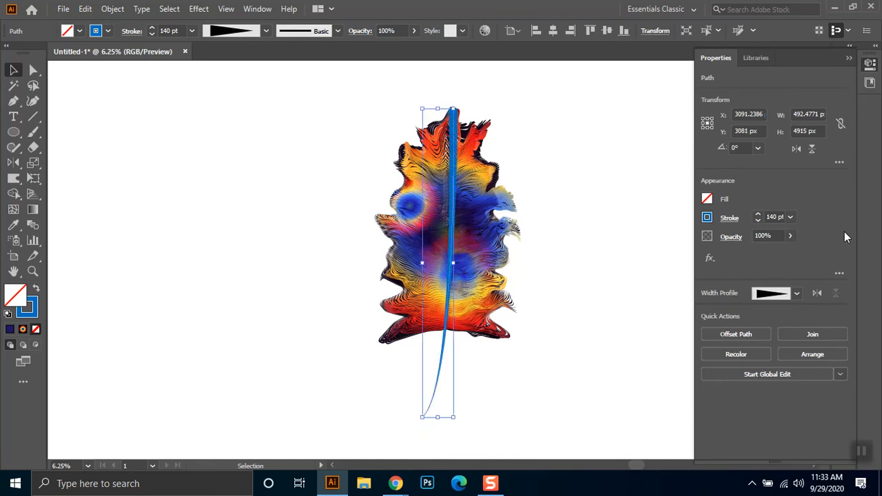
- Flip the spine's width profile along the path so its lower end is the wide one, and expand its appearance
click(823, 289)
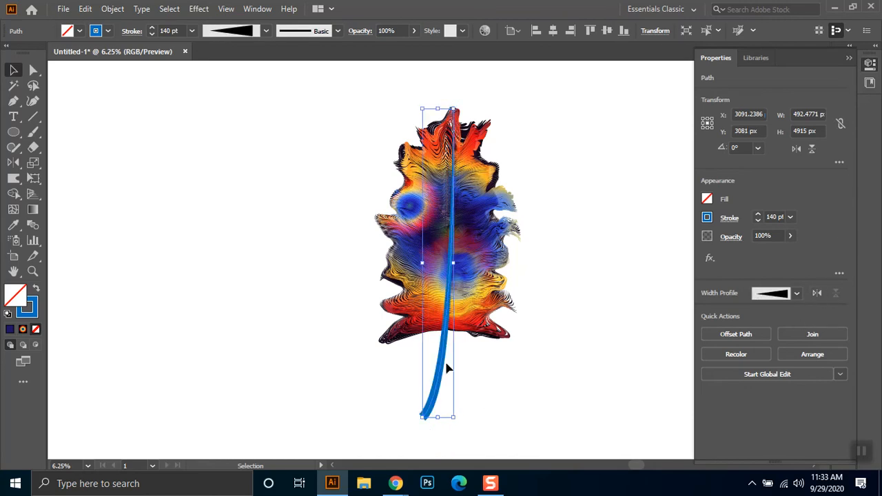
click(547, 418)
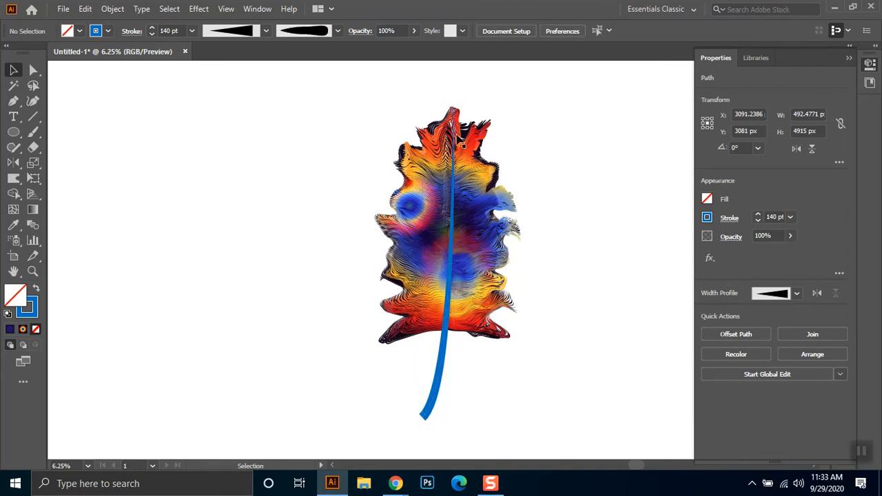
click(427, 412)
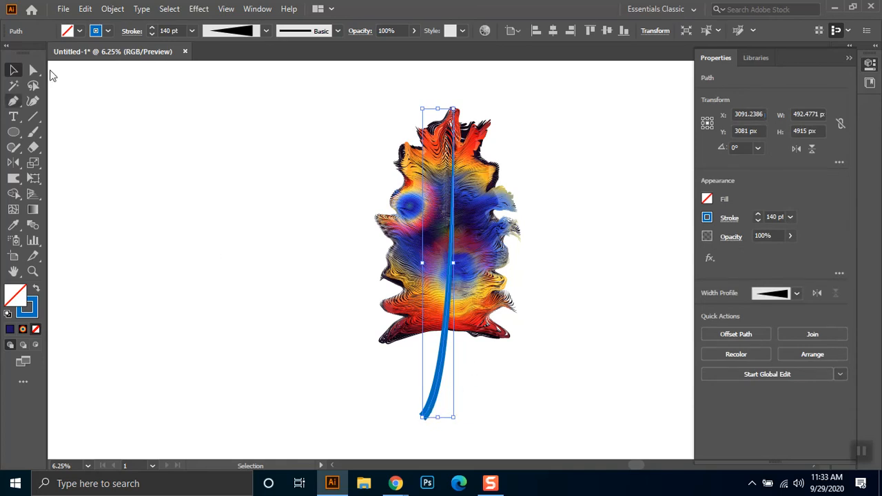
click(113, 9)
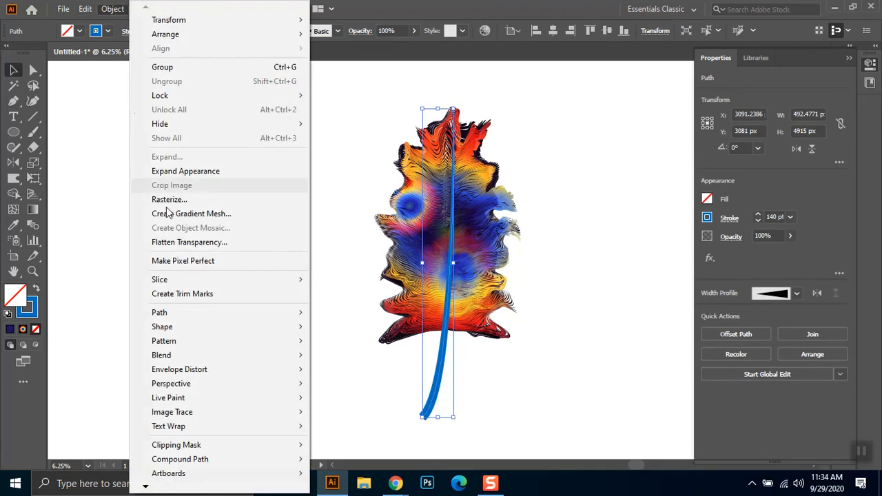
click(200, 171)
- Fill the expanded spine with the White, Black gradient preset
click(495, 388)
drag(494, 386, 346, 426)
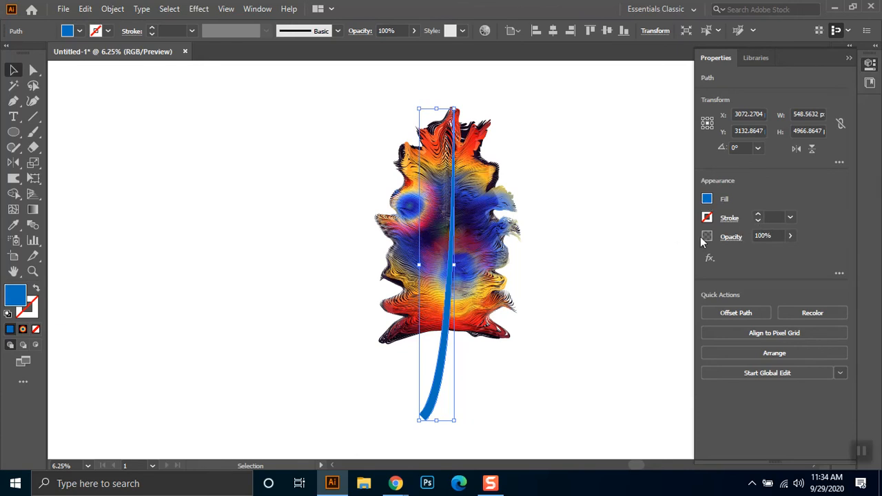
click(706, 198)
click(647, 223)
click(847, 82)
click(850, 59)
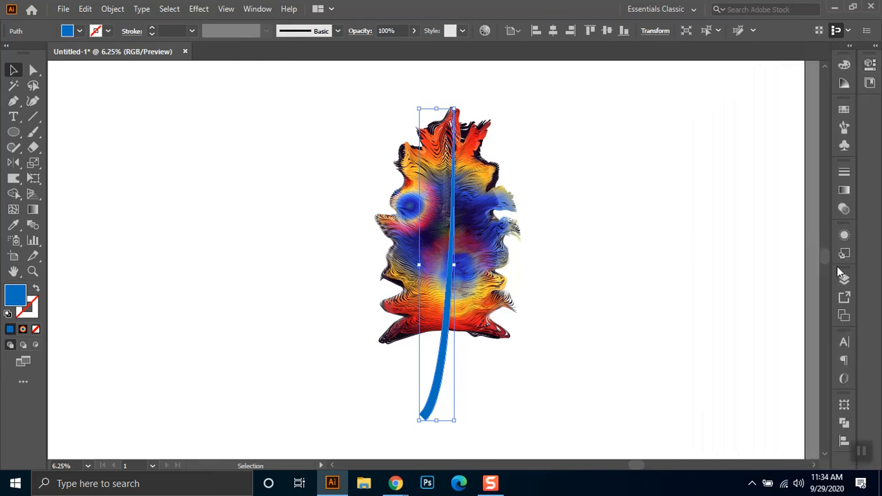
click(876, 47)
click(707, 191)
click(571, 189)
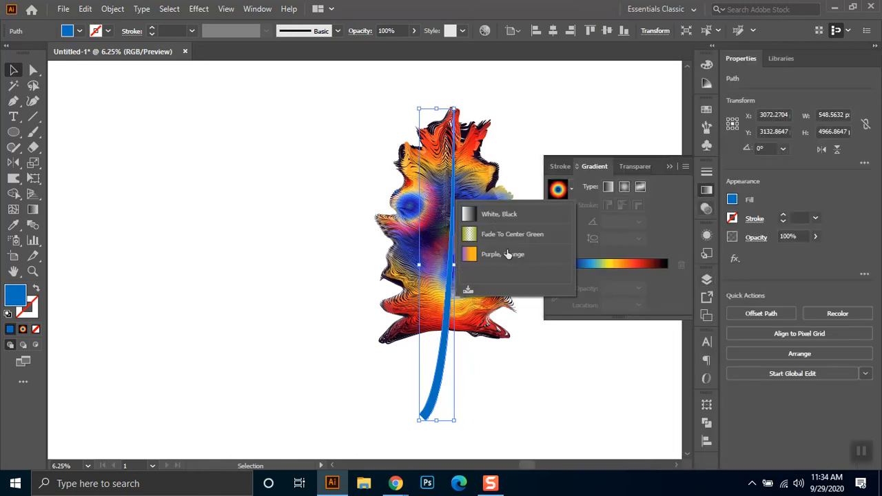
click(499, 215)
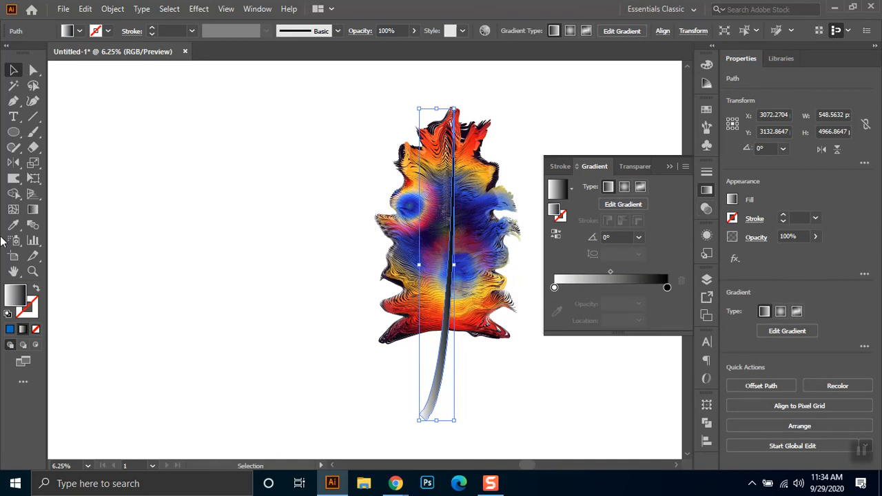
- Redraw the gradient over a shorter span across the spine's lower part and set its angle to 2°
click(33, 215)
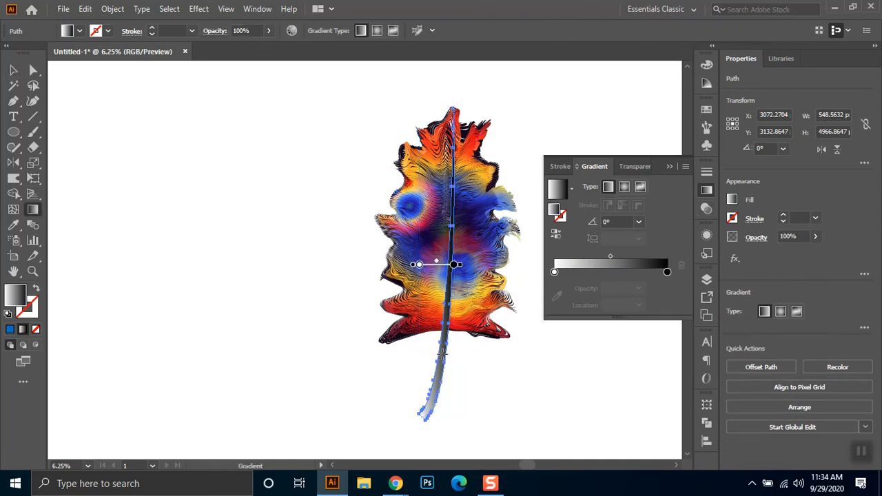
mouse_move(436, 351)
mouse_down()
mouse_move(449, 349)
mouse_move(453, 368)
mouse_up()
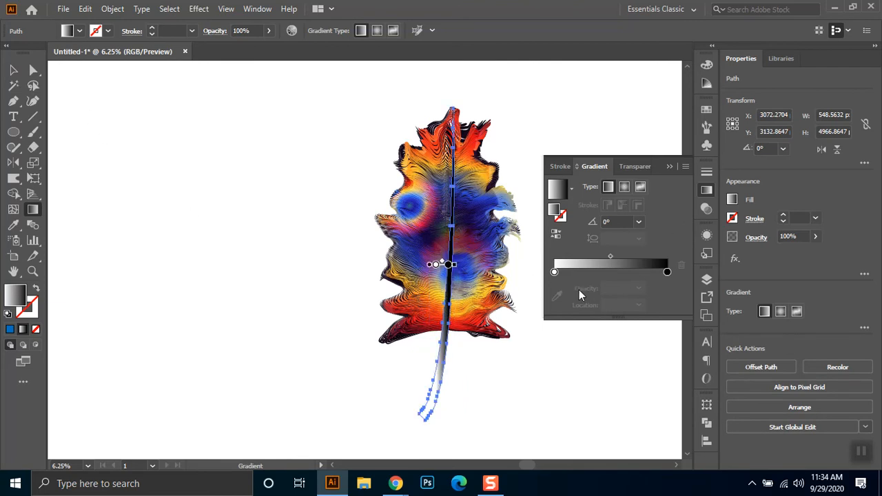
click(622, 218)
text(11111)
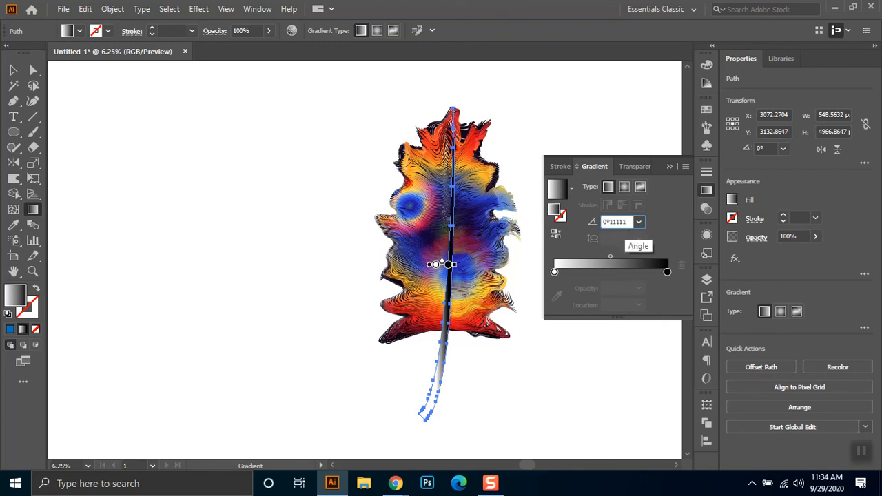
scroll(625, 225, up, 6)
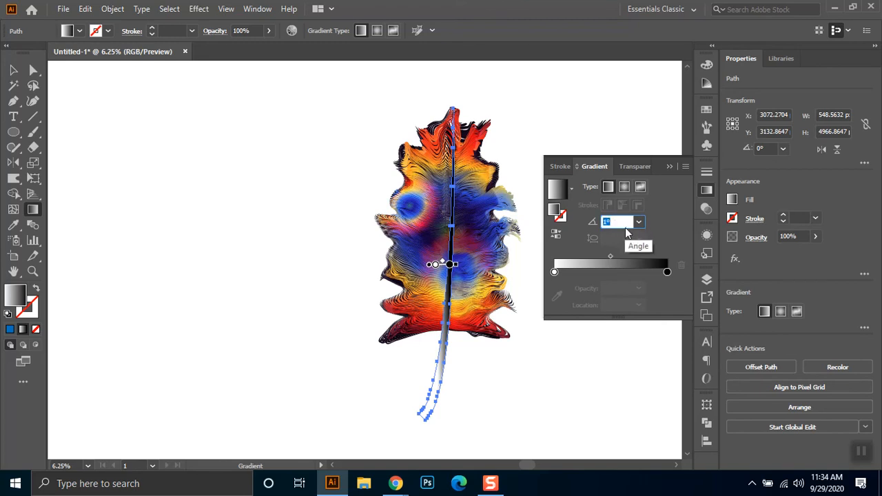
scroll(627, 222, up, 3)
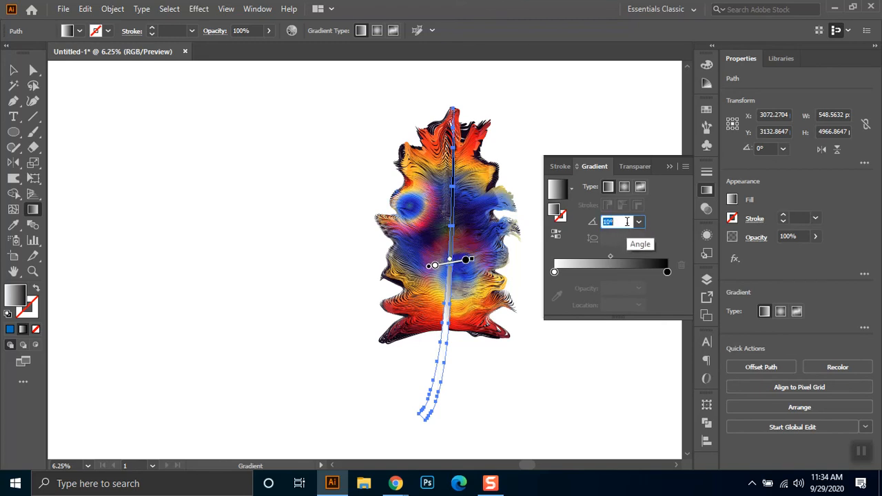
scroll(627, 221, down, 8)
scroll(626, 221, down, 8)
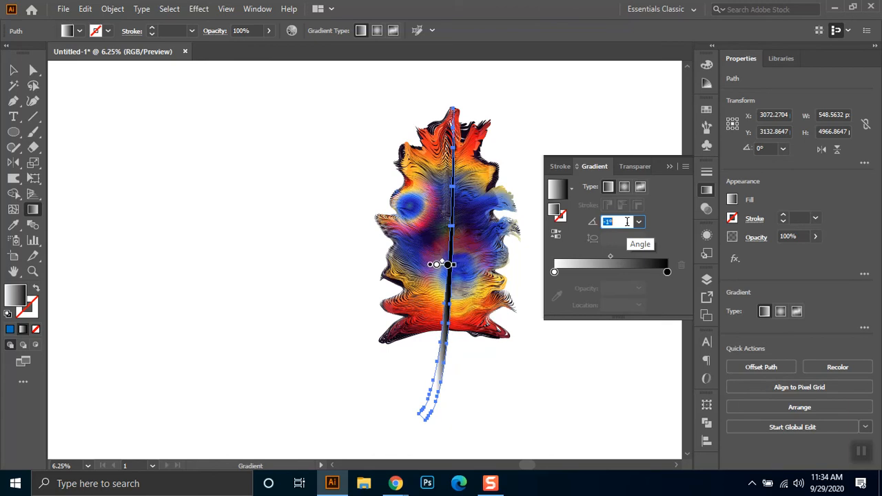
scroll(627, 222, down, 8)
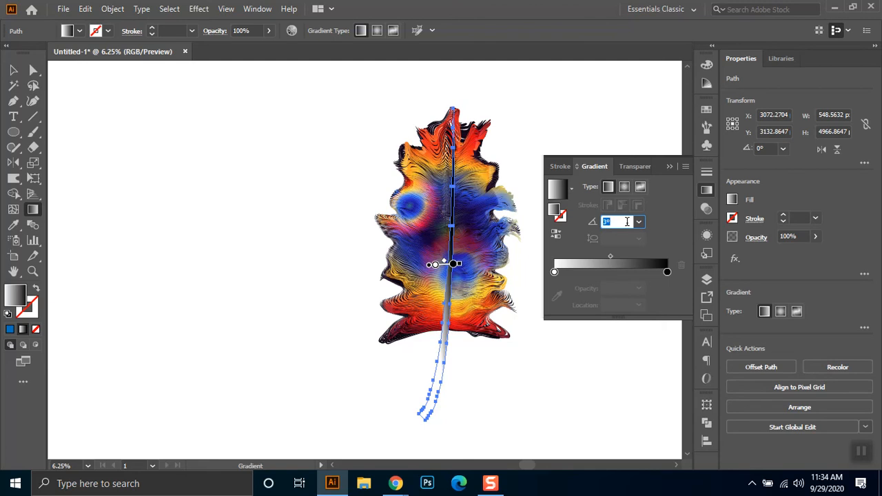
- Move the gradient's black stop to about 51% and duplicate the white stop at 100%
drag(666, 272, 612, 273)
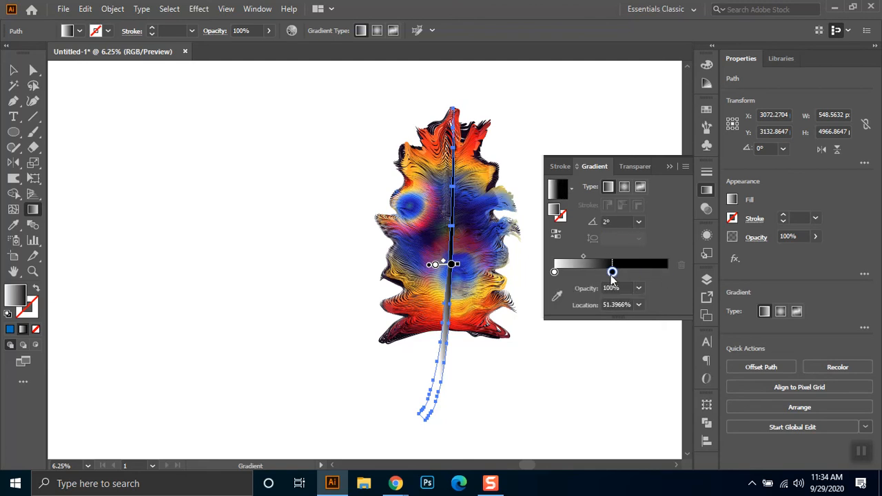
click(554, 272)
drag(554, 273, 696, 279)
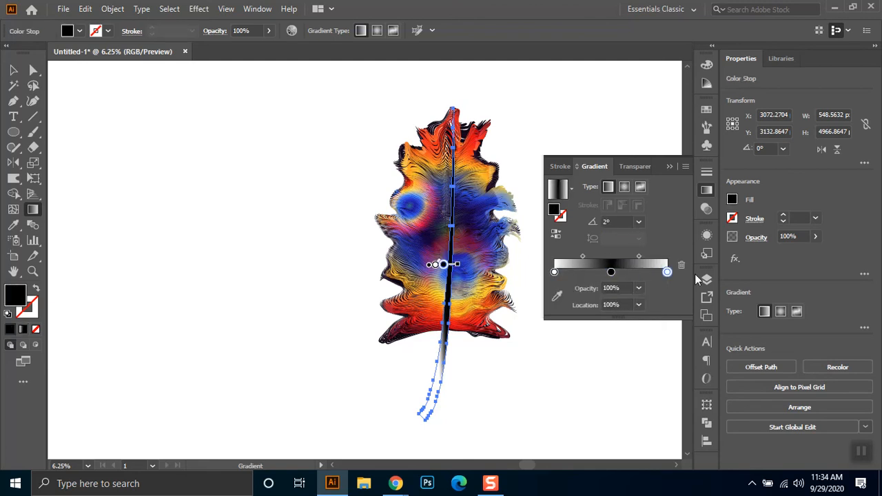
click(554, 273)
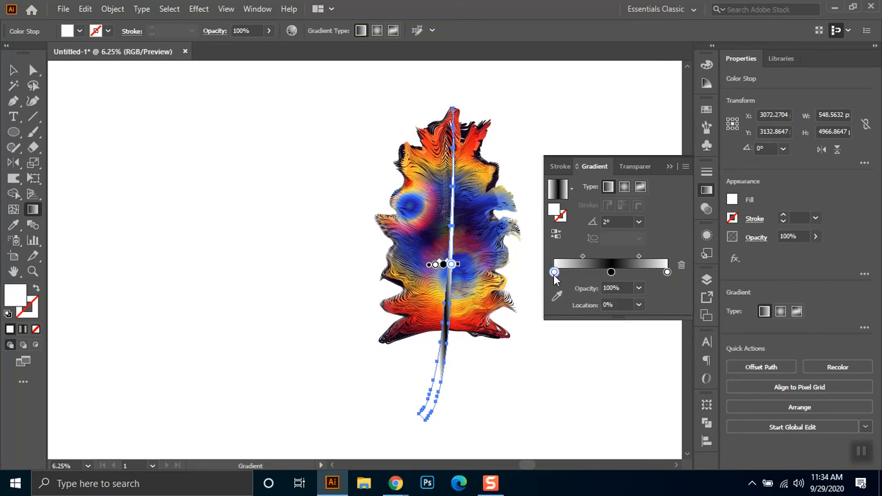
- Recolour the spine's gradient with medium-grey stops at both ends and a light-grey stop in the middle
double_click(554, 272)
click(583, 340)
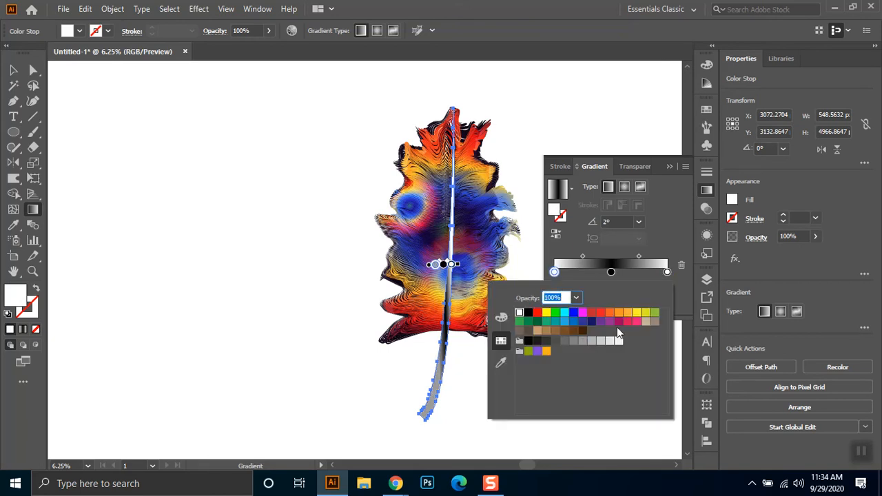
click(667, 272)
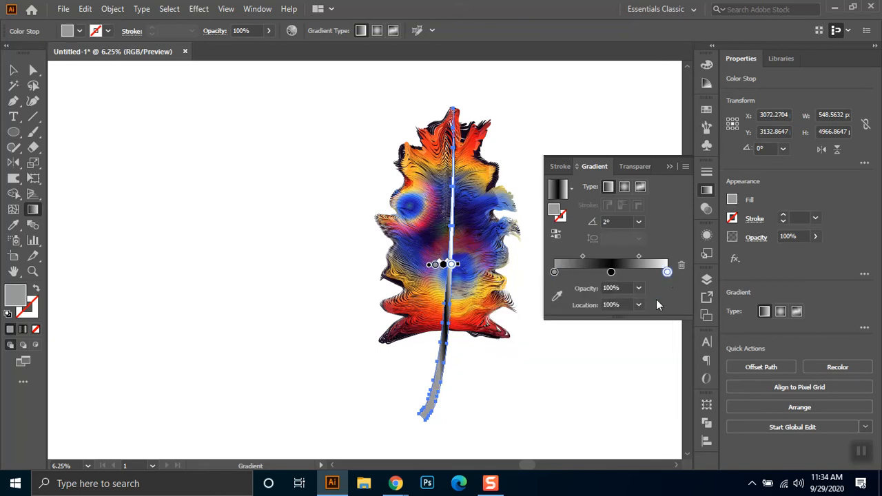
double_click(667, 272)
click(577, 343)
click(611, 272)
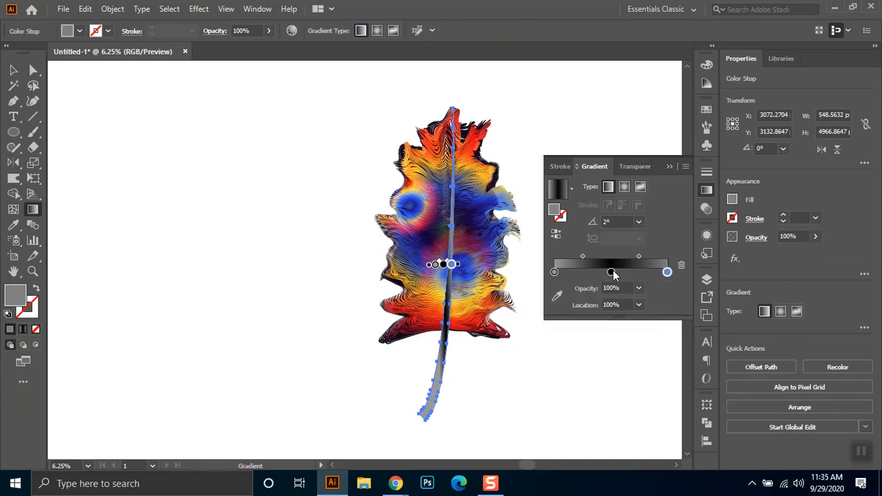
double_click(611, 272)
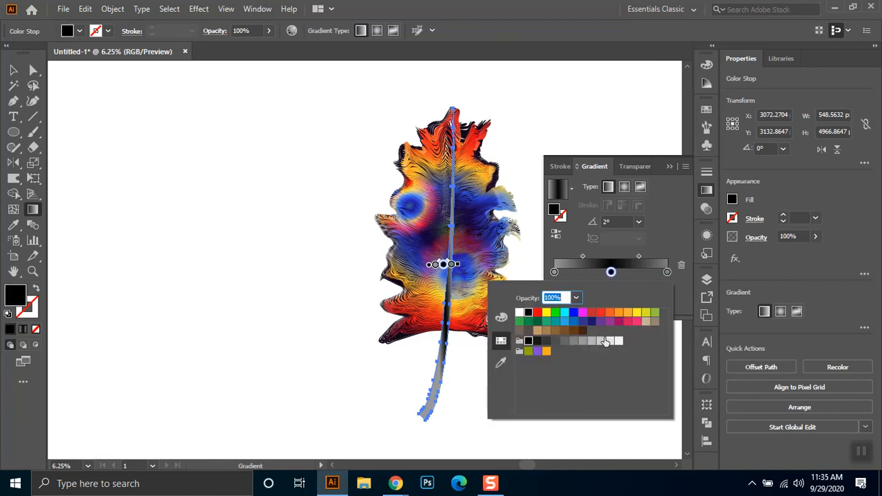
click(601, 341)
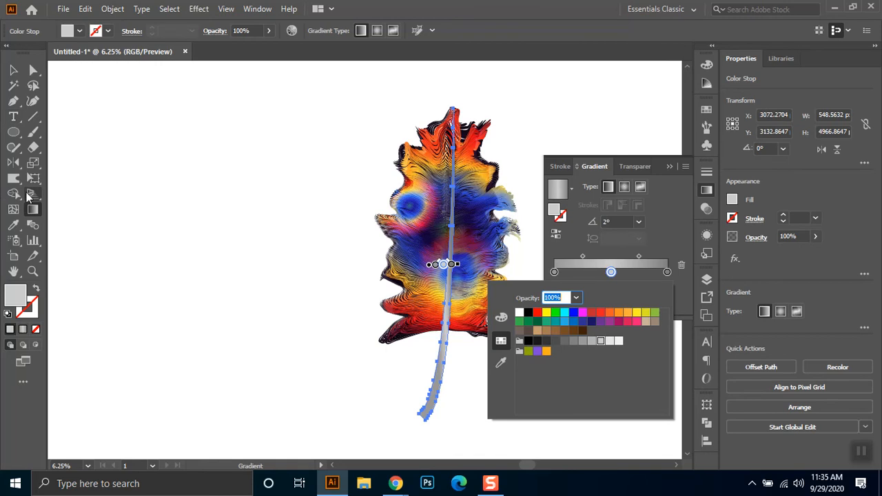
- Redraw the grey gradient horizontally across the spine at a 0° angle and deselect it
click(177, 221)
mouse_move(448, 226)
mouse_down()
mouse_move(457, 234)
mouse_move(463, 227)
mouse_up()
click(13, 69)
click(280, 373)
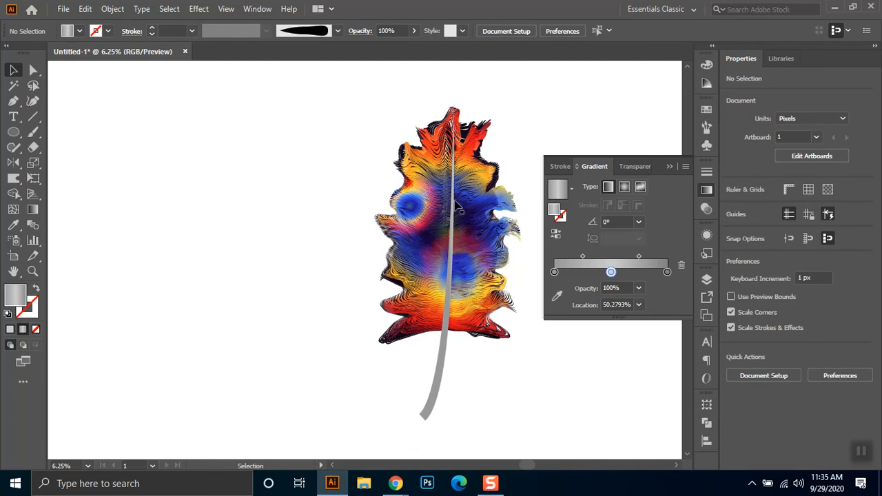
- Try to reshape the upper part of the spine with the Warp tool and undo the strokes
click(458, 177)
click(480, 150)
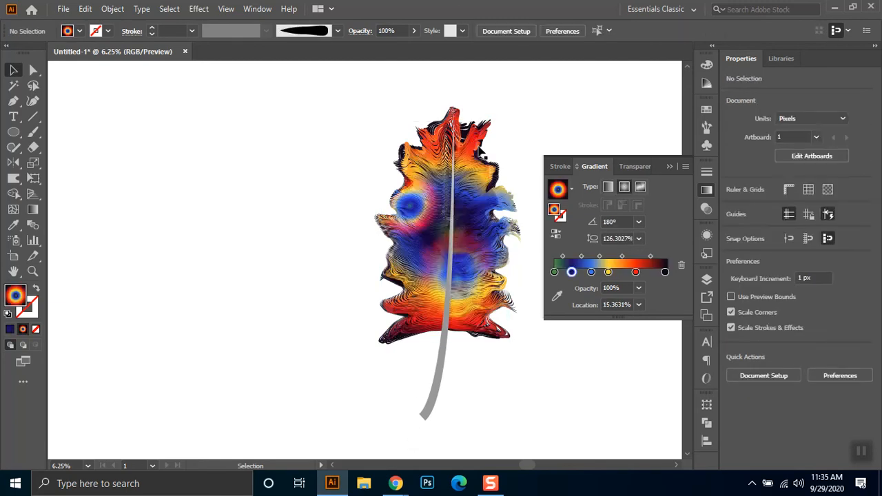
key(a)
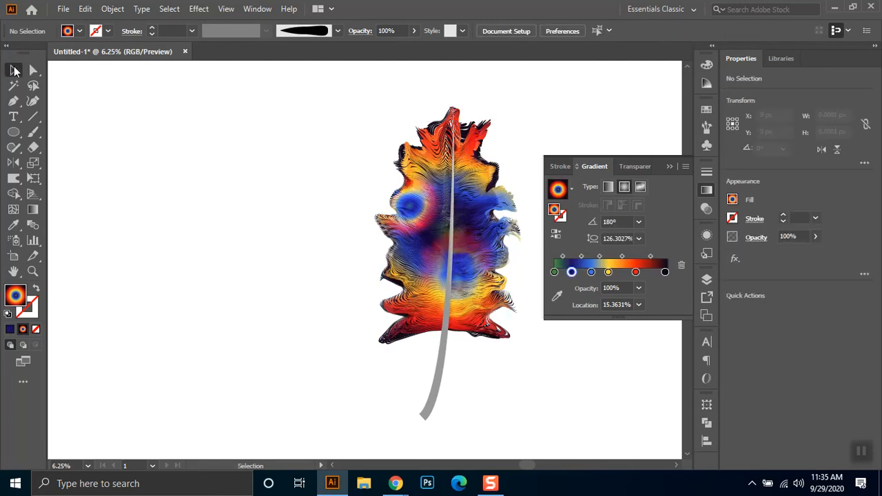
click(13, 71)
click(445, 364)
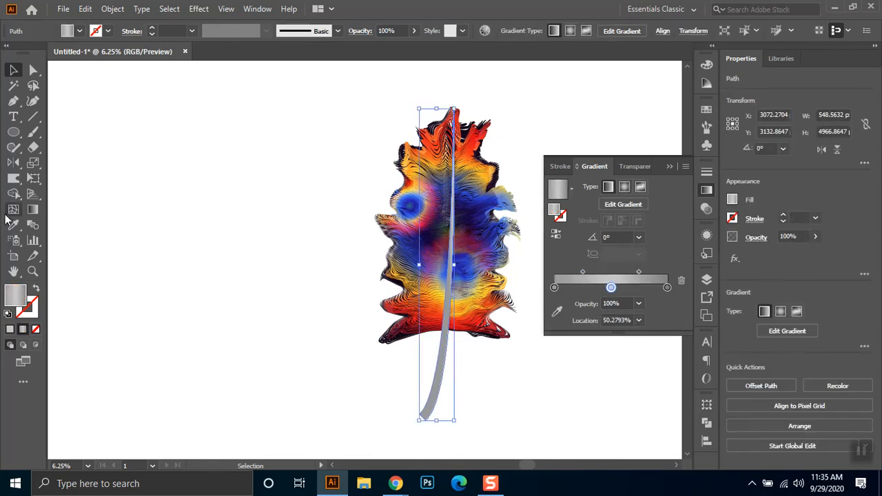
click(14, 179)
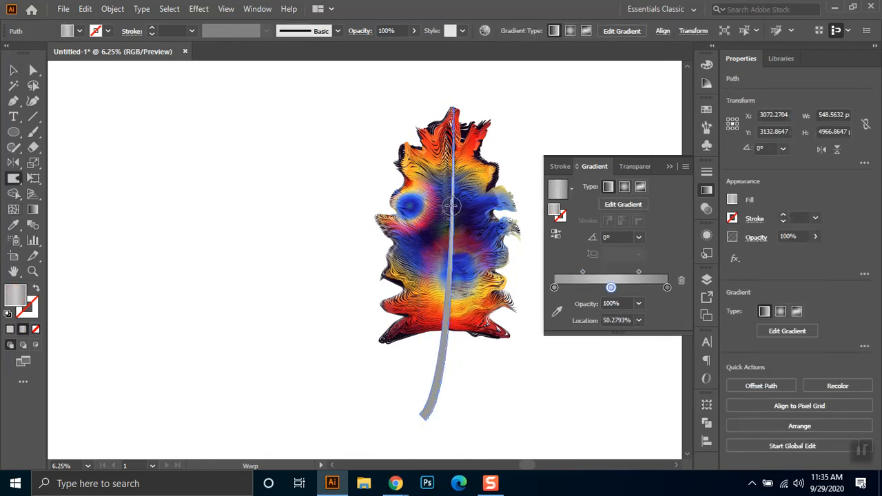
drag(451, 200, 453, 184)
drag(447, 181, 450, 182)
key(ctrl+z)
key(ctrl+z)
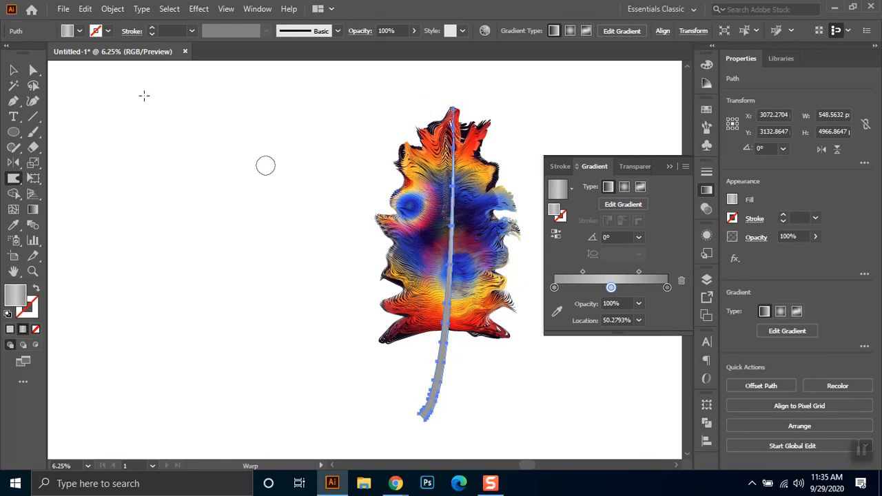
- Move the spine slightly down and to the left over the colourful artwork, and deselect it
click(13, 70)
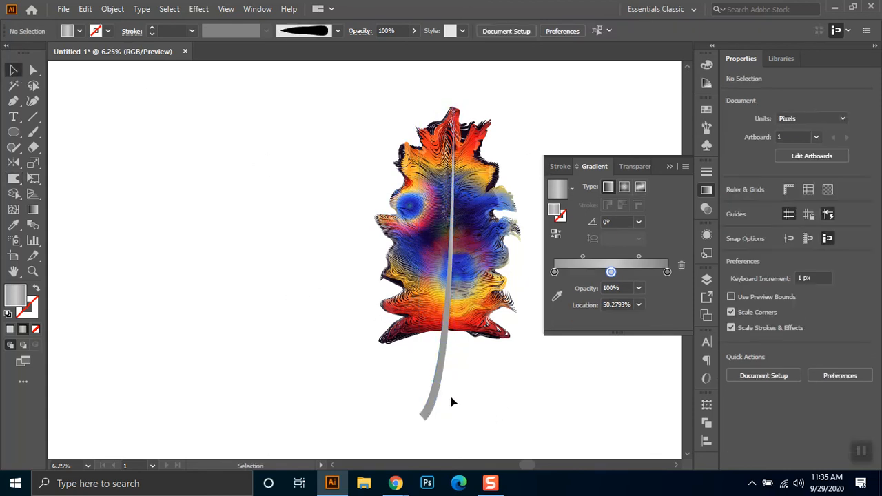
drag(435, 396, 427, 412)
click(505, 399)
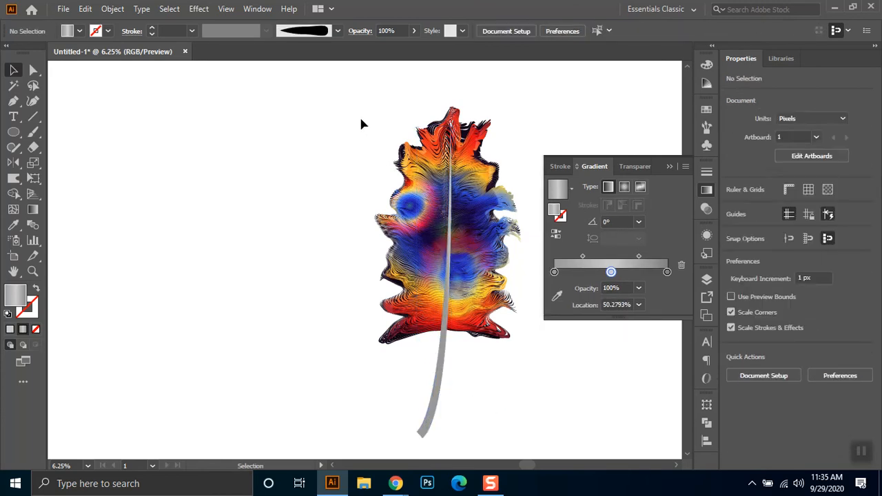
- Narrow the colourful body from its left side to 2138 px wide, and slightly more from its right side
drag(358, 114, 507, 111)
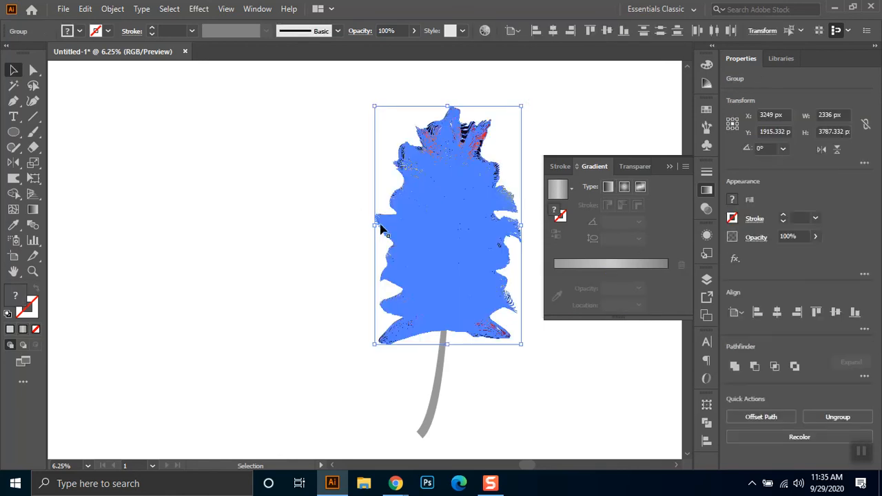
drag(377, 226, 387, 223)
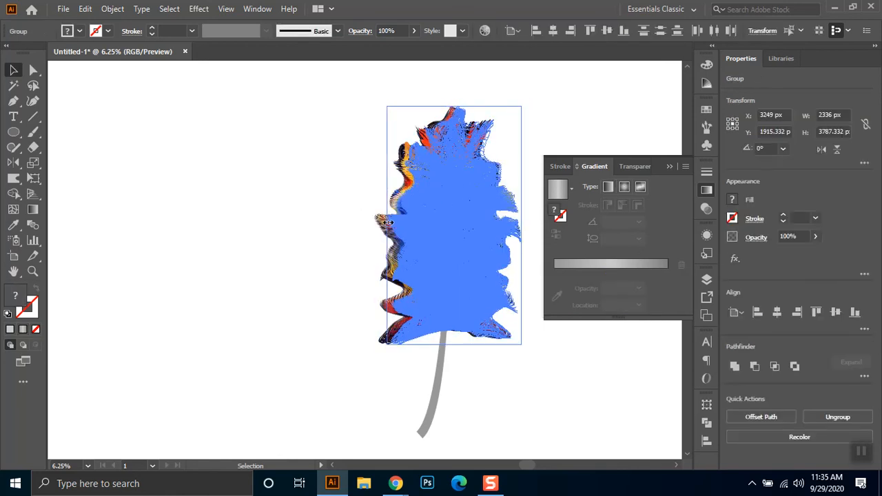
click(337, 205)
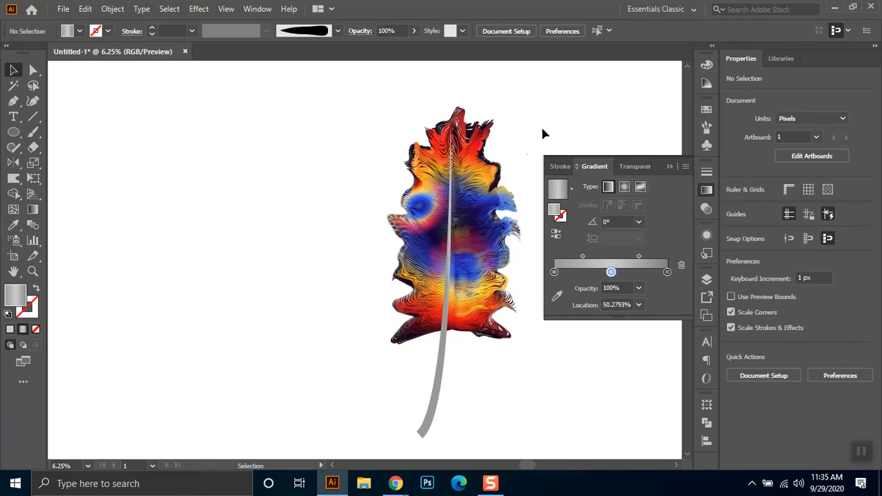
click(492, 246)
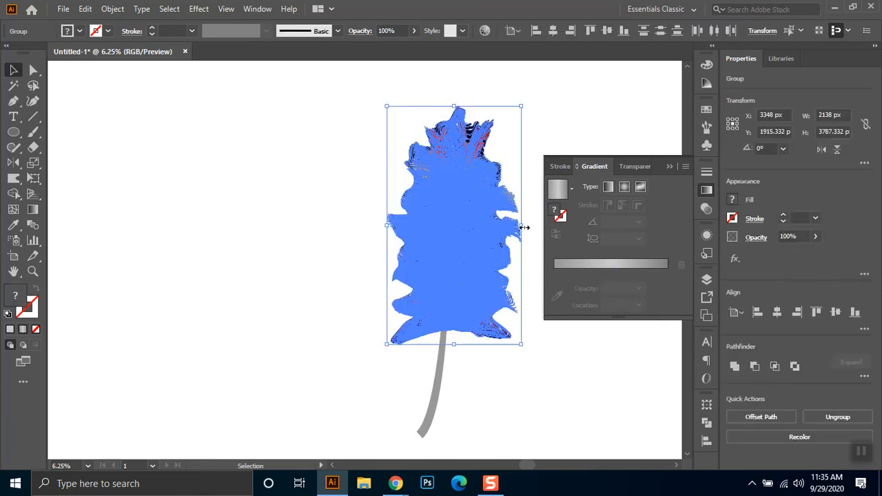
click(537, 136)
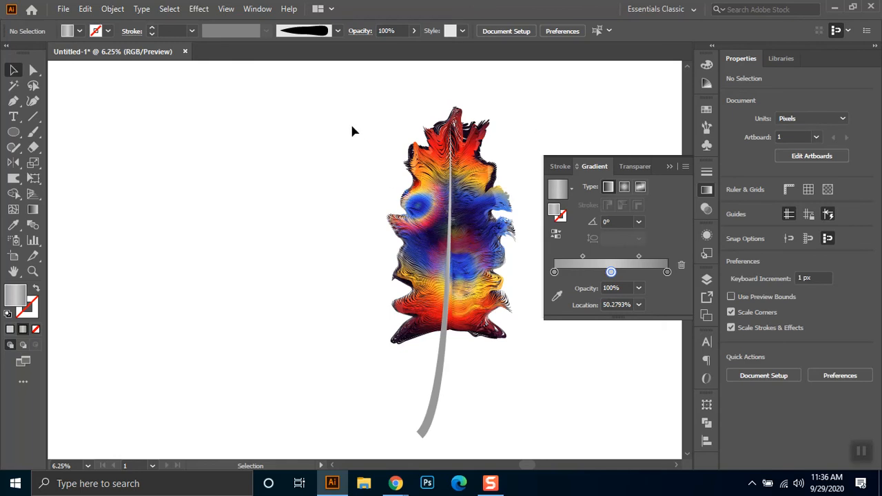
- Scale the feather body and spine down together and move them into the empty area on the left
drag(344, 104, 534, 448)
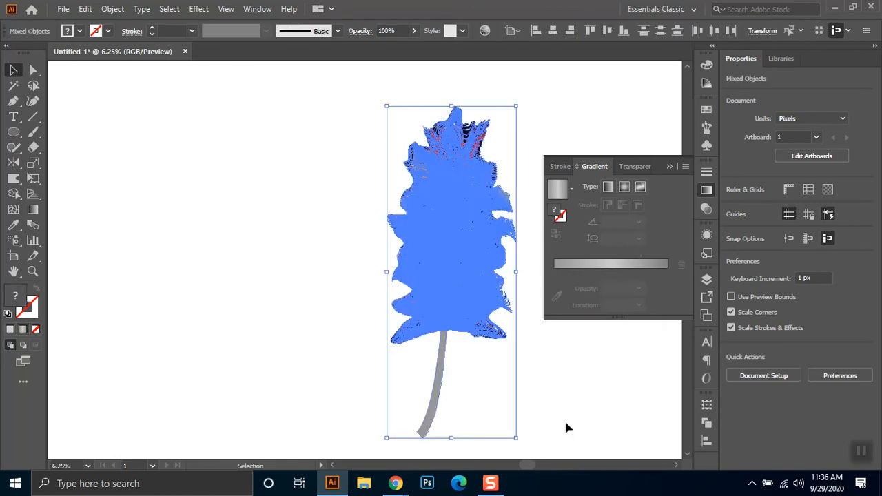
drag(516, 105, 461, 288)
drag(417, 355, 292, 250)
- Switch to Chrome and search Google Images for "peacock feather illustration" in a new tab
mouse_move(401, 486)
click(359, 406)
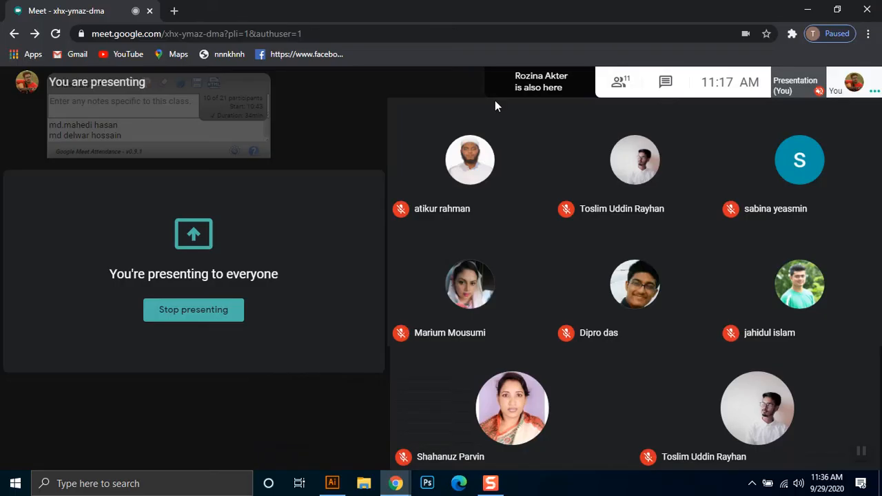
click(173, 11)
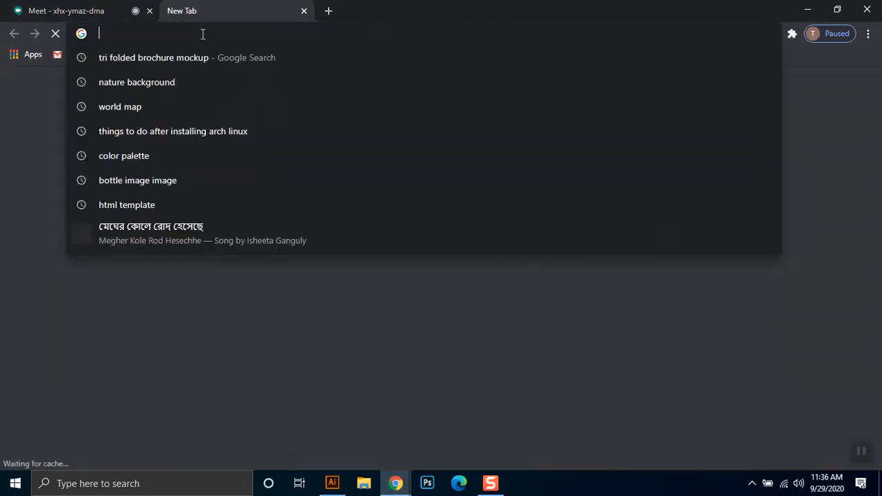
text(peacock)
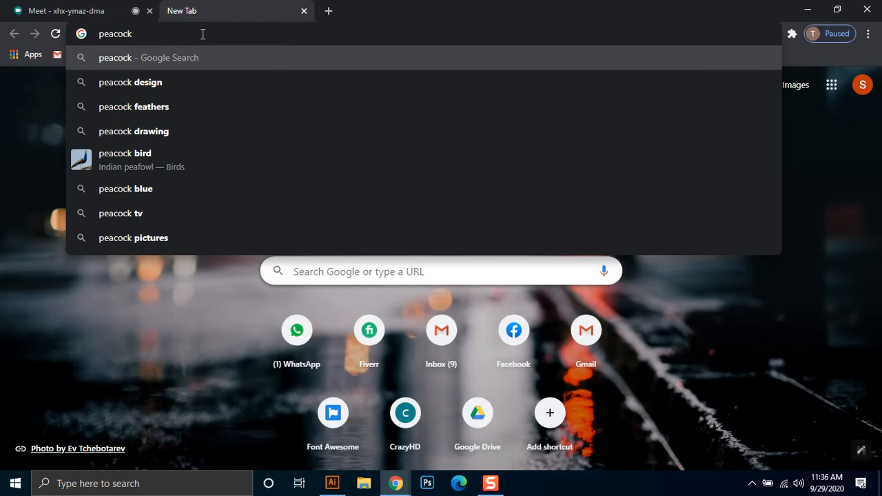
text( feather)
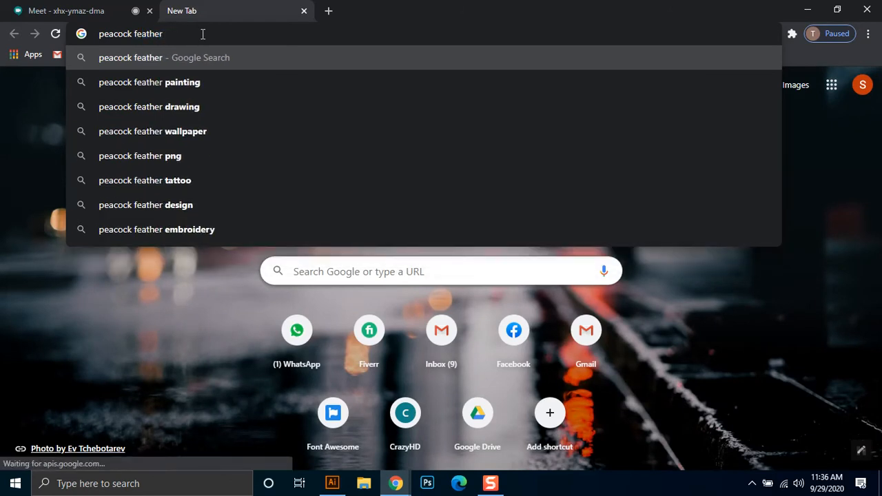
text( illusta)
key(BackSpace)
text(ra)
key(Return)
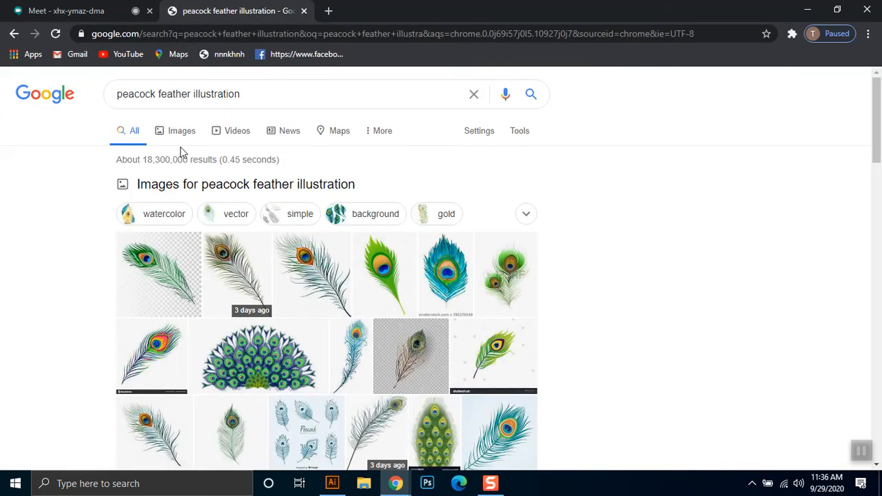
click(181, 131)
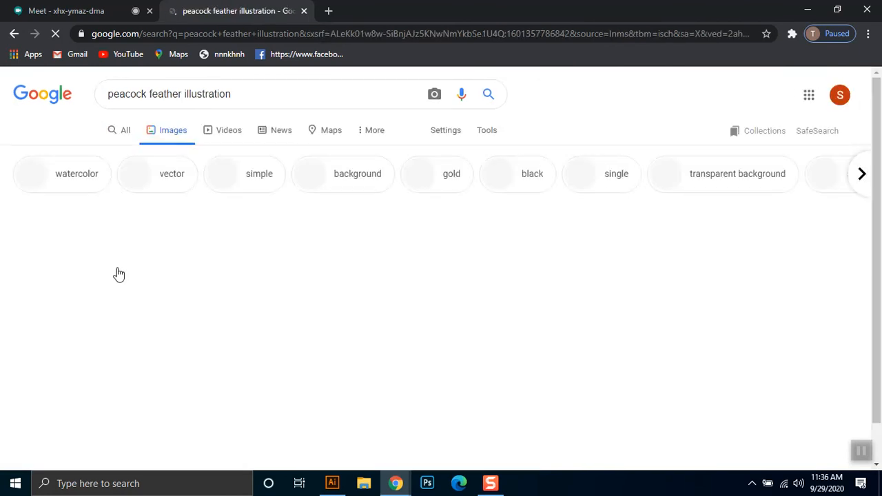
- Browse the peacock feather image results for reference designs and preview the blue watercolour feather
scroll(503, 165, down, 2)
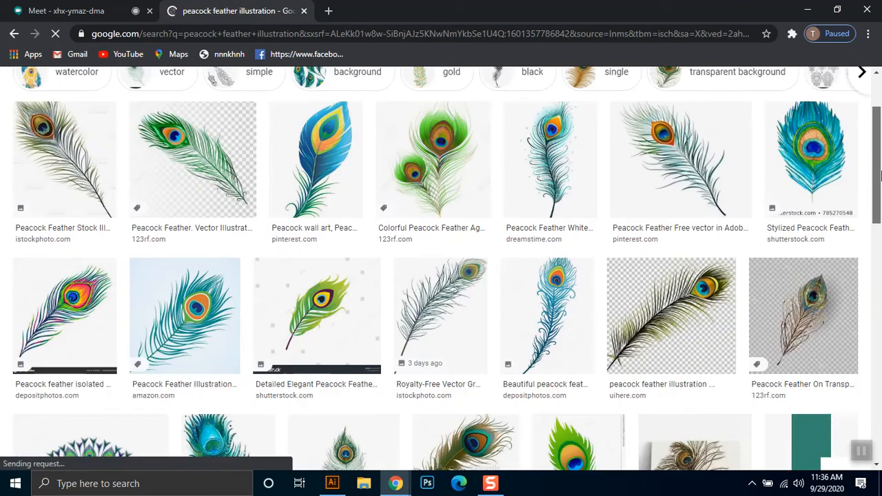
scroll(292, 248, down, 2)
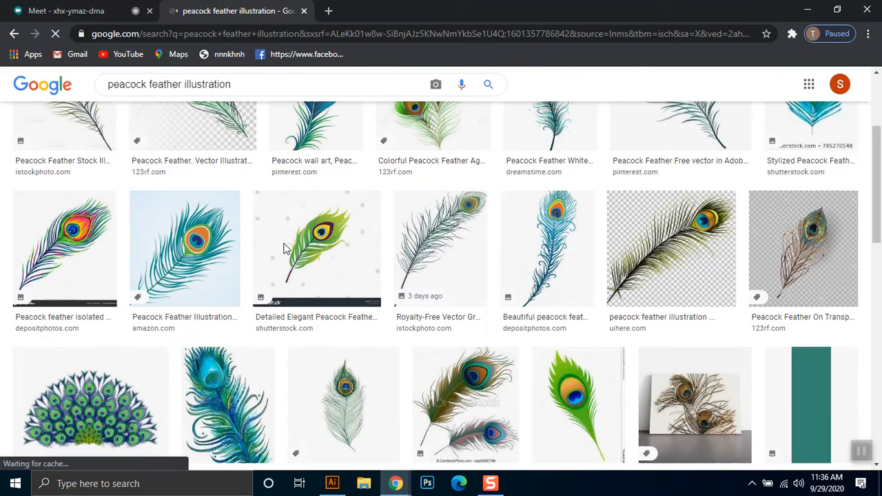
scroll(172, 248, down, 3)
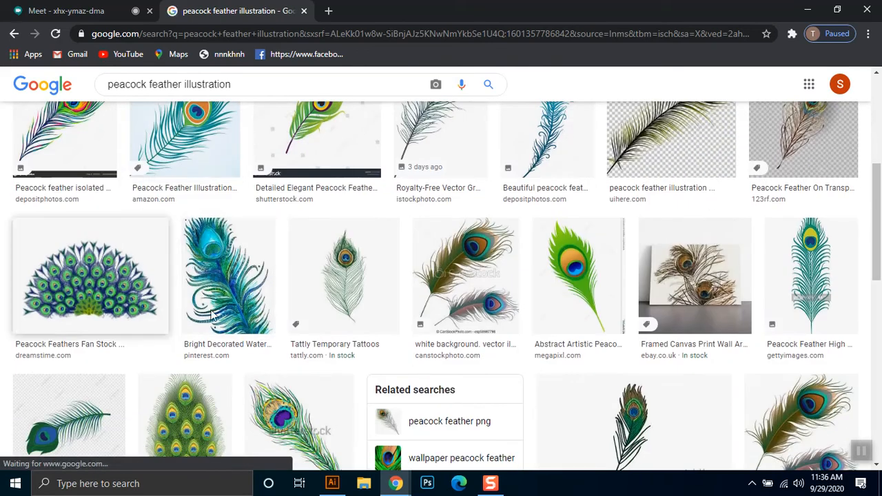
scroll(234, 347, up, 2)
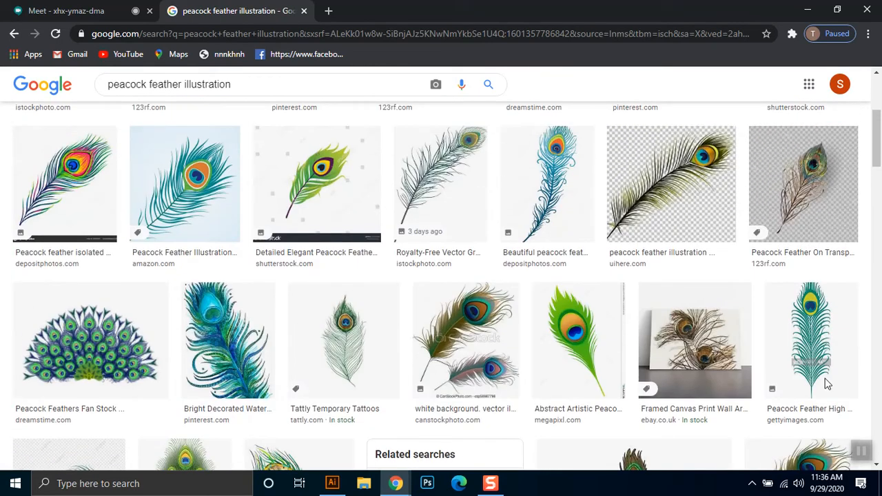
drag(876, 155, 878, 331)
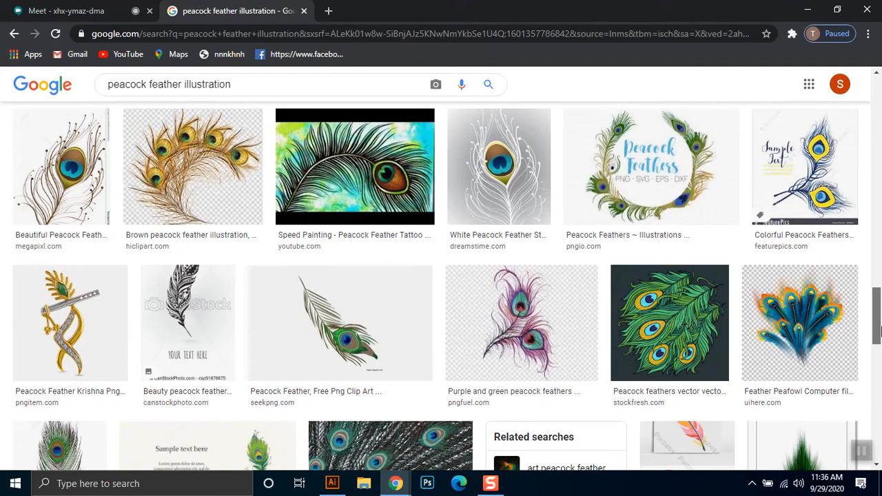
drag(878, 295, 877, 409)
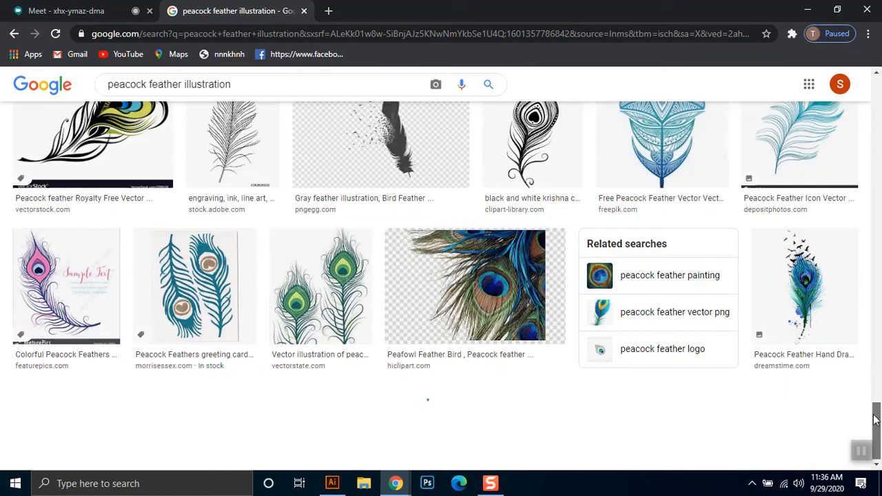
drag(878, 274, 878, 321)
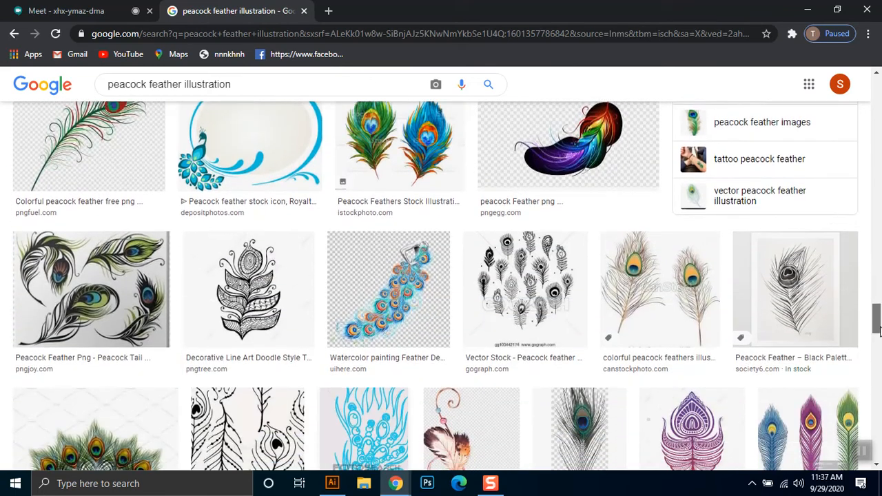
drag(879, 329, 878, 456)
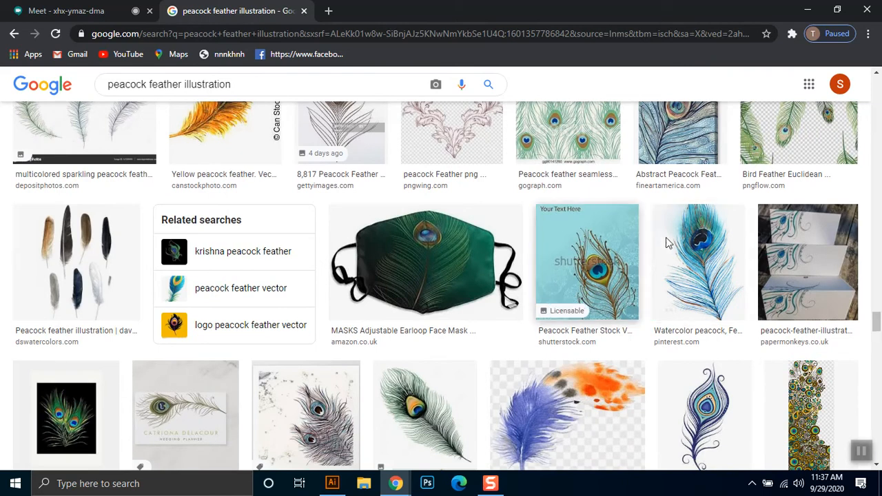
click(678, 274)
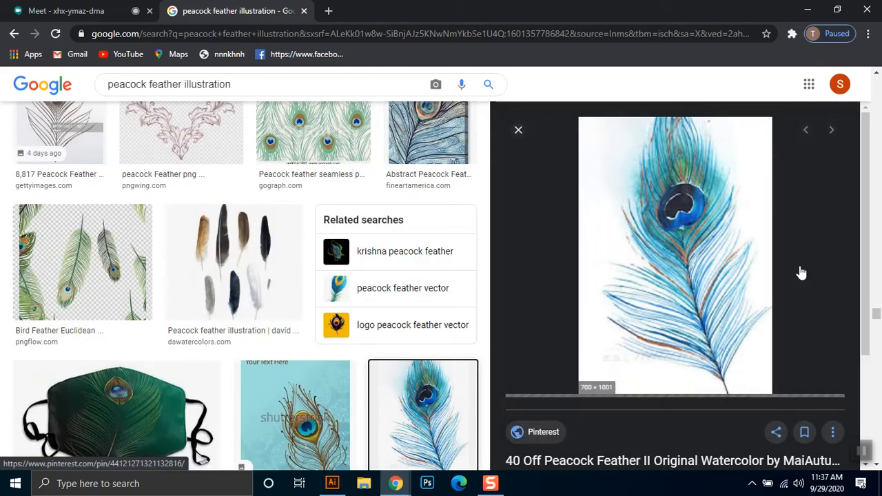
drag(877, 316, 877, 374)
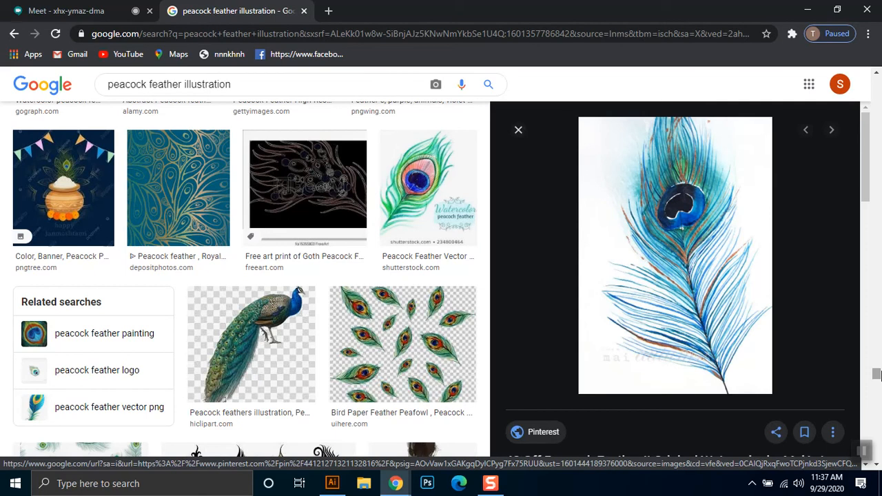
- Search Google Images for "peacock feather vector"
drag(877, 374, 872, 67)
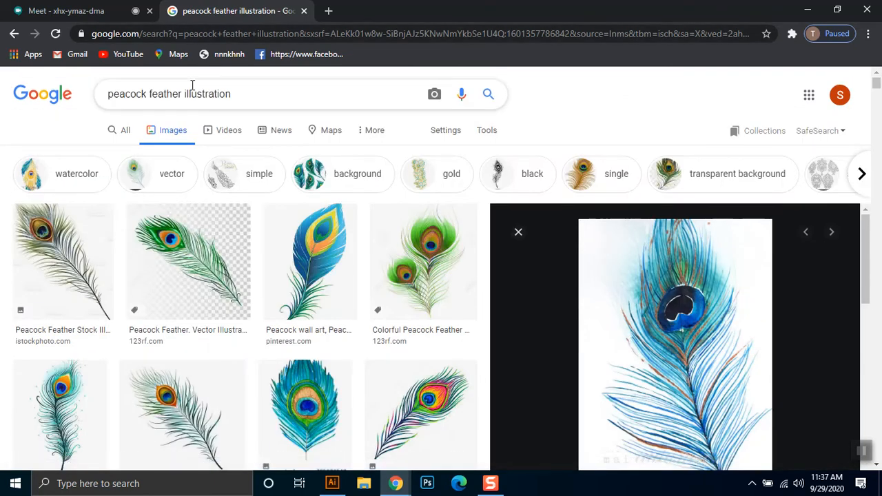
drag(183, 97, 239, 89)
key(BackSpace)
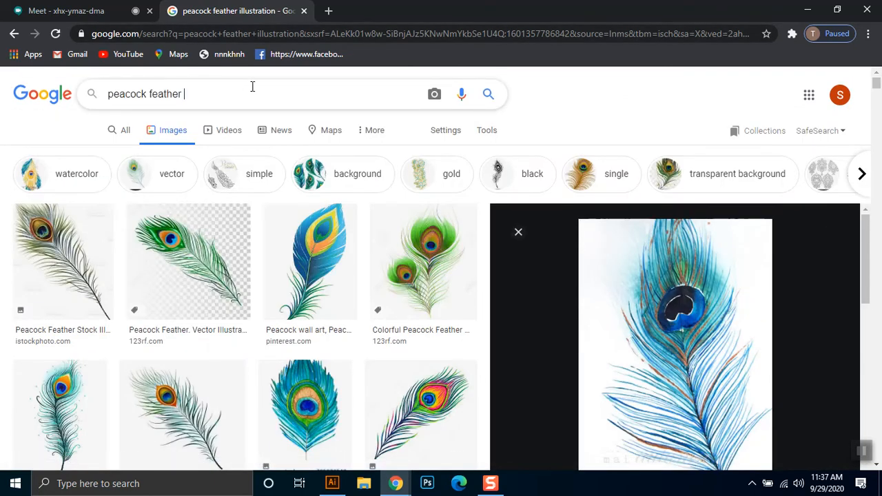
text(vec)
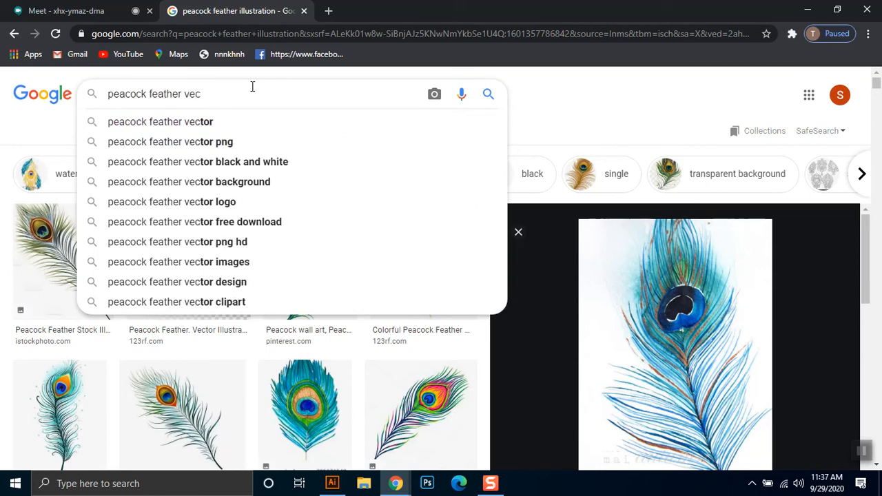
text(to)
text(r)
key(Return)
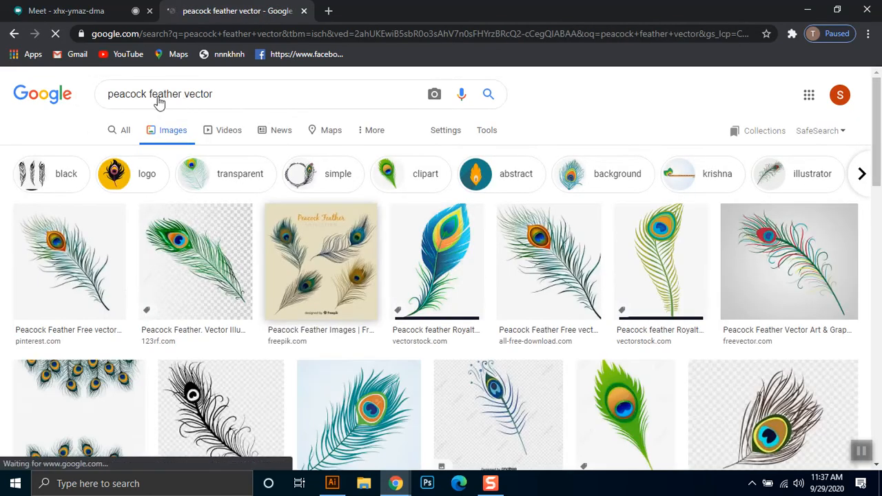
- Search Google Images for "feather vector" and browse the results for reference feathers
drag(149, 95, 44, 97)
key(BackSpace)
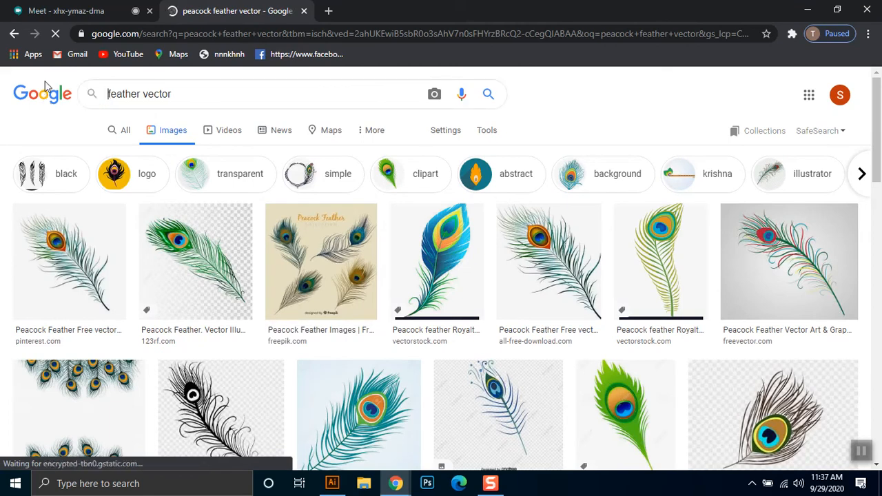
key(Return)
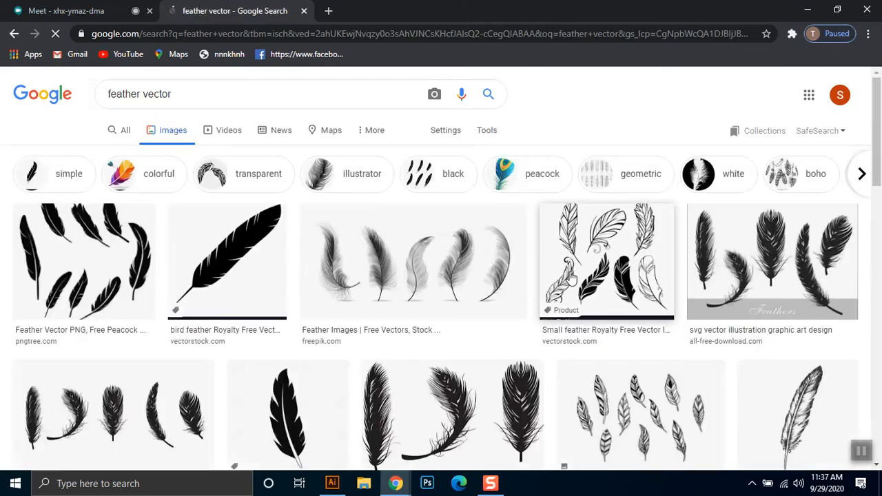
scroll(441, 230, down, 3)
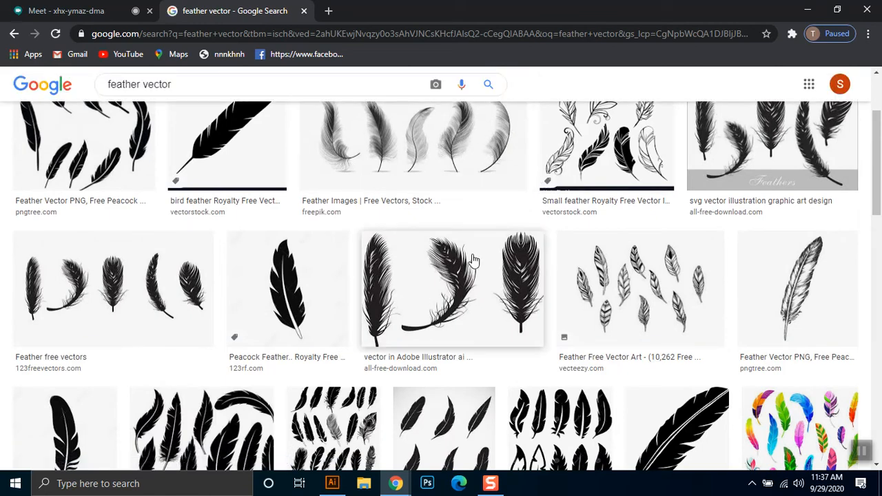
scroll(473, 261, down, 2)
scroll(880, 198, down, 8)
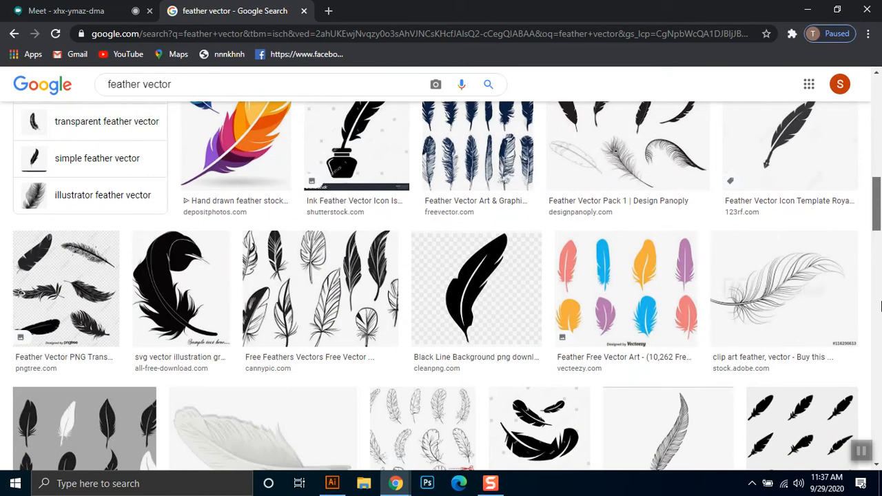
scroll(879, 372, down, 2)
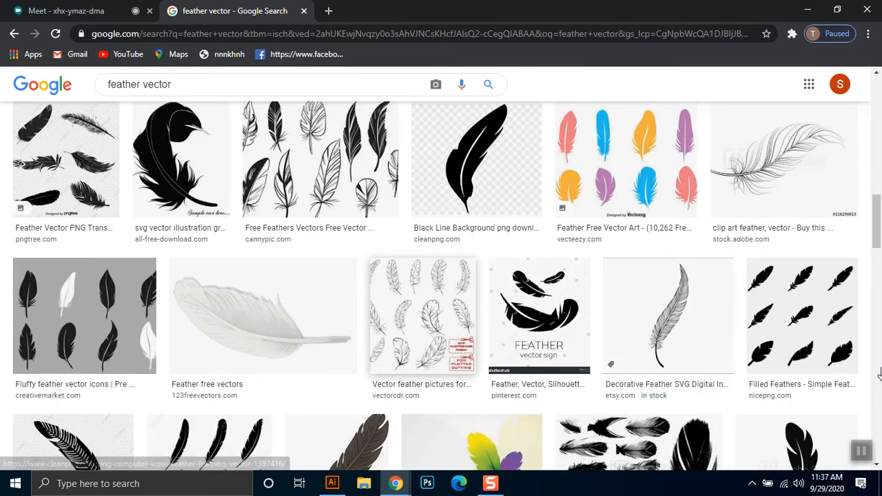
scroll(876, 277, down, 5)
drag(880, 278, 878, 112)
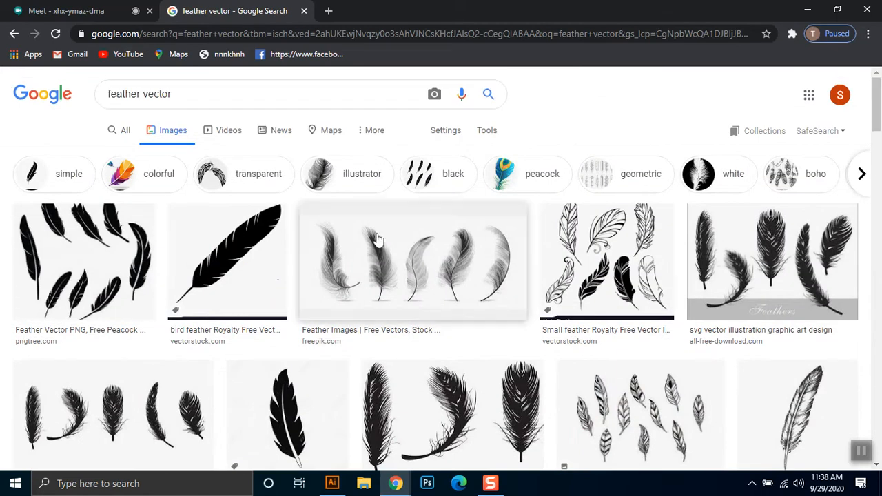
- Preview the Freepik image of five grey feathers, copy it and paste it into the Illustrator document
click(408, 262)
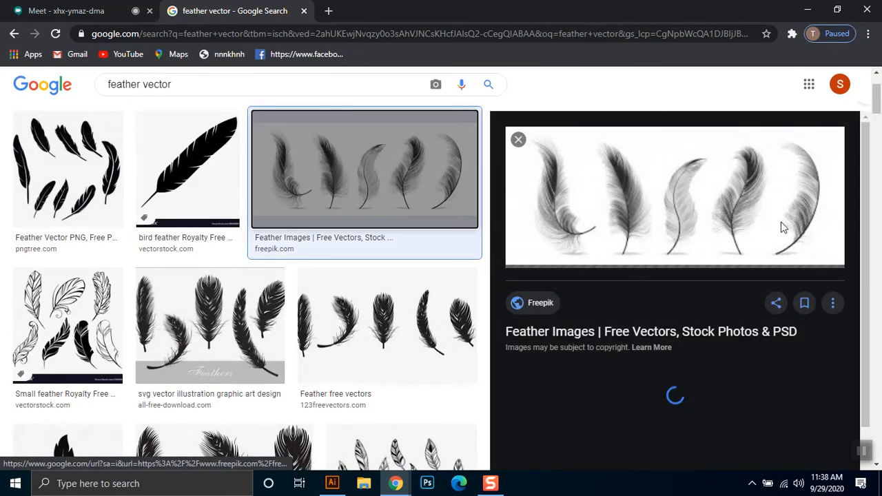
right_click(663, 201)
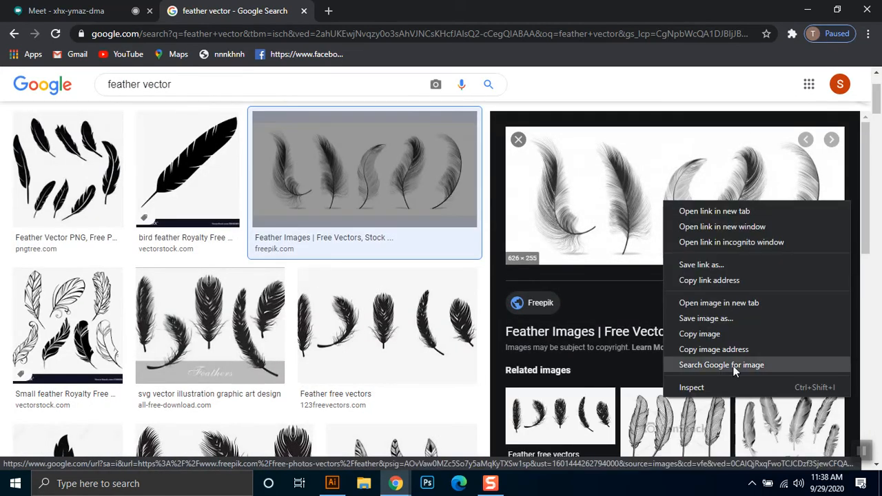
click(731, 333)
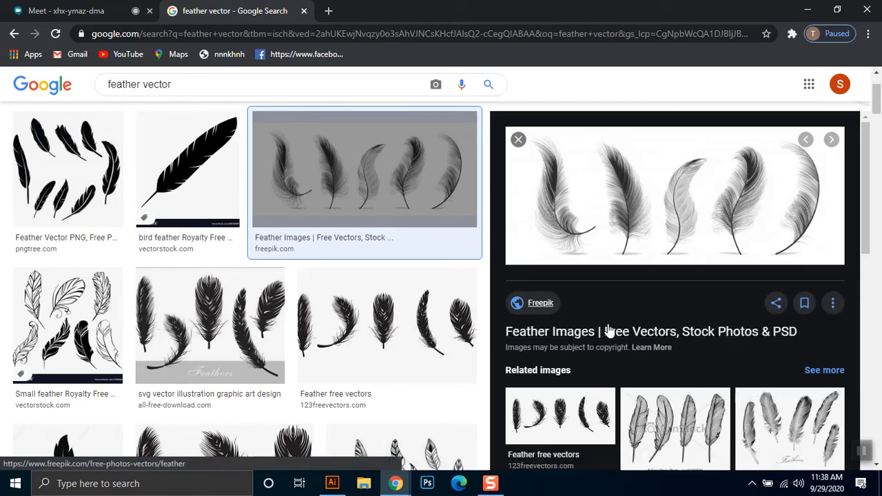
click(339, 485)
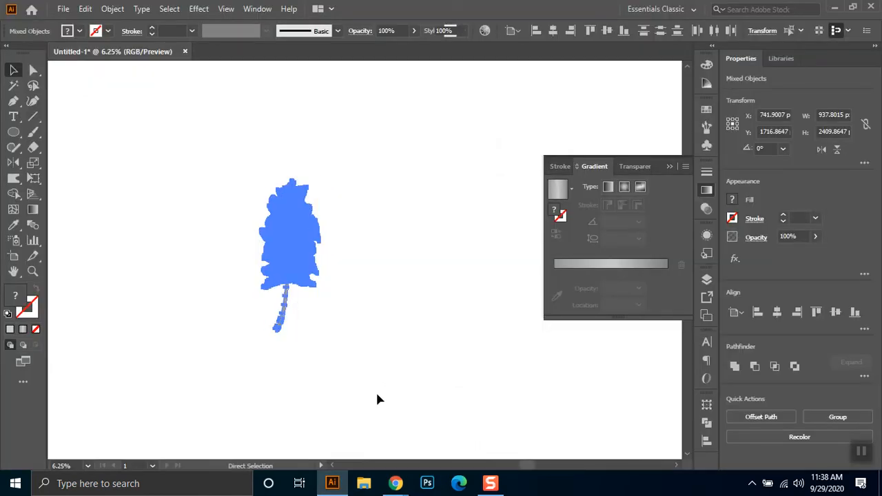
key(ctrl+v)
- Enlarge the pasted feather image and move it and the colourful feather apart so they no longer overlap
drag(384, 269, 392, 273)
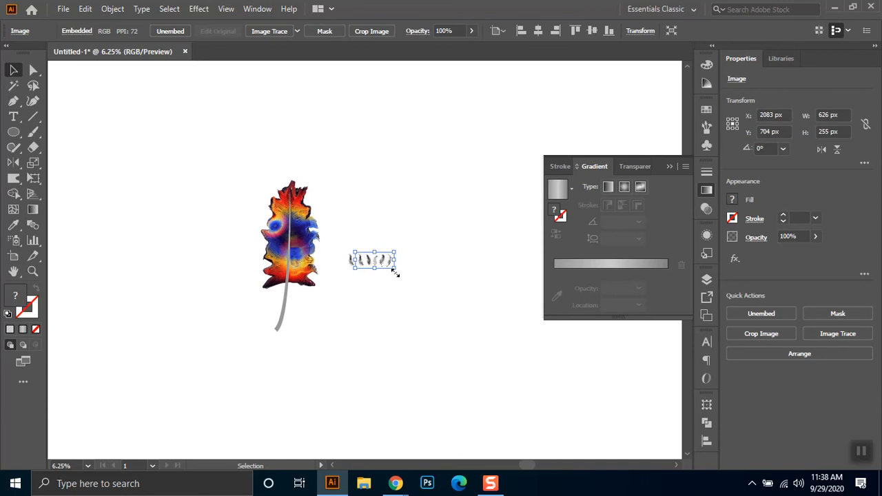
key(Delete)
click(375, 266)
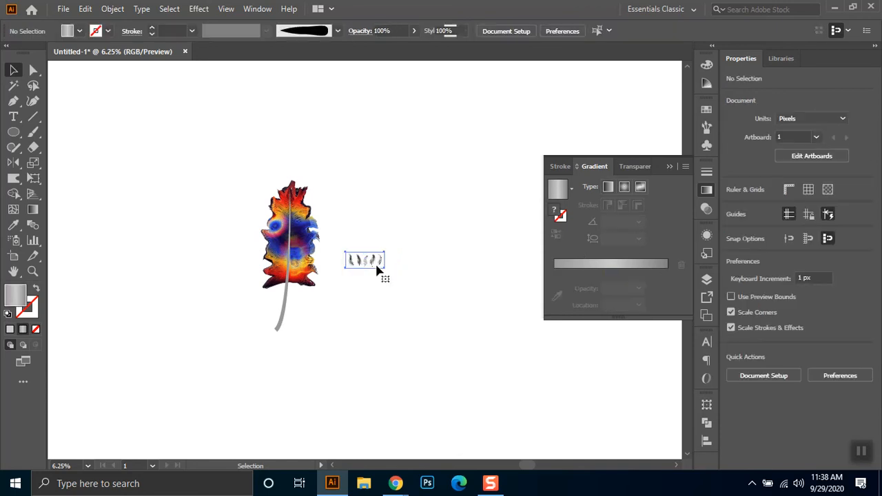
drag(384, 273, 491, 413)
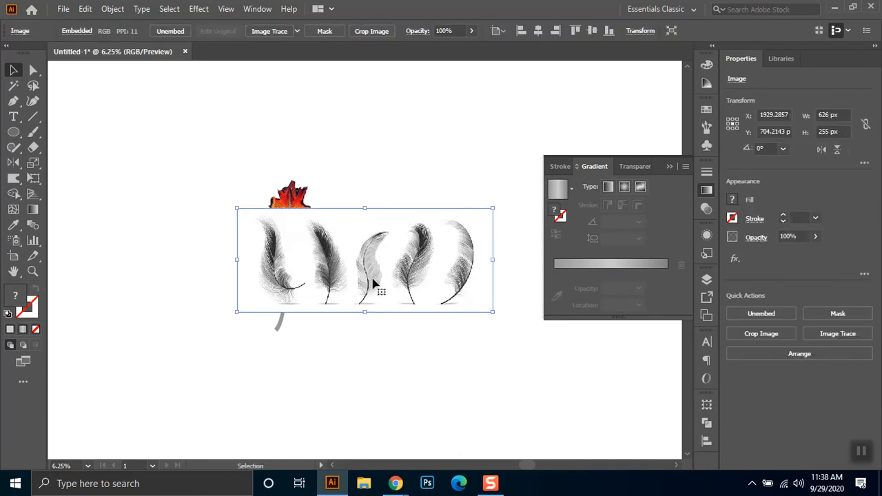
drag(376, 278, 430, 153)
drag(356, 198, 183, 403)
drag(299, 241, 204, 200)
- Draw a straight horizontal line about 2011 px long below the reference feathers with the Pen tool
scroll(502, 184, up, 1)
click(669, 169)
scroll(502, 158, up, 1)
drag(472, 161, 470, 280)
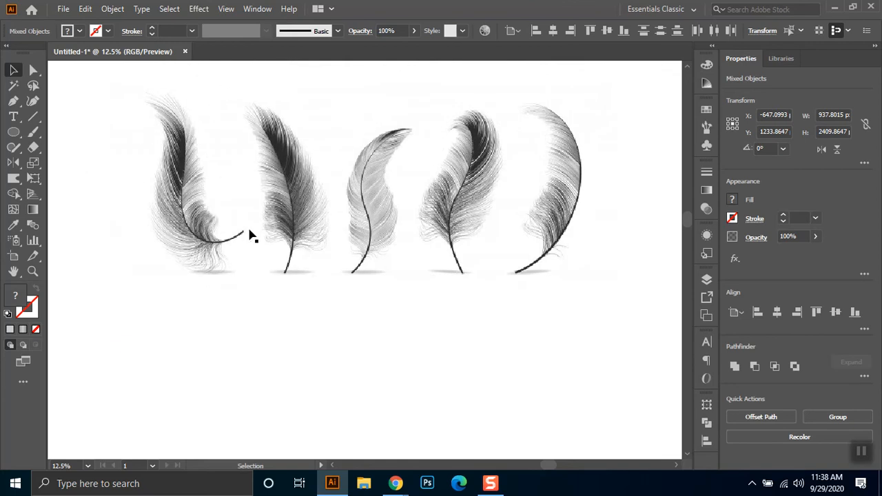
scroll(341, 272, down, 1)
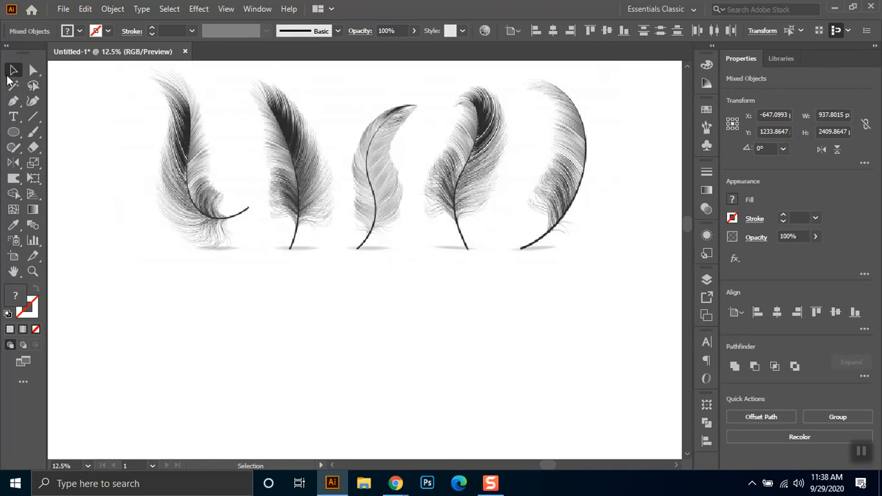
click(14, 102)
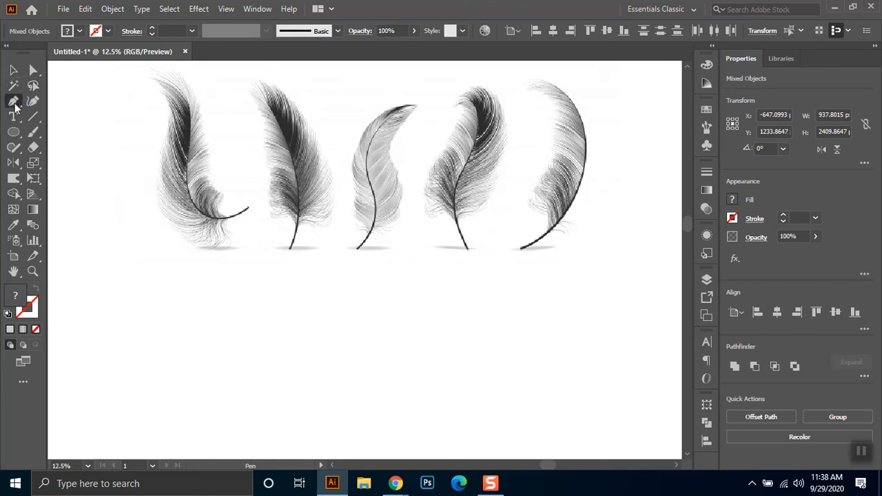
click(161, 326)
click(413, 326)
click(15, 69)
drag(449, 302, 124, 354)
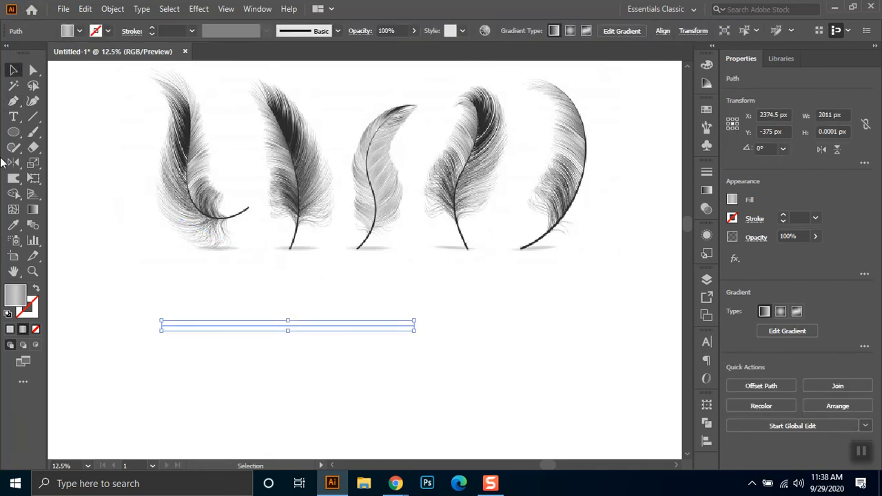
- Swap the line's fill and stroke, then give it a black stroke 10 pt thick
click(36, 291)
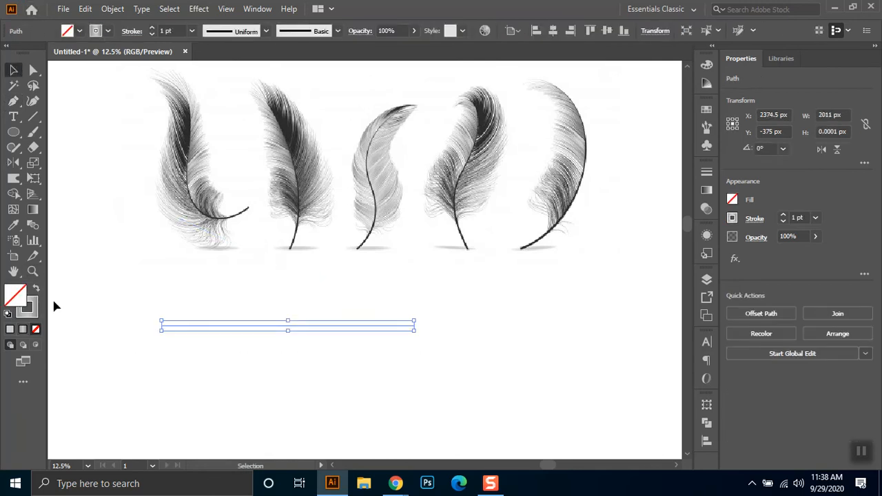
click(108, 30)
click(35, 54)
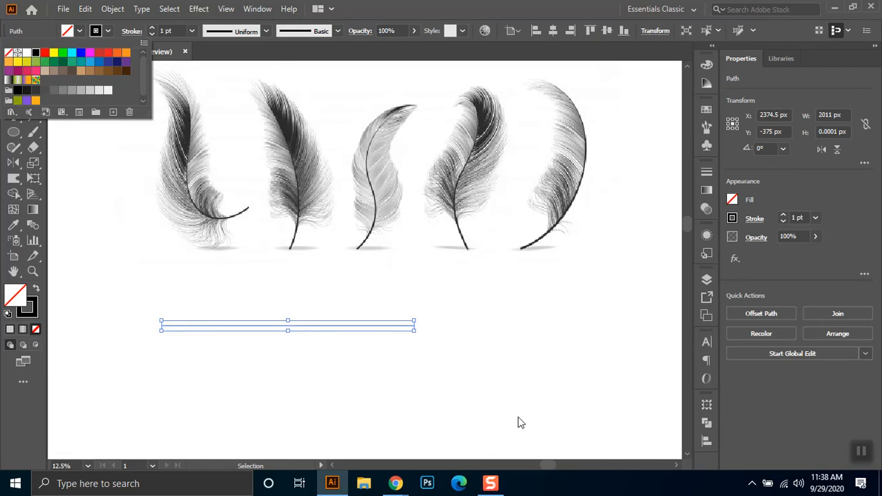
click(519, 372)
click(453, 327)
drag(444, 315, 316, 362)
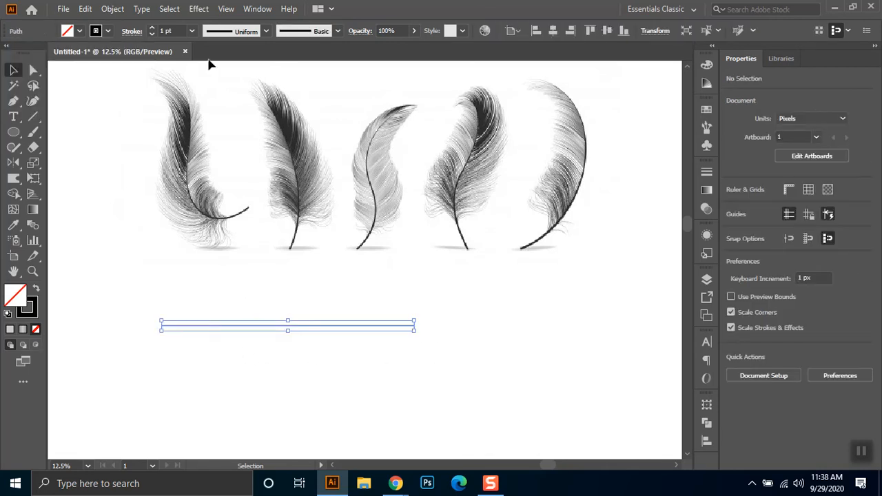
key(shift+Up)
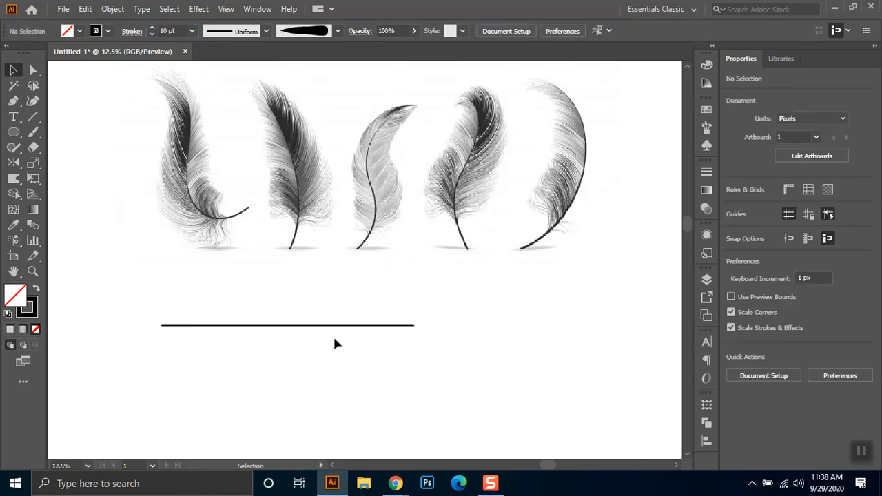
- Apply the triangular width profile to the line so it tapers from its left end to a point
drag(437, 307, 330, 363)
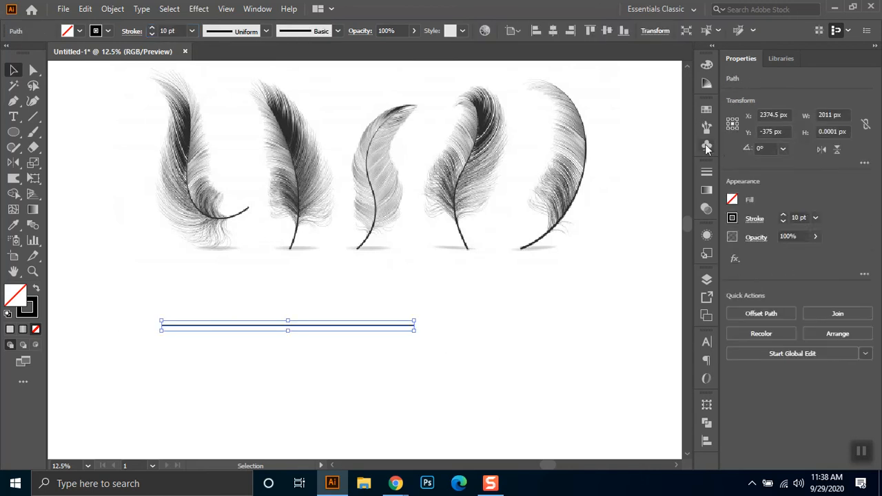
click(265, 31)
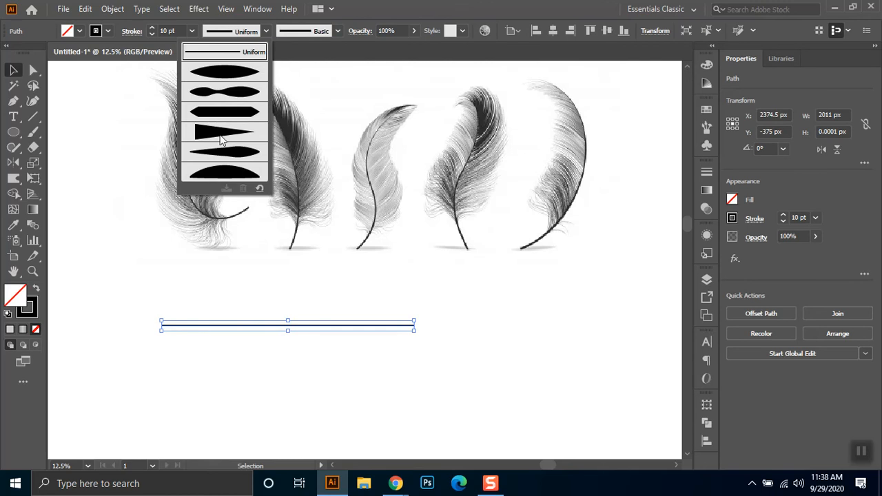
click(222, 134)
click(194, 369)
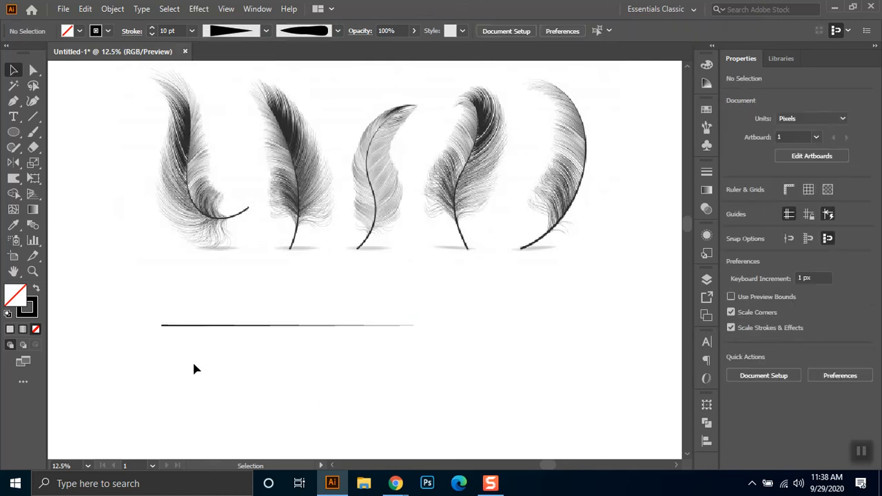
- Shorten the tapered line to about 971 px from its thin end
drag(216, 343, 469, 364)
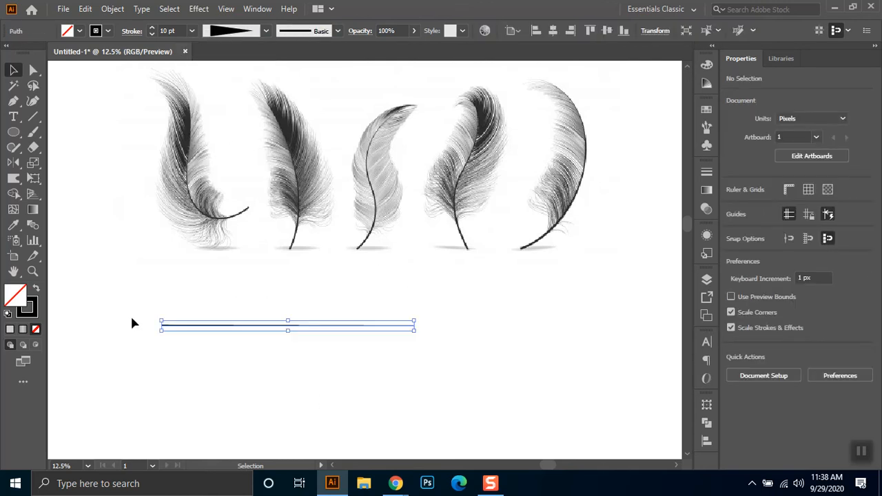
click(32, 270)
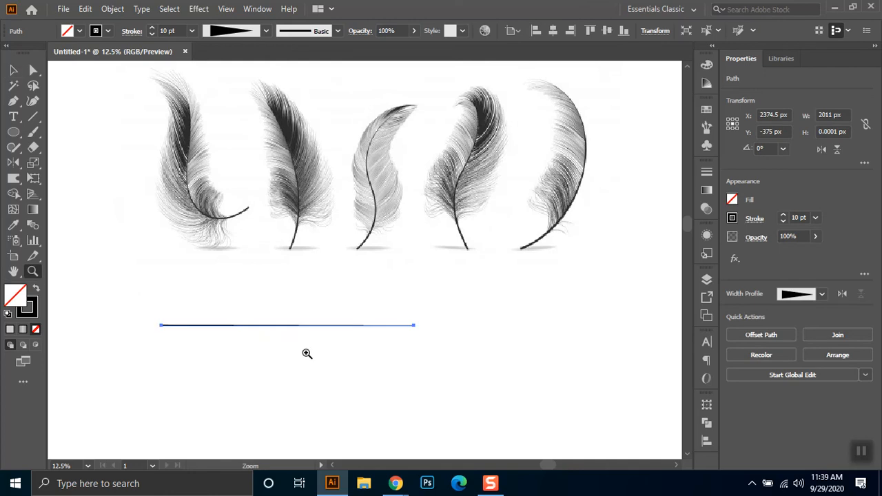
drag(148, 312, 453, 350)
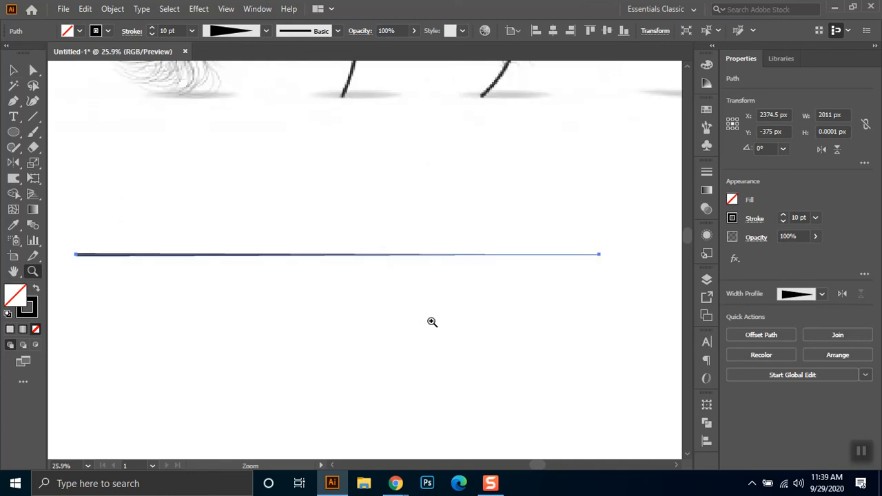
key(v)
mouse_move(605, 259)
mouse_down()
mouse_move(315, 262)
mouse_move(330, 266)
mouse_up()
- Scale the five-feather reference image down to about 1083 px wide and place it just above the line
click(367, 92)
mouse_move(502, 130)
mouse_down()
mouse_move(507, 78)
mouse_move(505, 123)
mouse_up()
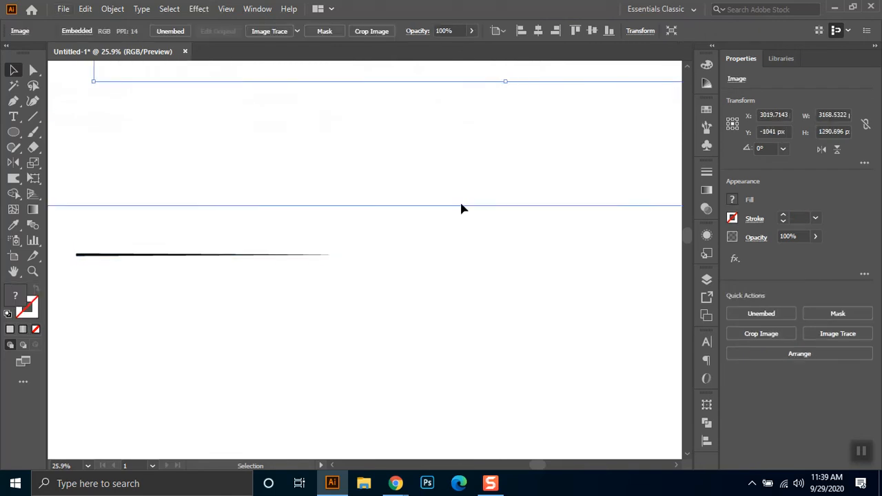
drag(484, 169, 441, 251)
drag(454, 214, 451, 102)
drag(500, 88, 356, 187)
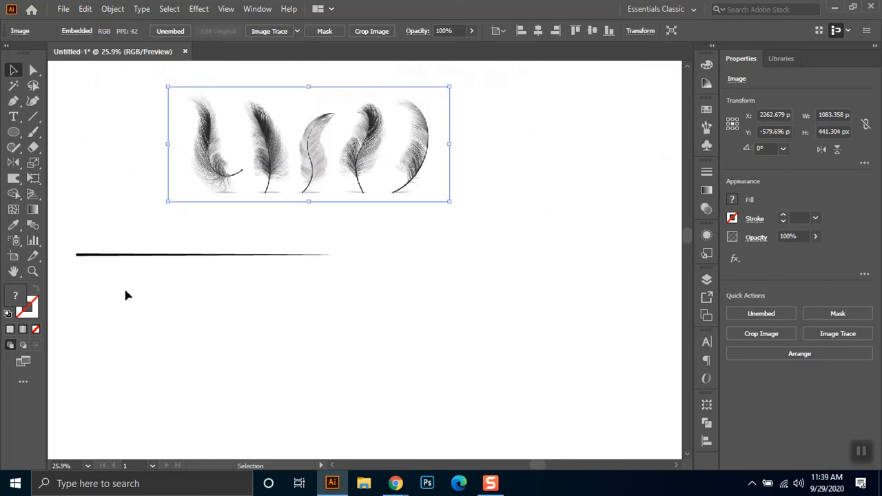
- Move the tapered line to the right so it sits beneath the reference feathers
drag(136, 259, 242, 256)
scroll(296, 277, up, 2)
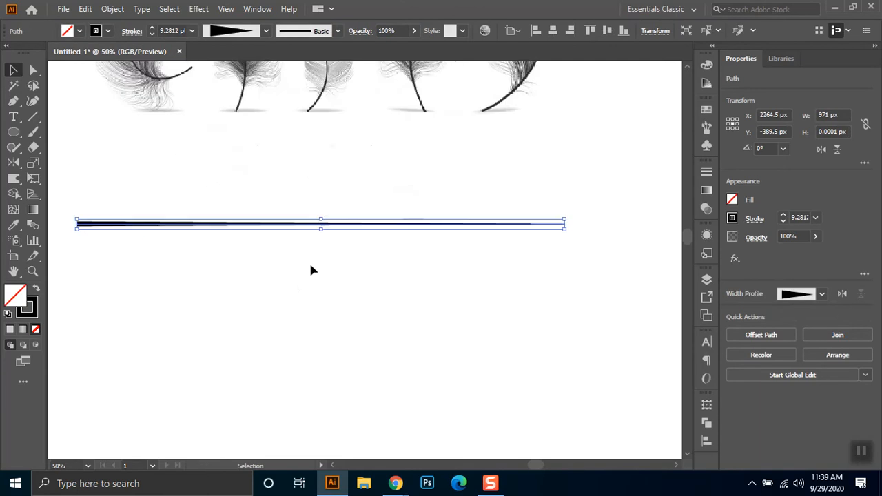
drag(418, 213, 445, 346)
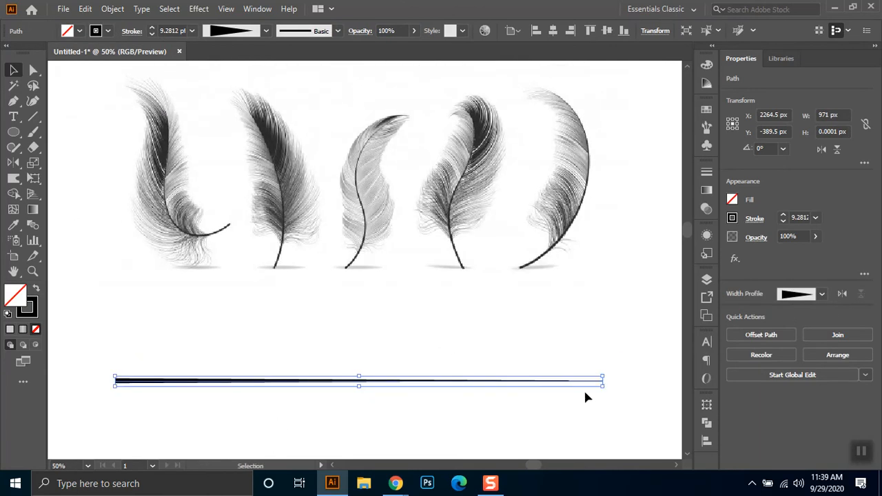
- Scale the feather reference image down to about 817 px wide and the tapered line down to about 425 px
click(584, 200)
drag(622, 292, 563, 258)
drag(622, 399, 567, 360)
drag(603, 386, 501, 388)
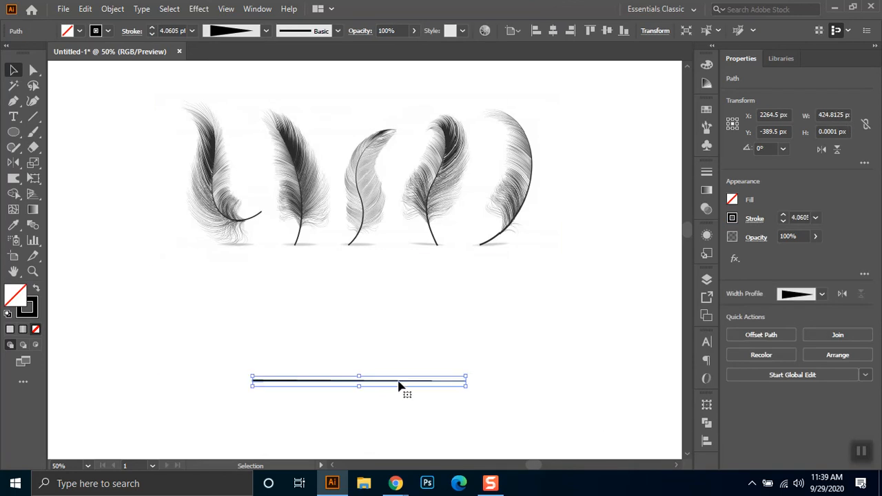
- Move the shortened tapered line up so it sits closer beneath the reference feathers
drag(392, 388, 392, 338)
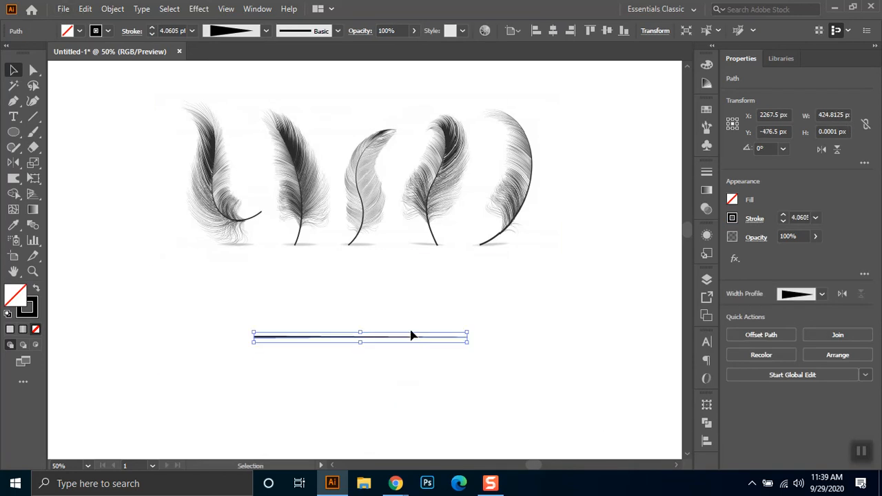
scroll(410, 335, up, 1)
drag(448, 255, 451, 286)
scroll(393, 362, up, 1)
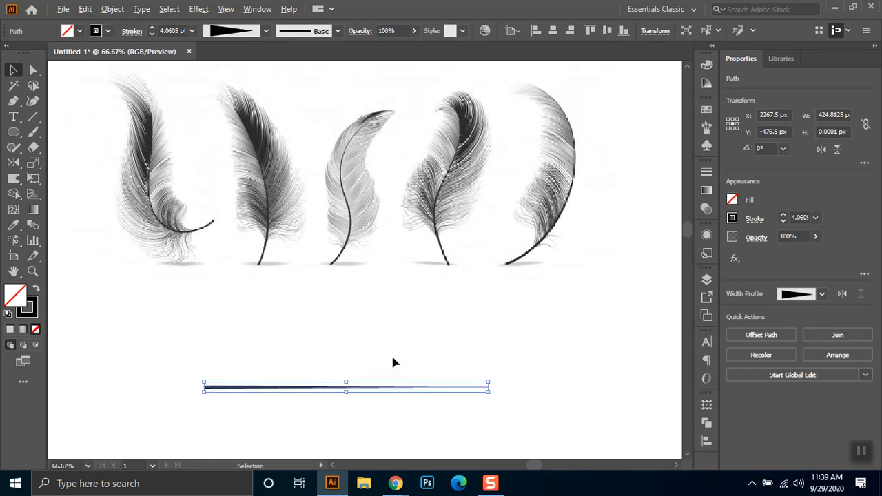
drag(375, 392, 375, 363)
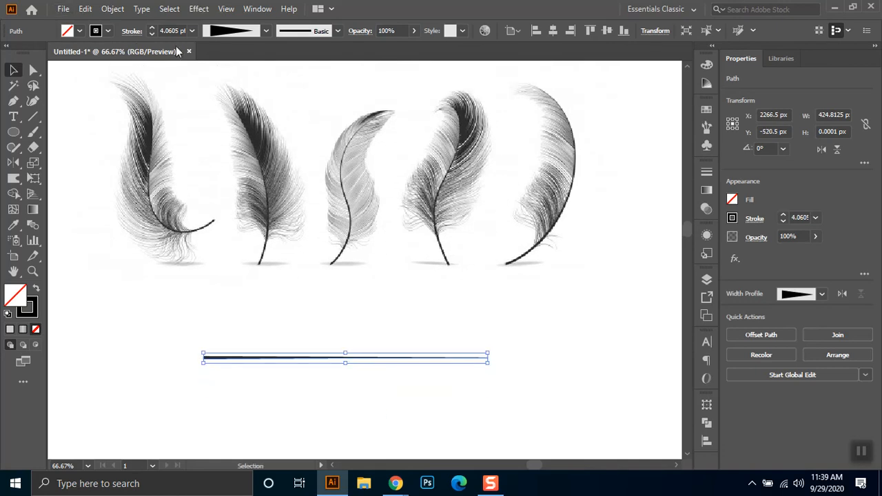
- Set the tapered line's stroke weight to 10 pt and move the line slightly further up
text(10)
key(Return)
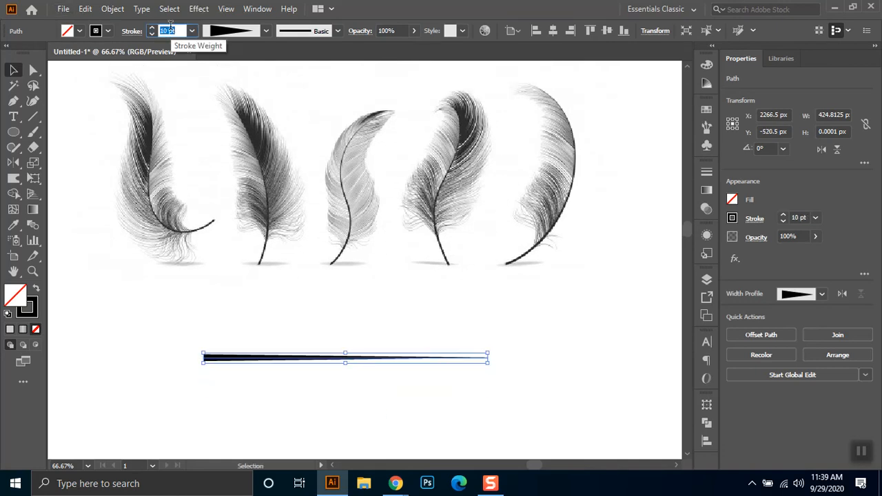
click(571, 360)
drag(283, 357, 297, 328)
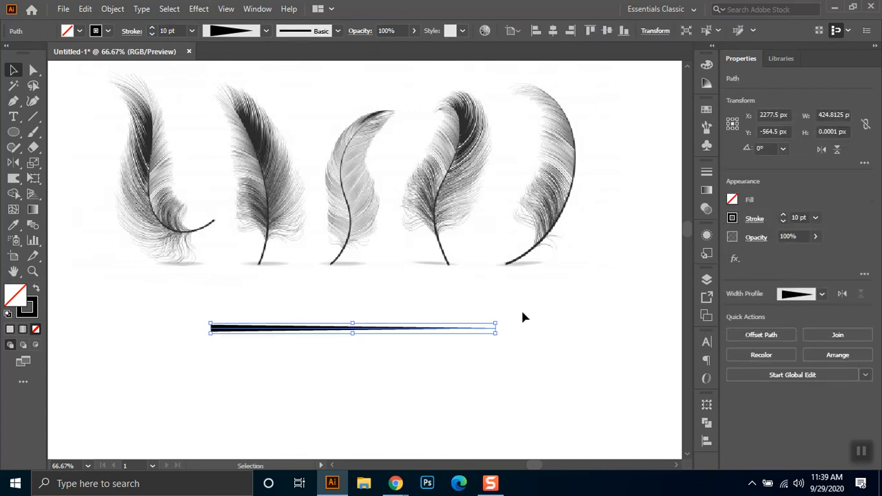
- Shorten the tapered line to about 346 px from its thin end and give its stroke round caps
drag(497, 332, 445, 337)
click(510, 341)
drag(180, 374, 152, 353)
click(132, 32)
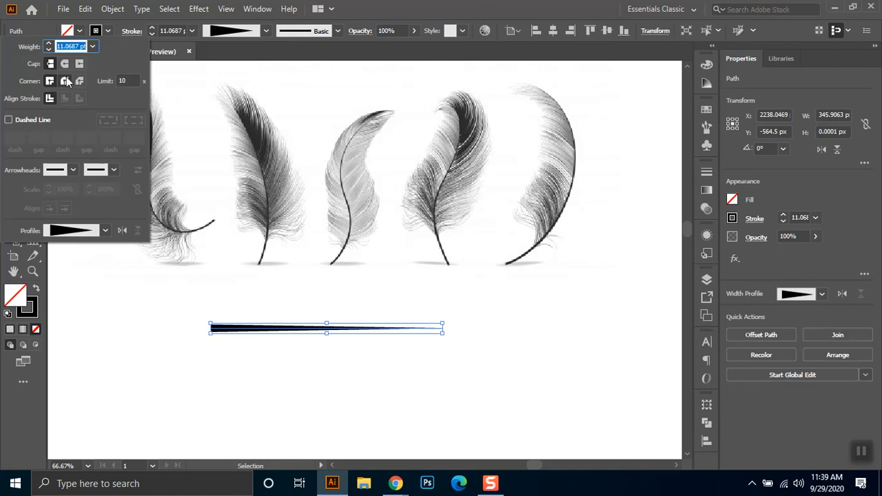
click(65, 66)
click(212, 387)
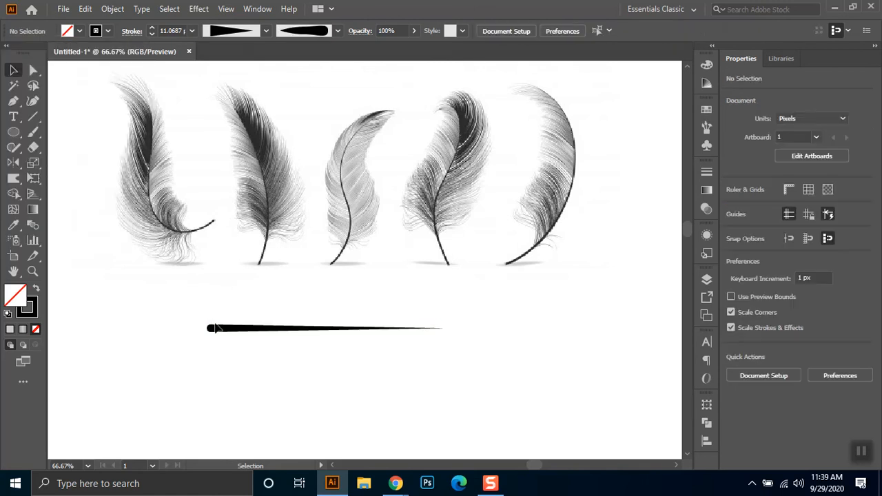
- Reduce the tapered line's stroke weight to 5 pt
click(220, 330)
click(169, 31)
text(7)
key(Return)
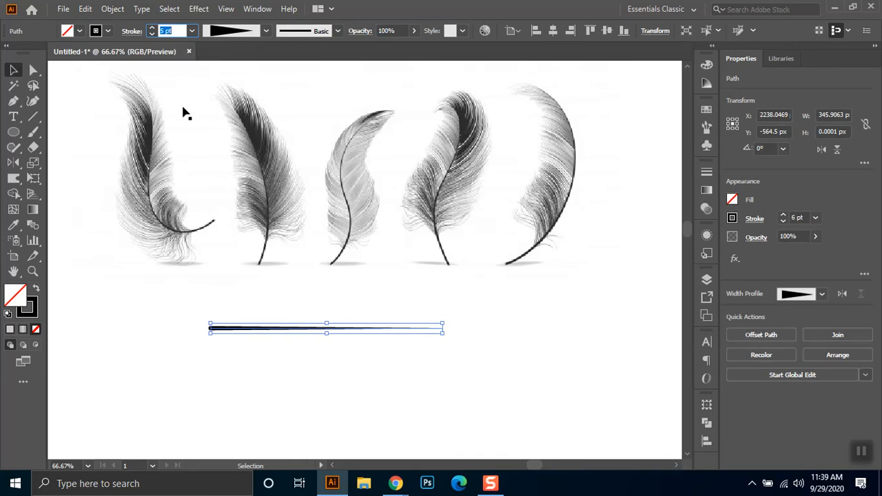
click(122, 288)
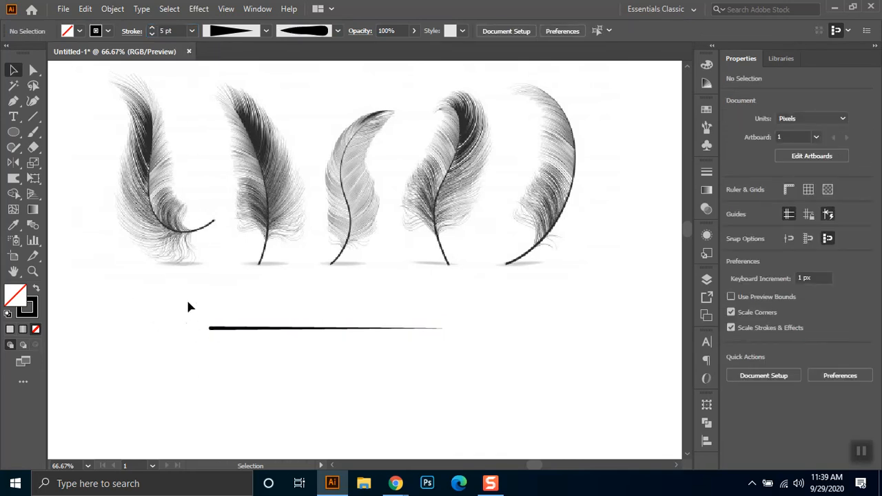
- Save the tapered line as a new art brush with the default options and delete the line from the canvas
drag(199, 312, 469, 385)
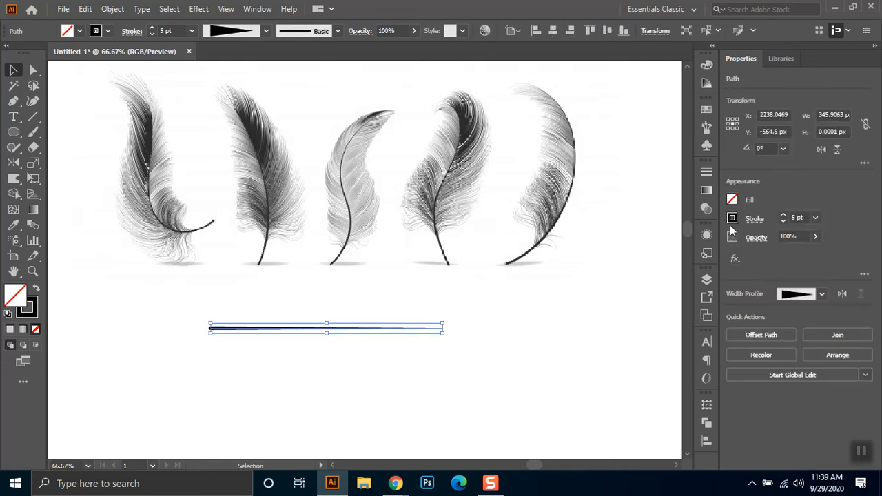
click(706, 130)
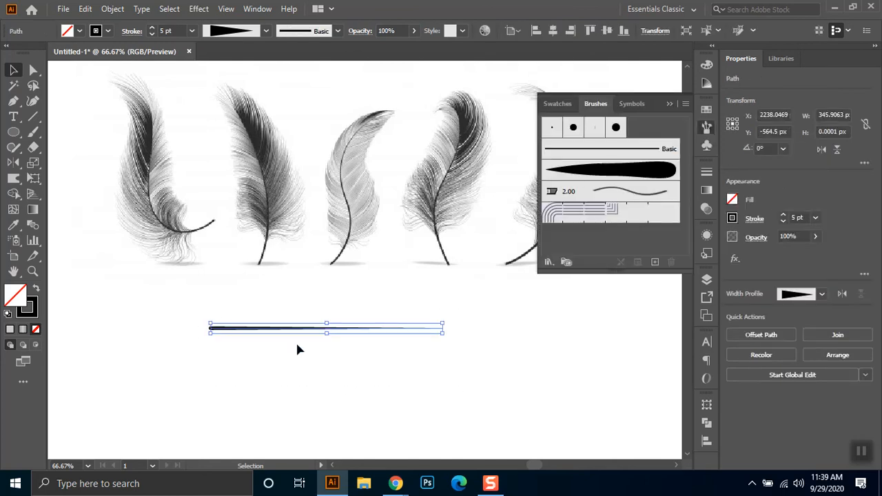
mouse_move(222, 331)
mouse_down()
mouse_move(586, 204)
mouse_move(598, 235)
mouse_move(597, 220)
mouse_up()
click(334, 214)
click(348, 275)
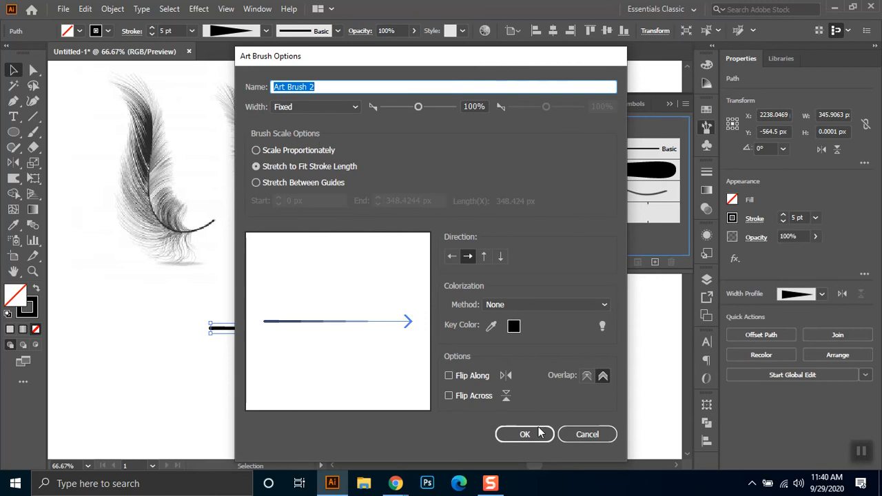
click(524, 435)
click(494, 297)
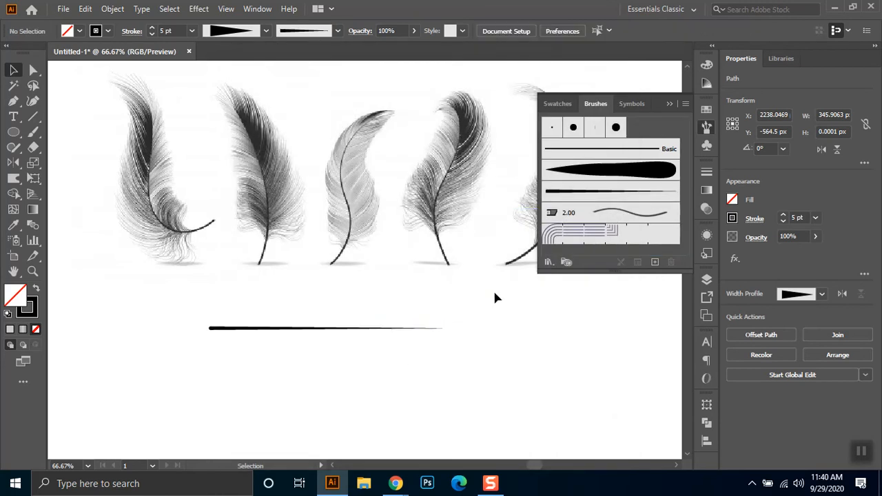
drag(460, 321, 198, 361)
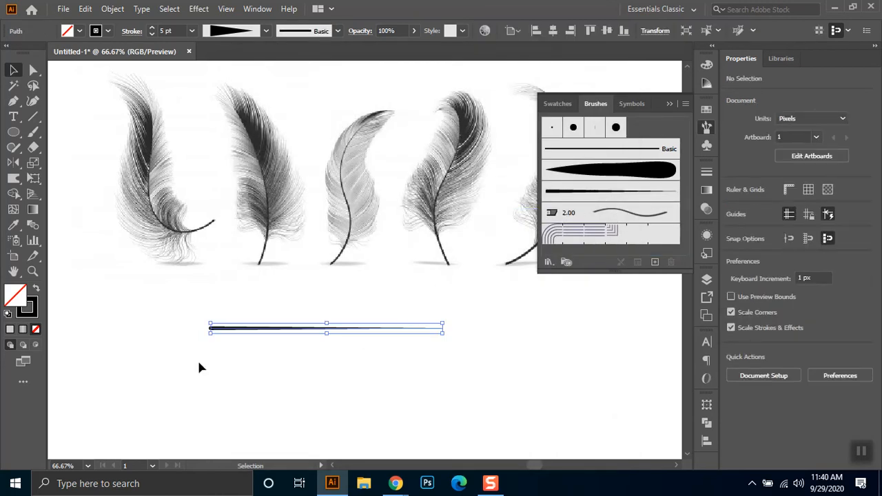
key(Delete)
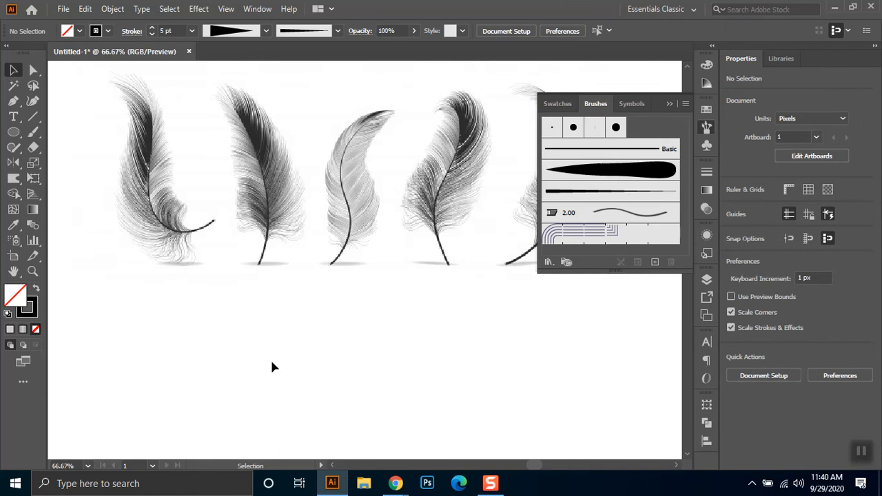
- Draw a shallow upward-opening curve about 85 px wide with the Pen tool in the empty area below the feathers
click(14, 102)
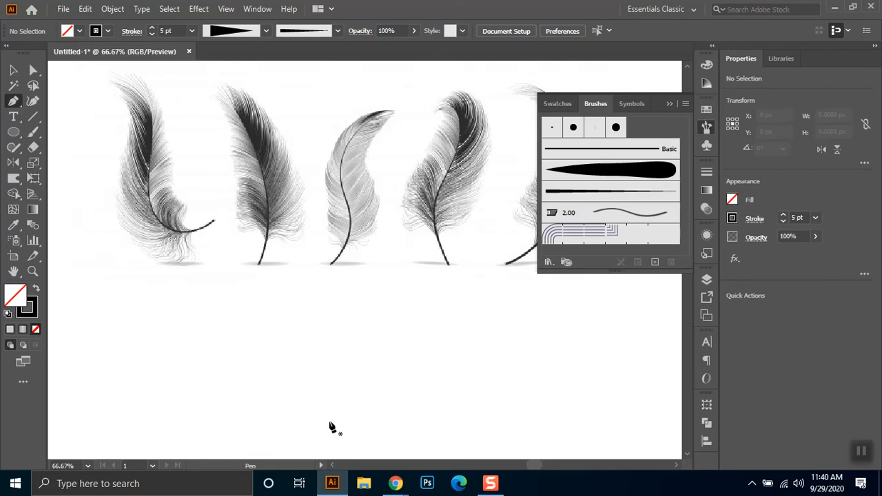
click(331, 421)
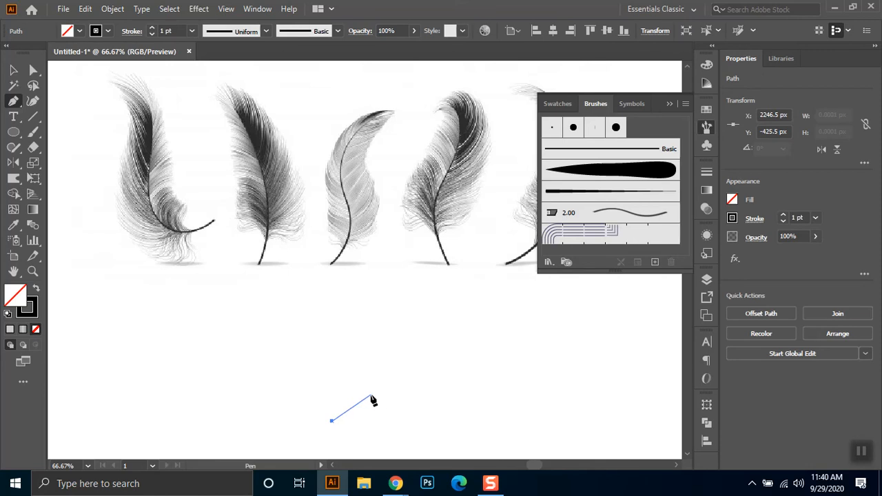
drag(389, 421, 410, 413)
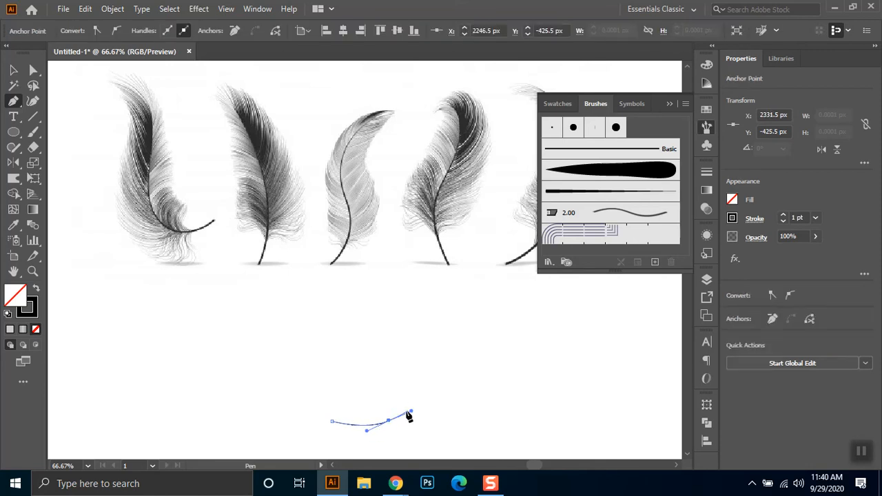
click(13, 70)
click(402, 422)
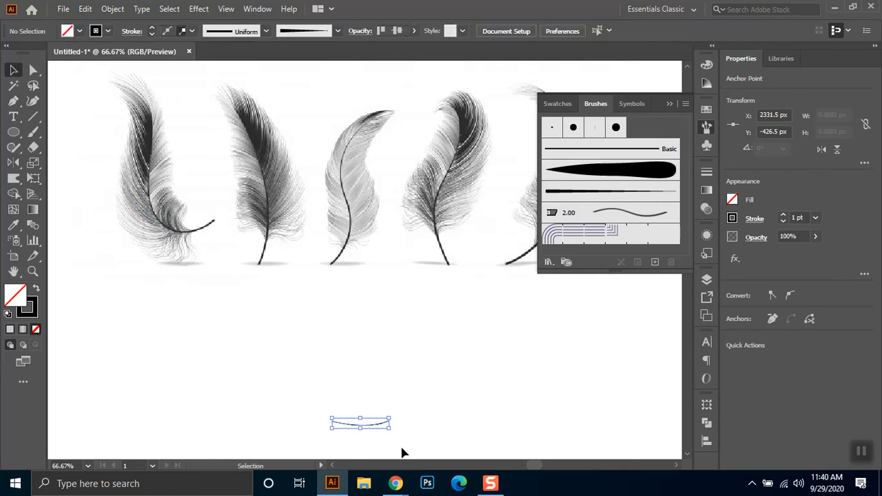
- Shift the curve slightly up and apply the new tapered art brush to it
drag(387, 423, 398, 405)
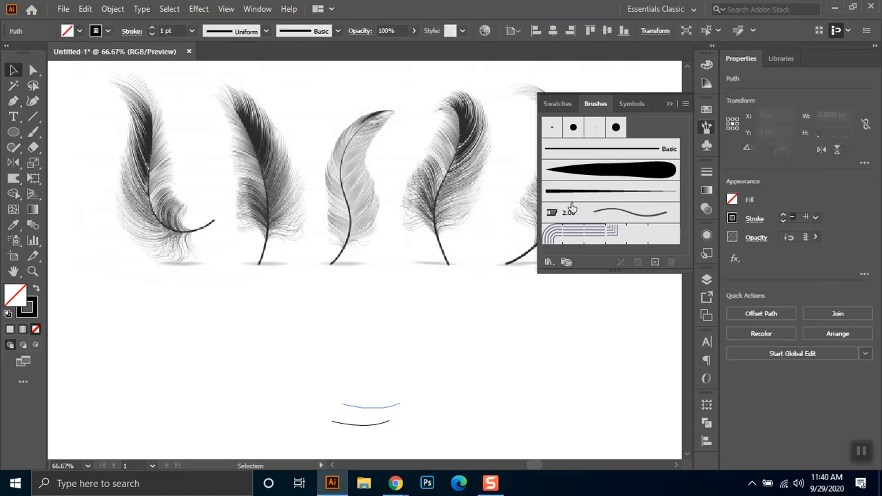
click(582, 192)
click(433, 381)
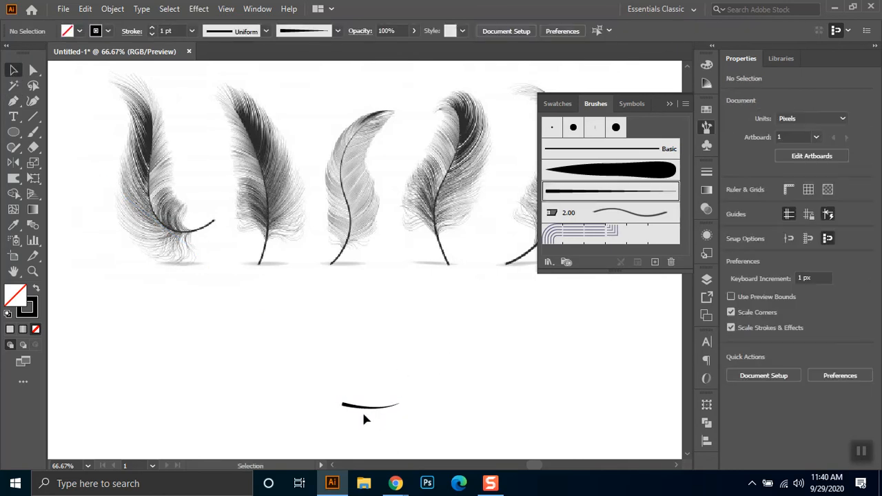
- Duplicate the brushed curve and place the copy 6 px above the original
drag(370, 412, 372, 408)
drag(370, 409, 370, 406)
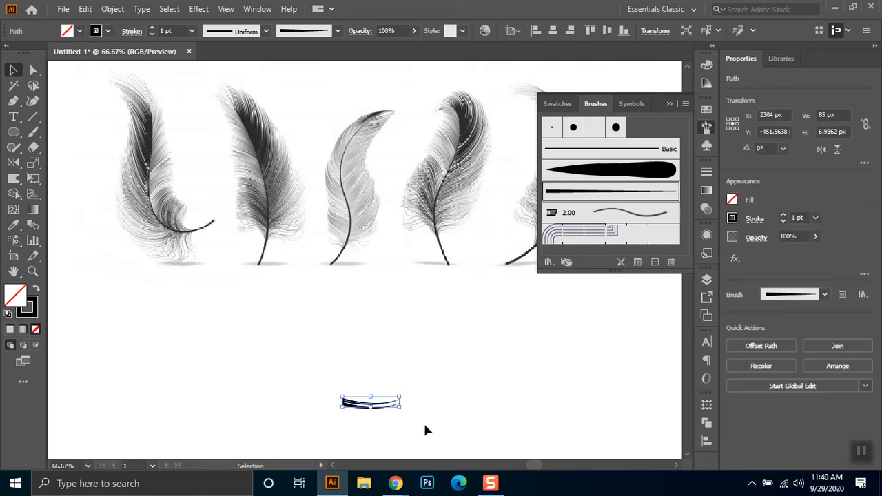
key(Down)
key(Down)
key(Down)
key(Down)
key(Down)
key(Down)
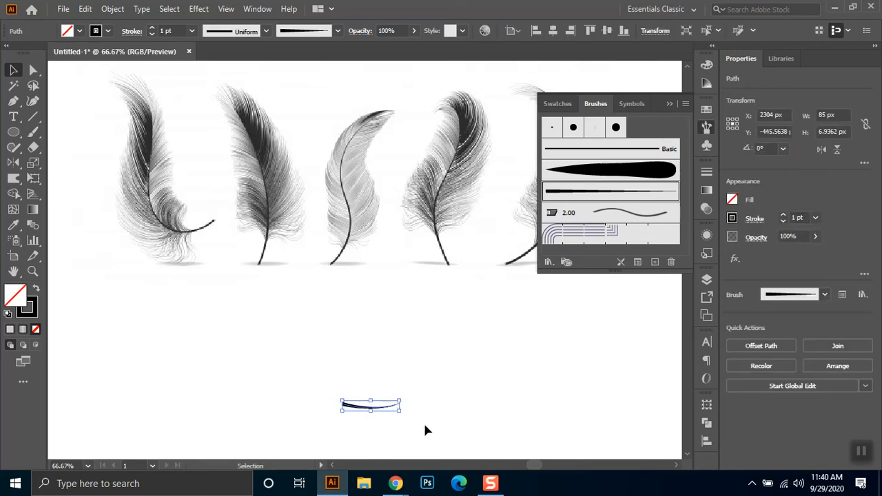
scroll(405, 413, up, 2)
key(Up)
key(Up)
key(Up)
key(Up)
key(Up)
key(Up)
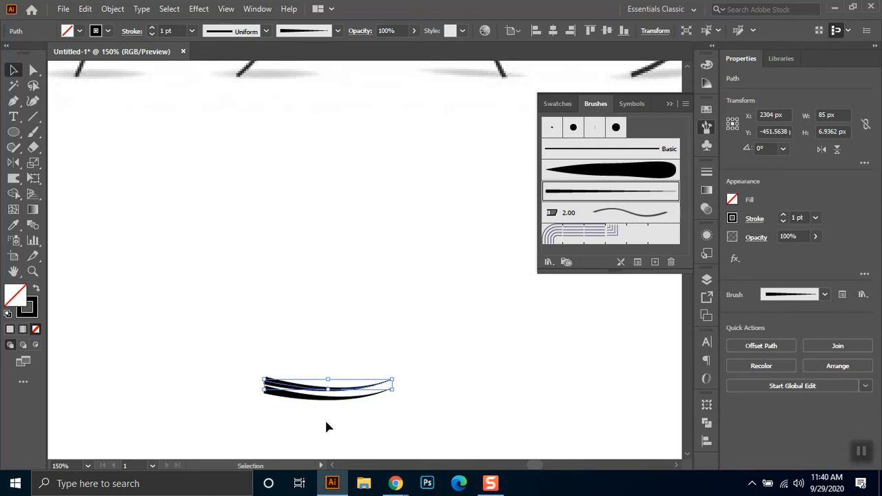
- Repeat the upward duplication until the tapered curves form an even stack about 193 px tall
key(ctrl+d)
key(ctrl+d)
key(ctrl+d)
key(ctrl+d)
key(ctrl+d)
key(ctrl+d)
key(ctrl+d)
key(ctrl+d)
key(ctrl+d)
key(ctrl+d)
key(ctrl+d)
key(ctrl+d)
key(ctrl+d)
key(ctrl+d)
key(ctrl+d)
key(ctrl+d)
key(ctrl+d)
key(ctrl+d)
key(ctrl+d)
key(ctrl+d)
key(ctrl+d)
key(ctrl+d)
key(ctrl+d)
key(ctrl+d)
key(ctrl+d)
key(ctrl+d)
key(ctrl+d)
key(ctrl+d)
key(ctrl+d)
scroll(408, 332, down, 2)
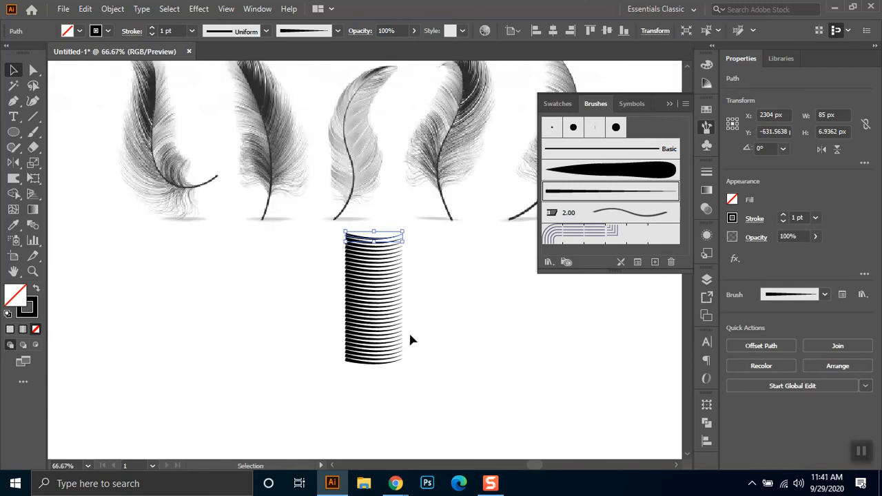
- Duplicate the whole stack of curves just to the left of the original stack
drag(431, 317, 429, 347)
drag(392, 306, 347, 382)
drag(449, 347, 503, 142)
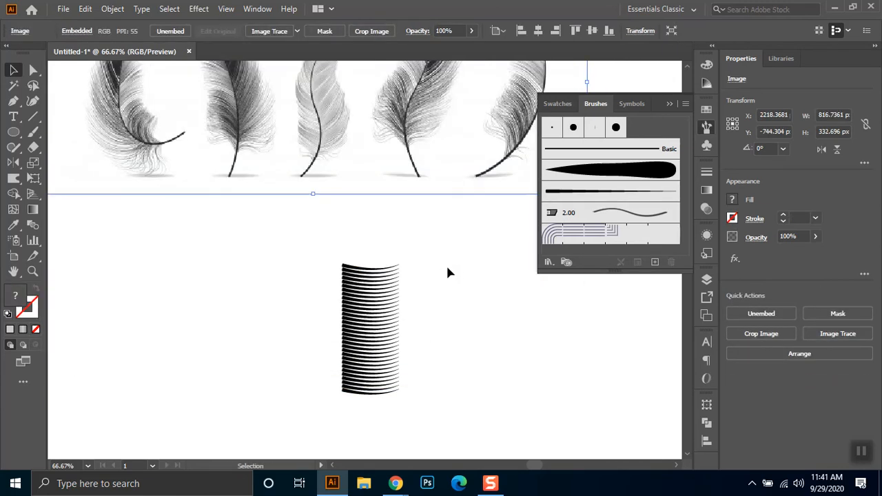
drag(445, 258, 310, 427)
drag(377, 350, 310, 354)
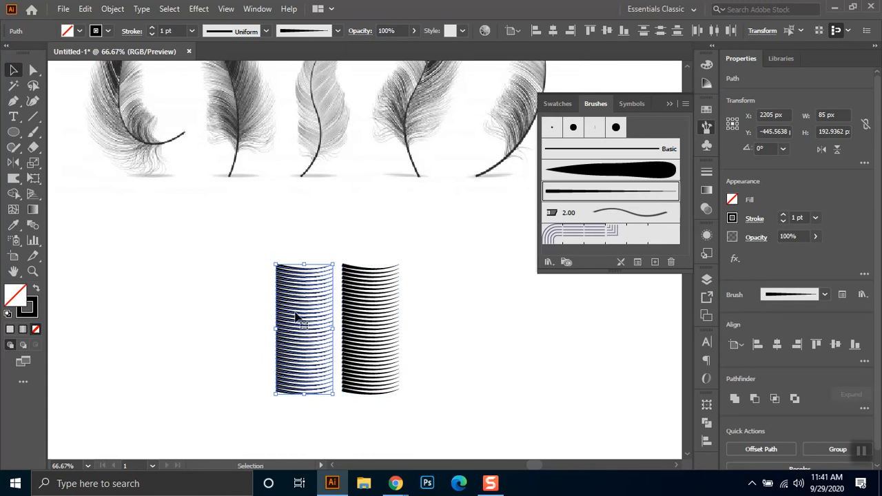
- Reflect the left stack horizontally so its thick ends face the original stack
click(11, 164)
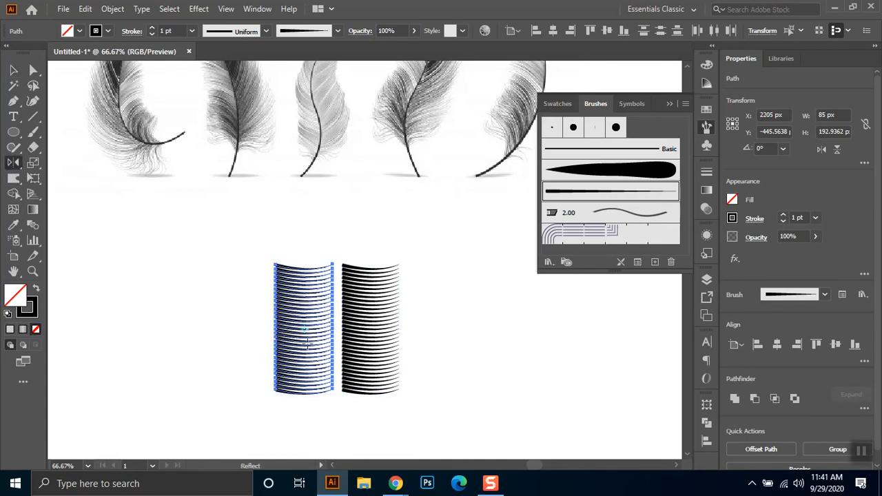
drag(306, 345, 338, 364)
click(14, 71)
- Nudge the mirrored stack right to X 2219 px so its thick ends meet the original's along the centre
scroll(344, 331, up, 4)
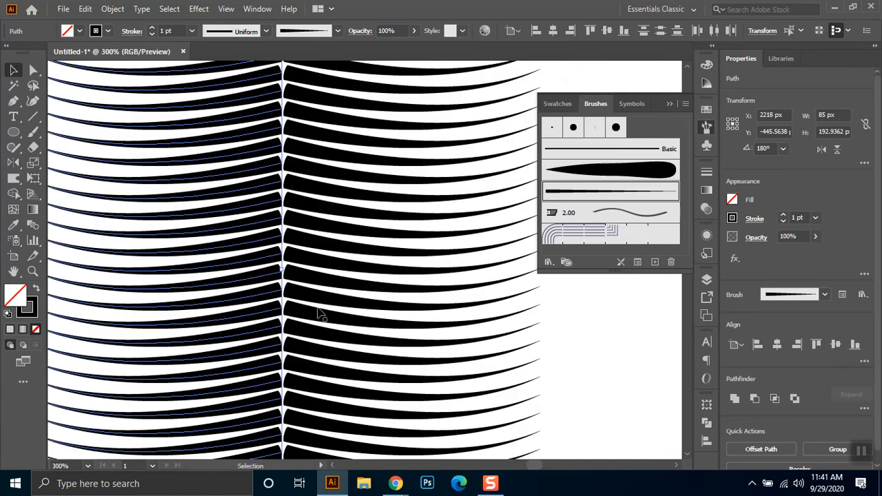
drag(250, 189, 254, 186)
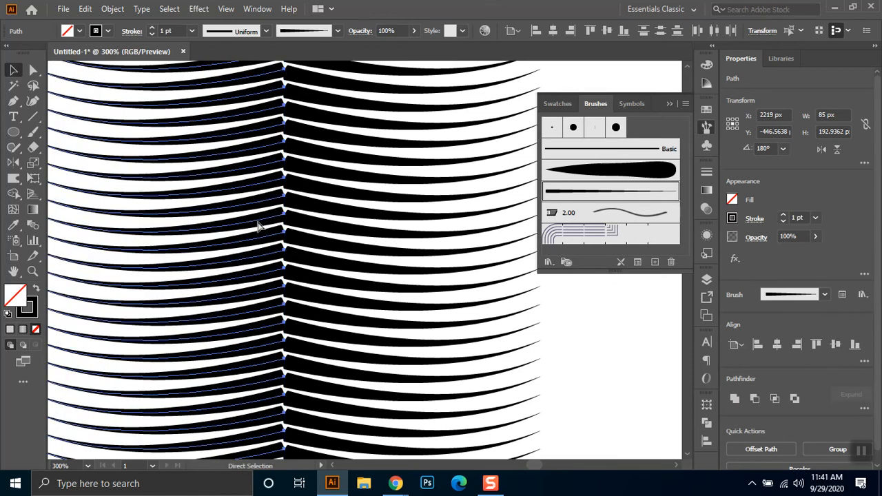
key(ctrl+z)
key(Right)
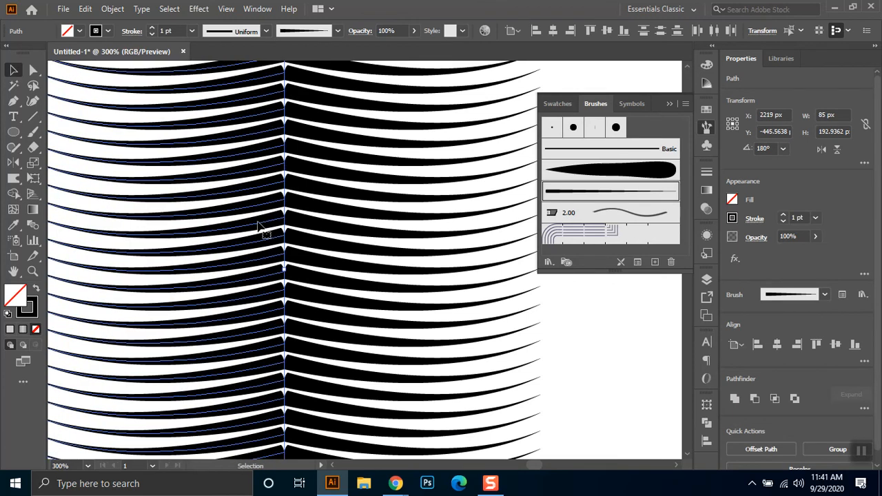
scroll(304, 192, down, 1)
scroll(303, 187, down, 1)
click(442, 189)
- Select both mirrored stacks of curves together and start a Free Transform on them
drag(418, 153, 373, 253)
scroll(433, 211, down, 2)
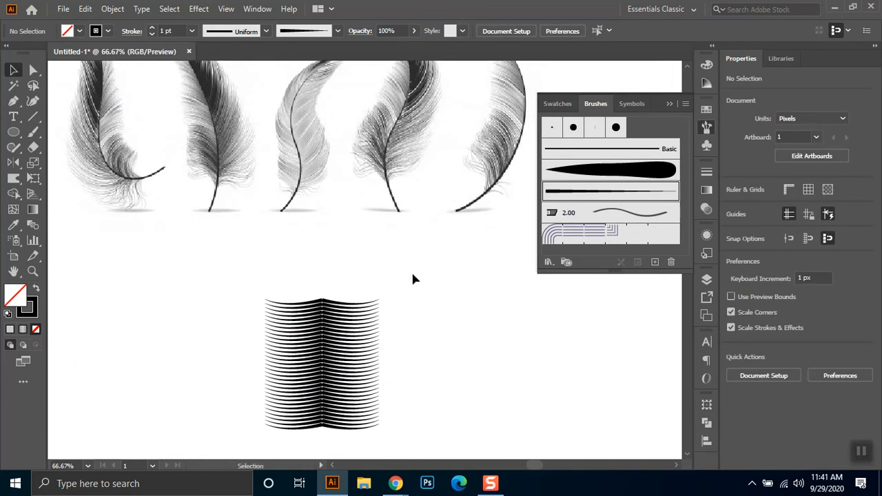
drag(406, 284, 235, 428)
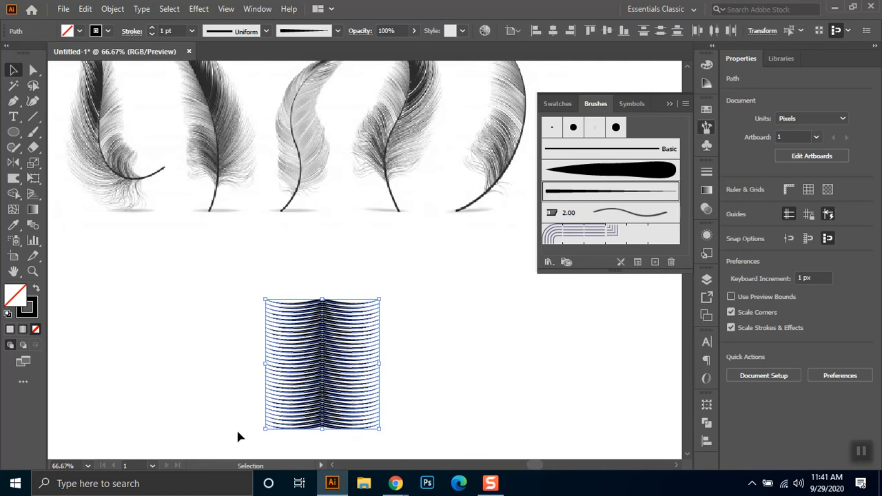
click(33, 178)
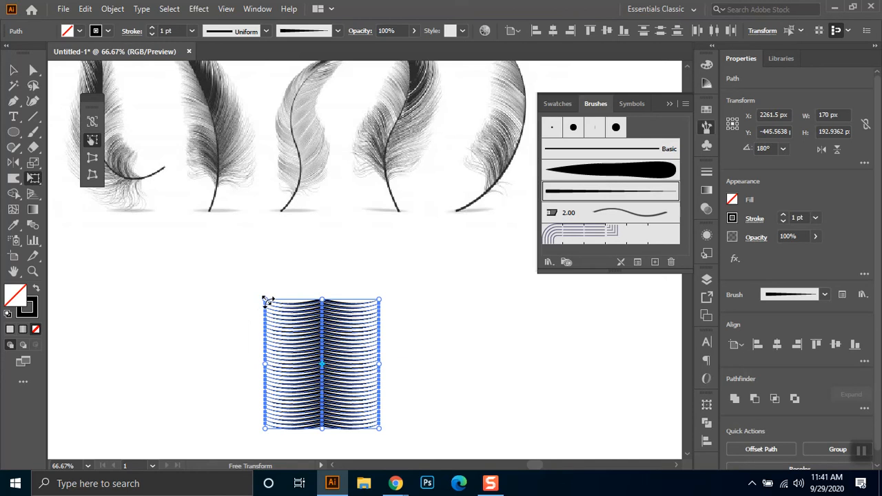
drag(269, 301, 309, 310)
key(ctrl+z)
key(ctrl+z)
- Perspective-distort the mirrored stacks by narrowing their top symmetrically to less than half the base width, leaving the result deselected
click(93, 162)
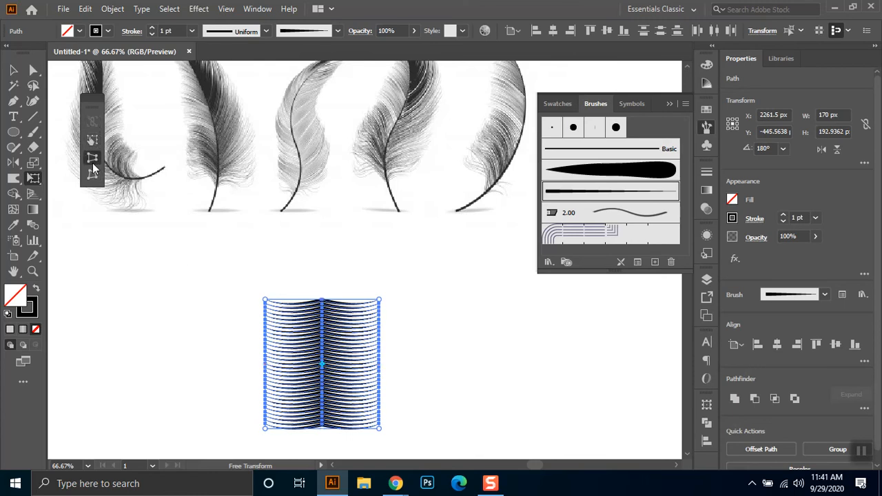
drag(267, 301, 298, 303)
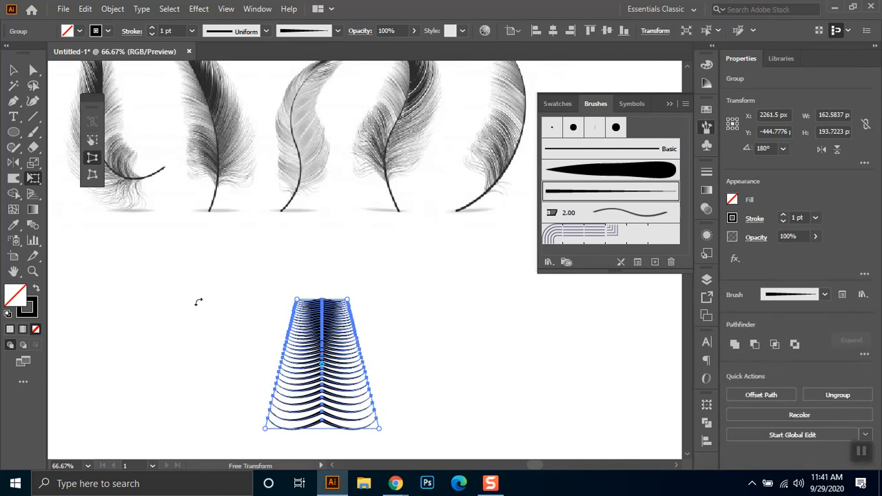
key(v)
click(208, 353)
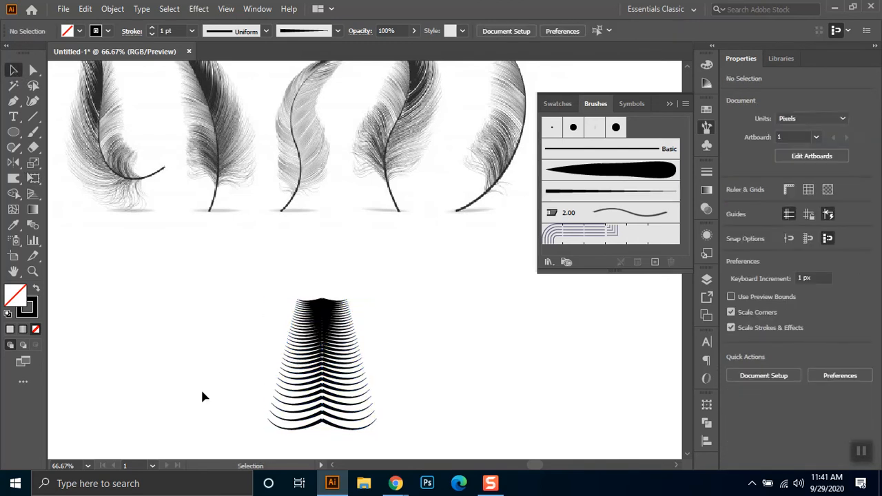
scroll(328, 347, down, 1)
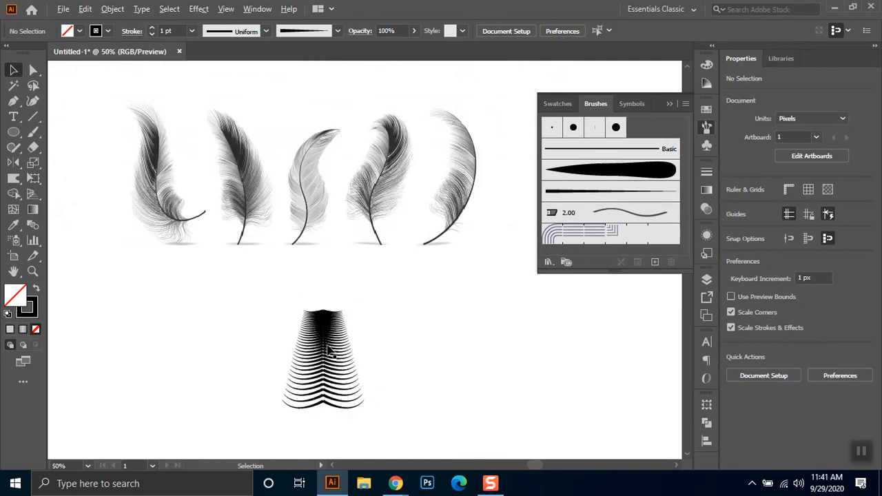
drag(347, 359, 341, 355)
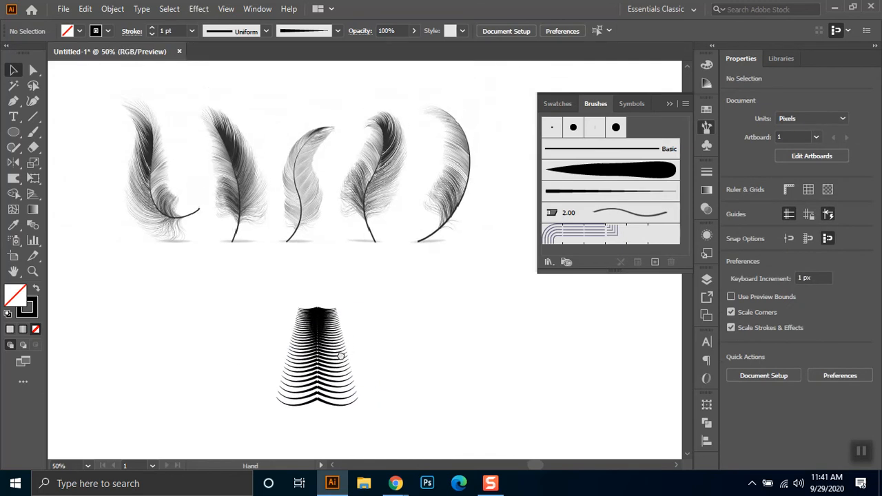
scroll(324, 332, up, 2)
scroll(323, 332, down, 1)
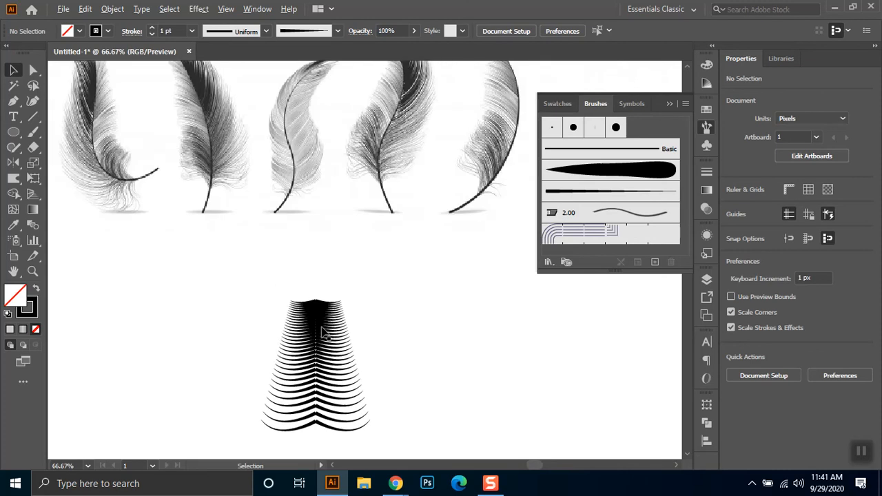
scroll(311, 145, down, 1)
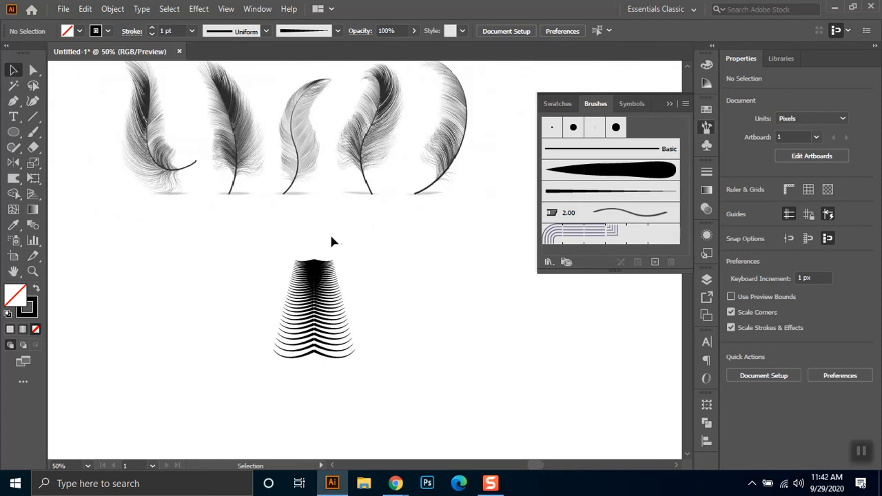
- Ungroup the tapered stack so its curves can be selected individually
scroll(334, 236, up, 2)
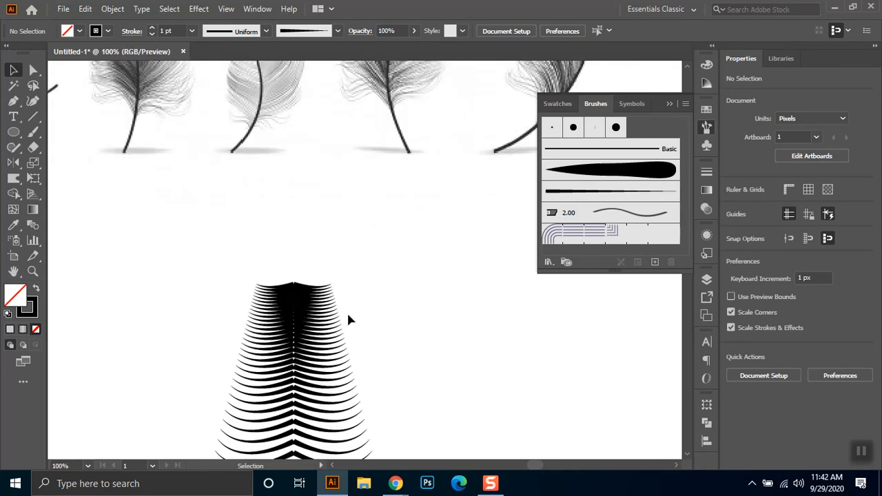
click(33, 116)
key(v)
click(271, 291)
right_click(273, 296)
click(345, 170)
click(425, 321)
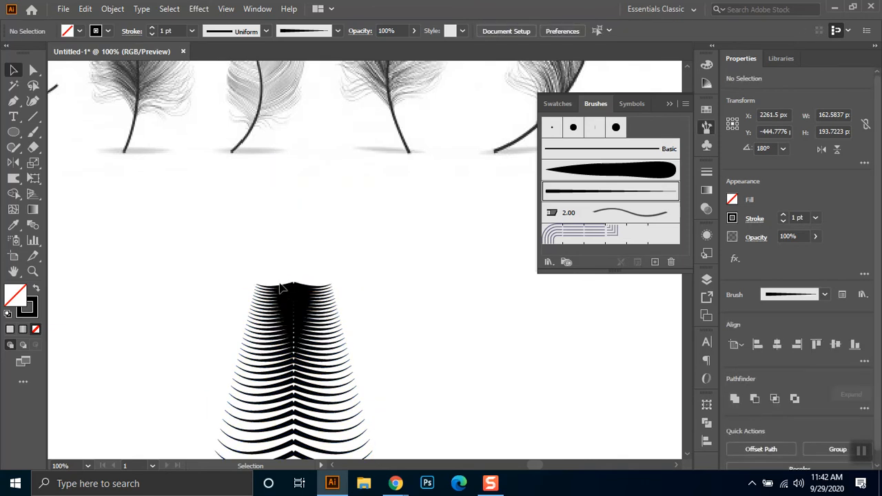
- Rotate a copy of the topmost left curve about its thick inner end to stand upright at about 89°
scroll(292, 288, up, 2)
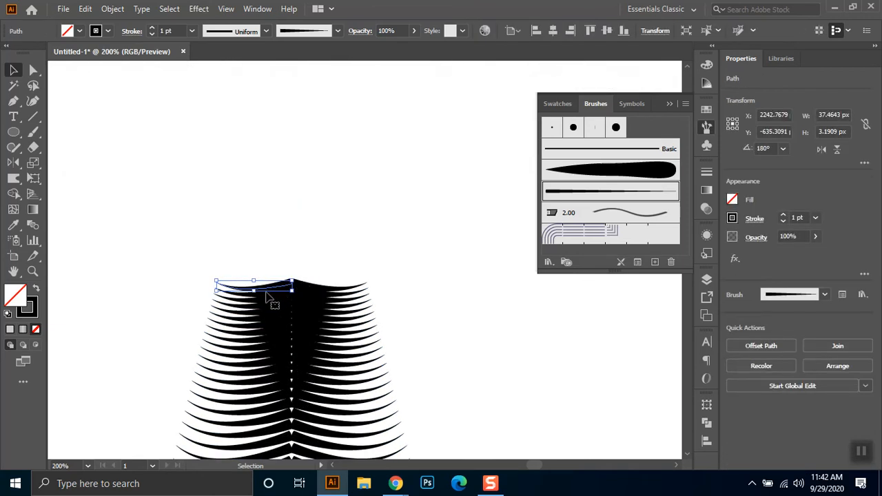
click(15, 163)
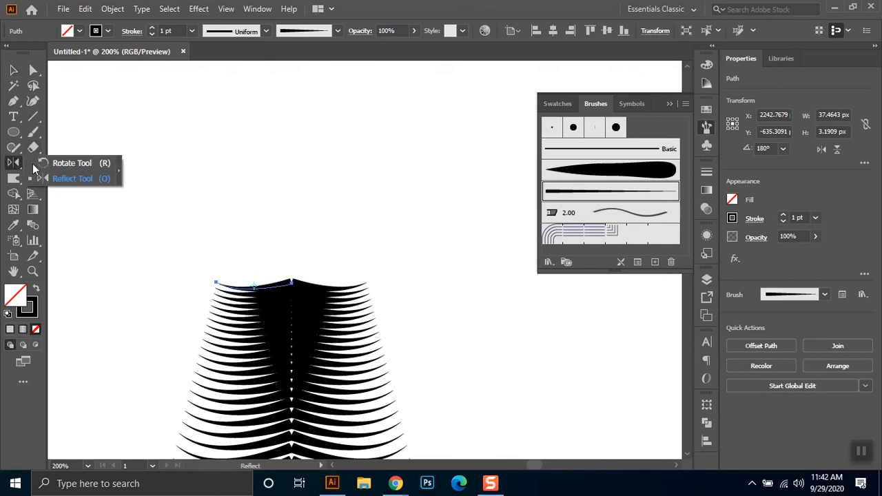
click(58, 163)
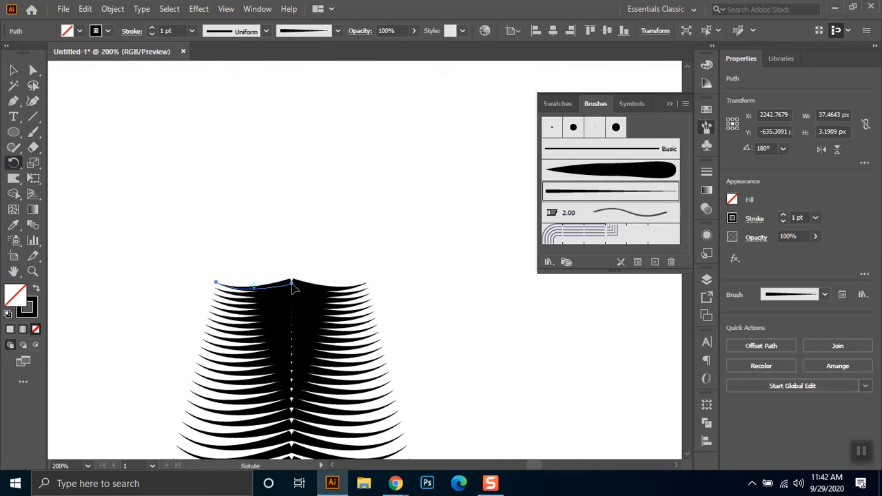
drag(262, 292, 290, 254)
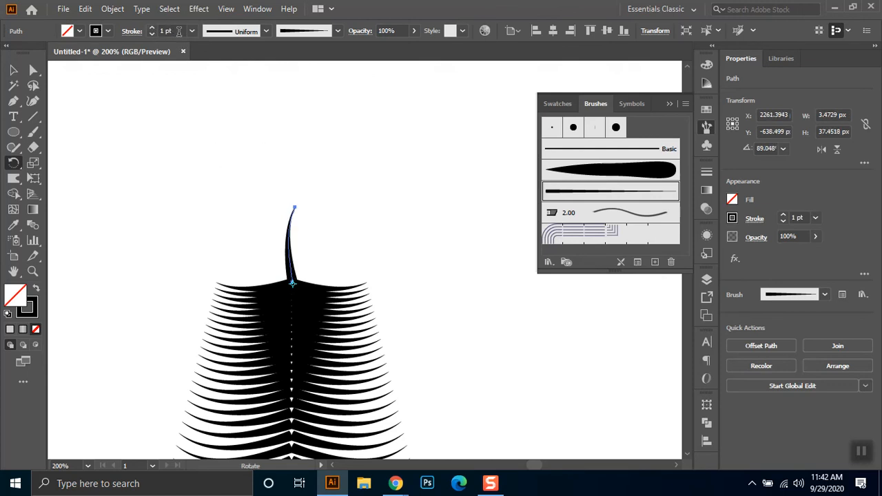
key(Return)
- Set the upright curve's stroke weight to 0.4 pt
drag(181, 29, 127, 34)
text(.5)
key(Return)
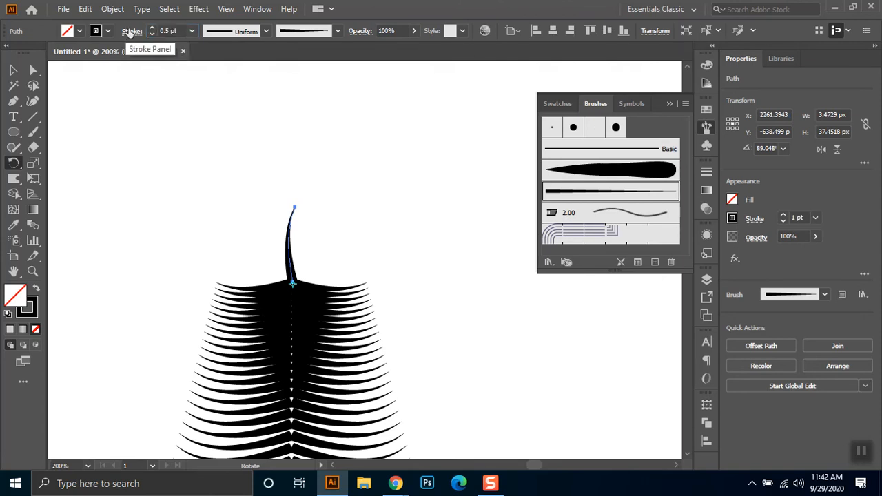
drag(179, 31, 146, 30)
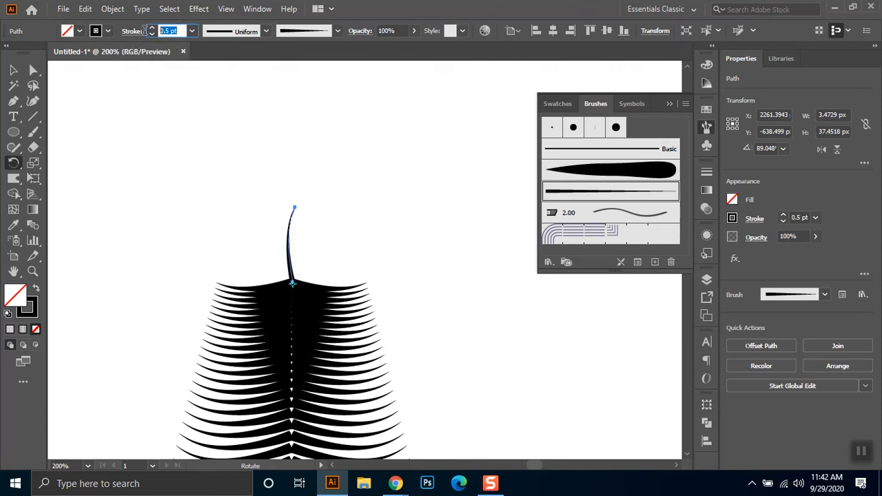
text(.4)
key(Return)
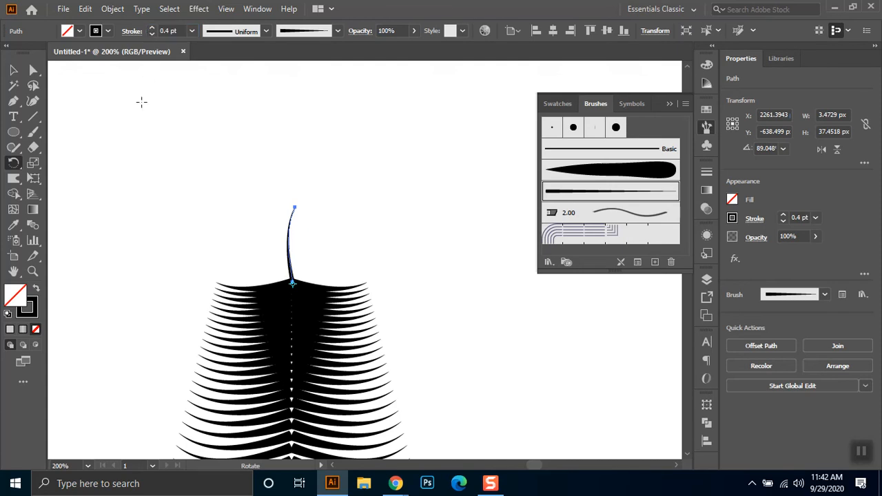
- Rotate copies of the upright curve counterclockwise around its base about 10° apart, forming a fan down to the left stack
click(11, 71)
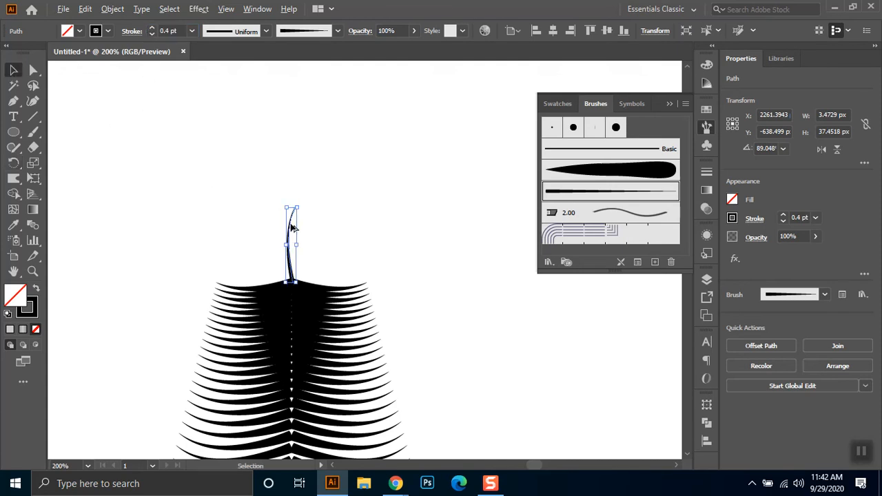
click(15, 163)
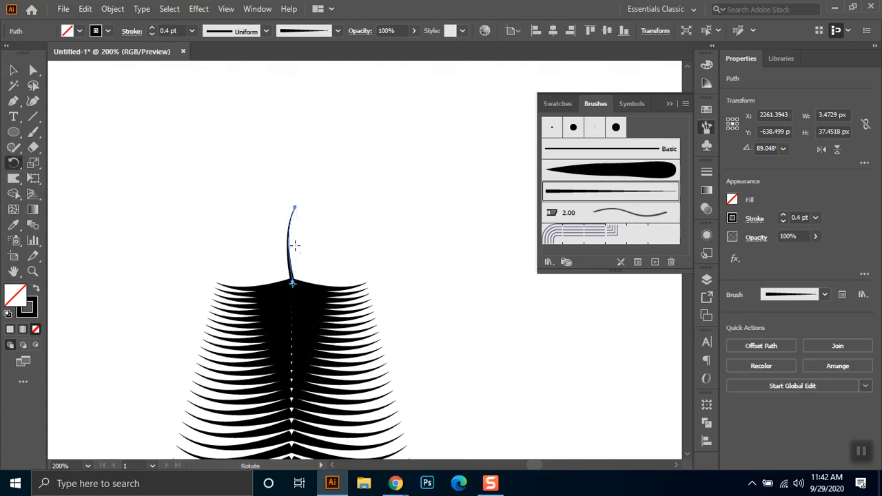
drag(289, 246, 284, 250)
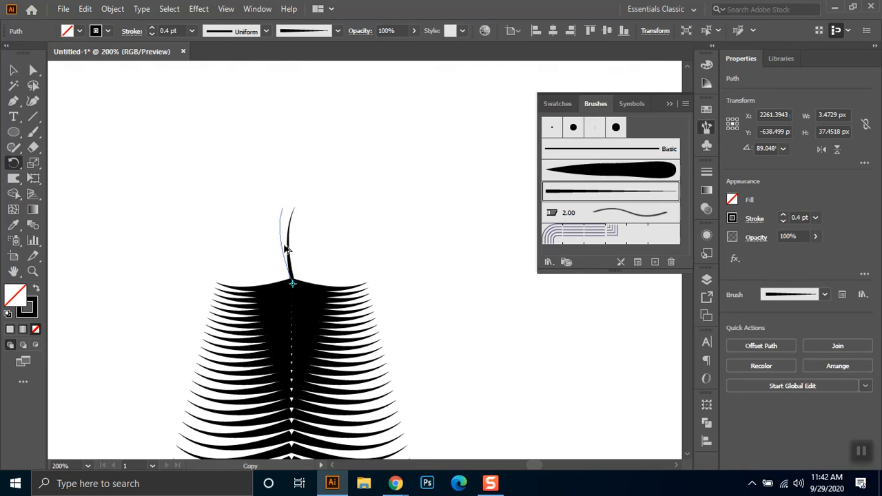
key(ctrl+d)
key(ctrl+d)
key(ctrl+d)
key(ctrl+d)
key(ctrl+d)
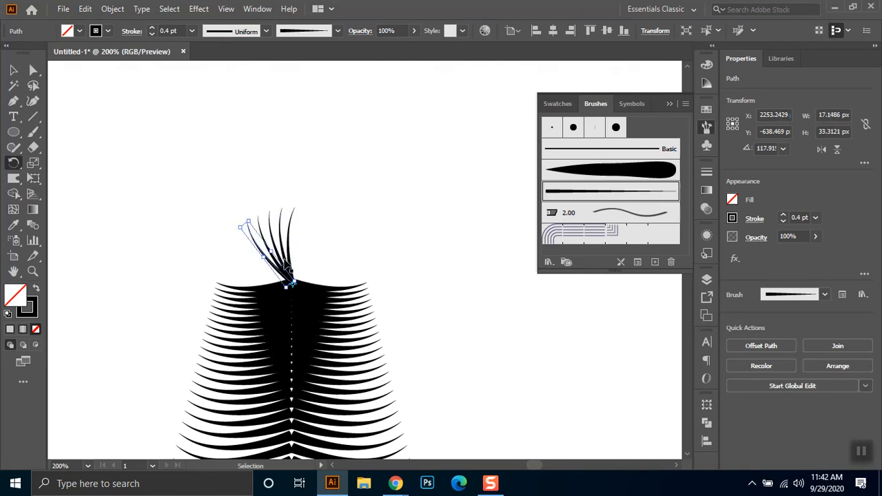
key(ctrl+d)
key(ctrl+d)
key(ctrl+d)
key(ctrl+d)
key(ctrl+d)
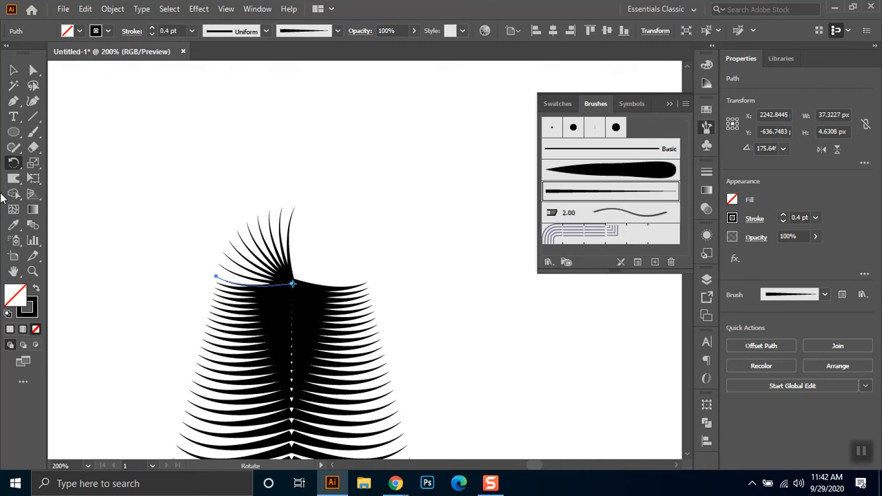
- Select the whole fan of curves and duplicate it straight to the right, about X 2306 px
click(13, 70)
key(ctrl+shift+a)
drag(323, 210, 213, 278)
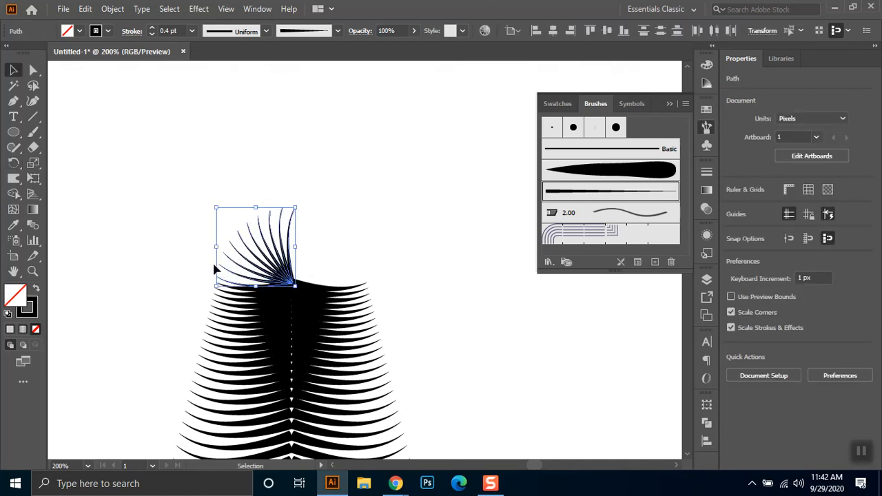
drag(261, 253, 386, 254)
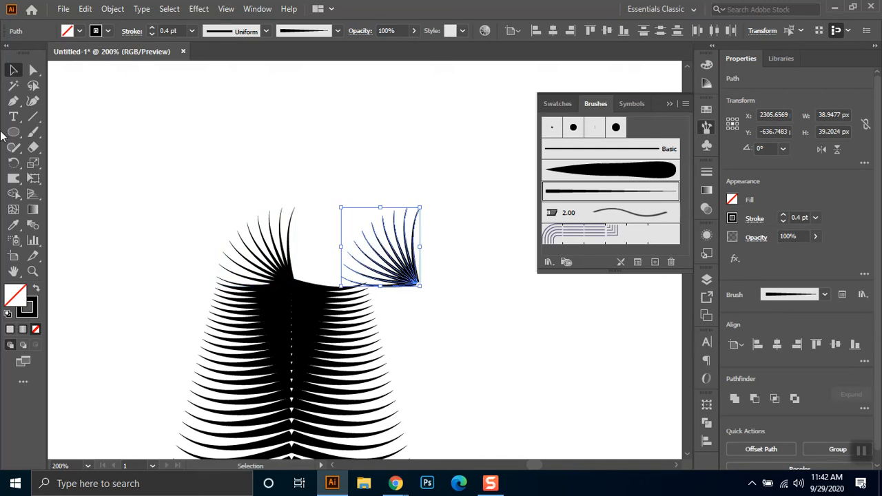
- Reflect the duplicated fan horizontally and move it to about X 2279 px so its base meets the original fan's
drag(13, 131, 63, 178)
drag(396, 248, 335, 246)
click(12, 72)
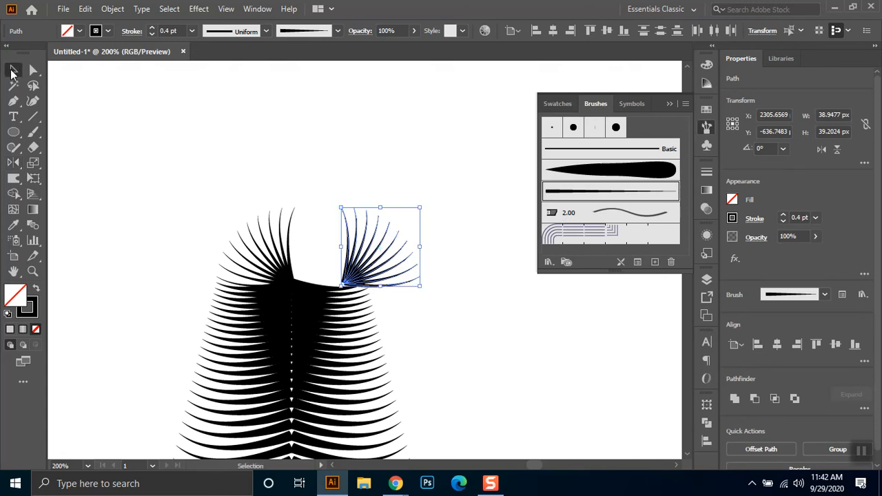
drag(375, 281, 325, 273)
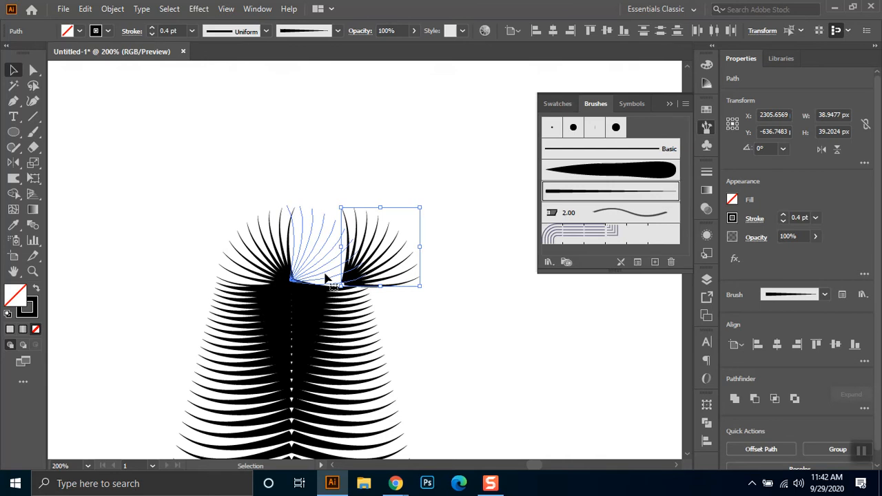
click(456, 290)
- Group all the feather curves, move the group left into the empty area below the reference feathers, and deselect it
scroll(465, 284, down, 2)
scroll(467, 287, down, 2)
drag(536, 367, 490, 348)
drag(434, 247, 293, 407)
key(ctrl+g)
drag(391, 326, 239, 332)
click(322, 365)
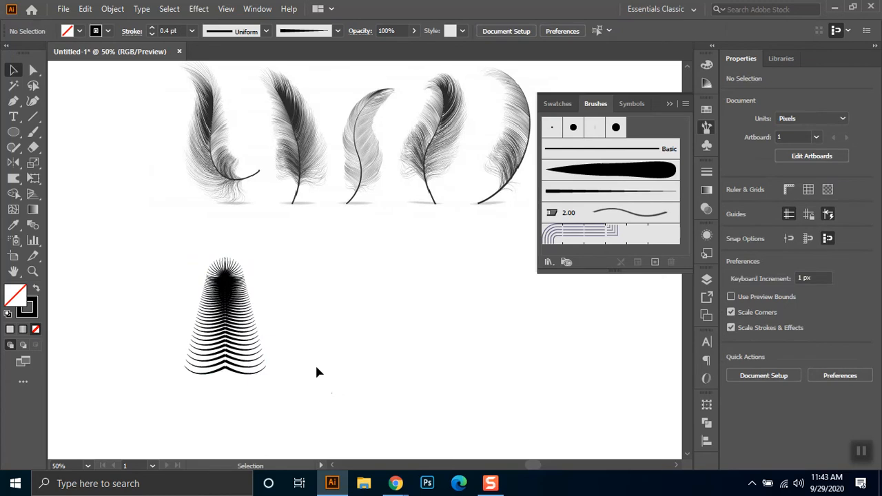
- Set the Warp tool's brush width and height to 500 px
click(16, 180)
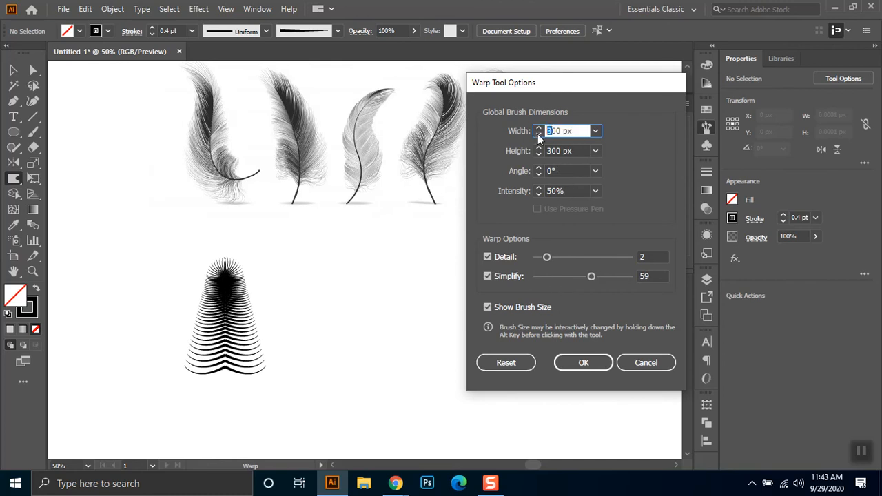
drag(549, 146, 542, 152)
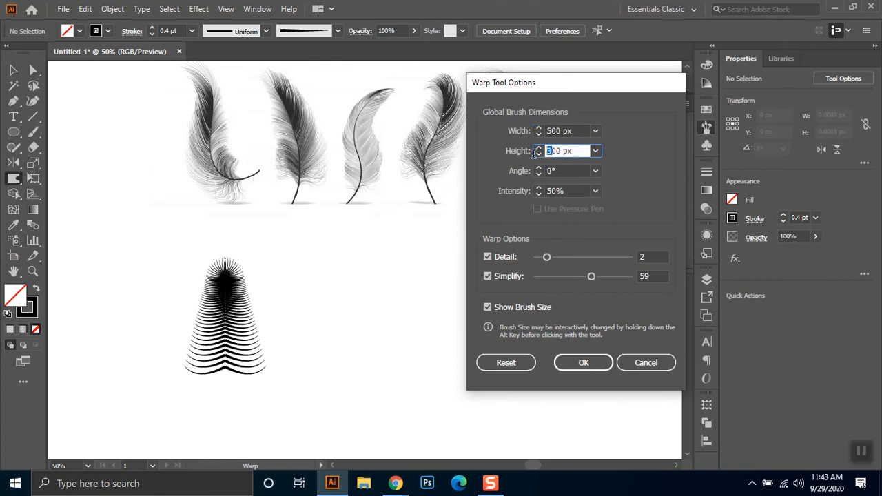
click(597, 362)
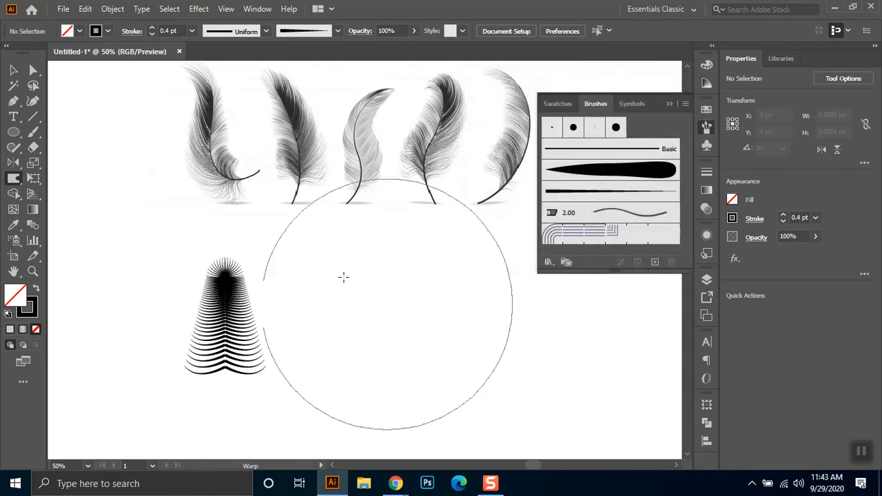
- Set the Warp tool's brush width and height to 100 px and its Simplify value to 78
key(Return)
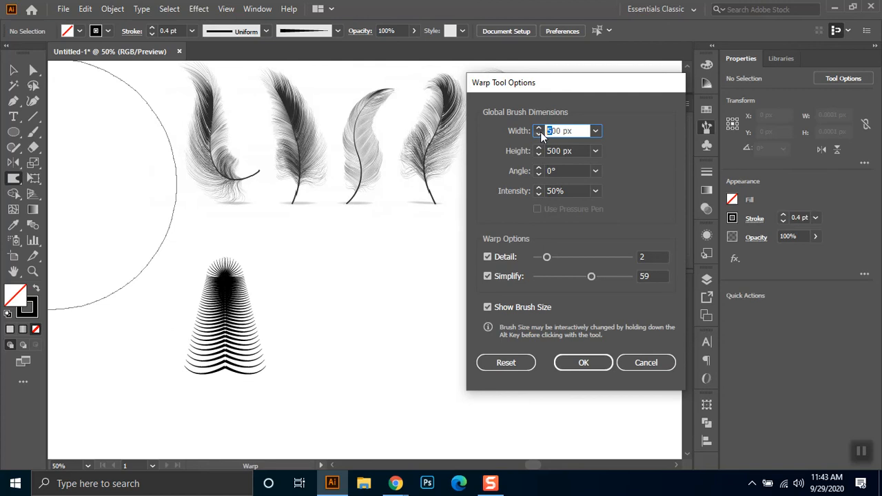
text(1)
click(549, 150)
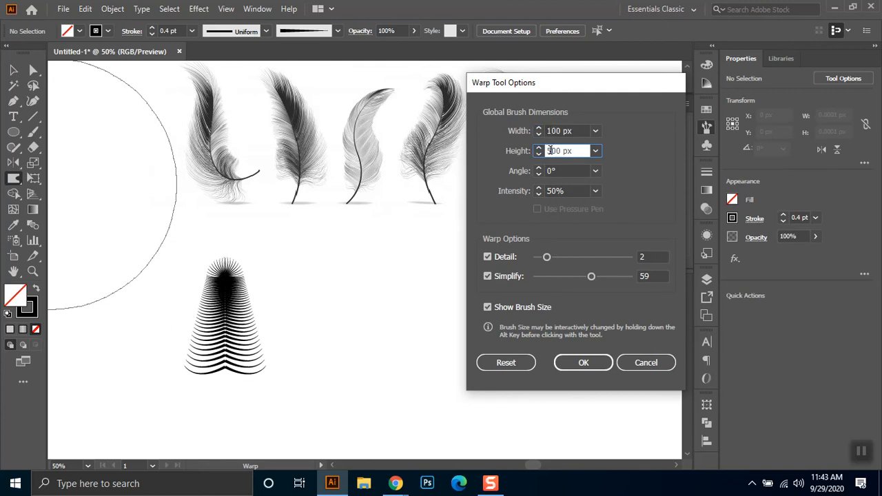
click(595, 192)
click(594, 193)
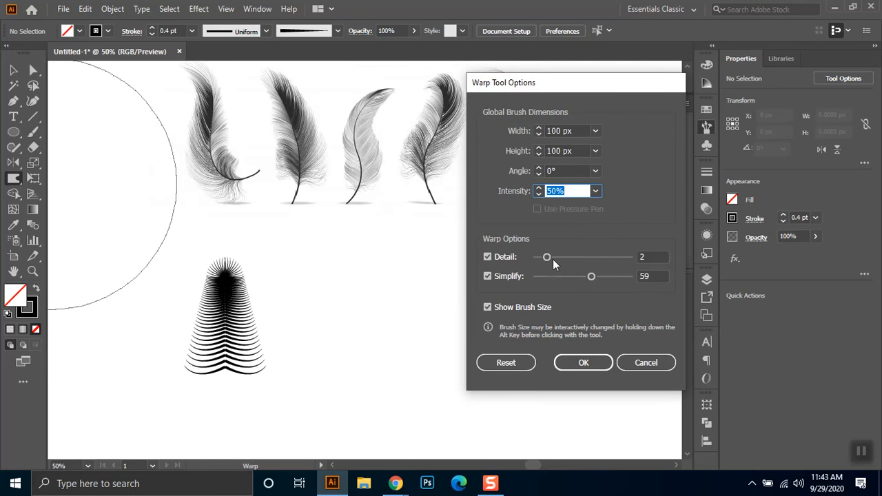
drag(601, 280, 603, 277)
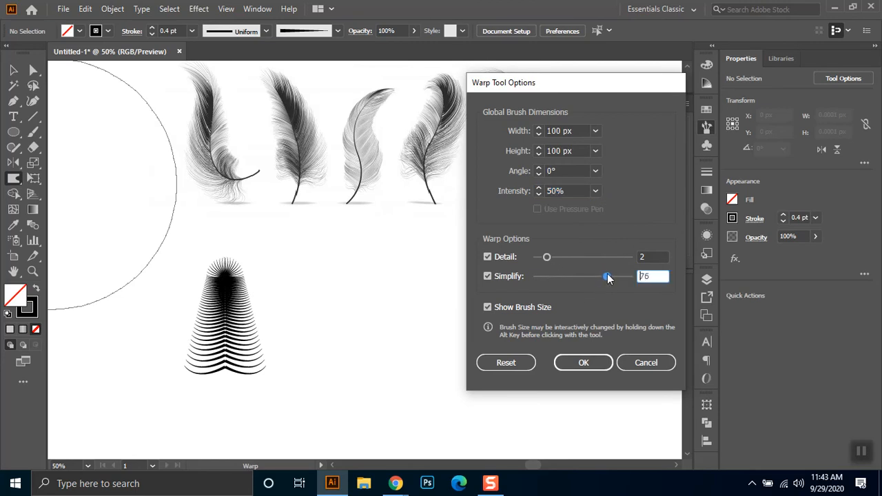
click(583, 363)
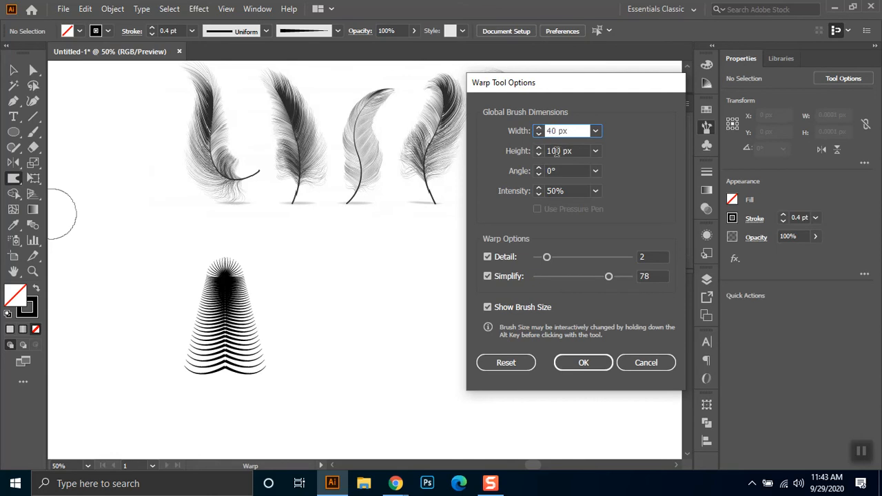
- Reduce the Warp tool's brush width and height to 40 px
drag(557, 150, 529, 160)
text(4)
click(597, 363)
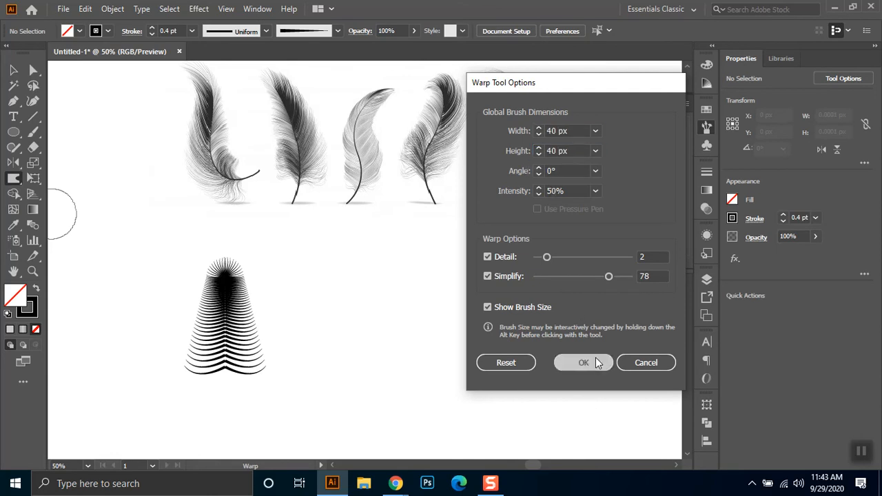
- Try warping the barbs along the feather's left side outward and downward, and undo the strokes
scroll(214, 315, up, 3)
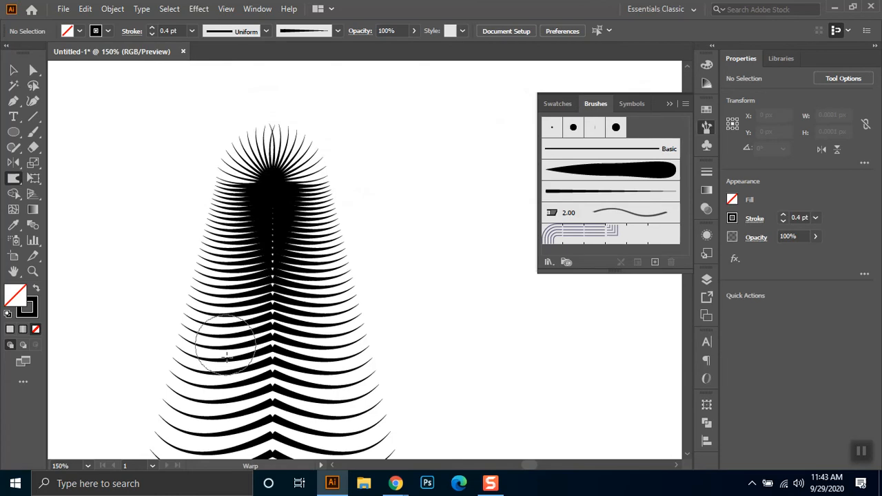
scroll(242, 337, down, 1)
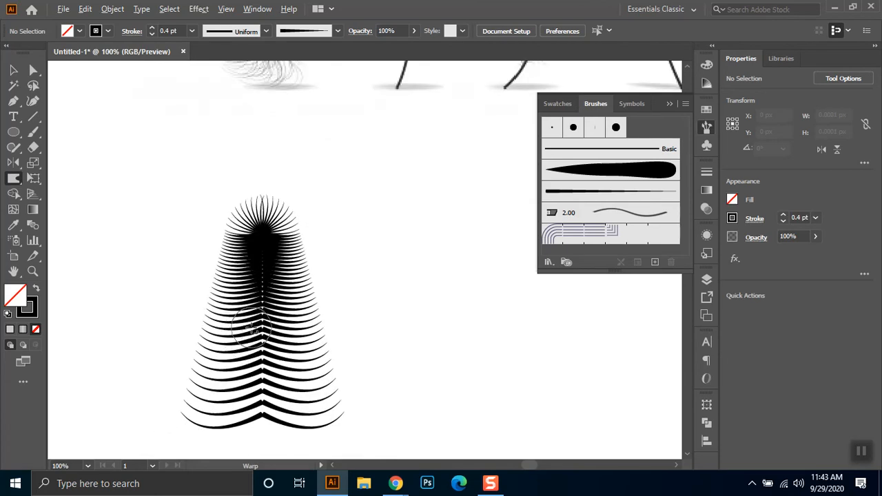
scroll(241, 330, down, 2)
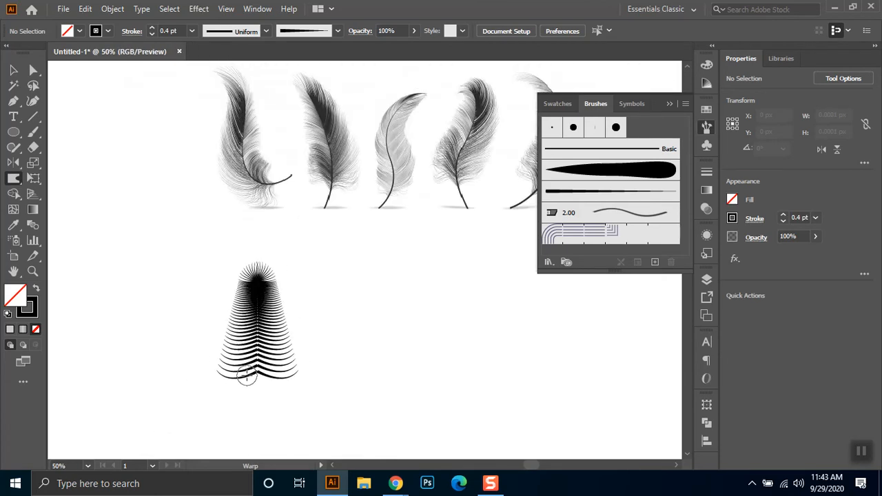
drag(235, 372, 215, 375)
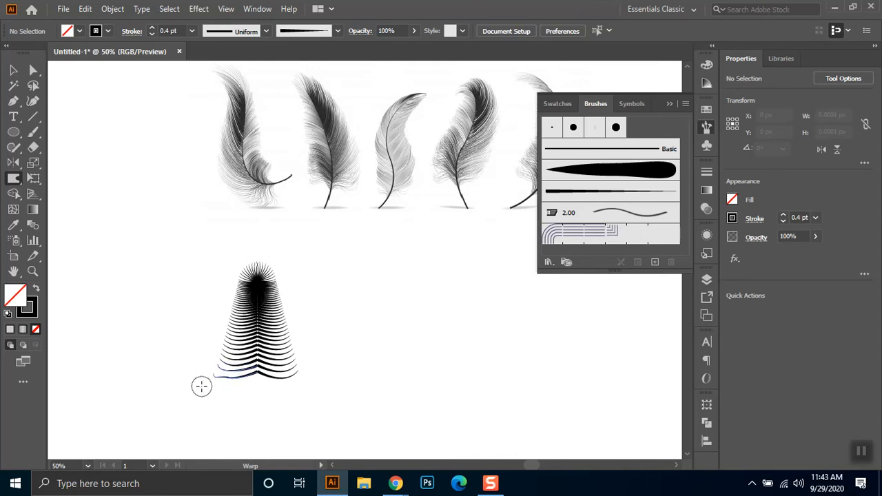
drag(235, 275, 217, 338)
key(ctrl+z)
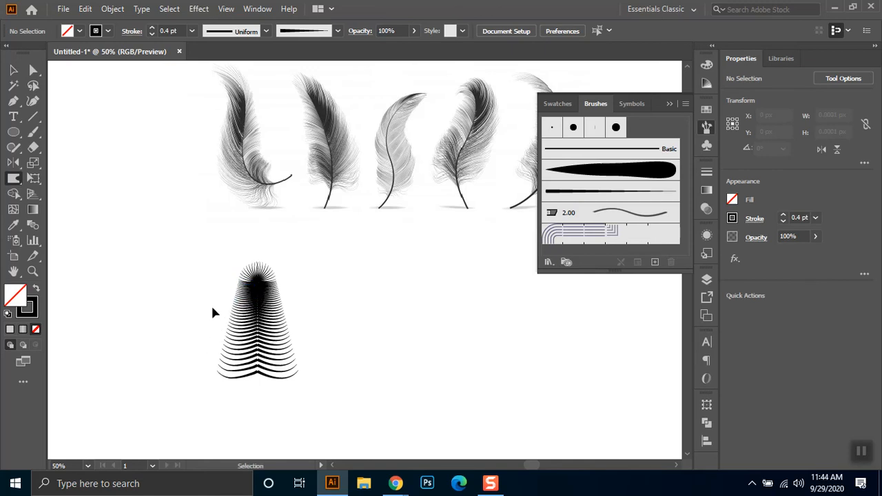
- Select the whole feather group and place a duplicate to its right, at about X 2238 px
click(14, 69)
drag(196, 375, 296, 250)
drag(254, 327, 393, 332)
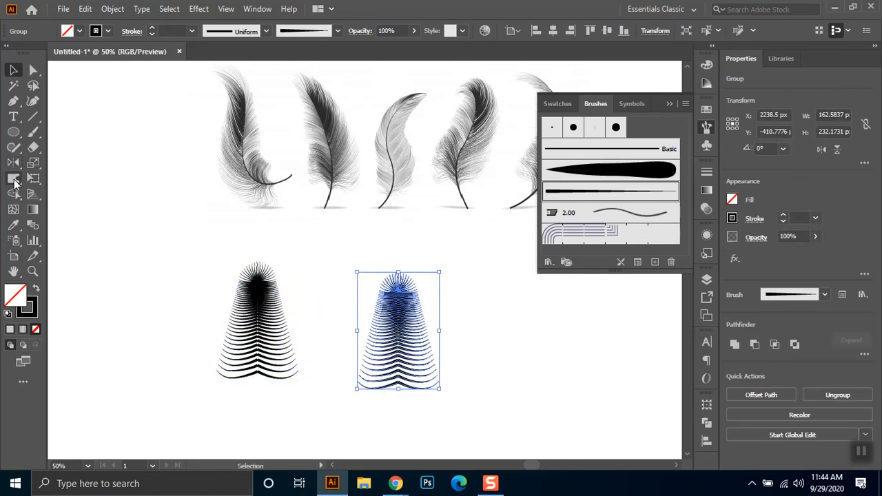
- Select the original feather group and warp the tip of its top fan upward into a point
click(13, 179)
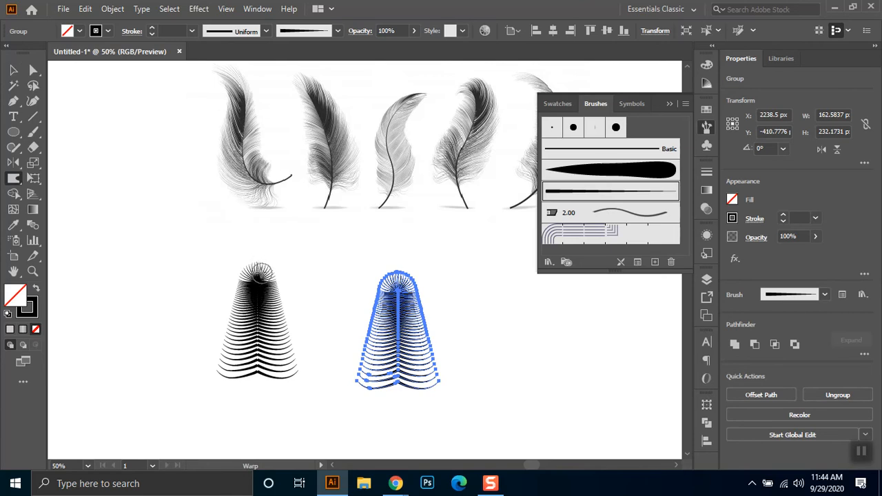
key(v)
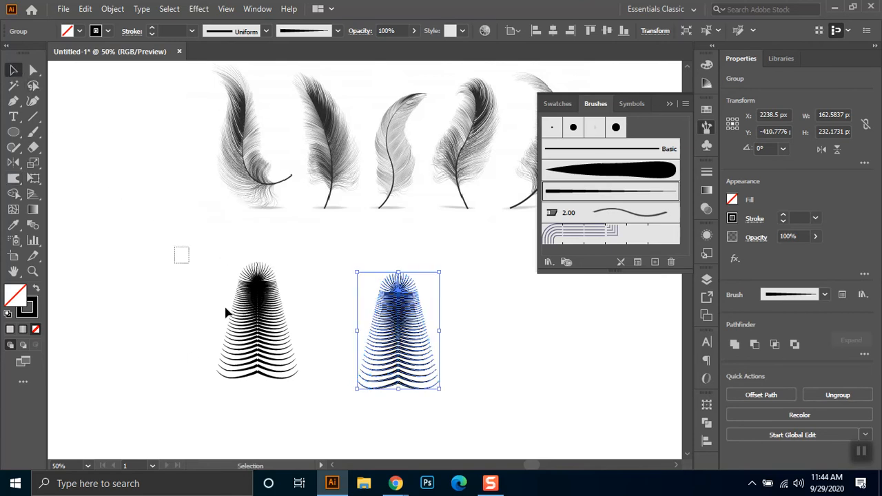
drag(226, 313, 269, 372)
click(13, 179)
mouse_move(261, 265)
mouse_down()
mouse_move(253, 248)
mouse_move(252, 255)
mouse_up()
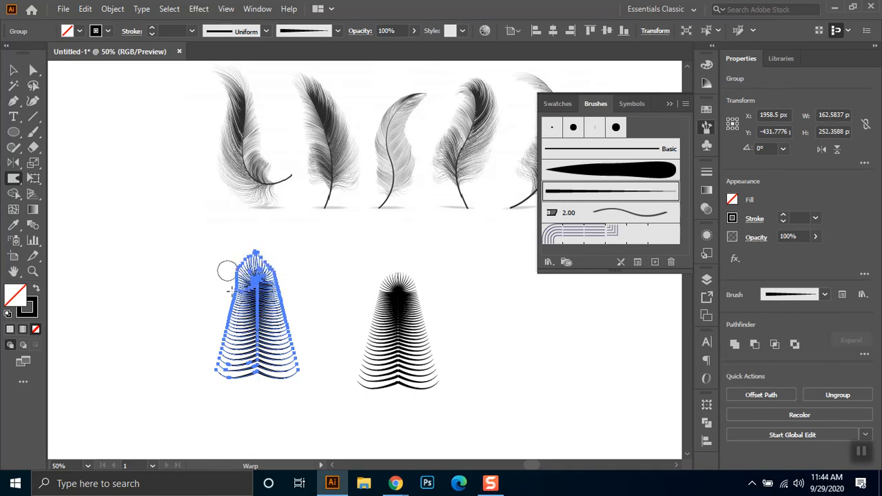
- Warp the original feather's left barbs downward and bend the tips of its lowest right barbs outward
scroll(237, 304, up, 2)
mouse_move(227, 274)
mouse_down()
mouse_move(220, 289)
mouse_move(222, 252)
mouse_move(238, 303)
mouse_move(216, 295)
mouse_move(213, 311)
mouse_move(208, 296)
mouse_move(211, 330)
mouse_move(219, 324)
mouse_move(211, 347)
mouse_move(220, 345)
mouse_move(207, 361)
mouse_move(207, 438)
mouse_move(297, 438)
mouse_up()
mouse_move(331, 392)
mouse_down()
mouse_move(314, 435)
mouse_move(353, 439)
mouse_up()
key(ctrl+z)
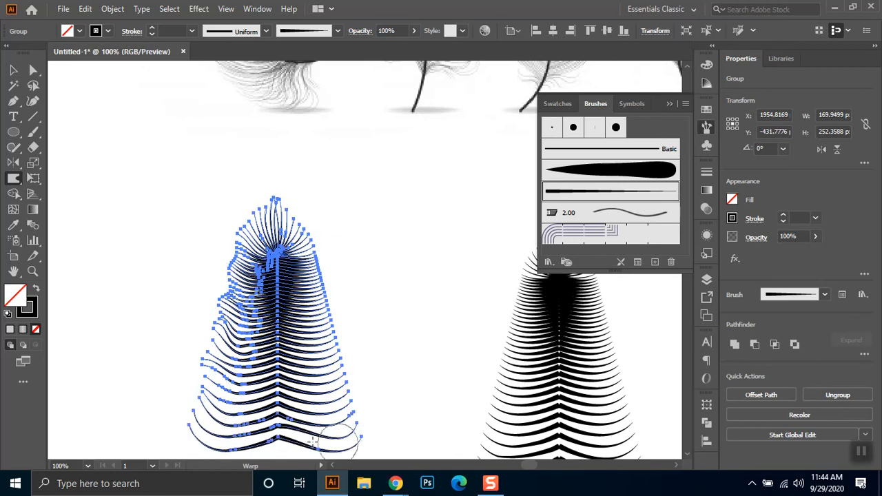
drag(296, 421, 338, 417)
scroll(350, 417, down, 3)
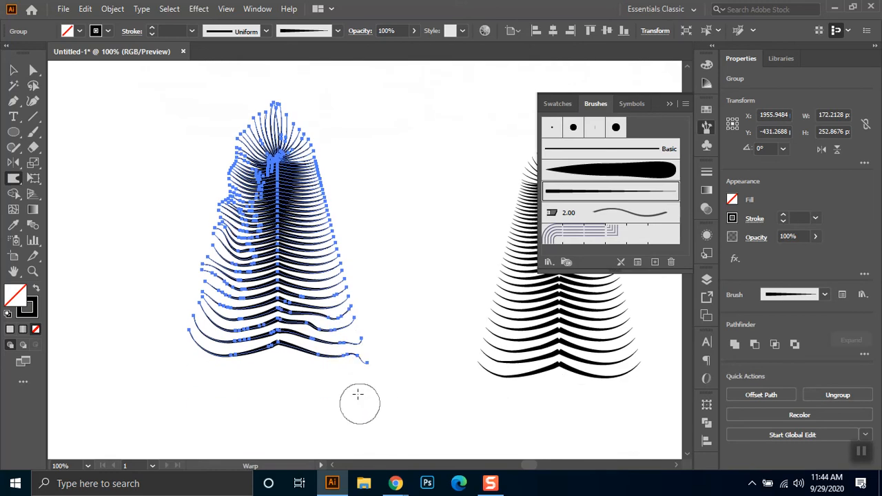
drag(350, 355, 347, 351)
key(ctrl+z)
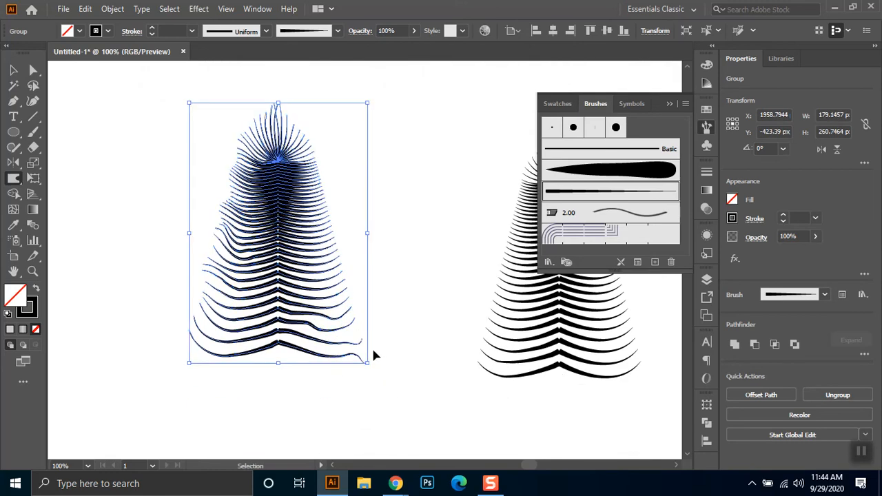
- Warp the original feather's base barbs into waves and ruffle its upper barbs and fan on both sides
mouse_move(364, 314)
mouse_down()
mouse_move(370, 323)
mouse_move(366, 301)
mouse_move(366, 344)
mouse_move(325, 332)
mouse_move(315, 350)
mouse_move(305, 338)
mouse_move(296, 350)
mouse_move(315, 343)
mouse_move(269, 351)
mouse_move(183, 331)
mouse_move(205, 291)
mouse_move(192, 301)
mouse_move(197, 321)
mouse_move(232, 361)
mouse_move(210, 344)
mouse_move(225, 350)
mouse_move(231, 331)
mouse_move(247, 326)
mouse_move(238, 337)
mouse_move(238, 289)
mouse_move(264, 311)
mouse_up()
mouse_move(220, 238)
mouse_down()
mouse_move(207, 226)
mouse_move(221, 174)
mouse_move(199, 163)
mouse_move(232, 146)
mouse_move(232, 110)
mouse_move(245, 155)
mouse_up()
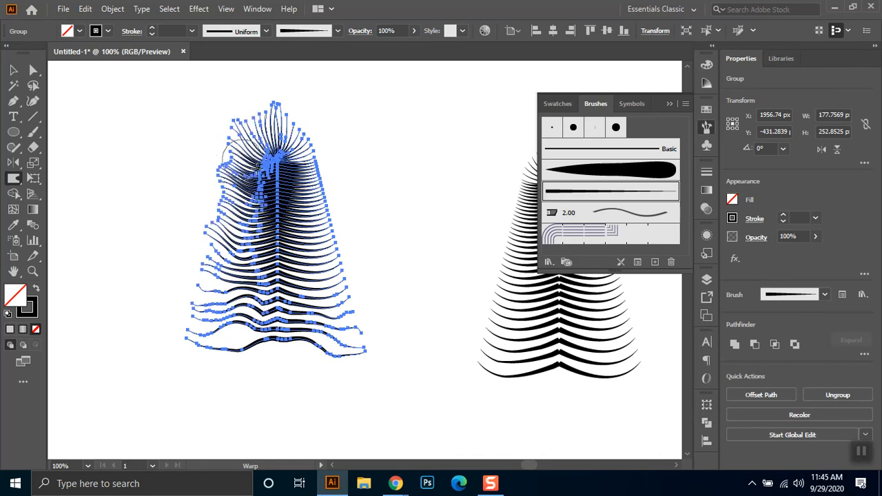
mouse_move(298, 157)
mouse_down()
mouse_move(305, 131)
mouse_move(325, 236)
mouse_move(333, 227)
mouse_move(304, 237)
mouse_move(331, 237)
mouse_move(312, 245)
mouse_move(333, 268)
mouse_move(340, 243)
mouse_move(322, 284)
mouse_move(333, 288)
mouse_move(338, 275)
mouse_move(317, 202)
mouse_move(337, 175)
mouse_move(314, 166)
mouse_move(324, 148)
mouse_move(300, 135)
mouse_move(308, 115)
mouse_up()
mouse_move(241, 179)
mouse_down()
mouse_move(220, 181)
mouse_move(220, 191)
mouse_move(220, 167)
mouse_move(235, 227)
mouse_up()
mouse_move(315, 262)
mouse_down()
mouse_move(317, 241)
mouse_move(306, 234)
mouse_move(330, 217)
mouse_move(324, 204)
mouse_move(341, 207)
mouse_move(323, 230)
mouse_up()
scroll(292, 374, down, 1)
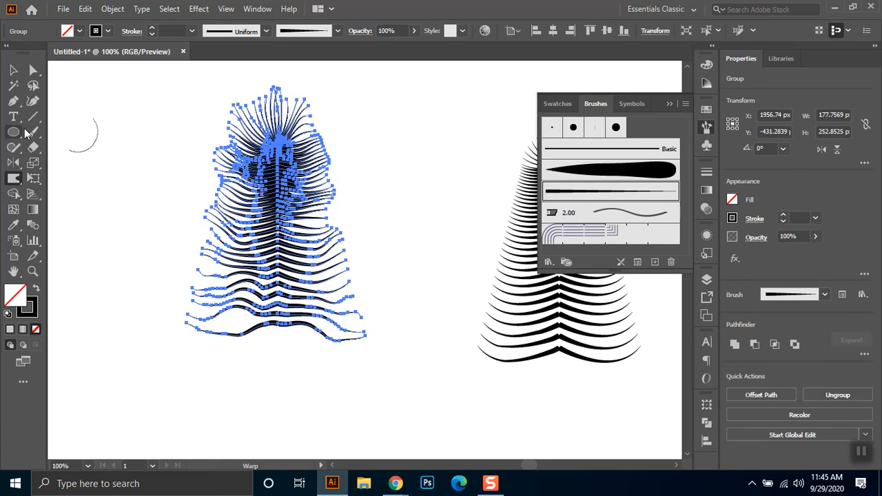
- Delete the warped feather and put a duplicate of the intact feather in its place, at about X 1941 px
click(13, 71)
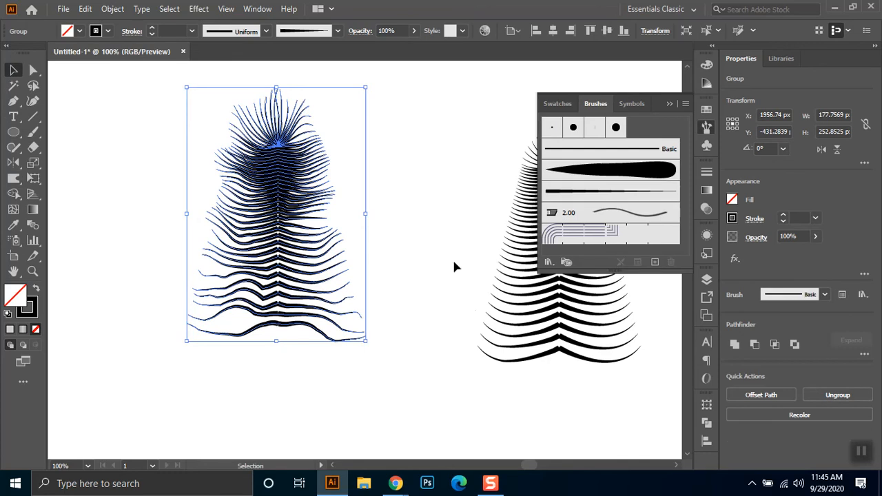
key(Delete)
click(671, 103)
mouse_move(411, 117)
mouse_down()
mouse_move(643, 368)
mouse_move(646, 400)
mouse_up()
drag(559, 237, 262, 248)
- Expand the appearance of the duplicated feather's brushed curves and deselect it
click(112, 8)
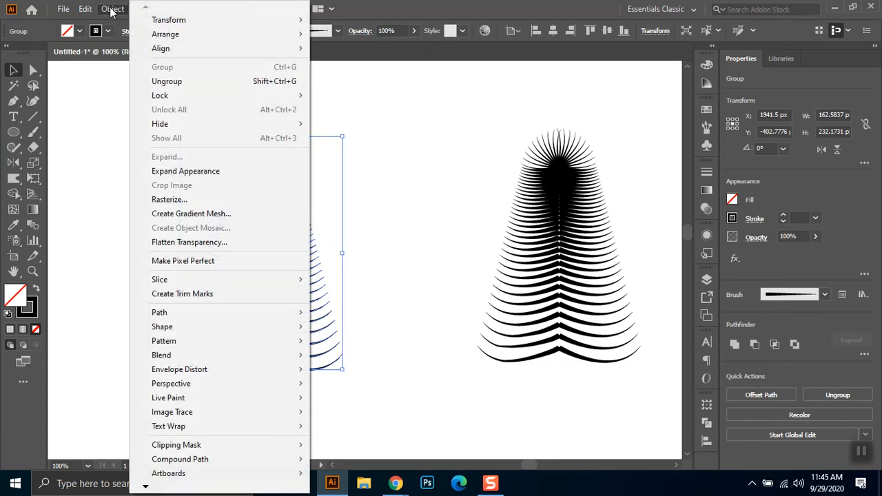
click(158, 174)
click(363, 146)
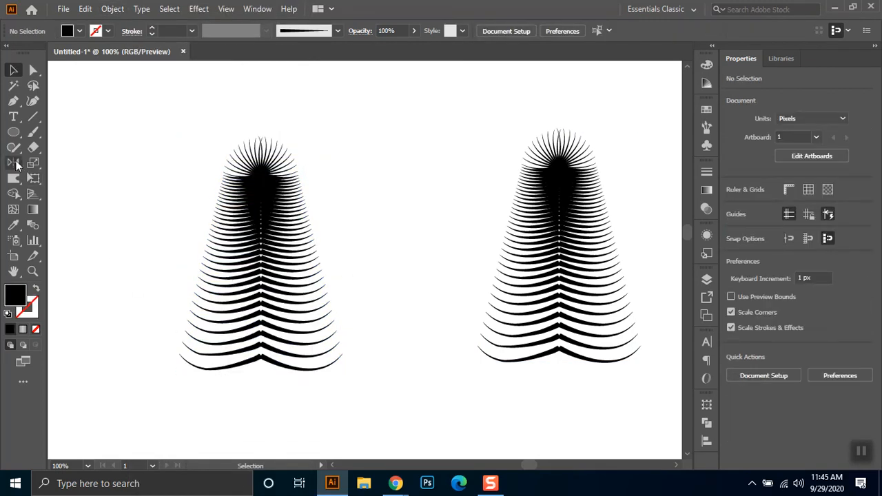
- Warp the barb tips along the expanded feather's left edge, from the fan down to the base, undoing unwanted strokes
mouse_move(235, 165)
mouse_down()
mouse_move(225, 152)
mouse_move(220, 179)
mouse_move(213, 158)
mouse_move(220, 192)
mouse_move(213, 185)
mouse_up()
drag(230, 231, 222, 226)
mouse_move(204, 274)
mouse_down()
mouse_move(213, 253)
mouse_move(210, 293)
mouse_move(221, 280)
mouse_move(202, 282)
mouse_up()
key(ctrl+z)
drag(195, 324, 198, 296)
drag(195, 344, 195, 323)
drag(190, 360, 185, 335)
drag(214, 368, 215, 350)
key(ctrl+z)
- Warp the expanded feather's right edge upward and pull its top fan and upper left barbs outward into ruffled tufts
mouse_move(335, 354)
mouse_down()
mouse_move(345, 360)
mouse_move(306, 314)
mouse_move(315, 315)
mouse_move(296, 281)
mouse_move(315, 266)
mouse_move(282, 248)
mouse_move(325, 227)
mouse_move(277, 219)
mouse_move(315, 181)
mouse_move(289, 155)
mouse_move(293, 107)
mouse_up()
mouse_move(266, 170)
mouse_down()
mouse_move(298, 103)
mouse_move(262, 118)
mouse_move(247, 94)
mouse_move(234, 135)
mouse_move(240, 185)
mouse_move(213, 176)
mouse_move(196, 124)
mouse_up()
drag(235, 157, 208, 111)
drag(246, 170, 227, 143)
scroll(244, 179, down, 1)
drag(258, 177, 189, 187)
drag(247, 201, 206, 171)
- Push the middle left barbs toward the spine and warp the lower right barbs downward
drag(208, 220, 230, 228)
drag(192, 261, 214, 259)
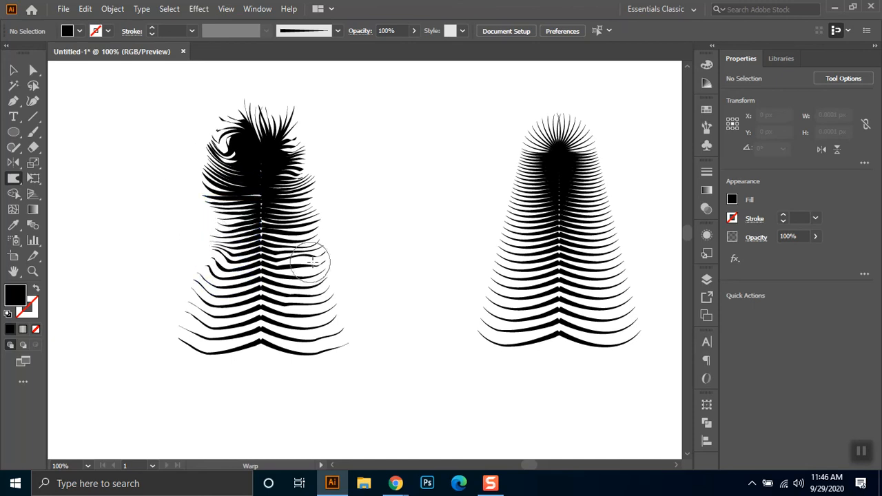
scroll(312, 262, down, 2)
drag(325, 332, 278, 402)
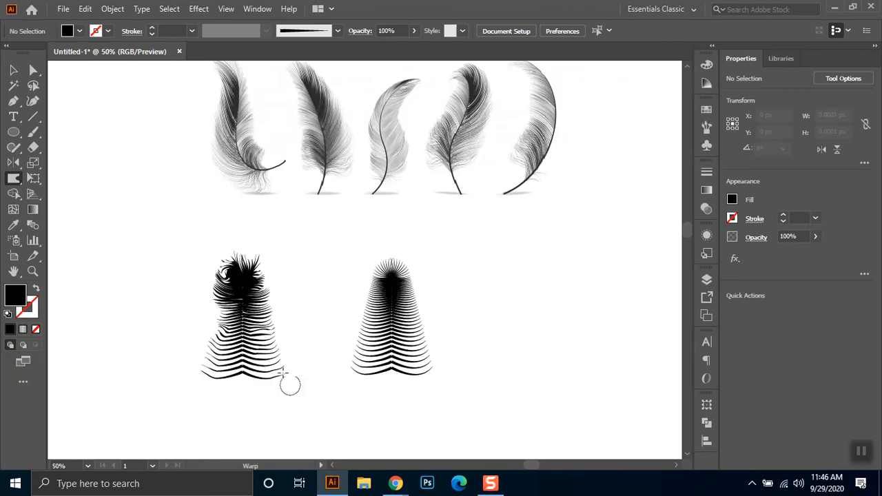
- Warp the expanded feather's dense head up and to the left with three more strokes
drag(250, 300, 197, 257)
drag(229, 294, 215, 245)
drag(234, 281, 219, 242)
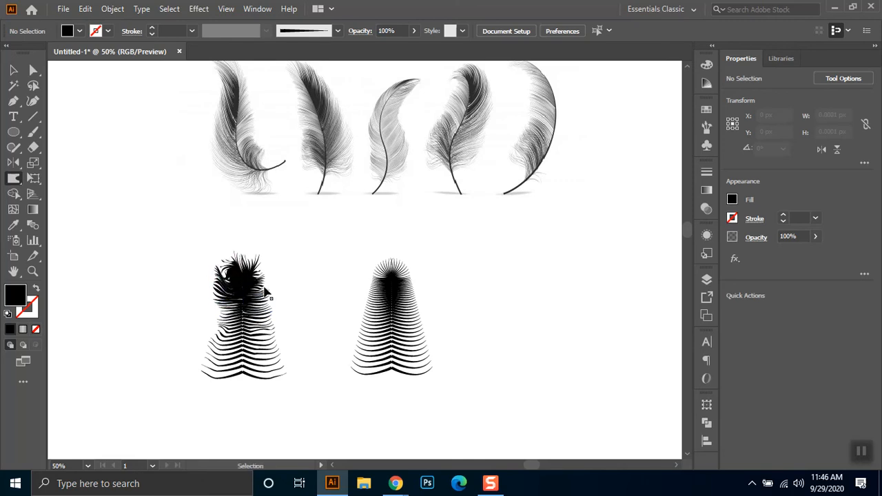
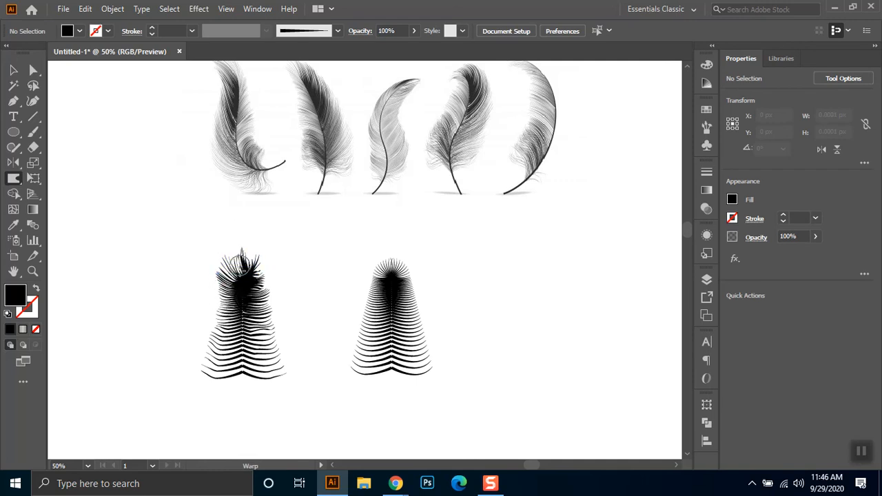
- Warp the expanded feather's crown up into a peak and pull its right barbs up and outward from head to base
mouse_move(237, 258)
mouse_down()
mouse_move(236, 224)
mouse_move(240, 233)
mouse_up()
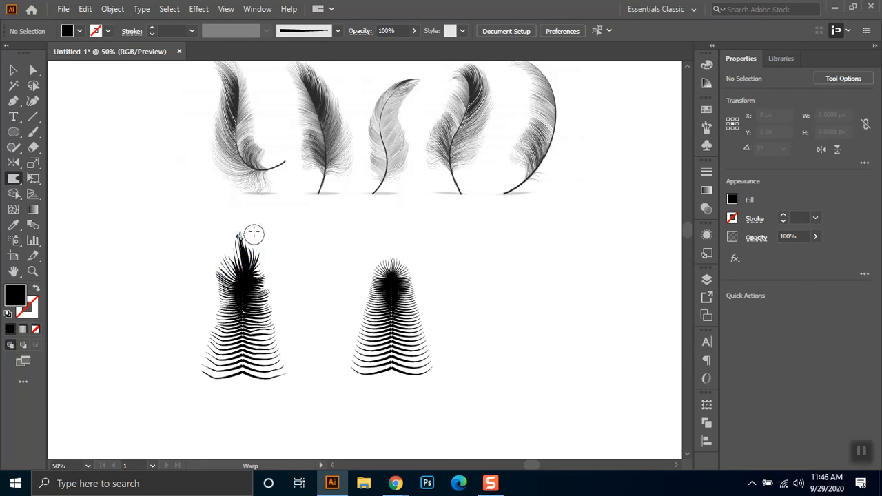
drag(259, 231, 260, 226)
mouse_move(254, 289)
mouse_down()
mouse_move(272, 234)
mouse_move(265, 297)
mouse_move(280, 264)
mouse_up()
drag(262, 306, 287, 274)
mouse_move(257, 322)
mouse_down()
mouse_move(282, 301)
mouse_move(266, 325)
mouse_move(286, 306)
mouse_up()
mouse_move(259, 348)
mouse_down()
mouse_move(295, 325)
mouse_move(286, 349)
mouse_move(306, 325)
mouse_up()
drag(271, 371, 295, 347)
- Warp the expanded feather's left barbs upward and outward, and lift the lower right barb tips once more
mouse_move(211, 353)
mouse_down()
mouse_move(202, 316)
mouse_move(222, 325)
mouse_move(202, 298)
mouse_move(222, 304)
mouse_move(204, 266)
mouse_move(221, 288)
mouse_move(208, 255)
mouse_move(219, 280)
mouse_move(217, 246)
mouse_up()
mouse_move(220, 284)
mouse_down()
mouse_move(208, 262)
mouse_move(207, 299)
mouse_move(201, 291)
mouse_up()
mouse_move(220, 322)
mouse_down()
mouse_move(207, 294)
mouse_move(216, 327)
mouse_move(197, 315)
mouse_up()
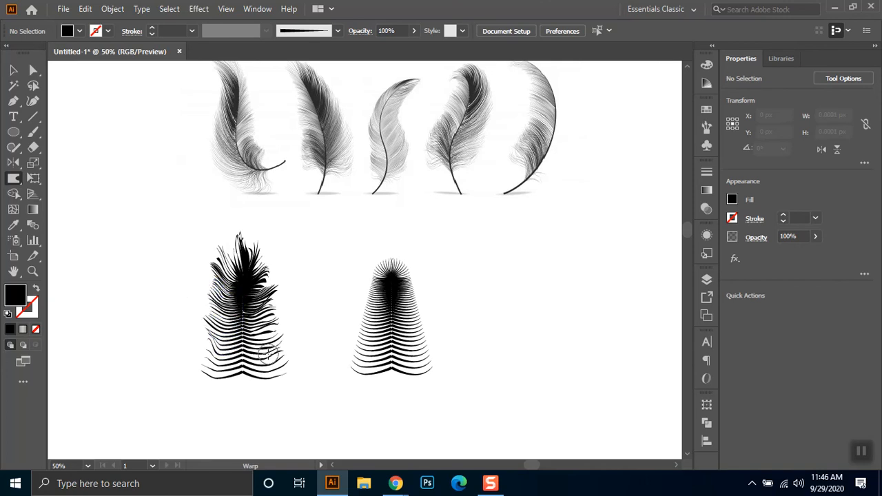
drag(266, 338, 291, 305)
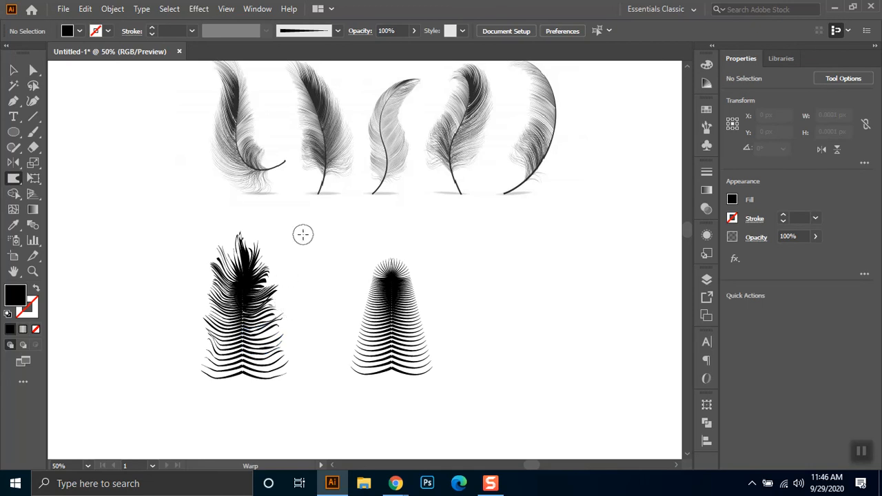
- Duplicate the unwarped brushed feather group to its right at the same height
click(14, 70)
drag(332, 245, 452, 403)
drag(390, 337, 523, 336)
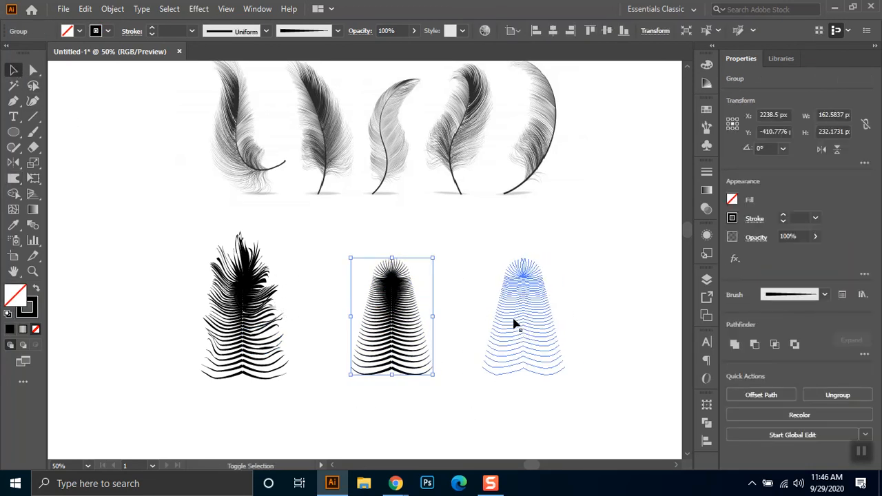
drag(447, 262, 401, 253)
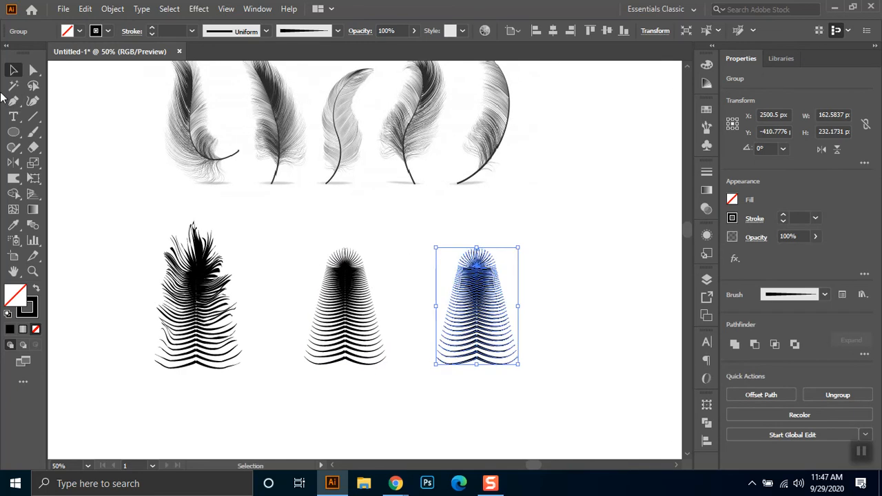
- Warp the new brushed copy's left barbs upward and stretch its top fan up and outward
click(16, 178)
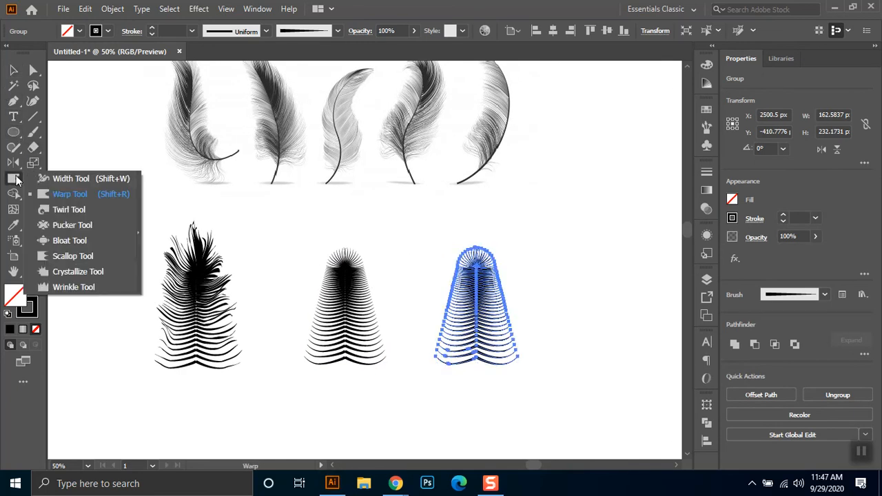
click(57, 196)
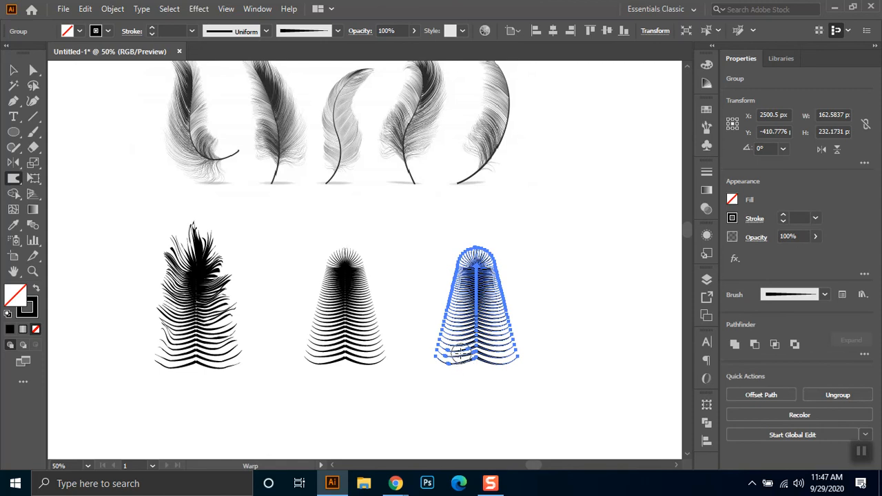
mouse_move(425, 320)
mouse_down()
mouse_move(447, 327)
mouse_move(442, 308)
mouse_move(455, 311)
mouse_move(444, 300)
mouse_move(463, 246)
mouse_up()
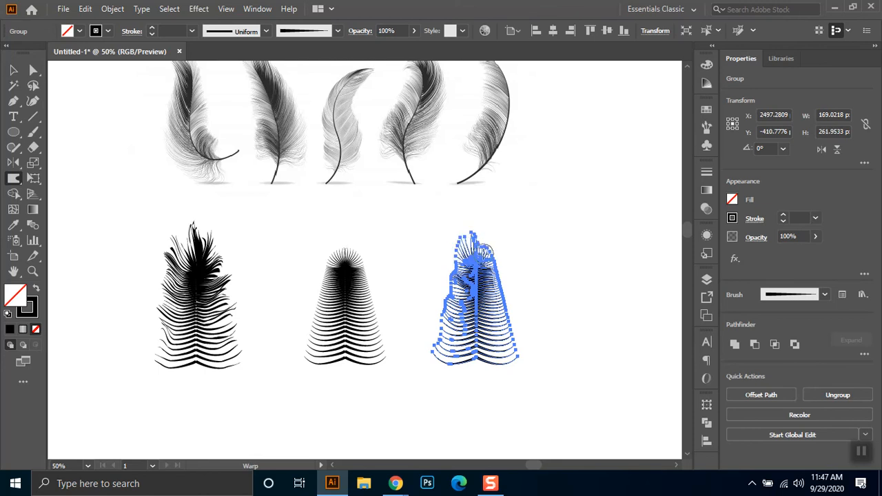
mouse_move(480, 238)
mouse_down()
mouse_move(476, 216)
mouse_move(465, 239)
mouse_move(466, 219)
mouse_move(495, 247)
mouse_up()
- Warp the copy's upper right barbs up, its middle right barbs outward, and its lower left barb tips up, undoing an unwanted stroke
drag(490, 280, 502, 250)
key(ctrl+z)
drag(488, 281, 498, 250)
mouse_move(489, 287)
mouse_down()
mouse_move(497, 264)
mouse_move(502, 296)
mouse_move(509, 285)
mouse_move(500, 312)
mouse_move(513, 291)
mouse_move(506, 330)
mouse_move(517, 318)
mouse_move(503, 338)
mouse_move(519, 312)
mouse_move(508, 356)
mouse_move(519, 335)
mouse_up()
mouse_move(440, 345)
mouse_down()
mouse_move(431, 307)
mouse_move(444, 314)
mouse_move(442, 258)
mouse_move(455, 251)
mouse_move(455, 289)
mouse_move(437, 275)
mouse_move(454, 329)
mouse_move(425, 309)
mouse_move(449, 367)
mouse_move(435, 326)
mouse_up()
drag(449, 355, 423, 329)
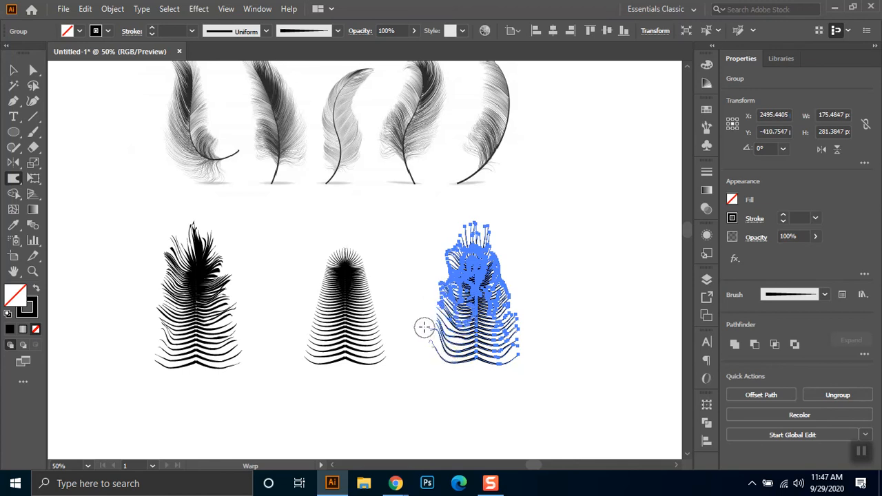
- Warp the copy's right edge upward and stretch its crown into long barbs spreading to both sides
scroll(482, 356, down, 1)
mouse_move(500, 337)
mouse_down()
mouse_move(502, 281)
mouse_move(510, 264)
mouse_move(502, 266)
mouse_move(516, 241)
mouse_move(501, 221)
mouse_move(510, 208)
mouse_move(489, 213)
mouse_move(495, 198)
mouse_move(479, 218)
mouse_move(481, 186)
mouse_up()
drag(462, 235, 446, 197)
mouse_move(466, 234)
mouse_down()
mouse_move(451, 192)
mouse_move(472, 186)
mouse_move(469, 223)
mouse_move(476, 177)
mouse_move(498, 213)
mouse_up()
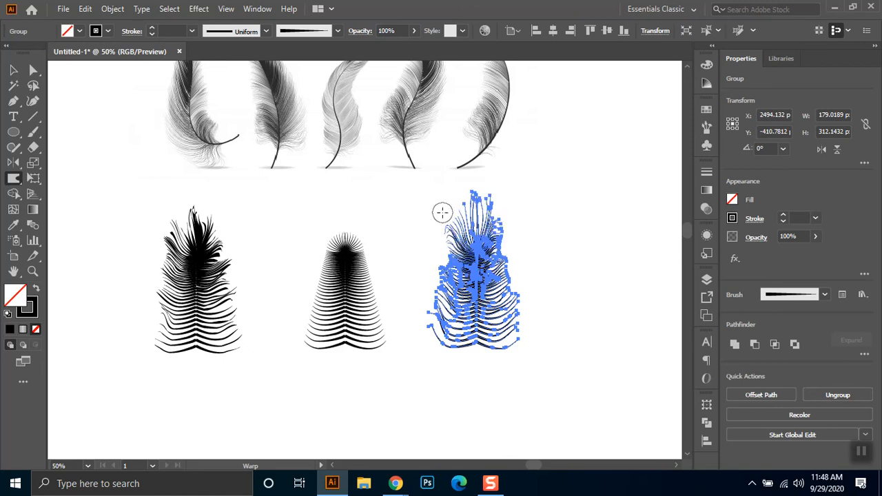
- Place another copy of the unwarped brushed feather to the right of the warped copy
click(14, 70)
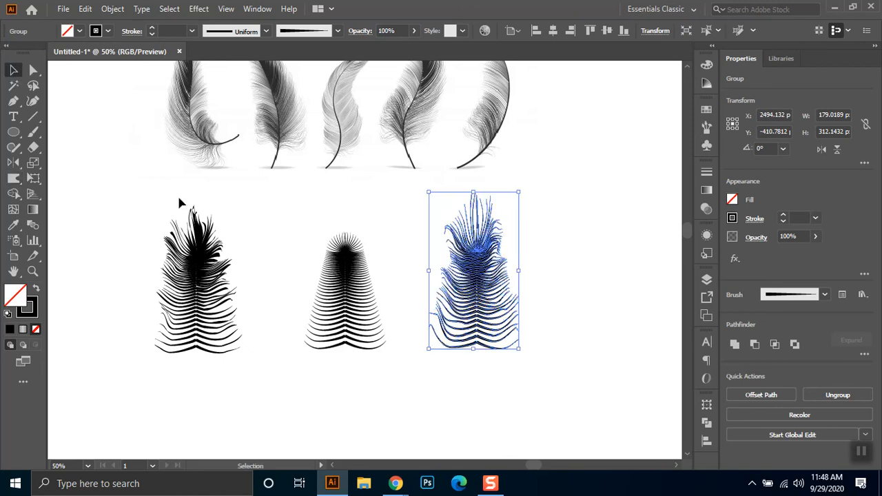
click(277, 234)
drag(376, 361, 398, 379)
drag(350, 275, 591, 270)
scroll(443, 241, right, 3)
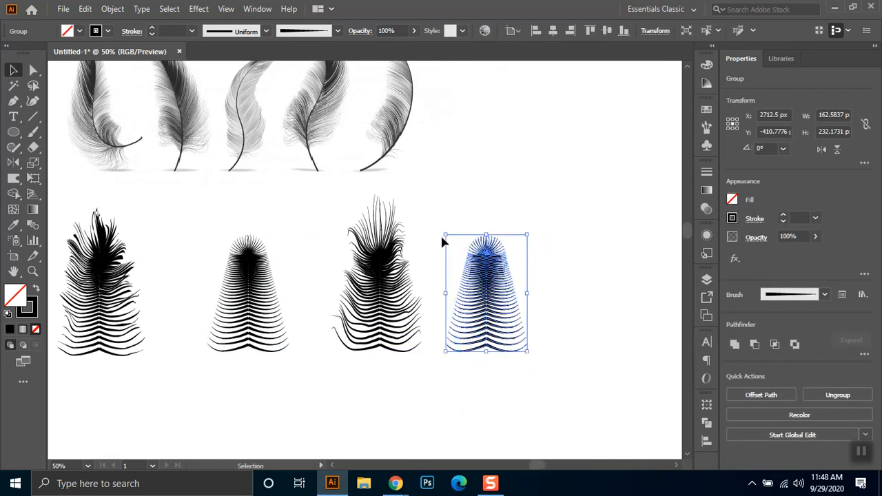
- Warp the second copy's top fan upward into a tall crown and pull its upper left barbs outward
click(13, 178)
mouse_move(474, 249)
mouse_down()
mouse_move(473, 191)
mouse_move(481, 184)
mouse_up()
mouse_move(484, 246)
mouse_down()
mouse_move(483, 190)
mouse_move(490, 197)
mouse_move(490, 177)
mouse_move(499, 183)
mouse_move(490, 180)
mouse_up()
mouse_move(471, 254)
mouse_down()
mouse_move(472, 206)
mouse_move(454, 235)
mouse_up()
- Warp the second copy's left barbs outward from below the head to the base, undoing a stroke on the right edge
mouse_move(472, 270)
mouse_down()
mouse_move(452, 259)
mouse_move(461, 297)
mouse_move(448, 308)
mouse_move(441, 298)
mouse_up()
drag(464, 328, 446, 315)
drag(472, 345, 448, 336)
drag(516, 334, 518, 284)
key(ctrl+z)
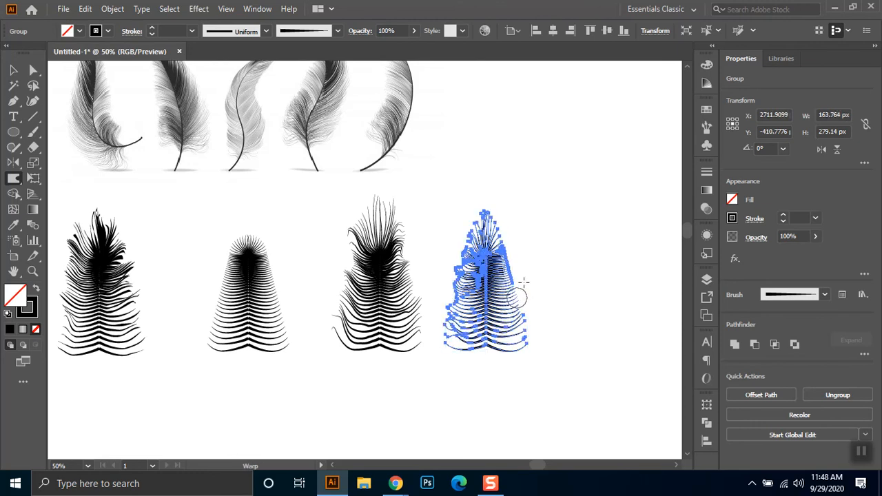
- Ruffle the second copy's middle left barbs outward and warp its right edge upward from the base
drag(524, 246, 514, 227)
mouse_move(462, 256)
mouse_down()
mouse_move(457, 238)
mouse_move(443, 270)
mouse_up()
mouse_move(468, 309)
mouse_down()
mouse_move(450, 276)
mouse_move(451, 293)
mouse_up()
mouse_move(472, 326)
mouse_down()
mouse_move(448, 297)
mouse_move(523, 304)
mouse_move(522, 255)
mouse_up()
mouse_move(508, 337)
mouse_down()
mouse_move(533, 323)
mouse_move(513, 231)
mouse_up()
- Stretch the second copy's crown upward and flare its upper barbs outward on both sides
mouse_move(497, 257)
mouse_down()
mouse_move(516, 199)
mouse_move(504, 183)
mouse_up()
mouse_move(475, 248)
mouse_down()
mouse_move(464, 197)
mouse_move(448, 200)
mouse_move(458, 236)
mouse_move(448, 229)
mouse_up()
mouse_move(469, 276)
mouse_down()
mouse_move(442, 236)
mouse_move(452, 258)
mouse_up()
mouse_move(508, 284)
mouse_down()
mouse_move(531, 243)
mouse_move(533, 220)
mouse_up()
- Duplicate the unwarped brushed feather into a new row below the existing feathers
click(13, 70)
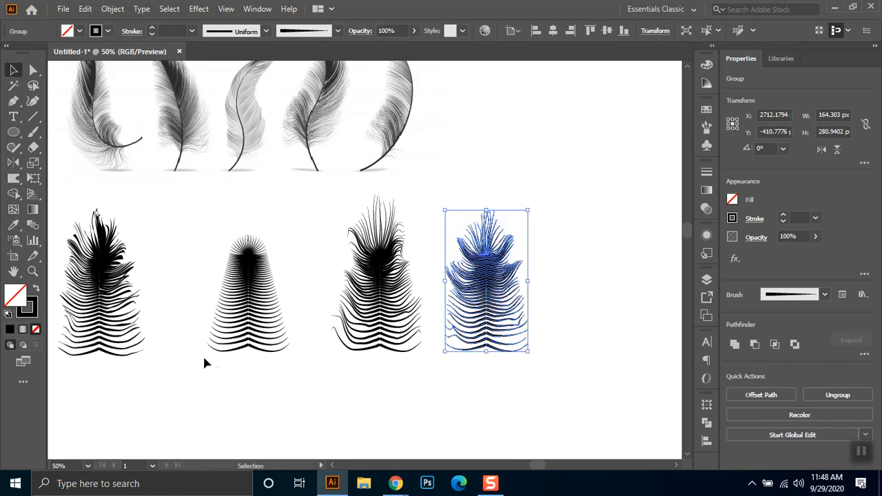
click(260, 372)
drag(295, 218, 206, 383)
drag(338, 366, 425, 295)
drag(327, 232, 261, 374)
click(344, 369)
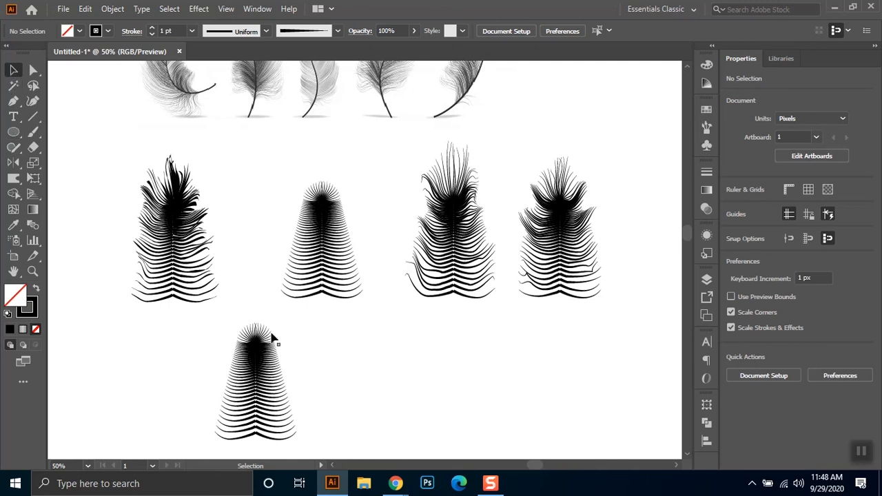
- Warp the lower-row copy's top fan upward and brush its left barbs down toward the base
drag(295, 332, 194, 429)
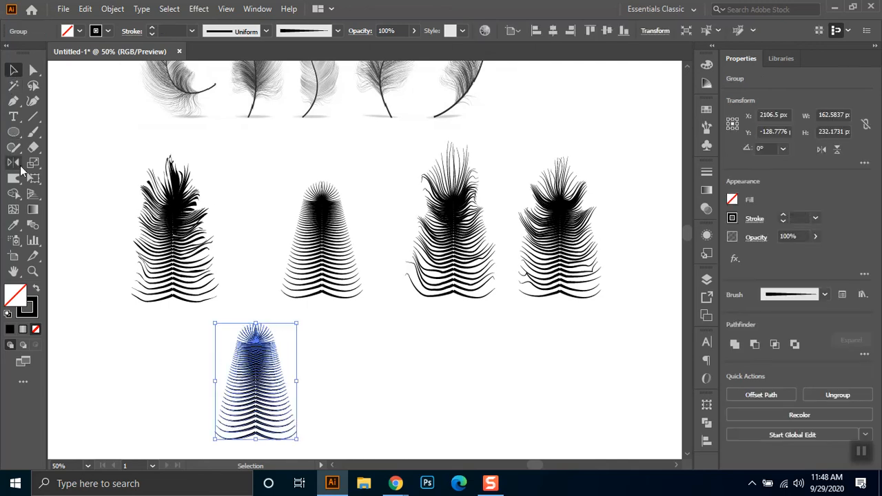
key(shift+r)
drag(253, 329, 245, 296)
mouse_move(241, 332)
mouse_down()
mouse_move(240, 304)
mouse_move(264, 326)
mouse_move(257, 290)
mouse_up()
mouse_move(228, 358)
mouse_down()
mouse_move(238, 353)
mouse_move(218, 401)
mouse_move(220, 388)
mouse_move(217, 431)
mouse_move(227, 426)
mouse_up()
- Warp the lower-row copy's bottom right barb tips and its inner barbs up to the head, and deselect it
mouse_move(289, 430)
mouse_down()
mouse_move(287, 408)
mouse_move(295, 417)
mouse_move(286, 423)
mouse_move(303, 422)
mouse_move(293, 410)
mouse_move(280, 414)
mouse_move(292, 390)
mouse_move(282, 394)
mouse_move(271, 336)
mouse_move(276, 373)
mouse_move(297, 376)
mouse_move(277, 383)
mouse_move(297, 391)
mouse_move(279, 394)
mouse_move(300, 406)
mouse_move(284, 410)
mouse_move(297, 413)
mouse_move(265, 410)
mouse_move(306, 426)
mouse_move(276, 427)
mouse_move(300, 437)
mouse_move(272, 446)
mouse_up()
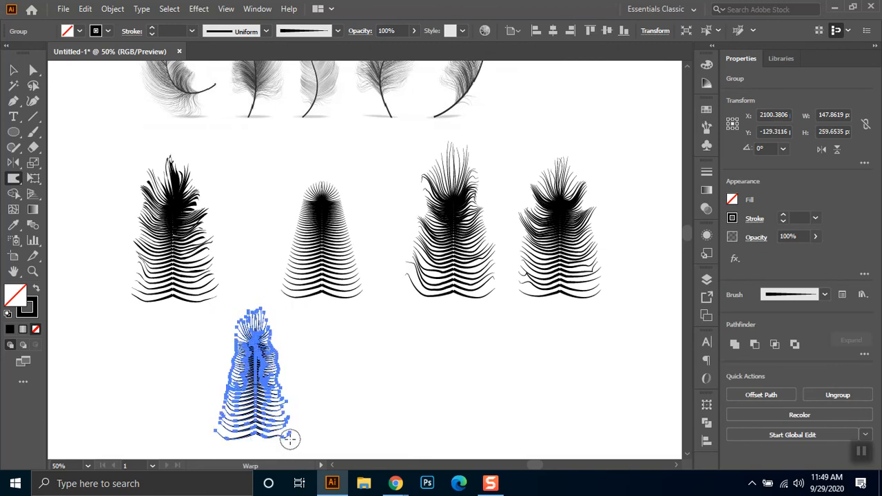
mouse_move(218, 443)
mouse_down()
mouse_move(234, 426)
mouse_move(234, 377)
mouse_move(242, 360)
mouse_move(263, 356)
mouse_move(253, 329)
mouse_up()
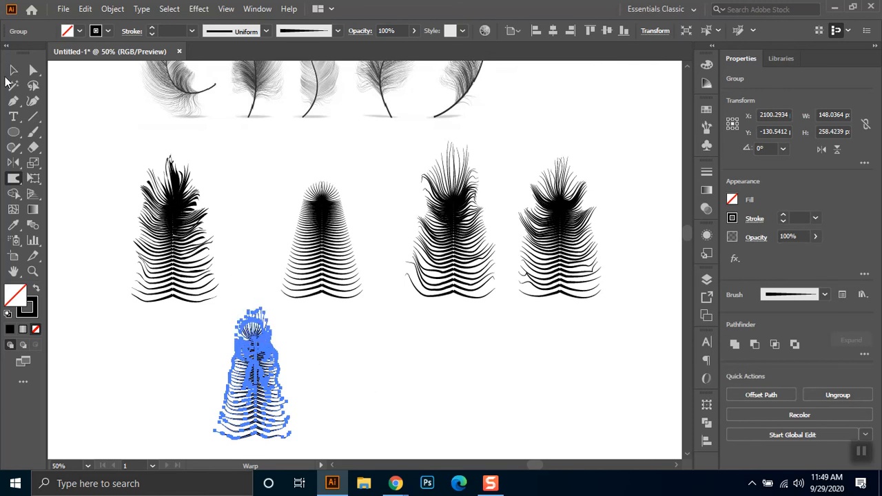
click(13, 69)
click(370, 429)
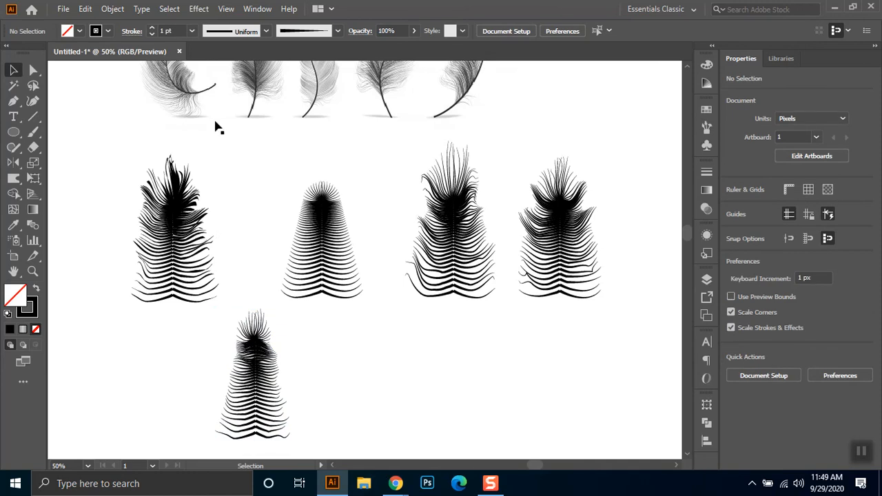
- Duplicate the unwarped brushed feather beside the slim warped feather in the lower row
drag(365, 174, 290, 297)
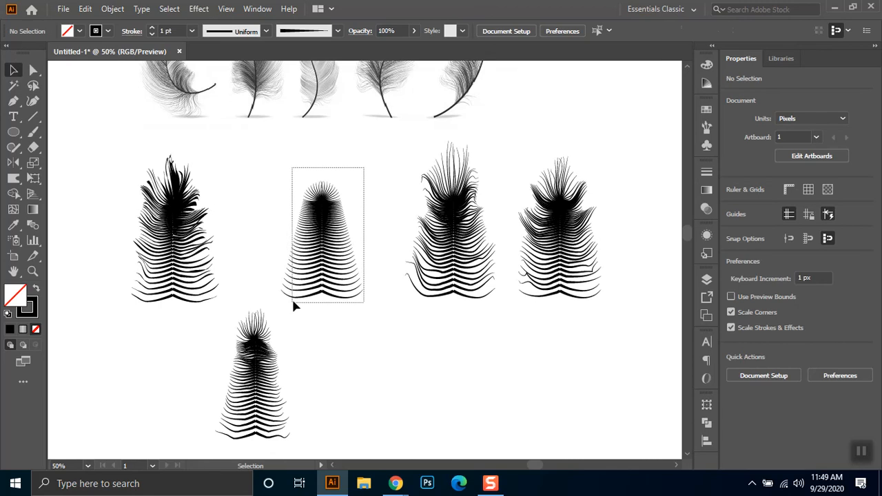
drag(319, 233, 372, 378)
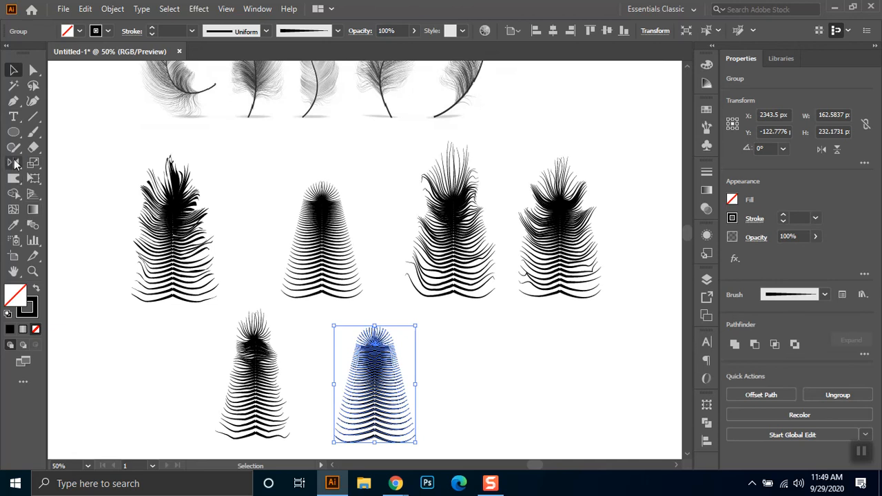
- Warp the second lower-row copy's top fan upward into a pointed crown
click(13, 178)
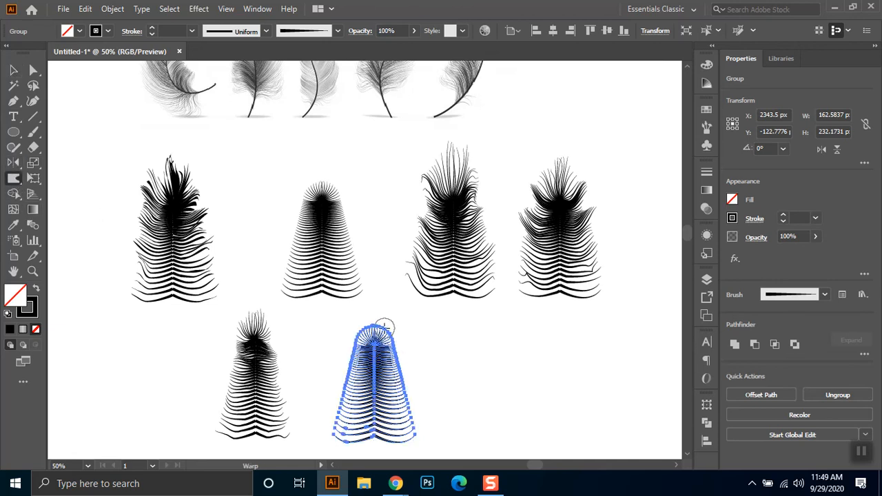
drag(372, 335, 379, 286)
mouse_move(375, 336)
mouse_down()
mouse_move(383, 290)
mouse_move(367, 308)
mouse_move(372, 300)
mouse_up()
drag(371, 336, 360, 320)
- Pull the second lower-row copy's left barbs up and outward from the head to the base
drag(359, 351, 345, 329)
mouse_move(358, 369)
mouse_down()
mouse_move(321, 325)
mouse_move(346, 367)
mouse_move(313, 343)
mouse_move(348, 367)
mouse_move(316, 328)
mouse_move(347, 361)
mouse_move(326, 339)
mouse_up()
drag(354, 390, 323, 371)
mouse_move(343, 421)
mouse_down()
mouse_move(307, 406)
mouse_move(318, 395)
mouse_up()
- Warp the second lower-row copy's right barbs upward and flare them outward
mouse_move(408, 422)
mouse_down()
mouse_move(440, 401)
mouse_move(409, 409)
mouse_move(431, 372)
mouse_move(403, 383)
mouse_move(427, 370)
mouse_move(403, 375)
mouse_move(413, 317)
mouse_up()
mouse_move(399, 392)
mouse_down()
mouse_move(419, 348)
mouse_move(449, 360)
mouse_move(411, 402)
mouse_move(453, 386)
mouse_up()
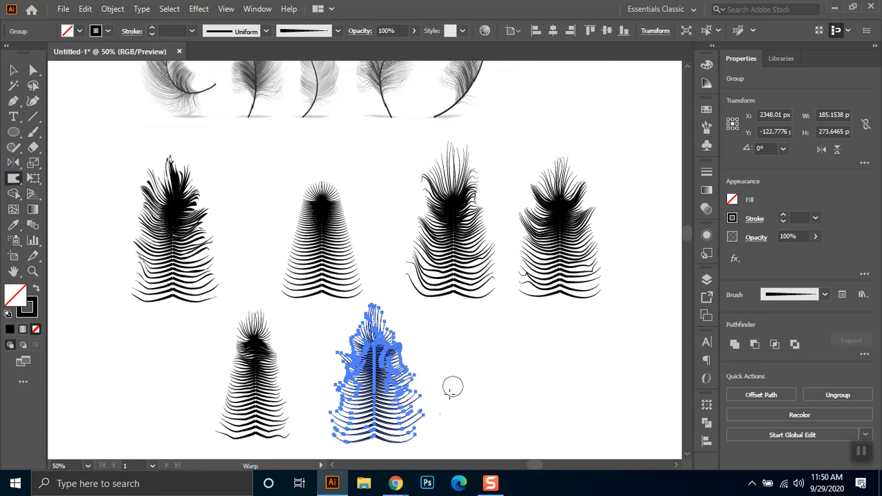
drag(415, 429, 506, 388)
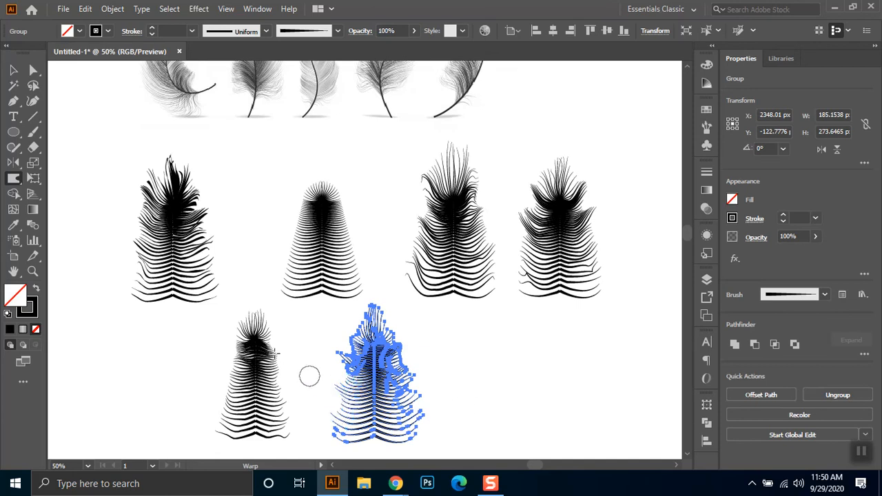
- Flare the same copy's left crown and lower left barbs outward, warp along its spine to the base, and deselect it
mouse_move(353, 344)
mouse_down()
mouse_move(320, 299)
mouse_move(339, 332)
mouse_move(313, 303)
mouse_up()
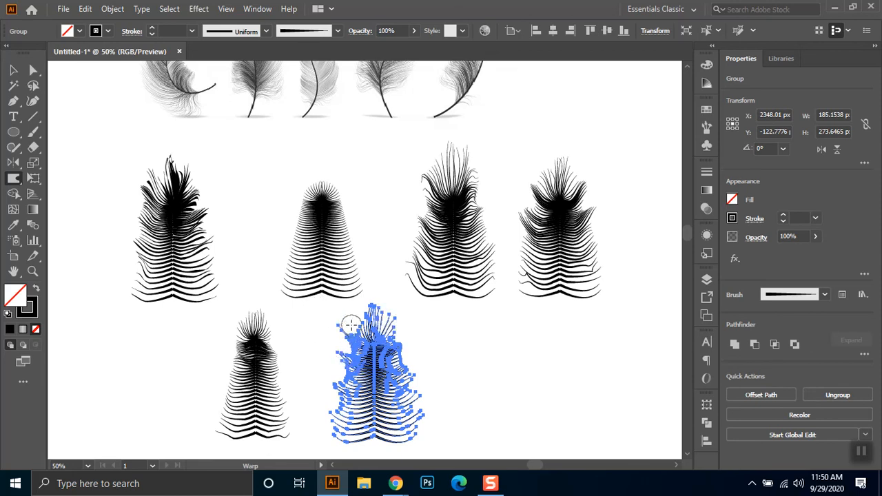
mouse_move(359, 333)
mouse_down()
mouse_move(337, 311)
mouse_move(317, 330)
mouse_up()
drag(337, 402, 304, 371)
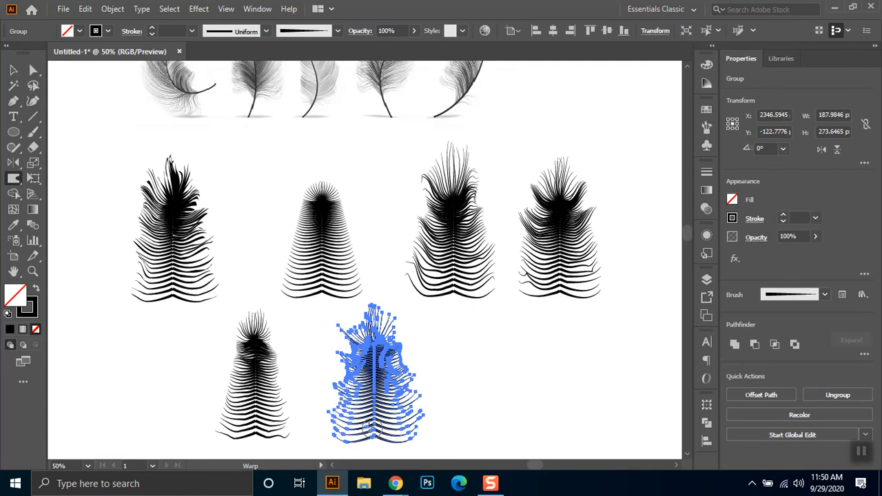
mouse_move(371, 352)
mouse_down()
mouse_move(368, 344)
mouse_move(376, 434)
mouse_up()
click(13, 70)
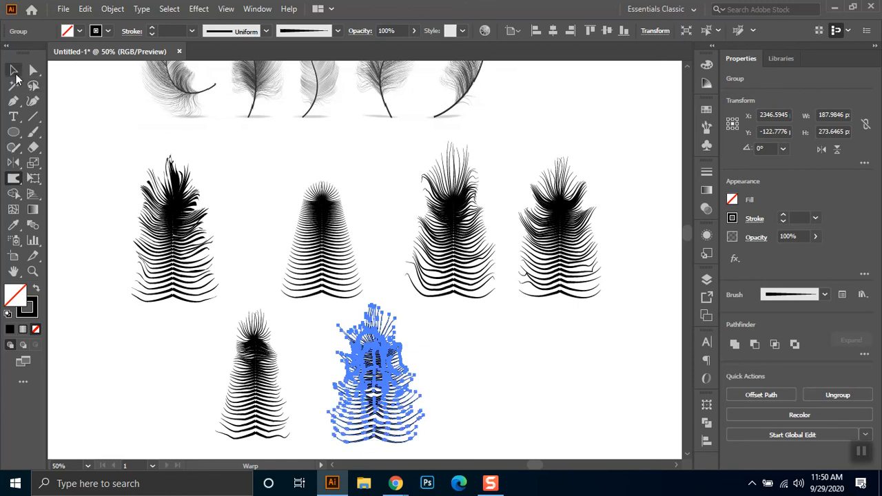
click(476, 362)
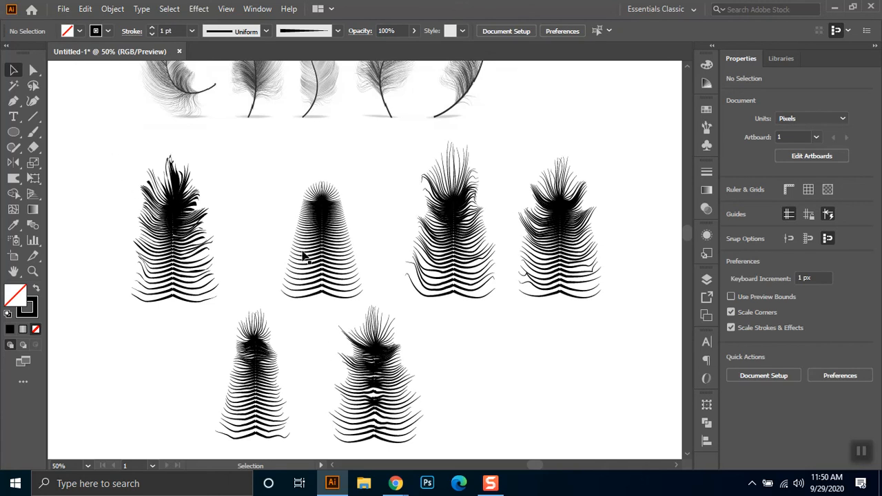
- Duplicate the warped expanded feather to the far right of the lower row
drag(144, 202, 215, 318)
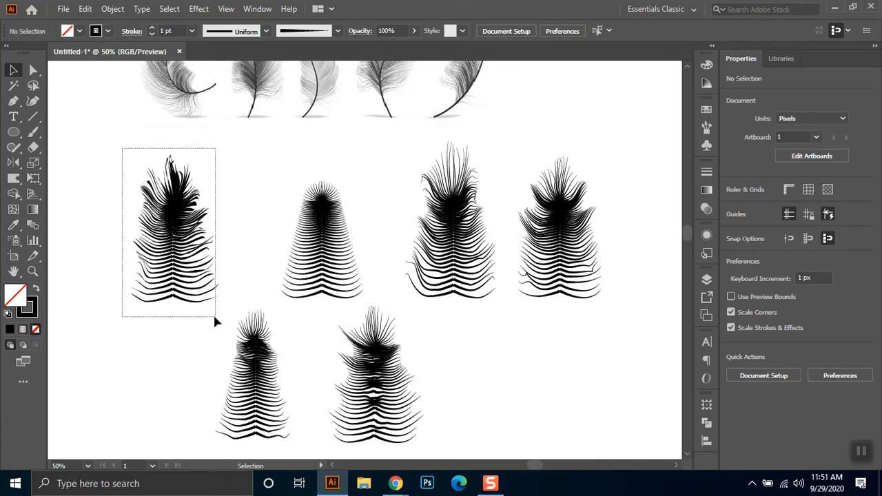
click(180, 213)
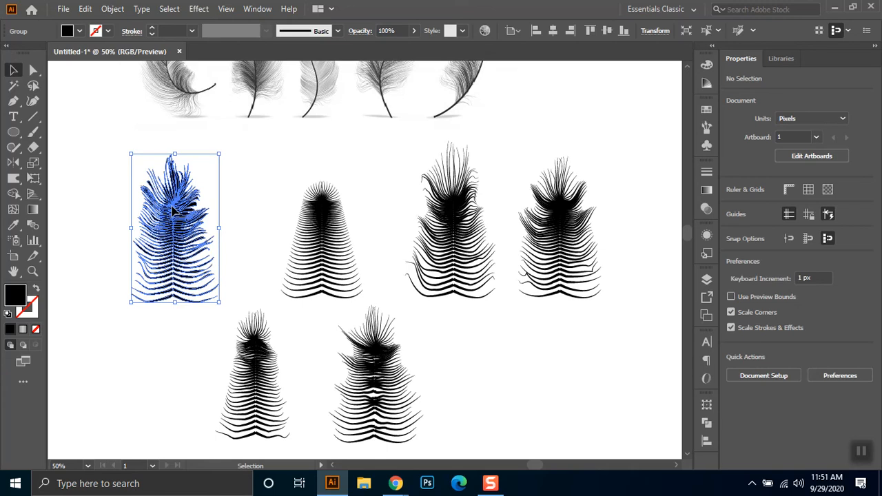
drag(173, 210, 544, 341)
- Show the gradient settings and pick up the multicoloured radial gradient from the finished colour feather as the active fill
click(709, 190)
click(571, 188)
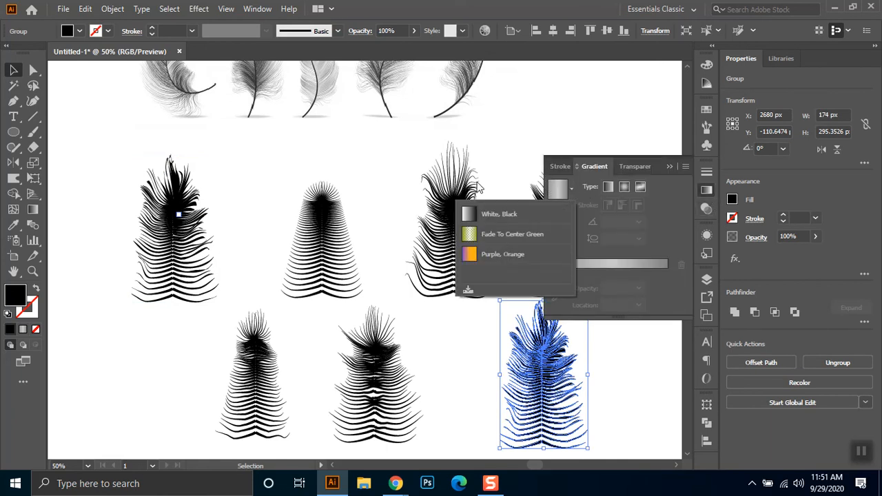
scroll(262, 207, down, 3)
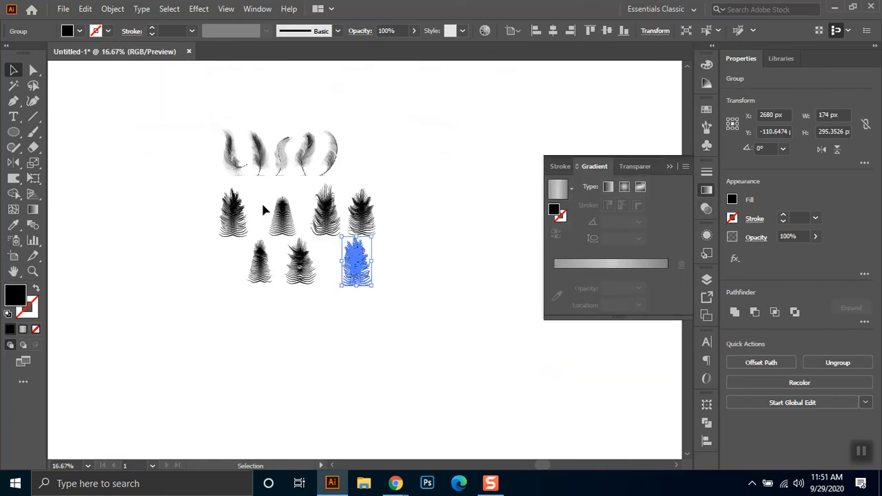
click(413, 296)
scroll(414, 296, down, 1)
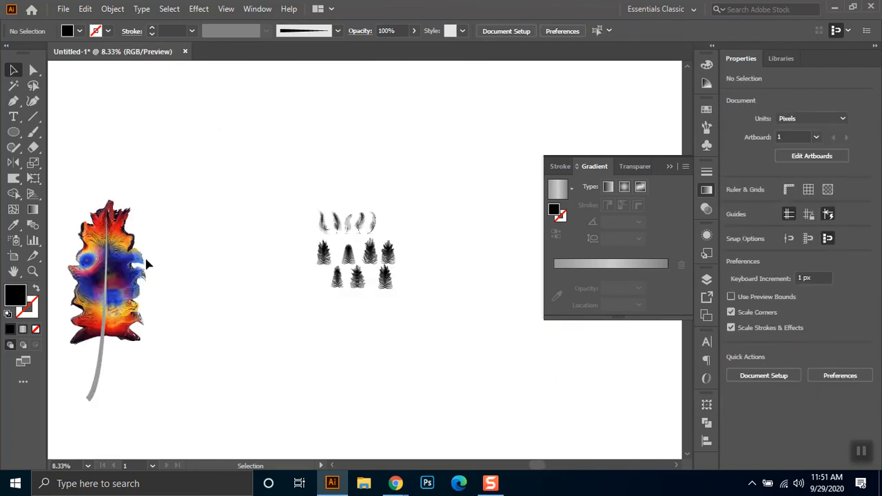
click(106, 276)
click(572, 188)
click(399, 270)
- Fill the far-right lower-row feather copy with the multicoloured radial gradient and deselect it
scroll(399, 270, up, 2)
scroll(327, 323, up, 3)
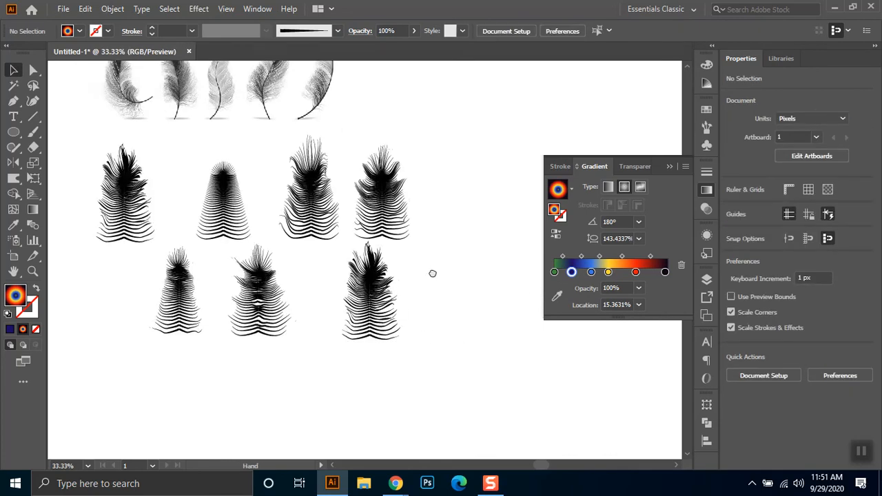
scroll(247, 267, down, 1)
drag(244, 191, 332, 222)
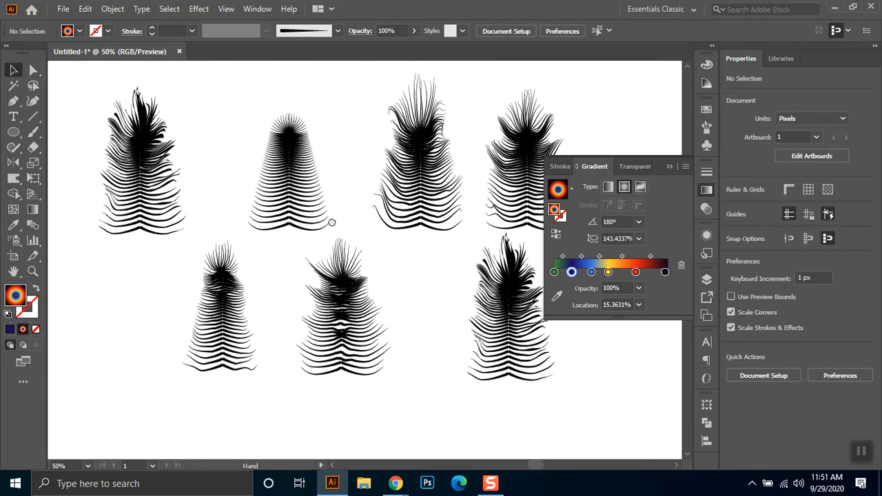
click(510, 300)
click(558, 189)
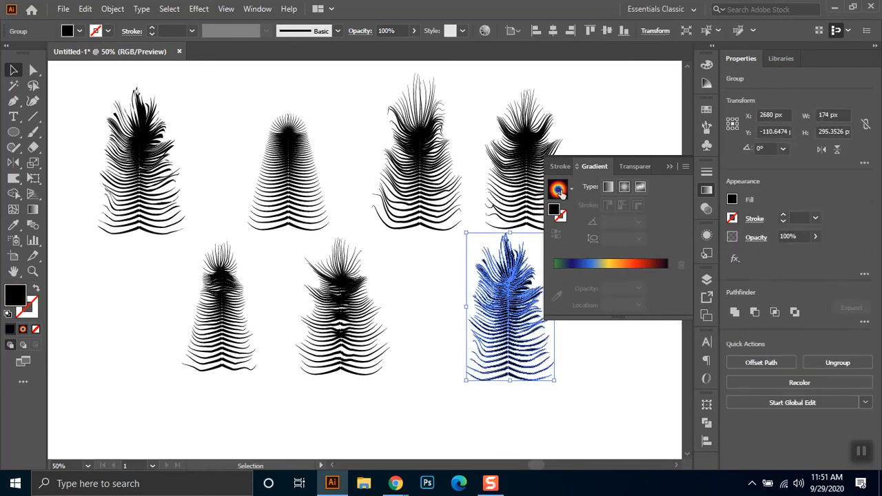
click(651, 372)
drag(497, 311, 441, 286)
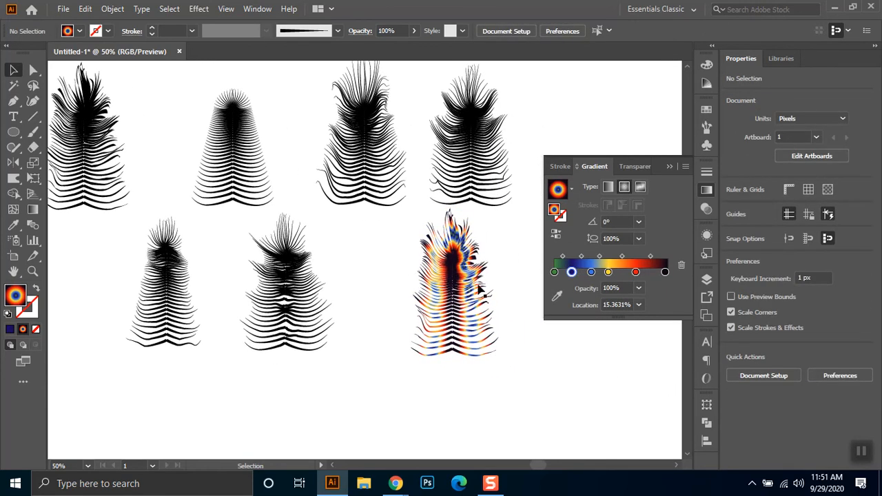
- Stretch one radial gradient across the whole coloured feather, from its centre straight down to its base, and deselect it
drag(484, 265, 402, 381)
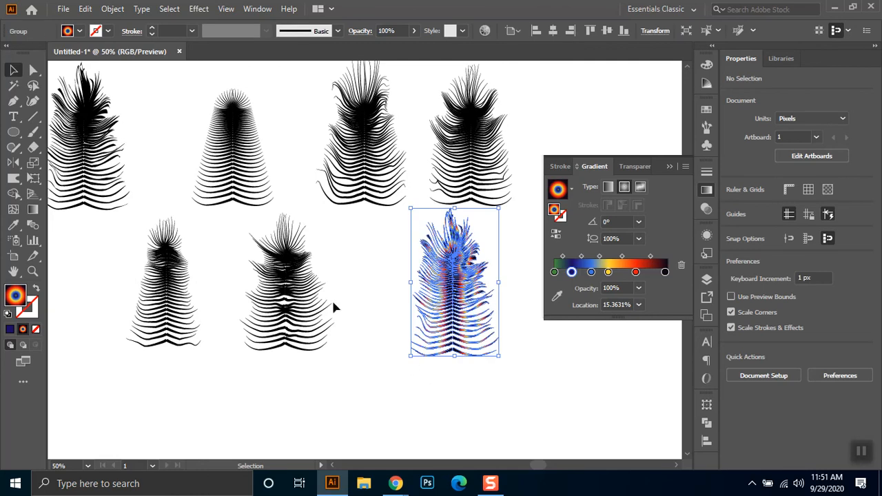
click(32, 209)
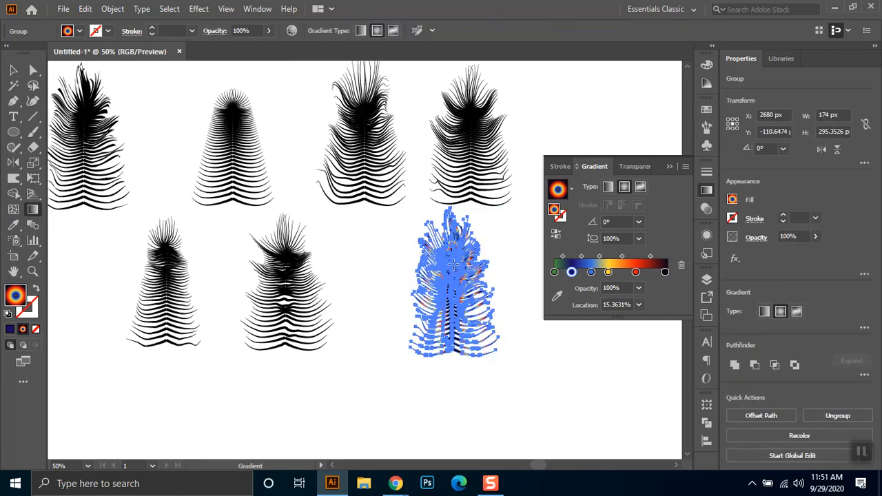
drag(452, 281, 454, 352)
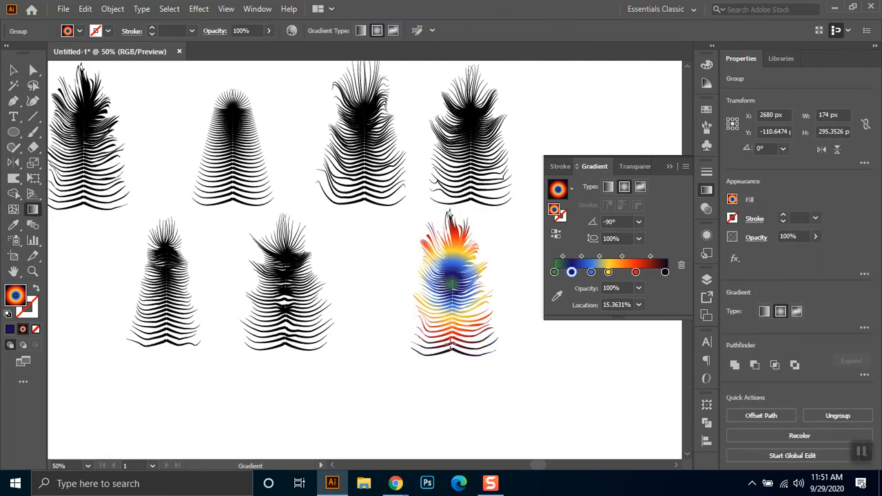
click(14, 69)
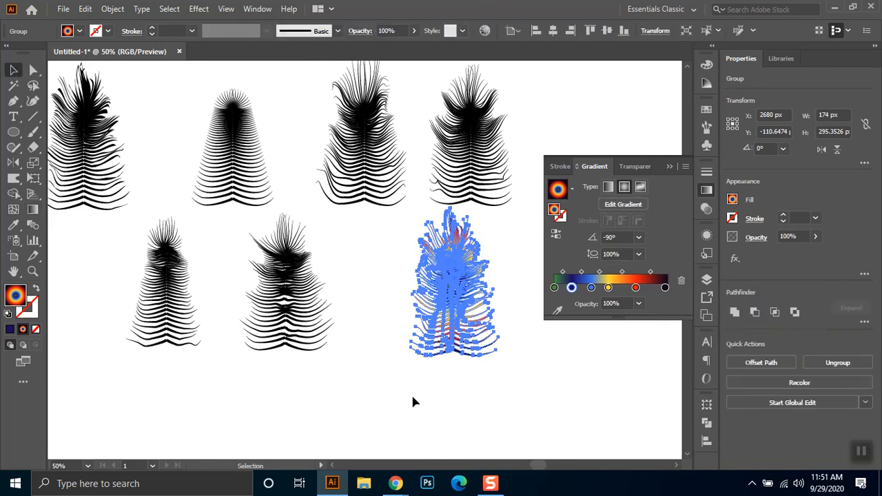
click(516, 375)
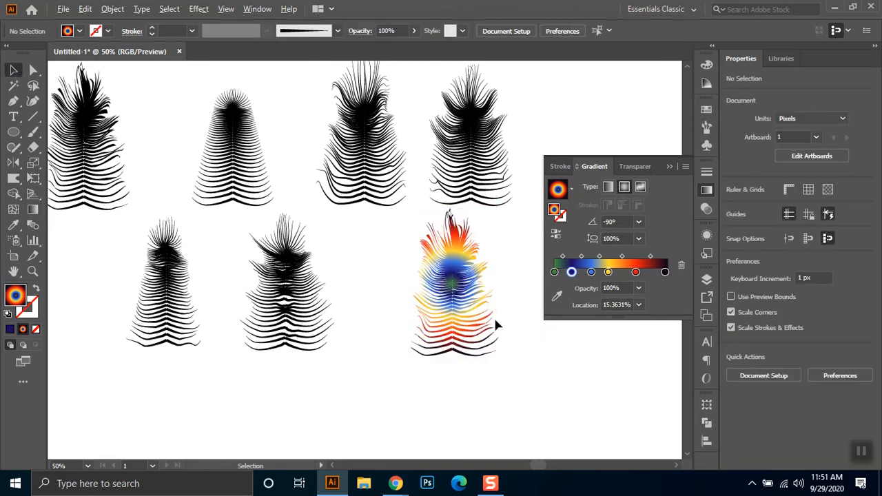
- Move the coloured feather onto the matching black feather at the left end of the upper row
drag(502, 232, 418, 373)
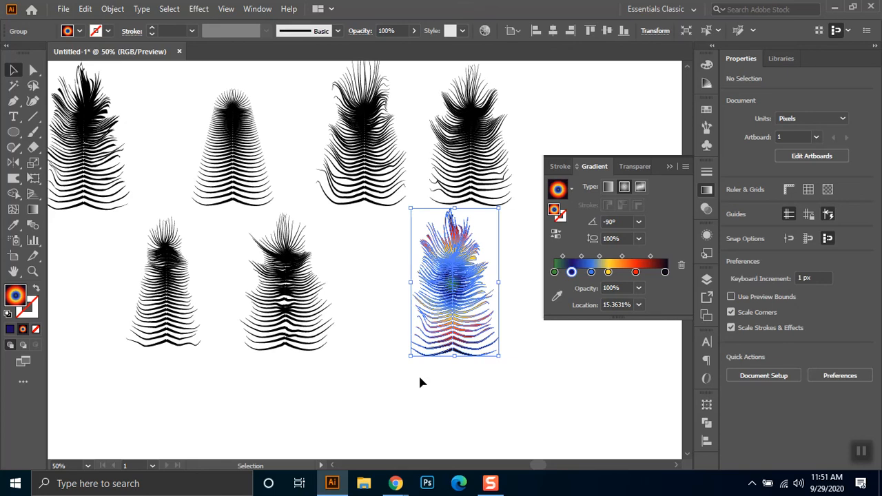
click(105, 121)
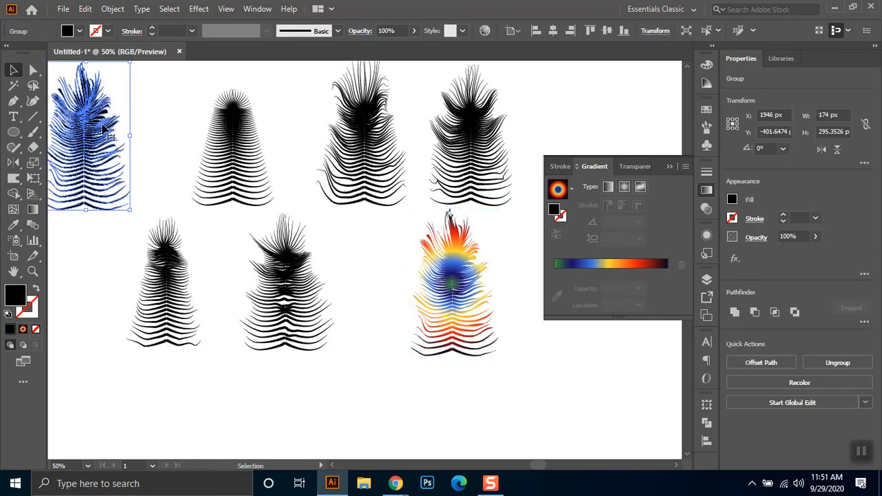
drag(472, 279, 104, 138)
drag(172, 118, 344, 200)
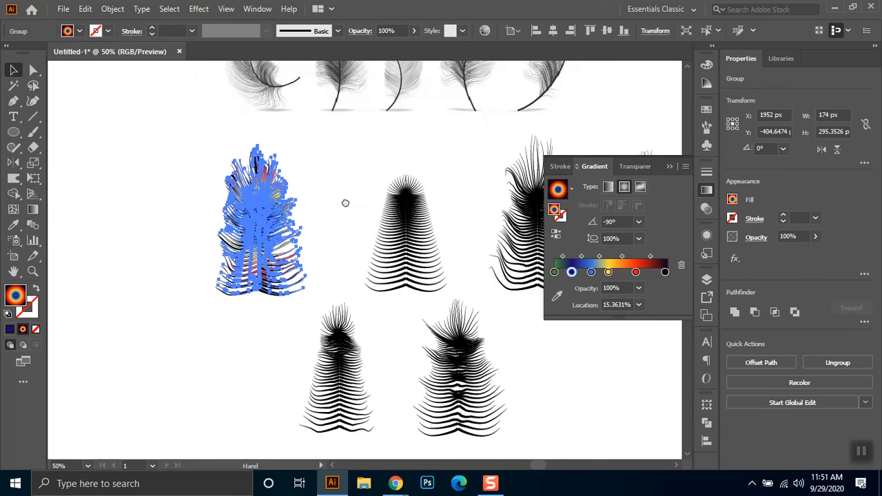
- Nudge the coloured feather slightly left and down over the black feather beneath it, and deselect it
click(309, 236)
click(272, 210)
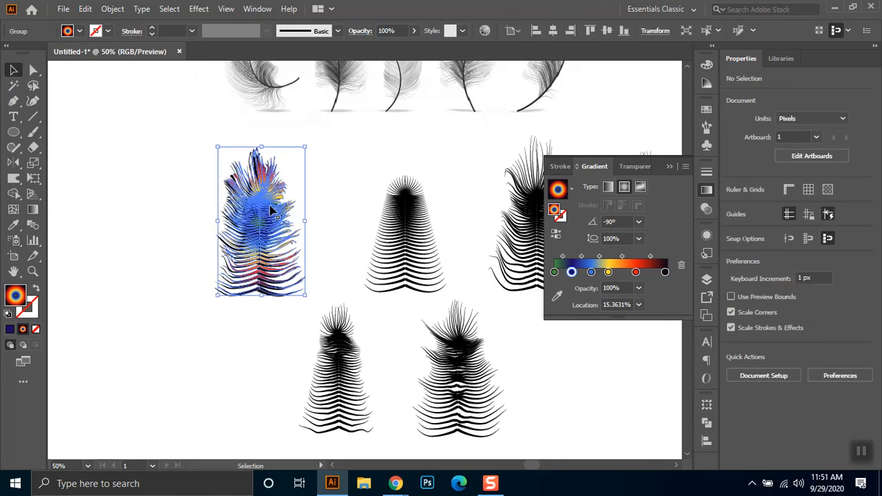
key(Down)
key(Left)
key(Left)
key(Left)
key(Down)
click(322, 190)
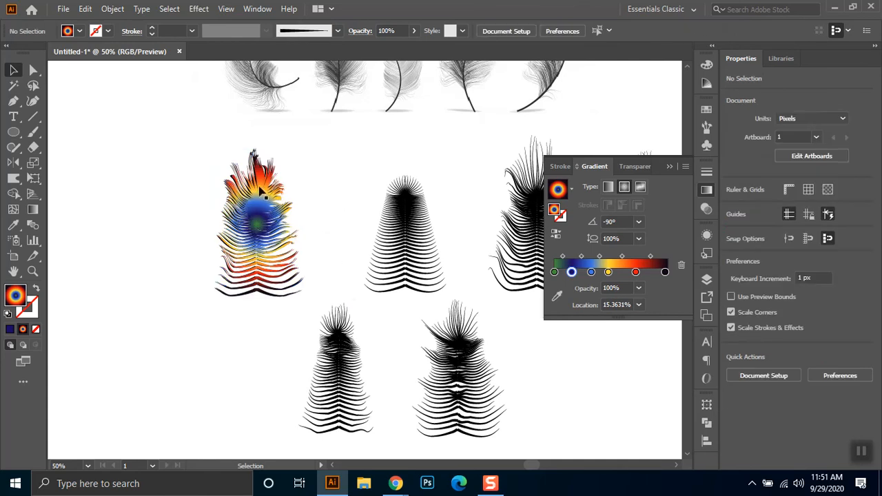
click(276, 216)
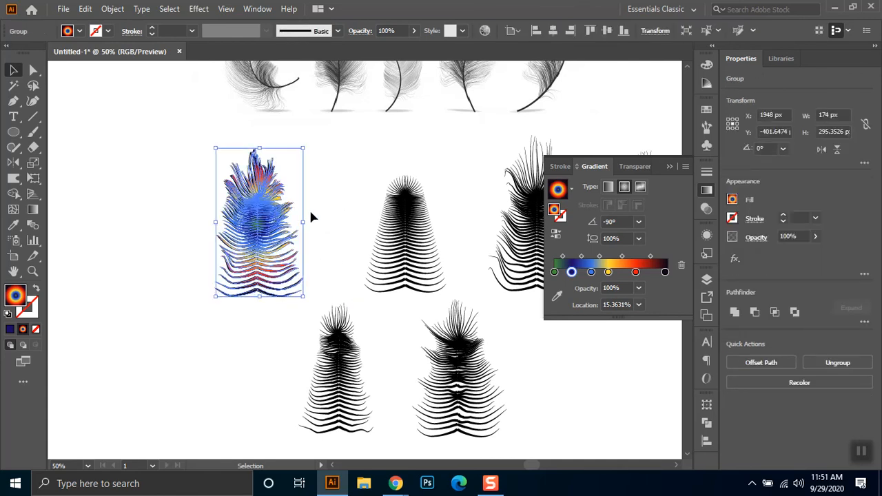
click(310, 210)
- Fill the first lower-row feather with the multicoloured gradient and switch the gradient type to linear
click(329, 376)
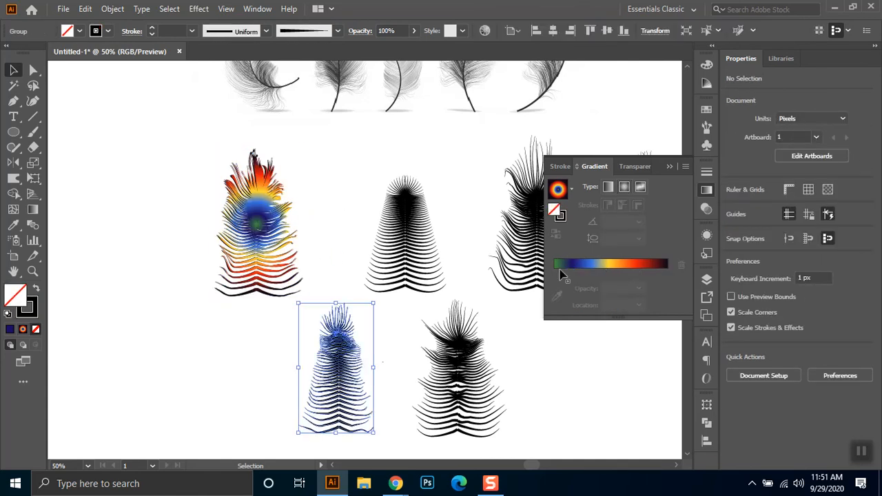
click(558, 189)
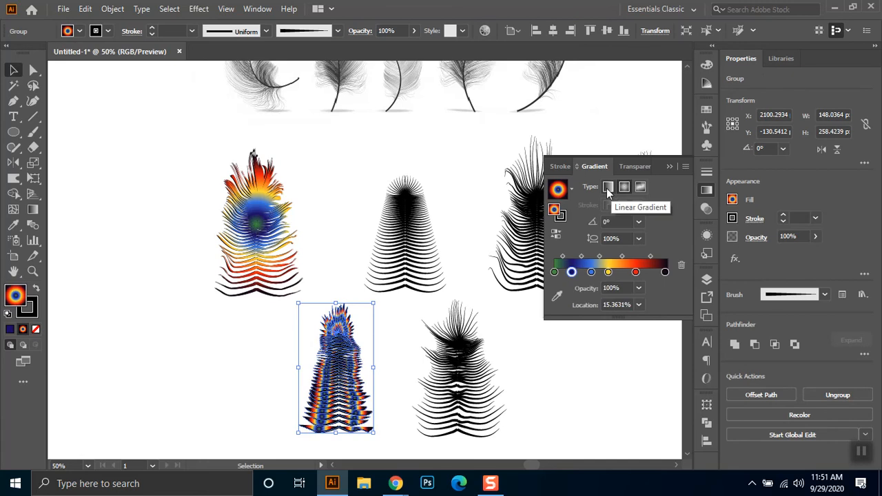
click(607, 187)
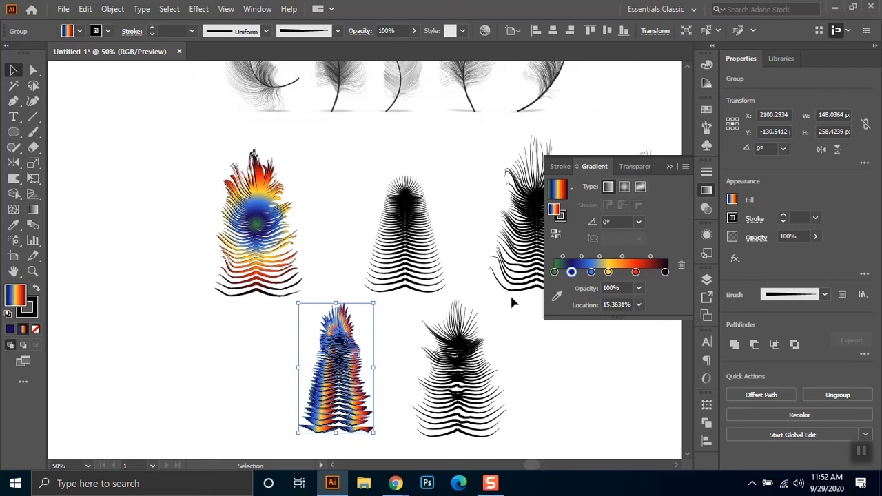
- Run the linear gradient down the feather at -90°, and move the feather about 81 px left and 21 px up
click(32, 208)
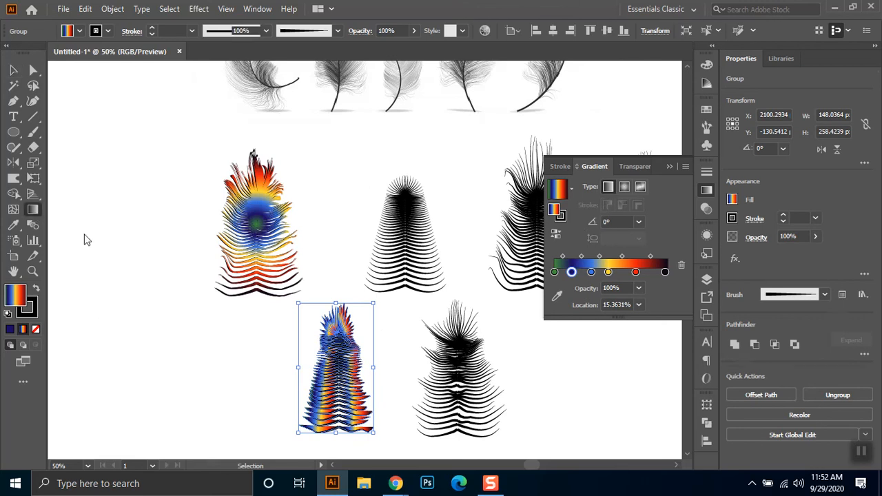
drag(340, 426, 339, 428)
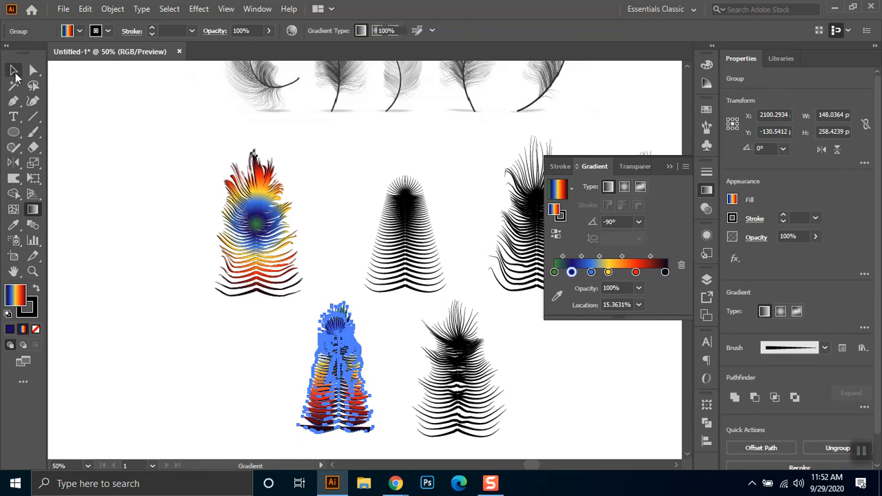
click(14, 70)
click(353, 399)
drag(348, 408, 320, 370)
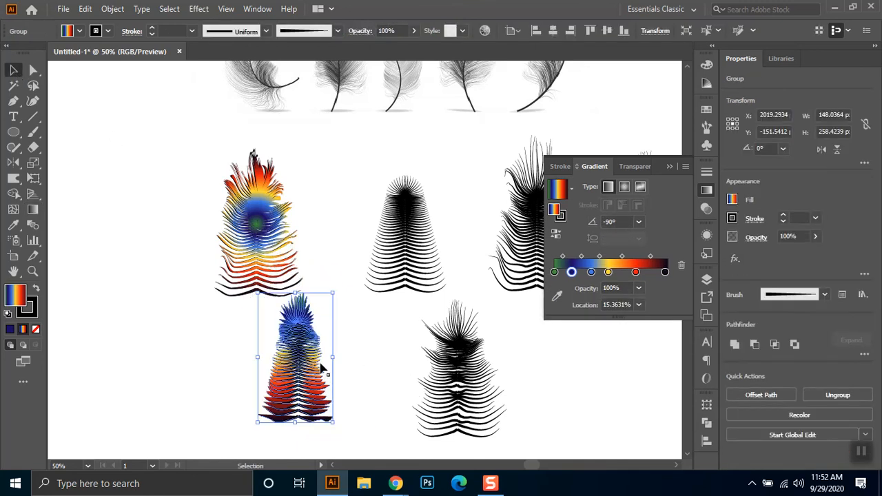
- Try removing the black stroke from the gradient-filled lower-row feather, and undo the stroke removal
click(79, 31)
click(8, 53)
click(359, 204)
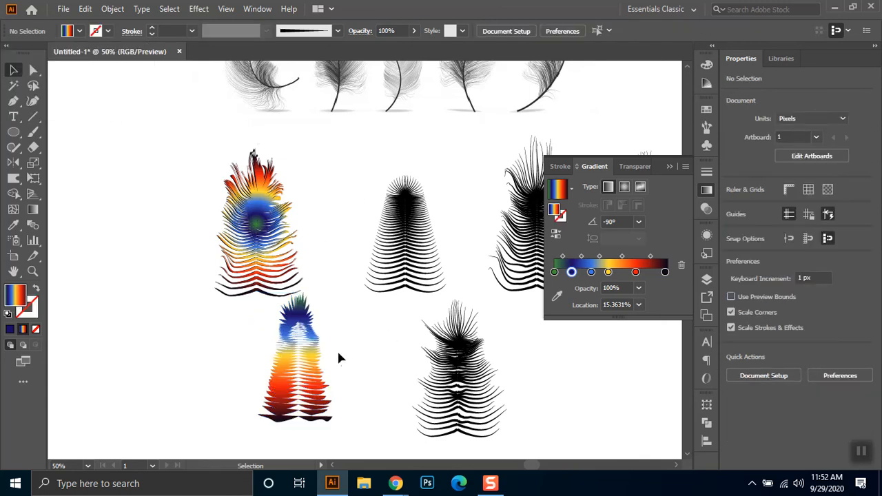
key(ctrl+z)
- Swap the lower-row feather's fill and stroke, set its fill to none, and deselect it
drag(352, 328, 265, 409)
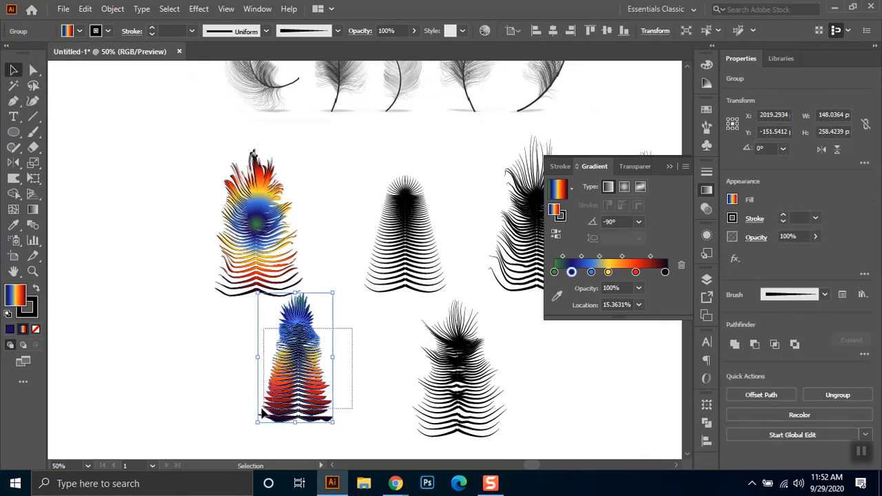
click(66, 31)
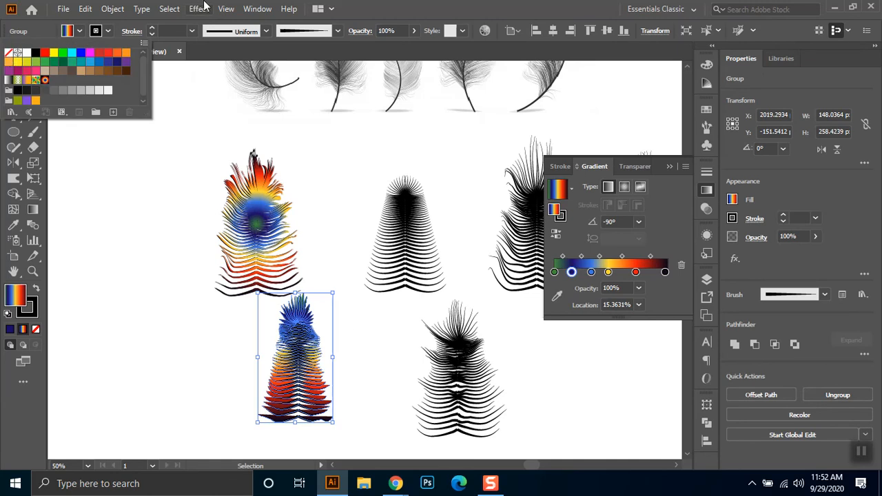
click(37, 290)
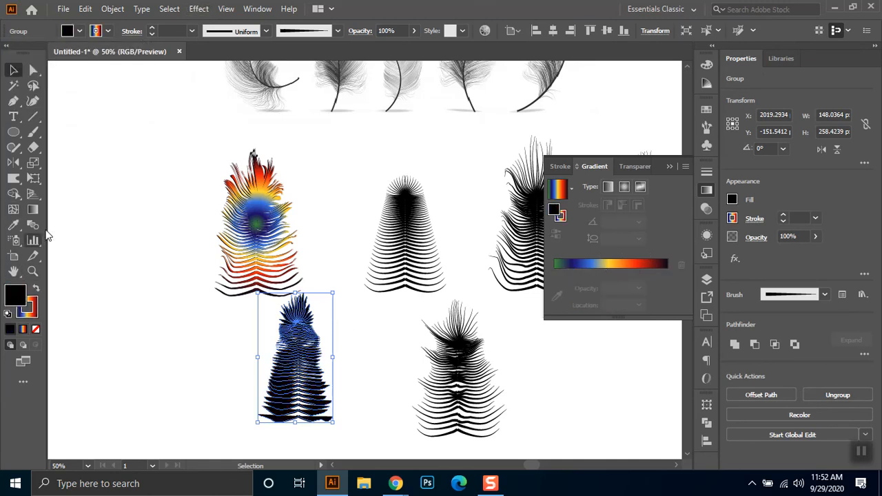
click(73, 32)
click(8, 53)
click(225, 356)
- Expand the appearance of the unfilled lower-row feather to turn its brush strokes into shapes
click(324, 345)
click(113, 9)
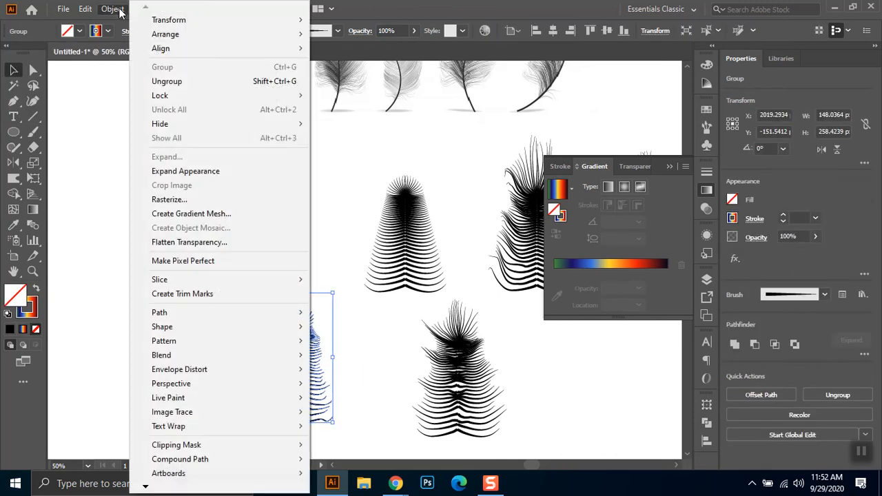
click(189, 170)
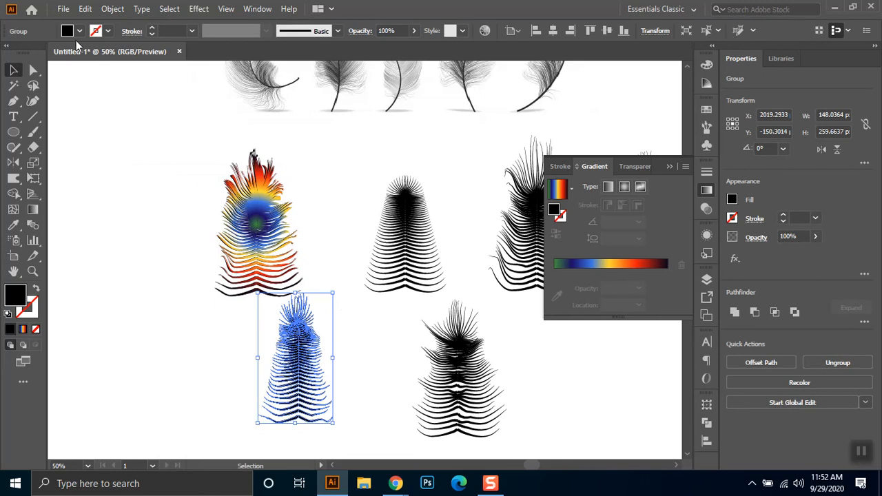
- Give the expanded lower-row feather no fill and a multicoloured linear gradient stroke, and deselect it
click(36, 289)
click(32, 309)
click(23, 329)
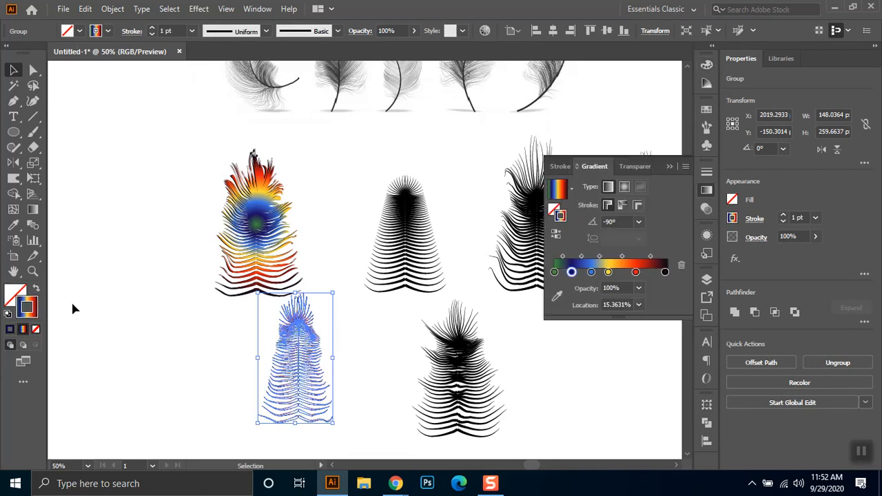
click(328, 391)
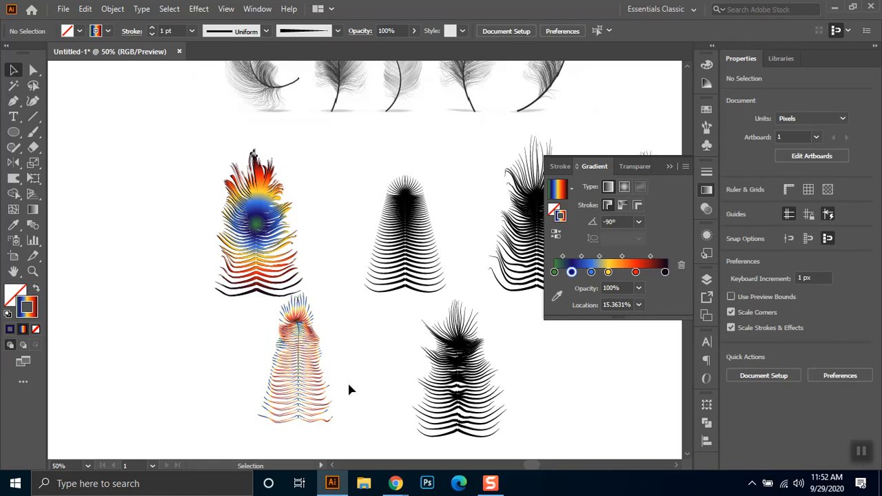
- Try to adjust the lower-row feather's stroke gradient with the Gradient tool
click(292, 374)
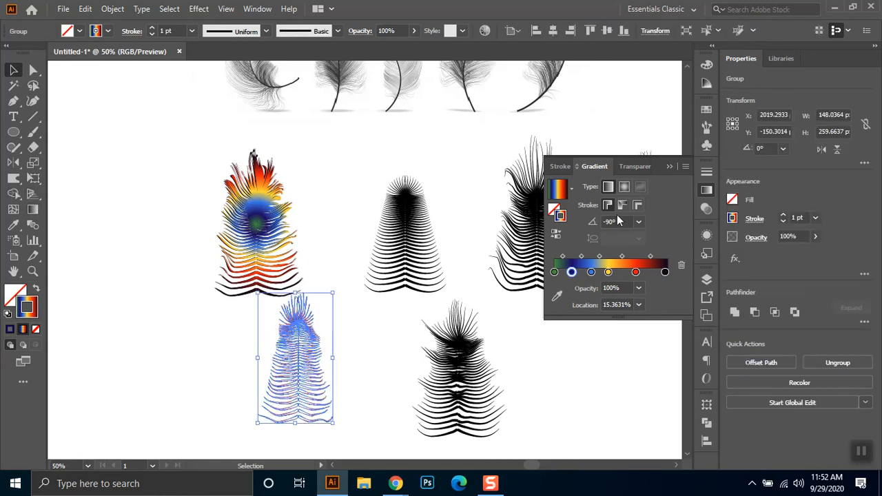
click(33, 208)
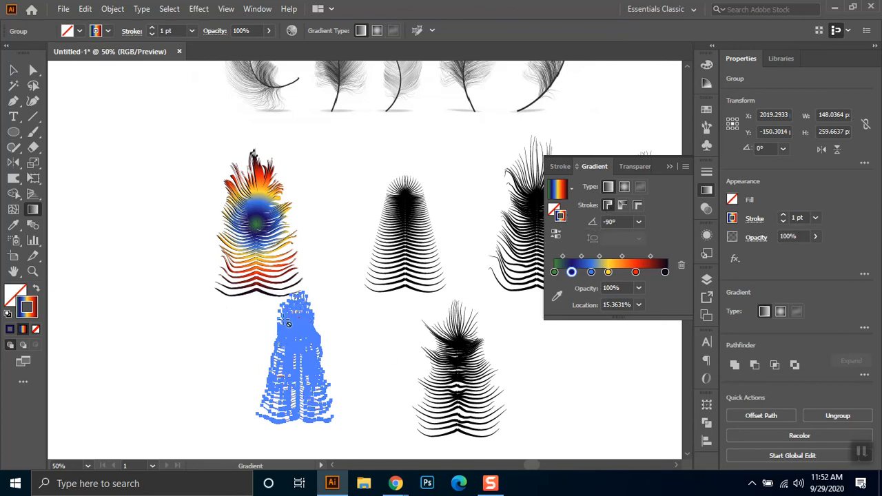
click(13, 70)
click(391, 341)
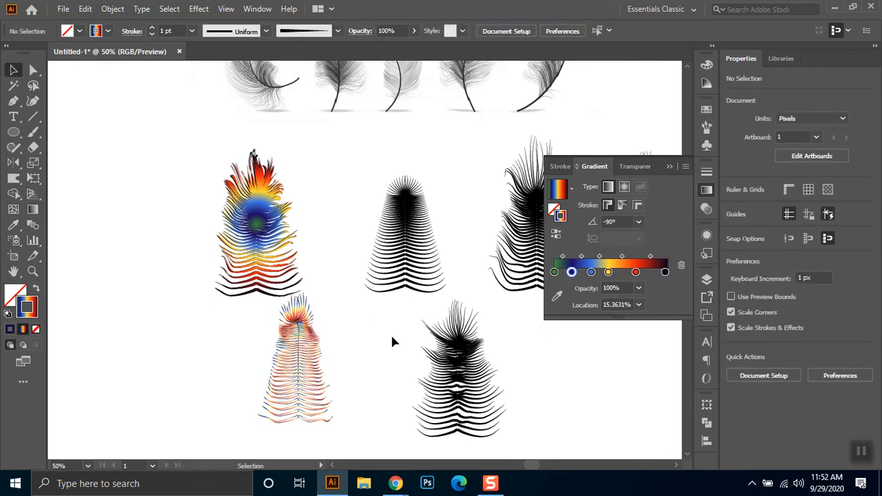
- Expand the gradient-stroked lower-row feather with both Fill and Stroke enabled
scroll(300, 365, up, 1)
click(289, 306)
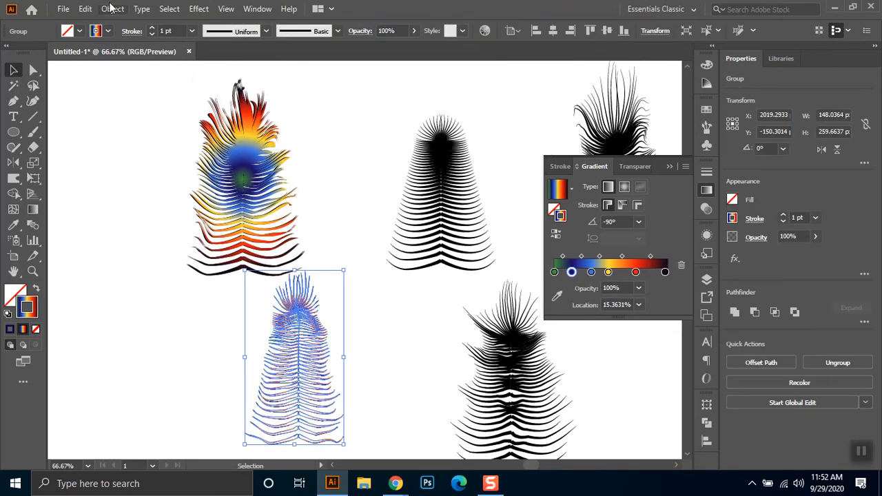
click(112, 9)
click(198, 158)
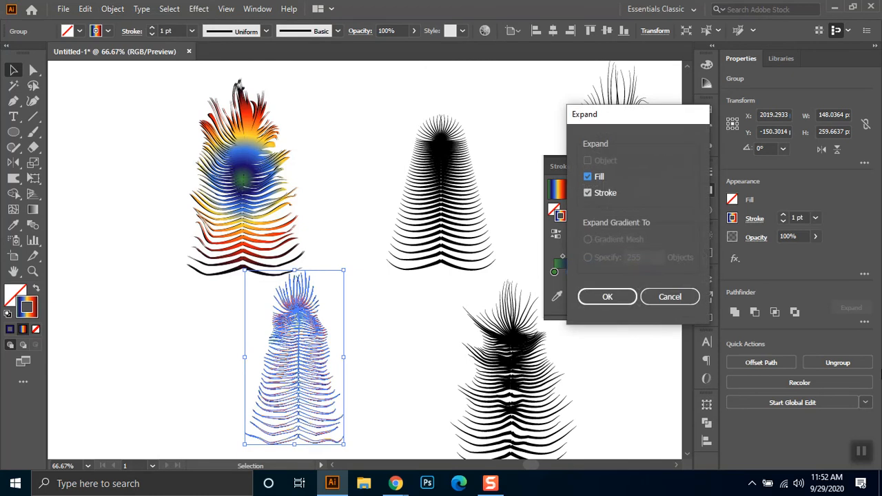
click(609, 297)
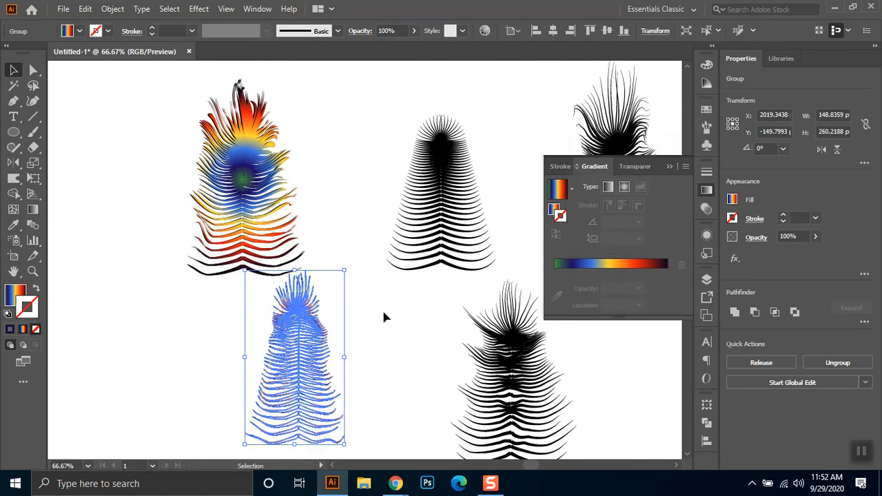
- Try to run the linear gradient vertically along the expanded lower-row feather with the Gradient tool, and deselect it
click(336, 338)
click(313, 319)
click(33, 210)
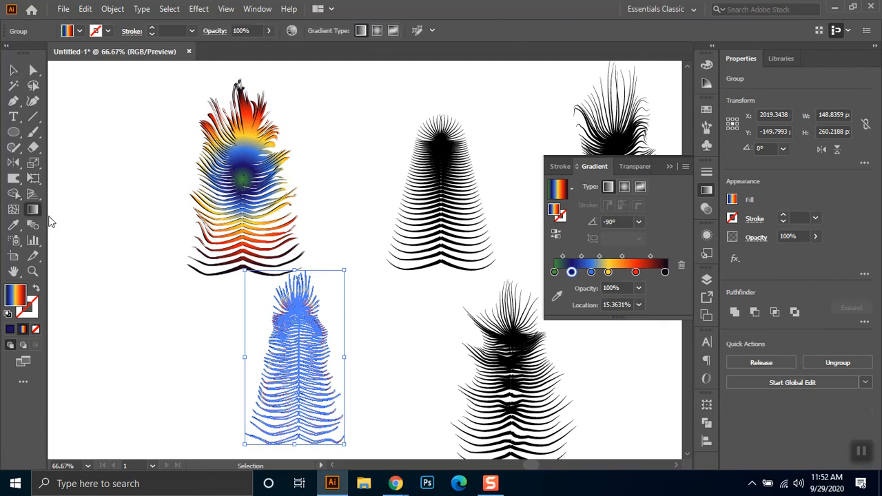
drag(303, 442, 302, 441)
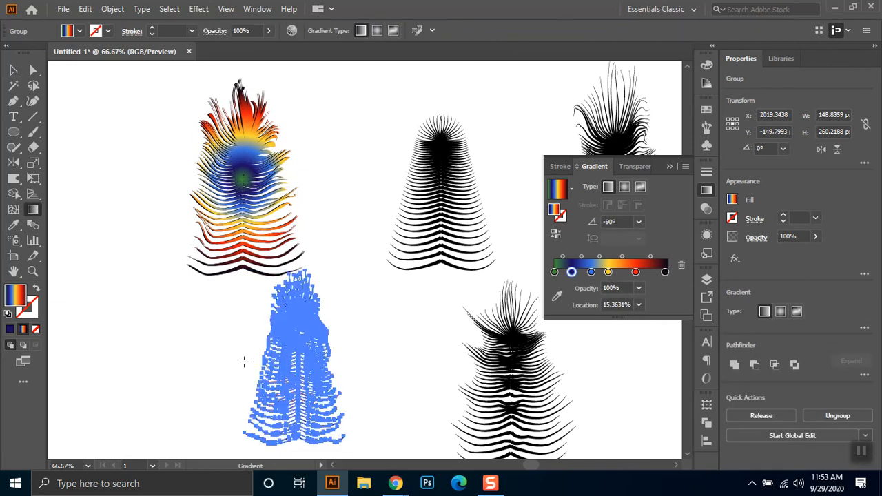
click(13, 70)
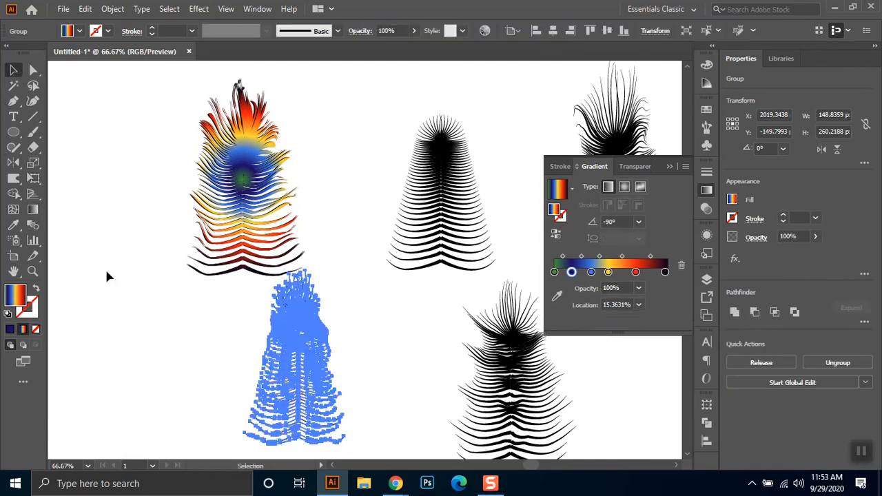
click(106, 275)
scroll(319, 423, up, 1)
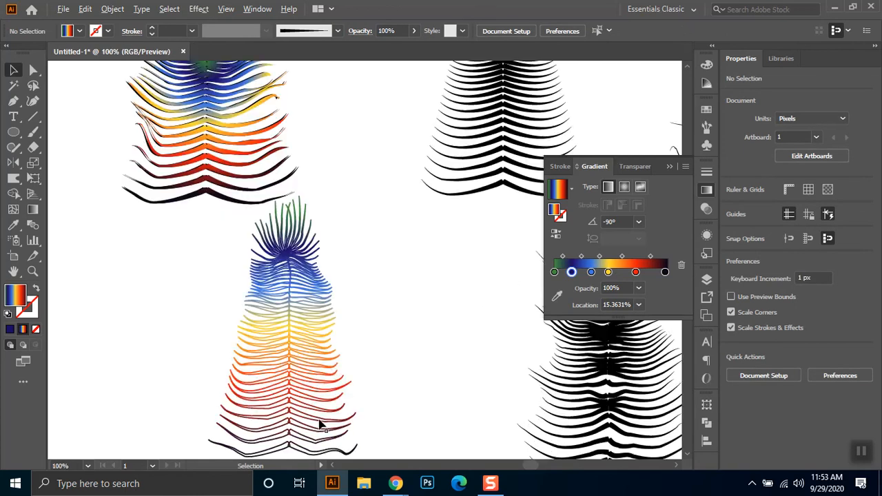
- Return the lower-row feather to its black-filled shapes and fill them with the multicoloured linear gradient
click(330, 389)
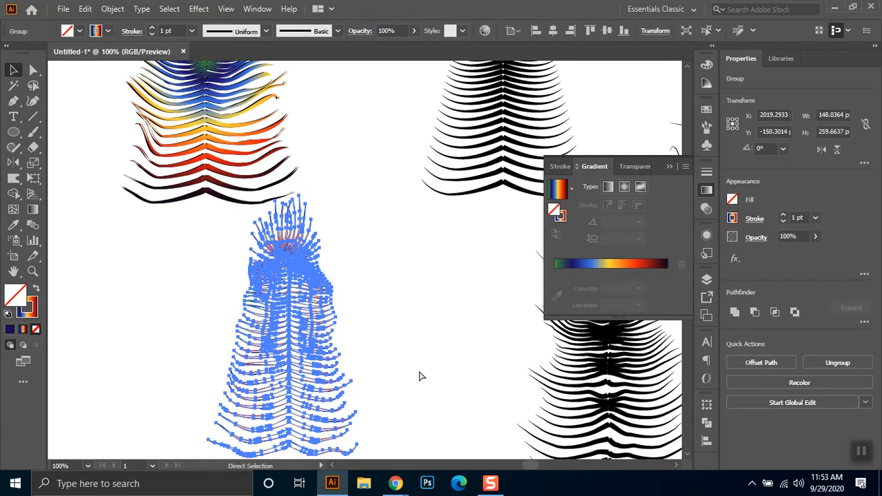
key(shift+x)
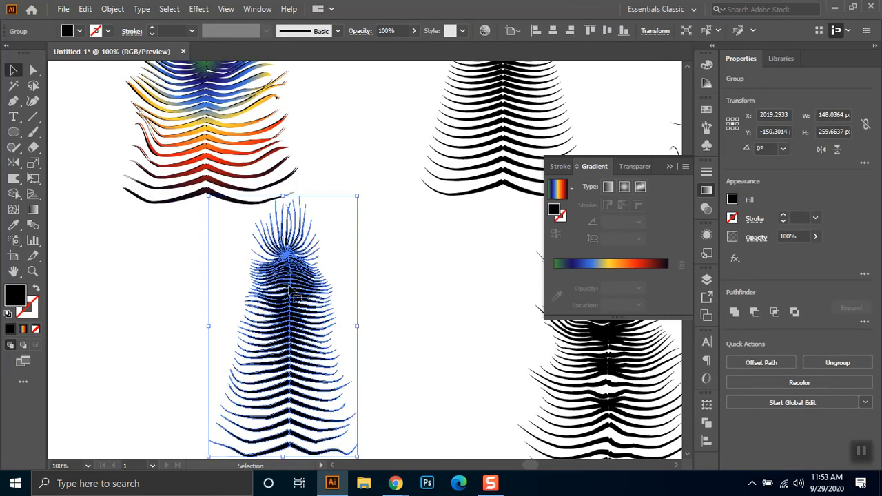
click(559, 189)
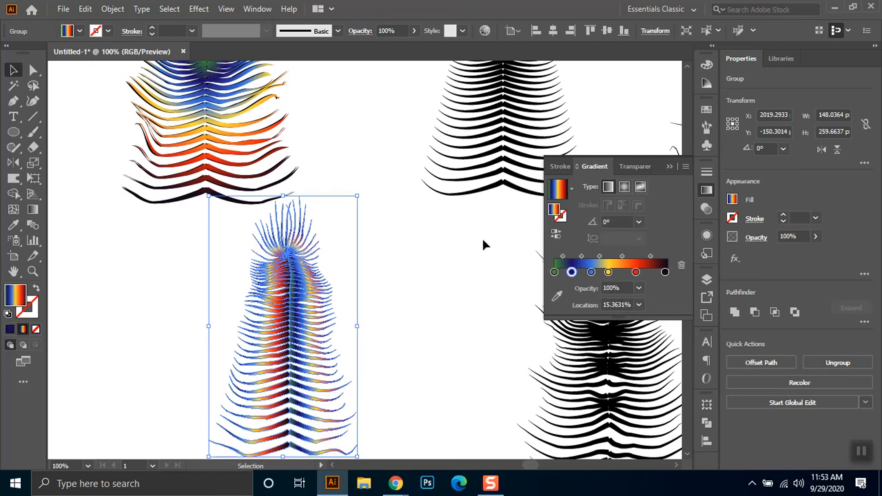
- Run the lower-row feather's fill gradient straight down from tip to base at -90° with the Gradient tool, and deselect it
click(32, 209)
drag(291, 209, 291, 458)
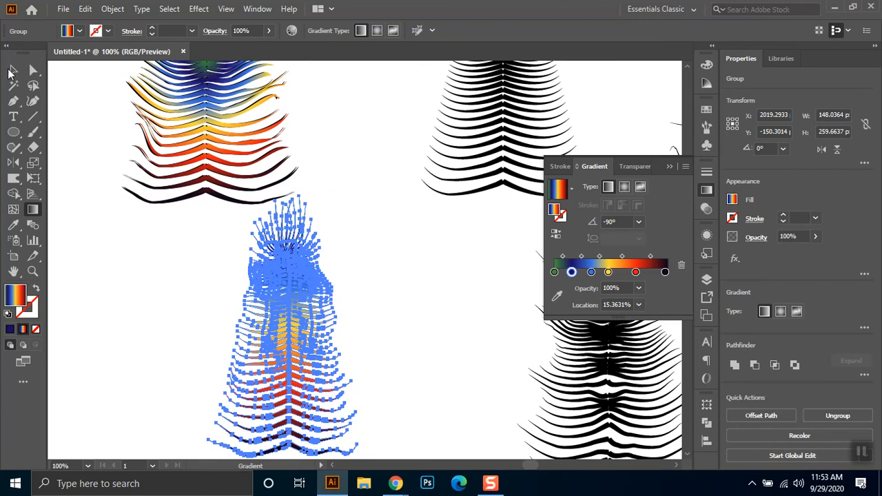
click(12, 72)
click(338, 380)
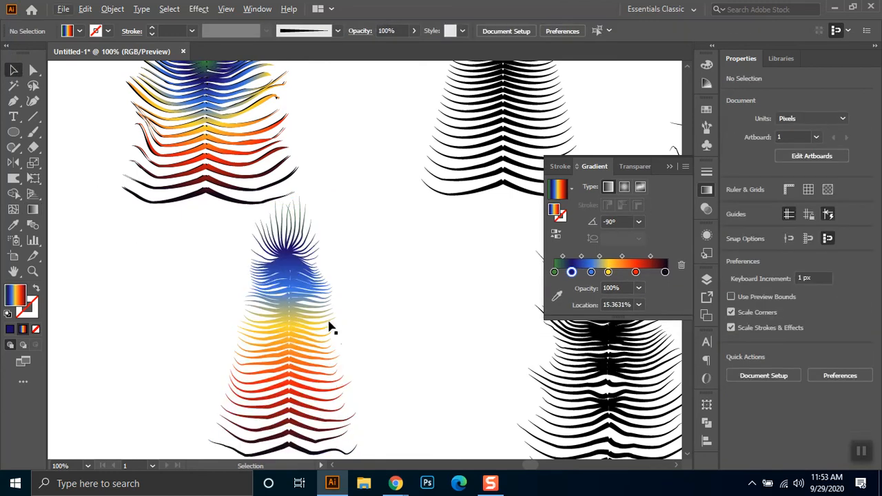
- Move the linear-gradient feather on top of the radial-gradient feather in the row above, lining up their centre lines
drag(313, 318, 370, 335)
click(362, 341)
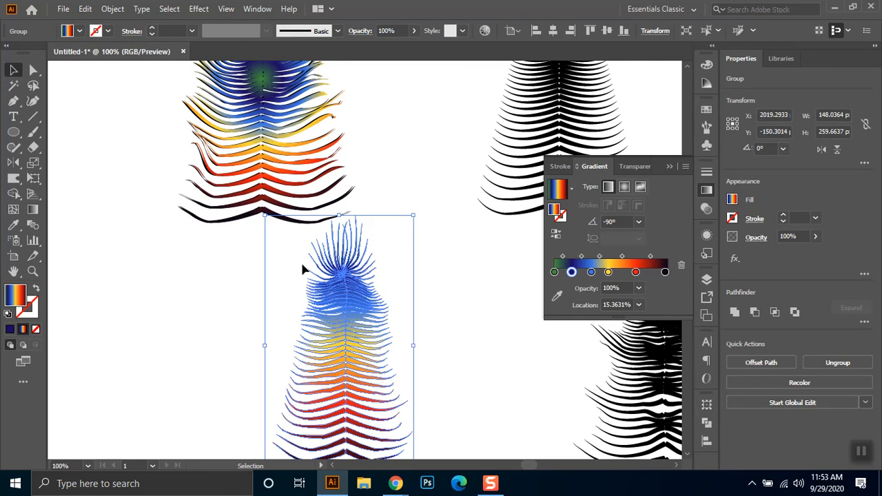
drag(338, 321, 262, 187)
click(368, 158)
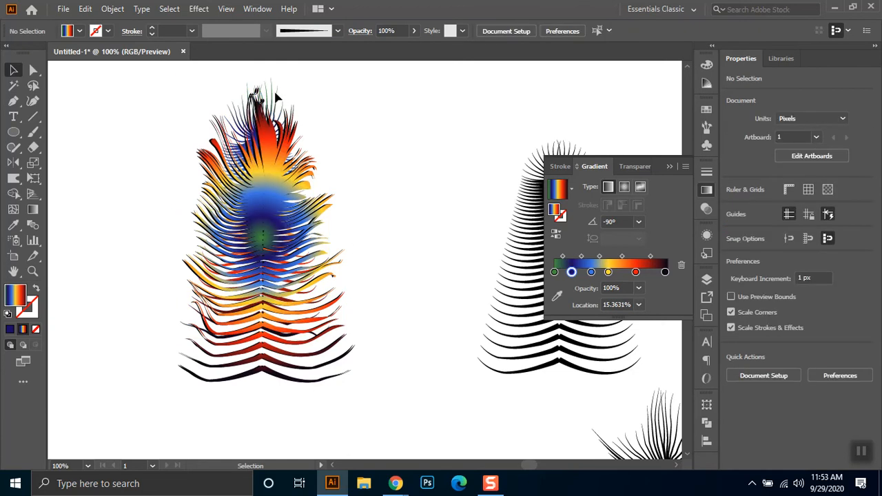
- Bring the linear-gradient feather to the front and stretch it down to the base of the feather beneath, about 297 px tall
click(280, 102)
key(ctrl+shift+])
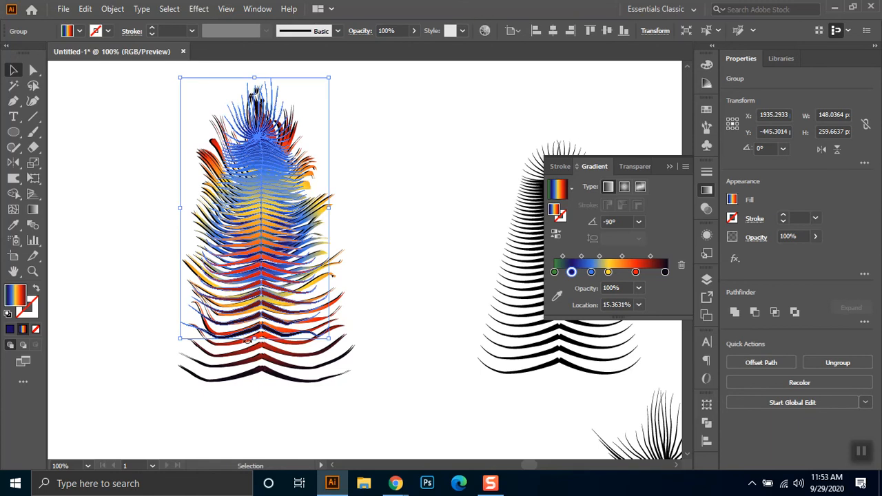
drag(256, 338, 265, 375)
click(388, 271)
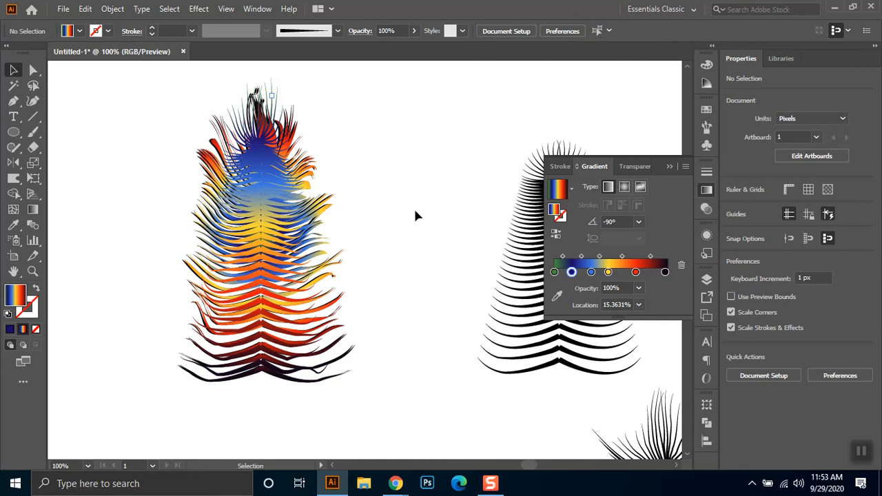
- Change the front feather's fill to a radial gradient and redirect it to about -45° with the Gradient tool
scroll(415, 216, down, 2)
click(332, 185)
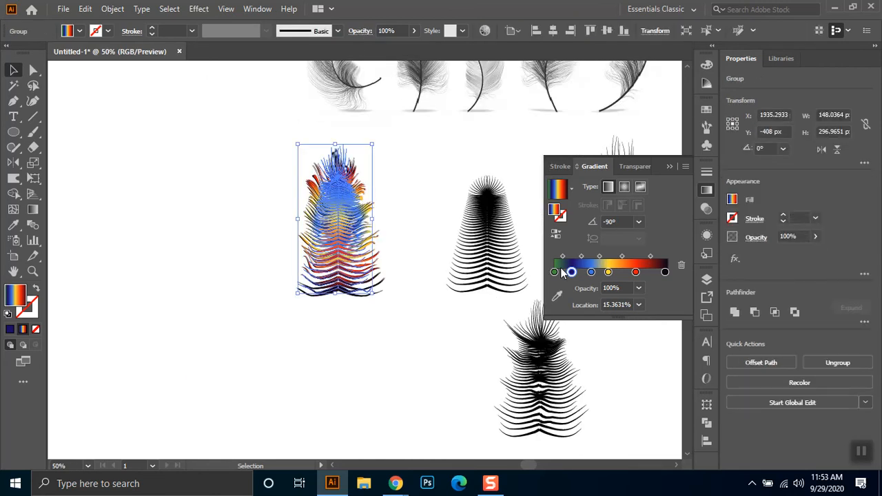
click(622, 188)
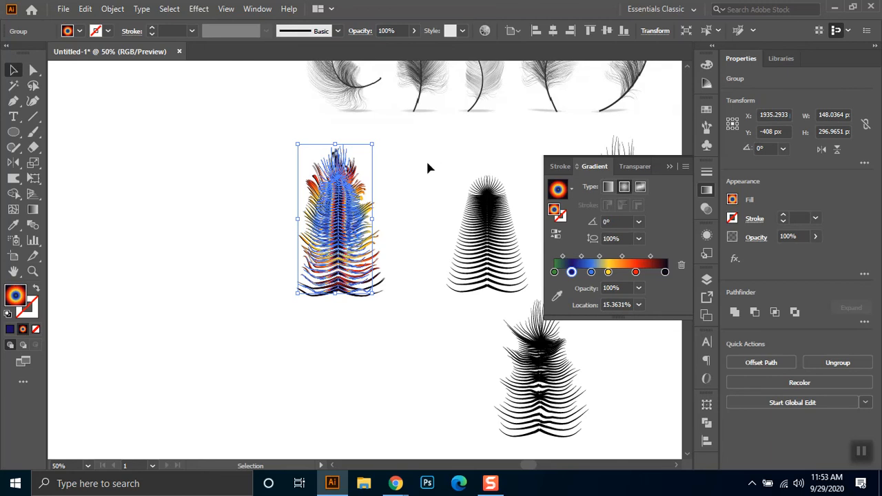
click(33, 210)
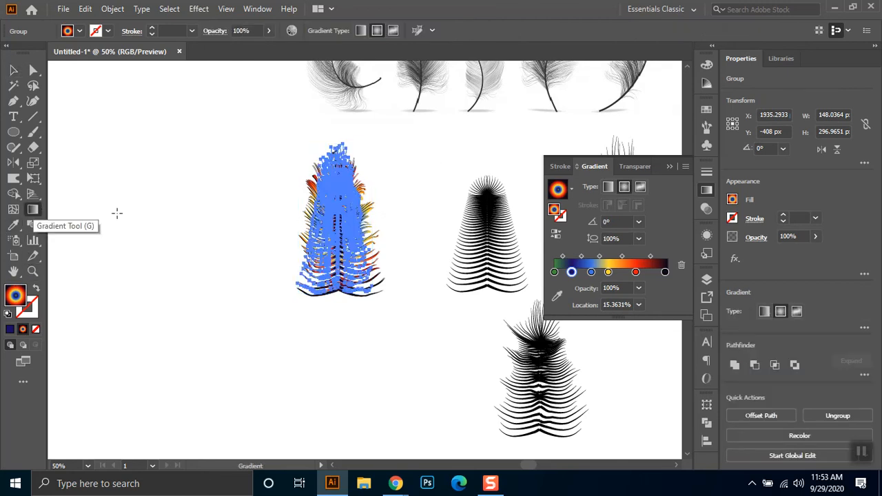
click(363, 264)
click(13, 70)
click(391, 290)
scroll(391, 289, up, 2)
- Set the front radial-gradient feather's blending mode to Screen and deselect it
click(305, 195)
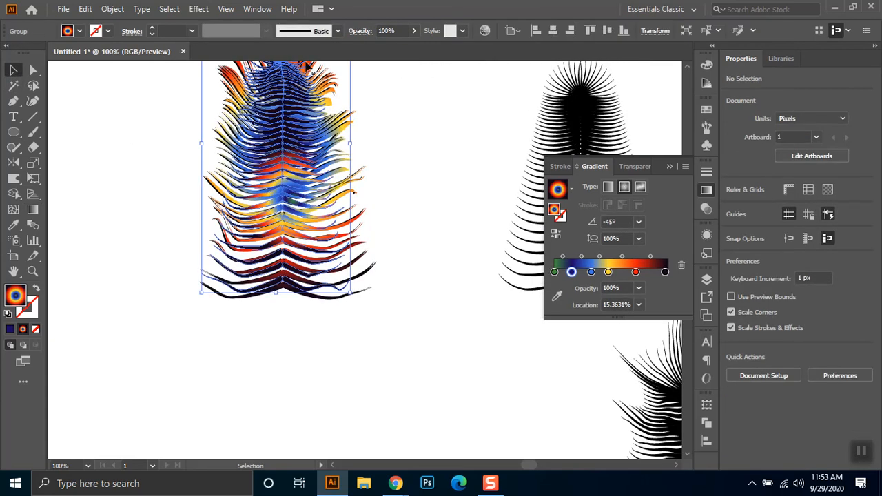
click(355, 33)
click(251, 56)
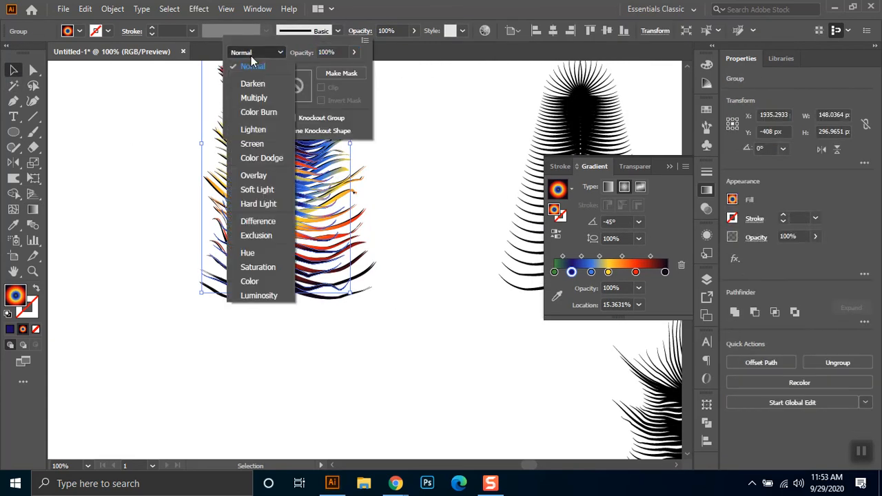
click(267, 143)
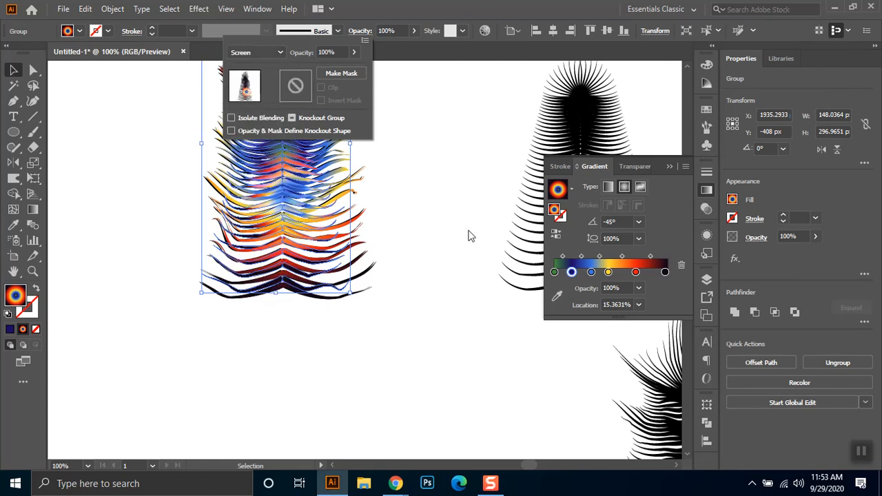
click(455, 185)
- Move the lower-row warped black feather onto the coloured feather stack and bring it to the front
scroll(457, 184, down, 2)
drag(472, 150, 403, 227)
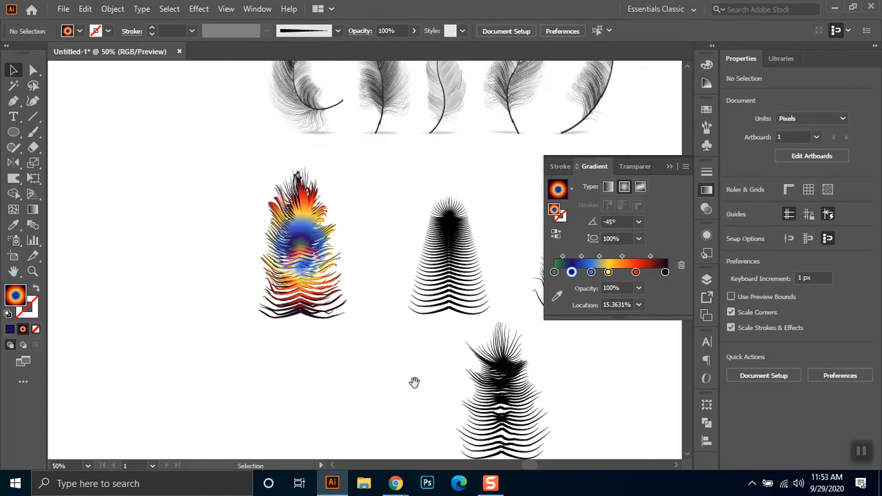
drag(414, 380, 407, 348)
drag(505, 389, 296, 251)
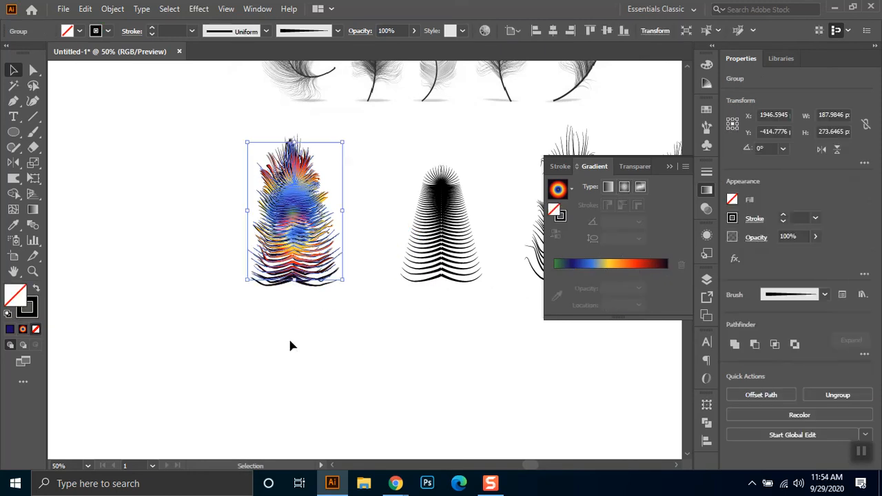
key(ctrl)
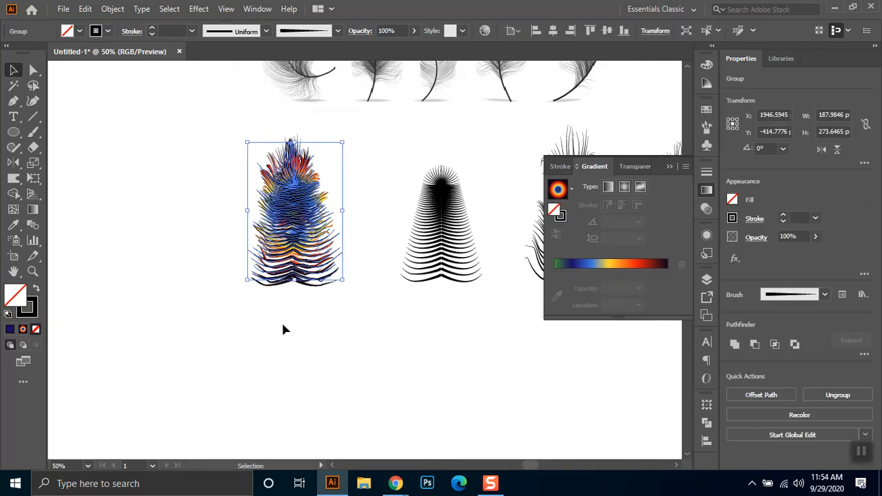
- Set the front black feather to Multiply blending at 50% opacity and inspect the layered feather up close
click(369, 32)
click(256, 53)
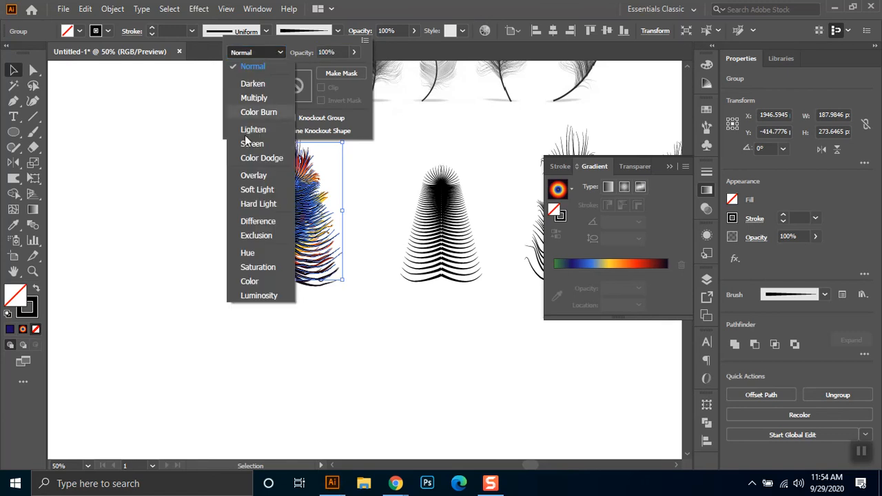
click(253, 98)
click(337, 52)
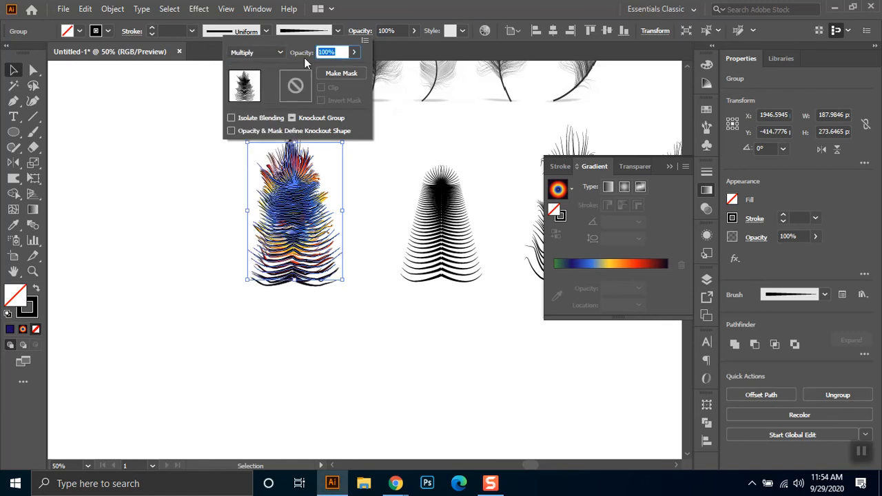
text(50)
key(Return)
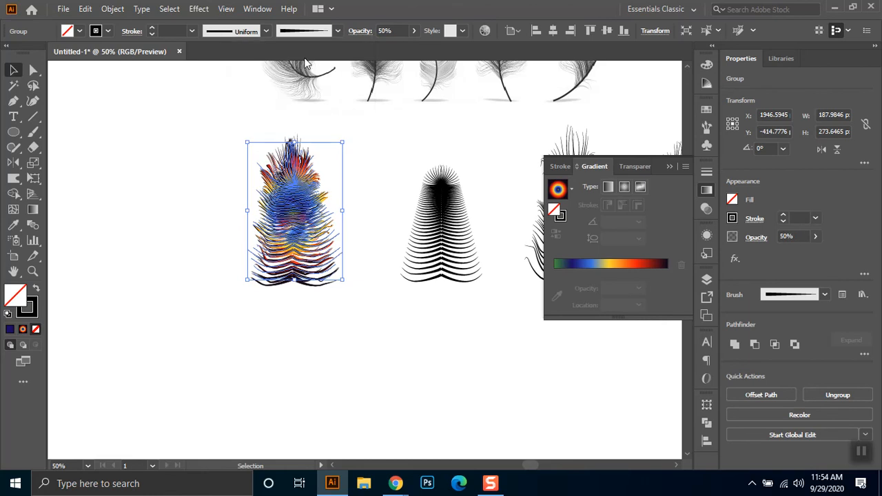
click(376, 152)
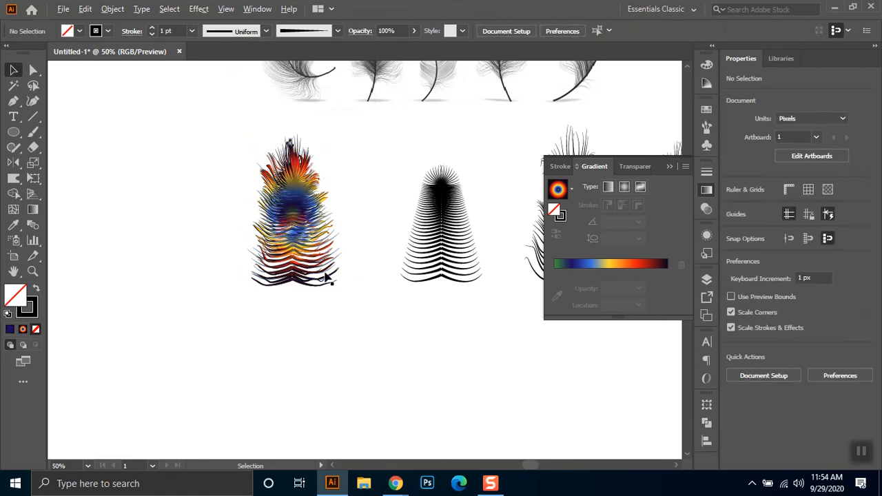
scroll(333, 290, up, 3)
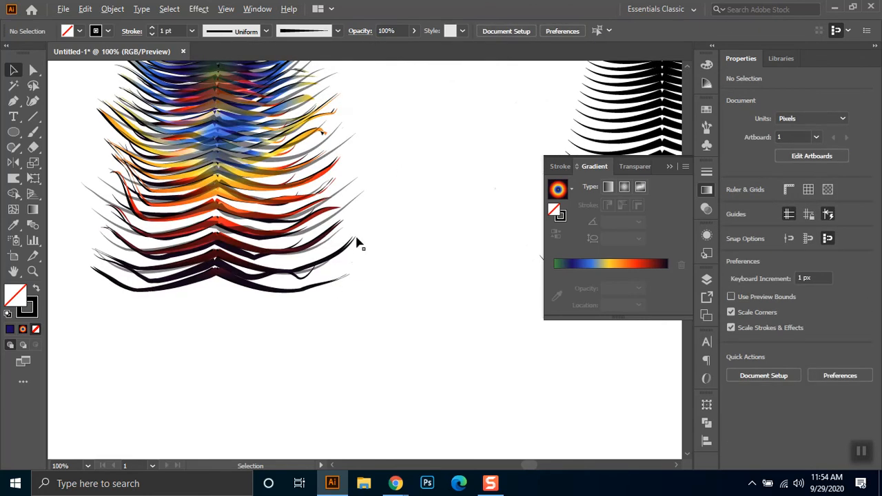
scroll(411, 275, down, 3)
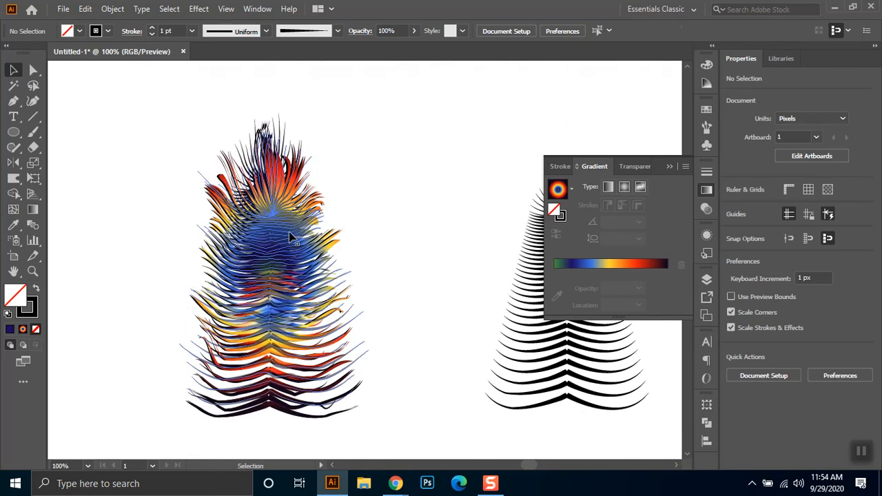
click(289, 233)
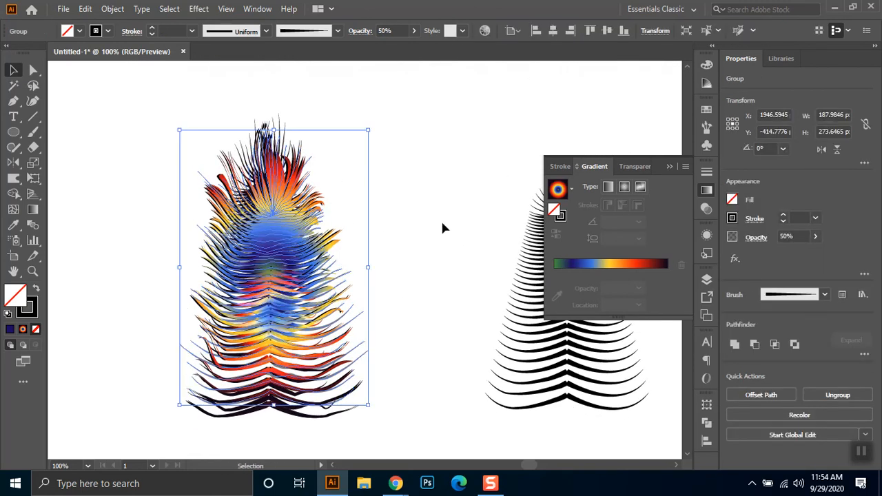
click(401, 298)
- Move the warped black feather closer to the plain tapered feather beside it
scroll(401, 298, down, 1)
drag(443, 267, 274, 252)
scroll(368, 243, down, 1)
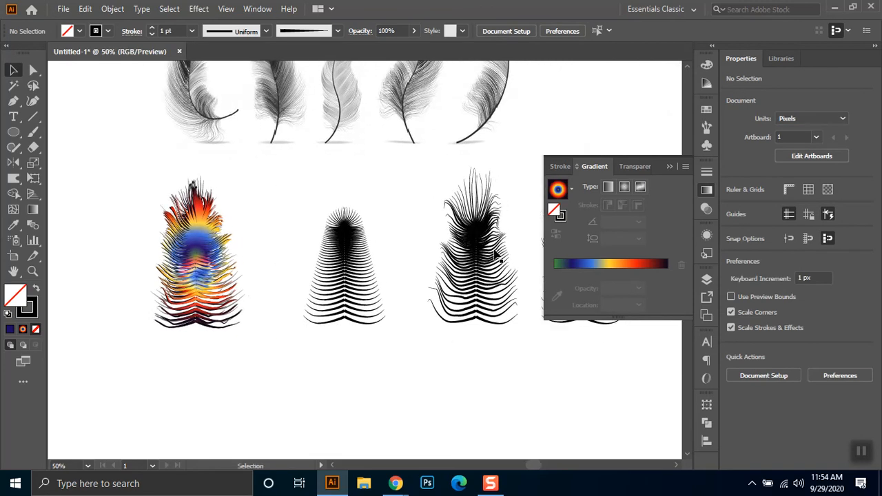
click(494, 255)
drag(478, 274, 434, 286)
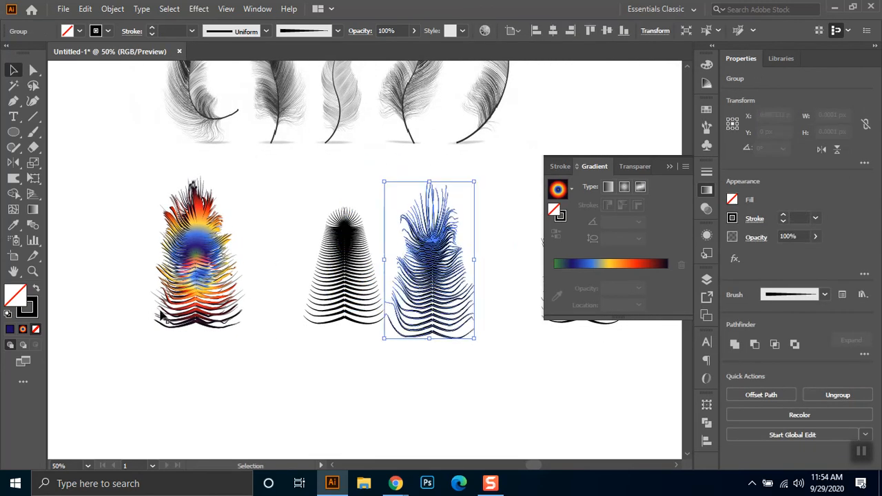
- Pull the stacked feather apart into its separate coloured and black layers, and select the 50% opacity feather left in place
drag(239, 180, 133, 365)
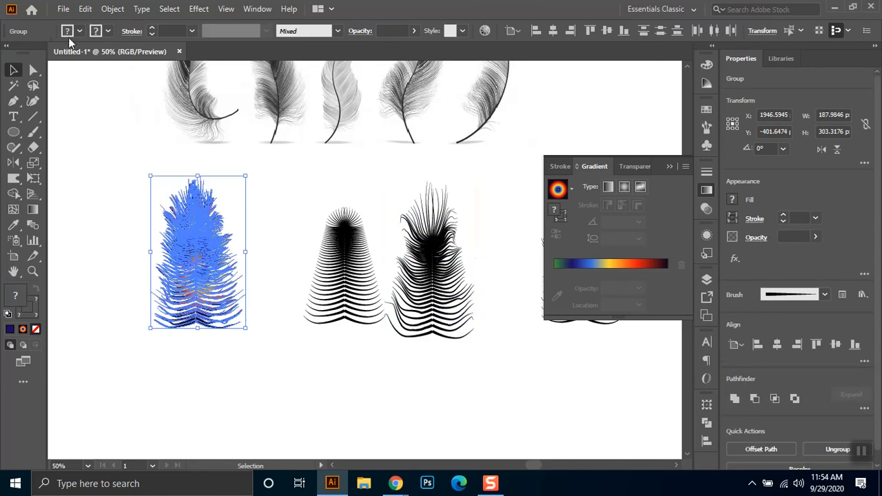
click(181, 238)
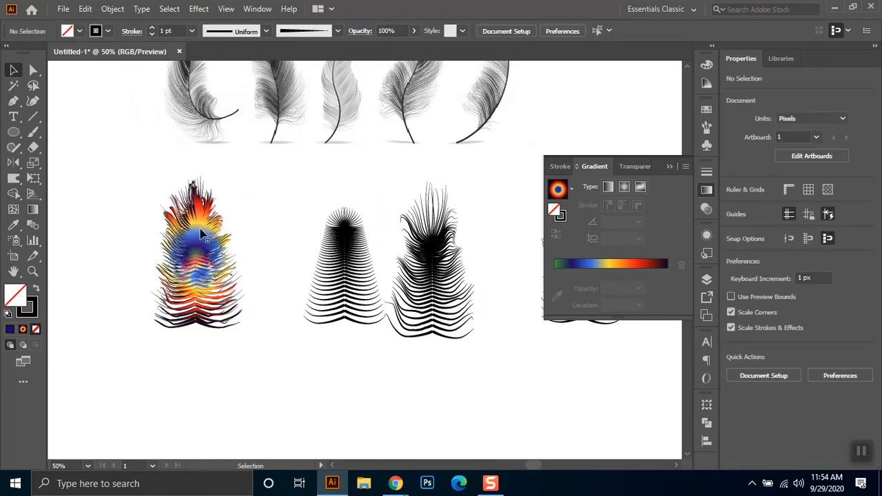
drag(199, 228, 271, 362)
drag(196, 229, 125, 296)
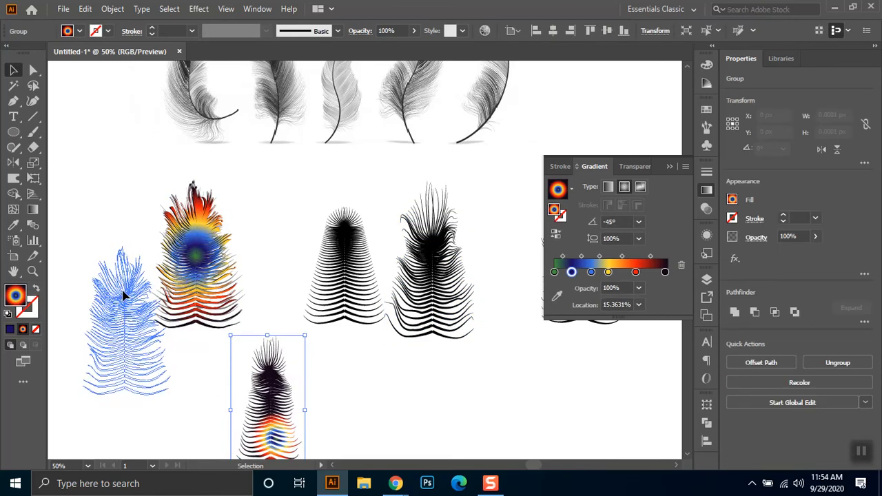
drag(196, 225, 252, 213)
click(185, 229)
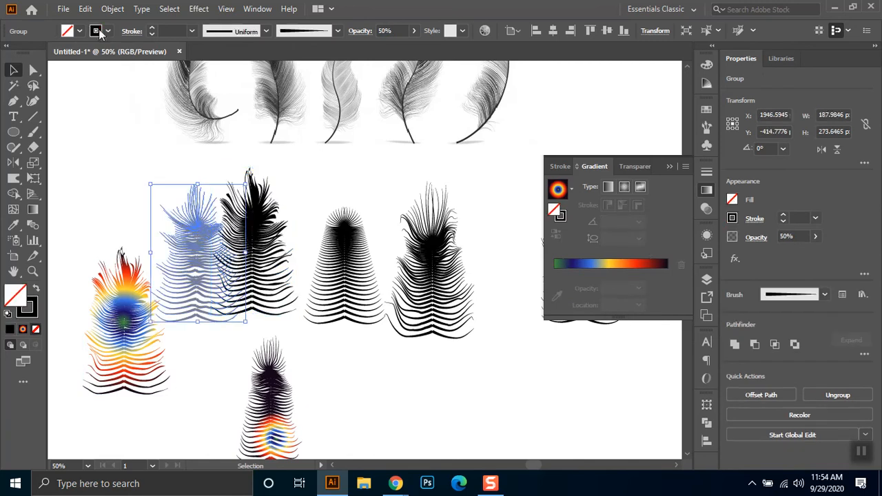
- Return the selected 50% opacity feather to Normal blending and 100% opacity
click(401, 31)
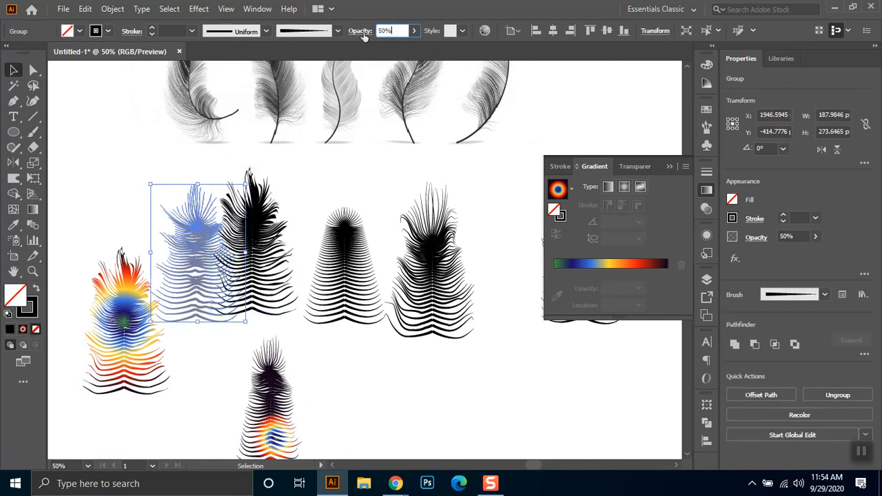
click(364, 33)
click(253, 53)
click(298, 61)
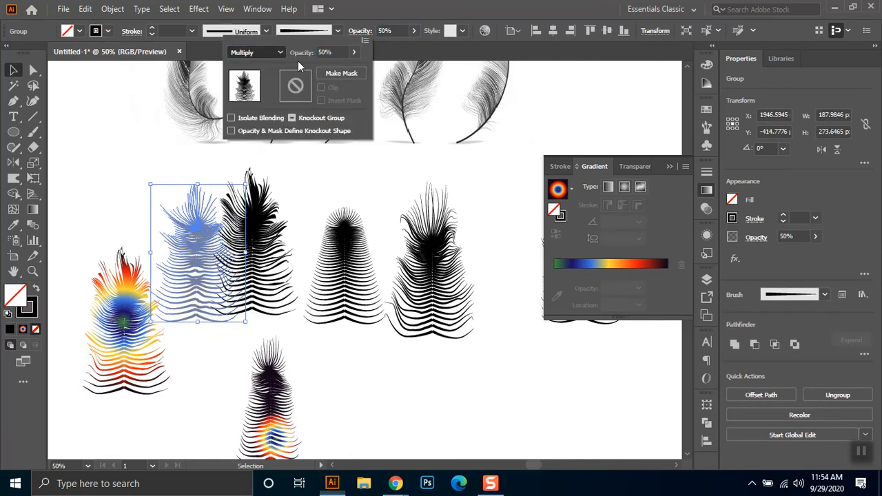
click(406, 31)
scroll(406, 31, up, 5)
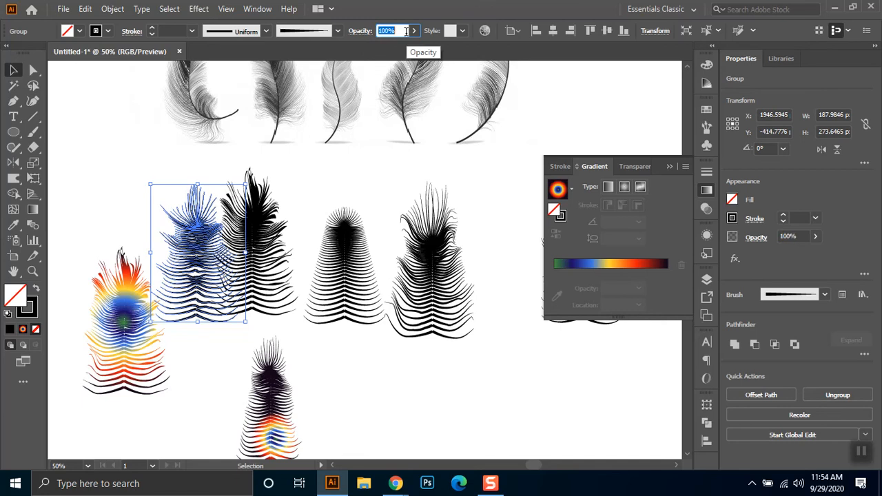
- Move the tall coloured feather farther aside, and give the lower coloured feather a black fill with Normal blending
click(145, 363)
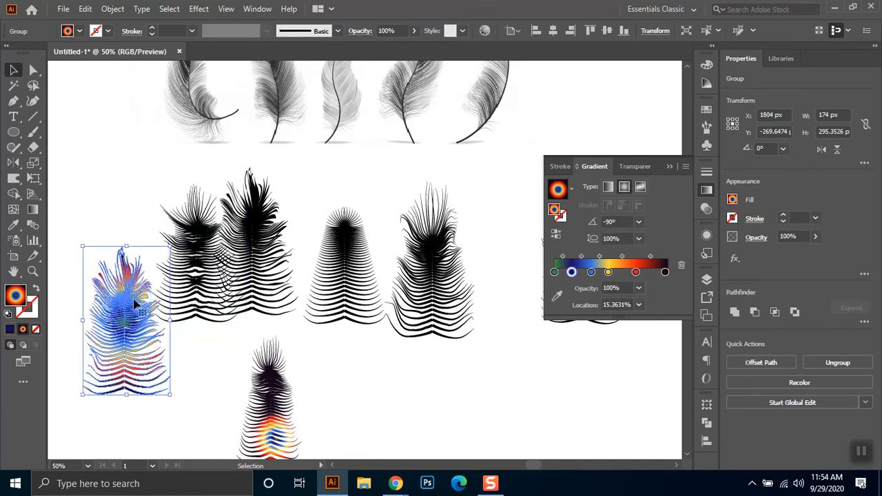
drag(134, 350, 98, 370)
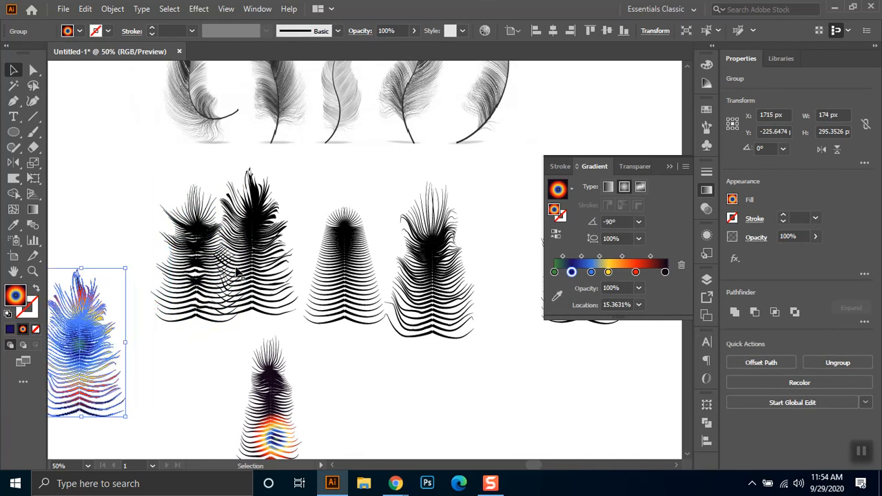
click(267, 392)
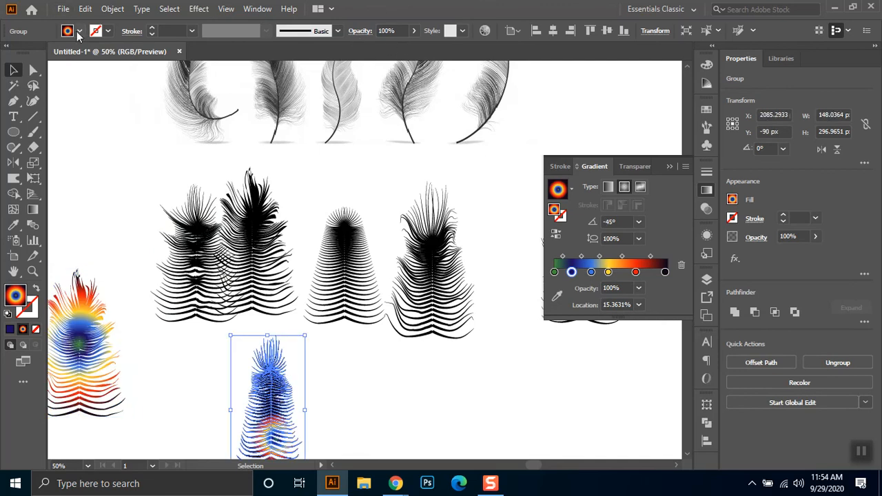
click(79, 31)
click(36, 53)
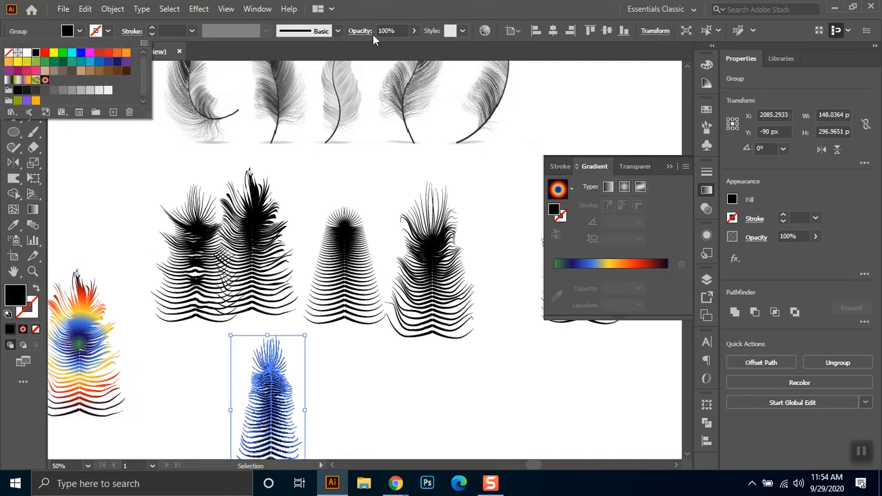
click(359, 31)
click(261, 57)
click(252, 65)
- Stack the recoloured feather and the two neighbouring warped black feathers onto the feather restored to full opacity
drag(245, 405, 206, 241)
click(260, 360)
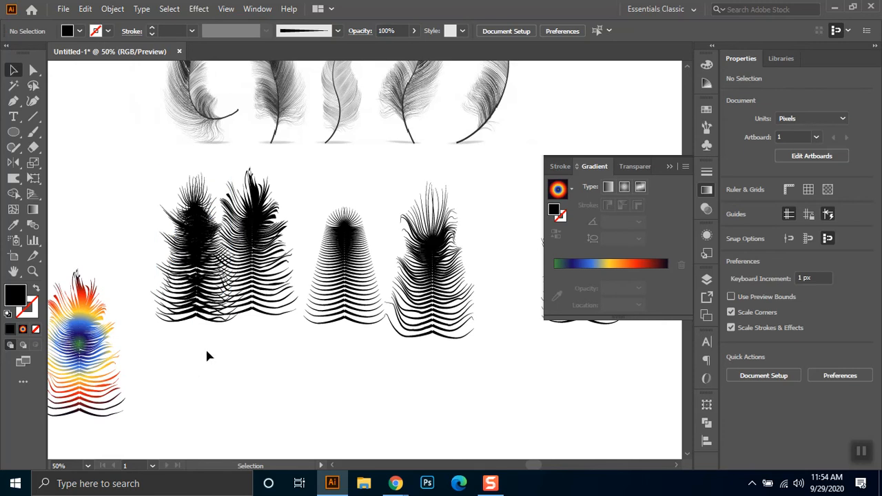
click(267, 273)
drag(267, 274, 212, 277)
click(296, 368)
drag(432, 306, 194, 300)
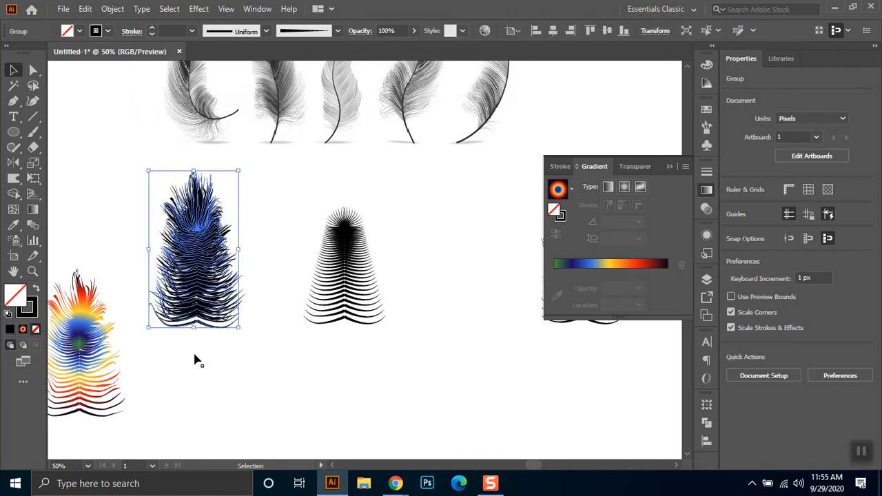
click(240, 379)
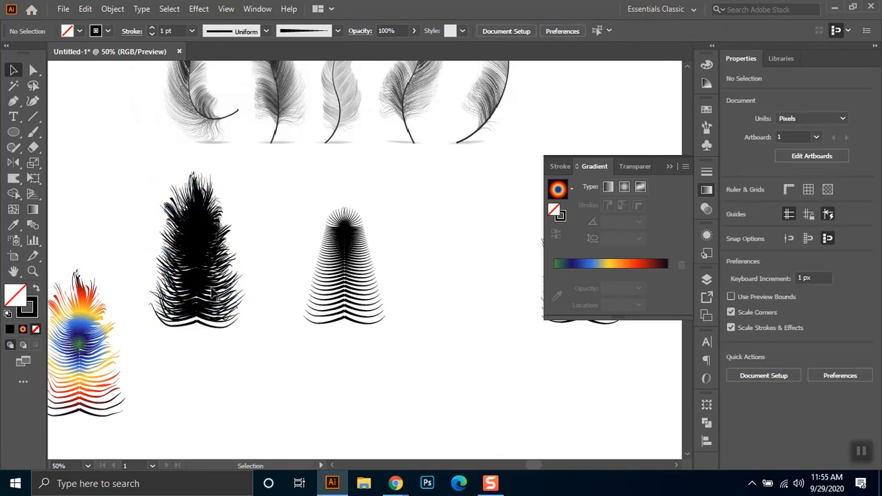
- Select all the stacked black feathers and set their opacity to 50%
drag(222, 269, 159, 358)
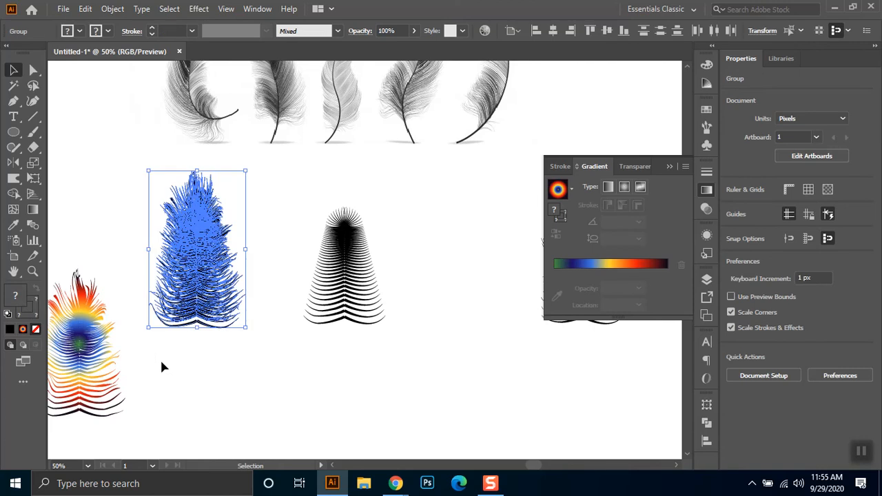
click(368, 33)
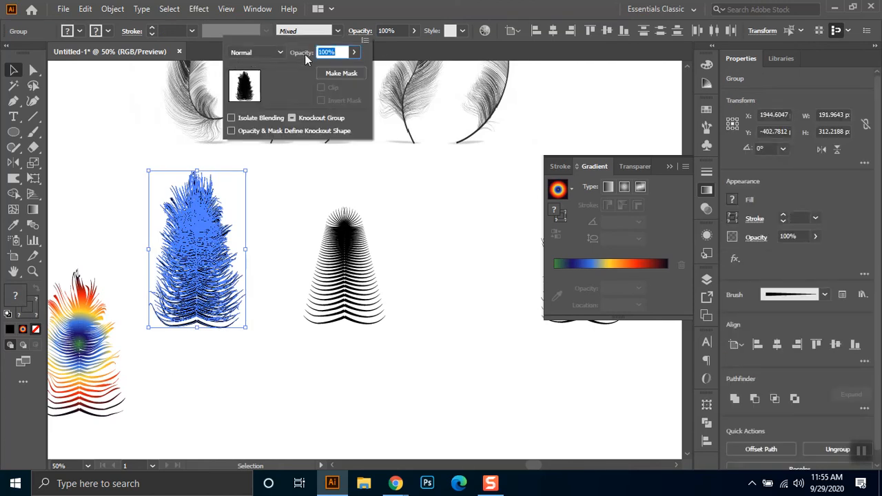
text(5)
key(Return)
click(360, 31)
text(50)
key(Return)
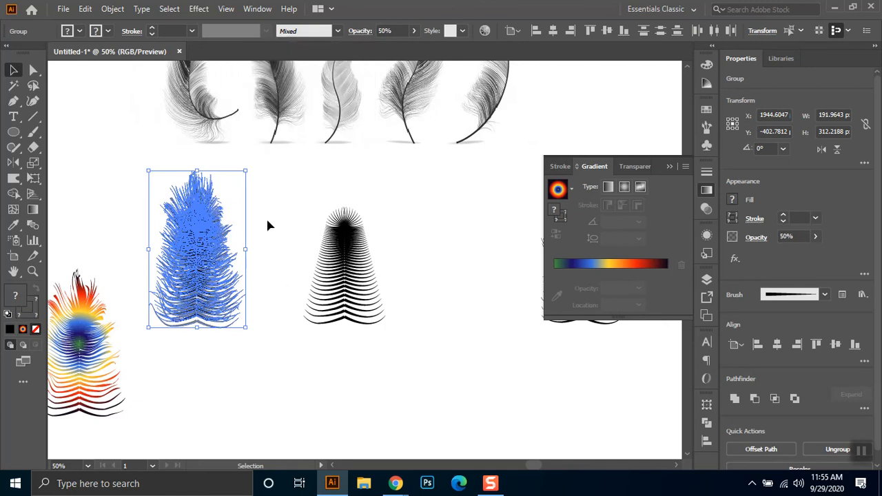
- Move the whole semi-transparent stack past the plain tapered feather into the gap before the last warped feather
click(270, 232)
drag(255, 208, 187, 393)
drag(214, 279, 517, 288)
drag(404, 241, 235, 238)
drag(335, 291, 298, 276)
click(307, 382)
- Raise the lowest-hanging feather layer in the stack about 9 px so its base lines up with the others
scroll(309, 341, up, 3)
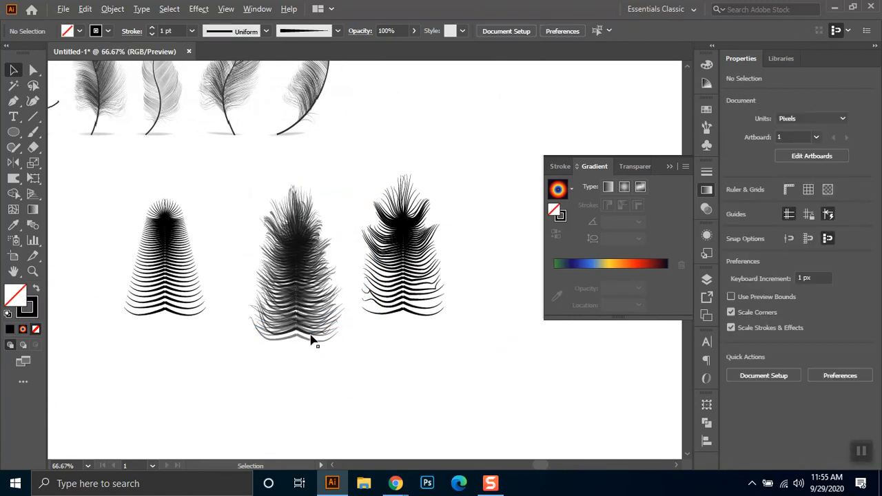
scroll(303, 322, up, 2)
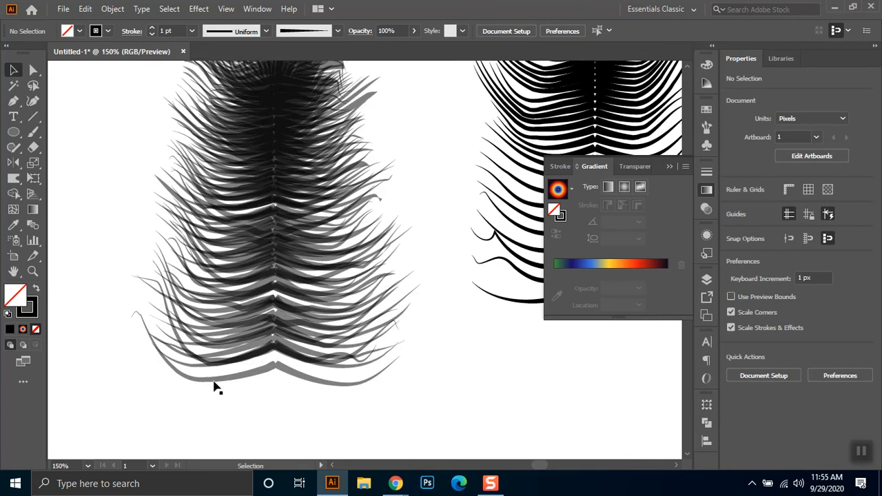
click(286, 378)
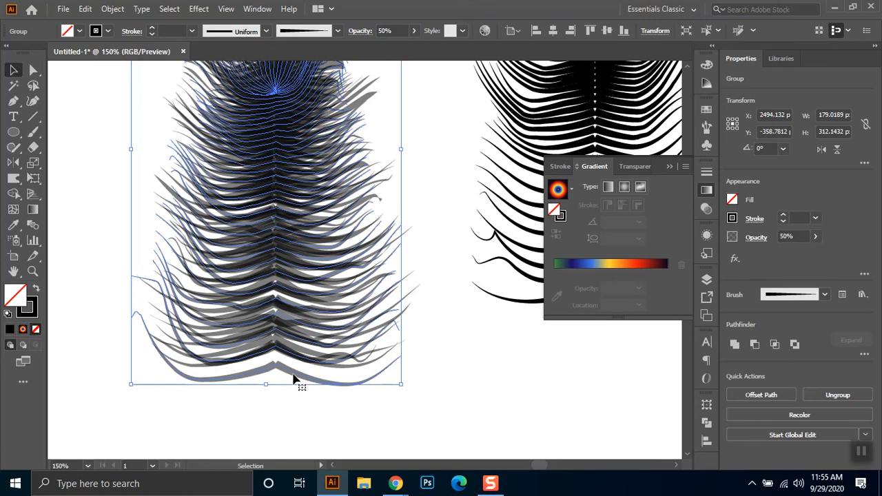
key(alt)
click(382, 425)
click(280, 374)
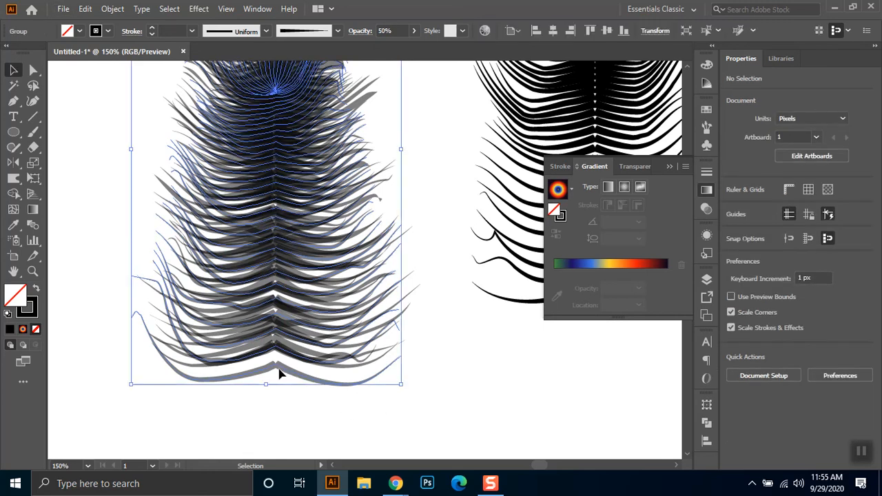
drag(281, 373, 278, 358)
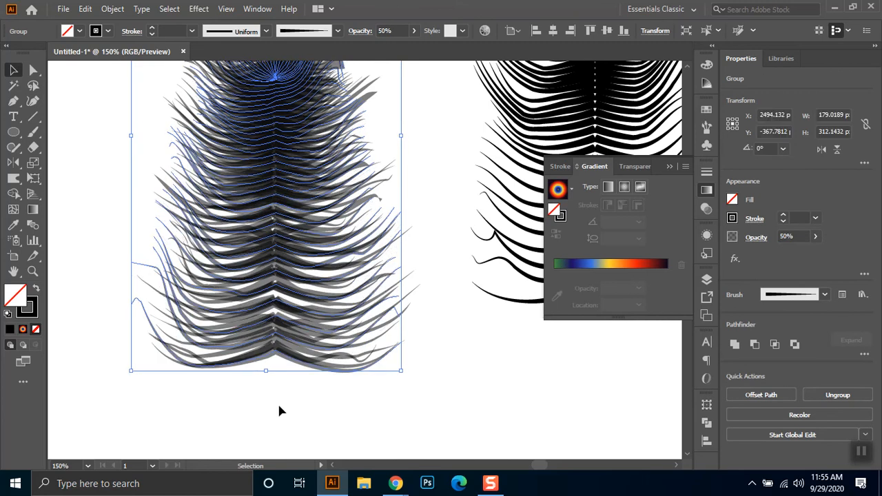
click(285, 403)
scroll(294, 388, down, 1)
drag(362, 336, 363, 377)
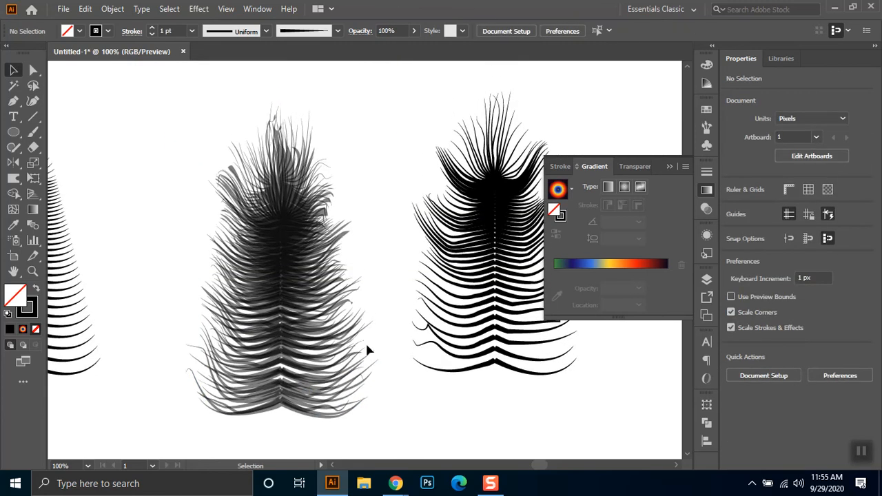
- Set the stroke weight of the stack's raised brushed feather layer to 0.5 pt
scroll(381, 279, down, 1)
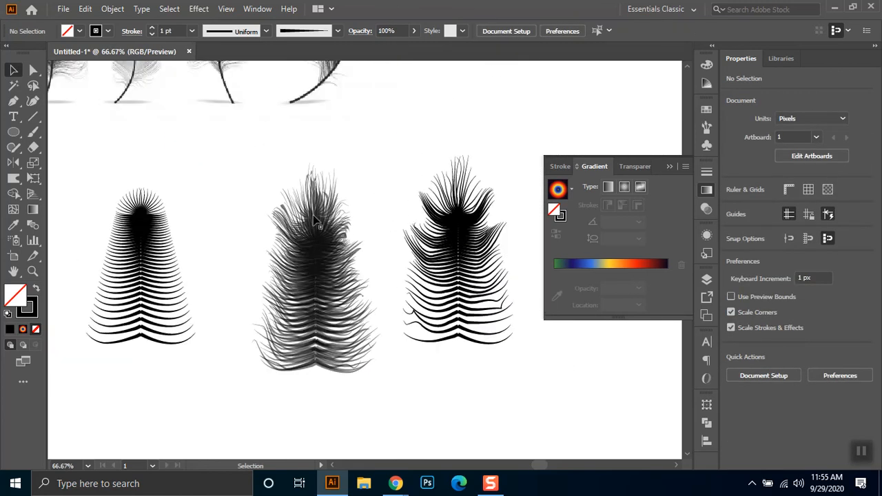
scroll(369, 204, up, 1)
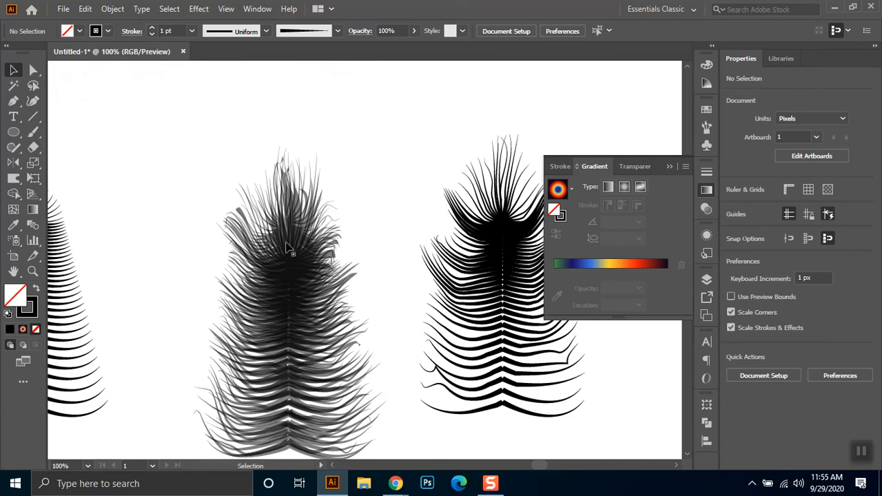
click(317, 177)
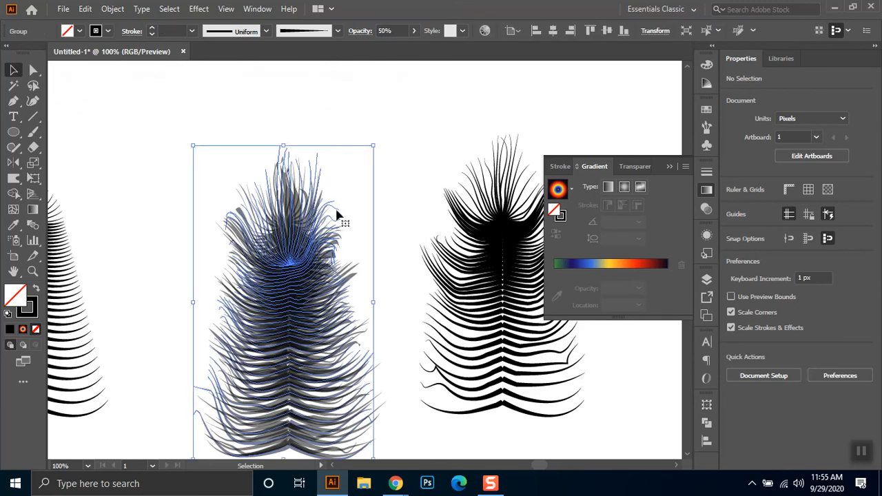
click(407, 170)
scroll(407, 165, down, 1)
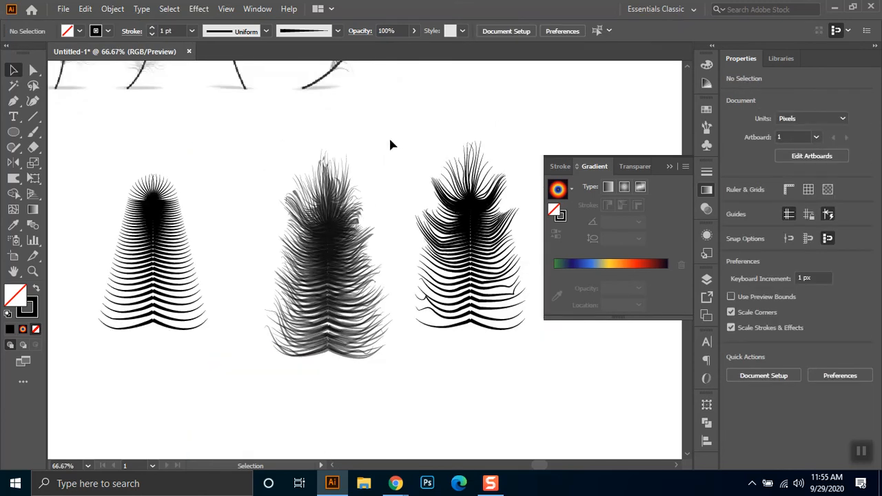
click(351, 174)
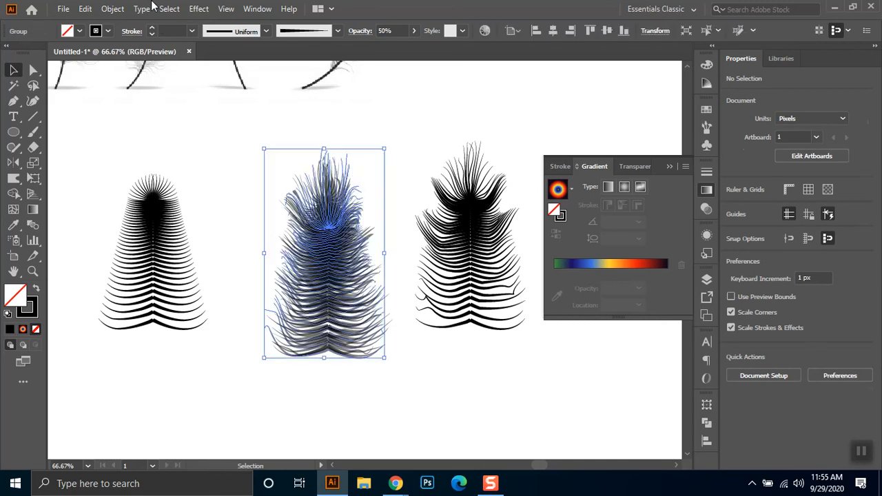
scroll(379, 165, up, 2)
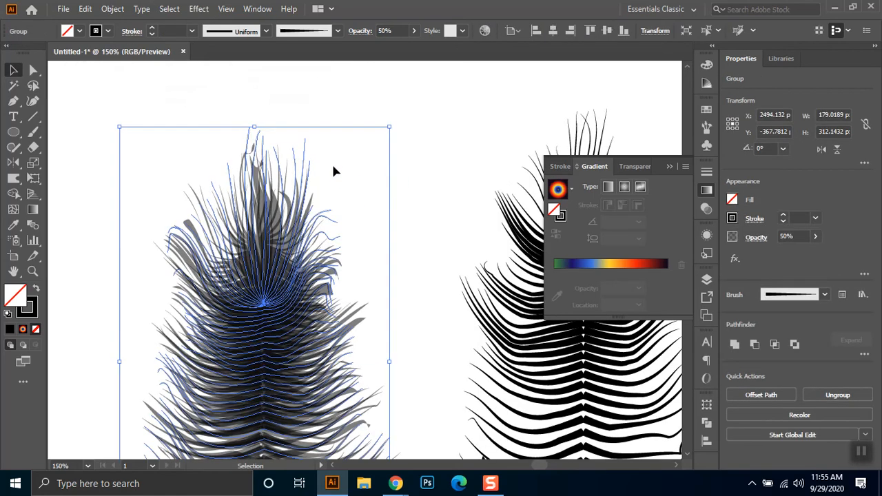
click(163, 29)
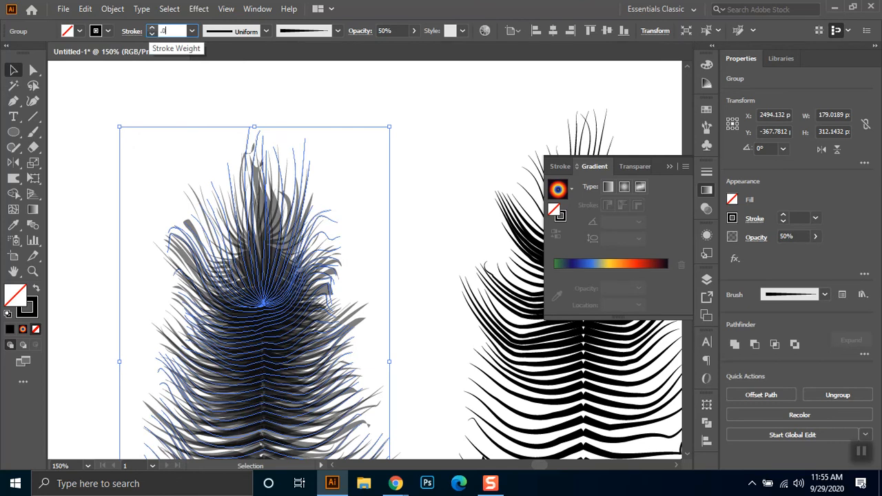
text(.5)
key(Return)
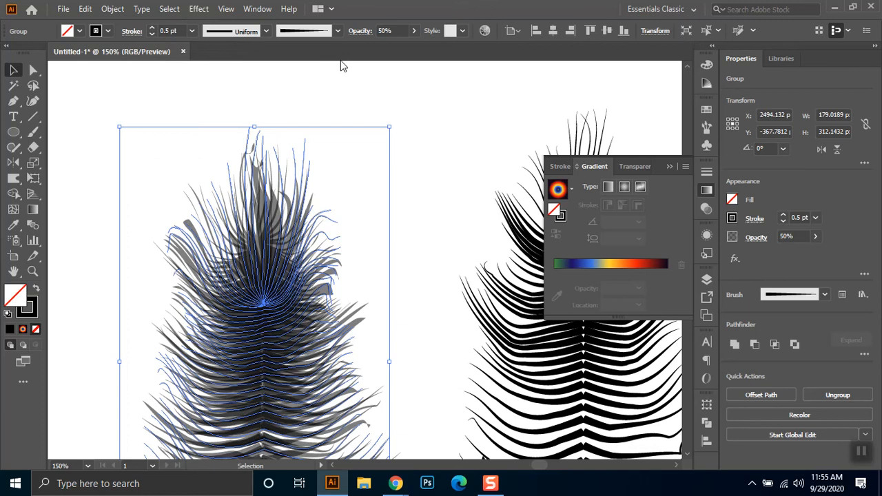
click(443, 120)
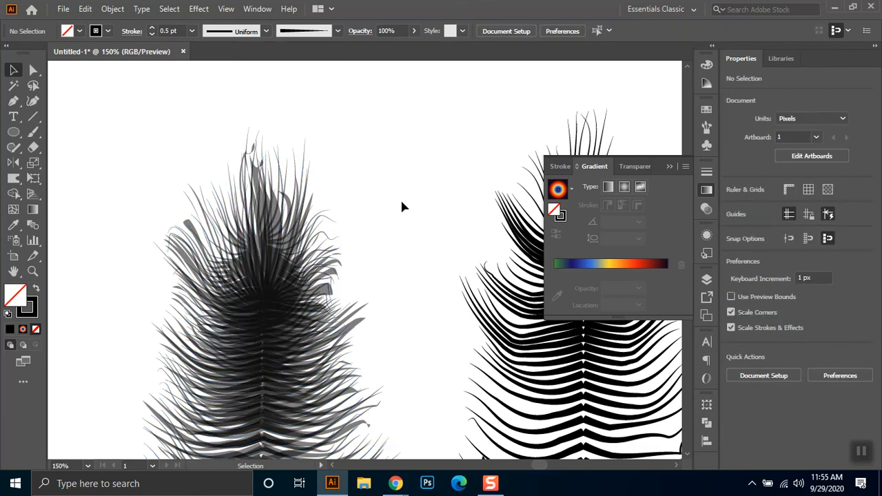
- Select the widest brushed feather layer in the stack and set its stroke weight to 0.5 pt
drag(409, 211, 437, 141)
scroll(386, 248, down, 2)
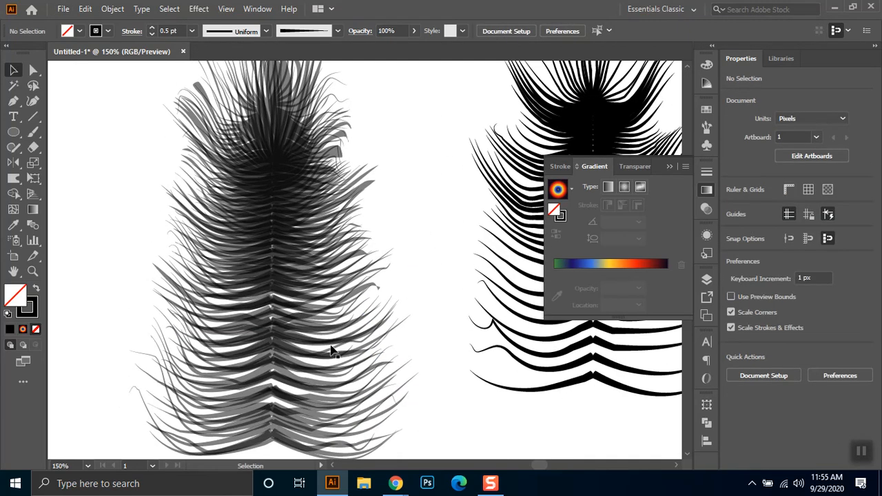
click(290, 449)
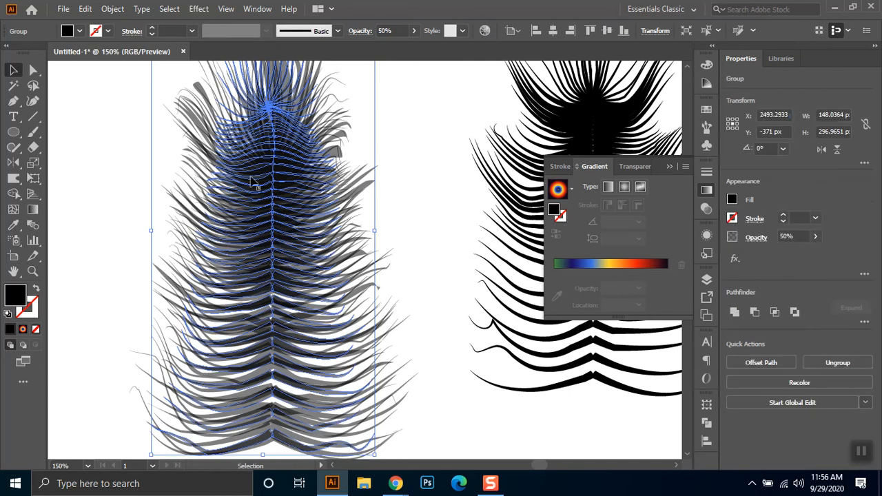
click(199, 92)
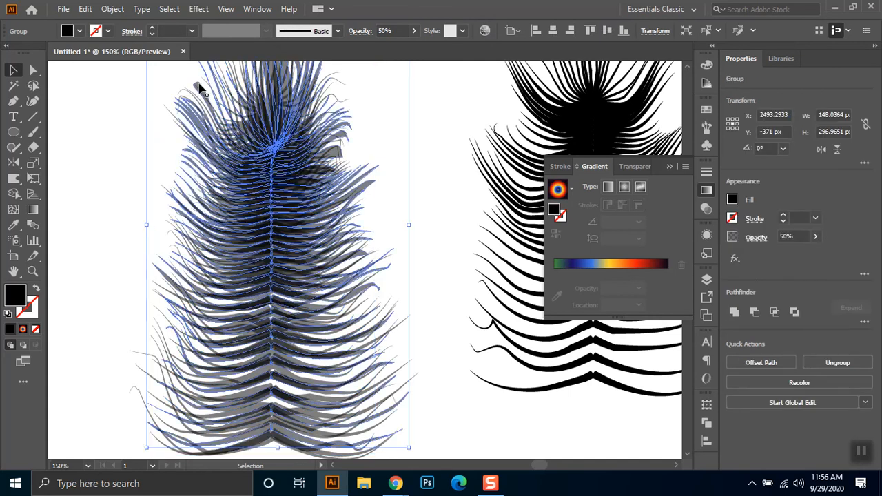
click(166, 112)
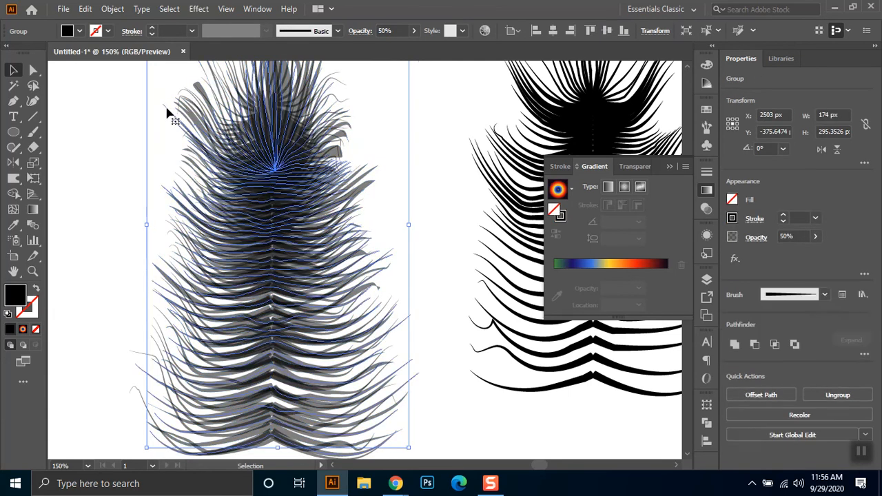
click(166, 29)
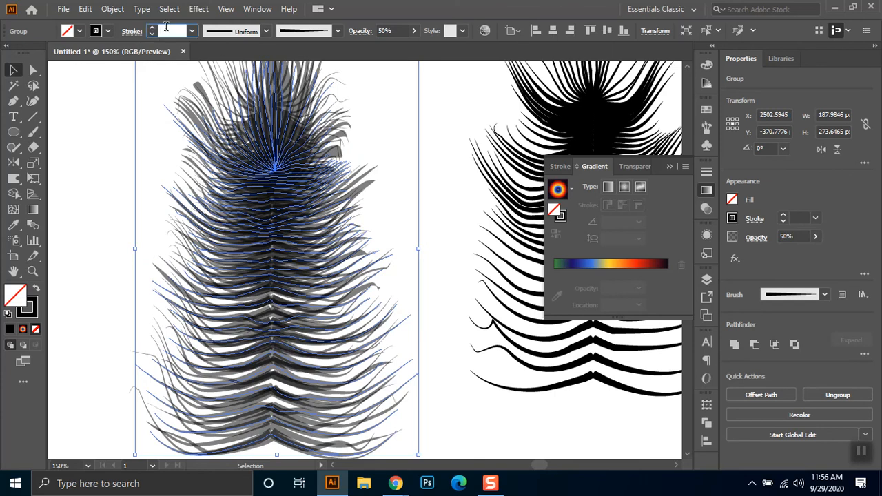
key(Return)
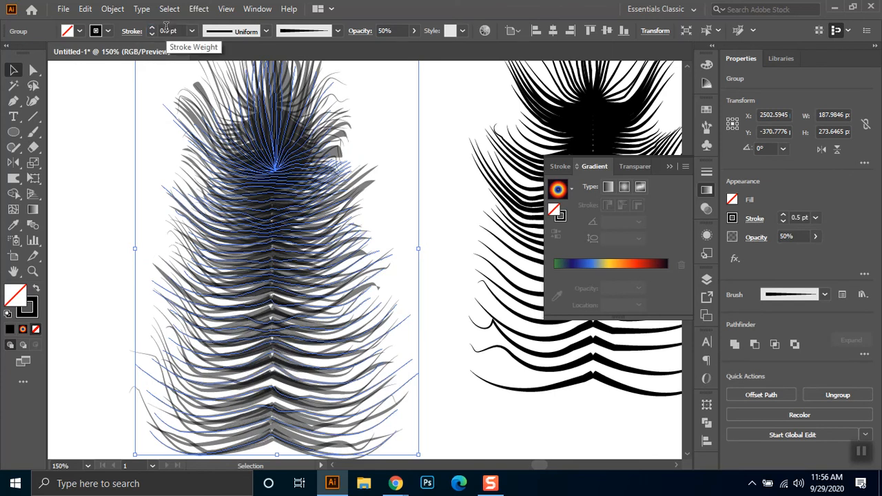
click(113, 119)
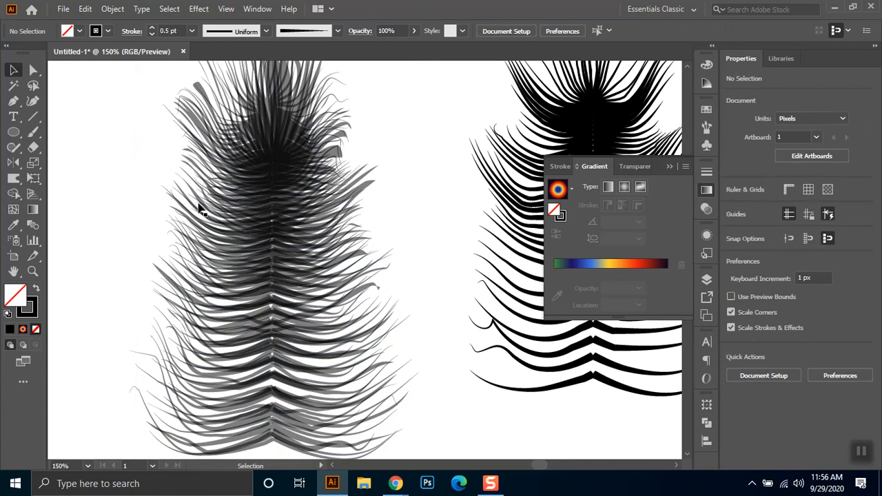
- Move the wide semi-transparent filled feather layer out of the stack to the empty area below and beyond the last warped feather
alt+scroll(313, 259, down, 1)
alt+scroll(354, 349, down, 1)
alt+scroll(393, 358, up, 1)
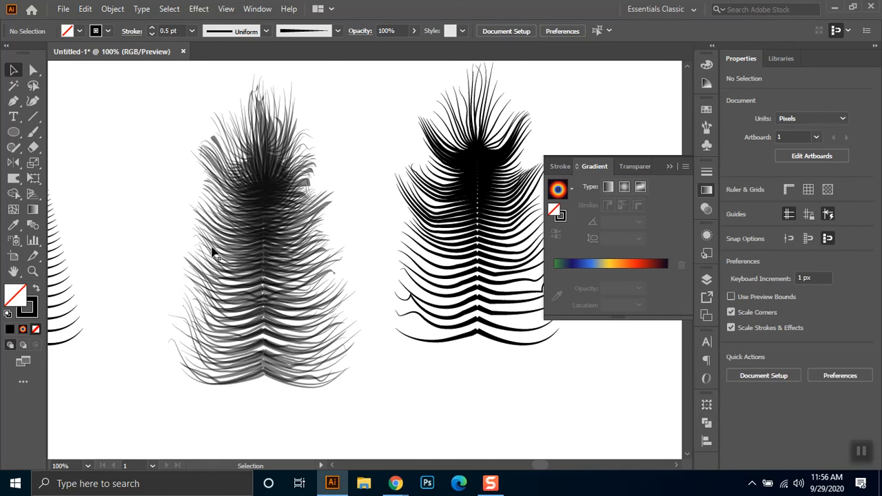
click(331, 209)
drag(330, 208, 426, 303)
click(482, 379)
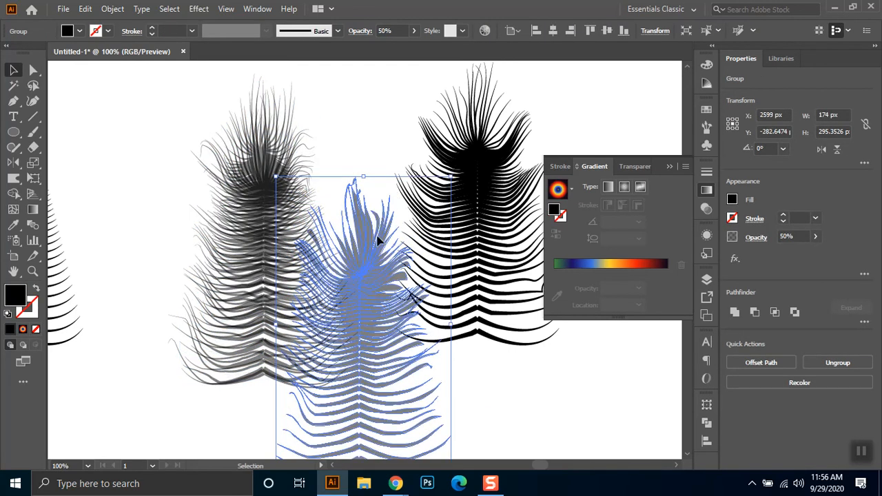
drag(370, 302, 499, 315)
drag(487, 361, 635, 367)
- Select the black warped feather beside the stack and set its stroke weight to 0.3 pt
drag(286, 355, 337, 358)
click(458, 131)
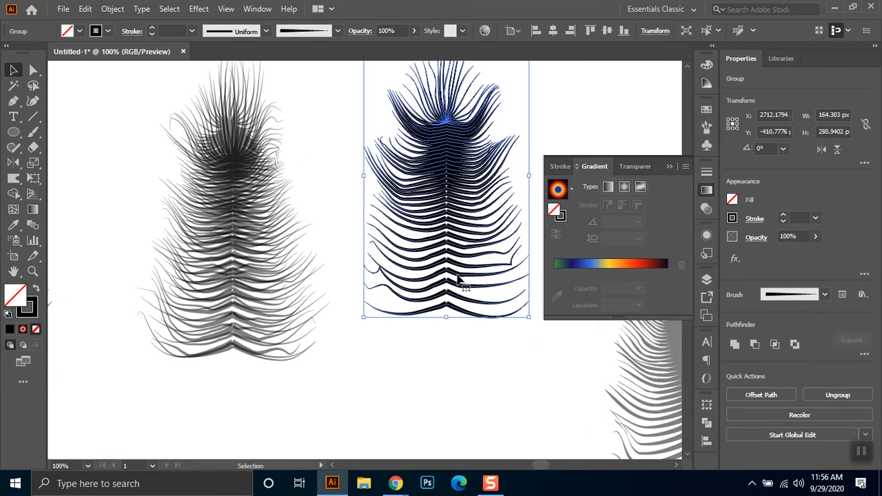
click(172, 30)
text(.5)
key(Return)
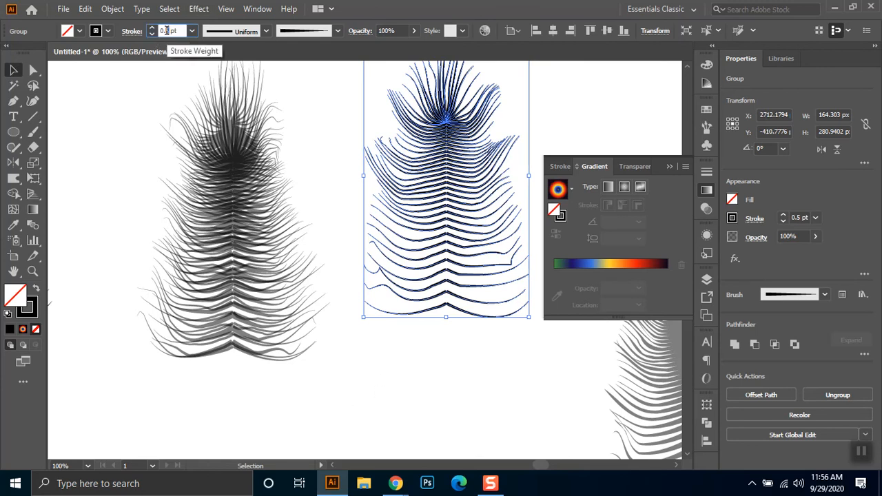
key(BackSpace)
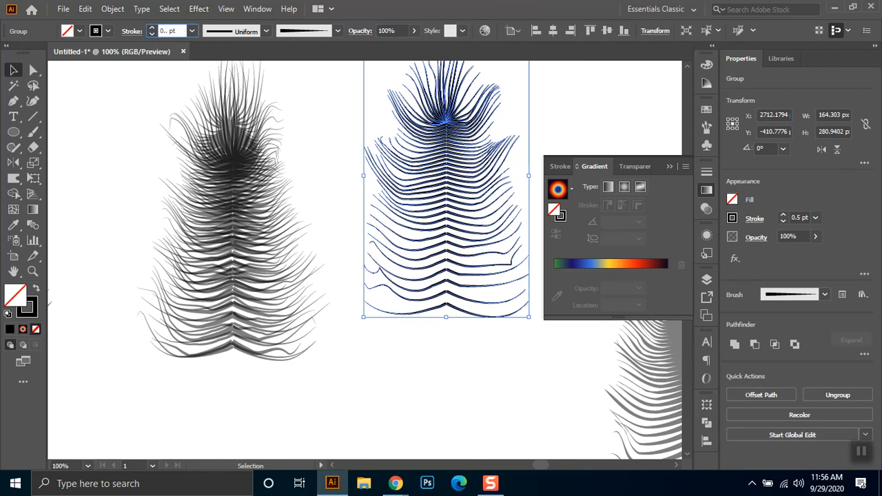
text(5)
key(Return)
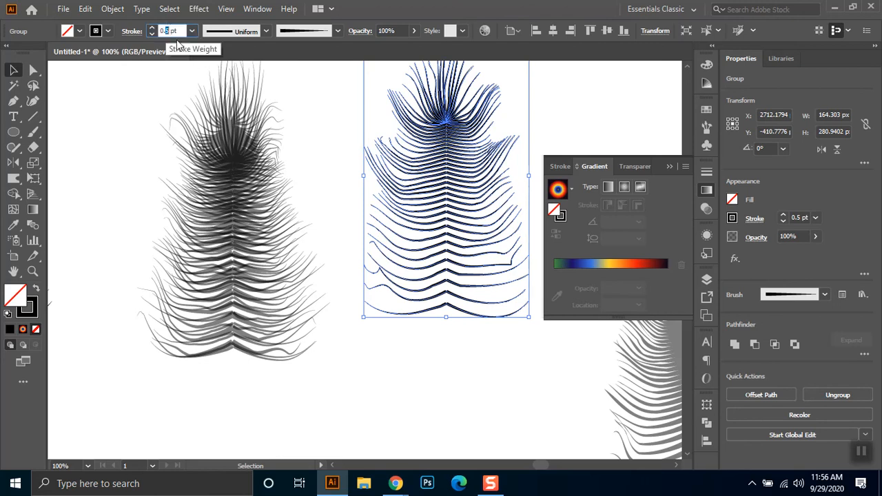
text(0.33)
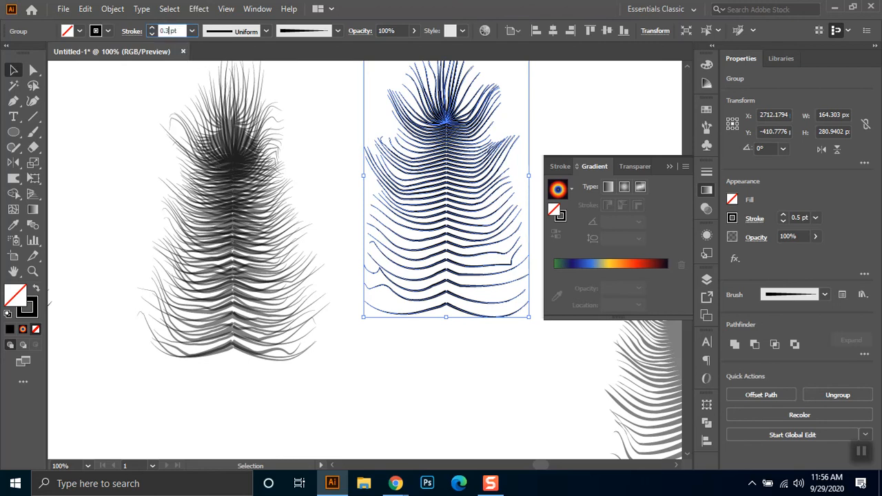
key(Return)
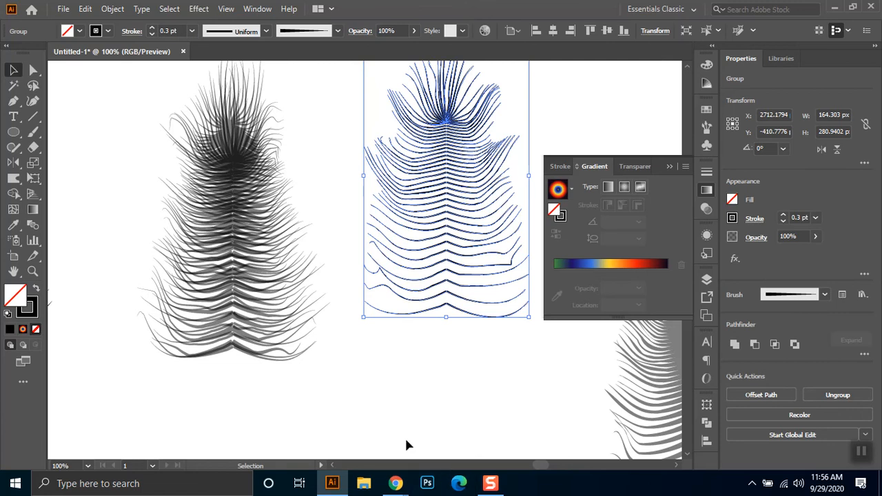
- Place a copy of the thin-stroked feather over the stack and set the copy's opacity to 60%
click(419, 406)
drag(457, 210, 248, 255)
click(403, 30)
text(60)
key(Return)
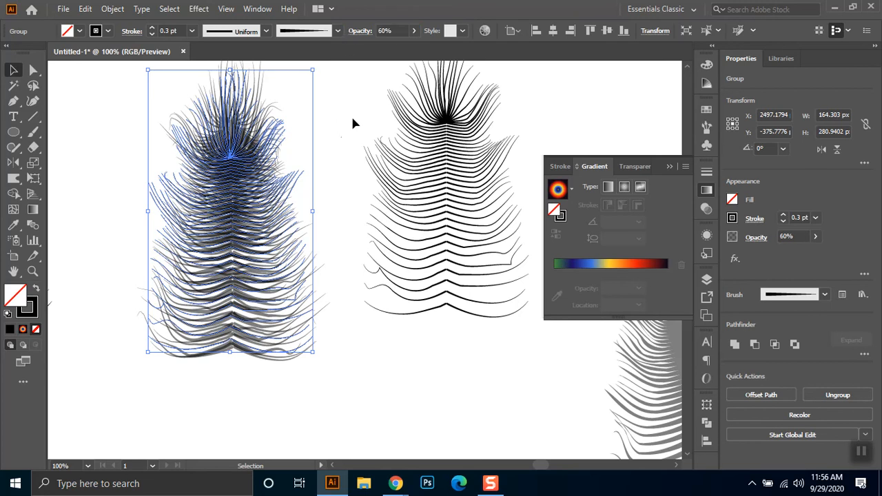
click(352, 148)
key(ctrl+minus)
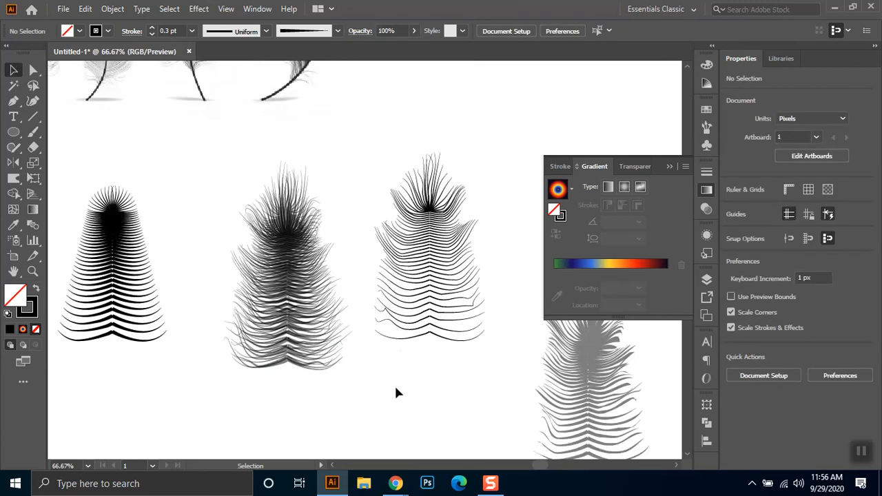
drag(400, 361, 350, 335)
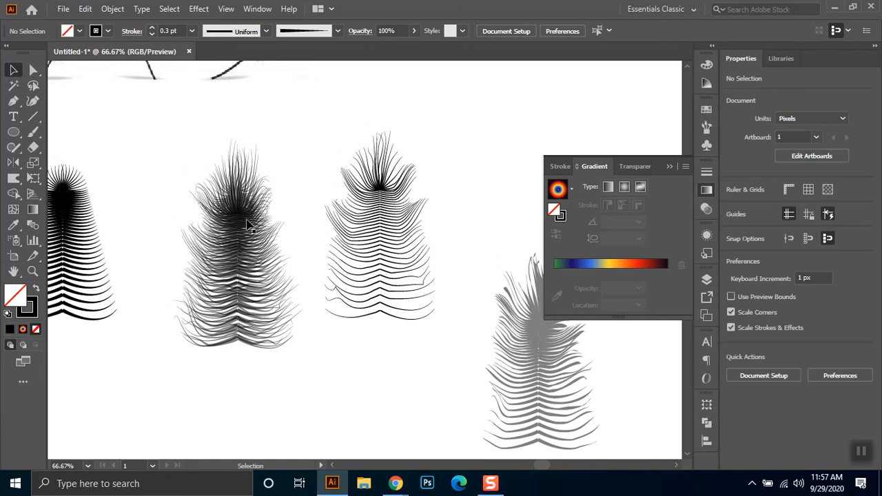
scroll(248, 361, up, 1)
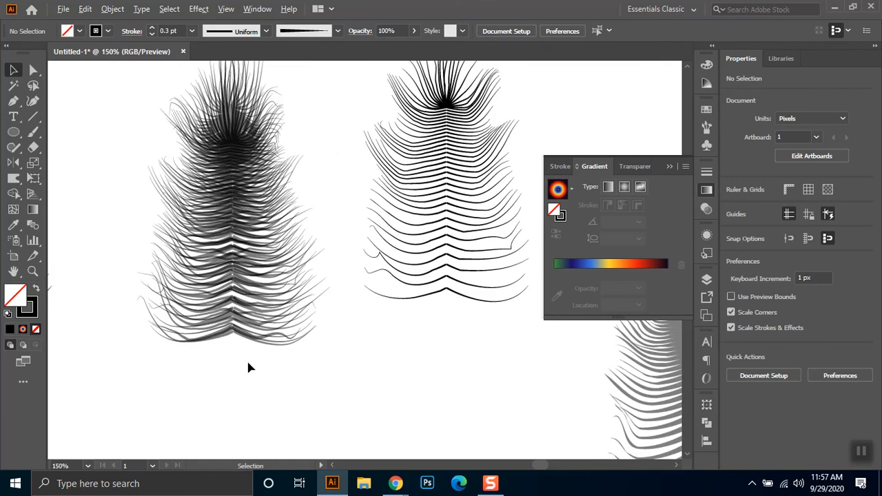
scroll(374, 165, down, 1)
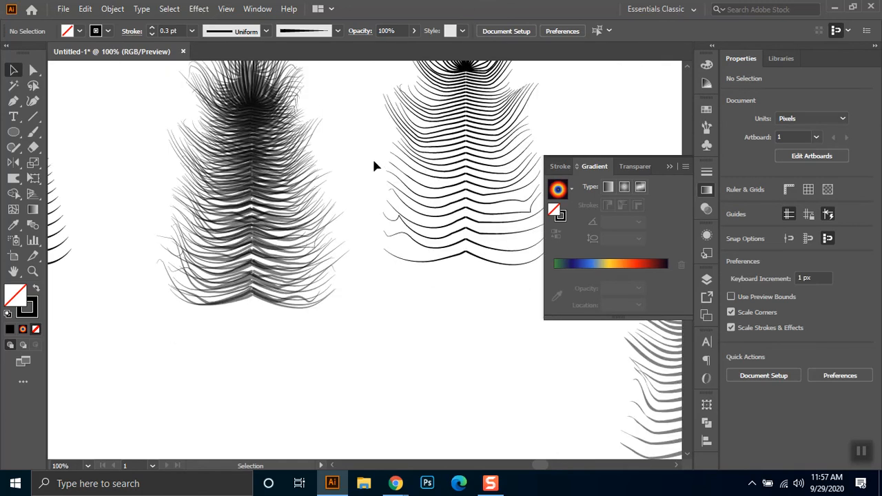
- Change the stroke color of the stack's 0.3 pt feather layer to light blue
click(326, 131)
click(80, 30)
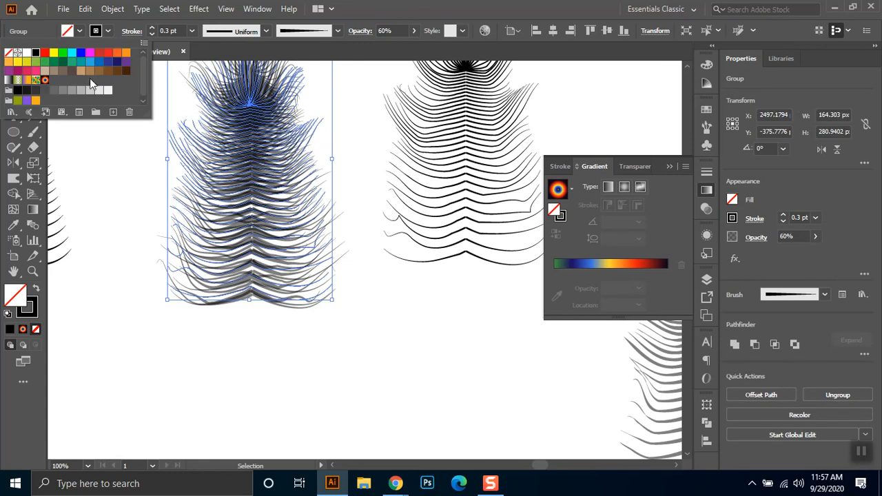
click(90, 63)
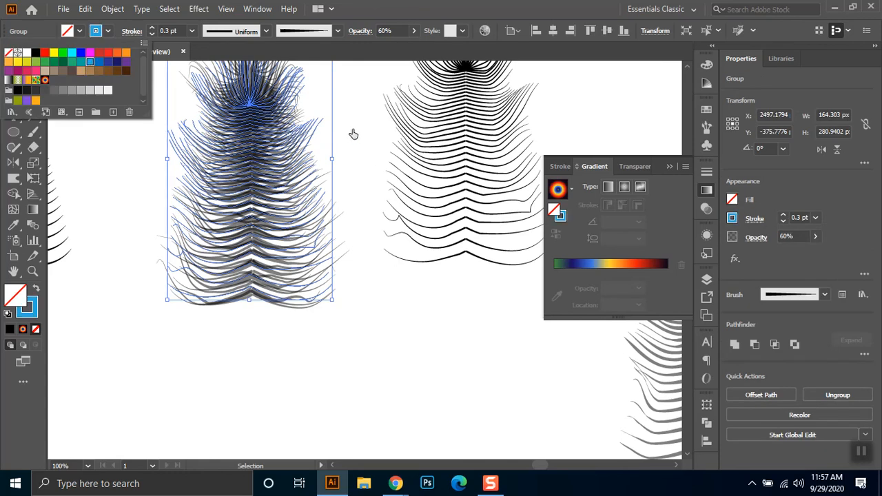
click(359, 98)
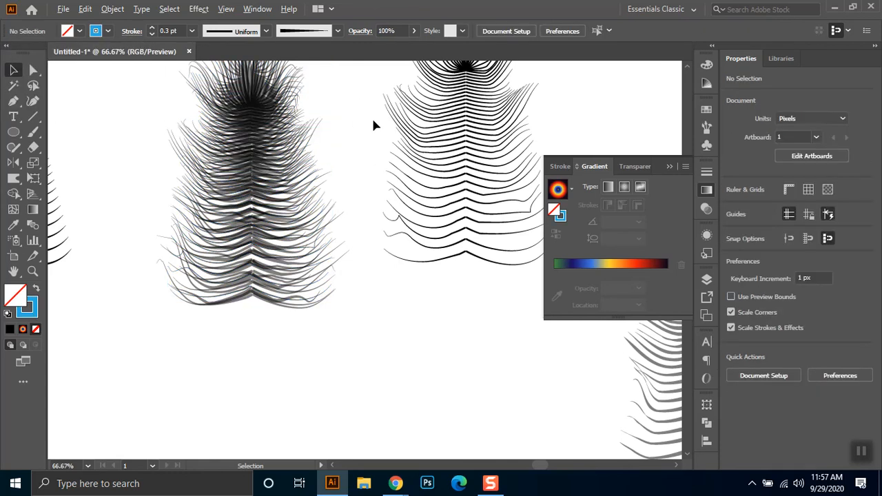
scroll(372, 116, down, 1)
scroll(351, 227, up, 3)
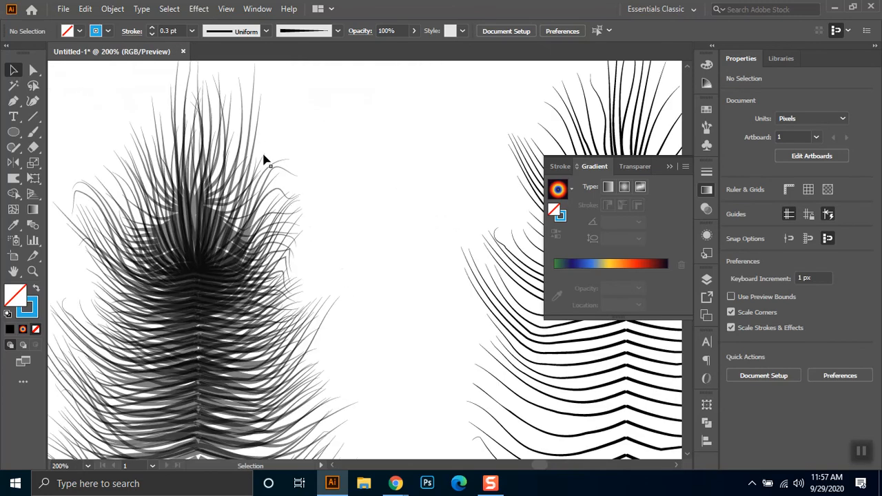
- Change the stroke color of the stack's tallest 0.5 pt brushed feather layer to red
click(192, 88)
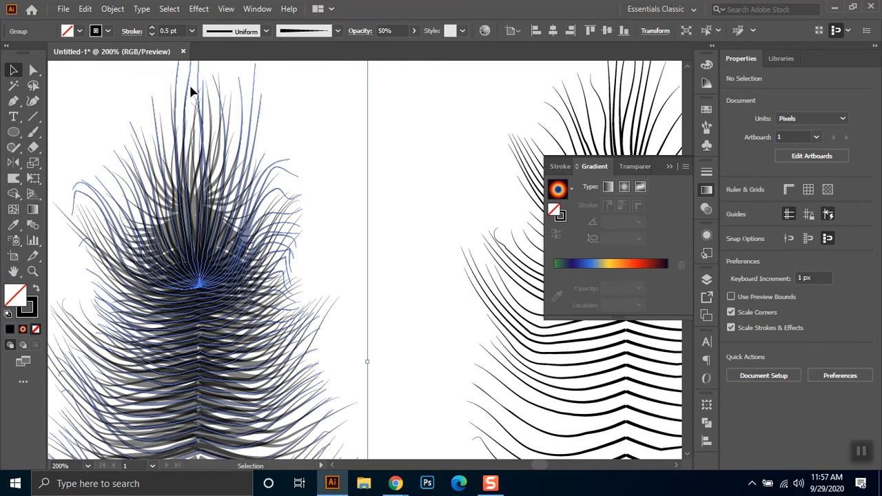
click(107, 31)
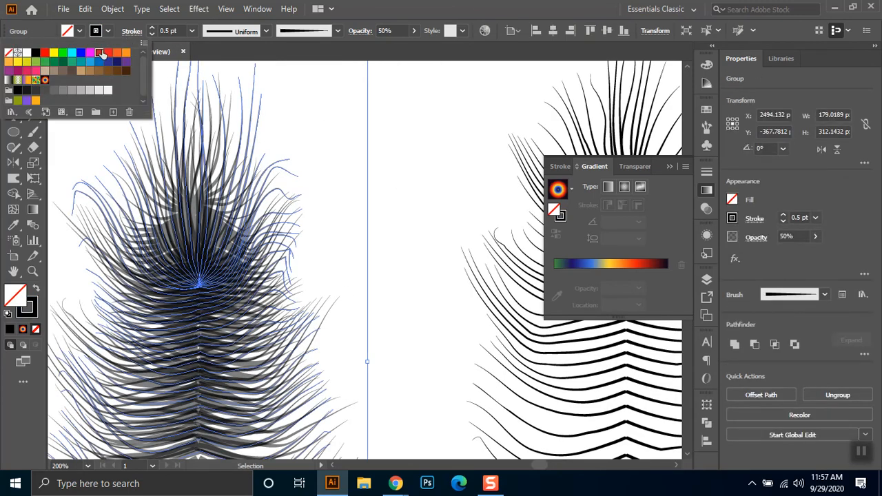
click(99, 53)
click(388, 111)
click(373, 168)
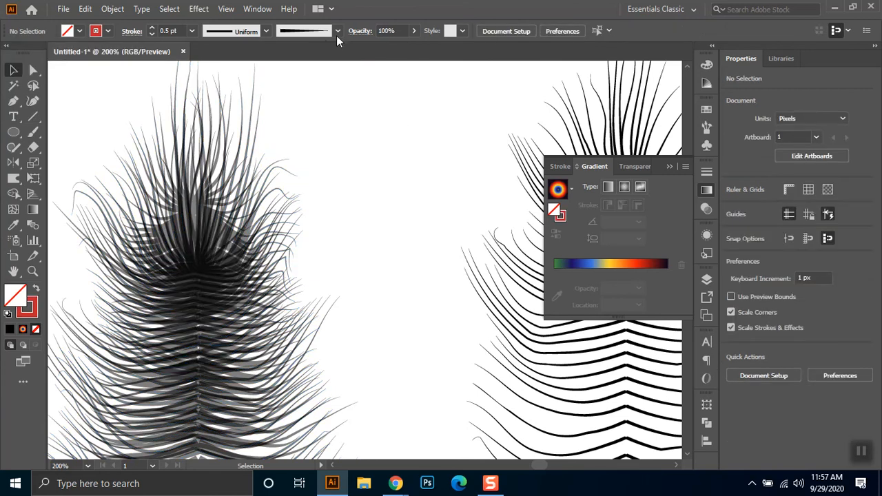
- Select all layers of the feather stack and set their opacity to 61%
click(370, 32)
click(432, 130)
drag(347, 145, 153, 284)
click(360, 31)
click(253, 53)
click(253, 72)
click(355, 53)
drag(335, 68, 334, 69)
click(423, 104)
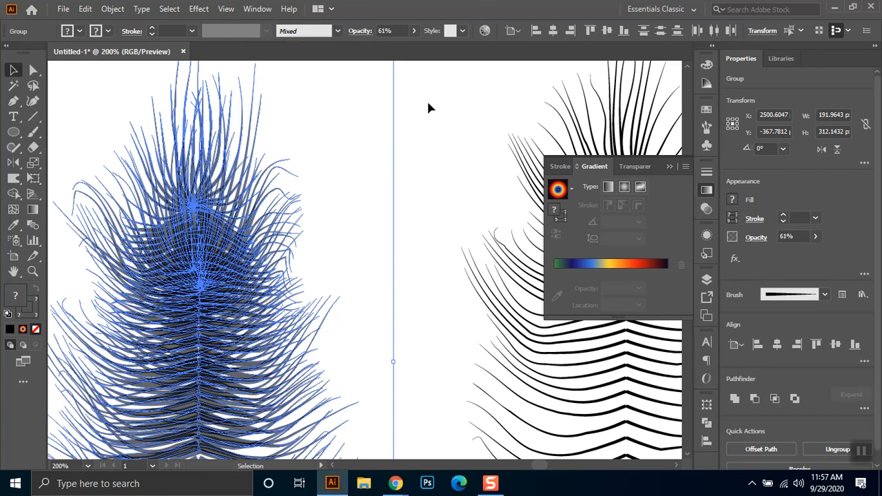
click(406, 152)
- Fill the stack's expanded feather layer with yellow and send it behind the other layers
click(195, 206)
click(80, 31)
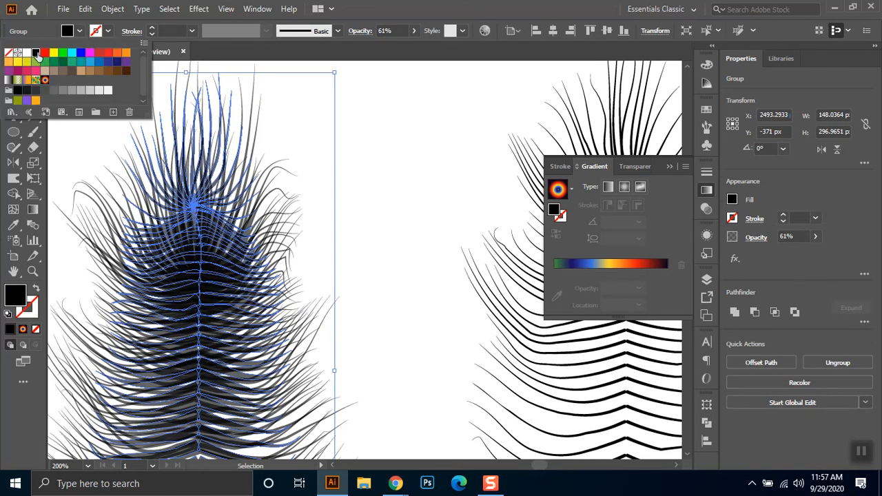
click(51, 54)
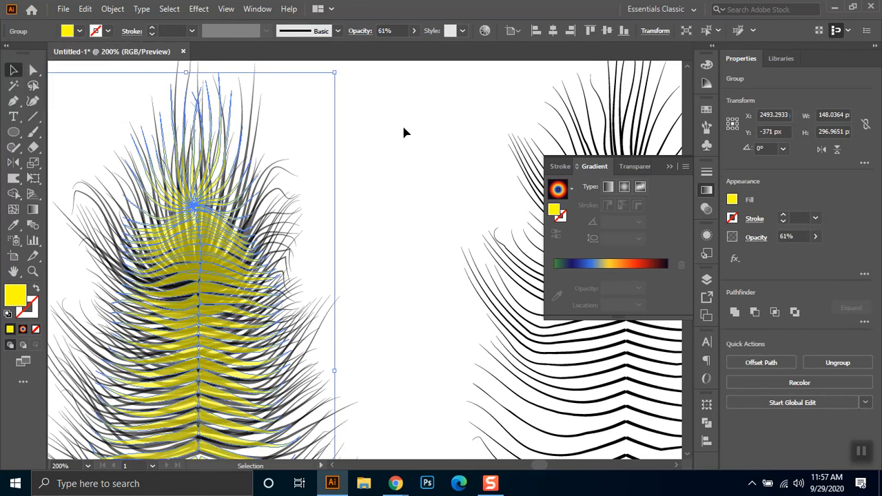
click(199, 303)
click(208, 271)
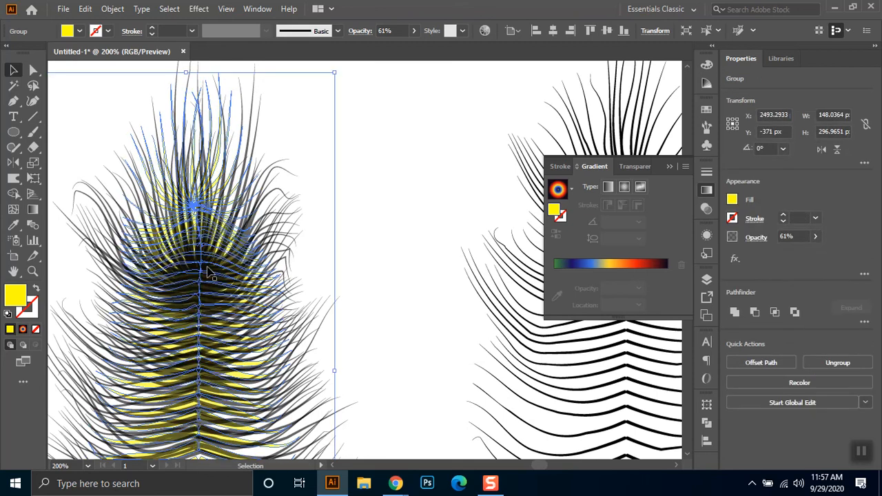
click(317, 281)
- Bring the thin light blue feather layer to the front of the stack
click(216, 217)
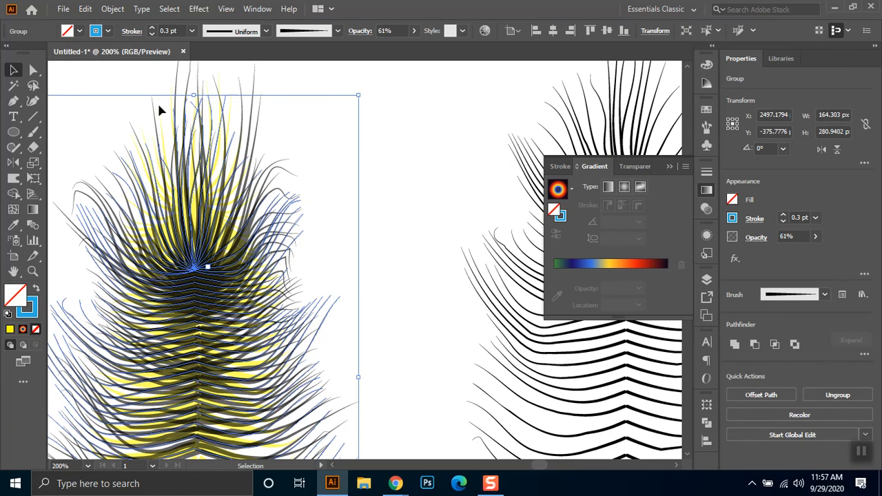
key(ctrl+shift+bracketright)
click(187, 82)
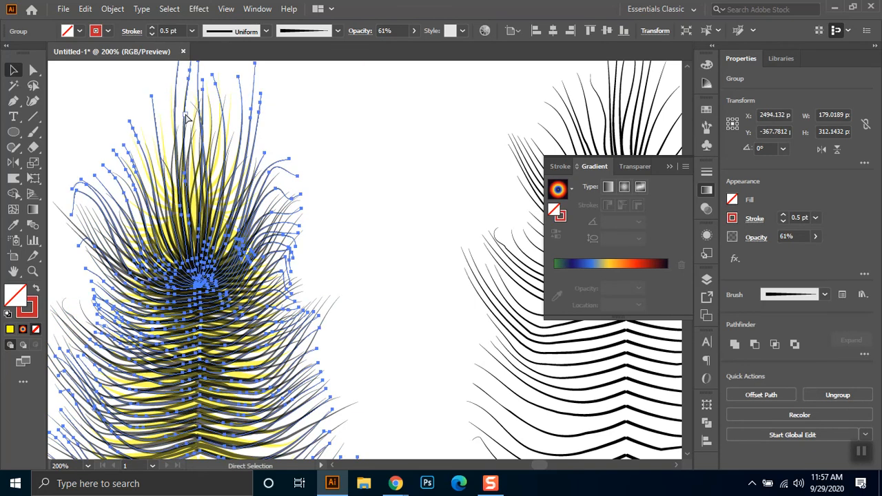
key(ctrl+shift+a)
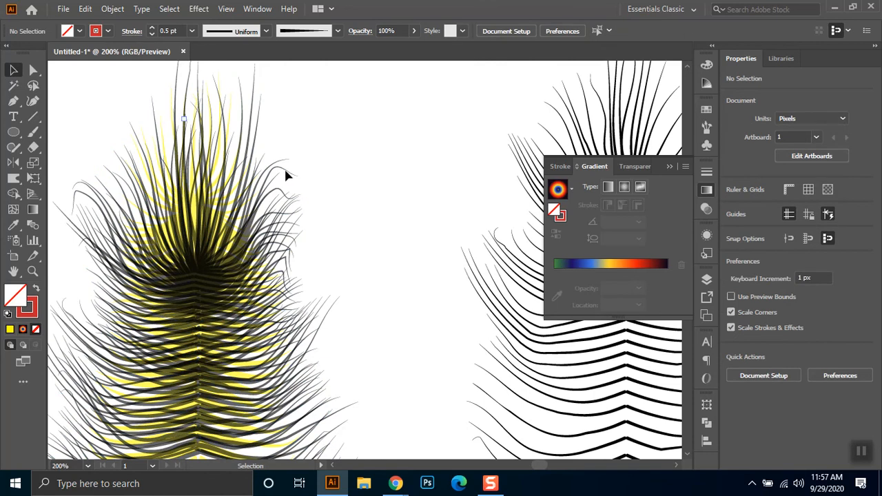
- Change the stroke color of the stack's remaining black 0.5 pt feather layer to dark green
drag(329, 154, 293, 204)
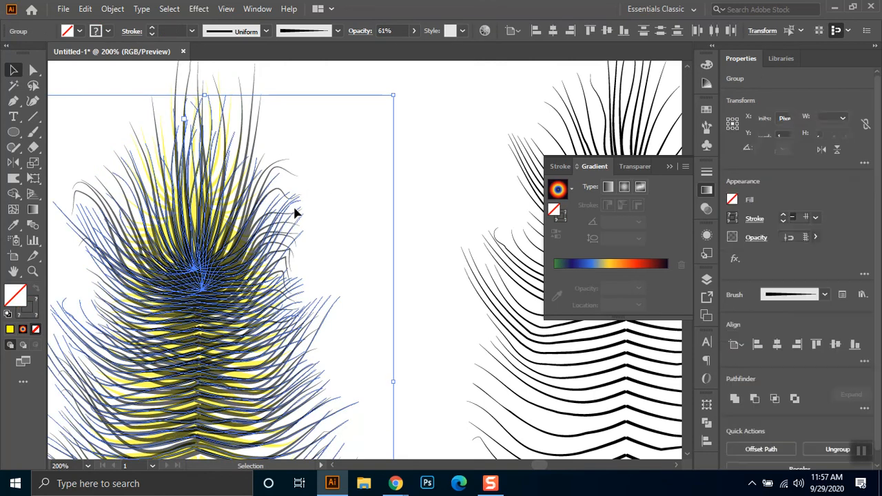
click(219, 144)
click(109, 32)
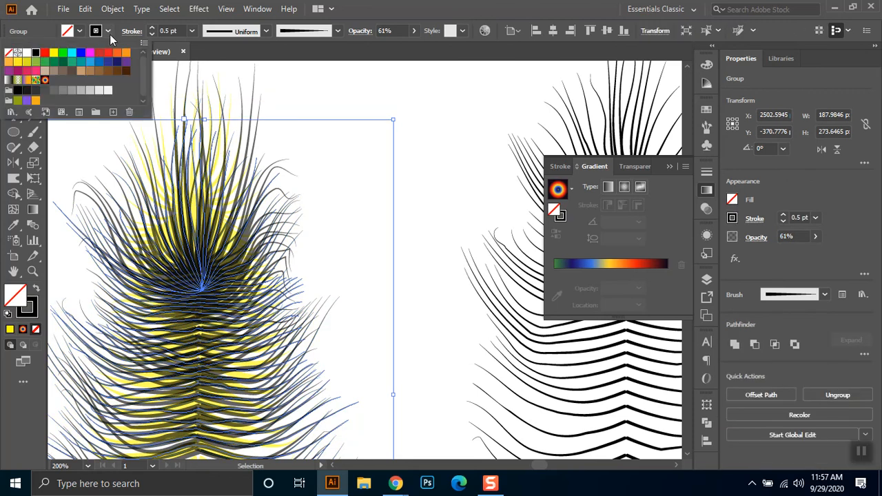
click(68, 63)
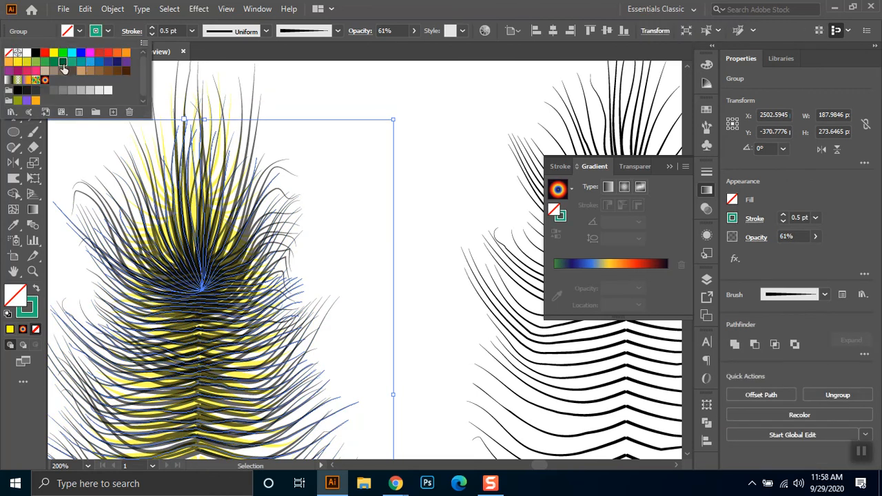
click(452, 256)
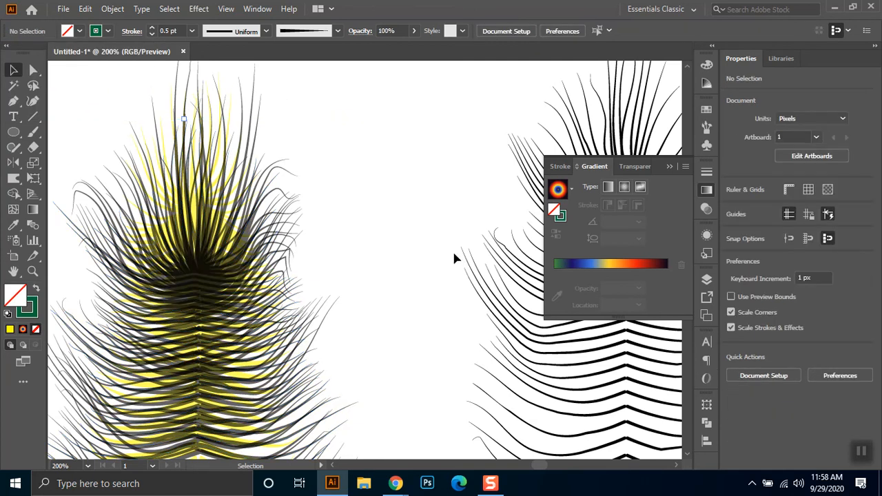
- Set the opacity of the stack's thin light blue feather layer to 70%, comparing it with 100%
scroll(410, 255, down, 1)
scroll(338, 330, down, 2)
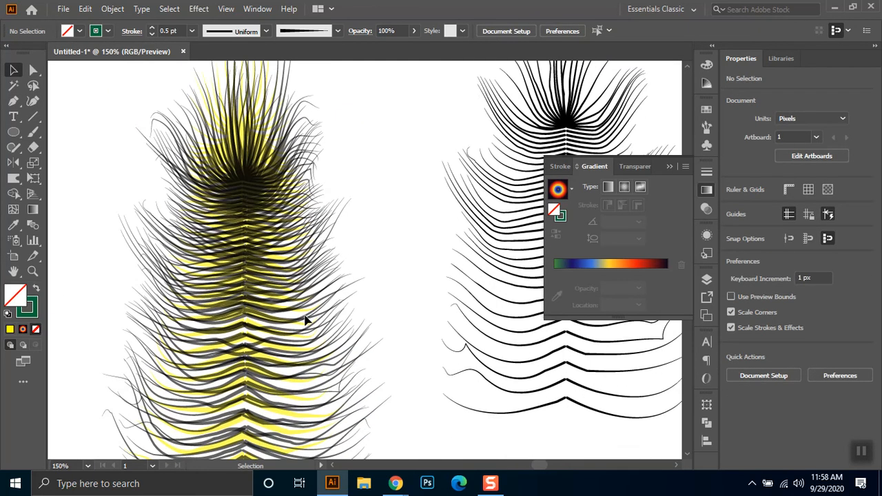
scroll(307, 319, up, 2)
click(298, 301)
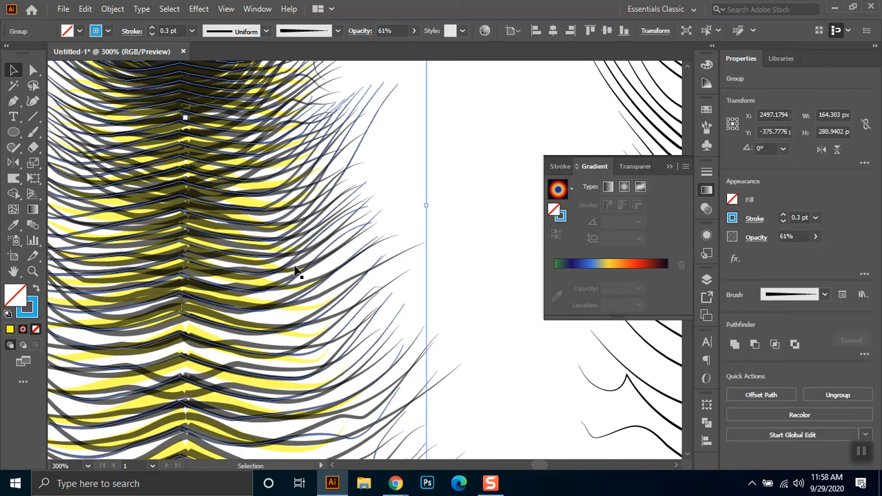
click(396, 31)
text(70)
key(Return)
text(100)
key(Return)
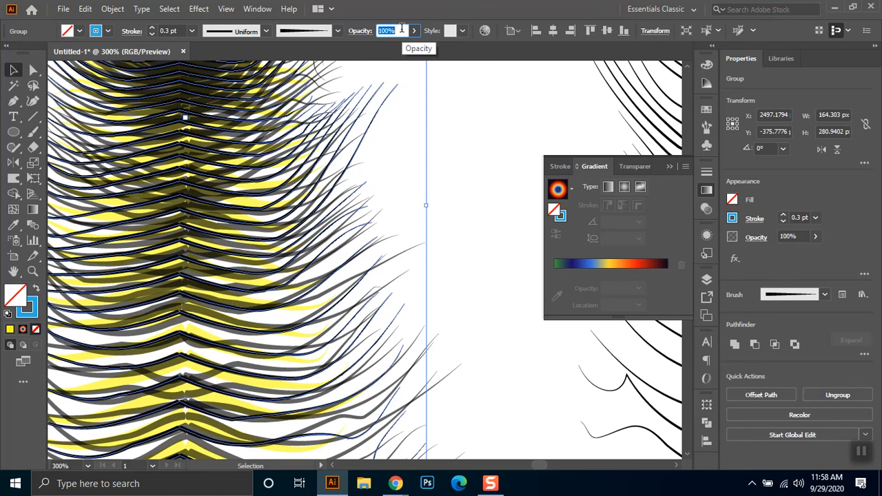
text(70)
key(Return)
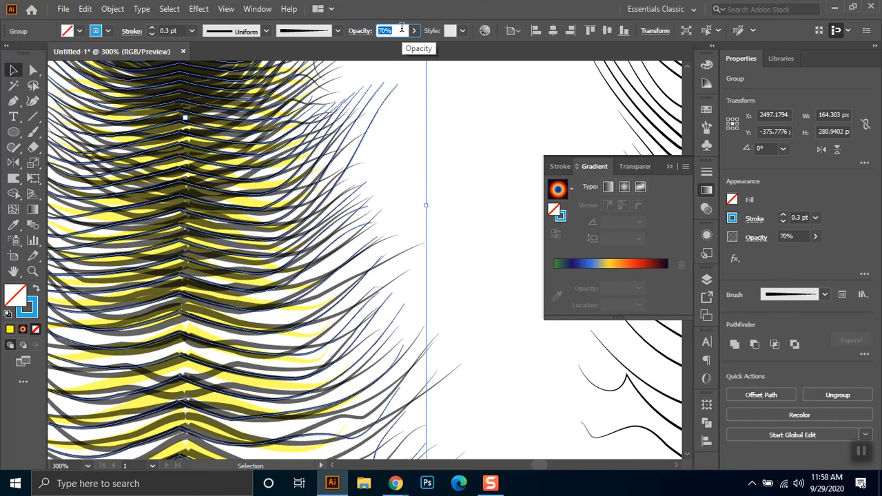
- Nudge the stack's thin 0.3 pt feather layer down by 1 px overall
click(359, 31)
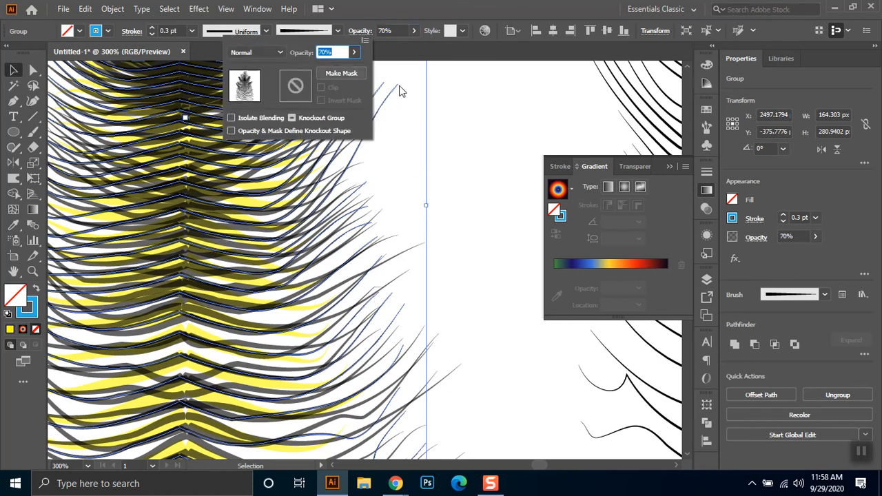
click(489, 100)
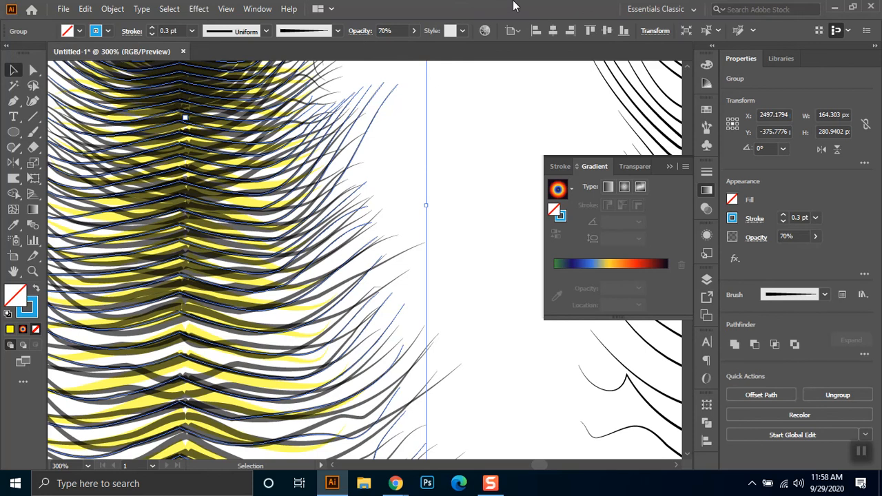
key(Down)
key(Down)
key(Down)
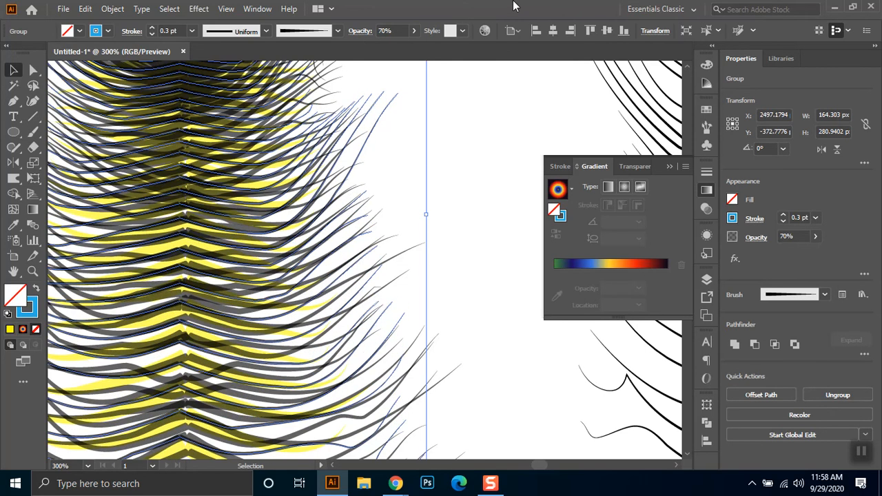
key(Up)
key(Up)
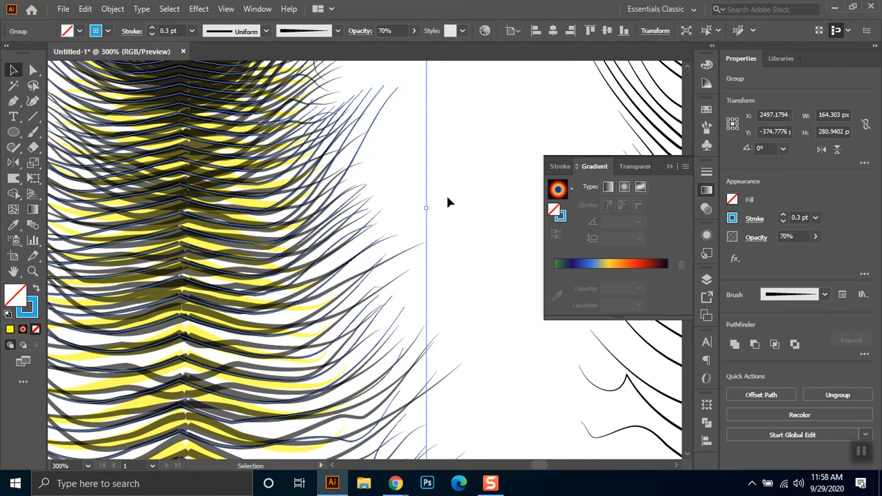
click(442, 145)
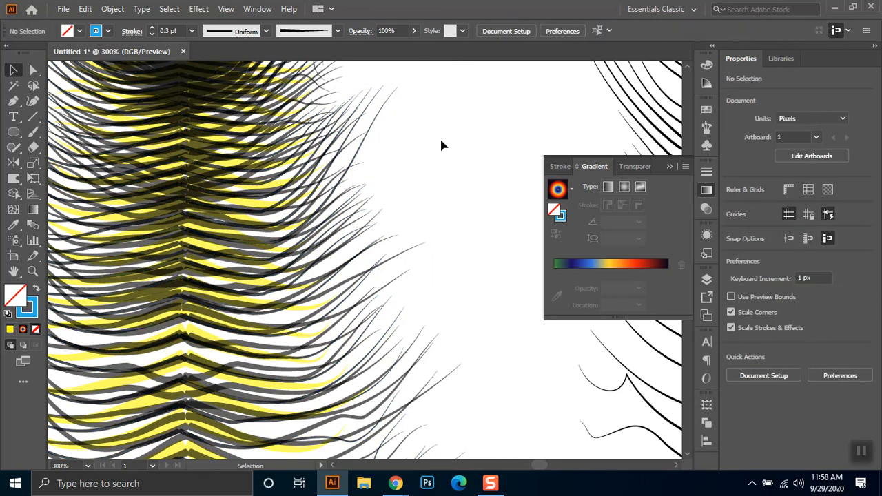
- Try recoloring the thin 0.3 pt feather layer's stroke, first to cyan and finally to red
click(32, 271)
drag(365, 89, 404, 168)
key(v)
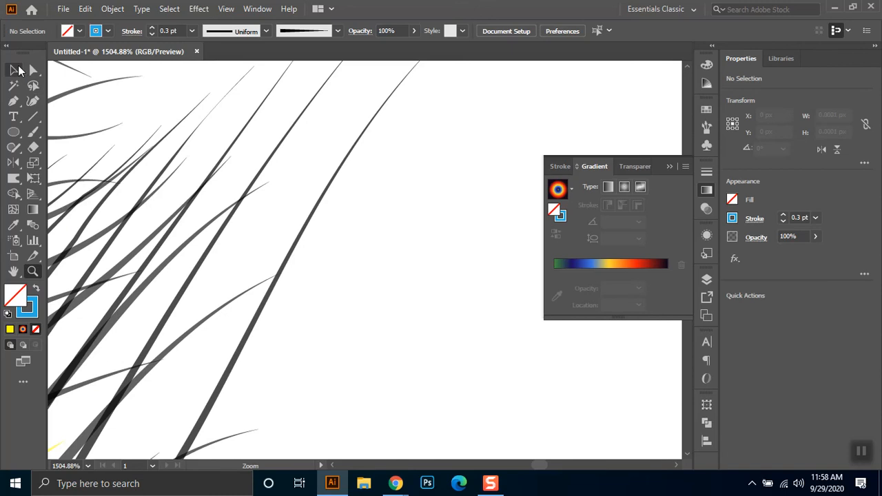
click(339, 175)
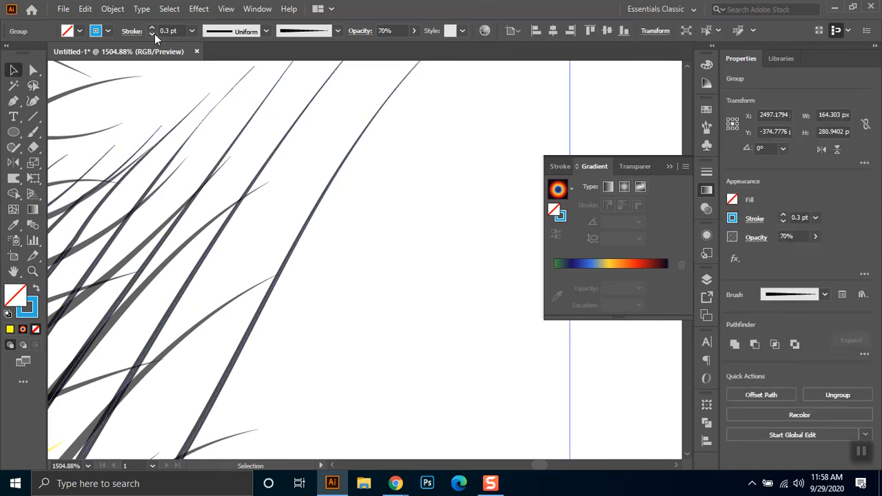
click(107, 31)
click(72, 53)
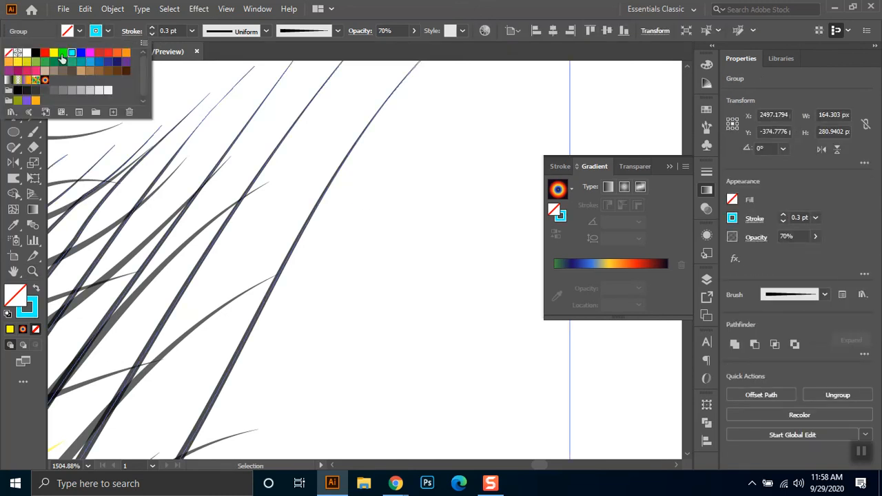
click(44, 53)
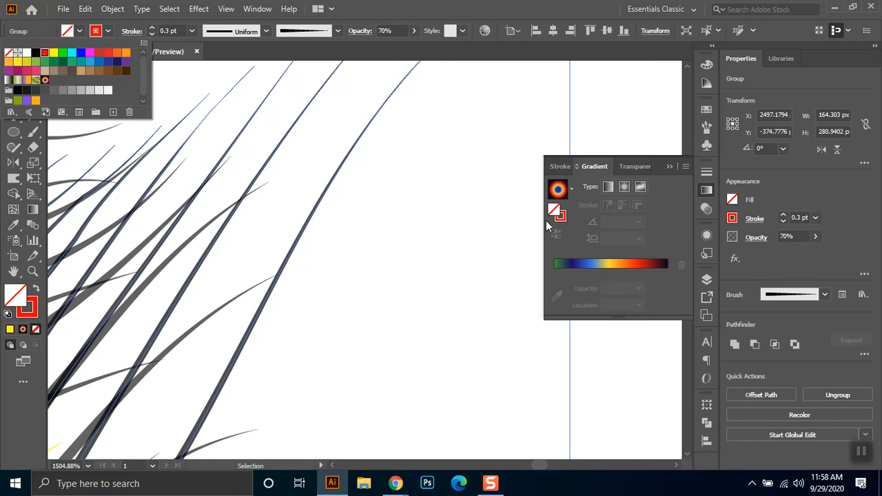
click(341, 138)
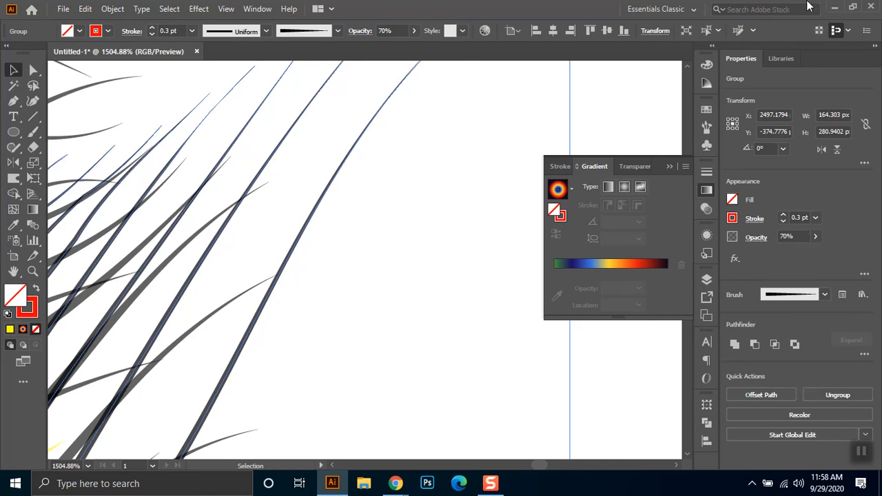
click(110, 9)
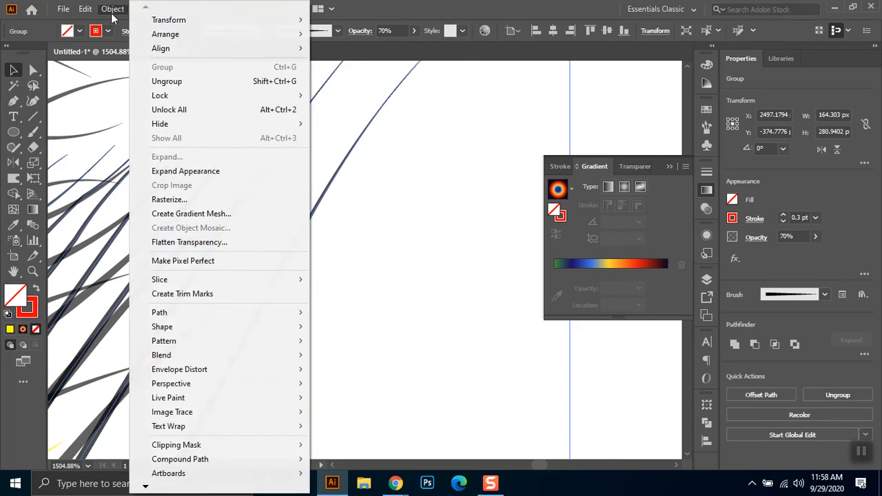
mouse_move(77, 9)
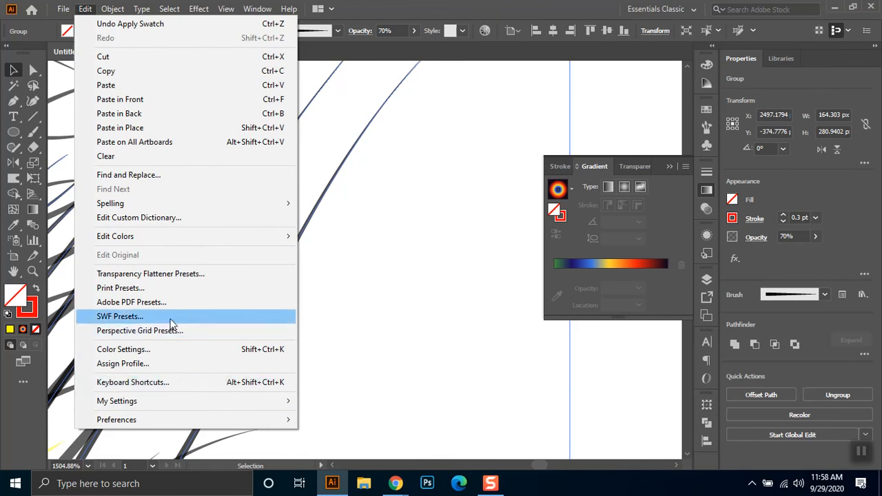
mouse_move(216, 236)
mouse_move(383, 255)
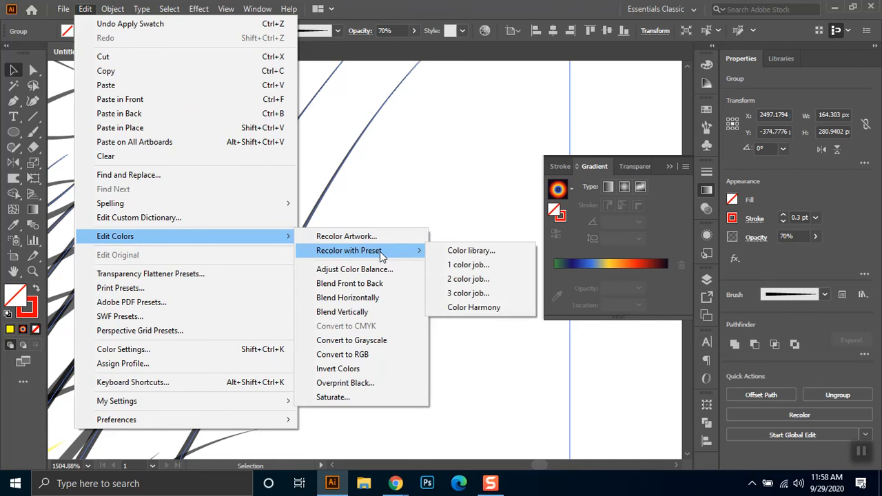
click(707, 237)
click(705, 237)
- Raise the thin 0.3 pt feather layer's opacity to 100%, keeping the Normal blending mode
click(359, 31)
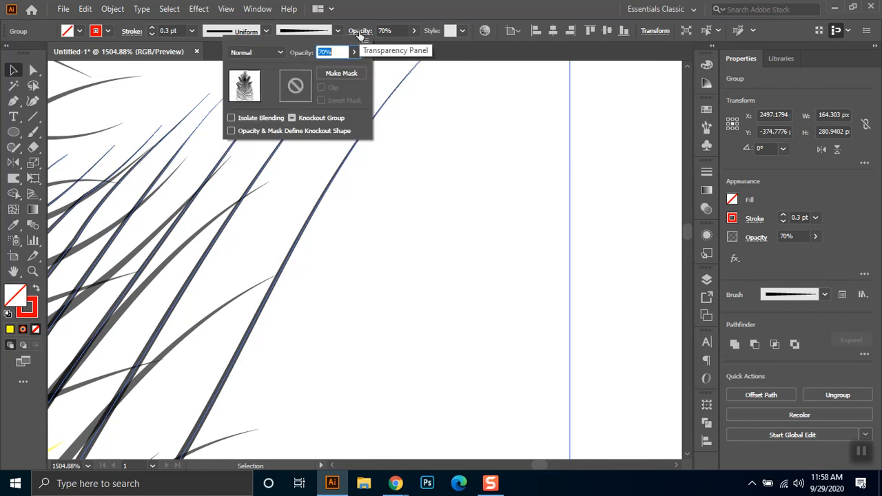
click(251, 51)
click(253, 71)
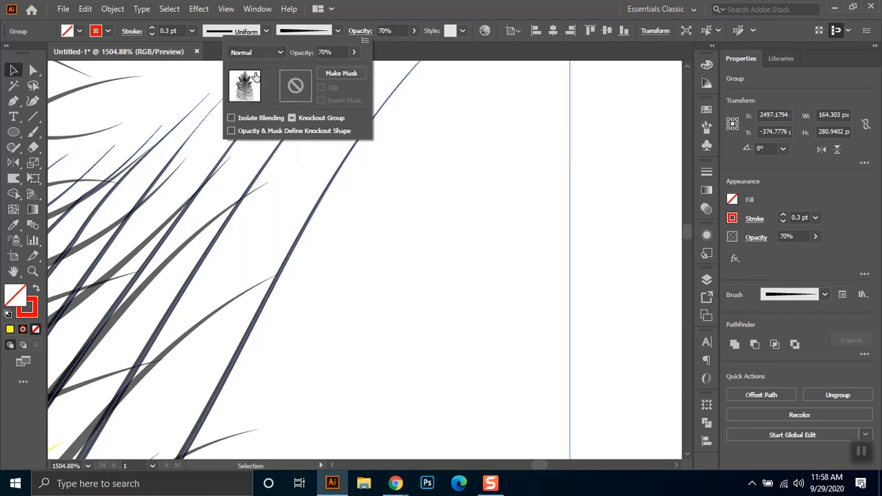
click(353, 53)
drag(335, 68, 388, 62)
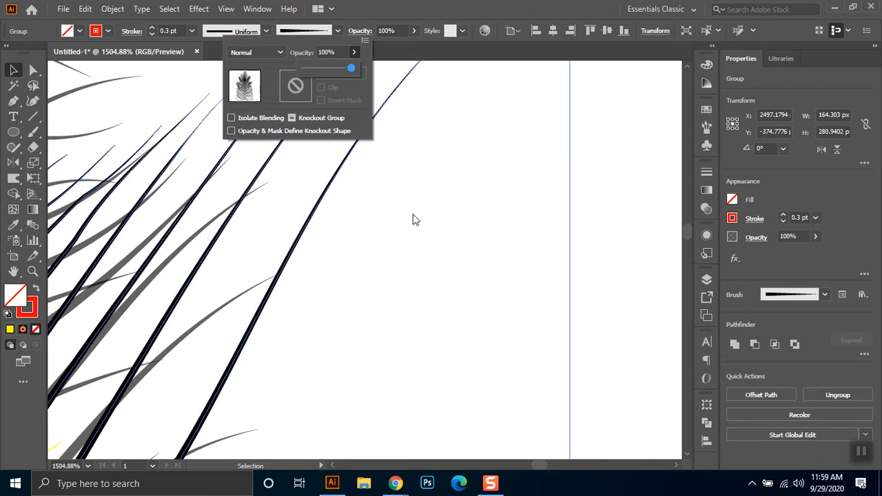
click(403, 280)
click(421, 283)
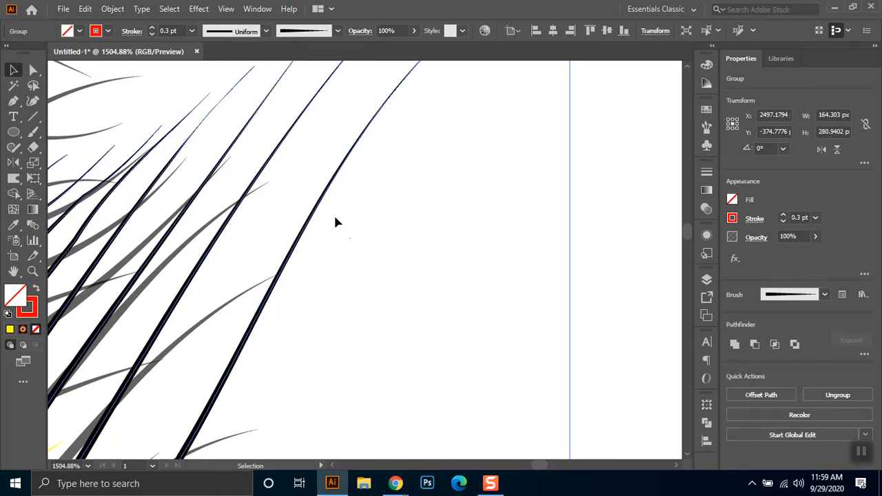
- Try a yellow stroke on the thin 0.3 pt feather layer, switch it back to red, and make the stroke the active color
click(107, 31)
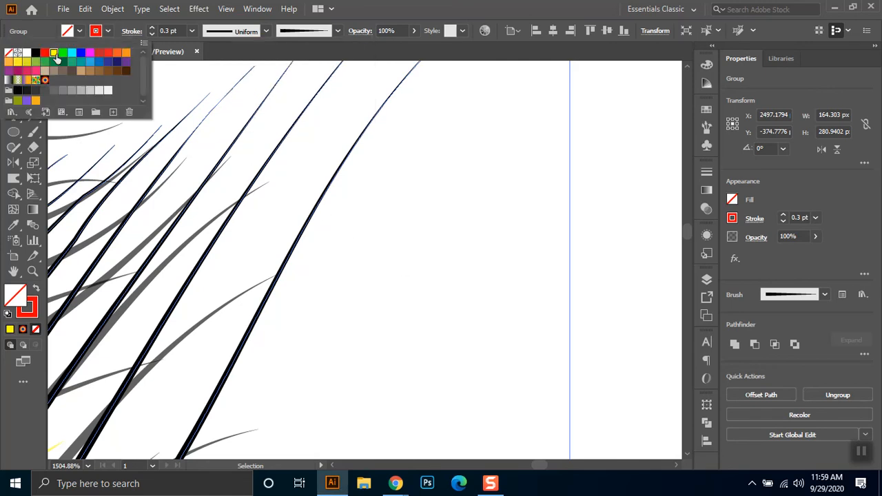
click(53, 53)
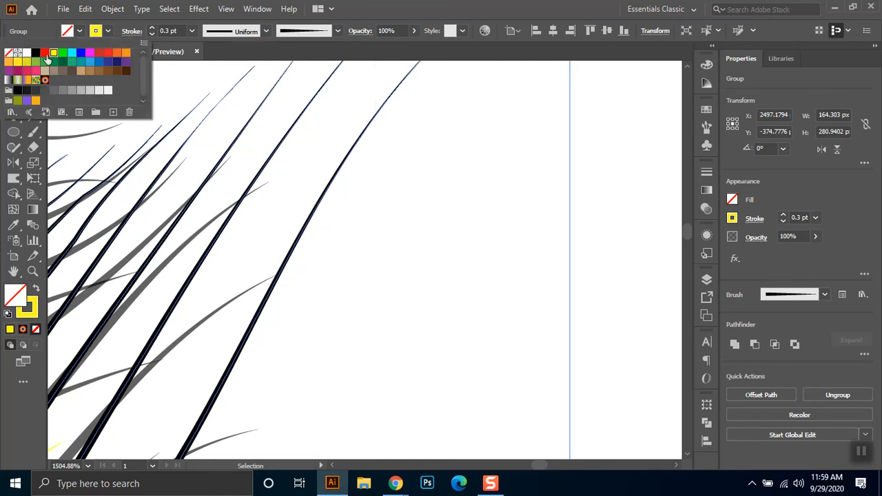
click(44, 53)
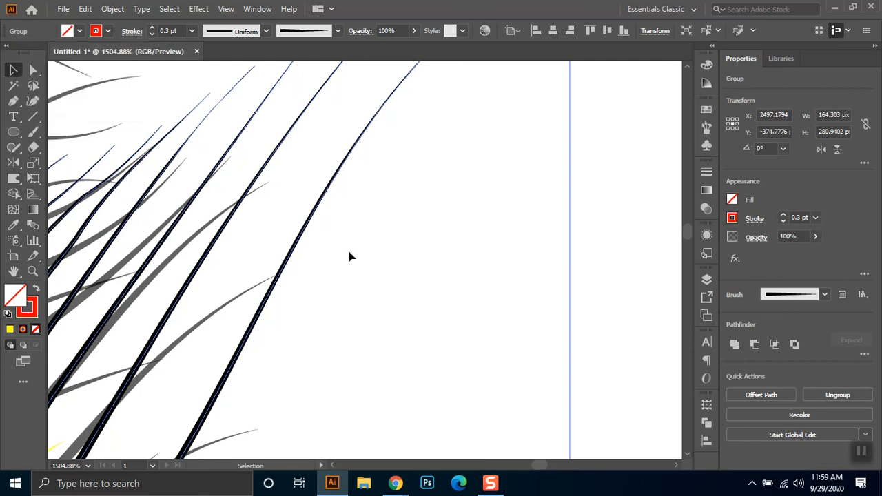
scroll(348, 257, down, 1)
scroll(347, 255, down, 1)
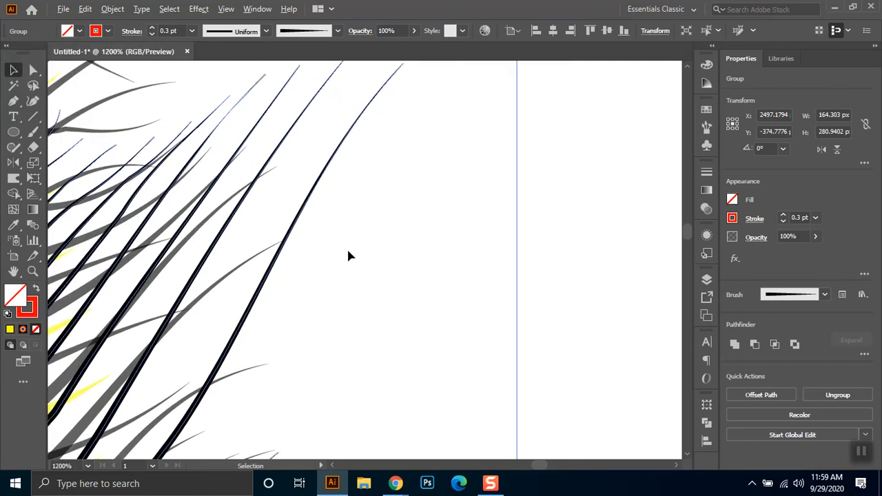
click(708, 190)
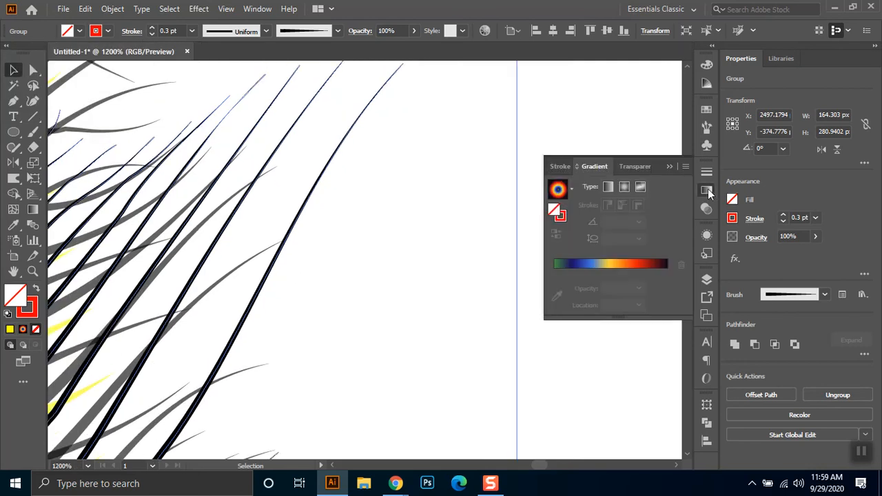
click(560, 216)
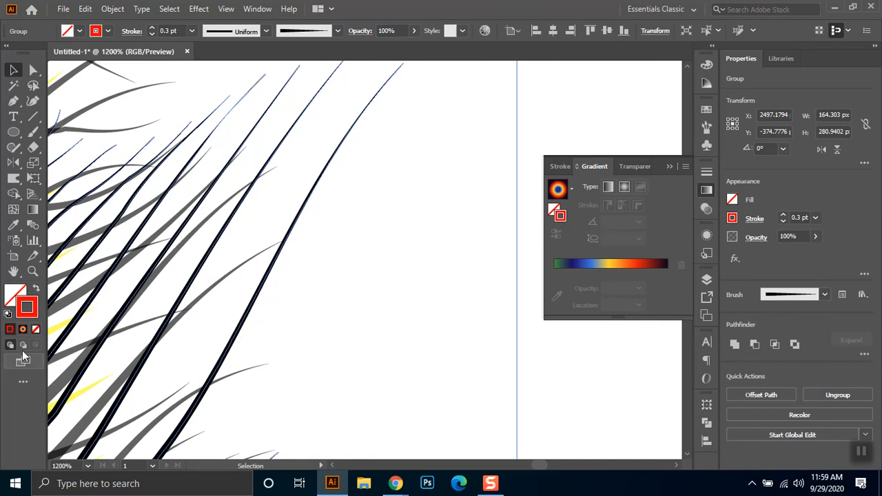
click(372, 336)
- Expand the appearance of the stack's thin 0.3 pt feather layer
scroll(372, 335, down, 2)
scroll(416, 337, down, 2)
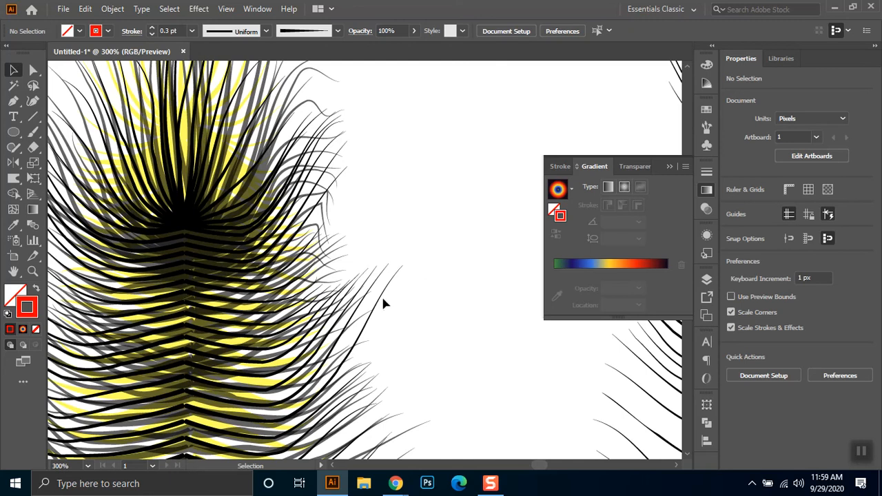
click(381, 300)
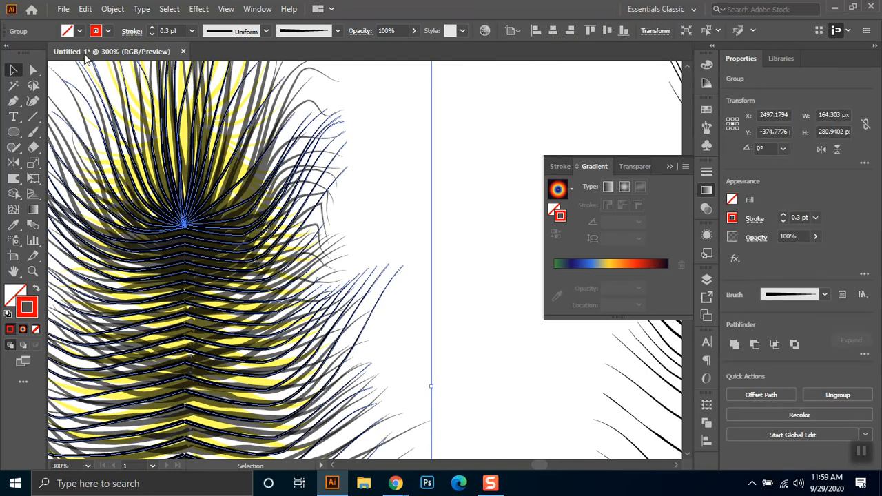
click(105, 10)
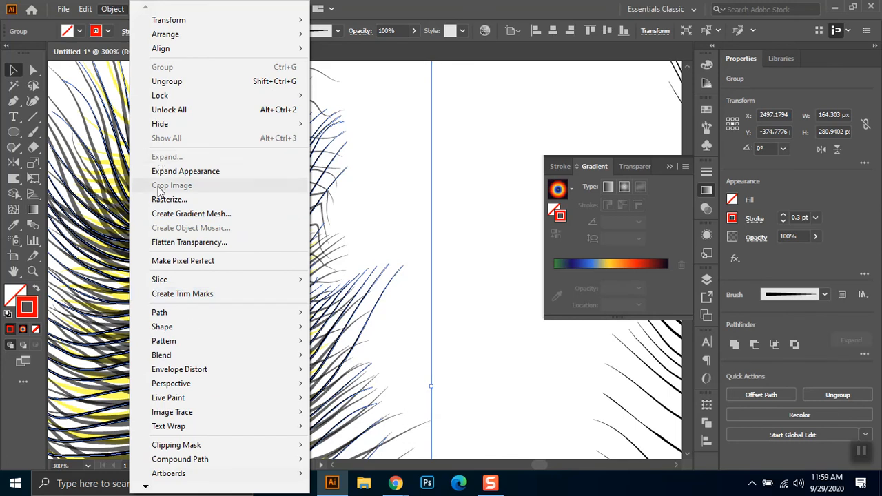
click(176, 171)
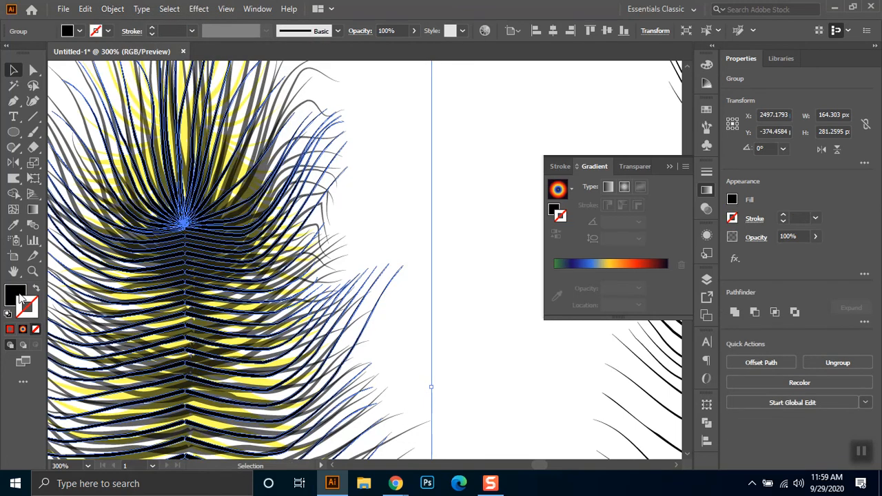
- Fill the expanded feather layer with dark red (#900000) and set its opacity to 50%
click(21, 300)
drag(585, 81, 650, 81)
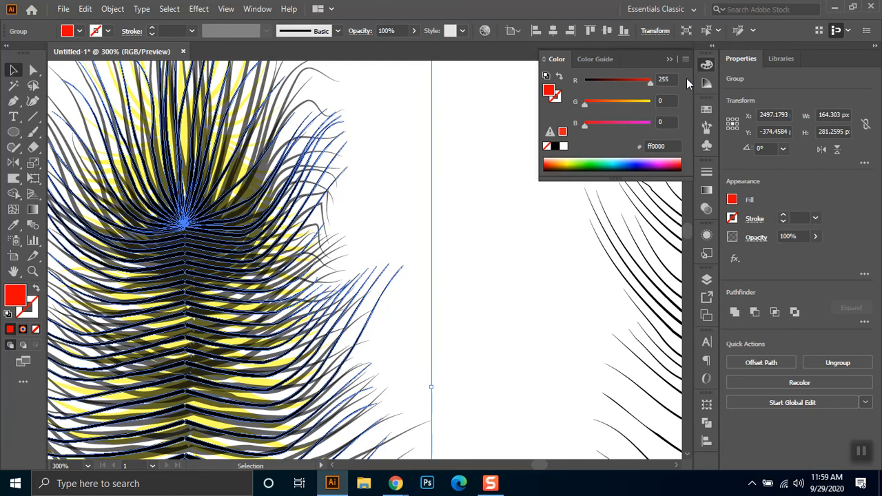
click(622, 81)
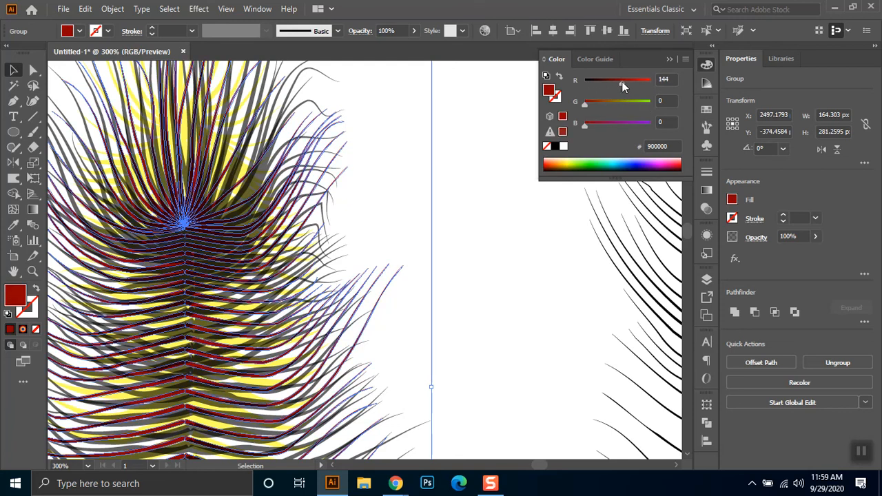
click(403, 30)
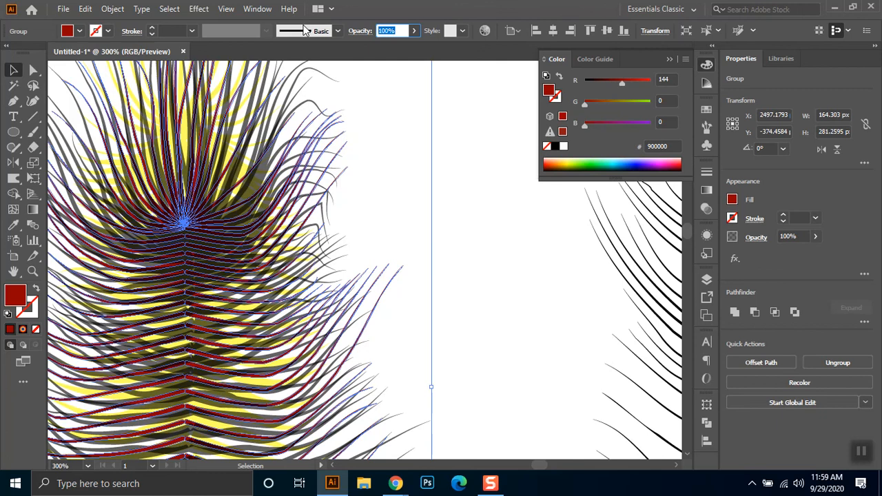
text(50)
key(Return)
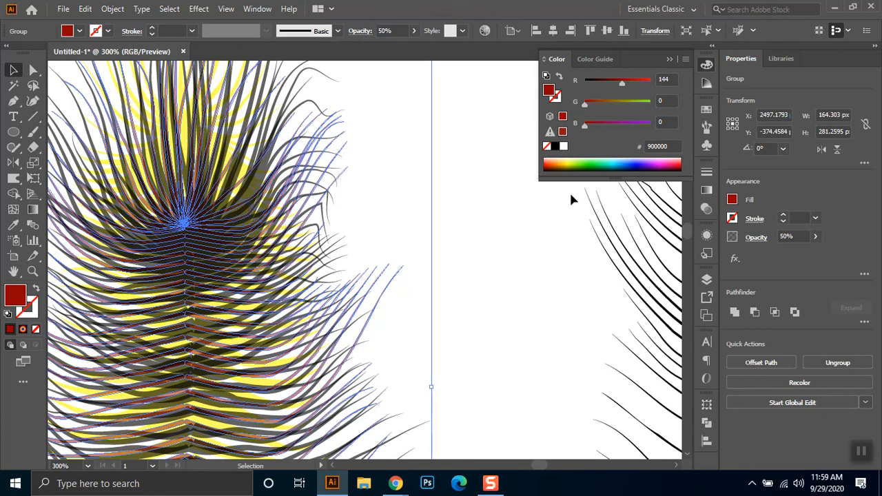
click(481, 178)
- Expand the appearance of the layered feather stack's 0.5 pt layer that has 61% opacity
key(ctrl+minus)
key(ctrl+minus)
key(ctrl+minus)
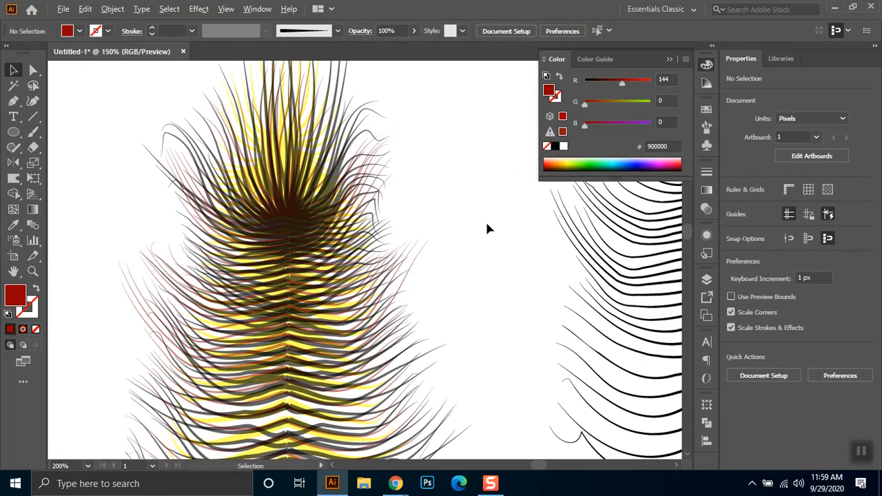
drag(477, 213, 424, 192)
scroll(439, 342, up, 2)
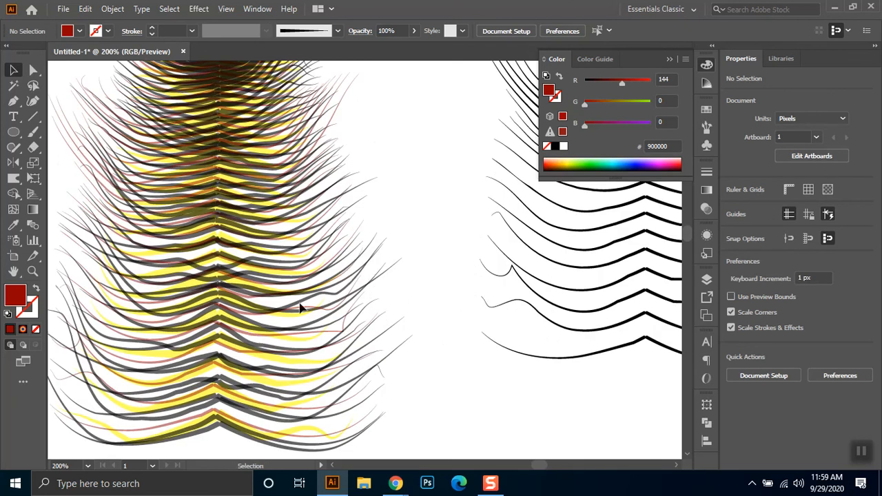
click(363, 276)
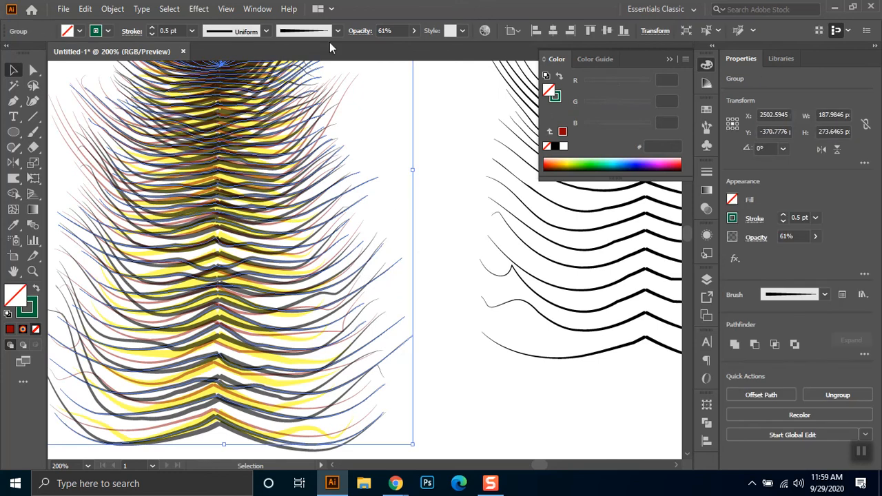
click(113, 8)
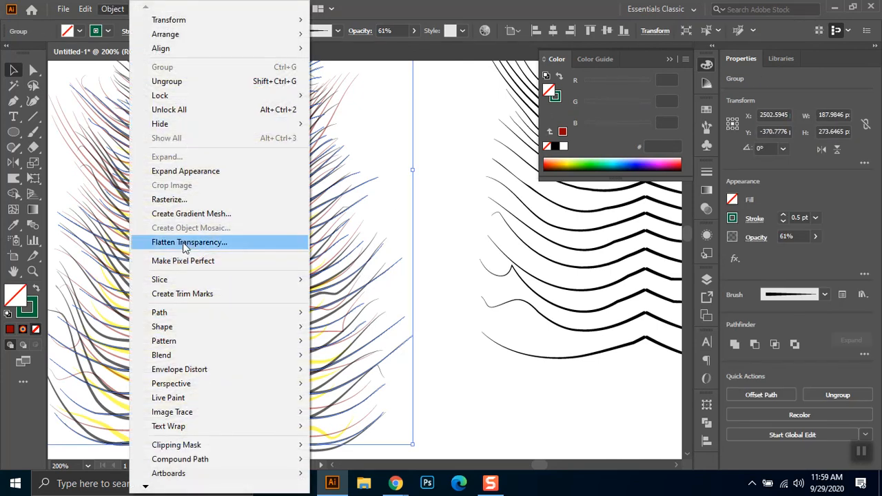
click(192, 178)
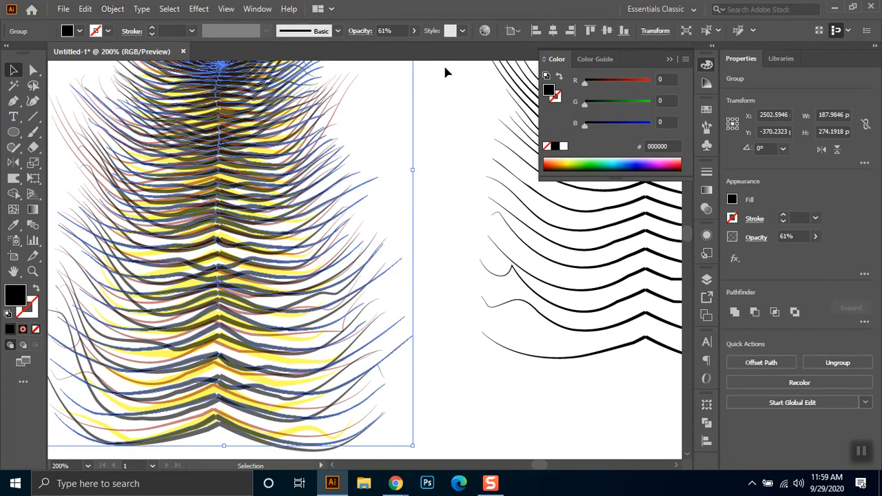
- Fill the expanded 61% opacity feather layer with a green darker than pure green
drag(631, 126, 651, 105)
drag(626, 126, 587, 127)
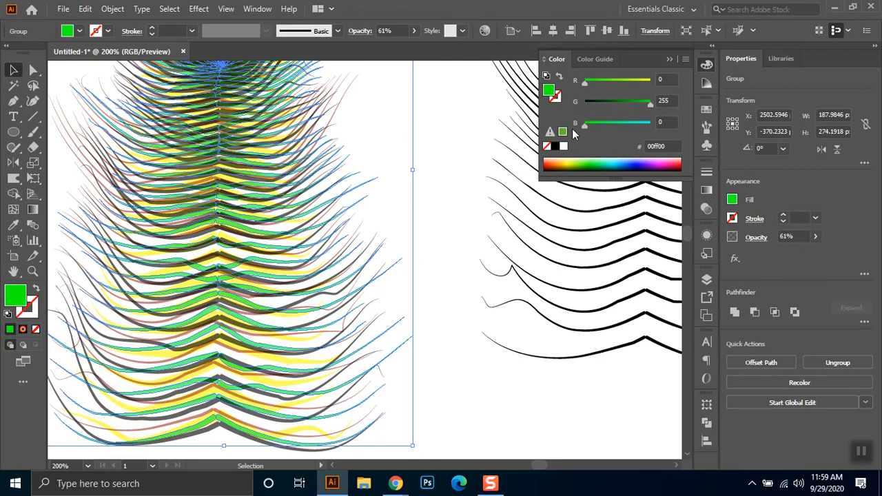
drag(620, 102, 599, 103)
click(480, 196)
- Fill the separate 50% opacity feather with the multicolor radial gradient
scroll(437, 147, down, 2)
drag(405, 209, 380, 303)
click(309, 102)
scroll(486, 235, down, 1)
drag(507, 250, 400, 234)
click(559, 316)
mouse_move(553, 305)
mouse_down()
mouse_move(565, 301)
mouse_move(548, 295)
mouse_up()
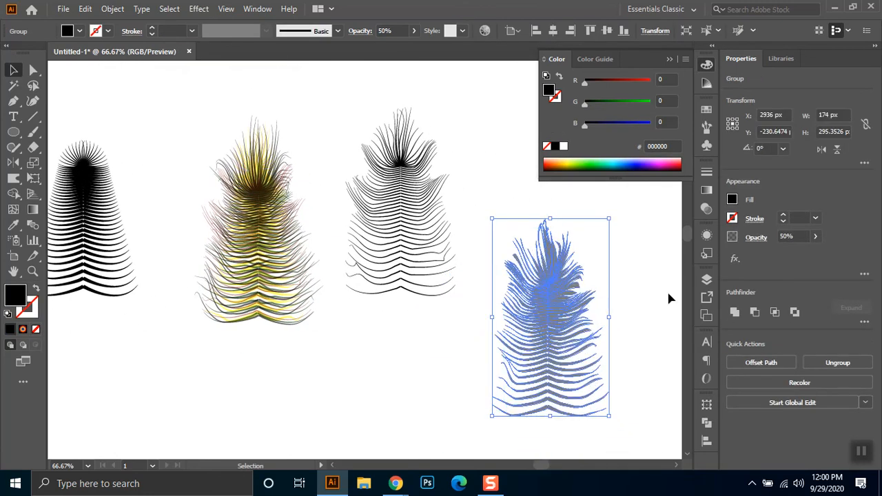
click(23, 330)
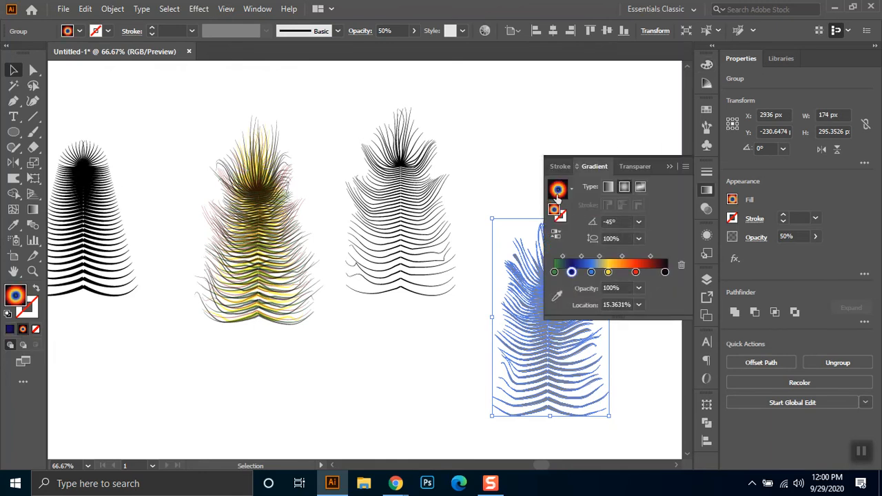
key(ctrl+shift+a)
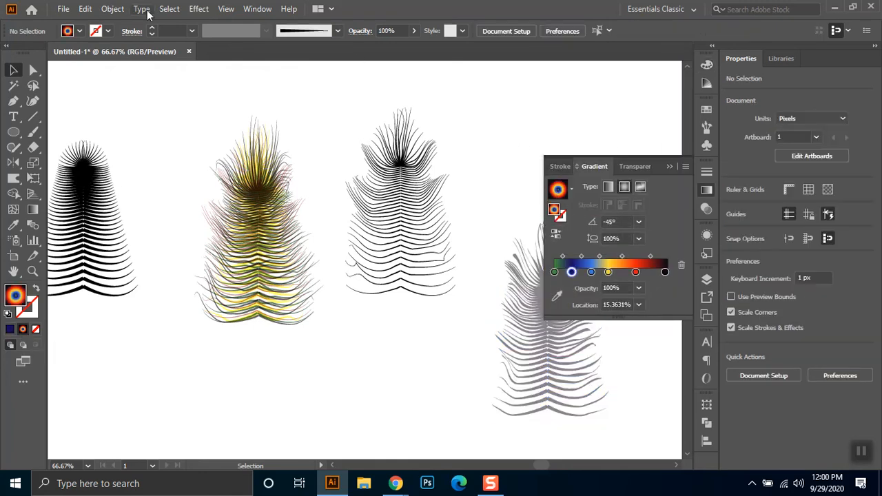
click(667, 168)
- Try to expand the separate feather's gradient fill into 255 objects
drag(514, 208, 605, 400)
click(706, 190)
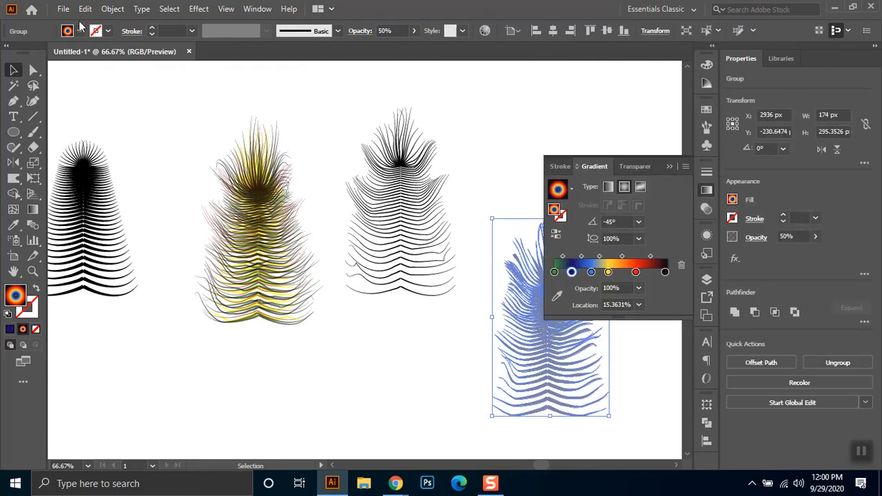
click(113, 9)
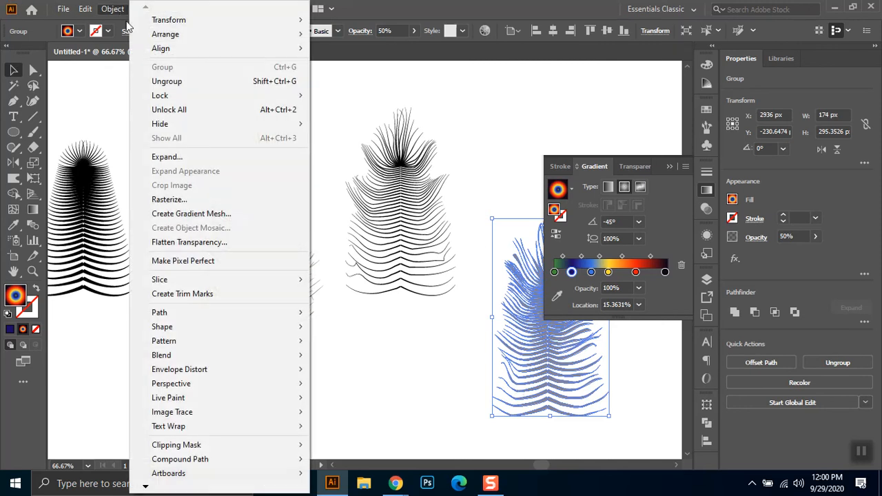
click(197, 157)
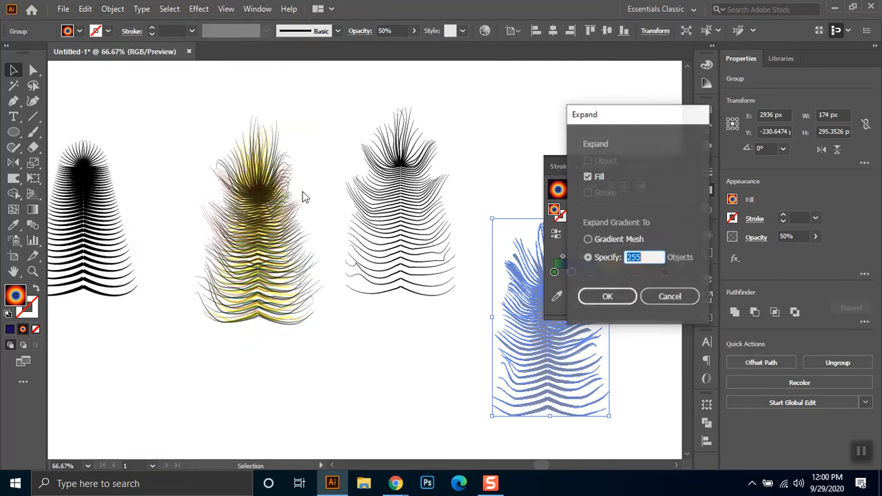
click(611, 296)
drag(557, 191, 545, 291)
click(545, 291)
click(669, 167)
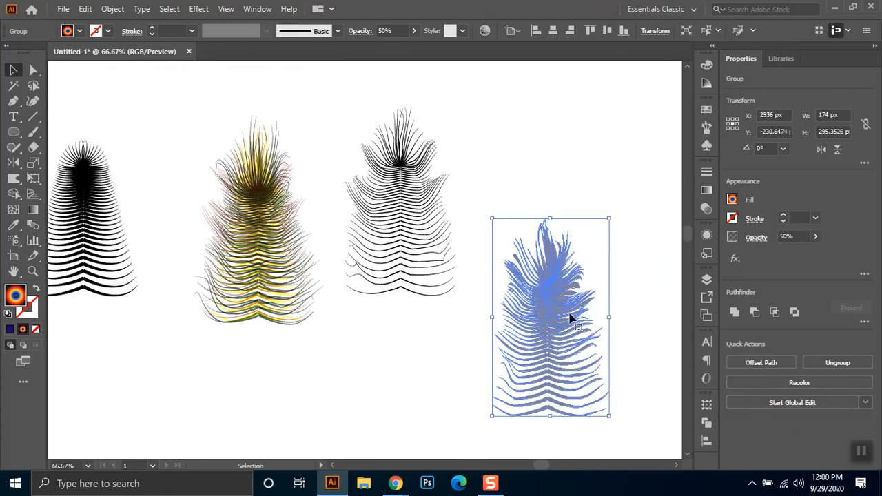
- Raise the separate gradient feather's opacity to 100%
click(361, 31)
click(263, 58)
click(262, 60)
click(414, 31)
drag(384, 46, 422, 46)
click(552, 155)
drag(558, 281, 550, 196)
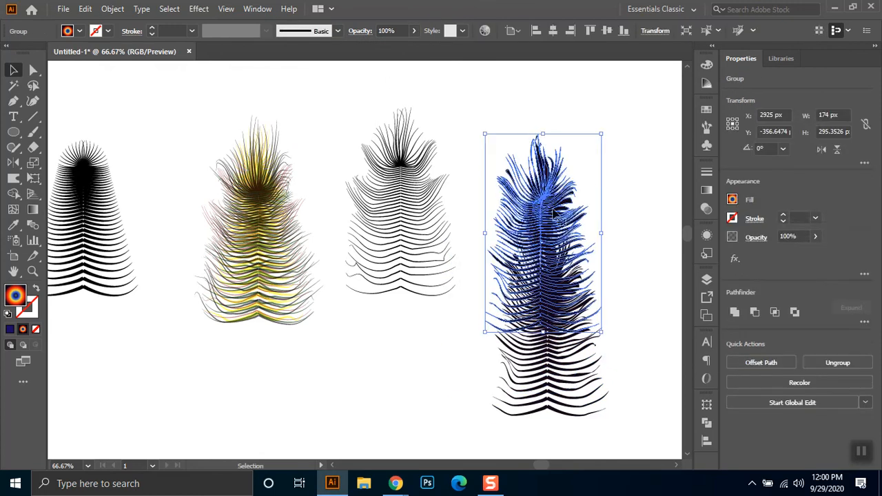
key(ctrl+z)
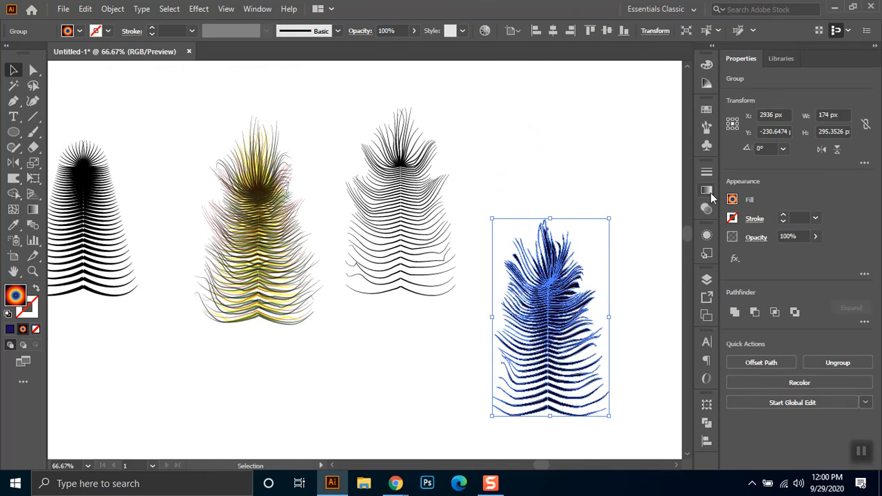
- Try a solid green fill and the White, Black gradient on the separate feather
click(80, 31)
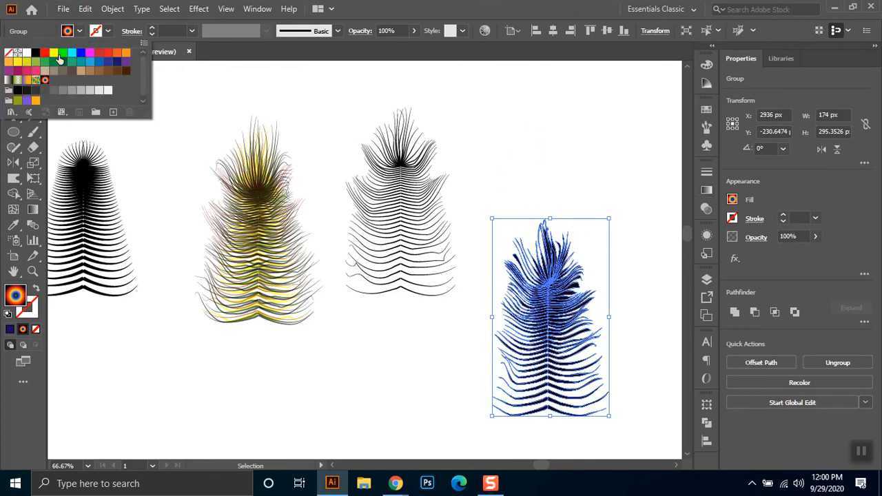
click(63, 52)
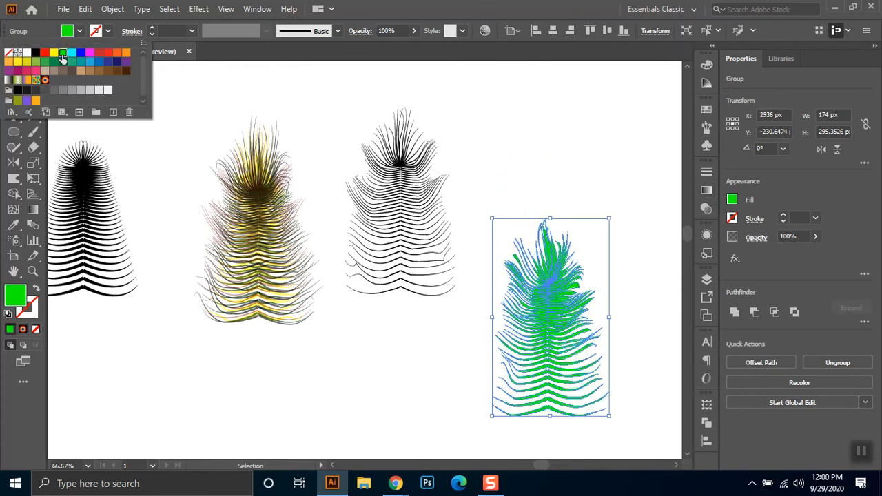
click(706, 190)
click(571, 188)
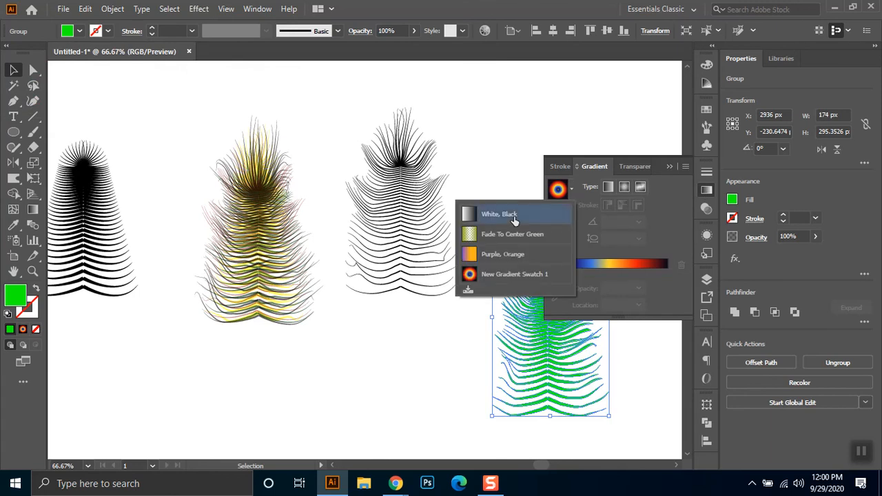
click(577, 209)
click(571, 189)
click(507, 254)
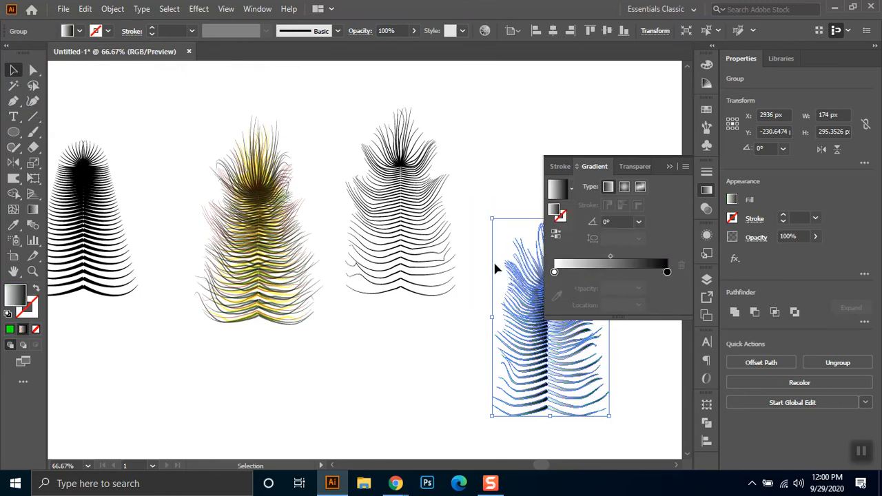
- Apply New Gradient Swatch 1 to the separate feather and stretch one radial gradient outward from its eye across all the barbs
click(571, 188)
click(513, 273)
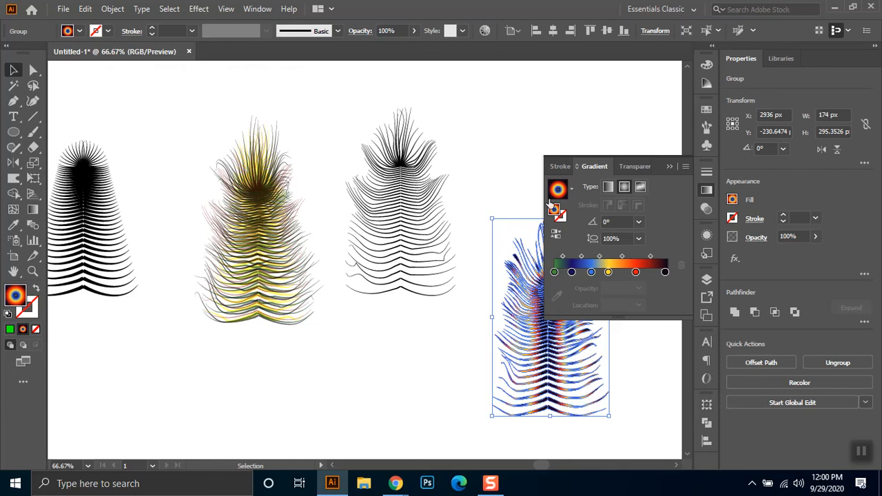
click(669, 166)
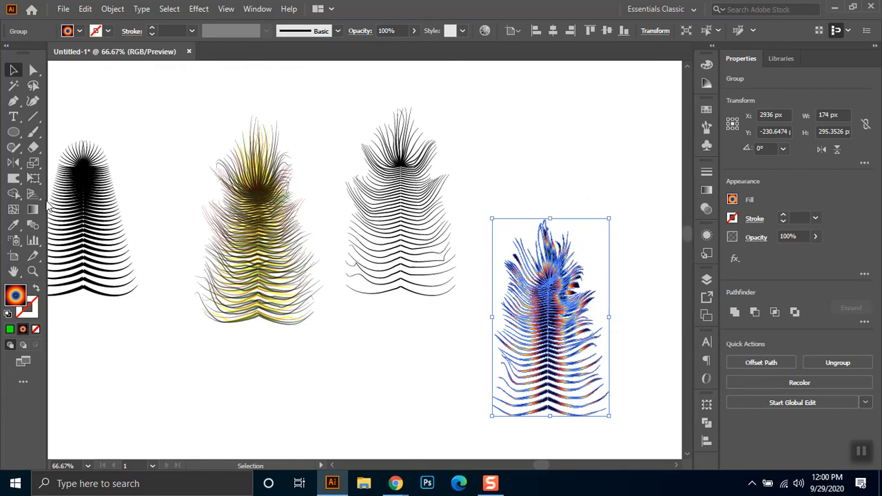
click(31, 208)
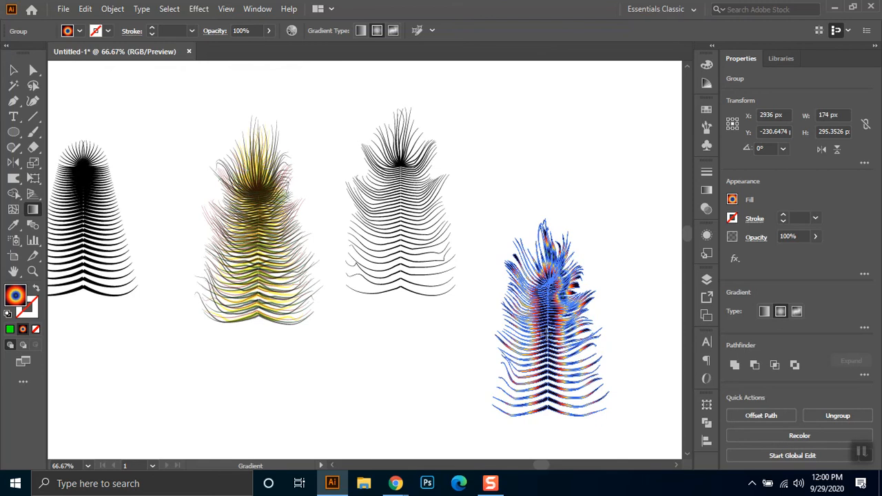
key(v)
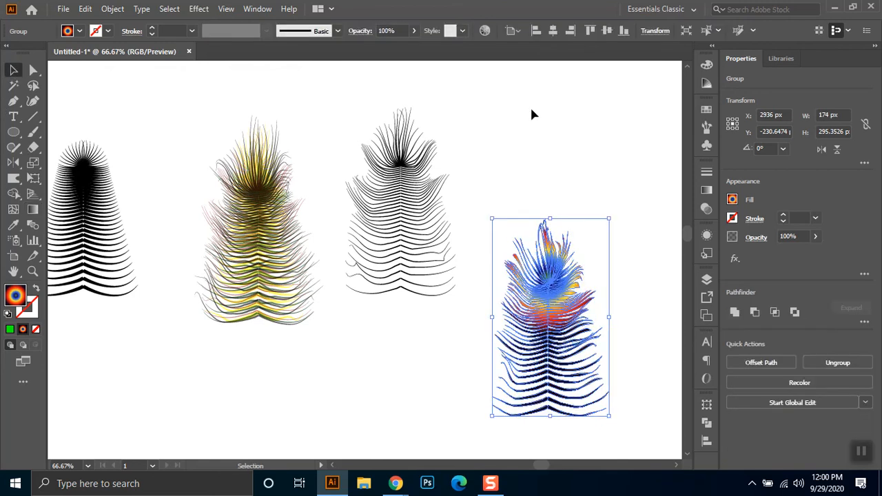
click(534, 114)
- Move the gradient-filled feather onto the layered feather stack and change its blending mode
mouse_move(251, 246)
mouse_down()
mouse_move(256, 261)
mouse_move(258, 238)
mouse_move(250, 242)
mouse_up()
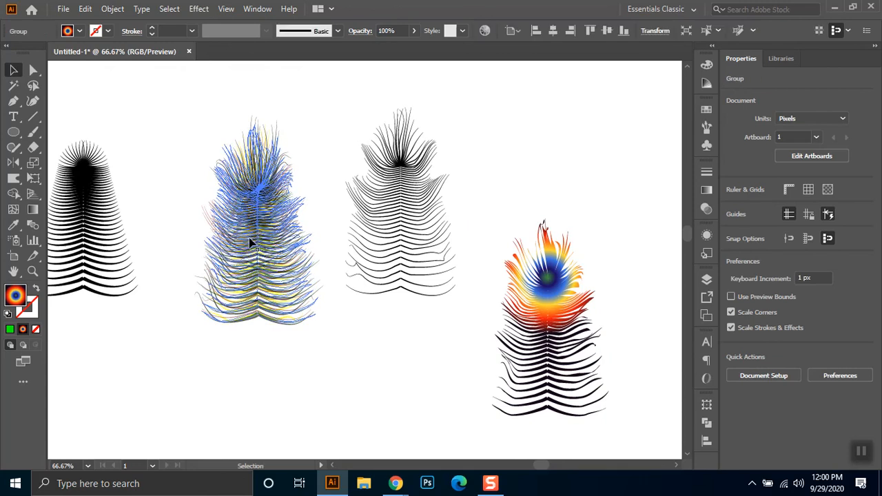
click(361, 31)
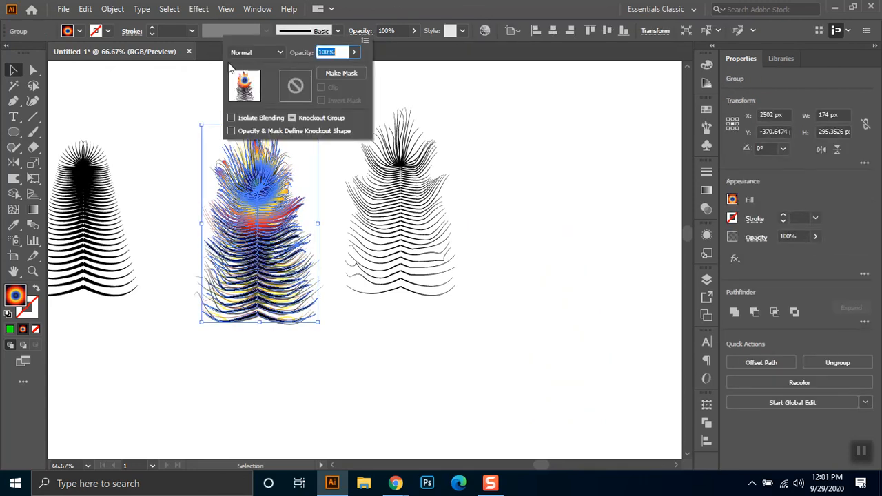
click(254, 53)
click(254, 143)
click(172, 132)
click(302, 354)
key(ctrl+1)
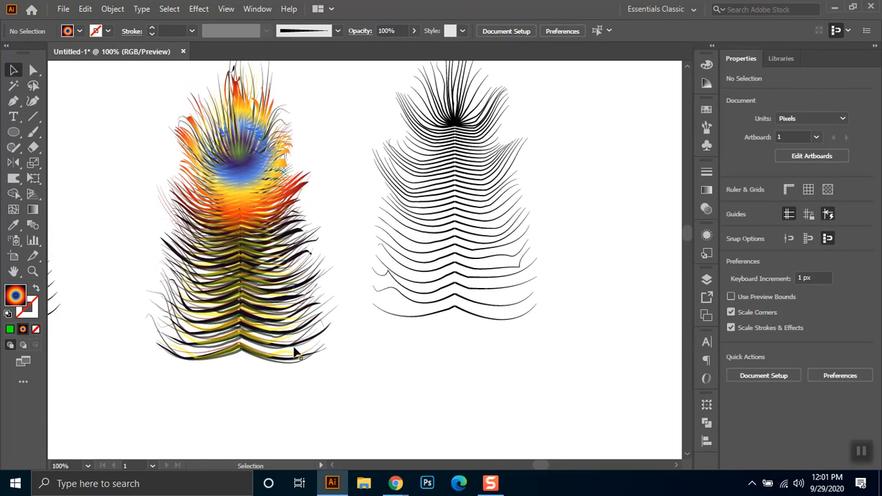
- Examine how the gradient feather blends with the stacked layers, especially along the lower barbs
click(316, 341)
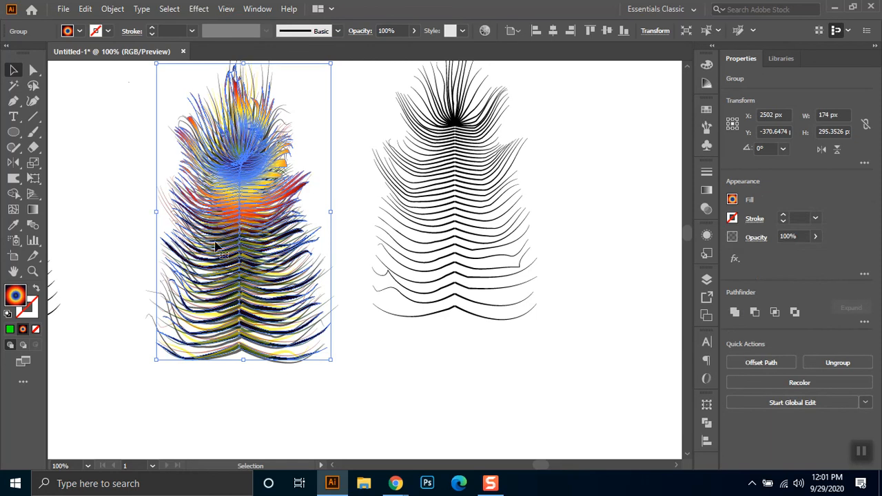
click(364, 384)
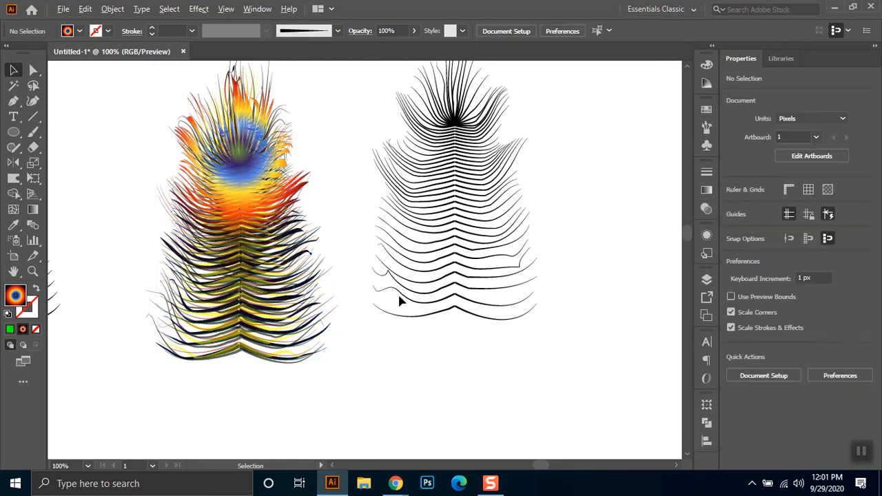
scroll(398, 292, up, 1)
click(281, 358)
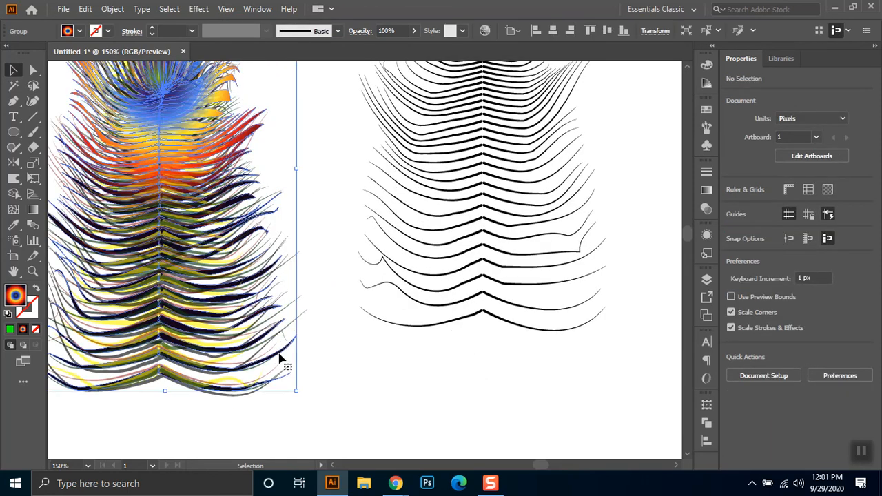
key(ctrl)
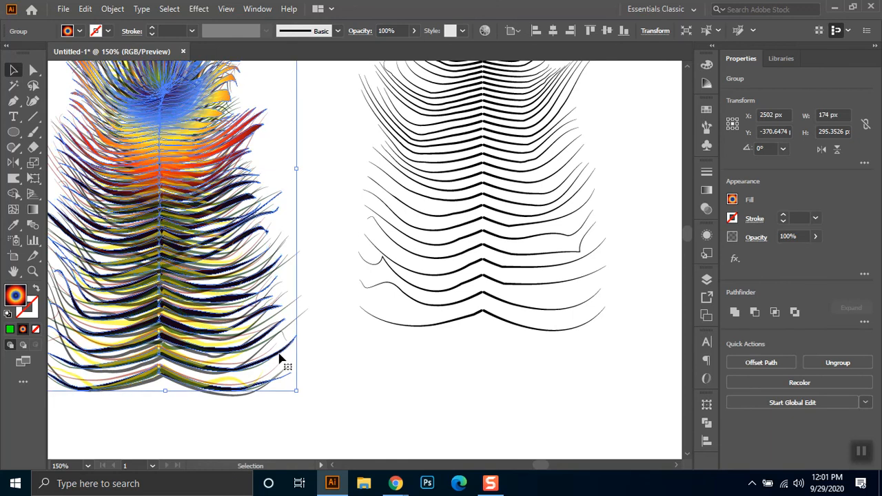
click(350, 372)
scroll(355, 372, down, 1)
drag(377, 338, 402, 321)
scroll(400, 319, down, 1)
scroll(397, 285, up, 1)
scroll(380, 335, up, 1)
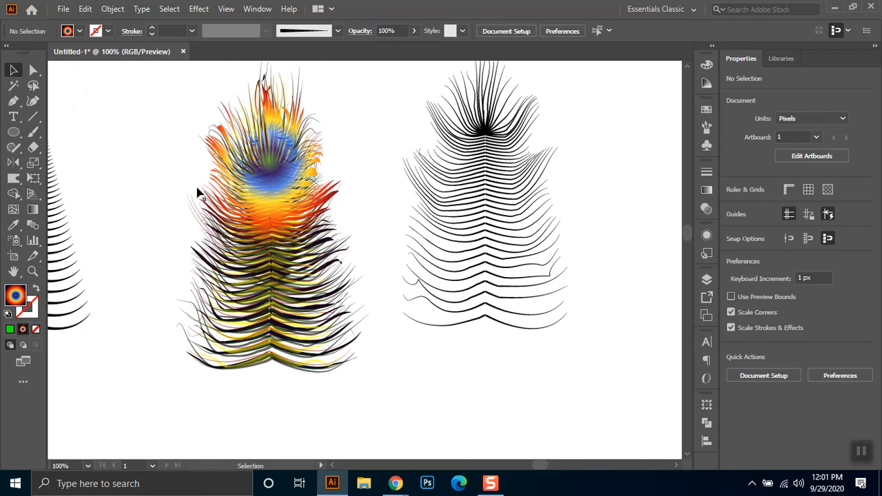
- Switch to the Line Segment tool for drawing on the gradient feather
drag(15, 132, 79, 131)
click(32, 117)
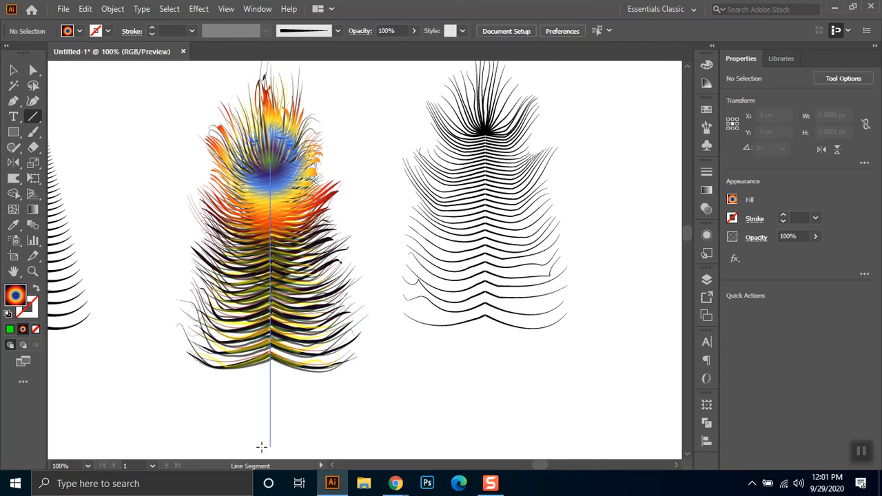
- Draw a vertical line about 284 px long down the centre of the coloured feather and give it a black stroke
drag(261, 447, 262, 446)
key(v)
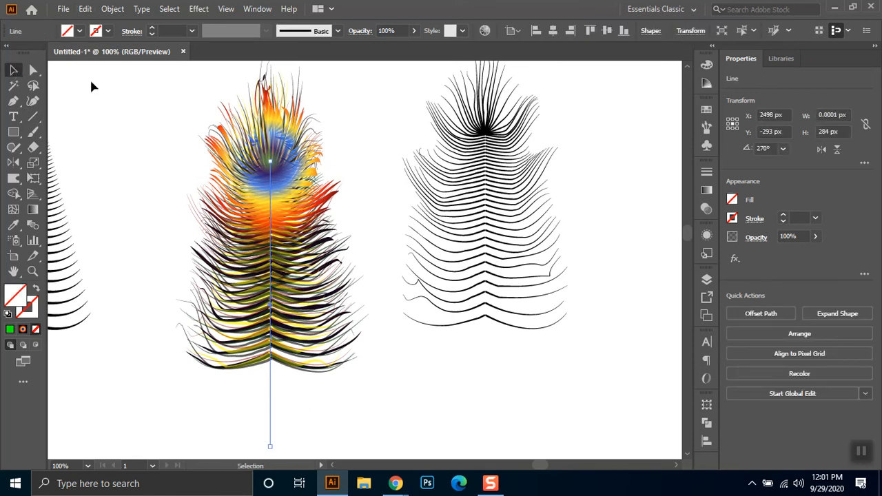
click(107, 30)
click(35, 52)
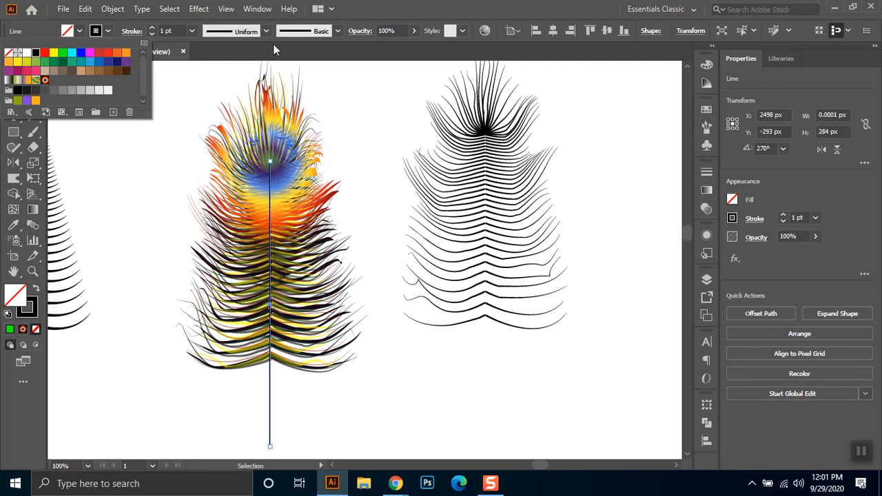
- Set the line's stroke weight to 20 pt and apply the wedge-shaped width profile, flipped along so it widens towards the bottom
click(172, 30)
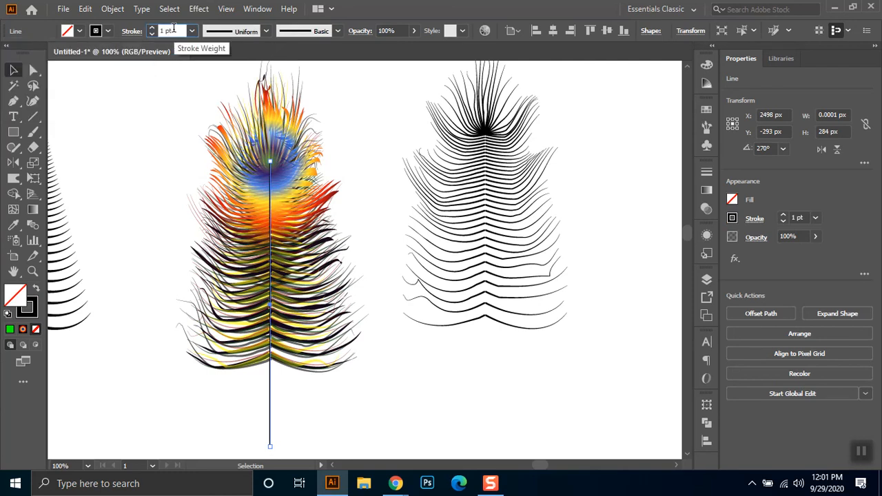
text(20)
key(Return)
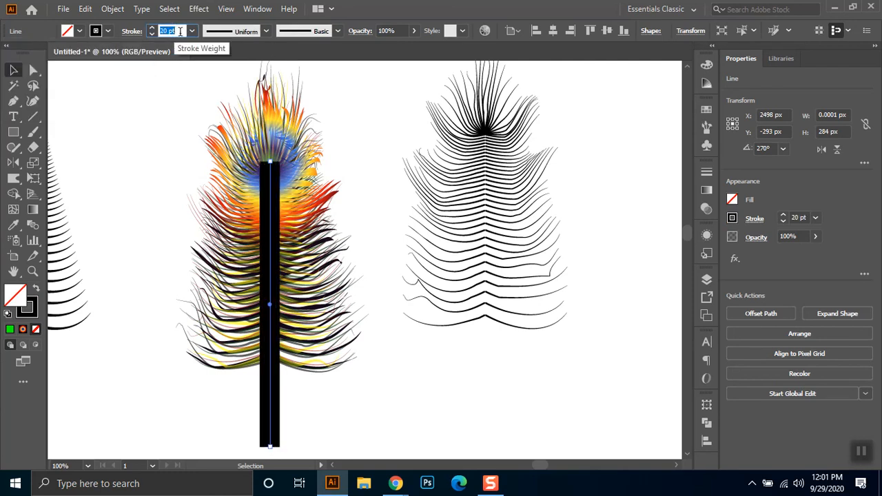
click(266, 31)
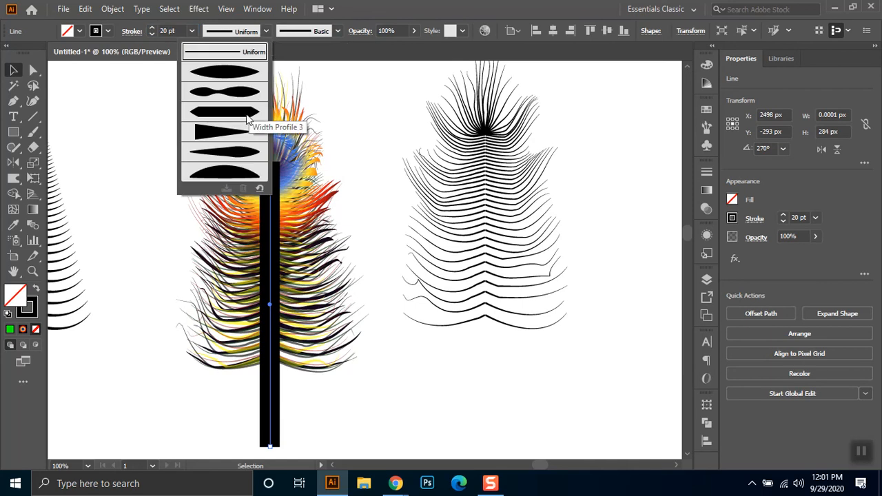
click(237, 132)
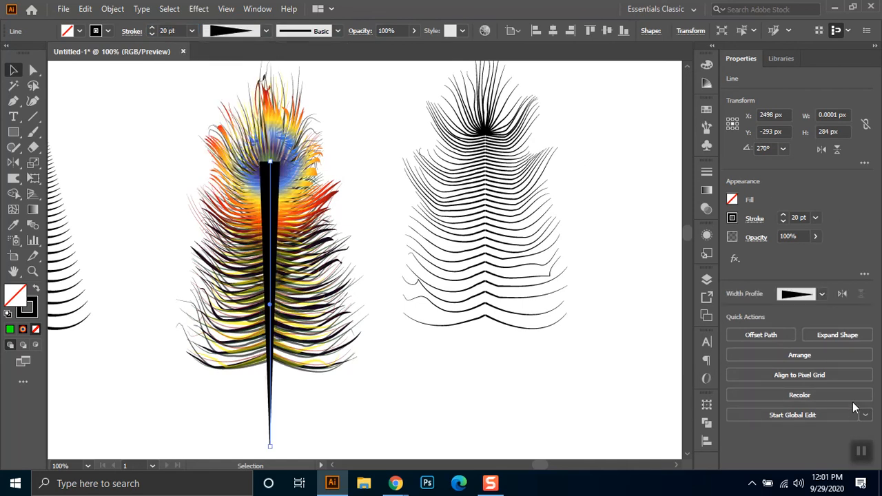
click(843, 294)
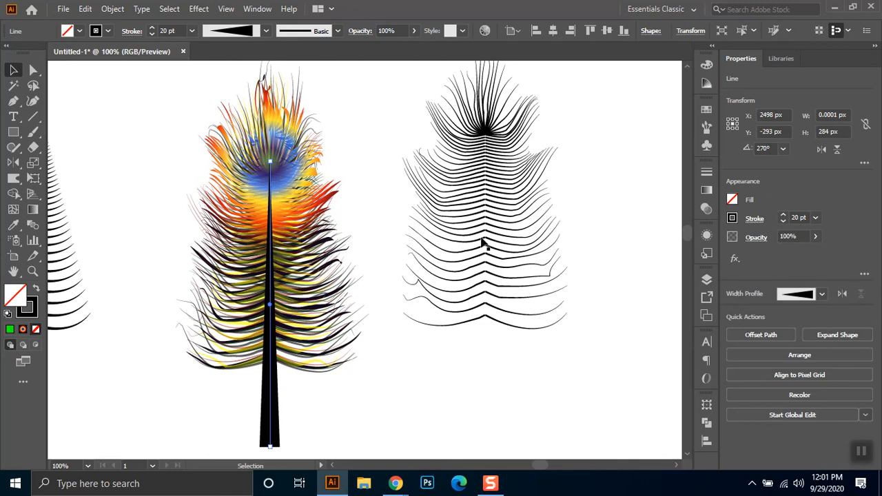
- Reduce the tapered line's stroke weight to 9 pt and deselect it
click(174, 31)
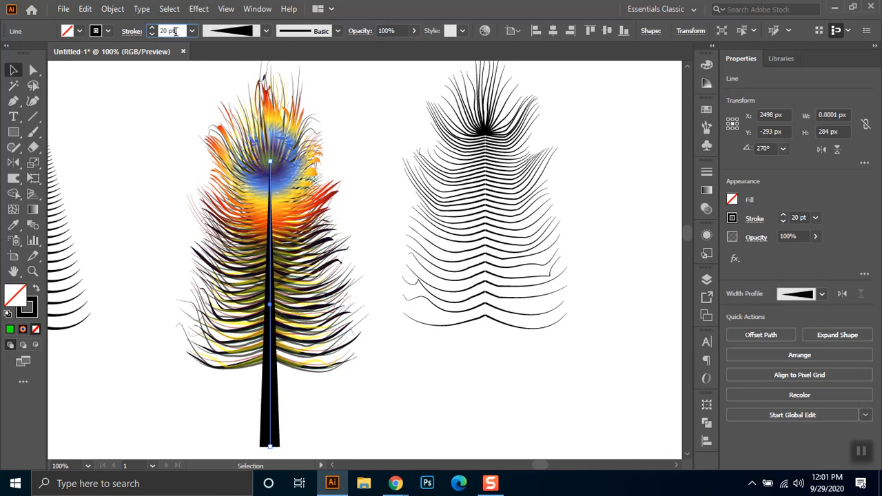
key(Return)
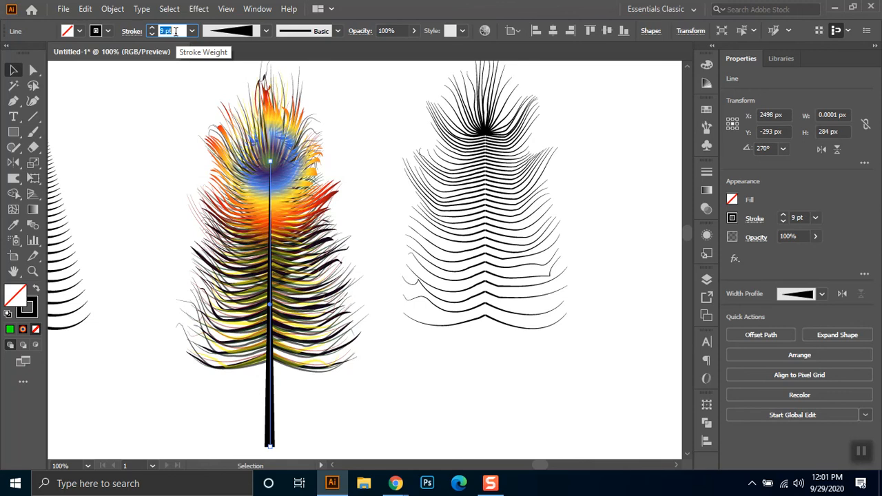
click(15, 71)
click(365, 363)
- Give the feather's shaft line a round cap to round off its lower end
key(space)
drag(403, 354, 446, 250)
click(306, 352)
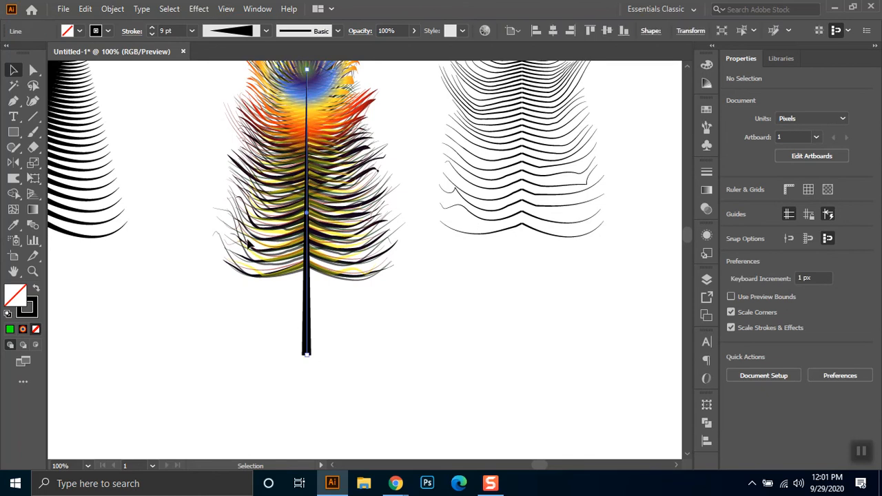
click(131, 31)
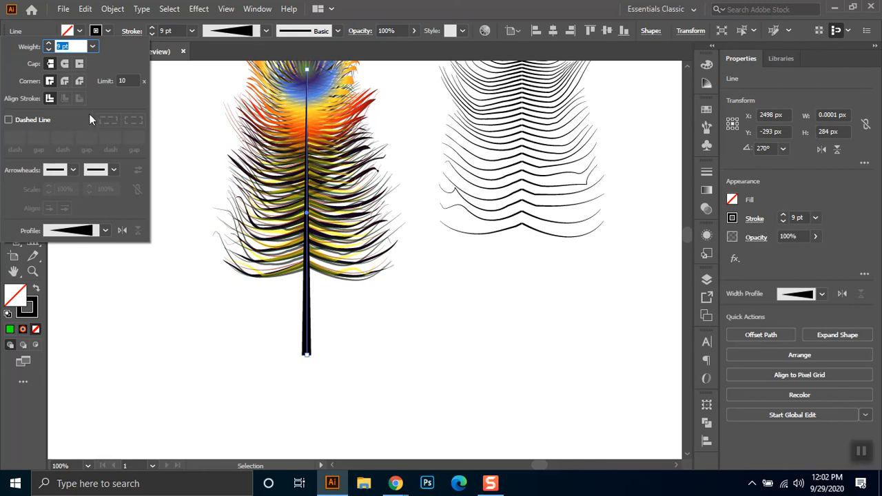
click(64, 63)
click(252, 329)
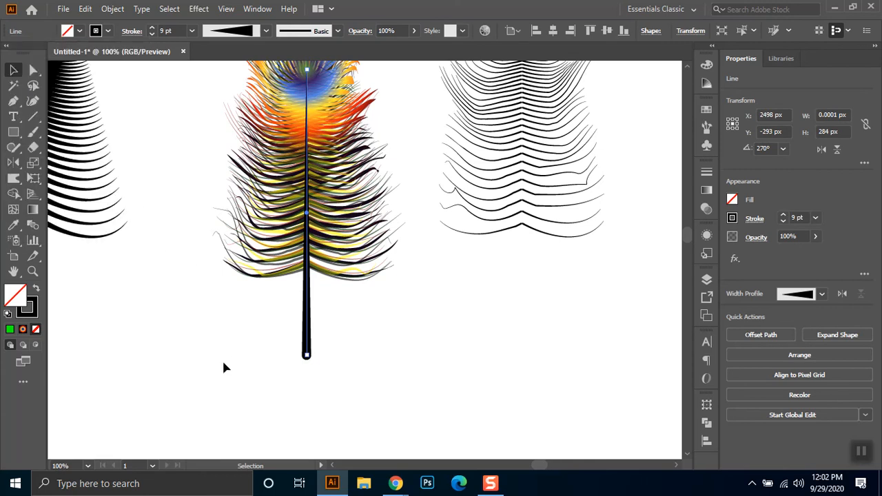
click(273, 365)
- Expand the appearance of the shaft line into a filled shape
scroll(364, 338, down, 1)
mouse_move(382, 299)
mouse_down()
mouse_move(370, 322)
mouse_move(369, 307)
mouse_up()
click(315, 364)
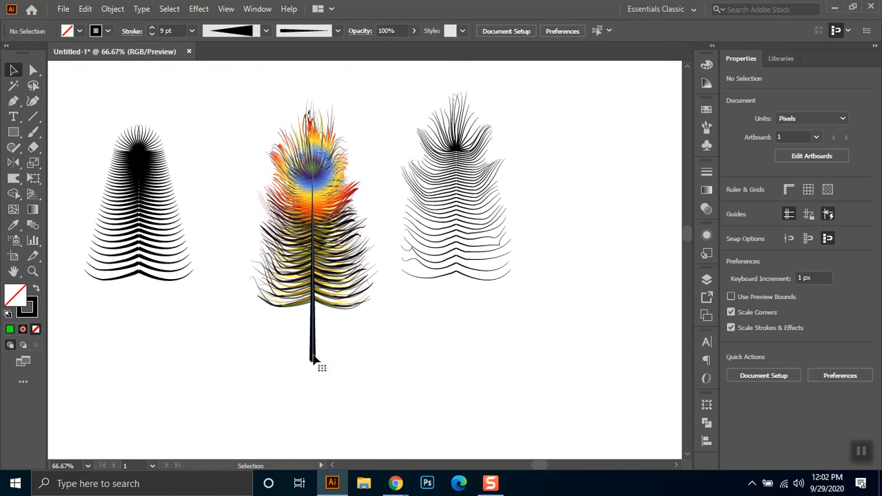
click(102, 9)
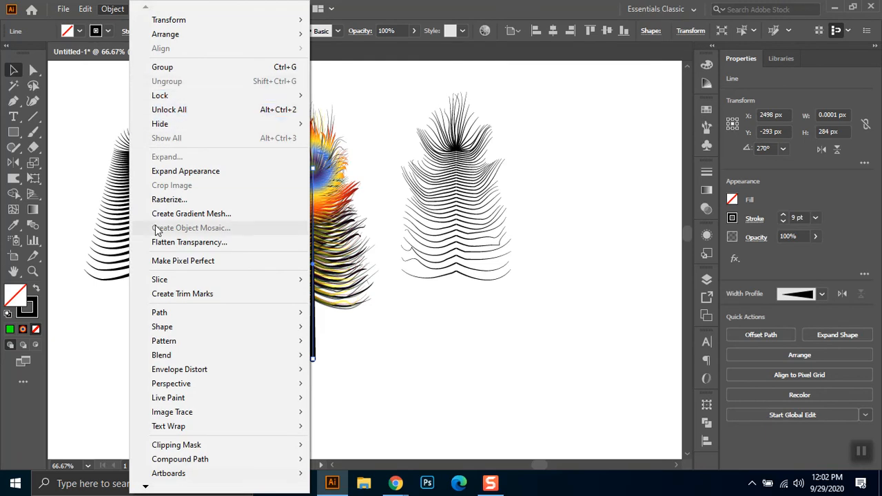
click(185, 172)
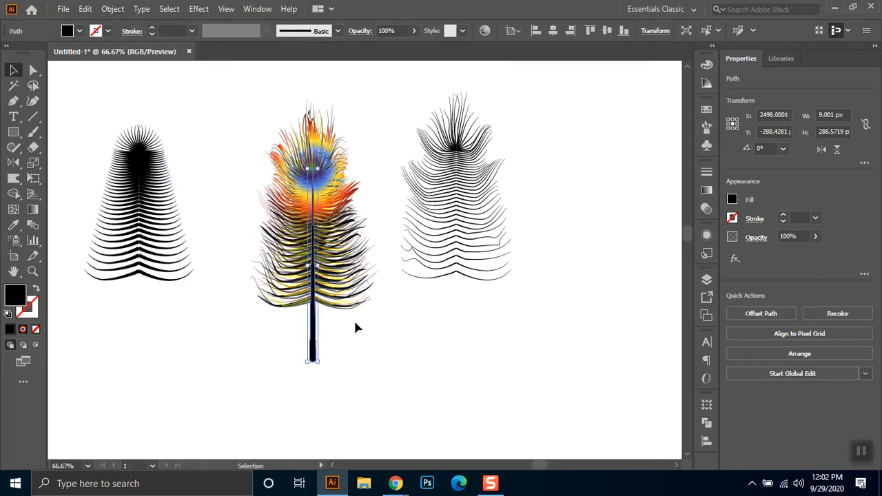
- Fill the shaft with the linear white-to-black gradient and duplicate the white stop just past the gradient's middle
click(706, 191)
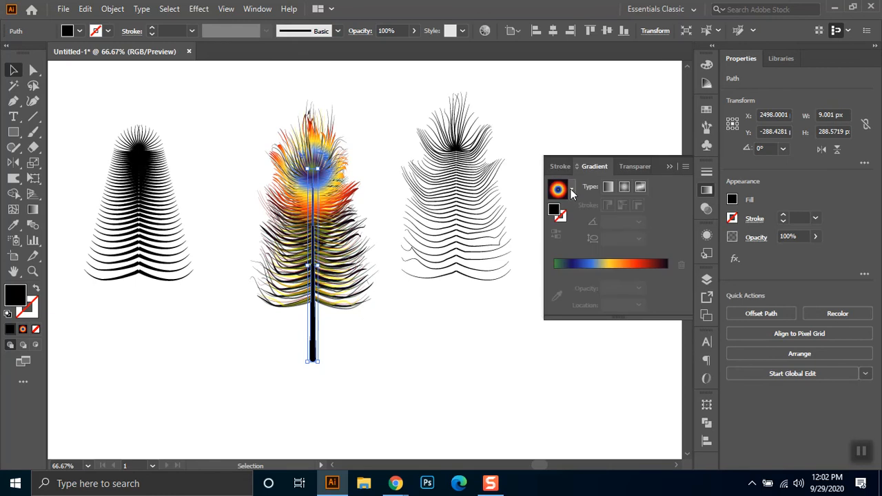
click(571, 188)
click(486, 217)
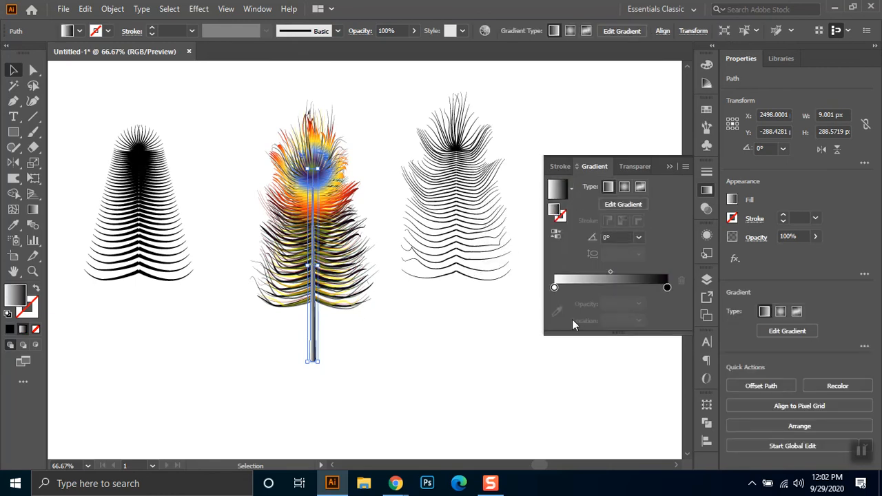
drag(555, 288, 618, 287)
- Change the shaft gradient's starting stop at 0% to medium grey and deselect the shaft
click(553, 288)
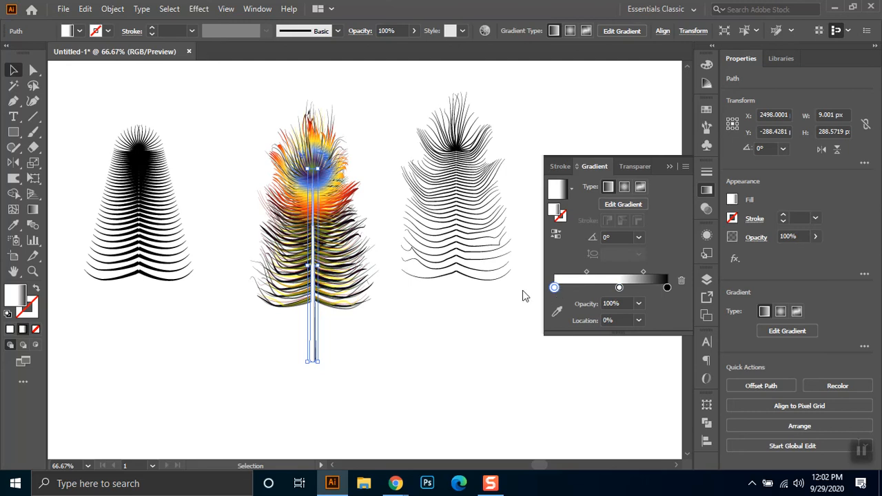
double_click(554, 288)
click(573, 357)
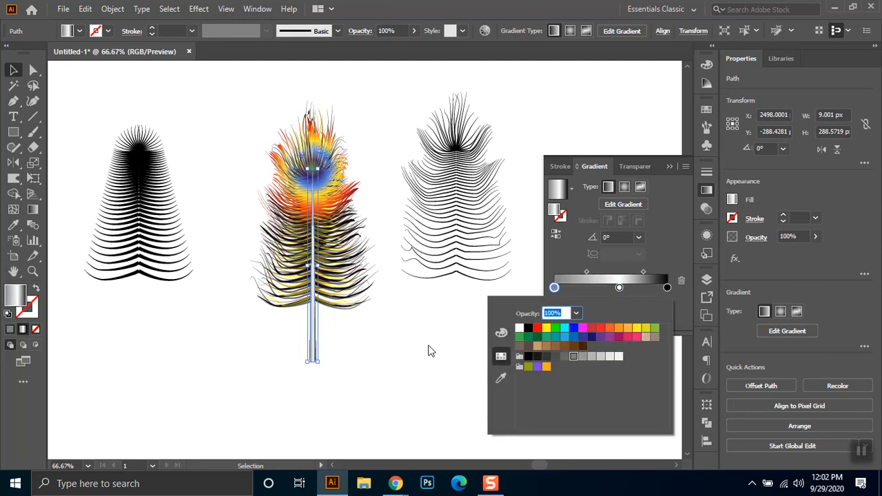
click(401, 342)
click(412, 368)
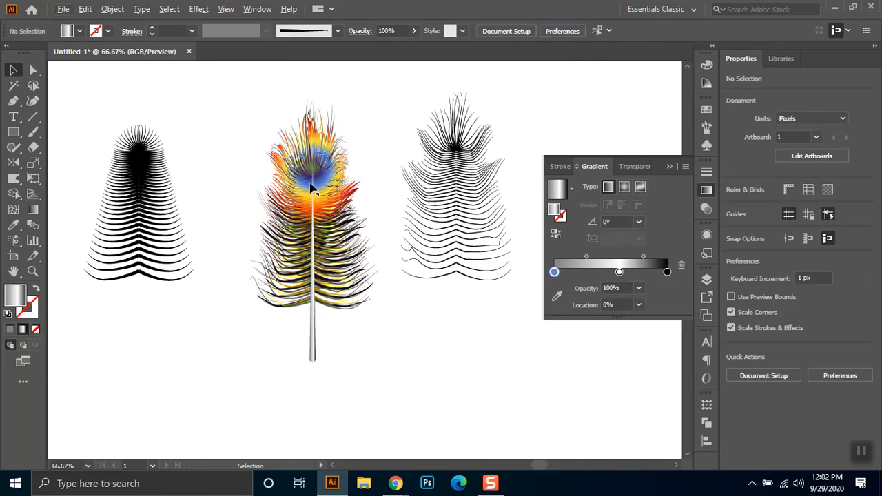
- Change the black end stop of the shaft's gradient to dark grey and deselect the shaft
scroll(314, 362, up, 3)
click(311, 334)
double_click(665, 288)
click(555, 357)
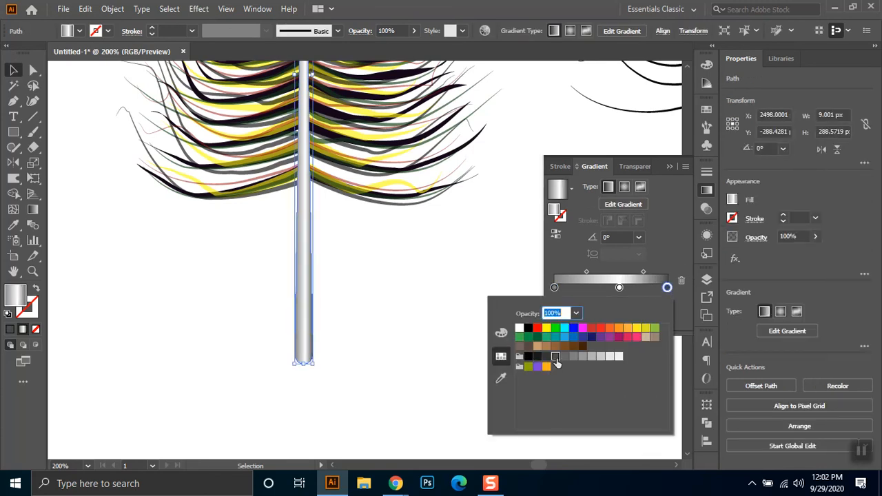
click(435, 316)
click(369, 360)
- Duplicate the shaft with a 1 px offset to the right, fill the copy black, and send it behind the original as a shadow
scroll(370, 377, down, 1)
scroll(423, 363, down, 1)
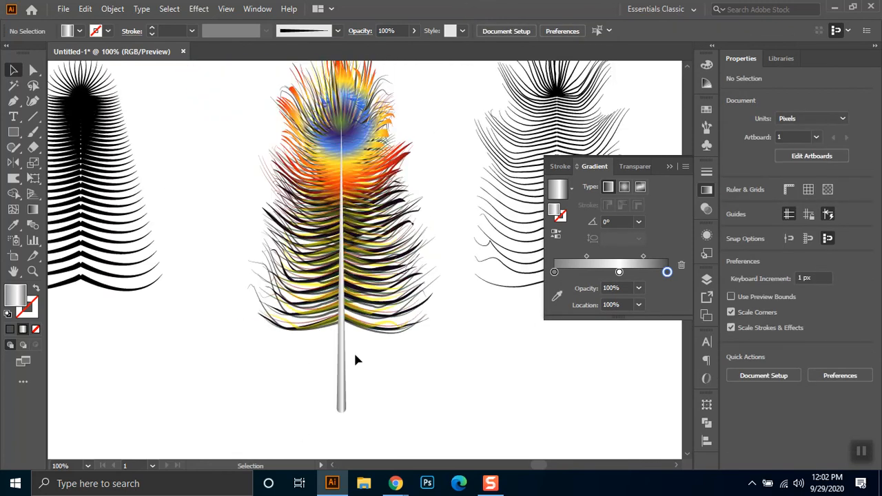
scroll(370, 377, up, 2)
click(310, 367)
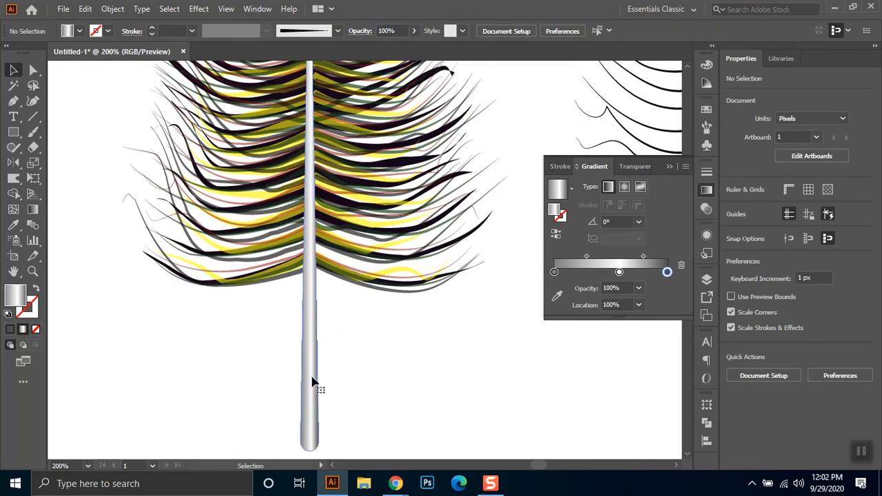
drag(310, 371, 319, 370)
click(80, 32)
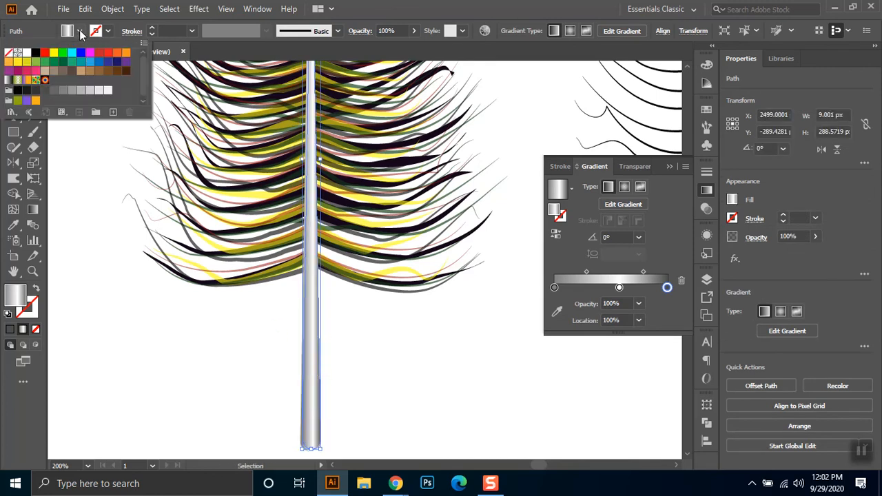
click(35, 53)
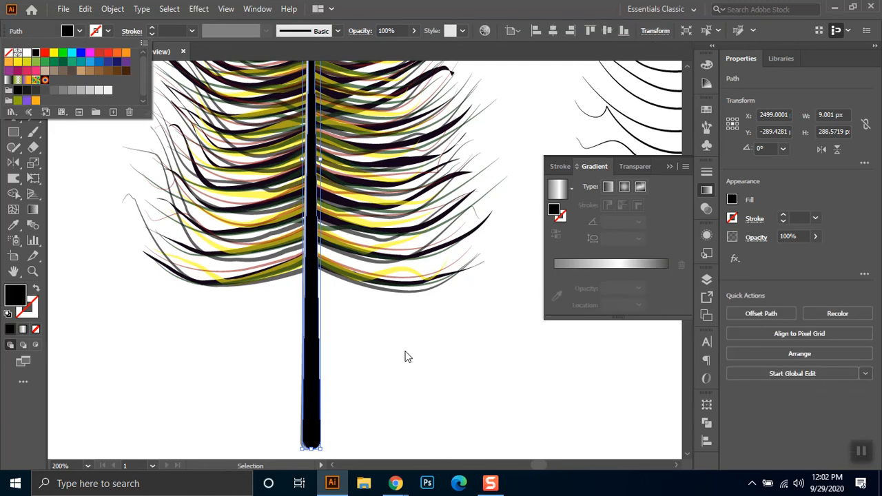
key(Escape)
key(period)
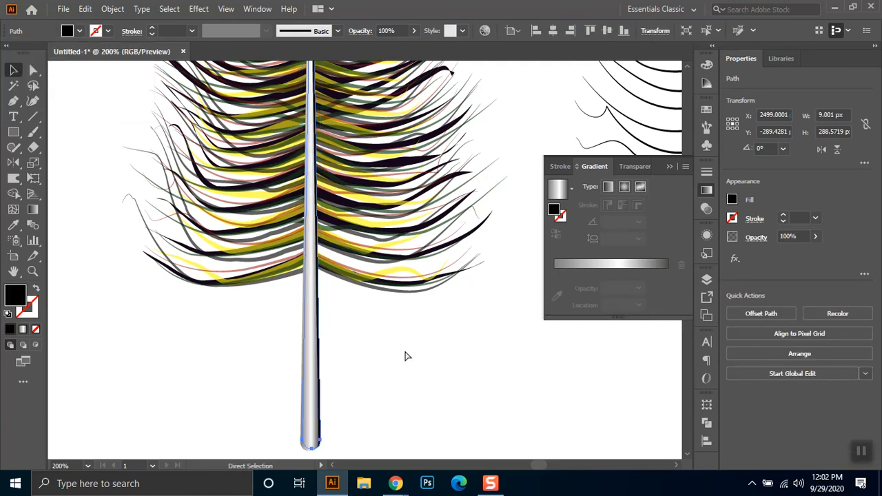
- Recolour the feather's yellow barb group, trying green before settling on dark blue
scroll(376, 210, up, 3)
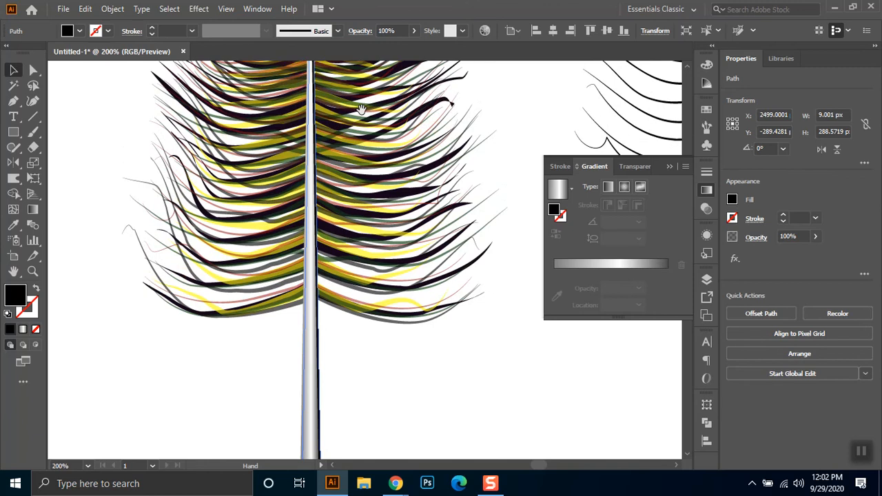
scroll(348, 112, up, 2)
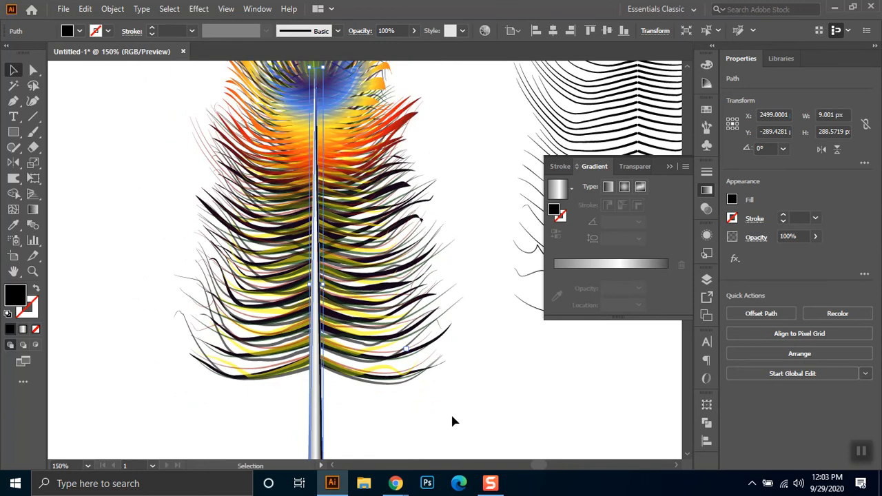
click(362, 390)
click(388, 374)
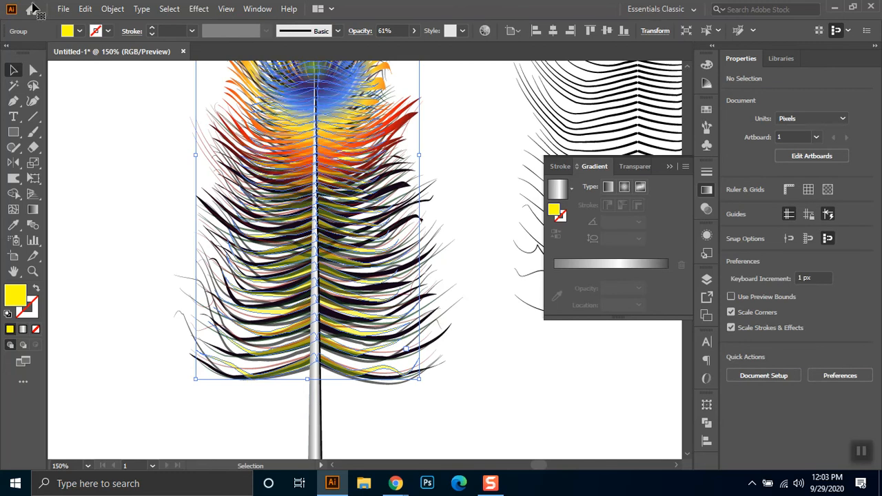
click(79, 31)
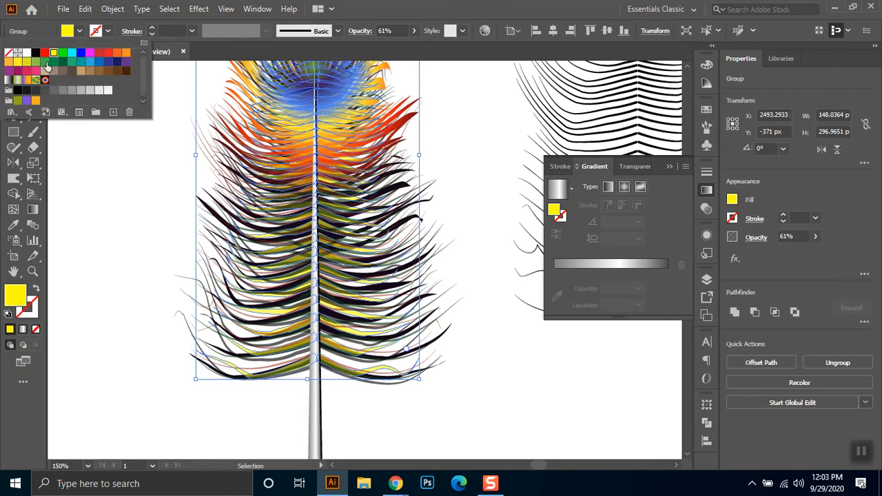
click(46, 64)
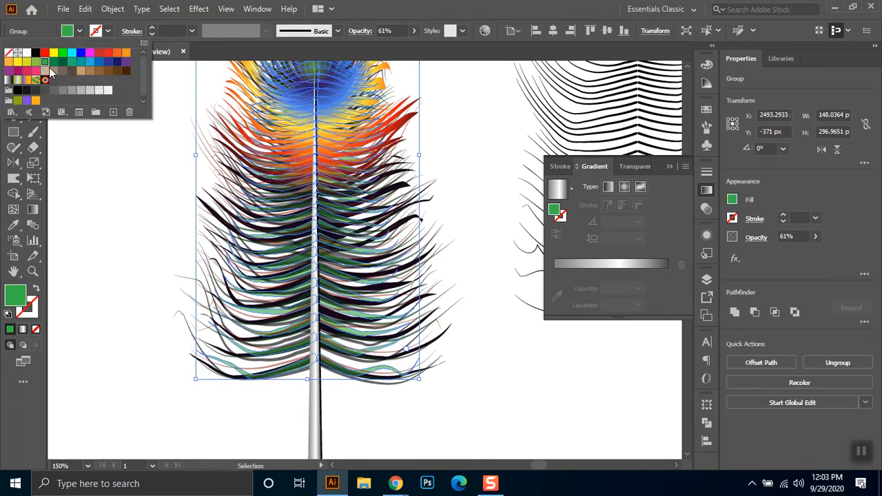
click(108, 63)
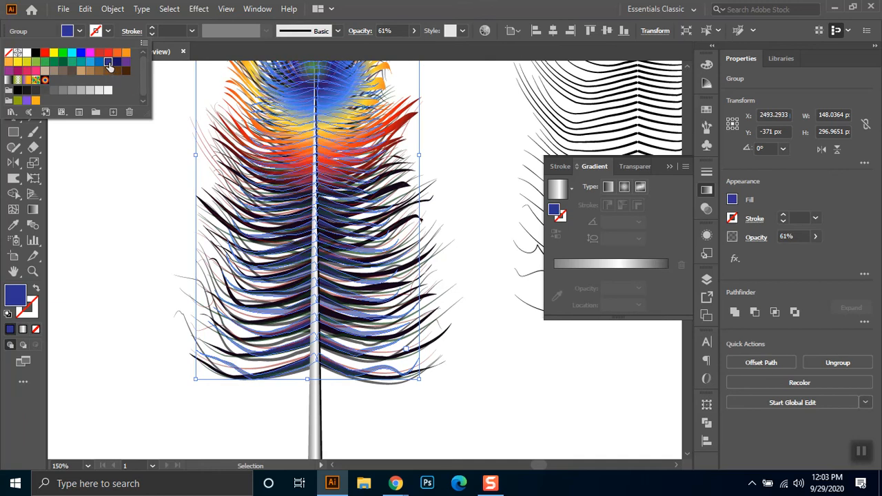
click(126, 271)
click(103, 258)
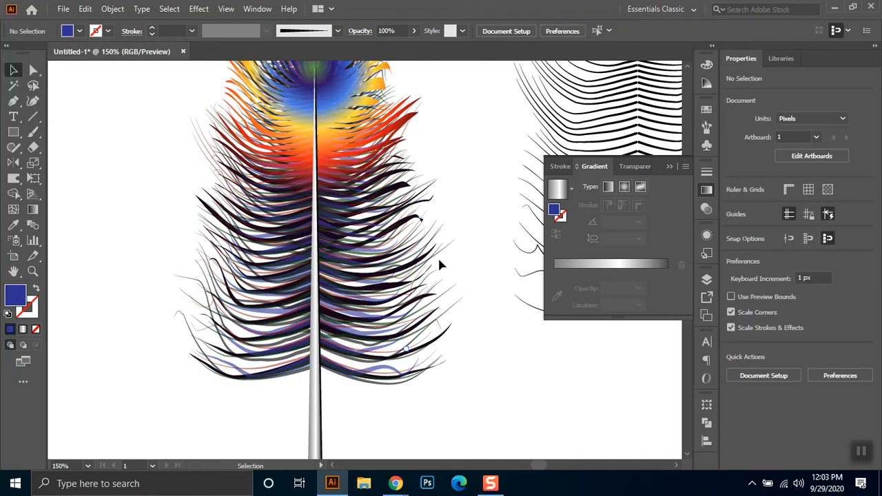
- Recolour the feather's dark green barb group with a brighter green fill and deselect it
click(421, 222)
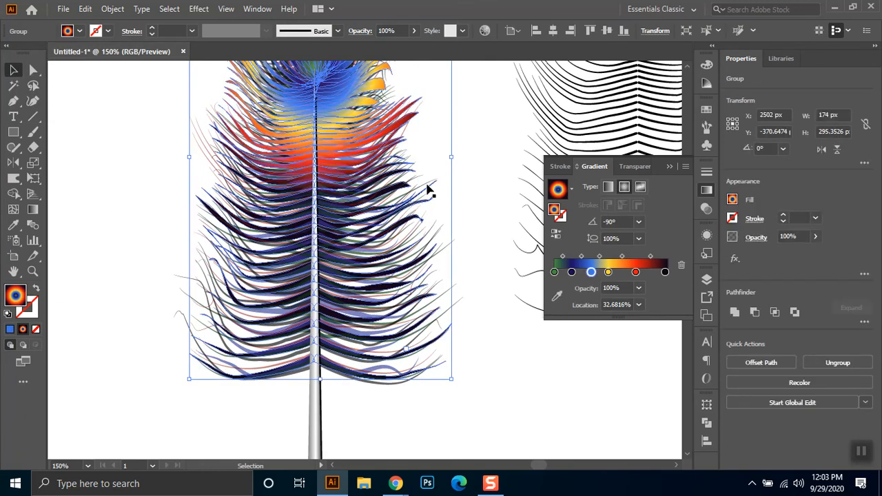
click(427, 186)
click(79, 31)
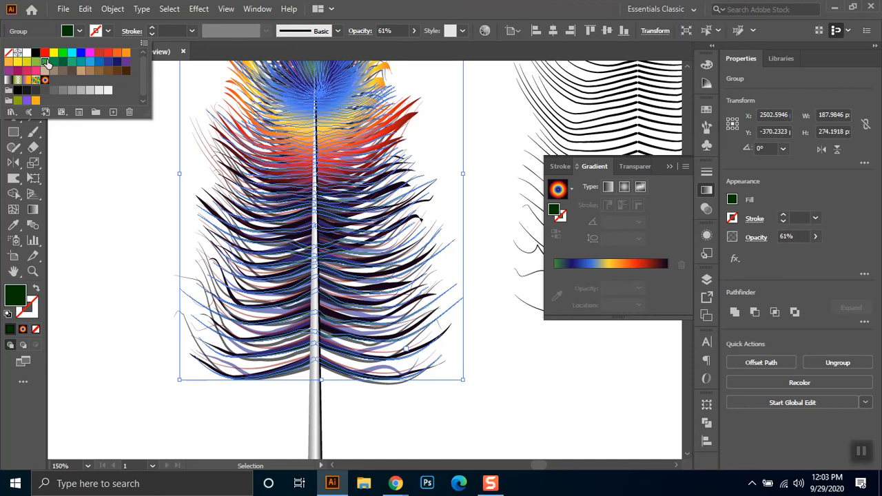
click(46, 62)
click(113, 278)
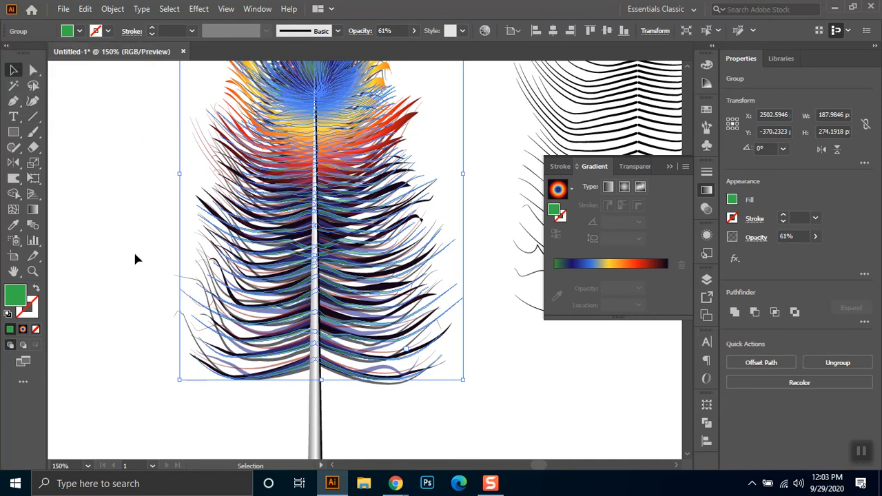
click(133, 250)
- Expand the appearance of the thin 0.5 pt stroked barb group that reaches the feather's tip
scroll(526, 331, down, 2)
drag(477, 253, 408, 223)
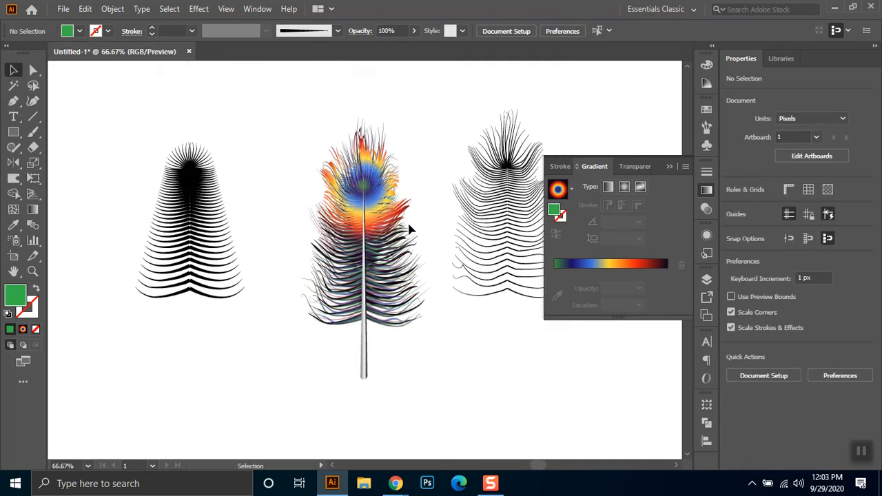
scroll(404, 165, up, 2)
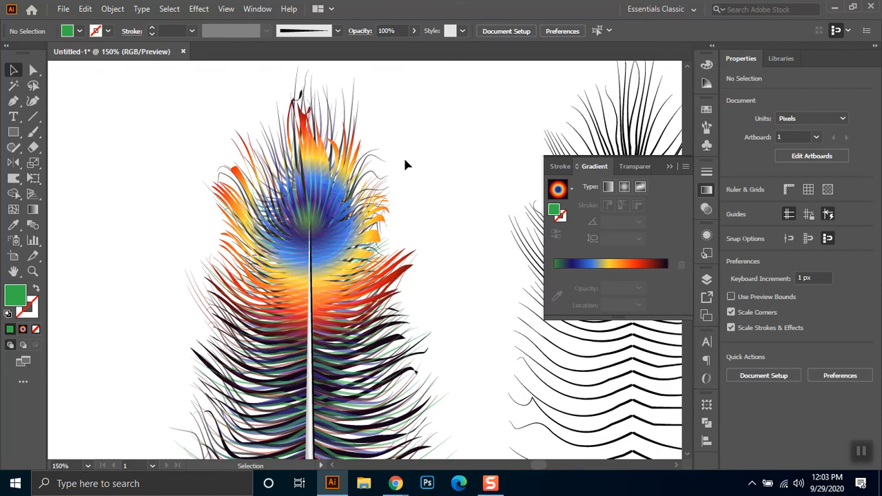
click(339, 92)
click(357, 89)
click(356, 89)
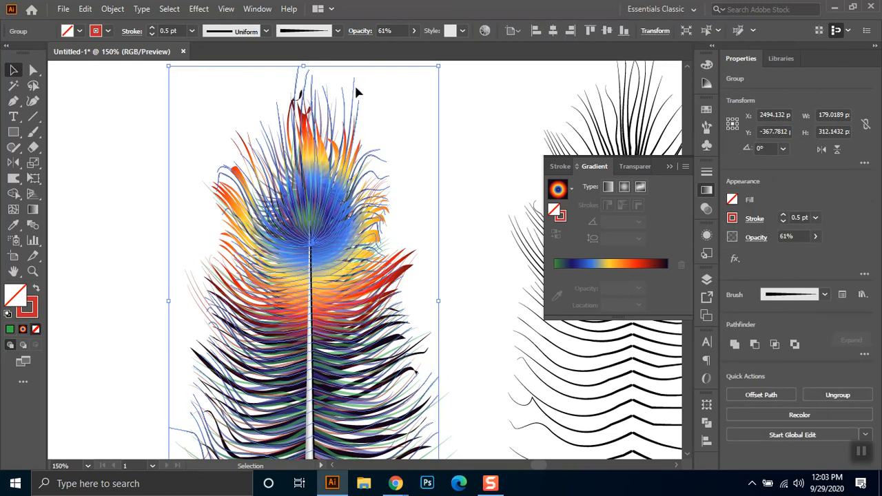
key(ctrl+c)
click(112, 9)
click(195, 171)
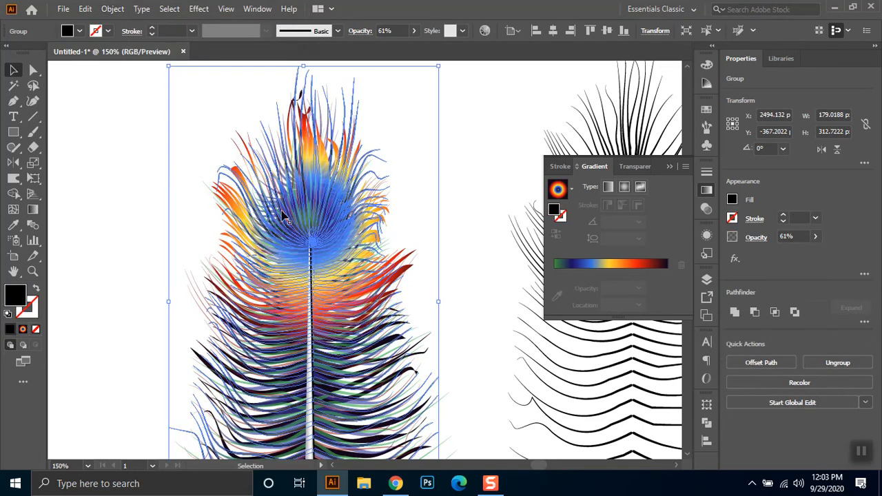
- Fill the expanded thin barb group with red and deselect it
click(79, 31)
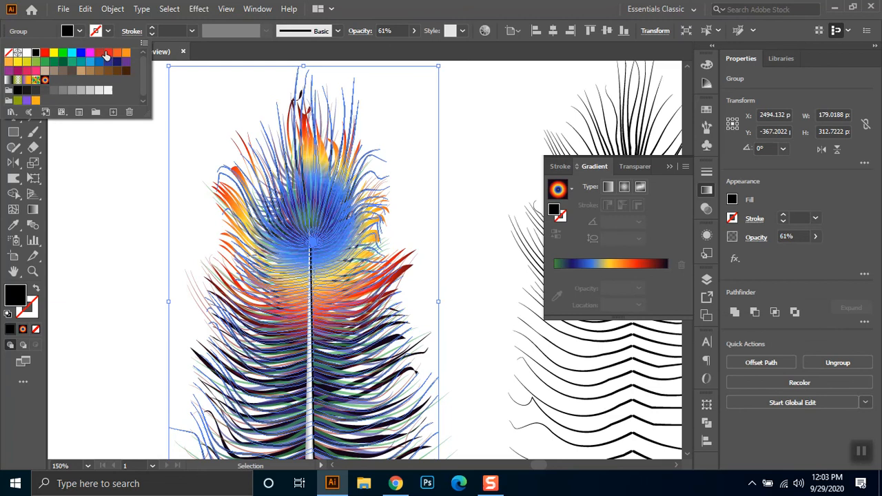
click(102, 53)
click(129, 199)
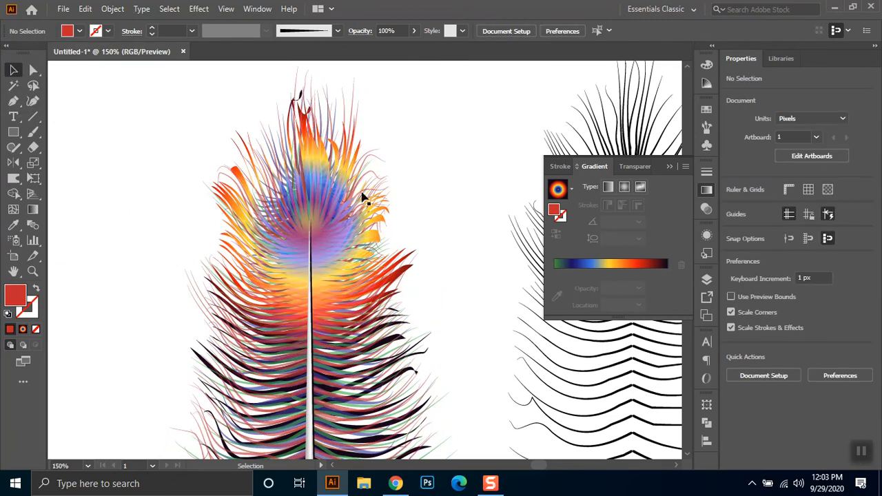
- Narrow the green barb group to about 163 px wide and bring it in front of the shaft
scroll(364, 192, down, 1)
drag(405, 239, 374, 180)
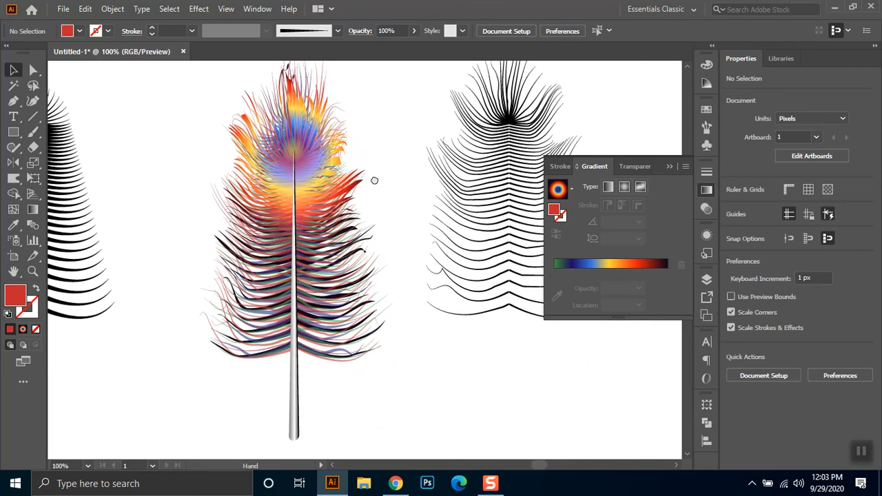
click(386, 314)
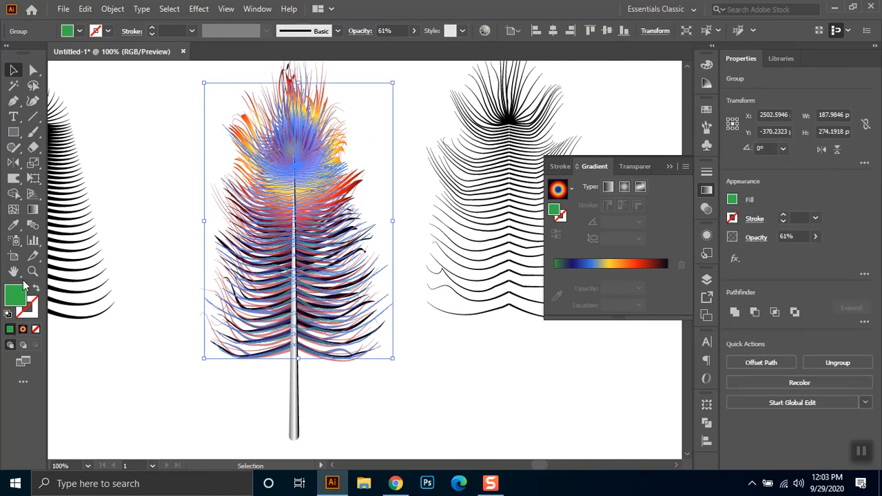
drag(393, 221, 380, 238)
key(ctrl)
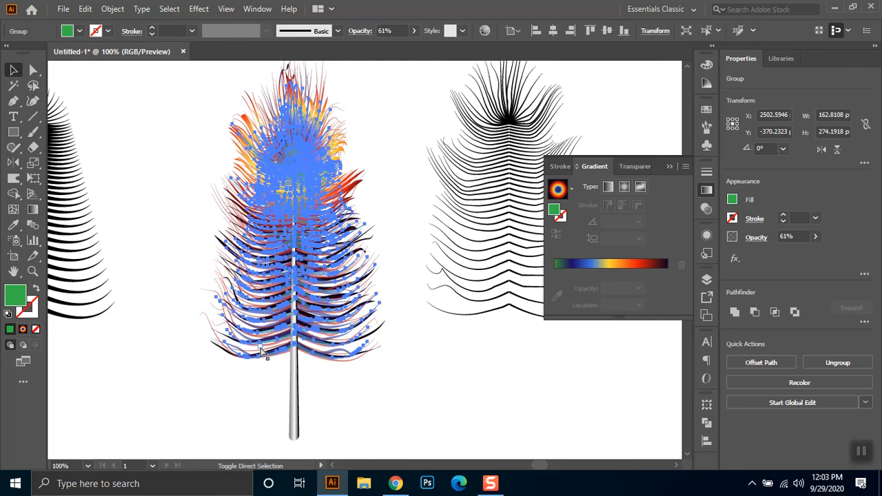
click(153, 327)
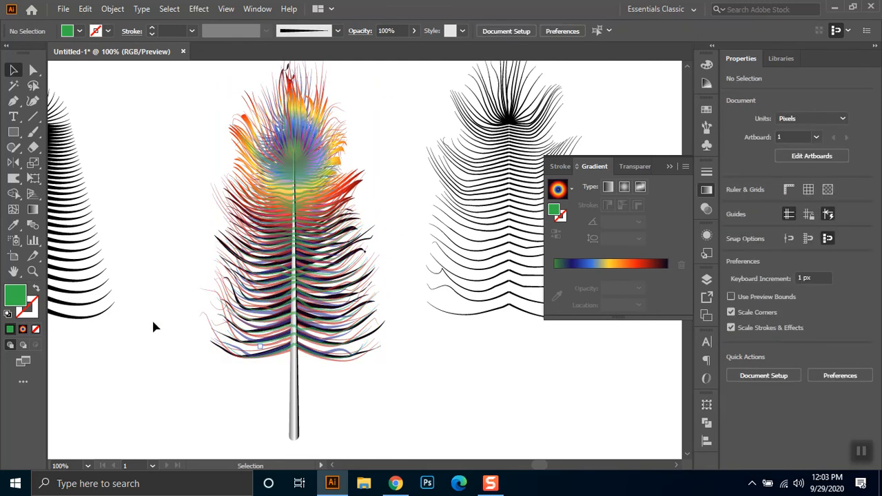
- Send the green barb group backward in stages until it lies behind the shaft and the gradient-filled barbs
click(305, 171)
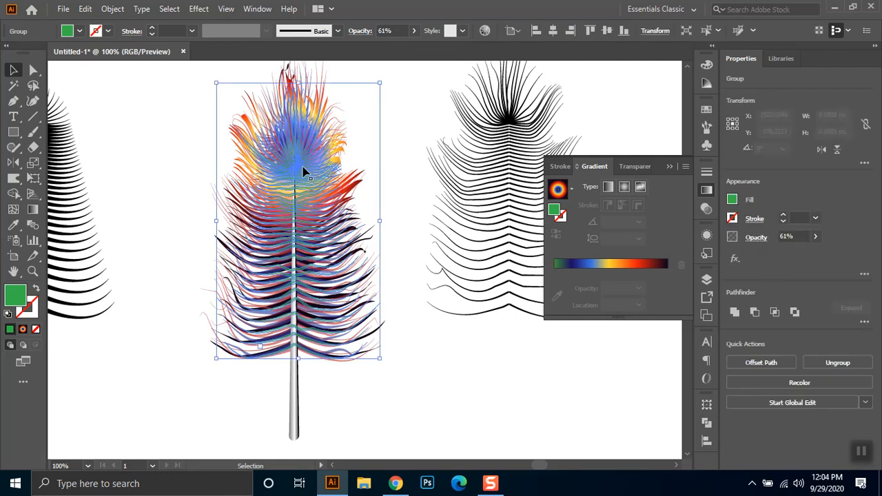
click(360, 31)
click(244, 54)
click(176, 172)
click(181, 165)
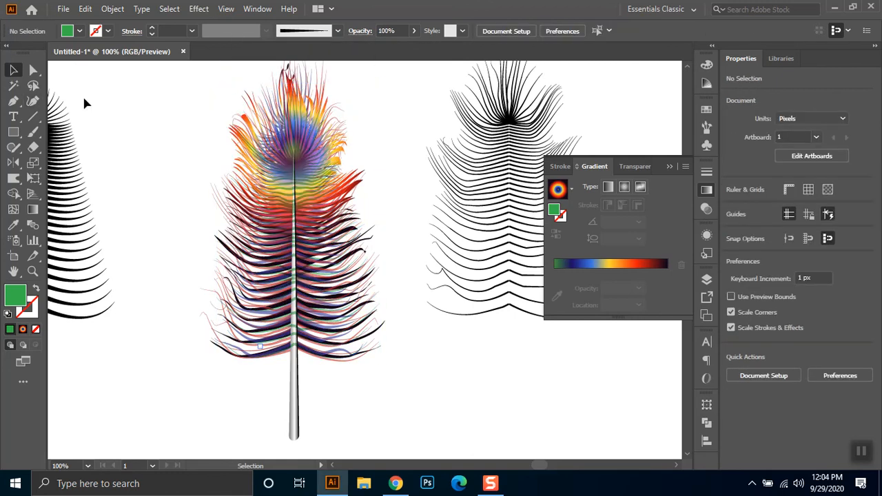
click(305, 193)
key(ctrl)
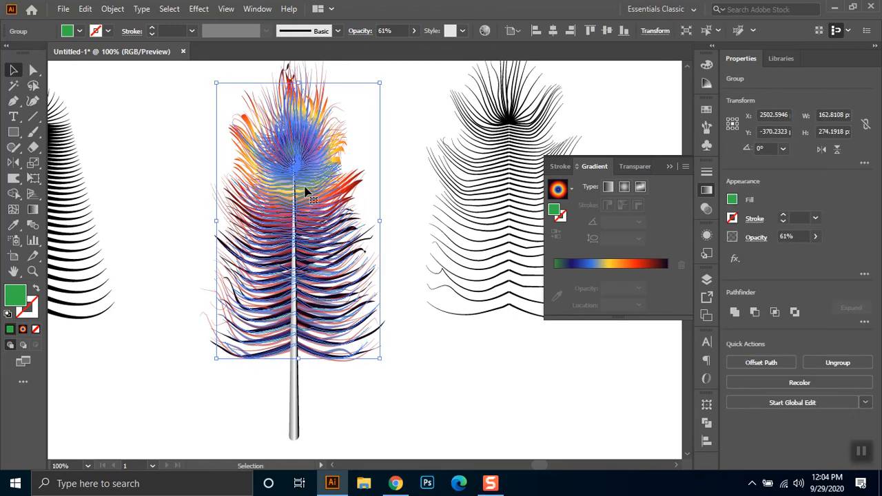
click(167, 173)
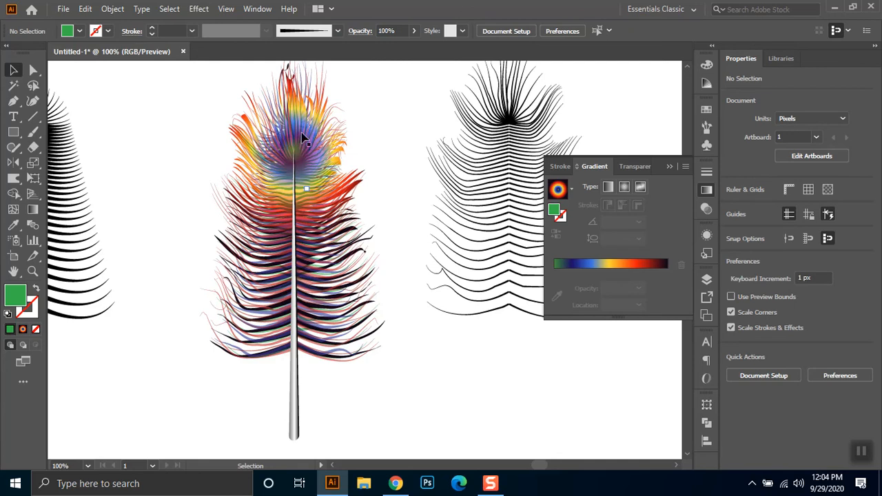
click(305, 162)
key(ctrl)
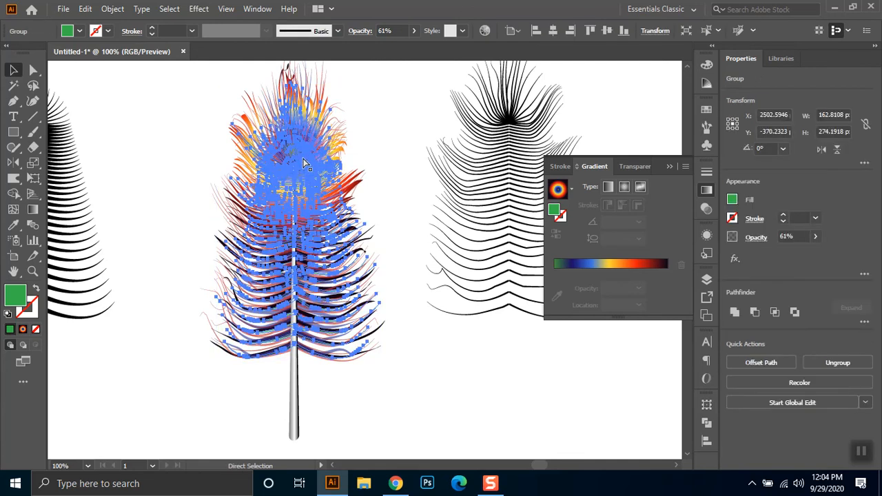
click(214, 163)
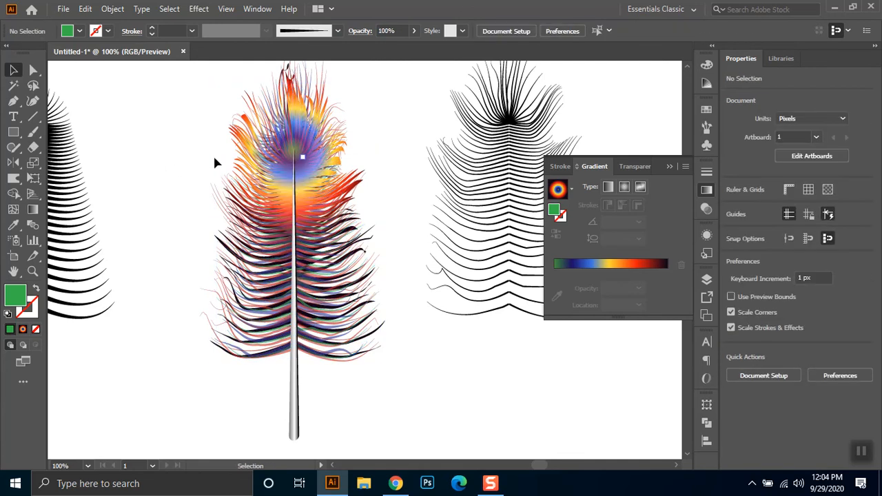
- Move the wavy black barb outline from the coloured feather's right side to its lower left, overlapping the tapered outline
scroll(381, 235, up, 1)
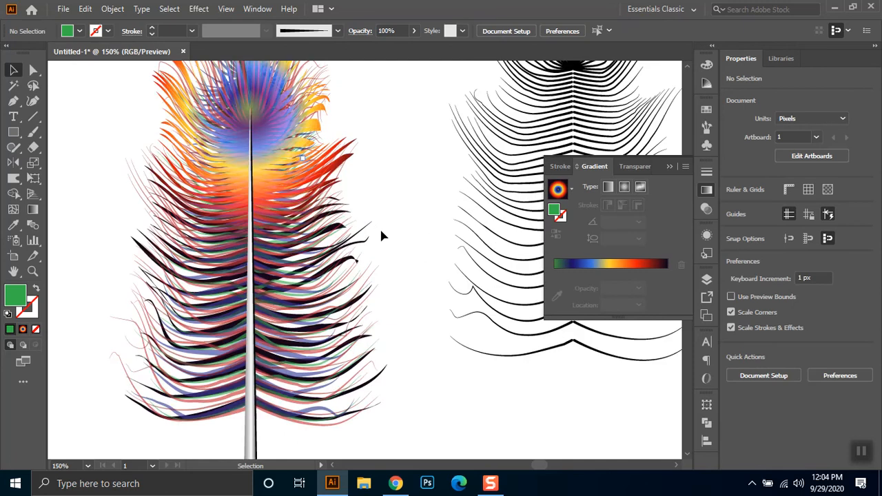
scroll(380, 235, down, 1)
scroll(381, 227, down, 1)
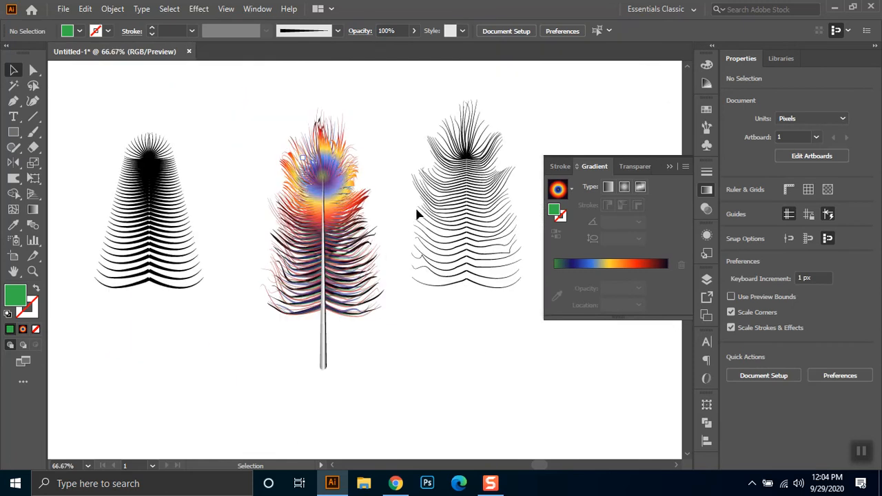
click(501, 208)
drag(454, 188, 185, 335)
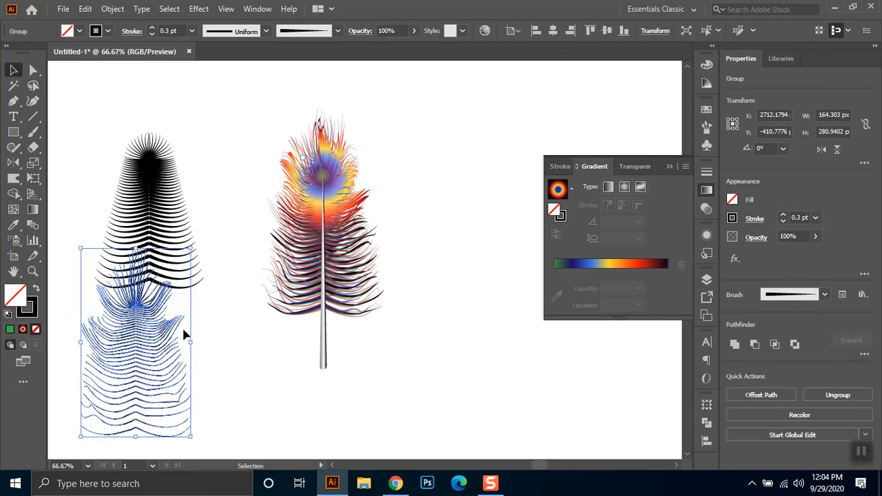
- Set the stroke weight of the thick tapered barb outline to 0.25 pt after trying 0.33 pt
scroll(448, 338, up, 1)
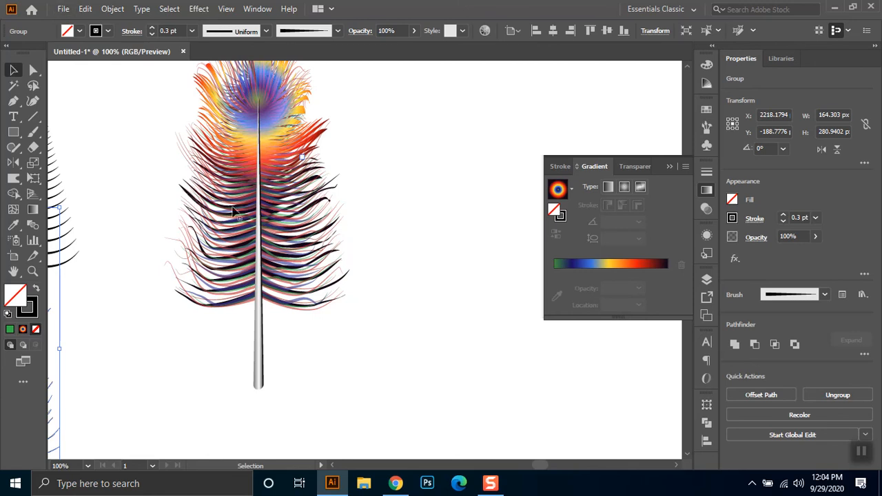
scroll(246, 216, down, 1)
scroll(246, 203, up, 3)
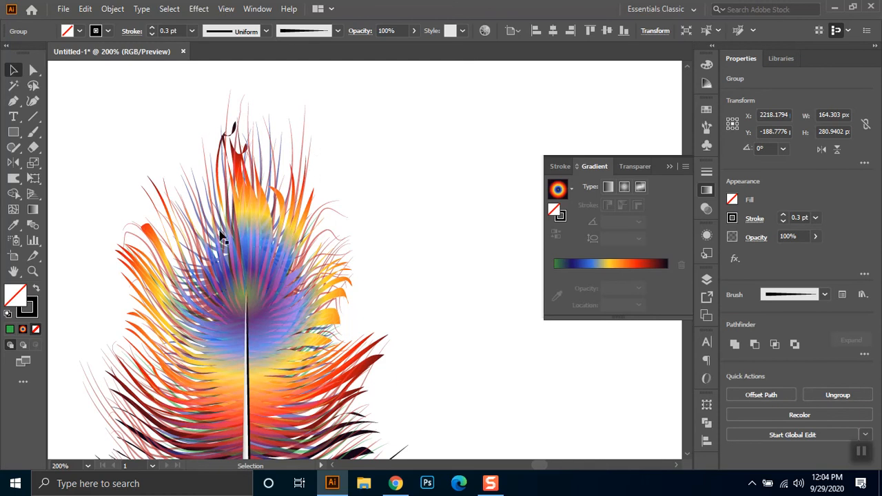
scroll(259, 289, down, 3)
drag(369, 385, 374, 299)
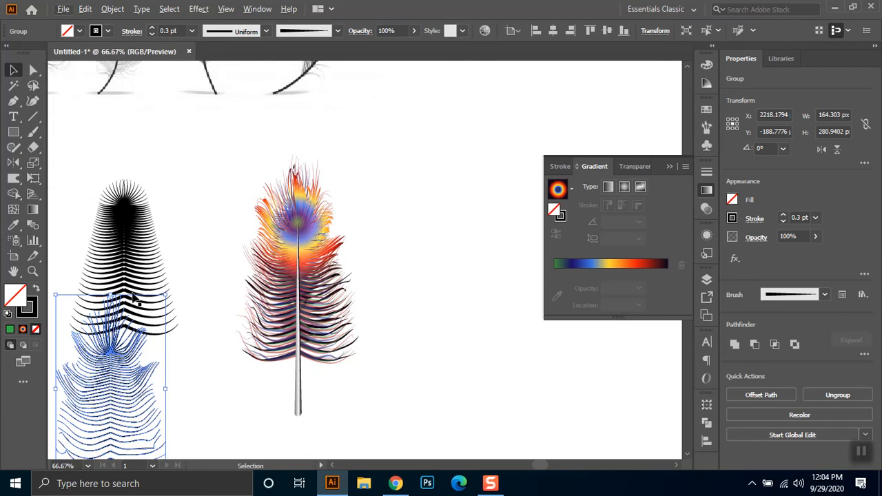
click(138, 213)
click(171, 31)
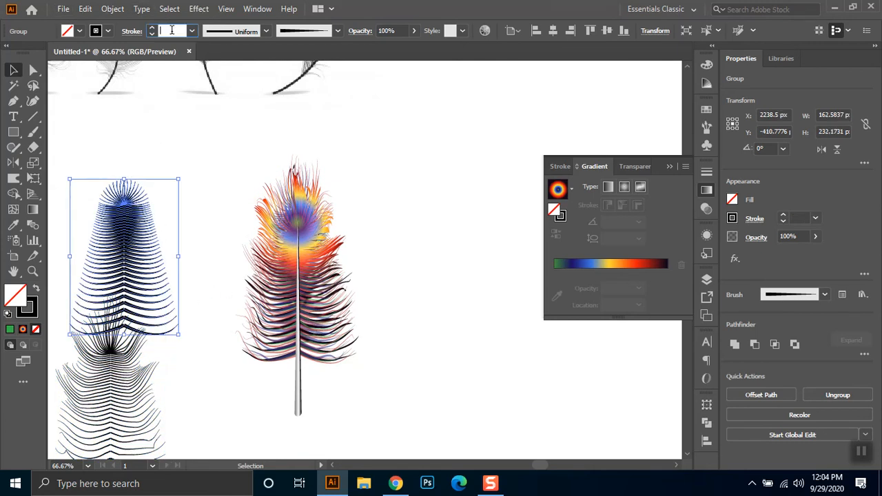
text(.33)
key(Return)
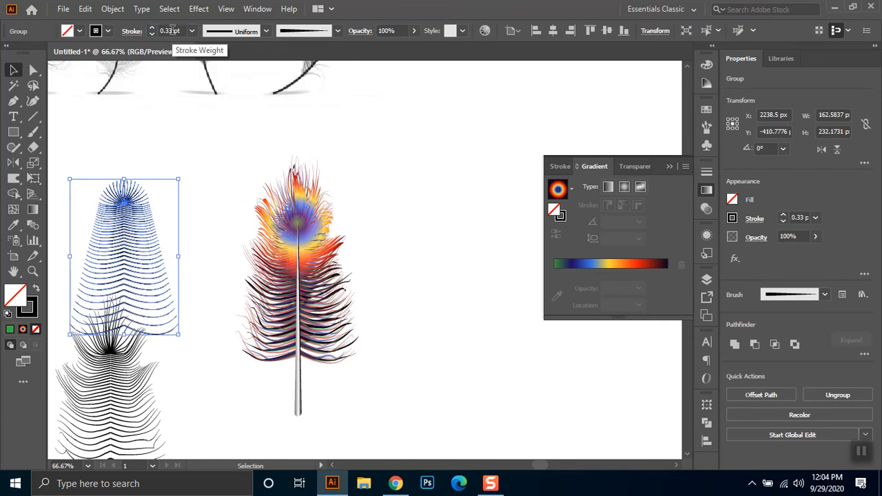
drag(184, 31, 129, 45)
text(.25)
key(Return)
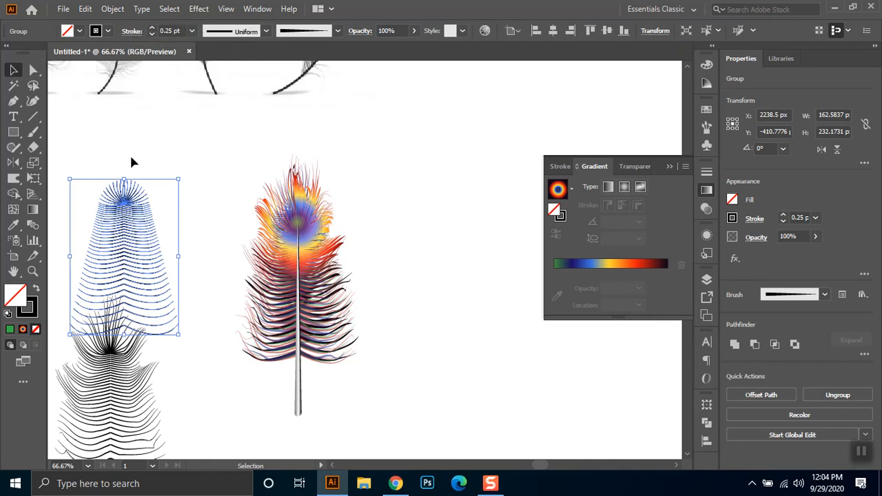
- Move the tapered barb outline up and slightly right, clear of the wavy outline, and deselect it
click(210, 180)
drag(135, 250, 152, 200)
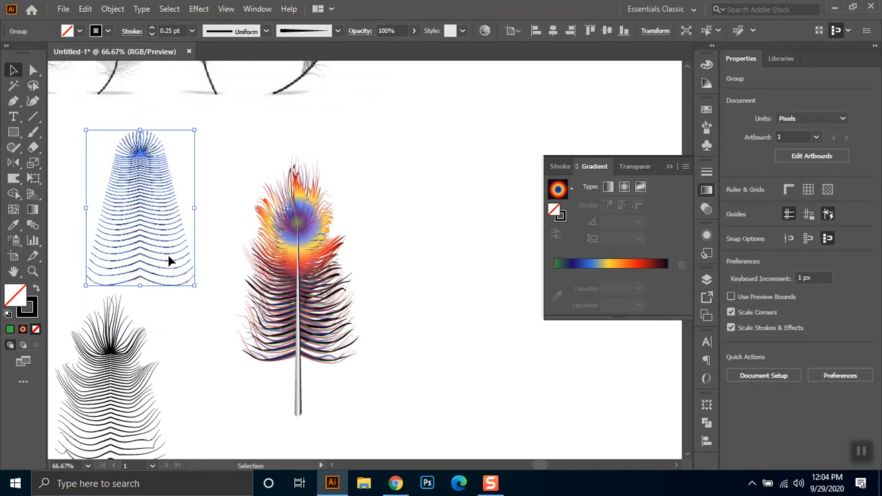
click(403, 290)
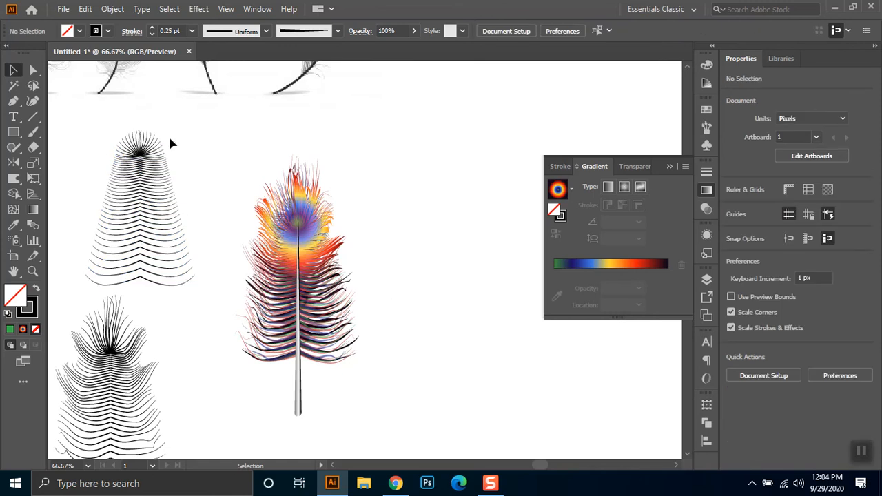
- Draw a horizontal line about 55 px long with a 0.25 pt stroke between two feathers of the reference image
scroll(170, 134, down, 1)
scroll(144, 122, up, 4)
drag(144, 120, 174, 413)
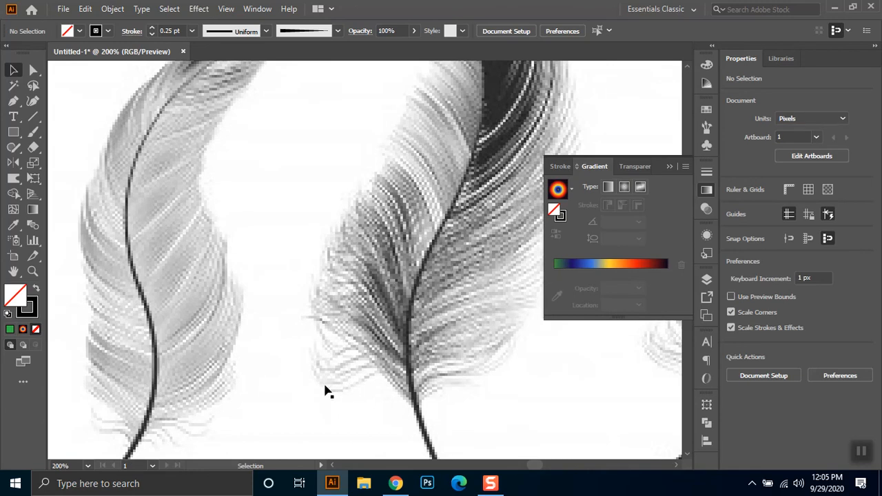
click(32, 116)
drag(220, 161, 332, 161)
double_click(175, 31)
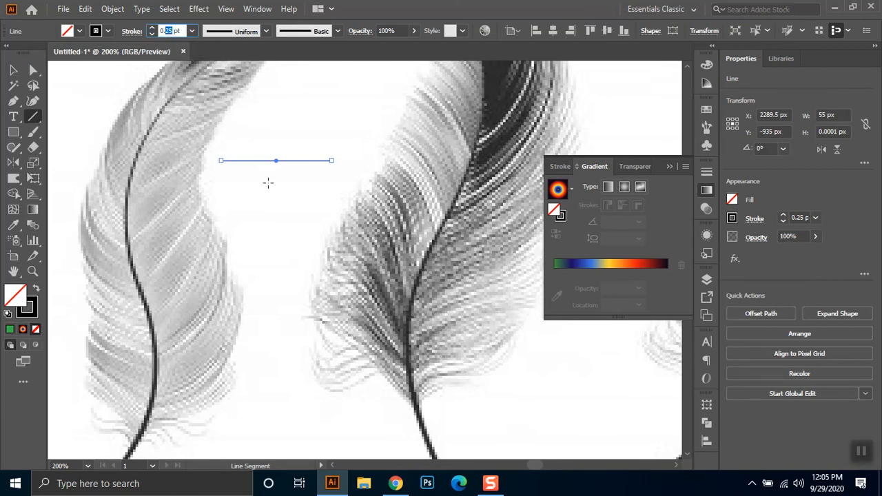
text(0.5)
key(Escape)
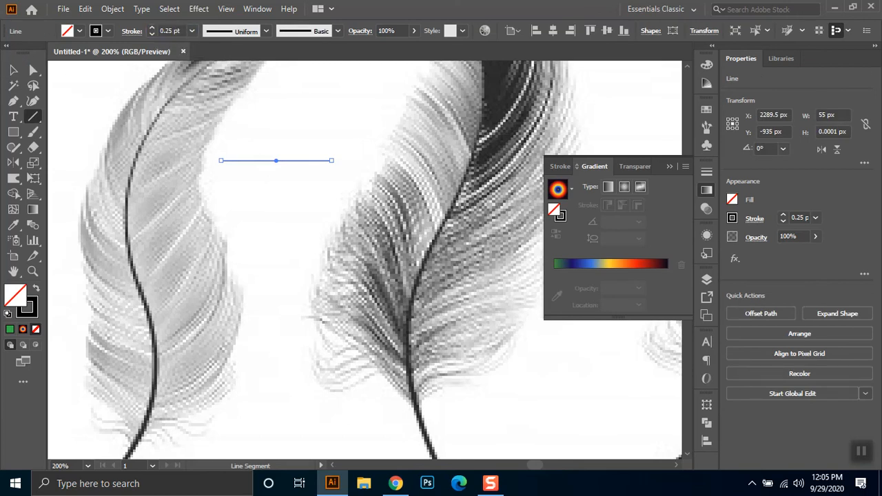
- Select the embedded feather reference image and nudge it down and left relative to the new line
key(v)
click(326, 136)
key(ctrl+z)
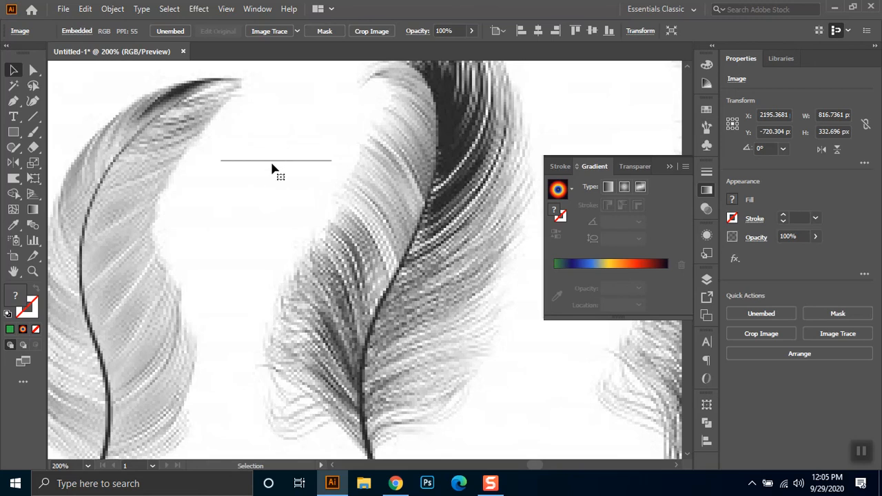
key(ctrl+z)
key(ctrl+z)
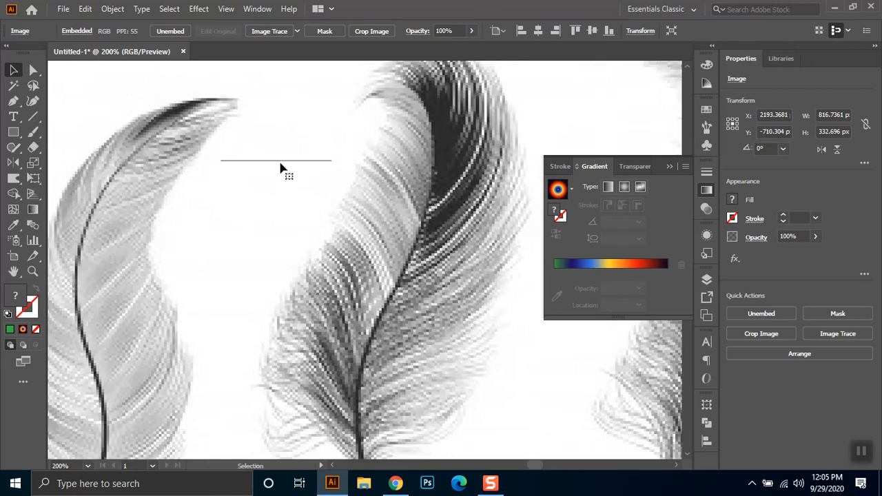
- Set the stroke weight of the horizontal line between the two reference feathers to 0.1 pt and deselect the line
click(280, 165)
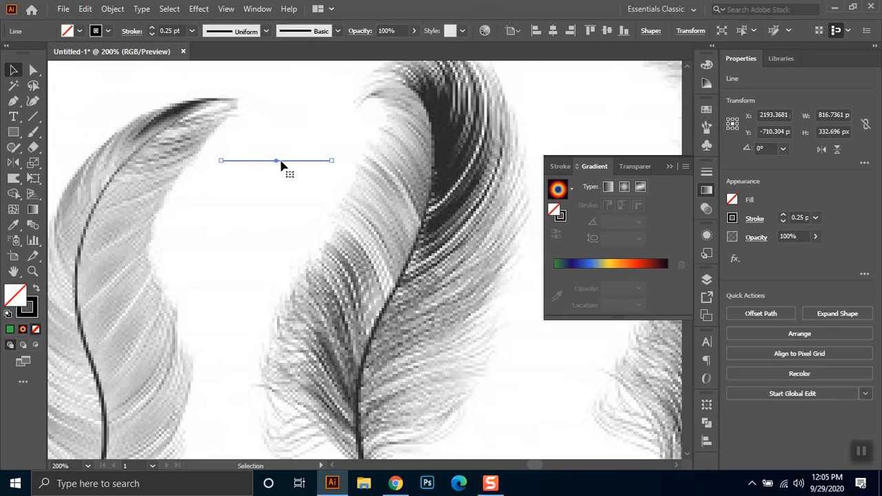
click(172, 30)
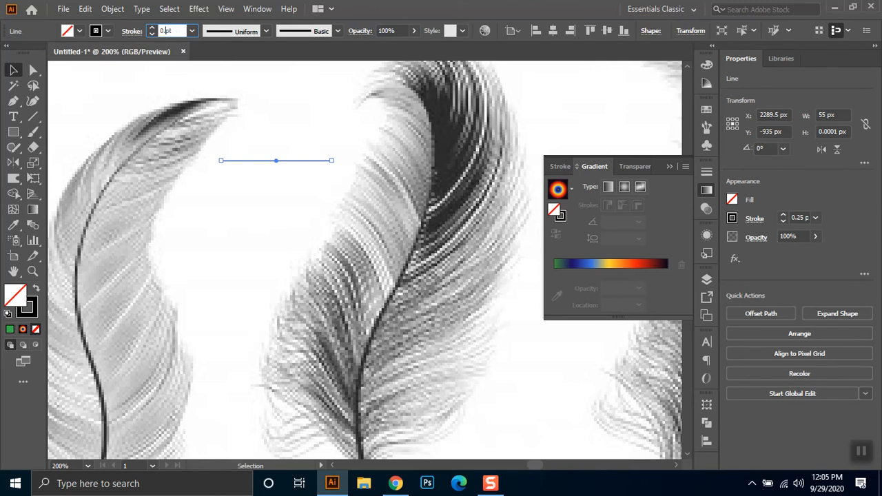
key(Return)
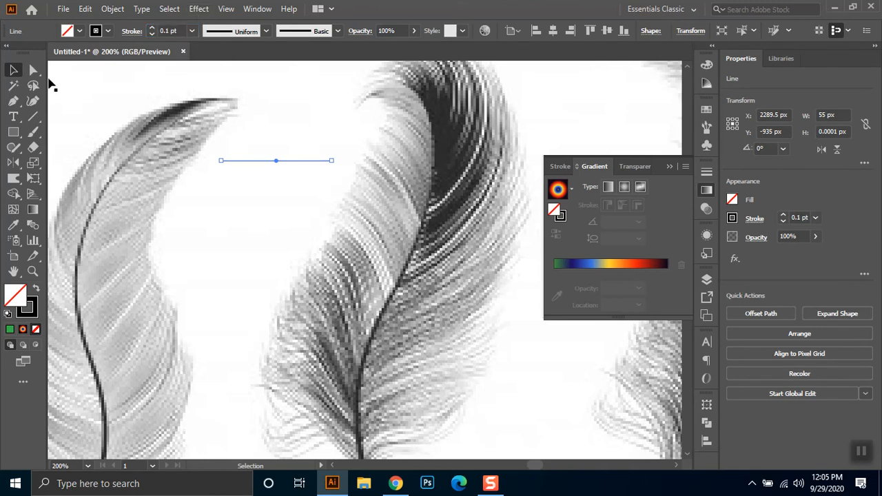
click(308, 184)
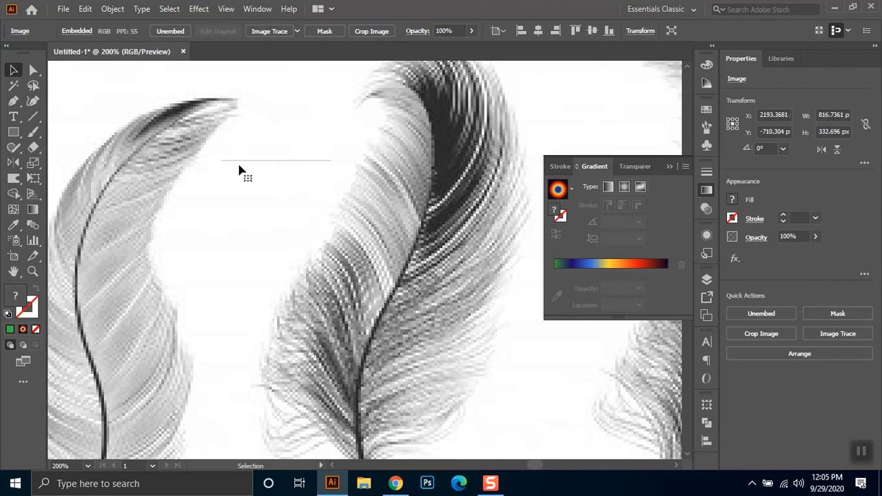
- Select the thin horizontal line between the two reference feathers and delete it
click(319, 161)
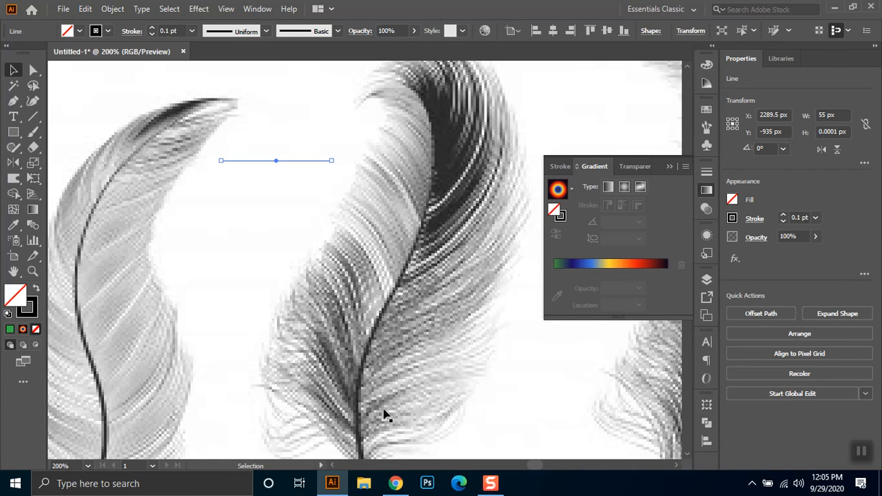
click(353, 377)
key(ctrl+1)
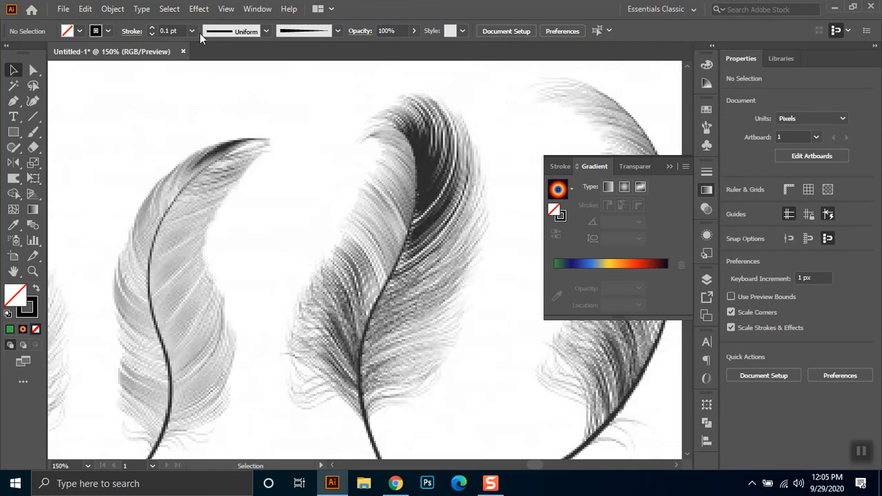
- Return to the colourful feather and black barb outlines below the reference image, and collapse the floating gradient settings
key(ctrl+minus)
key(ctrl+minus)
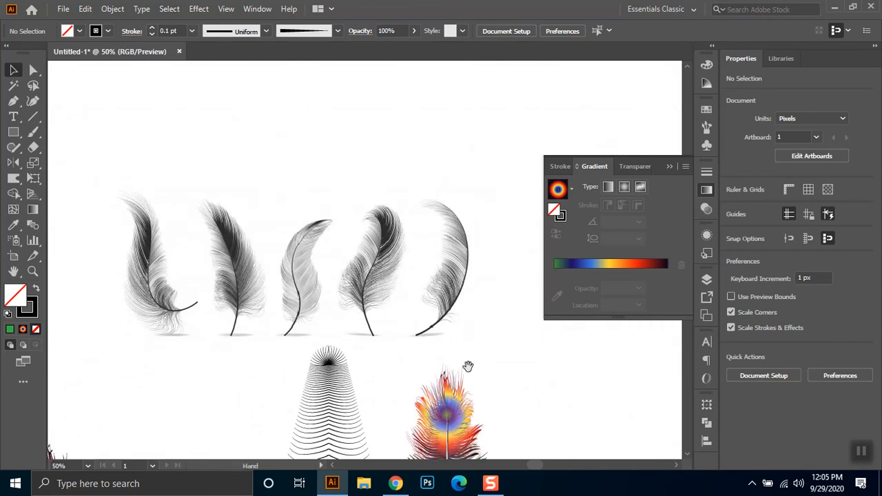
scroll(448, 289, down, 4)
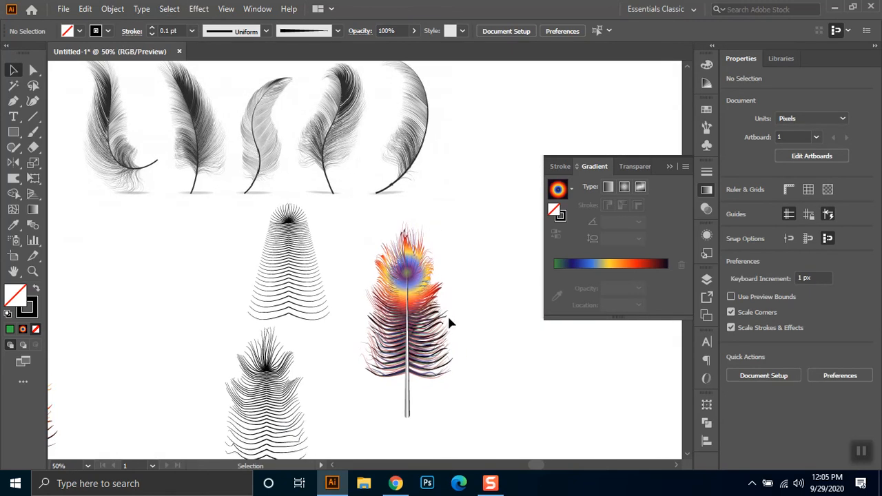
drag(443, 354, 433, 204)
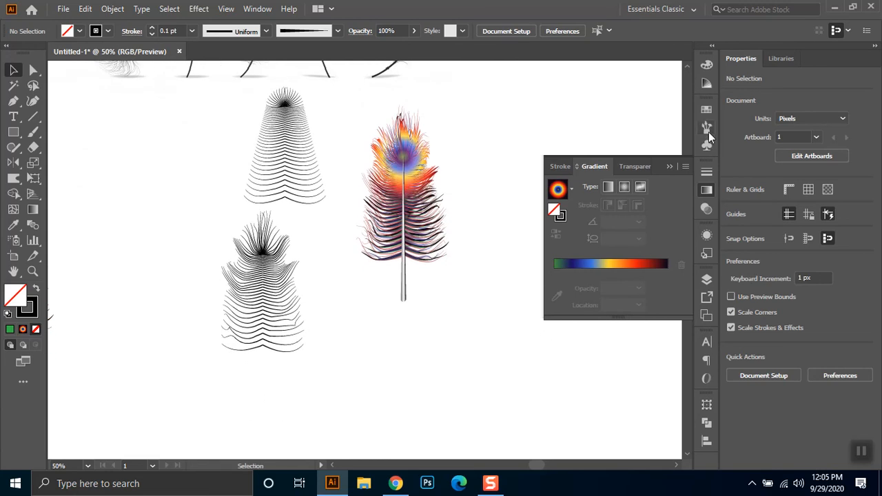
click(669, 167)
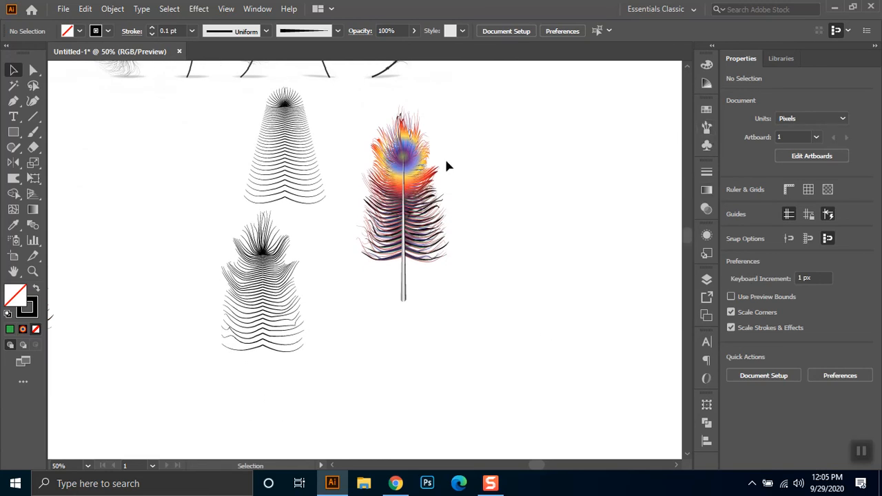